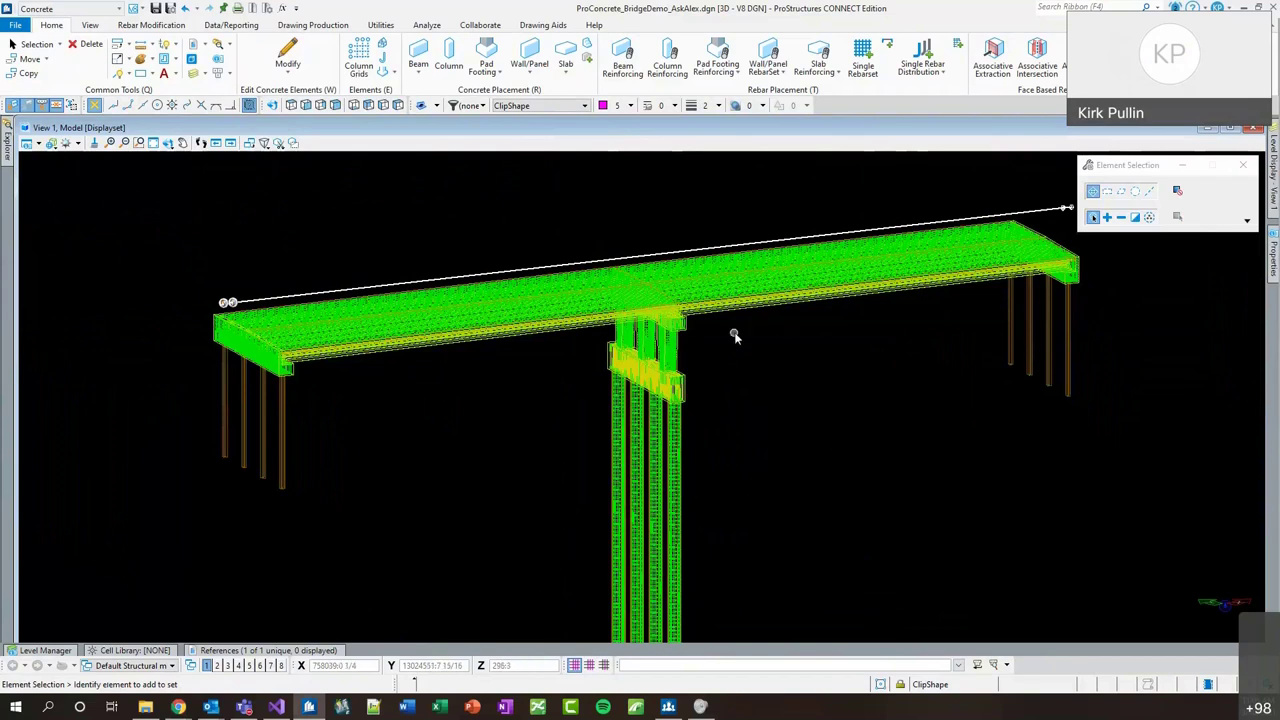
{"action": "scroll", "coordinate": [765, 356], "scroll_direction": "down", "scroll_amount": 2}
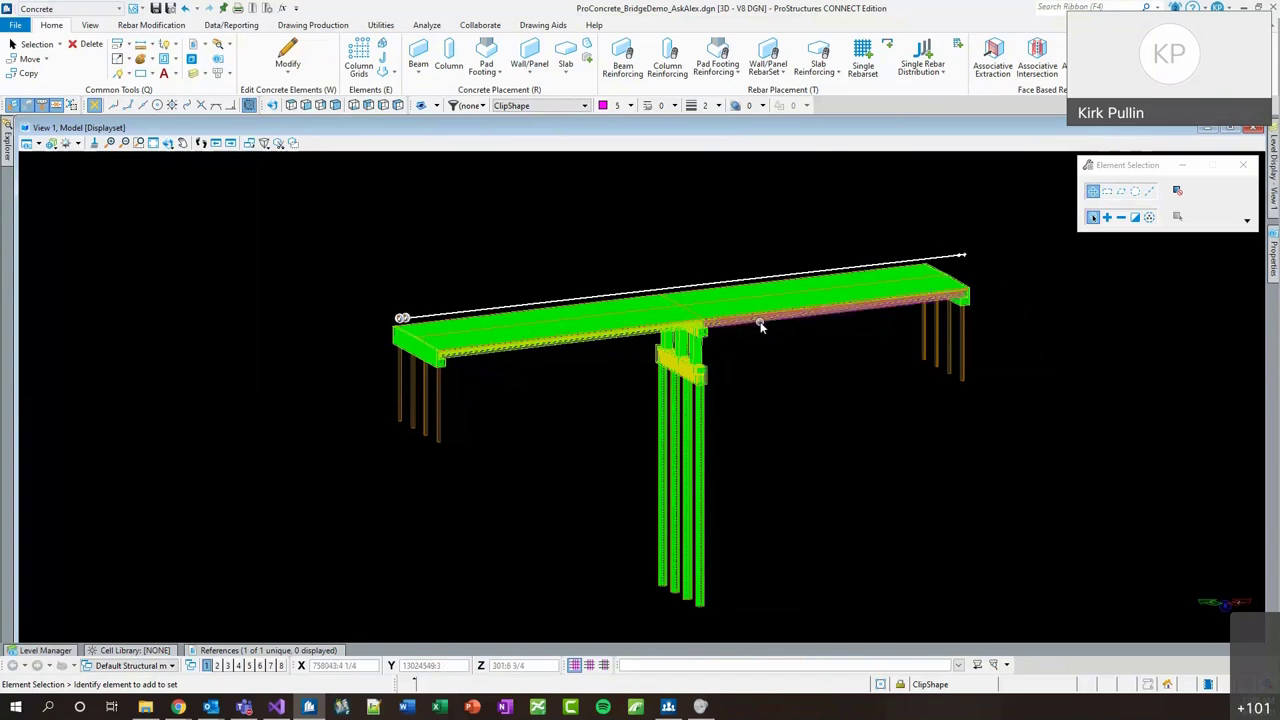
{"action": "left_click", "coordinate": [737, 333]}
{"action": "scroll", "coordinate": [718, 335], "scroll_direction": "up", "scroll_amount": 2}
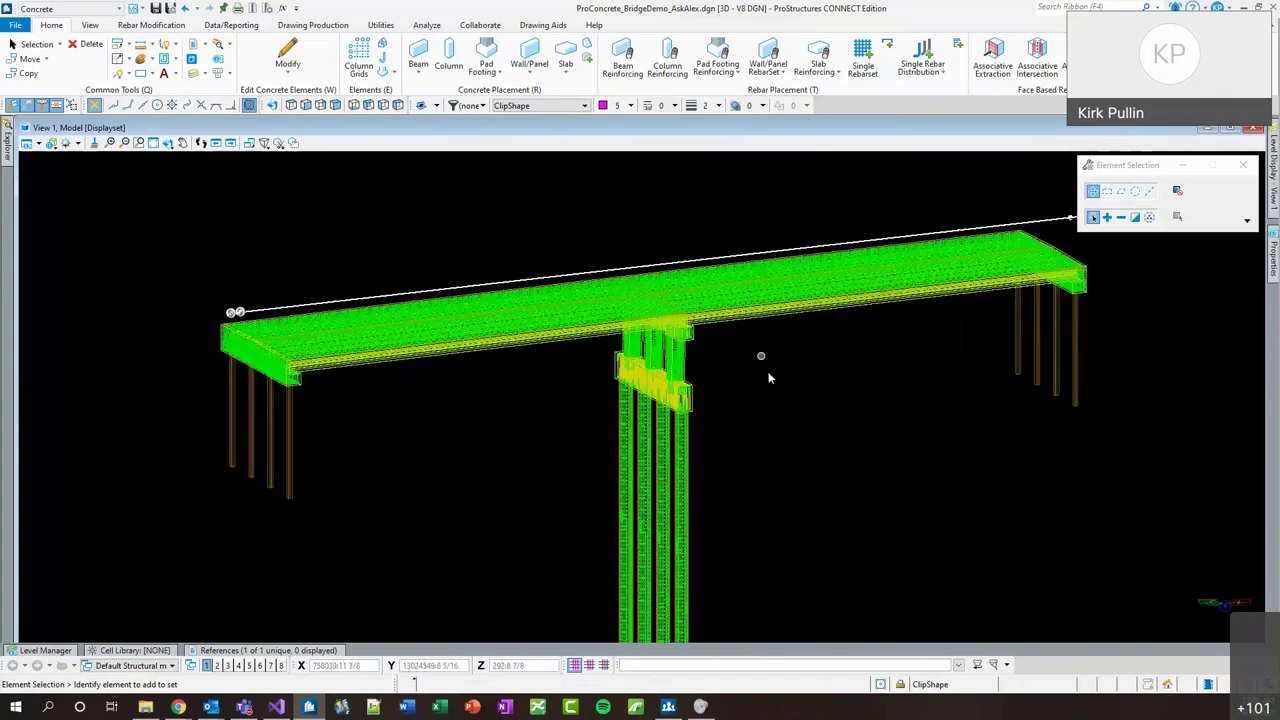
{"action": "left_click", "coordinate": [592, 296]}
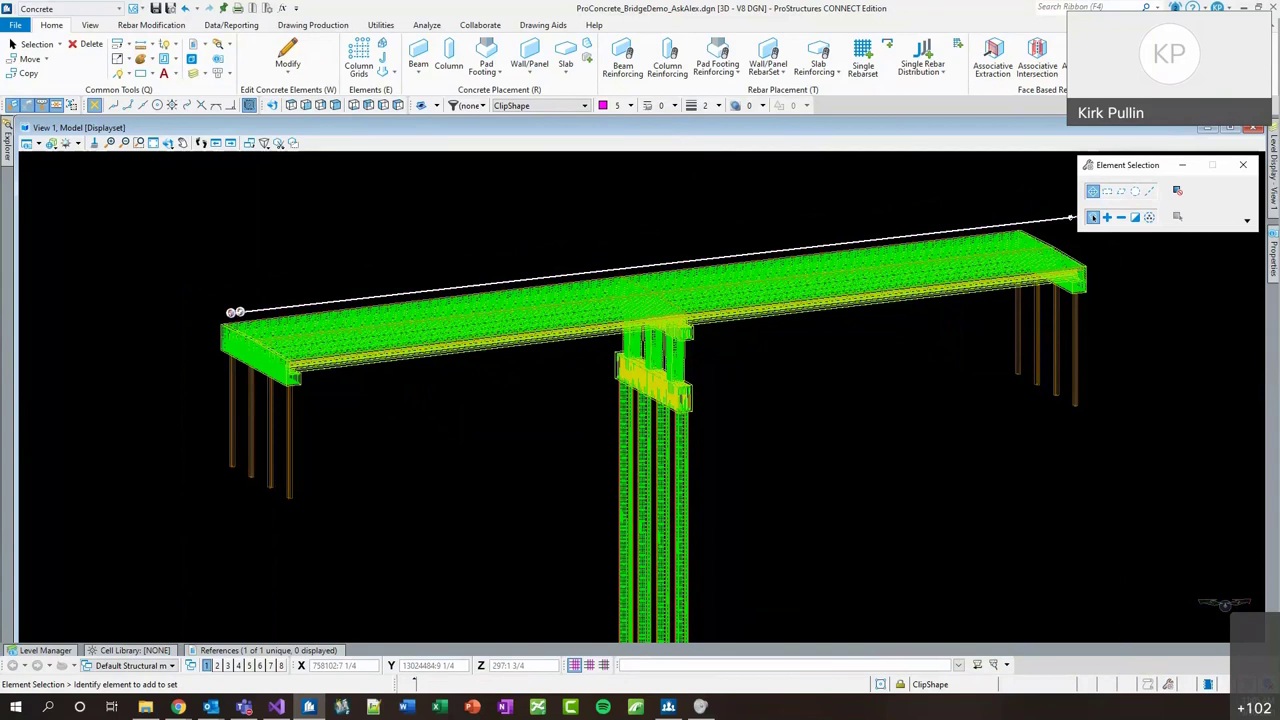
{"action": "scroll", "coordinate": [611, 392], "scroll_direction": "down", "scroll_amount": 2}
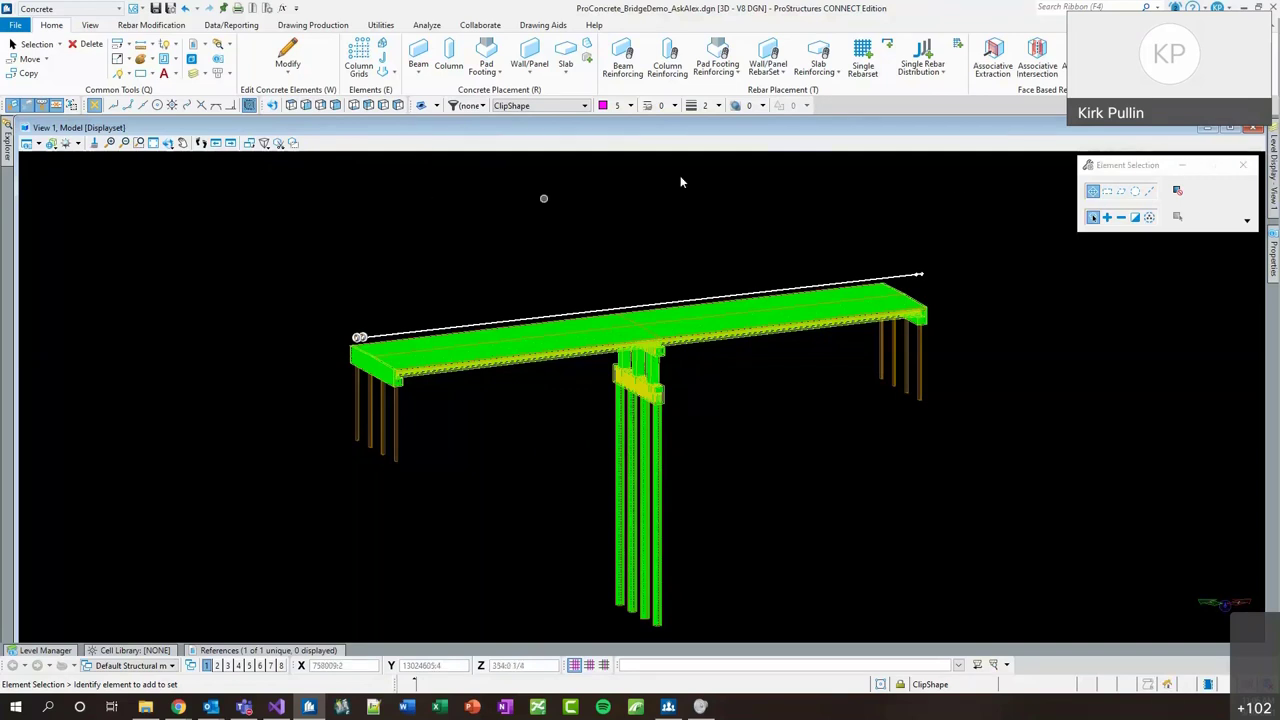
{"action": "double_click", "coordinate": [963, 128]}
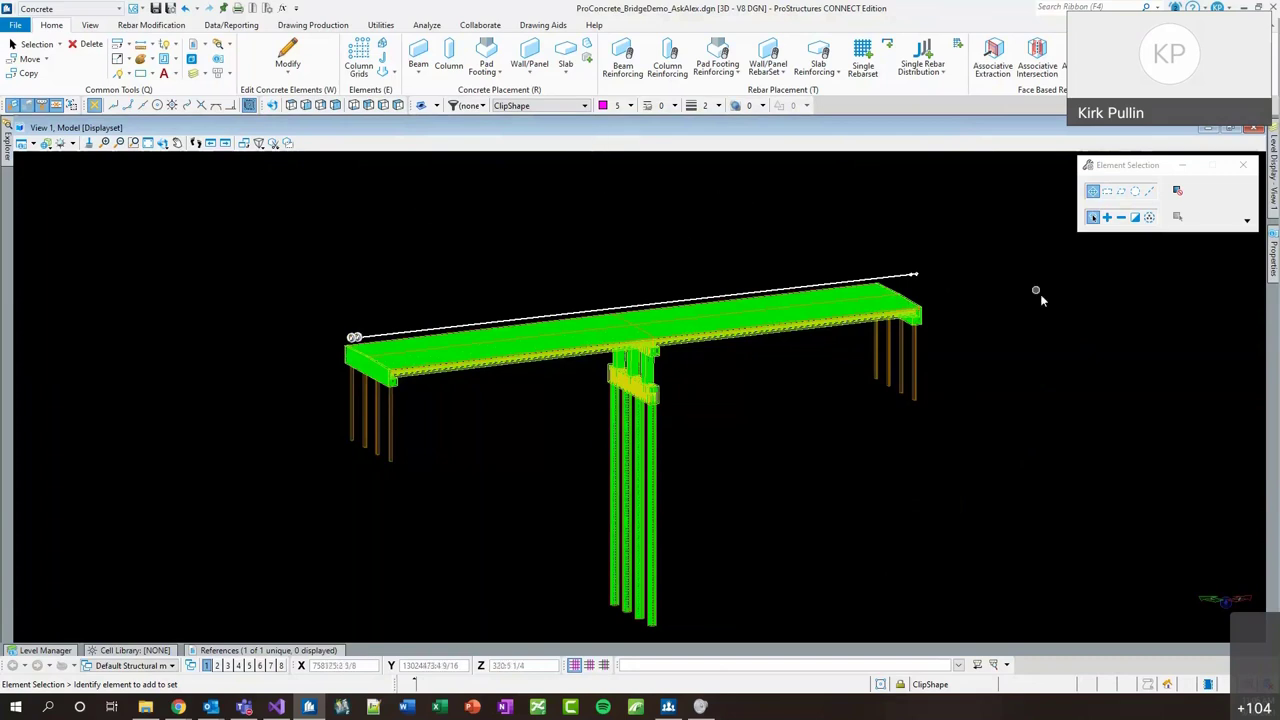
{"action": "left_click_drag", "start_coordinate": [1139, 166], "coordinate": [1139, 171]}
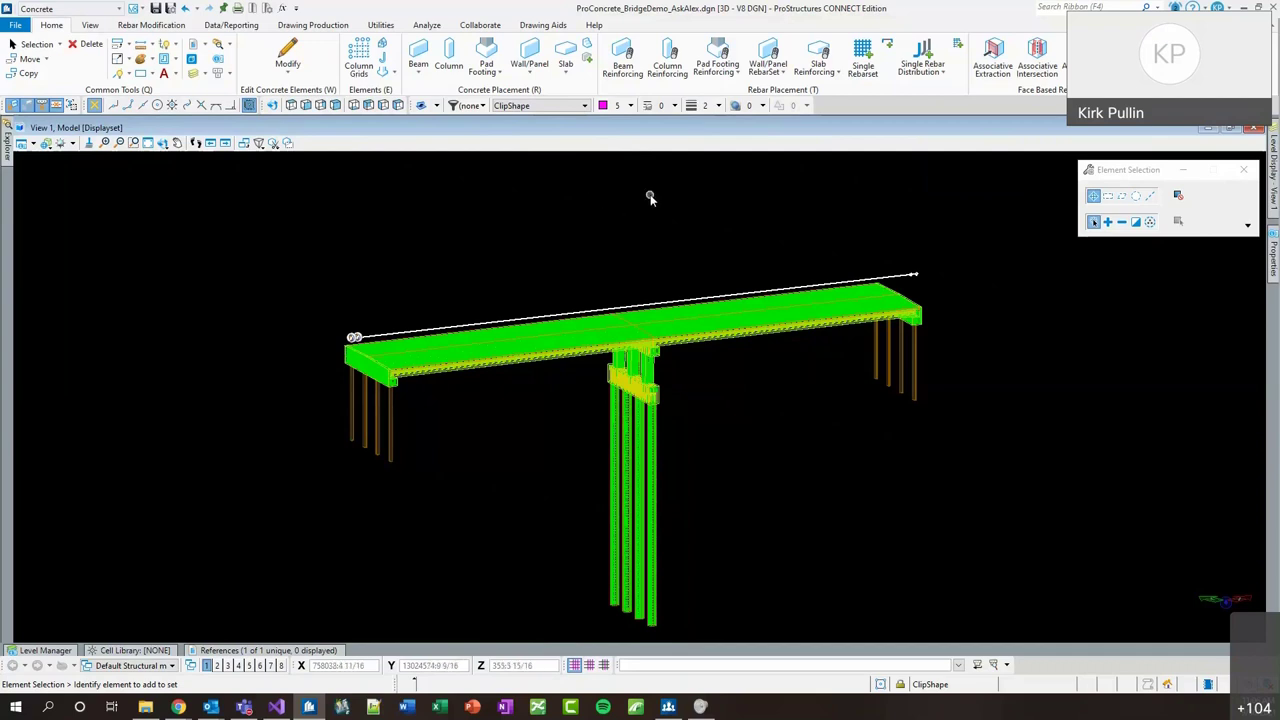
{"action": "scroll", "coordinate": [660, 203], "scroll_direction": "down", "scroll_amount": 1}
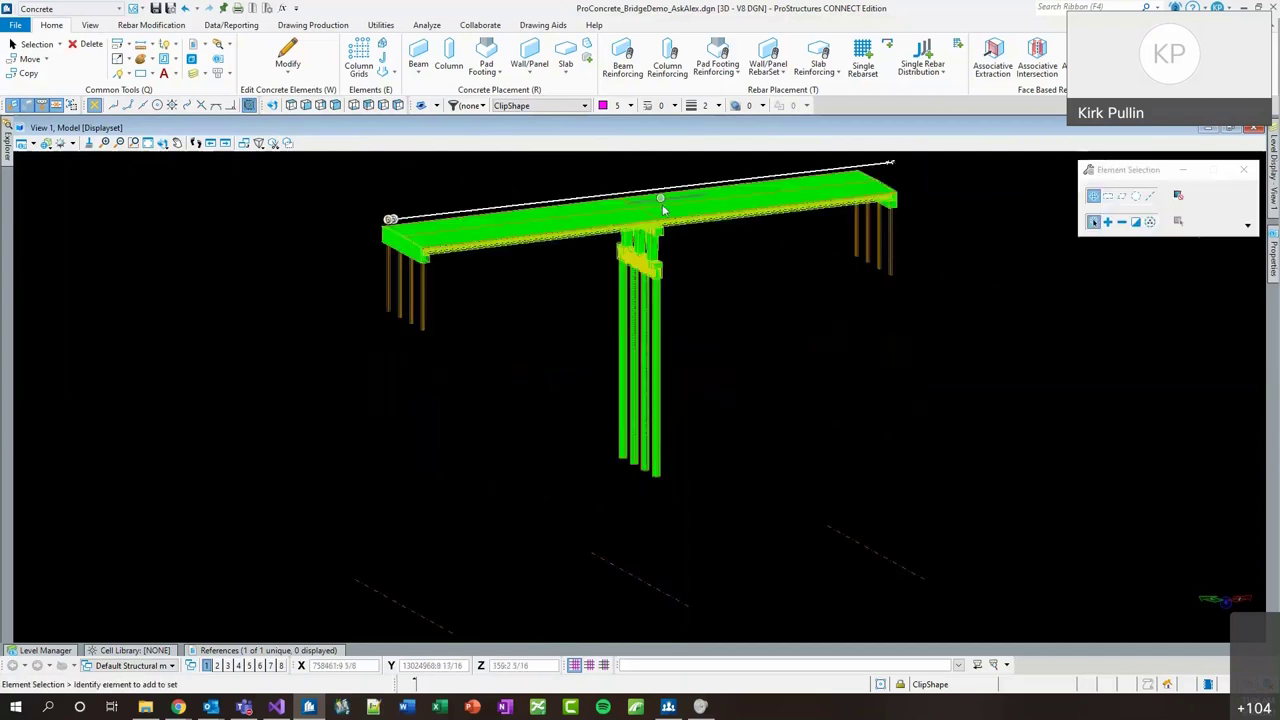
{"action": "left_click", "coordinate": [855, 543]}
{"action": "left_click", "coordinate": [840, 515]}
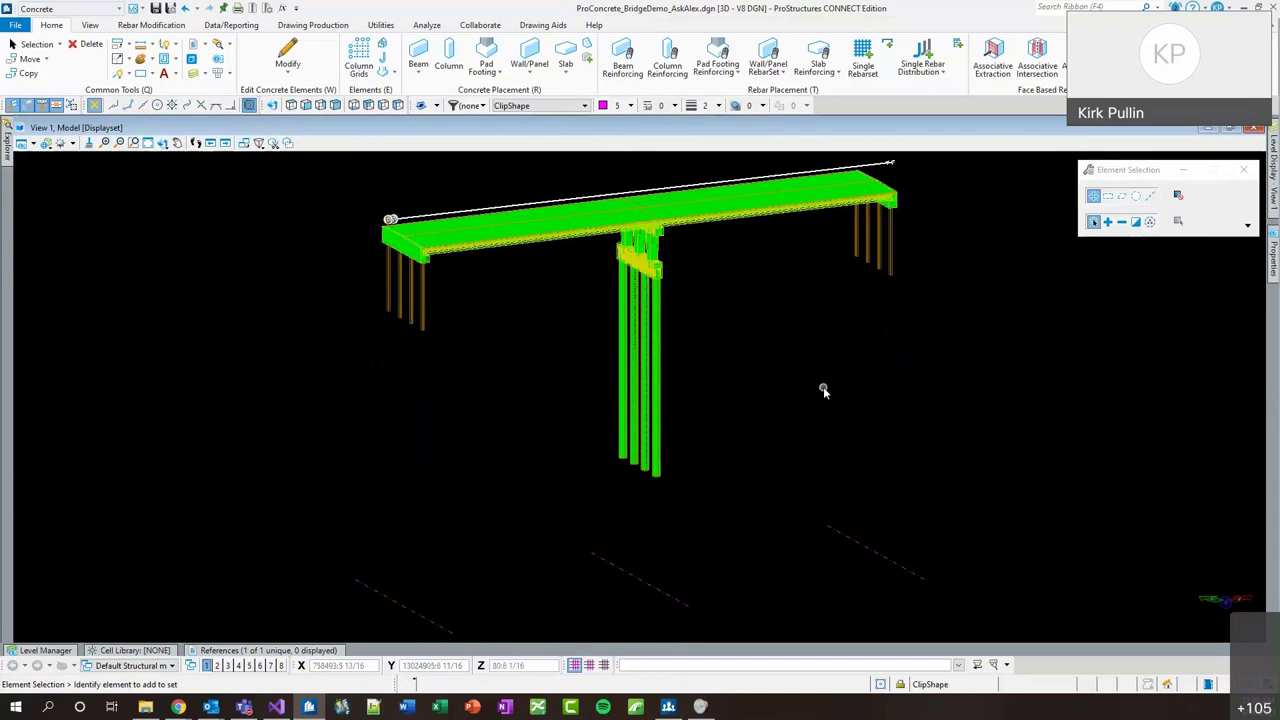
{"action": "mouse_move", "coordinate": [823, 379]}
{"action": "middle_mouse_down"}
{"action": "mouse_move", "coordinate": [800, 363]}
{"action": "mouse_move", "coordinate": [800, 386]}
{"action": "middle_mouse_up"}
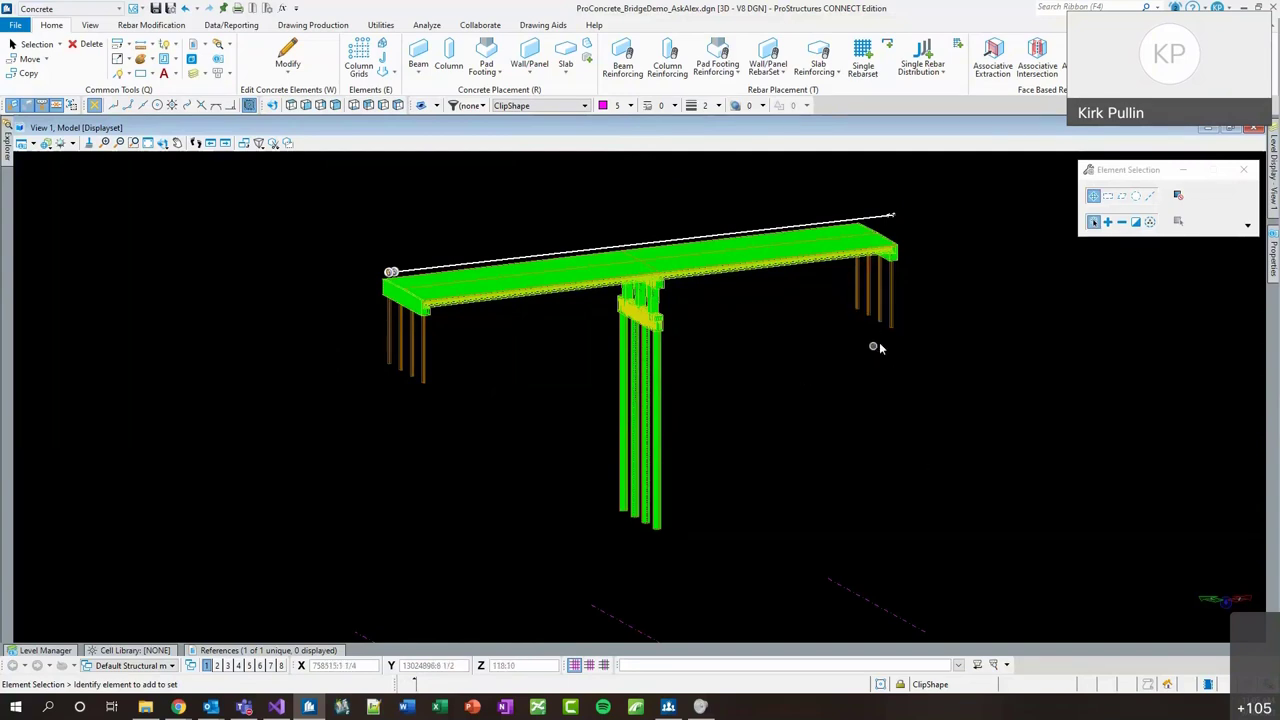
{"action": "scroll", "coordinate": [873, 344], "scroll_direction": "up", "scroll_amount": 2}
{"action": "scroll", "coordinate": [873, 337], "scroll_direction": "down", "scroll_amount": 2}
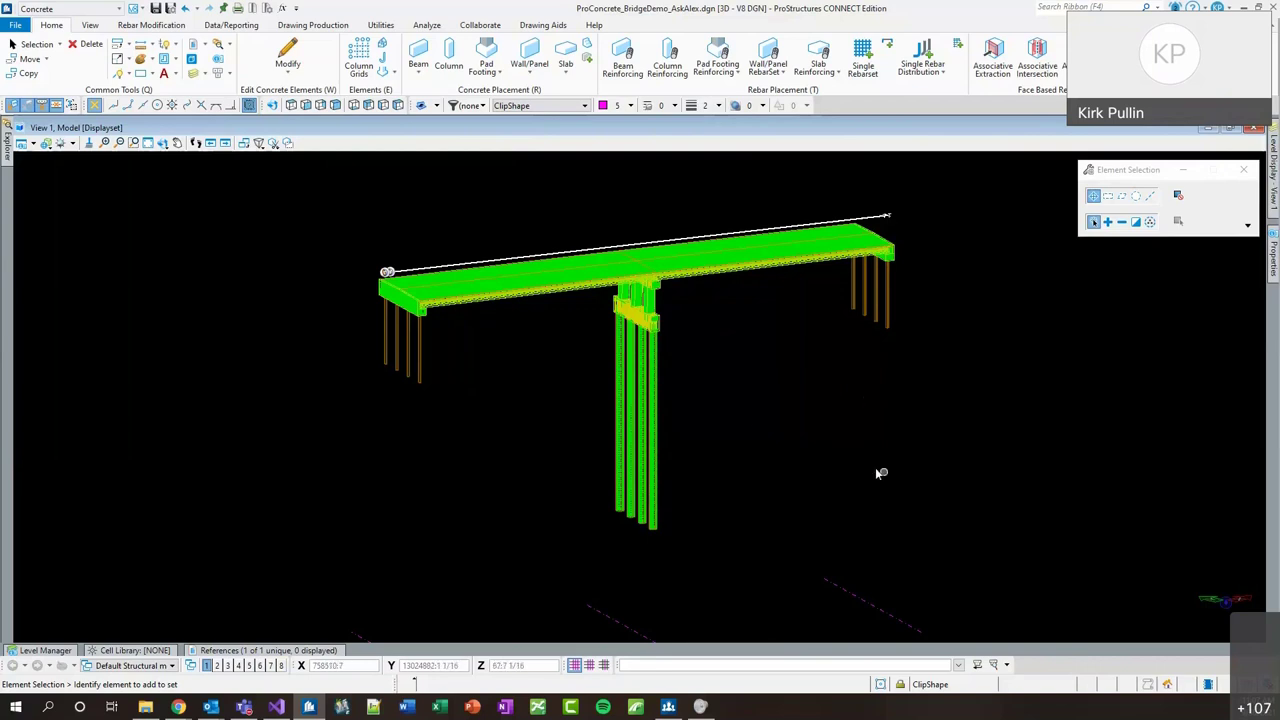
{"action": "middle_click_drag", "start_coordinate": [691, 417], "coordinate": [711, 421], "text": "shift"}
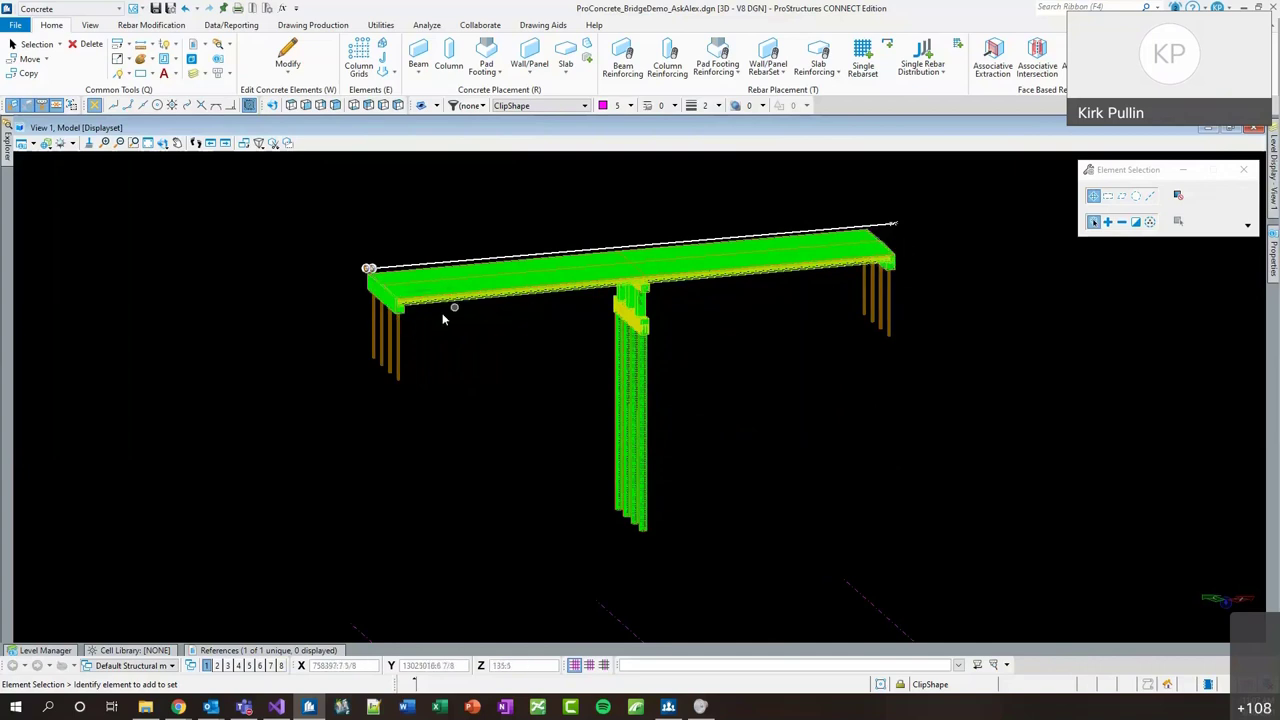
{"action": "scroll", "coordinate": [660, 333], "scroll_direction": "up", "scroll_amount": 3}
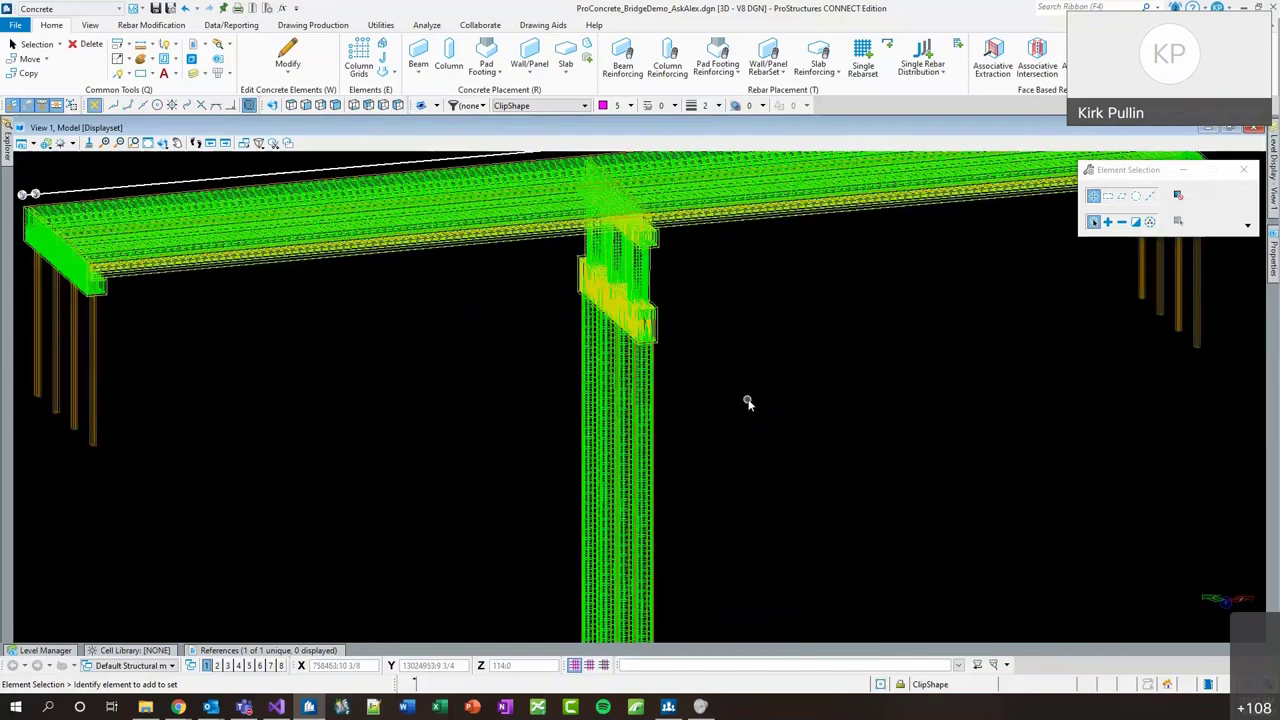
{"action": "scroll", "coordinate": [773, 444], "scroll_direction": "down", "scroll_amount": 2}
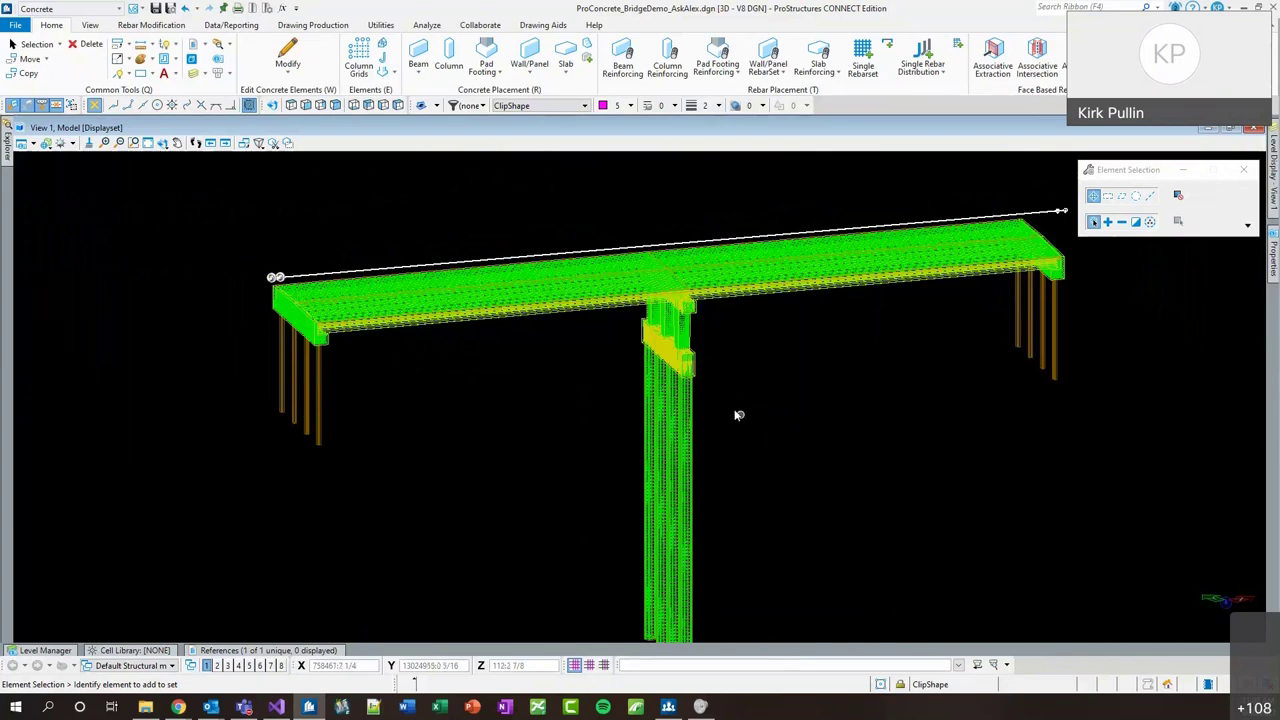
{"action": "scroll", "coordinate": [767, 407], "scroll_direction": "up", "scroll_amount": 2}
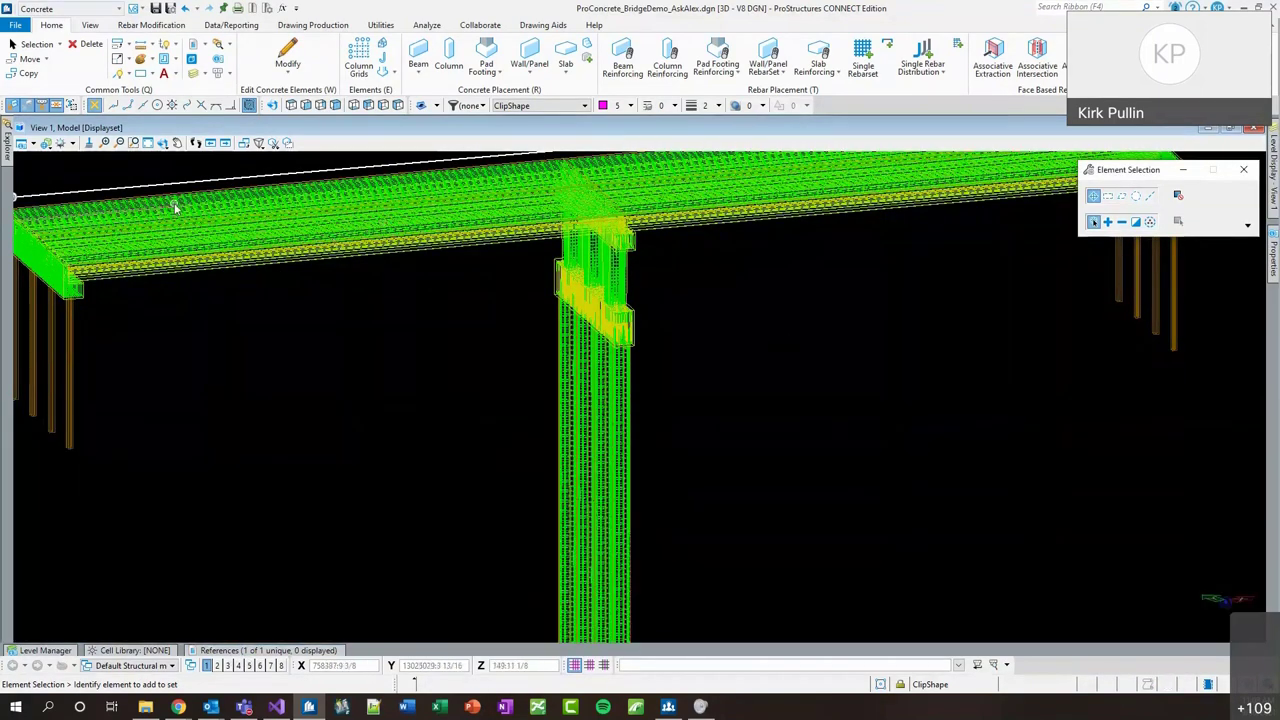
Rotate the view with the 3 Points method using the pier cap's corner and edges, giving a side elevation of the bridge.
{"action": "middle_click_drag", "start_coordinate": [171, 317], "coordinate": [580, 403], "text": "shift"}
{"action": "scroll", "coordinate": [645, 348], "scroll_direction": "down", "scroll_amount": 4}
{"action": "scroll", "coordinate": [590, 400], "scroll_direction": "down", "scroll_amount": 2}
{"action": "scroll", "coordinate": [620, 350], "scroll_direction": "up", "scroll_amount": 6}
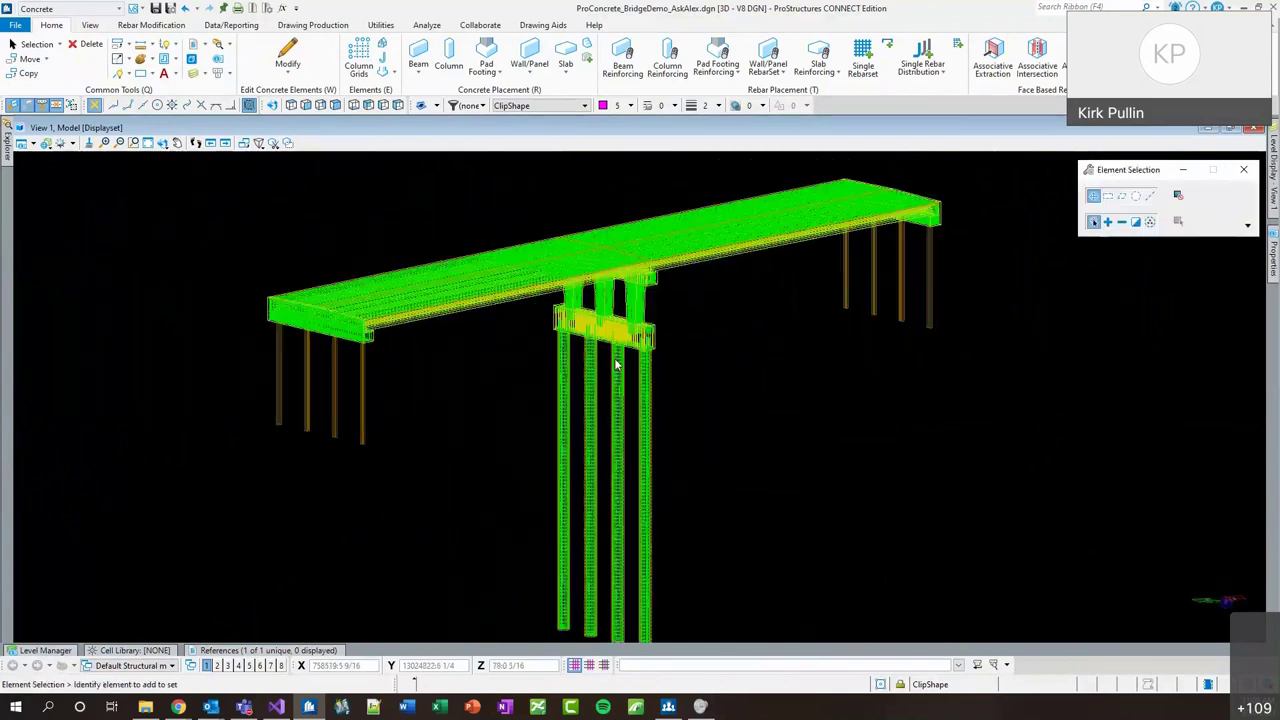
{"action": "scroll", "coordinate": [660, 337], "scroll_direction": "up", "scroll_amount": 4}
{"action": "middle_click_drag", "start_coordinate": [697, 491], "coordinate": [317, 494], "text": "shift"}
{"action": "left_click", "coordinate": [367, 467]}
{"action": "left_click", "coordinate": [403, 474]}
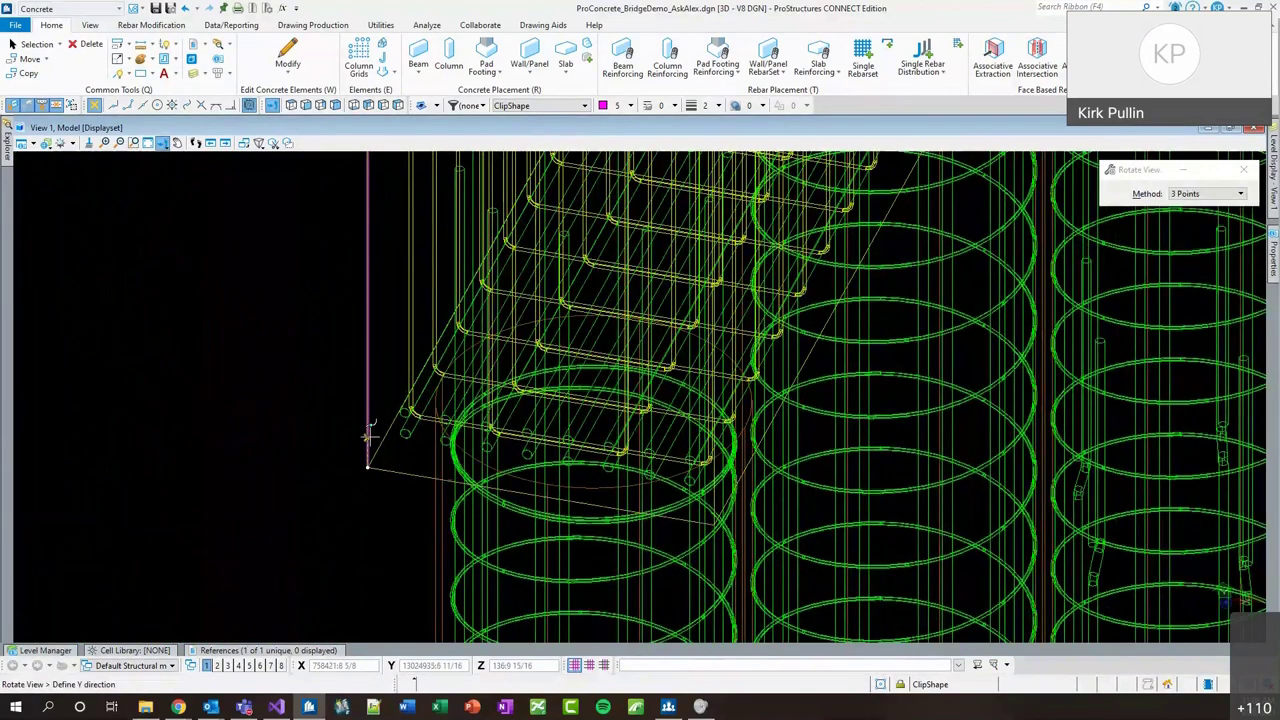
{"action": "left_click", "coordinate": [369, 434]}
{"action": "scroll", "coordinate": [480, 455], "scroll_direction": "down", "scroll_amount": 4}
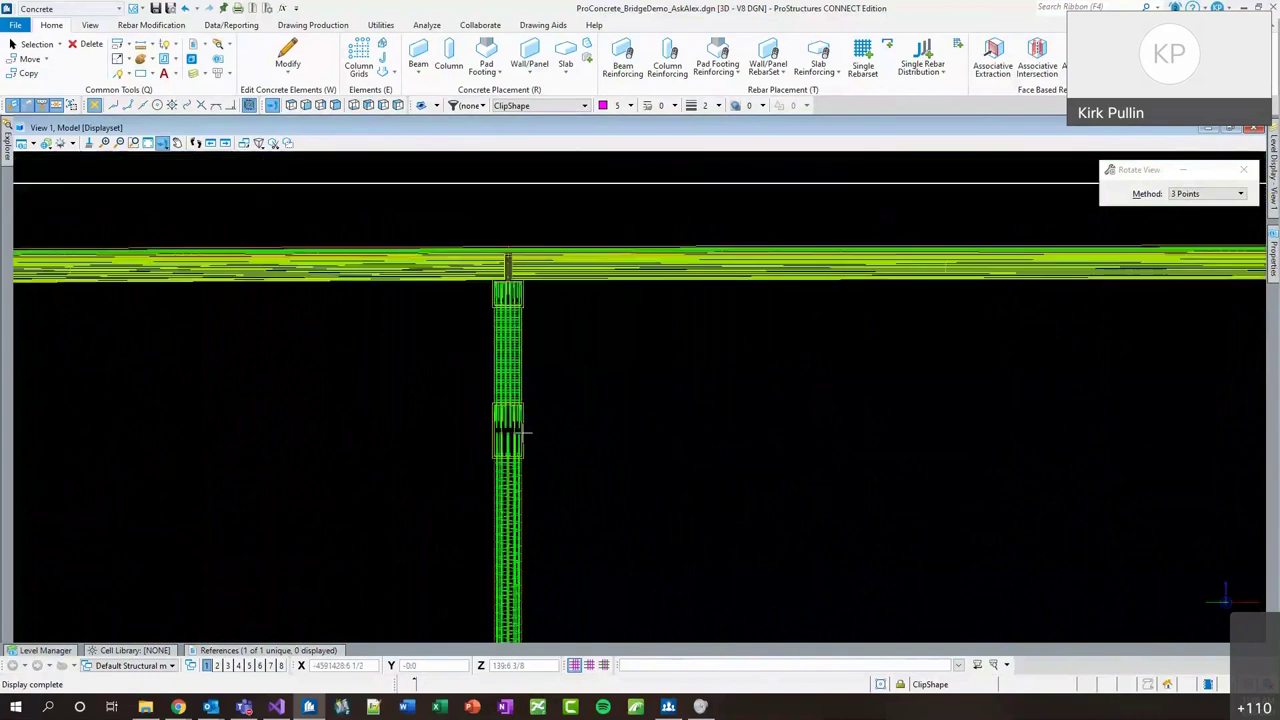
{"action": "scroll", "coordinate": [524, 431], "scroll_direction": "down", "scroll_amount": 2}
{"action": "scroll", "coordinate": [713, 370], "scroll_direction": "down", "scroll_amount": 2}
{"action": "right_click", "coordinate": [757, 422]}
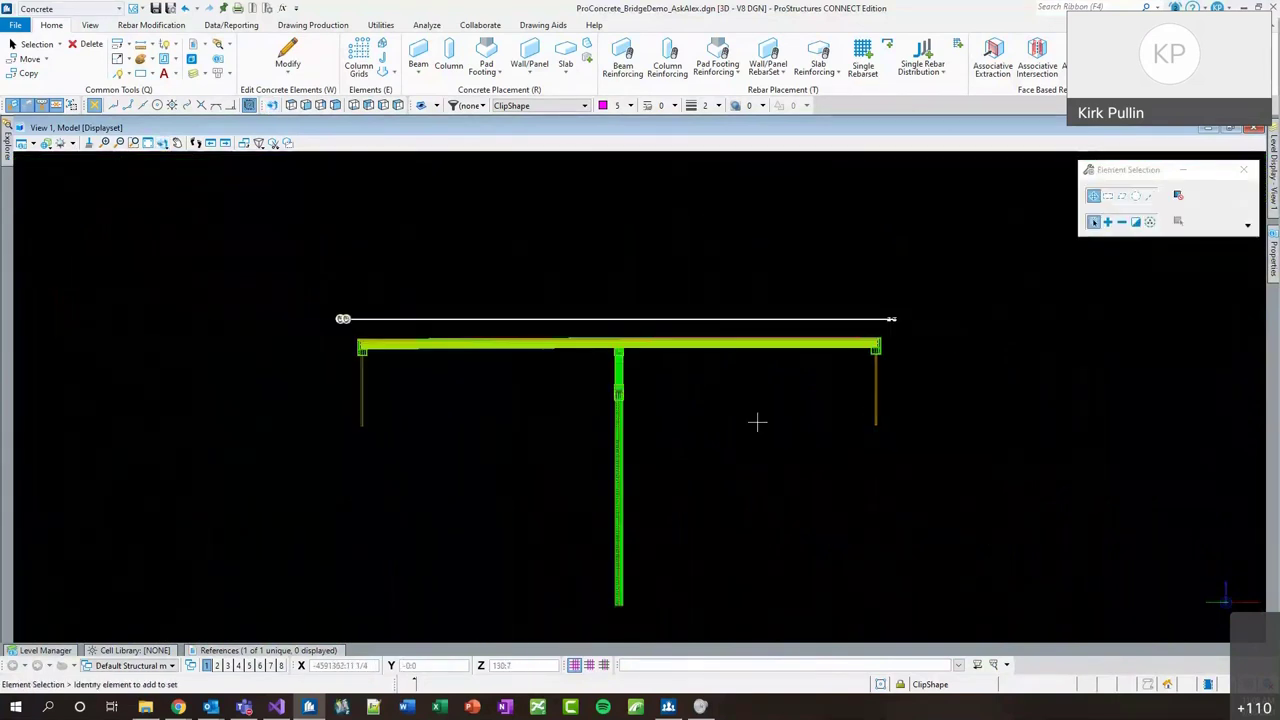
Start placing a section callout with the Concrete_Section_Imperial drawing seed.
{"action": "left_click", "coordinate": [734, 320]}
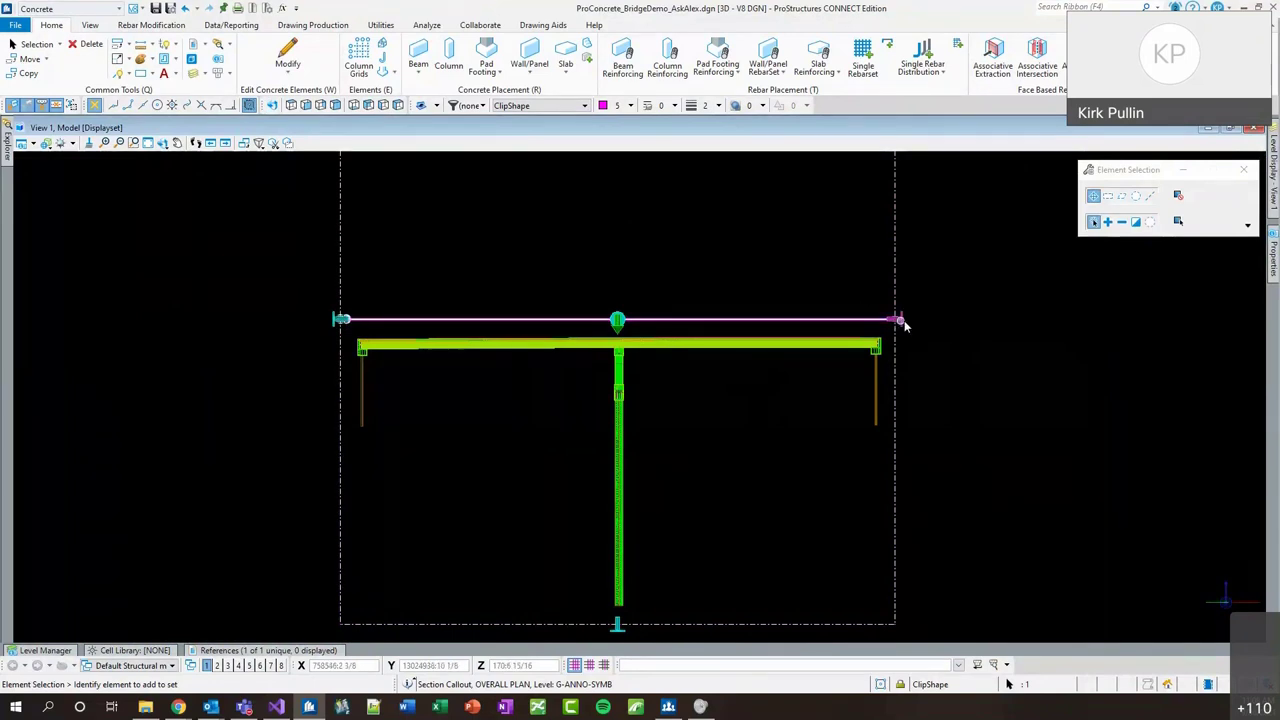
{"action": "left_click", "coordinate": [983, 383]}
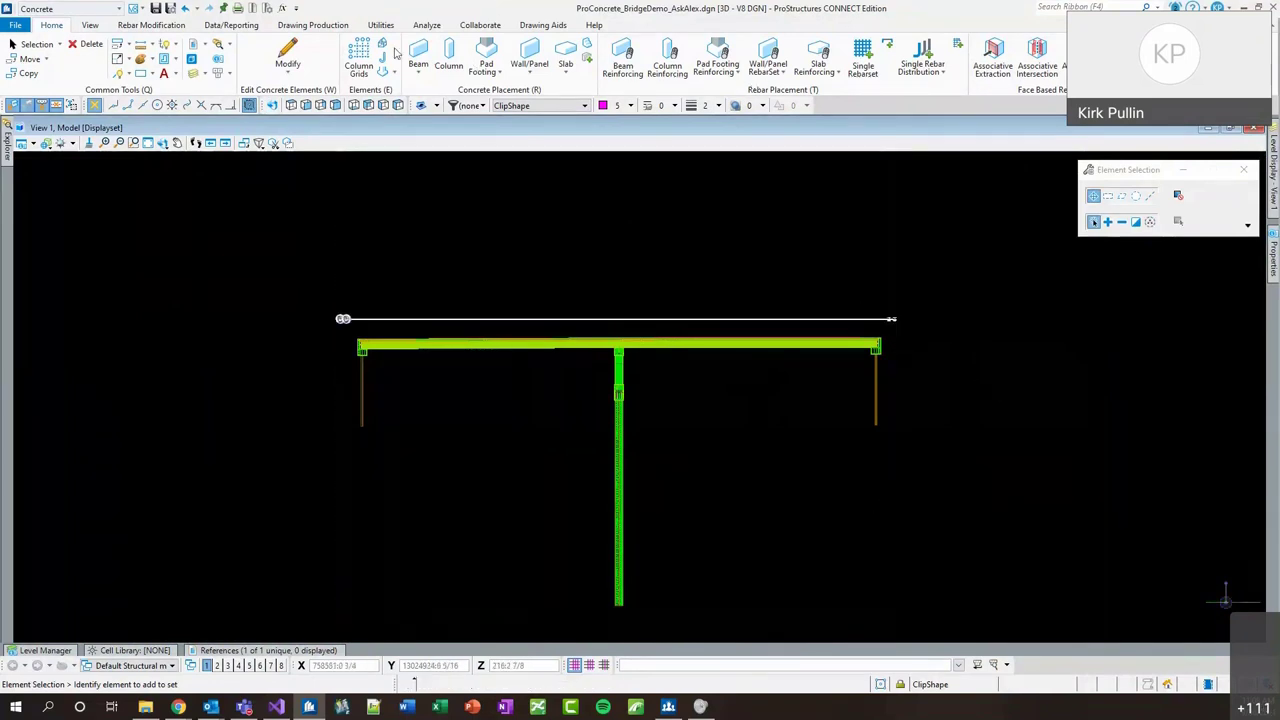
{"action": "left_click", "coordinate": [322, 25]}
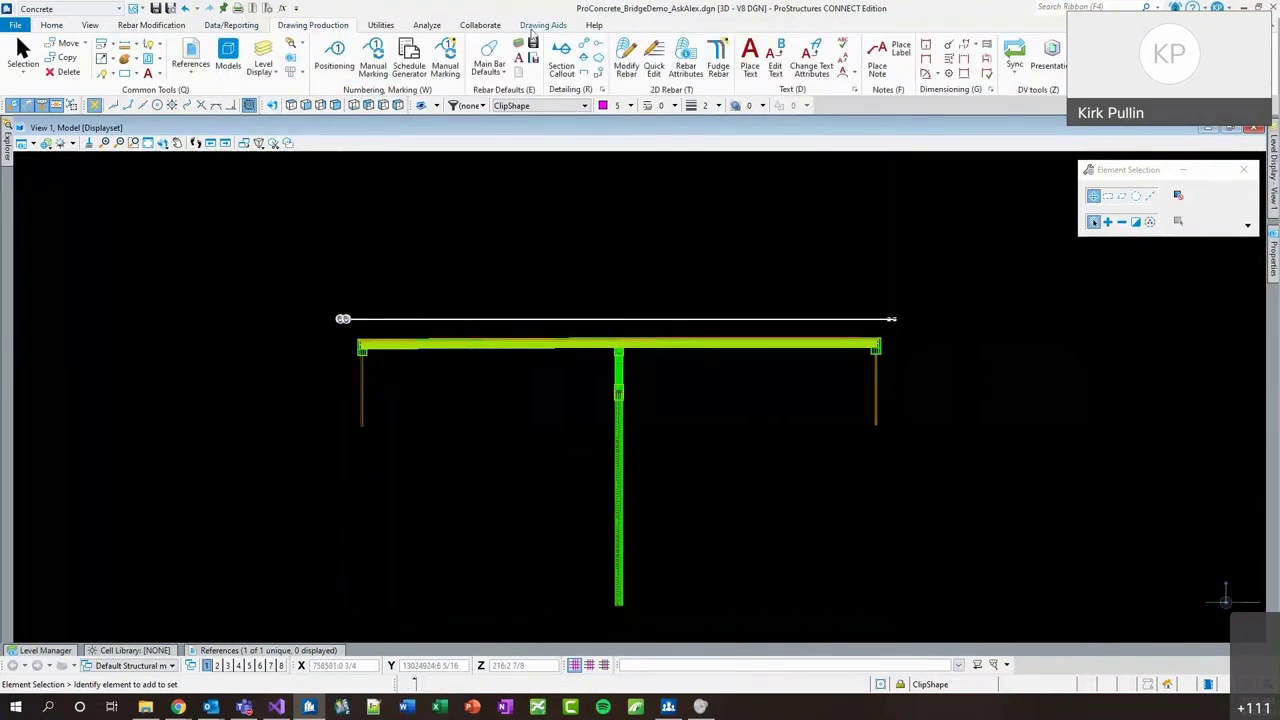
{"action": "left_click", "coordinate": [561, 60]}
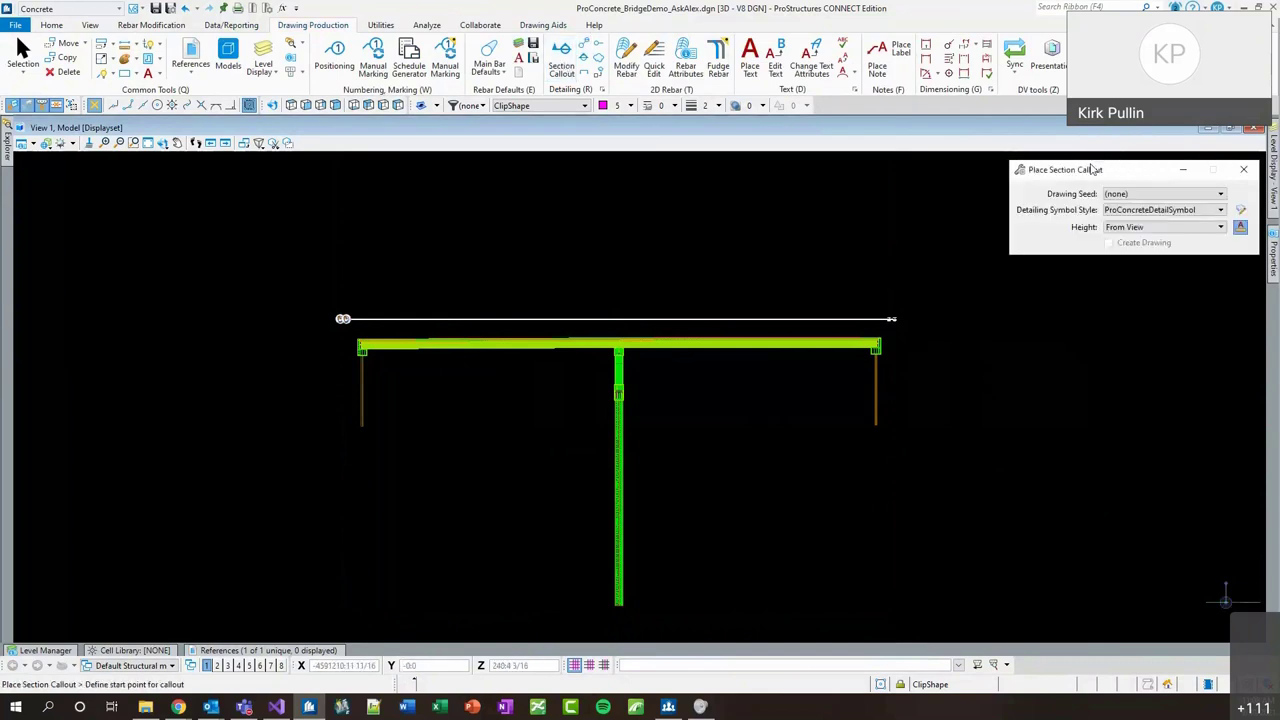
{"action": "left_click_drag", "start_coordinate": [1094, 170], "coordinate": [914, 189]}
{"action": "left_click", "coordinate": [966, 212]}
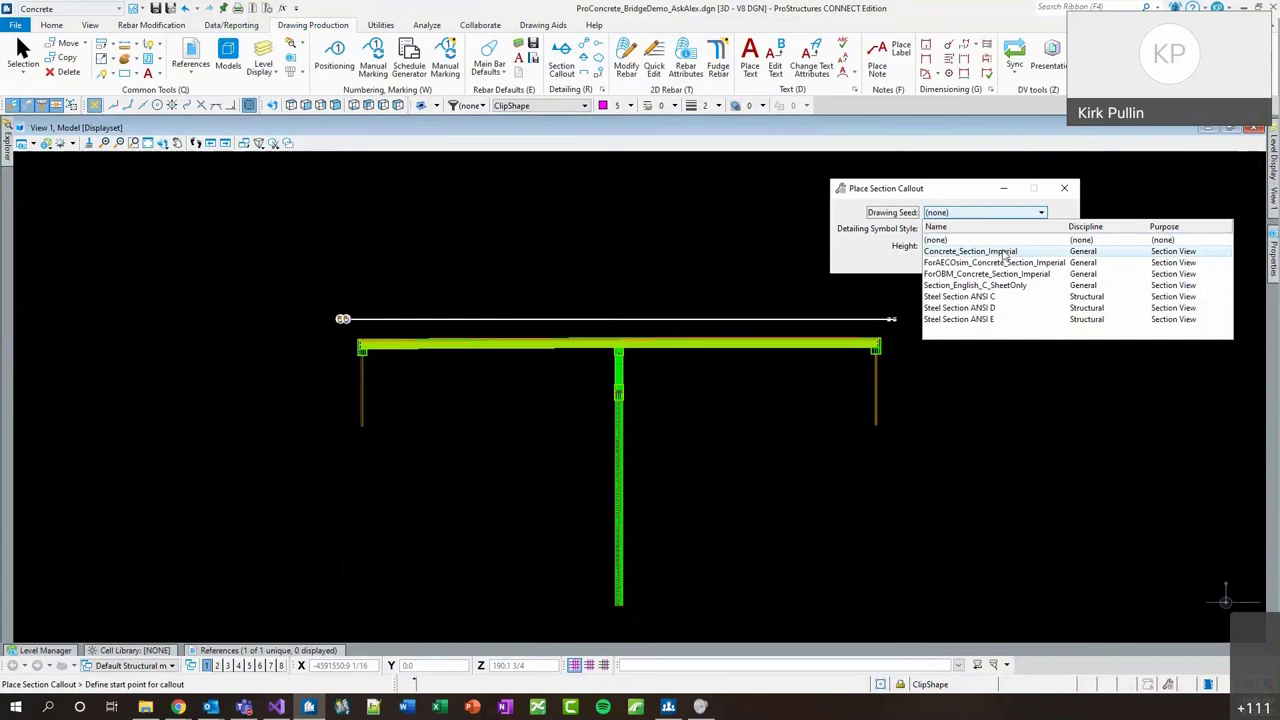
{"action": "left_click", "coordinate": [1012, 251]}
{"action": "left_click_drag", "start_coordinate": [940, 188], "coordinate": [1090, 176]}
Draw the section callout line above the deck, about 233 feet long, spanning from beyond one abutment to beyond the other.
{"action": "scroll", "coordinate": [342, 319], "scroll_direction": "up", "scroll_amount": 3}
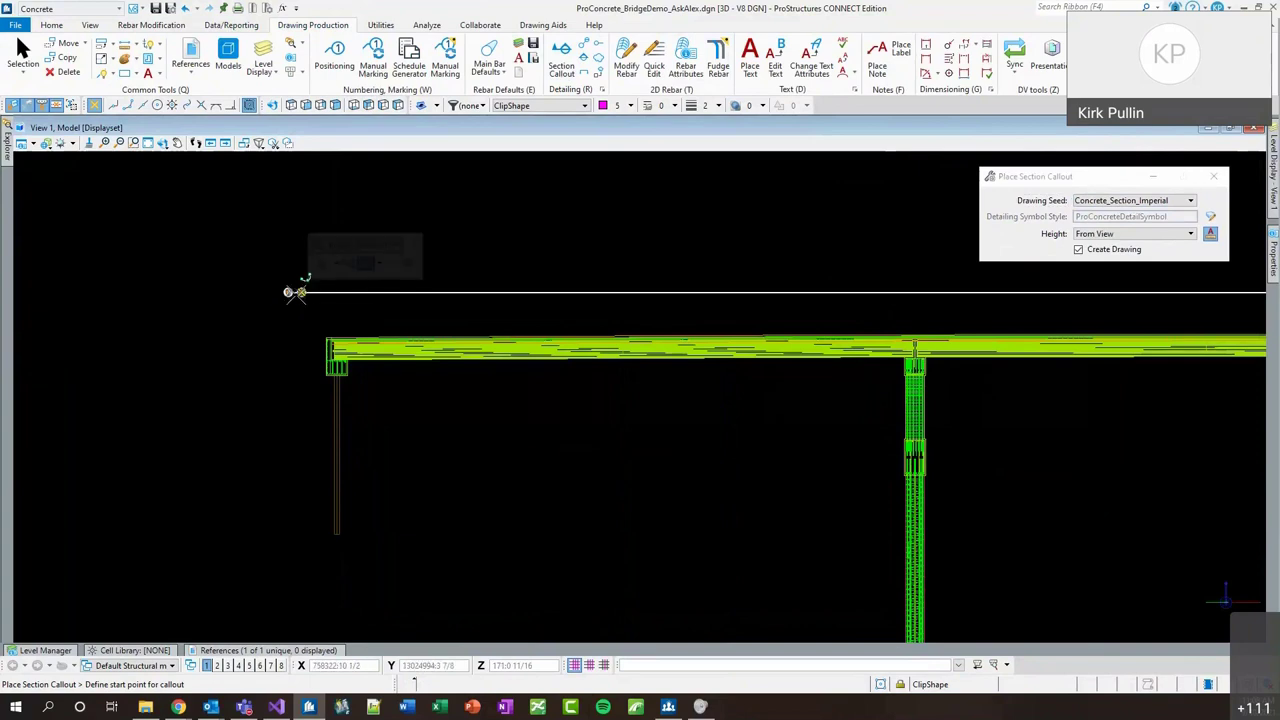
{"action": "left_click", "coordinate": [298, 291]}
{"action": "scroll", "coordinate": [320, 440], "scroll_direction": "down", "scroll_amount": 2}
{"action": "scroll", "coordinate": [837, 379], "scroll_direction": "up", "scroll_amount": 2}
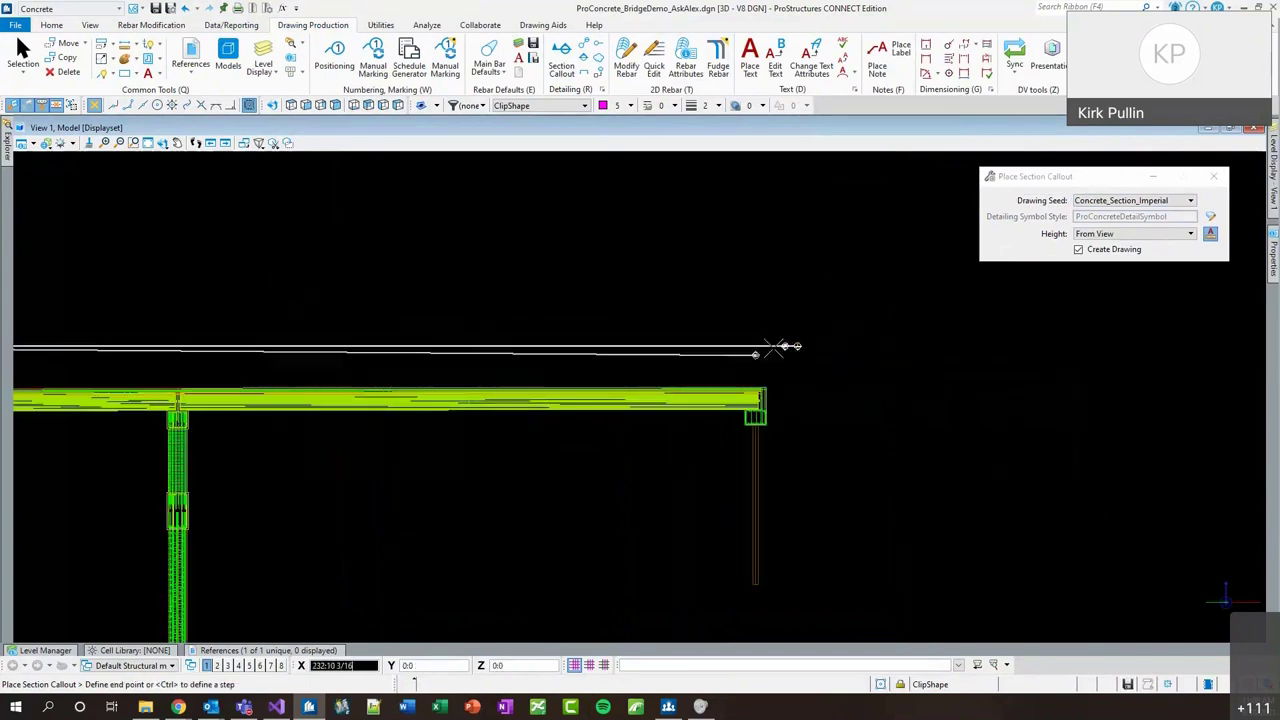
{"action": "scroll", "coordinate": [800, 343], "scroll_direction": "down", "scroll_amount": 1}
{"action": "scroll", "coordinate": [810, 346], "scroll_direction": "up", "scroll_amount": 2}
{"action": "scroll", "coordinate": [815, 355], "scroll_direction": "up", "scroll_amount": 2}
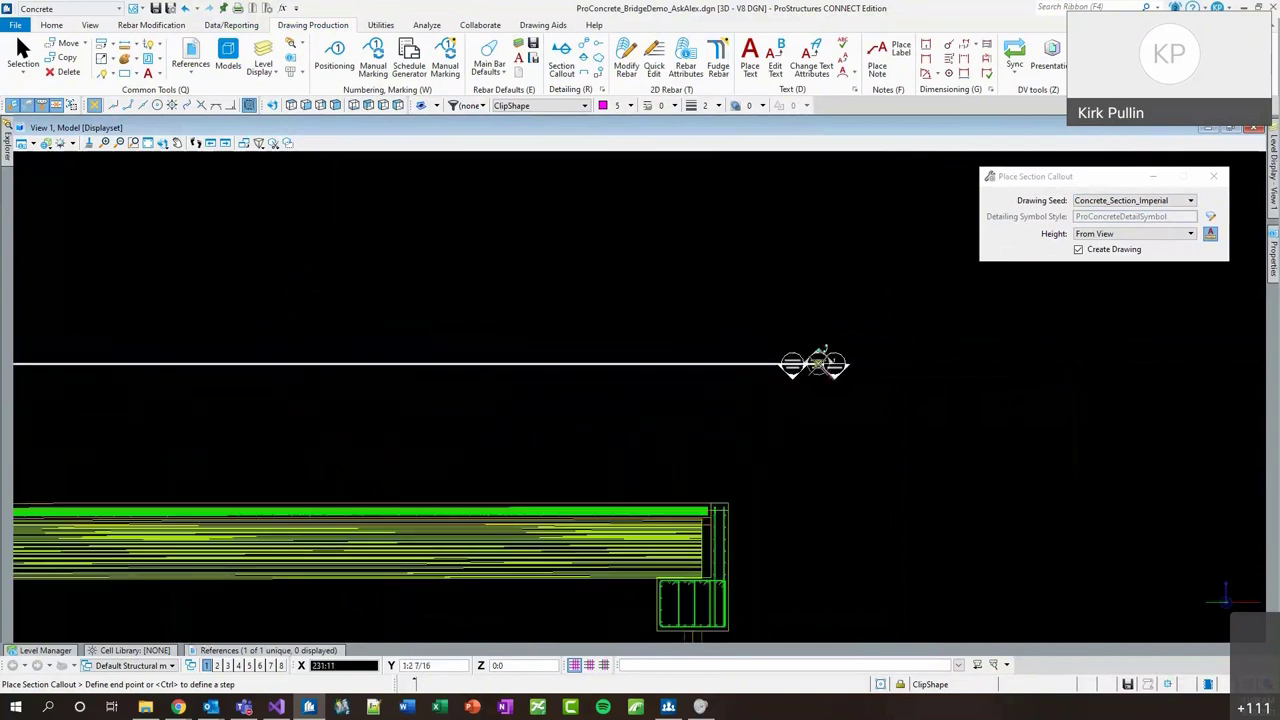
{"action": "left_click", "coordinate": [834, 364]}
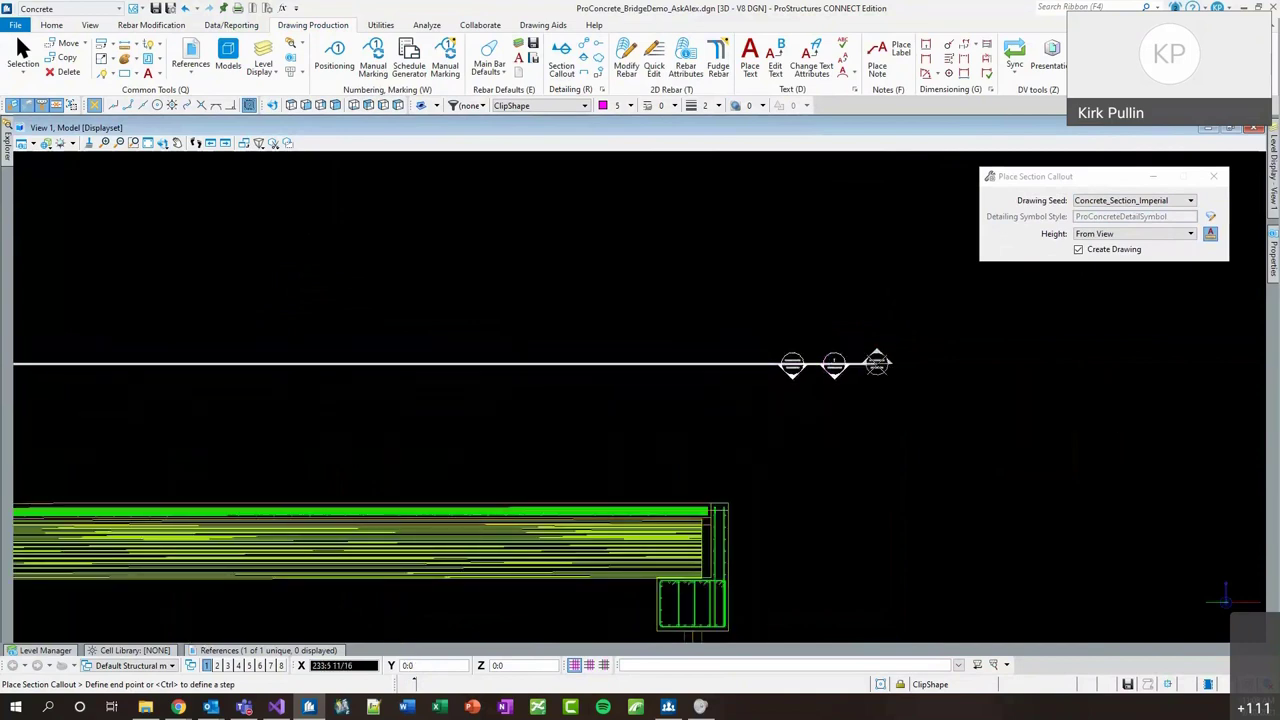
Point the section callout downward with its depth reaching toward the bottom of the pier's drilled shafts, and finish placing callouts.
{"action": "scroll", "coordinate": [480, 286], "scroll_direction": "down", "scroll_amount": 2}
{"action": "scroll", "coordinate": [763, 328], "scroll_direction": "down", "scroll_amount": 2}
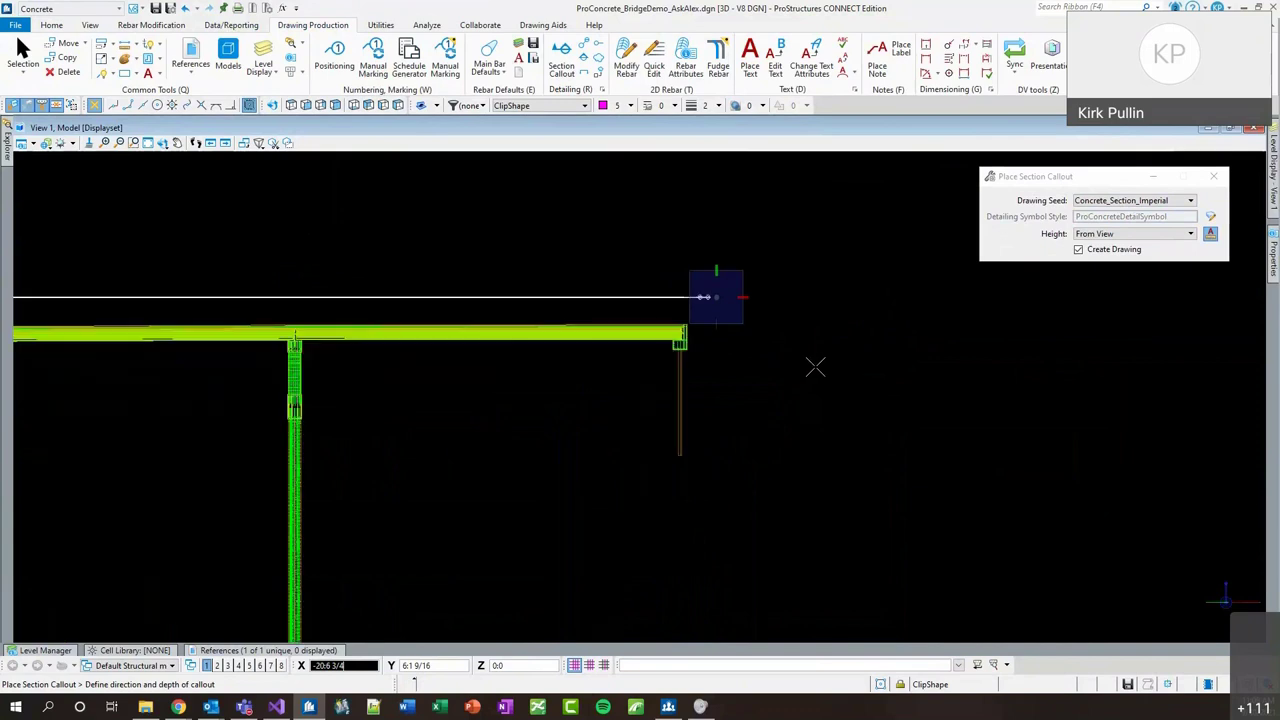
{"action": "scroll", "coordinate": [814, 366], "scroll_direction": "down", "scroll_amount": 1}
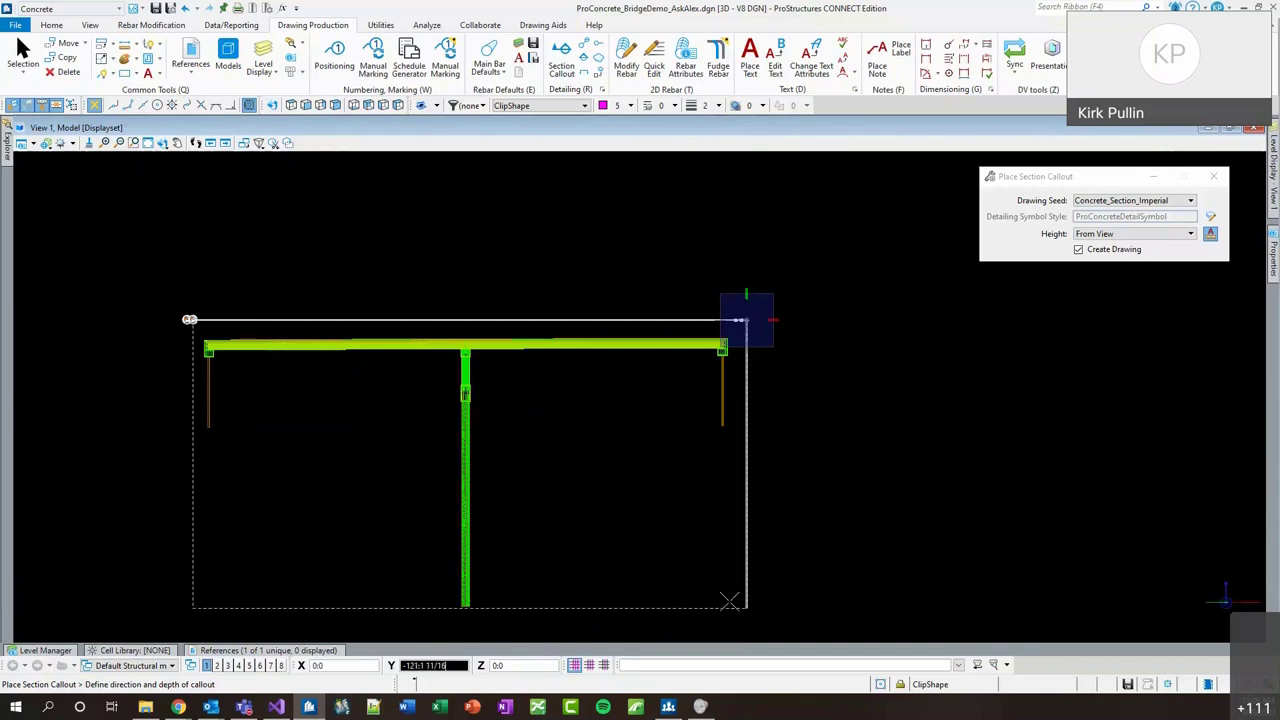
{"action": "left_click", "coordinate": [766, 568]}
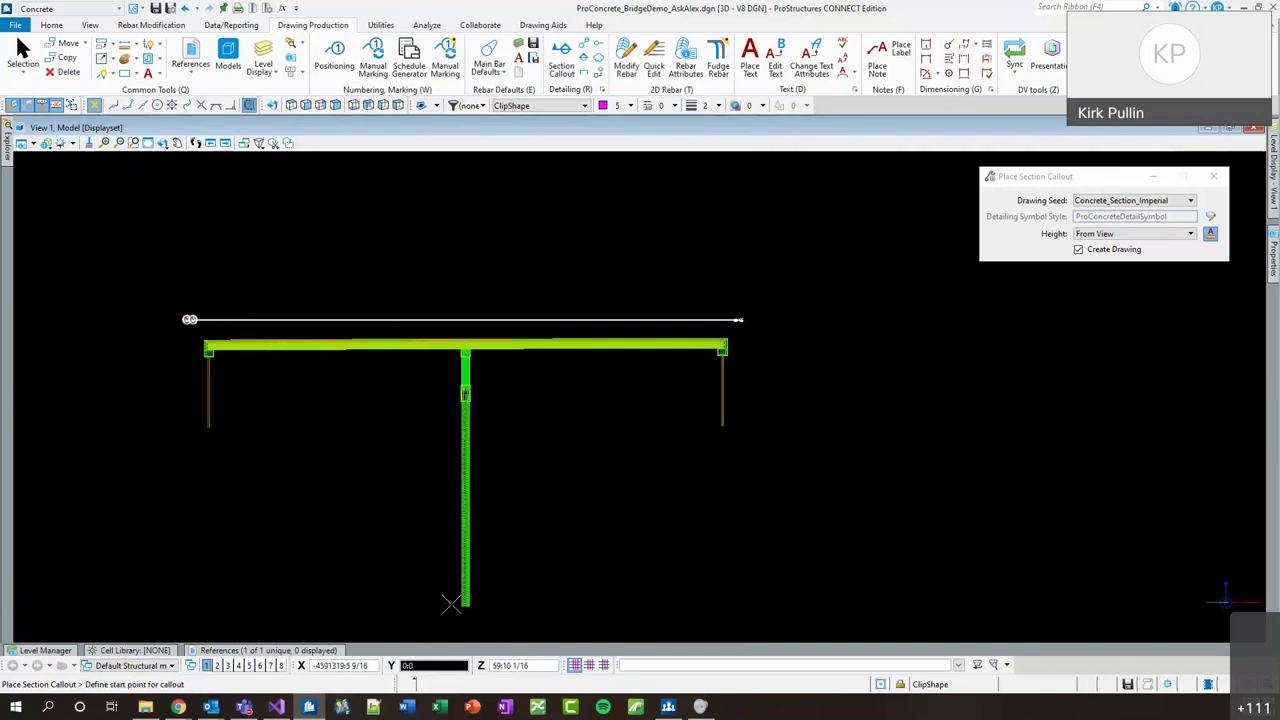
{"action": "right_click", "coordinate": [793, 500]}
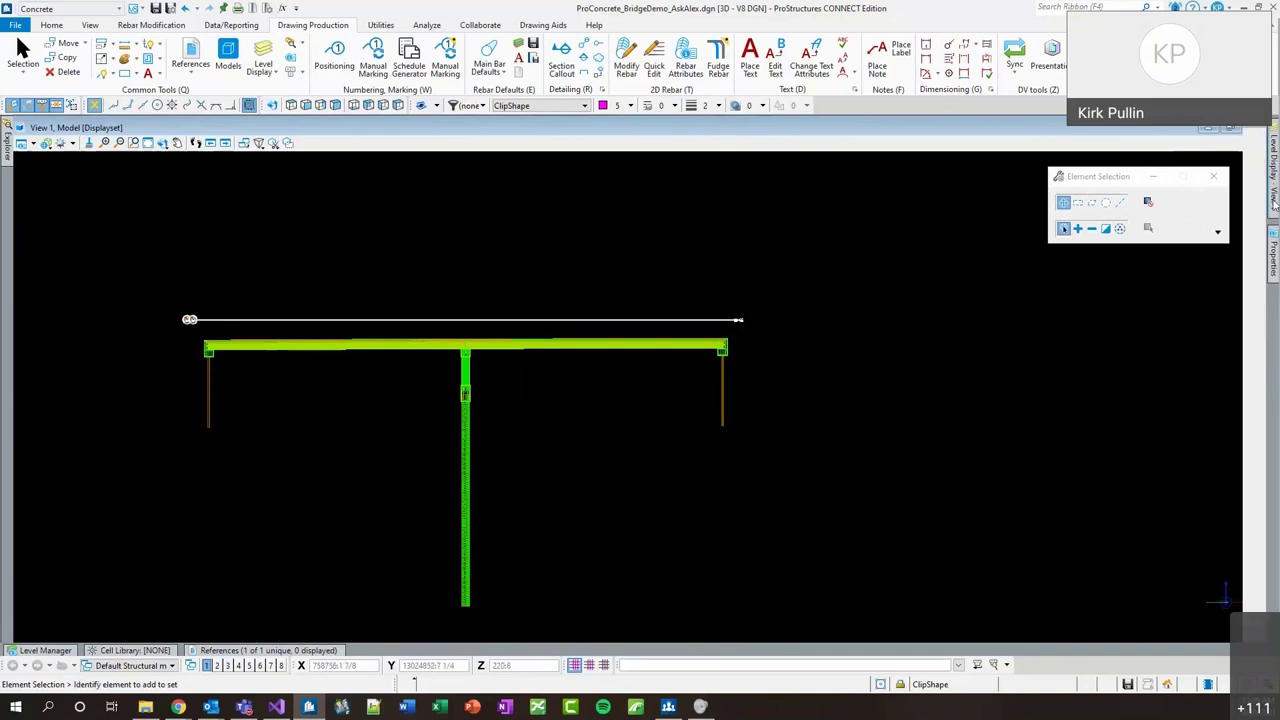
Turn off the display of the rebar levels SR-RBAR-BEAM-FNDN, SR-RBAR-COLS-FNDN, SR-RBAR-COLS-LV01, SR-RBAR-SLAB-LV01 and SR-RBAR-WALL-FNDN.
{"action": "mouse_move", "coordinate": [1273, 203]}
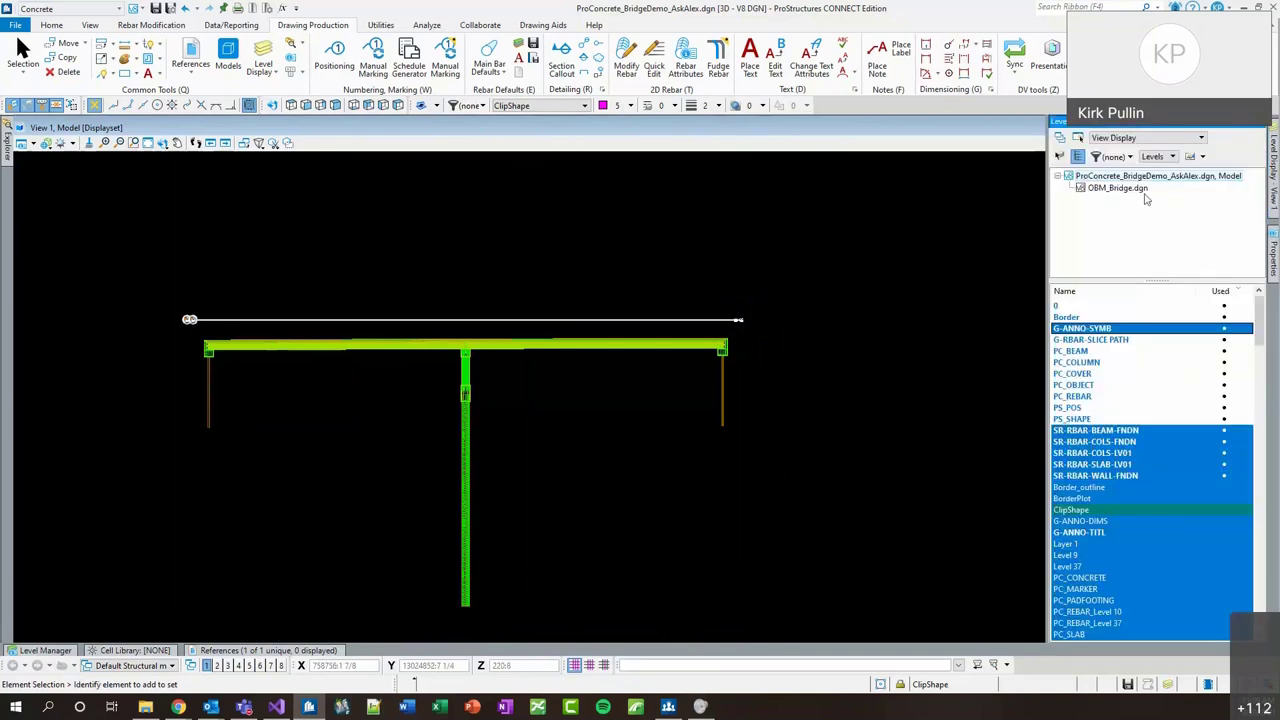
{"action": "scroll", "coordinate": [730, 353], "scroll_direction": "up", "scroll_amount": 4}
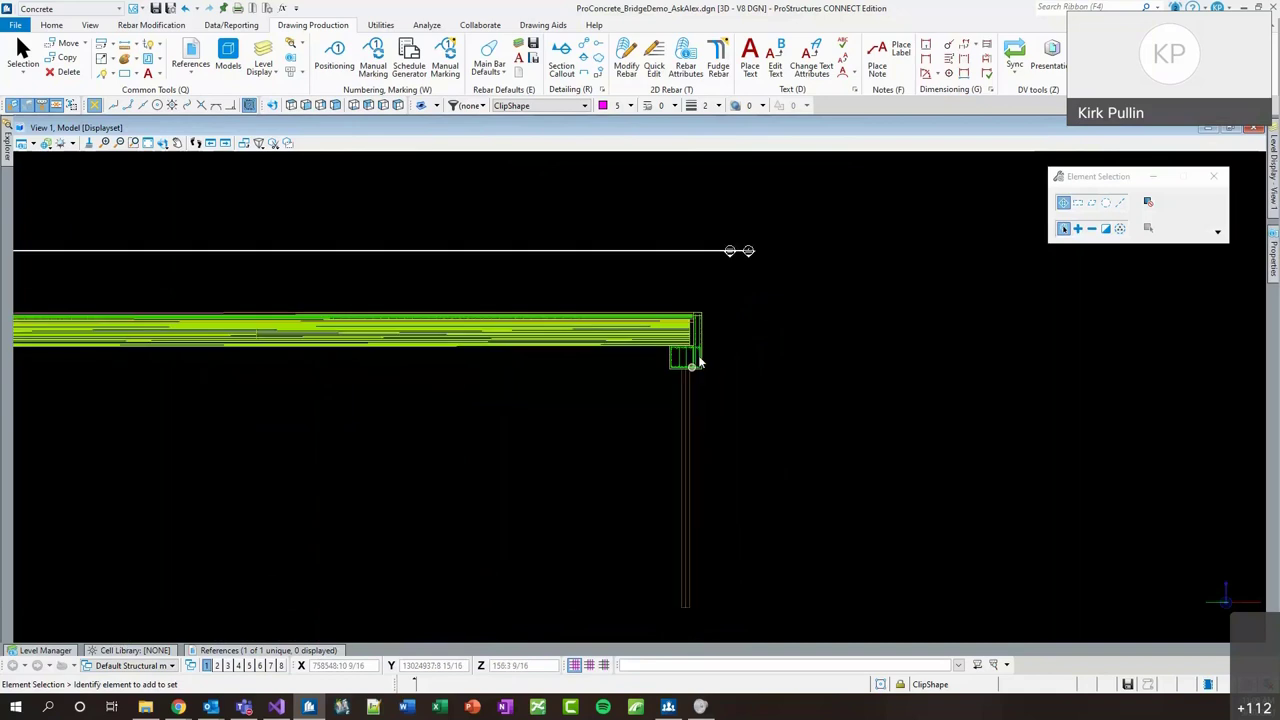
{"action": "scroll", "coordinate": [965, 336], "scroll_direction": "down", "scroll_amount": 4}
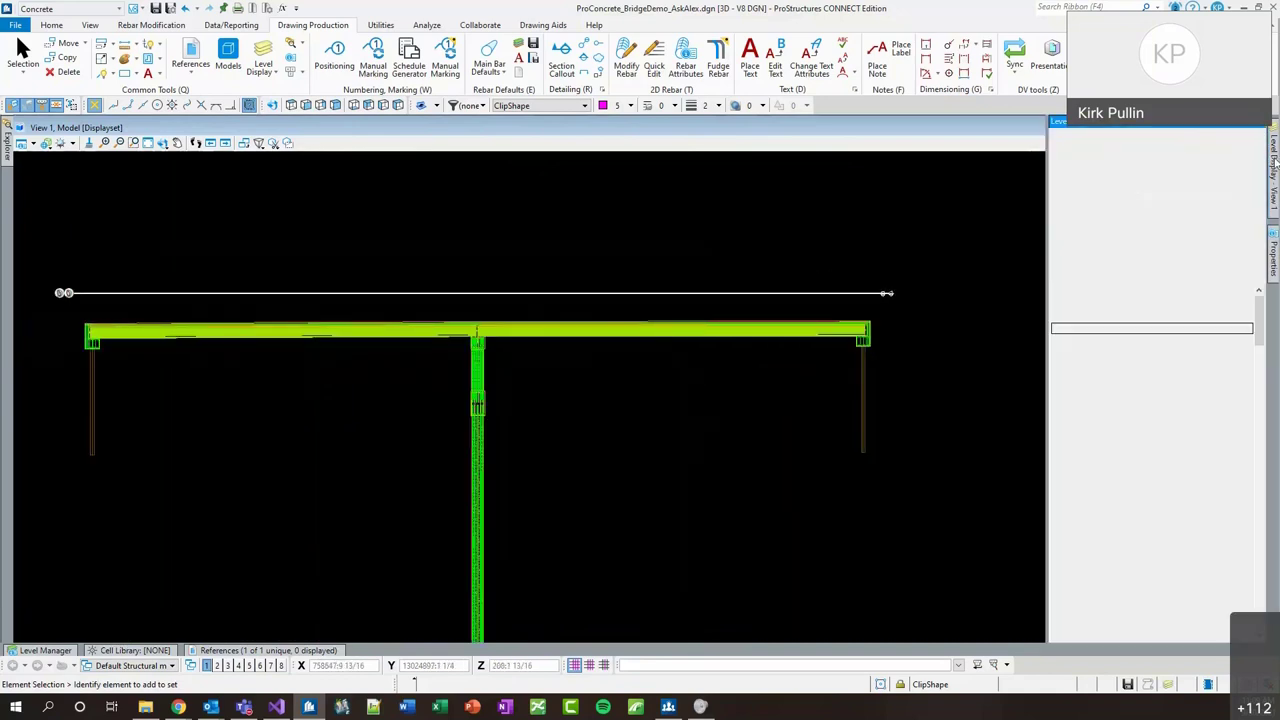
{"action": "left_click_drag", "start_coordinate": [1108, 435], "coordinate": [1108, 476]}
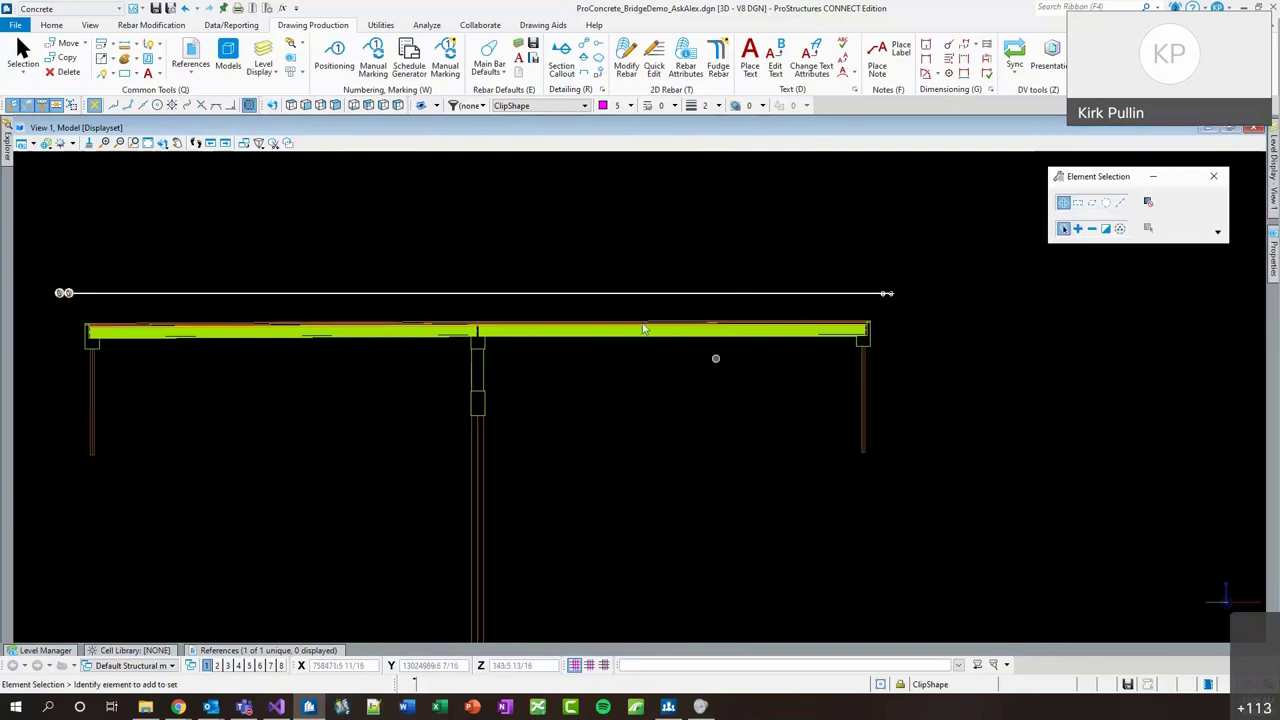
Draw a section callout line about 228 feet long above the deck, spanning beyond both abutments, using the Concrete_Section_Imperial seed.
{"action": "middle_click_drag", "start_coordinate": [414, 386], "coordinate": [501, 336]}
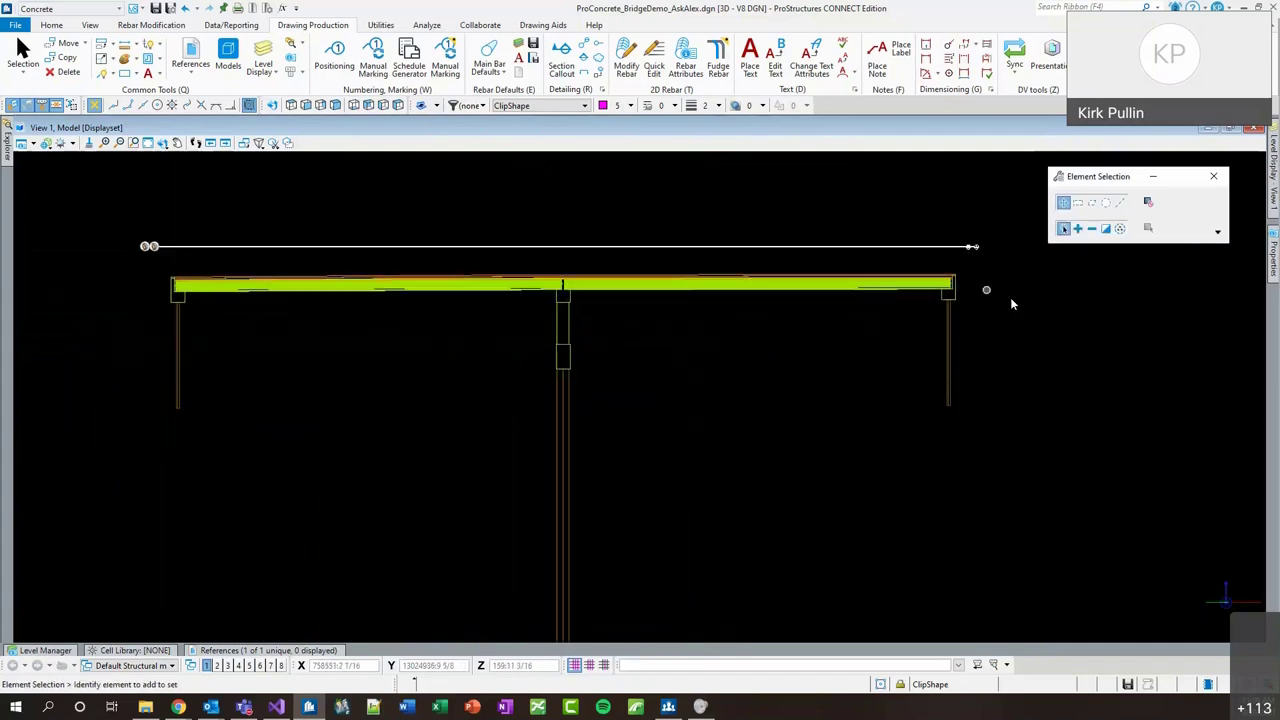
{"action": "left_click", "coordinate": [561, 62]}
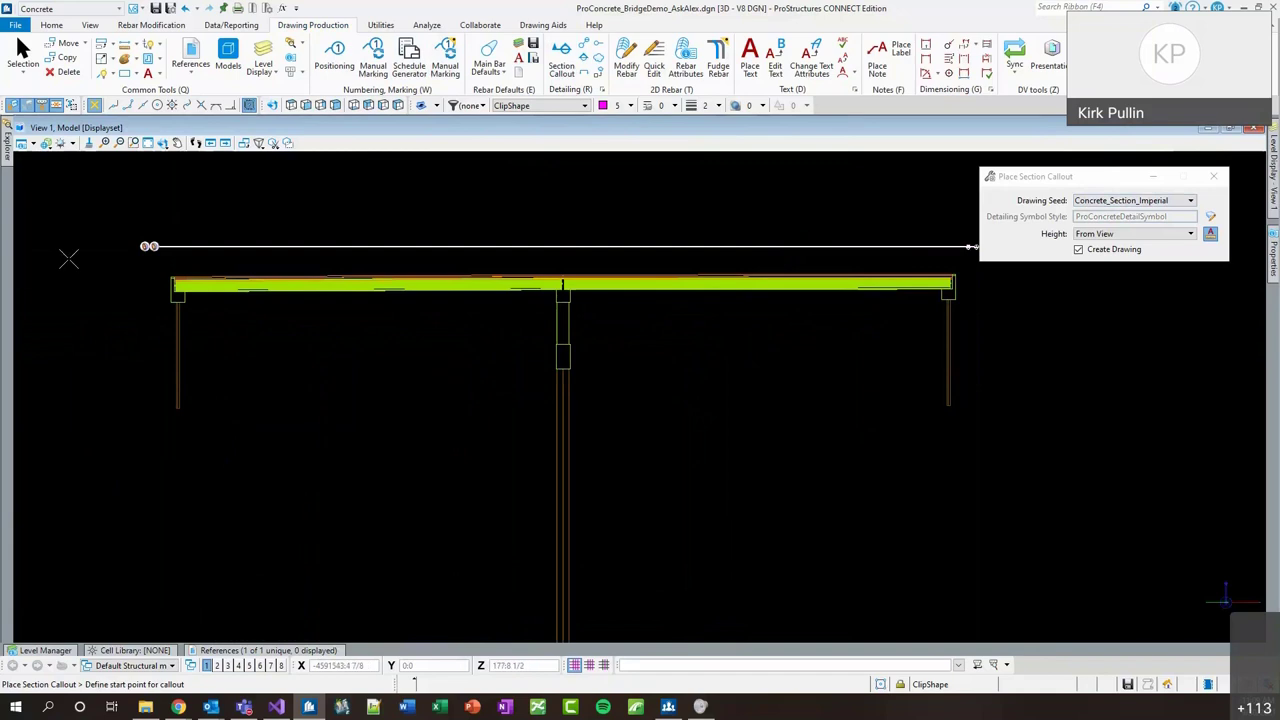
{"action": "scroll", "coordinate": [140, 255], "scroll_direction": "up", "scroll_amount": 3}
{"action": "left_click", "coordinate": [191, 208]}
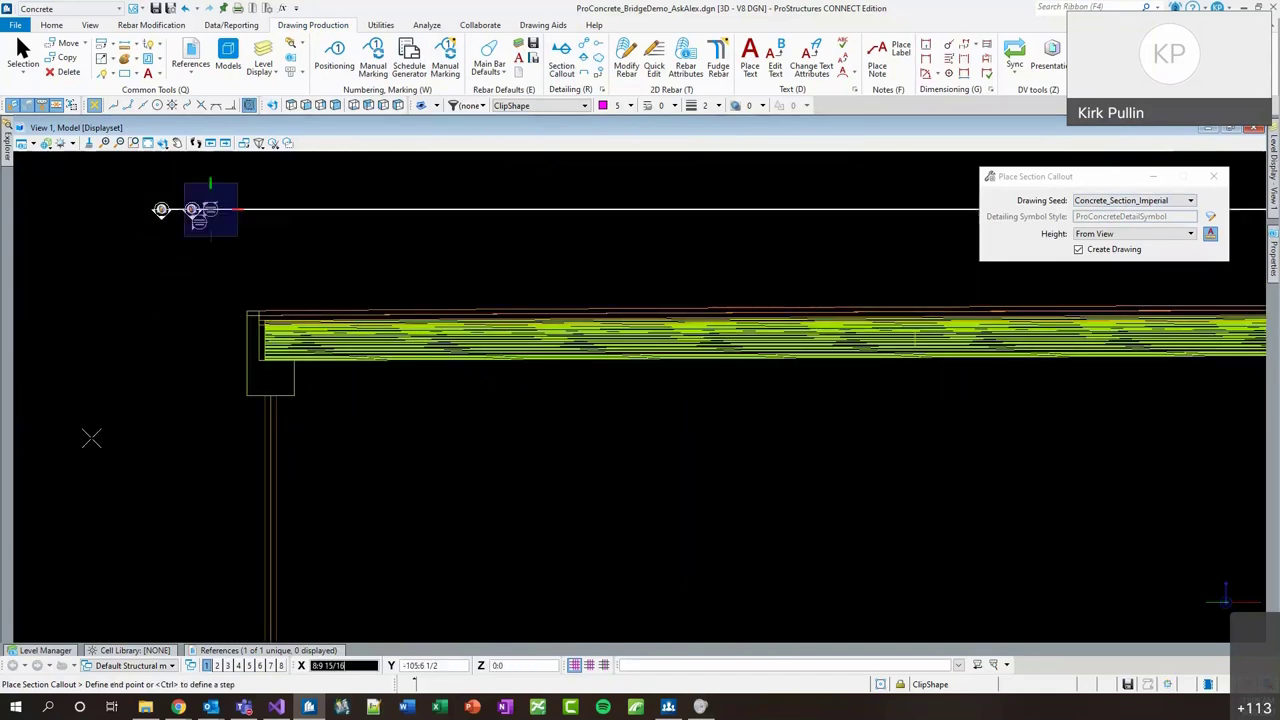
{"action": "scroll", "coordinate": [91, 437], "scroll_direction": "down", "scroll_amount": 3}
{"action": "scroll", "coordinate": [915, 380], "scroll_direction": "up", "scroll_amount": 3}
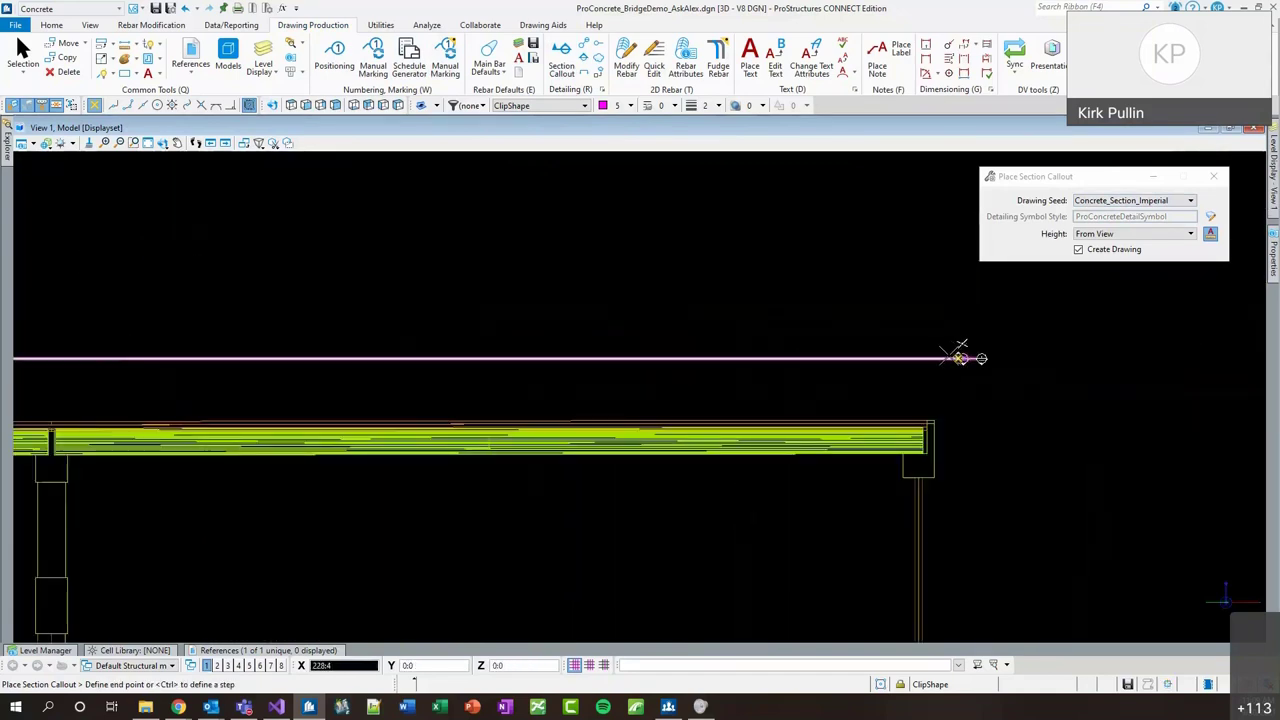
{"action": "left_click", "coordinate": [960, 358]}
Point the section callout downward with a depth of about 123 feet, reaching past the bottom of the pier's drilled shafts.
{"action": "scroll", "coordinate": [951, 286], "scroll_direction": "down", "scroll_amount": 3}
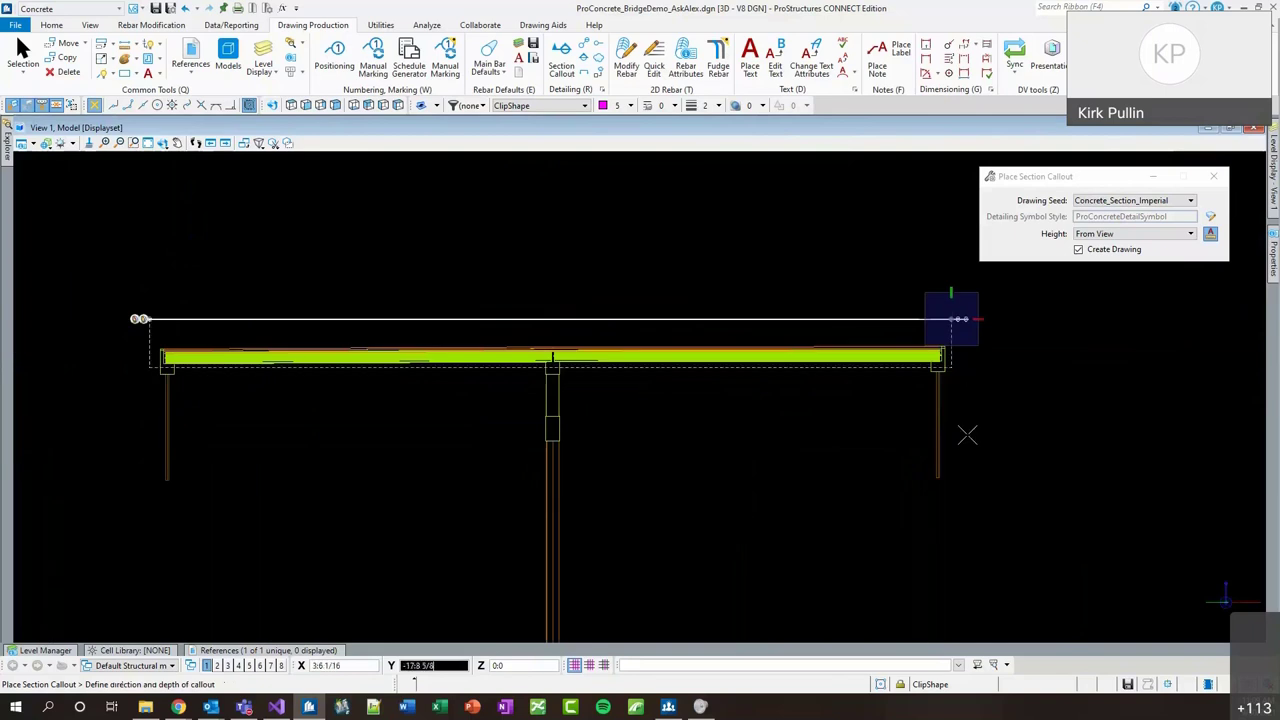
{"action": "scroll", "coordinate": [412, 337], "scroll_direction": "down", "scroll_amount": 2}
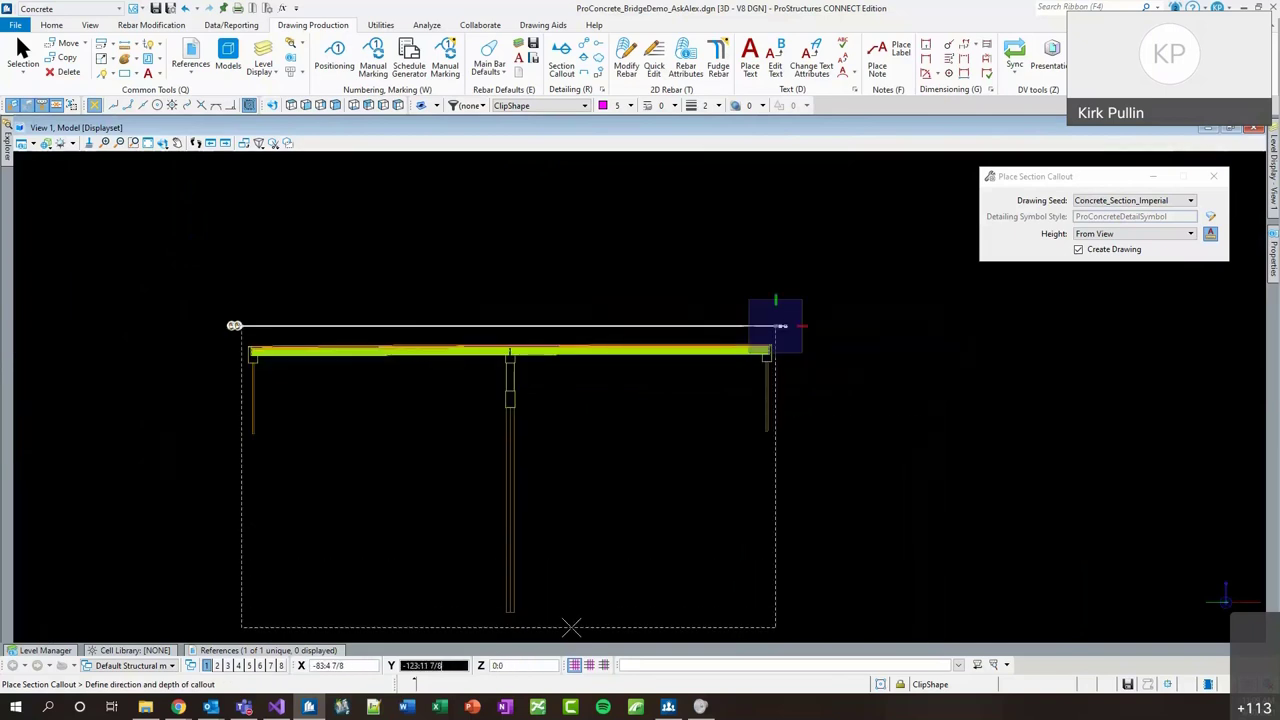
{"action": "left_click", "coordinate": [528, 616]}
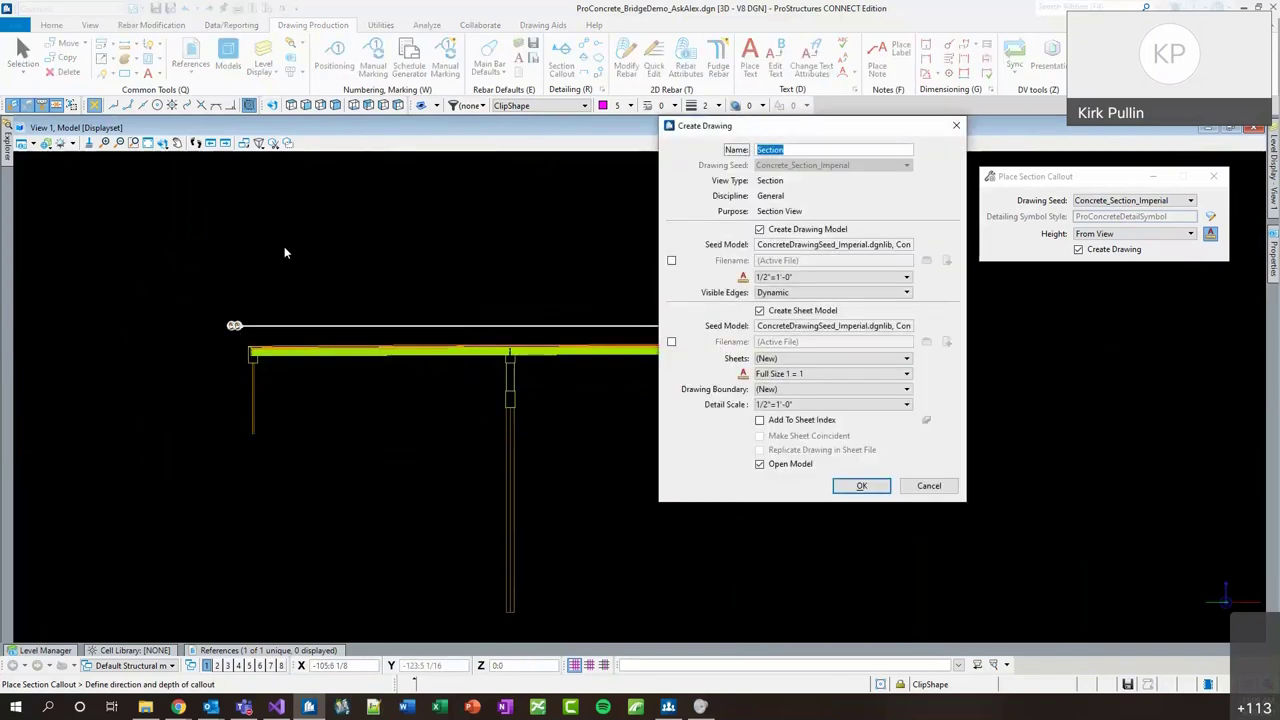
Name the new drawing PLAN1 and create it as a drawing model only, with Create Sheet Model turned off.
{"action": "mouse_move", "coordinate": [728, 130]}
{"action": "left_mouse_down"}
{"action": "mouse_move", "coordinate": [831, 148]}
{"action": "mouse_move", "coordinate": [810, 145]}
{"action": "left_mouse_up"}
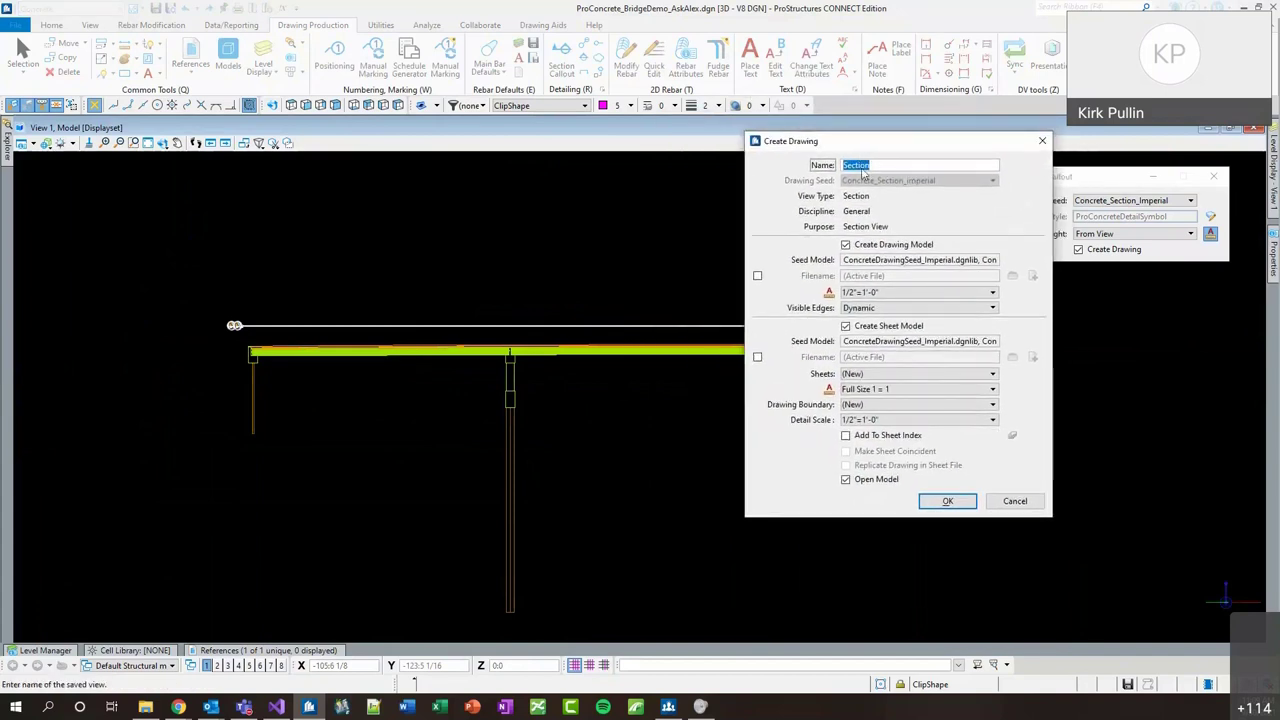
{"action": "type", "text": "PLAN1"}
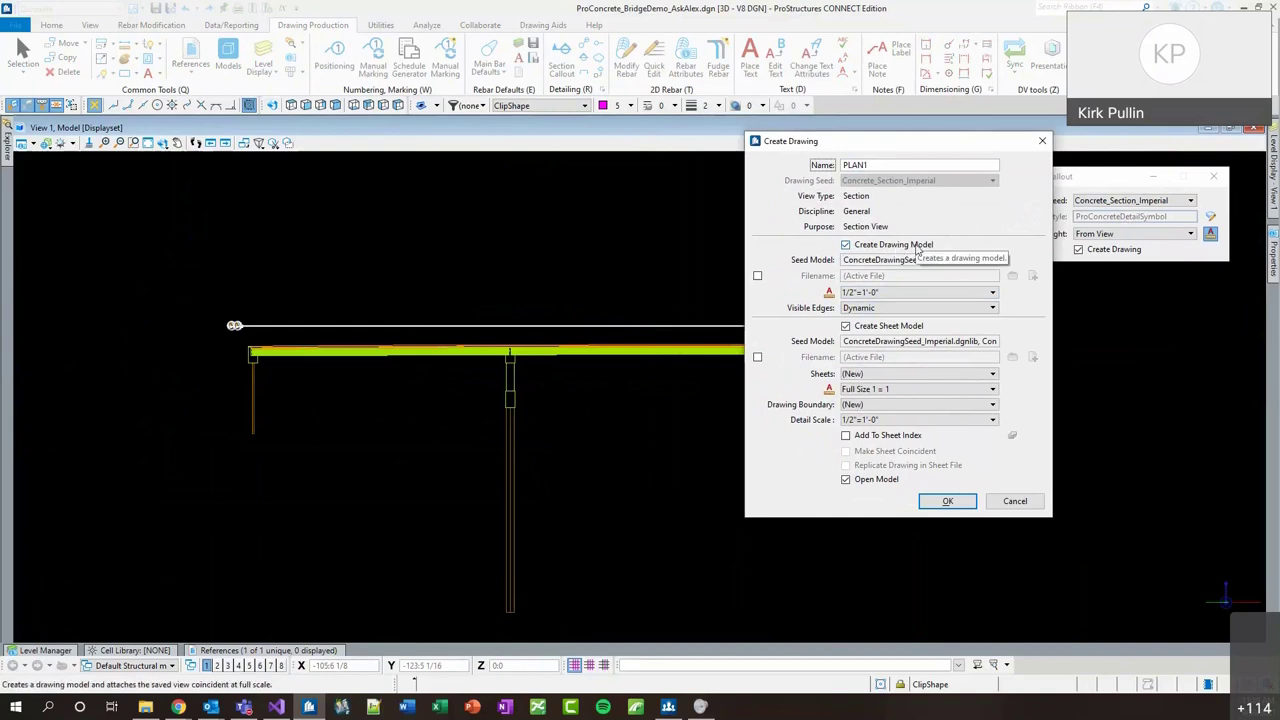
{"action": "left_click", "coordinate": [879, 327]}
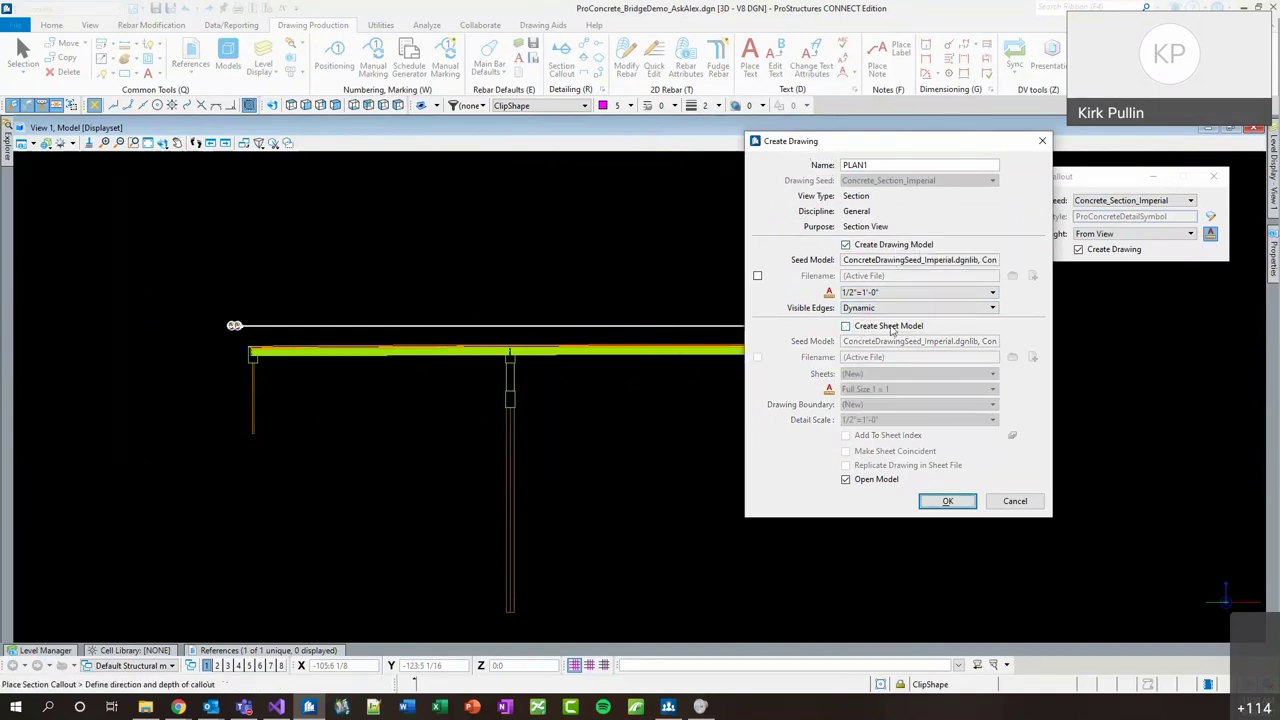
{"action": "left_click", "coordinate": [875, 327]}
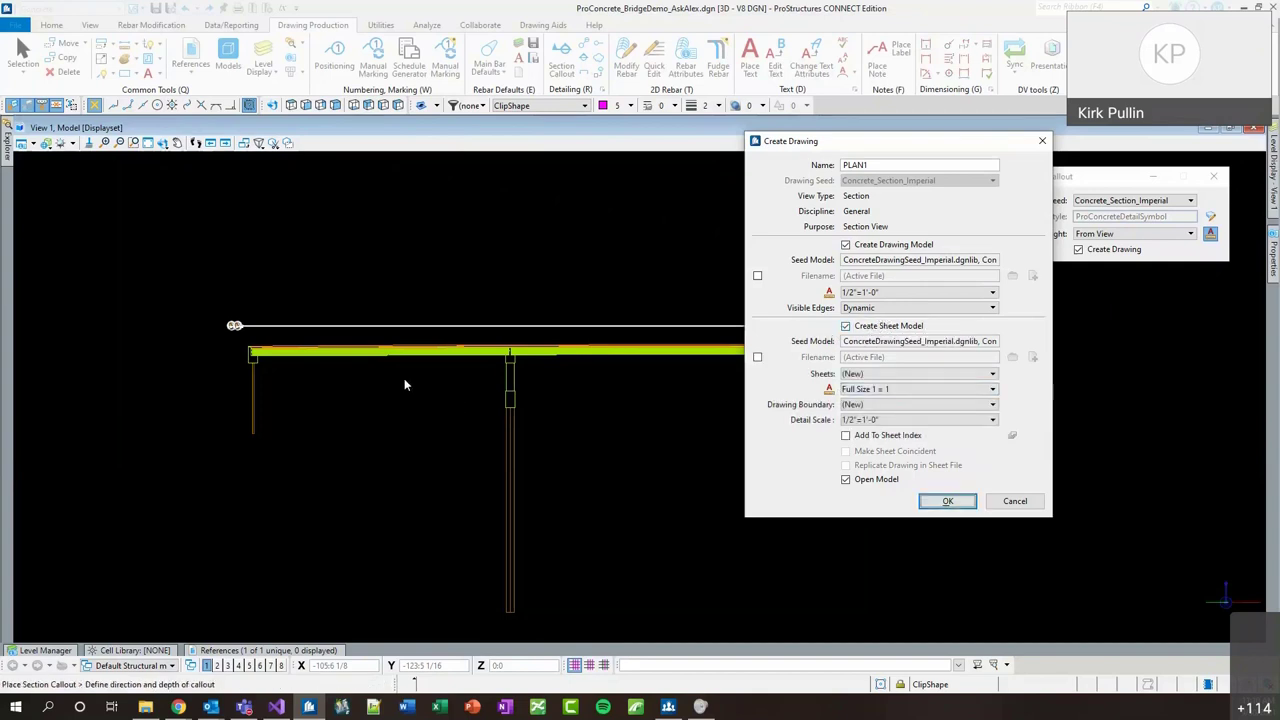
{"action": "left_click", "coordinate": [872, 375]}
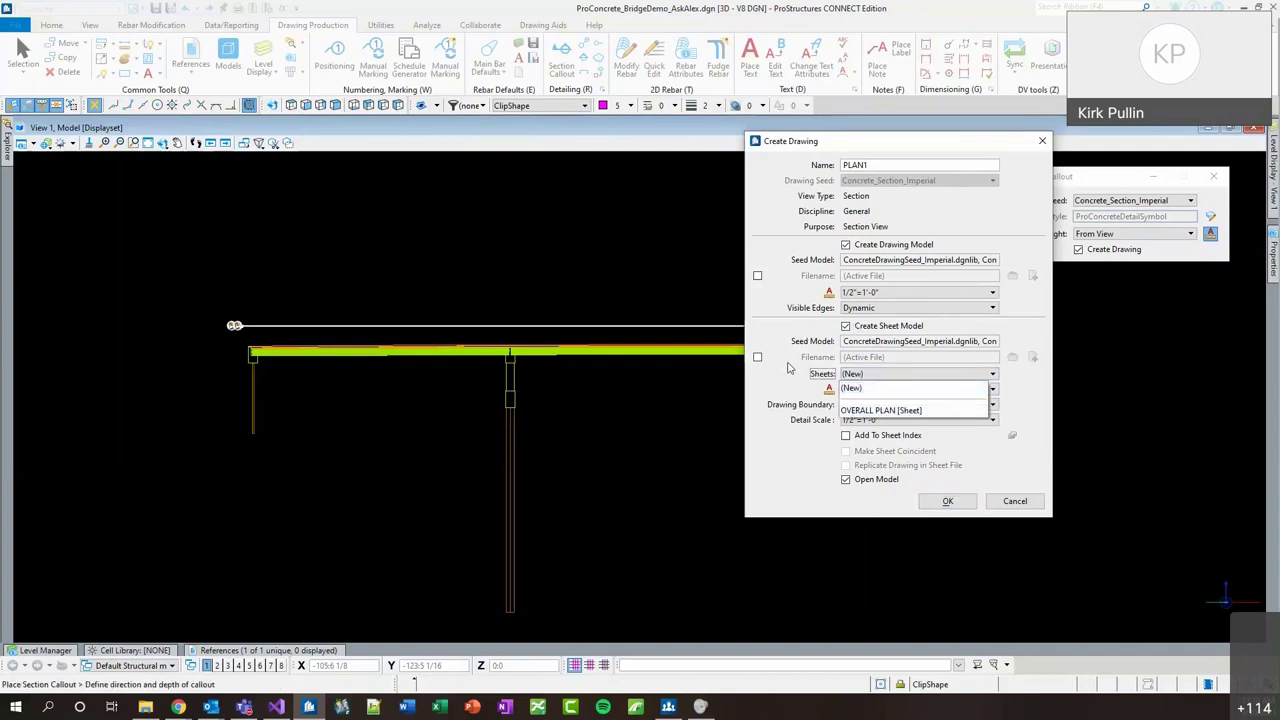
{"action": "left_click", "coordinate": [858, 387]}
{"action": "left_click", "coordinate": [889, 327]}
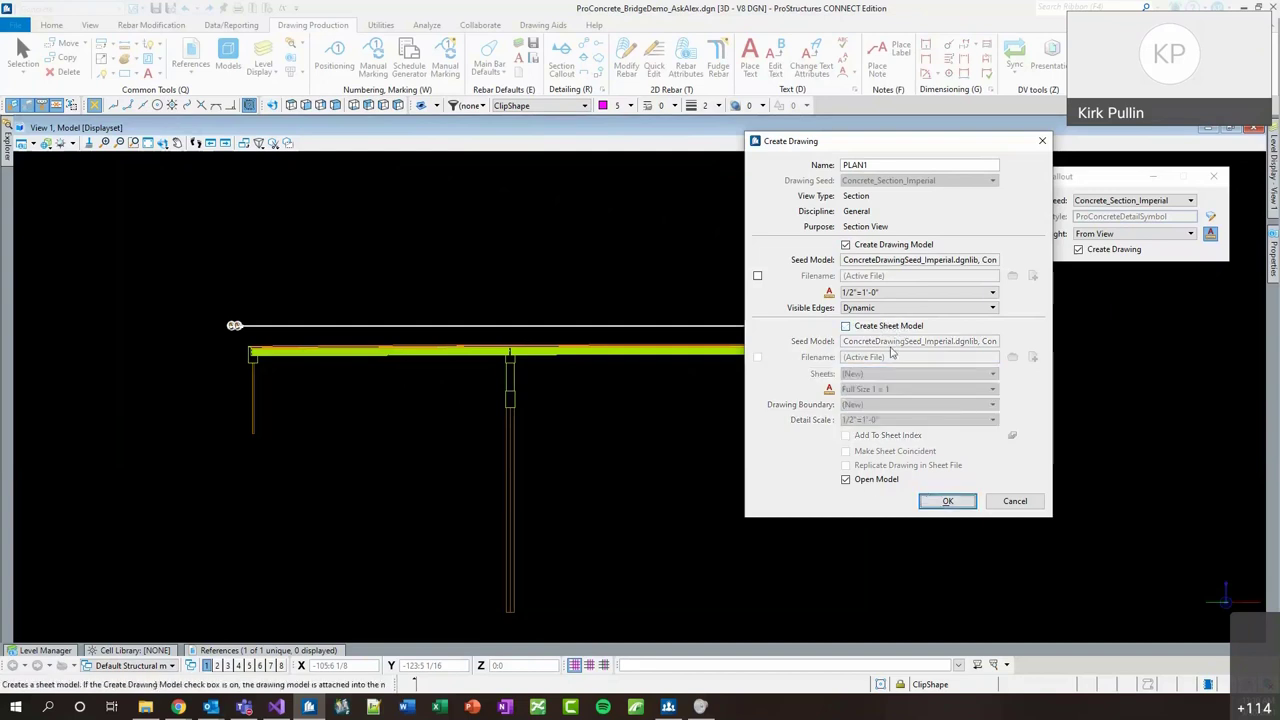
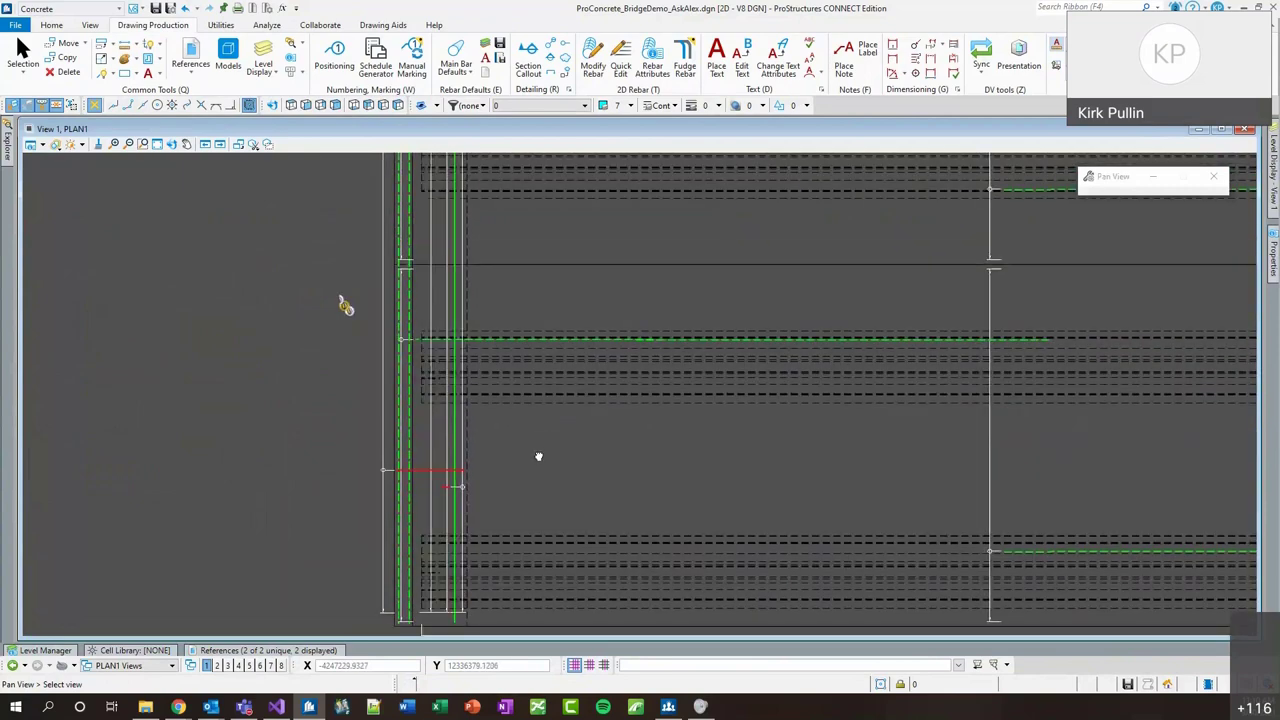
Examine the rebar in the PLAN1 drawing from one abutment across the pier to the other.
{"action": "middle_click_drag", "start_coordinate": [497, 319], "coordinate": [470, 459]}
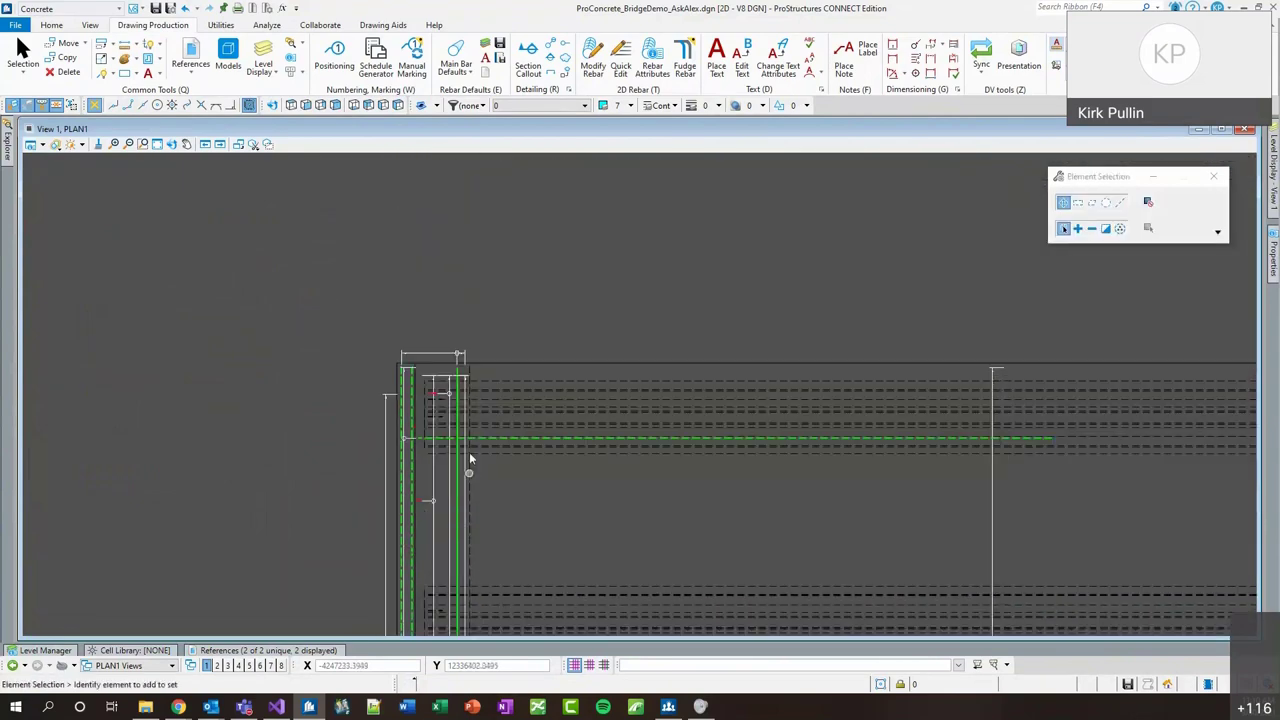
{"action": "scroll", "coordinate": [325, 403], "scroll_direction": "down", "scroll_amount": 3}
{"action": "scroll", "coordinate": [734, 352], "scroll_direction": "up", "scroll_amount": 4}
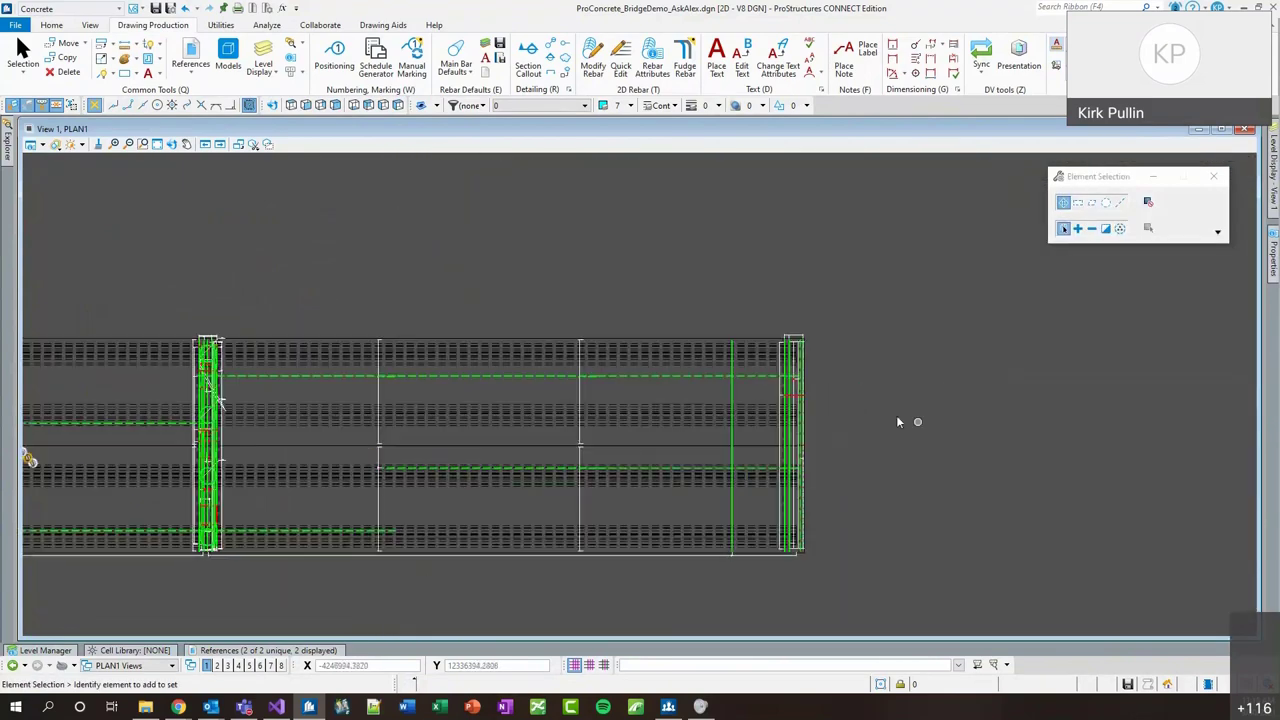
{"action": "scroll", "coordinate": [900, 362], "scroll_direction": "down", "scroll_amount": 3}
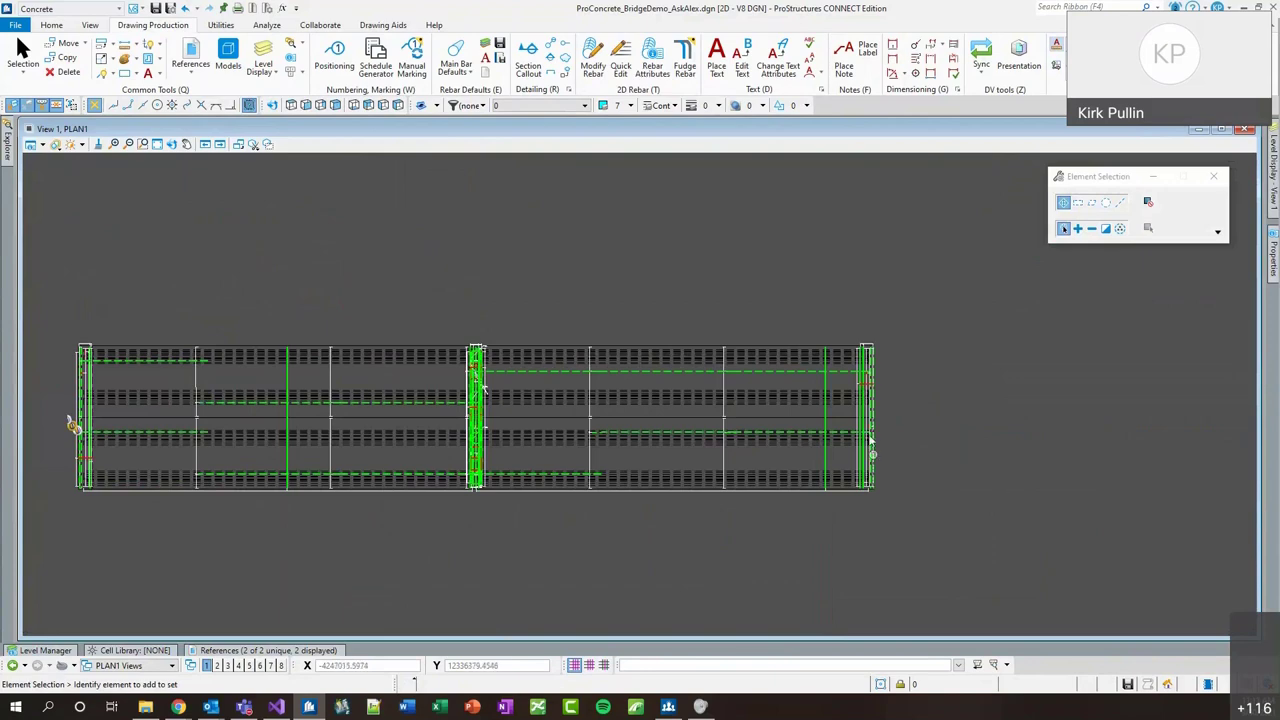
{"action": "left_click", "coordinate": [724, 385]}
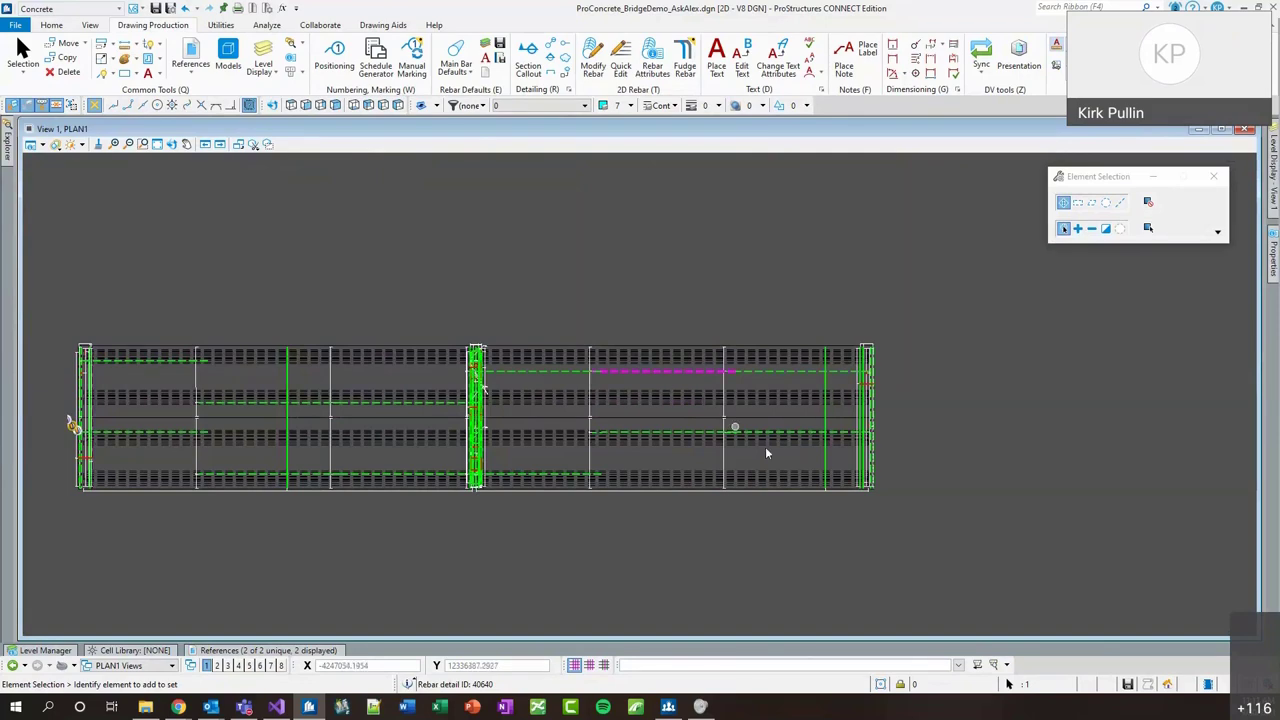
{"action": "middle_click_drag", "start_coordinate": [494, 352], "coordinate": [671, 348]}
{"action": "left_click_drag", "start_coordinate": [677, 310], "coordinate": [661, 251]}
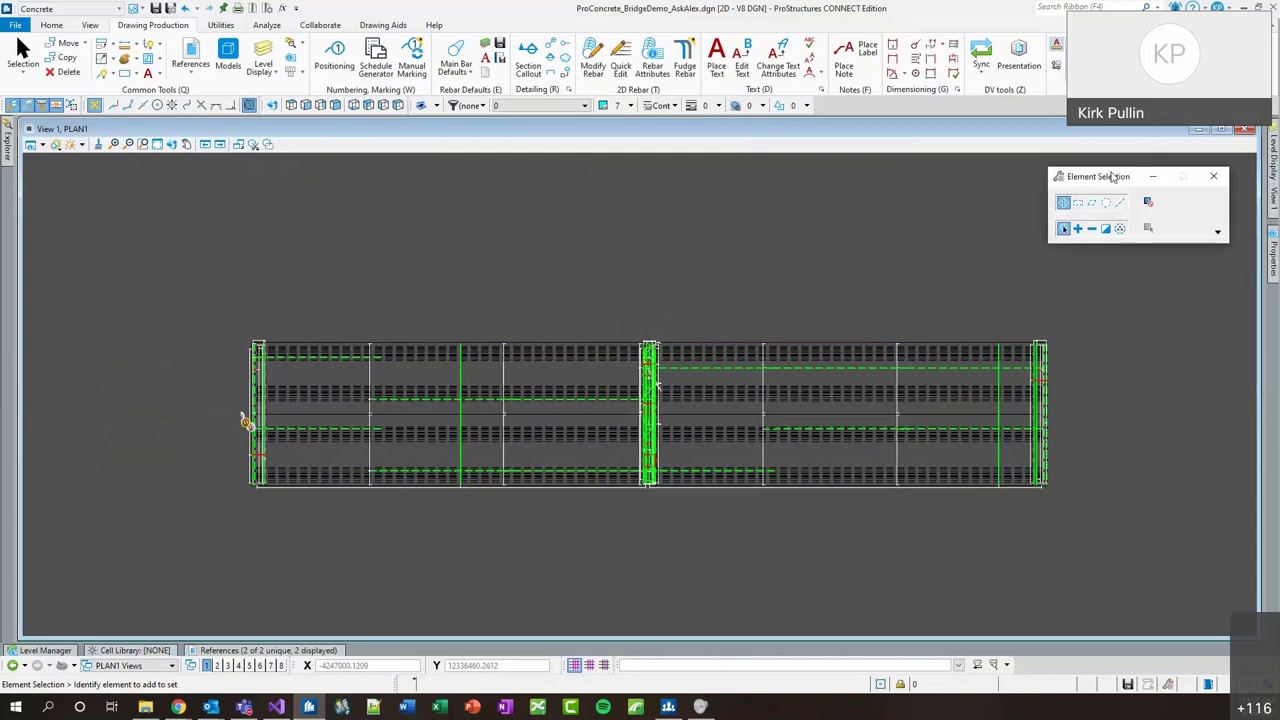
Turn the display of all SR-RBAR levels off and back on in the PLAN1 view.
{"action": "mouse_move", "coordinate": [1273, 165]}
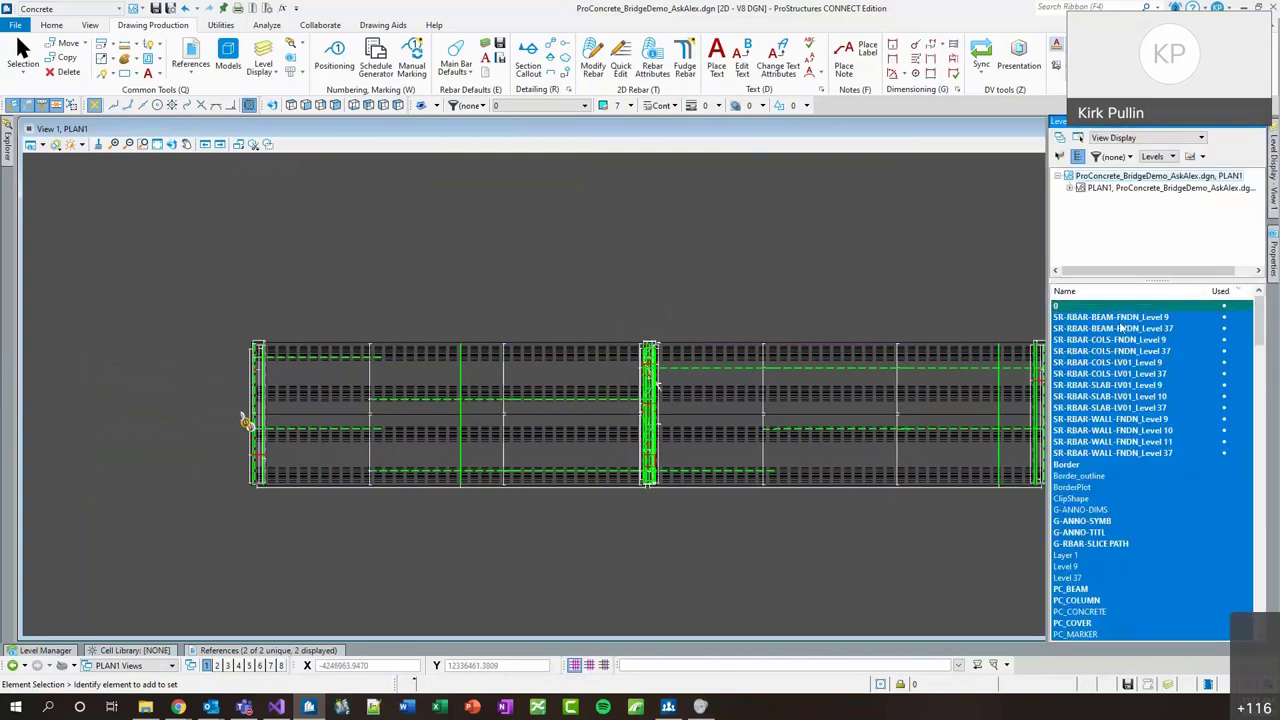
{"action": "left_click_drag", "start_coordinate": [1113, 322], "coordinate": [1173, 455]}
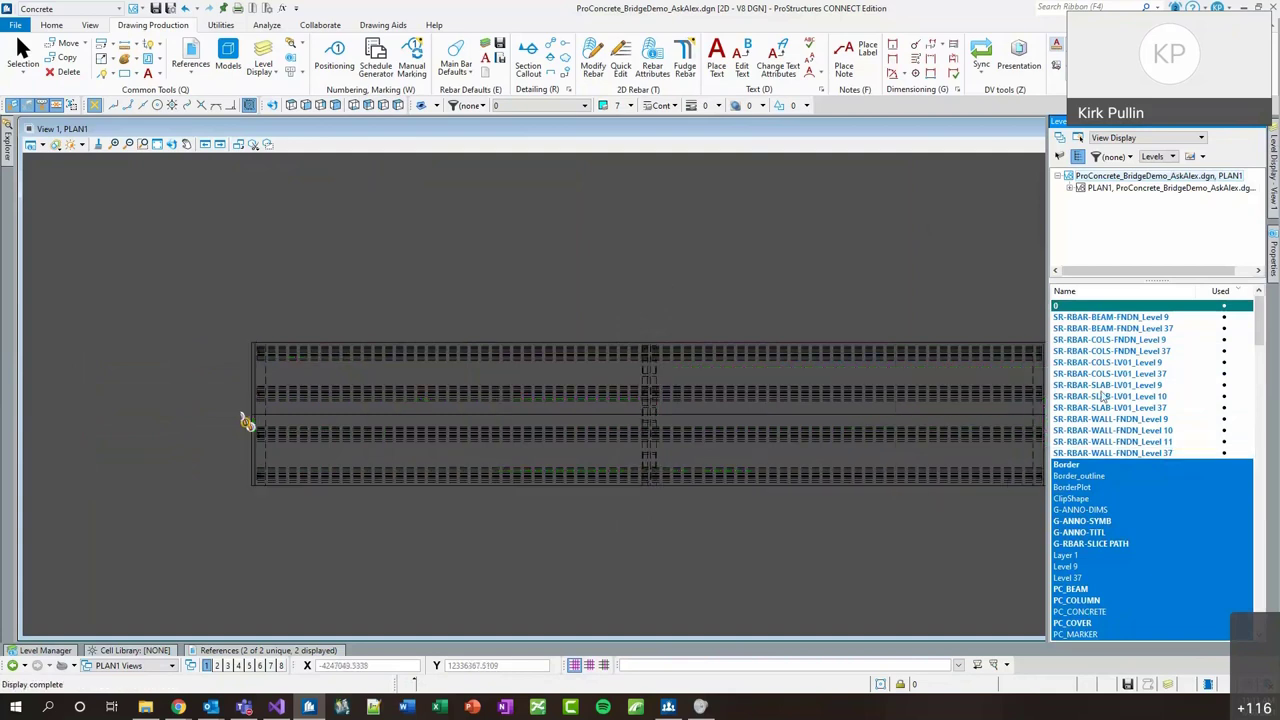
{"action": "left_click_drag", "start_coordinate": [1115, 453], "coordinate": [1105, 317]}
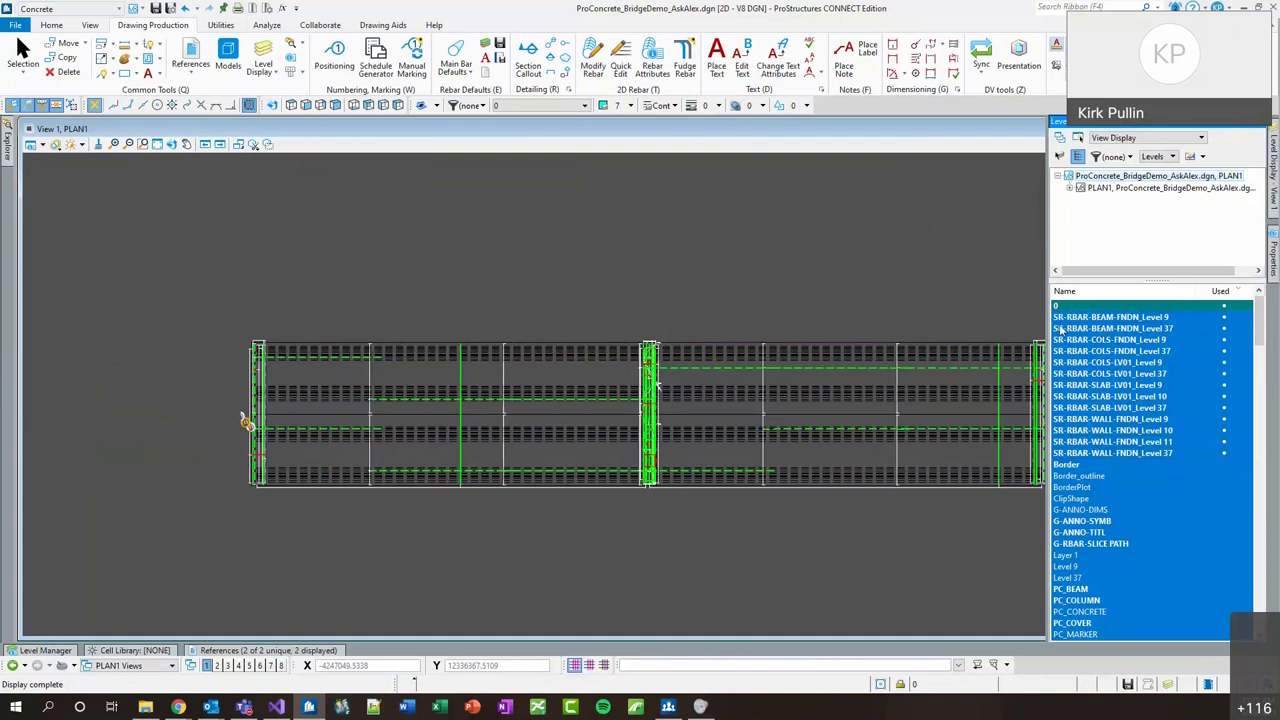
Turn off the Level 9 and Level 37 variants of SR-RBAR-BEAM-FNDN, SR-RBAR-COLS-FNDN and SR-RBAR-COLS-LV01 in the PLAN1 view.
{"action": "left_click_drag", "start_coordinate": [1132, 320], "coordinate": [1143, 340]}
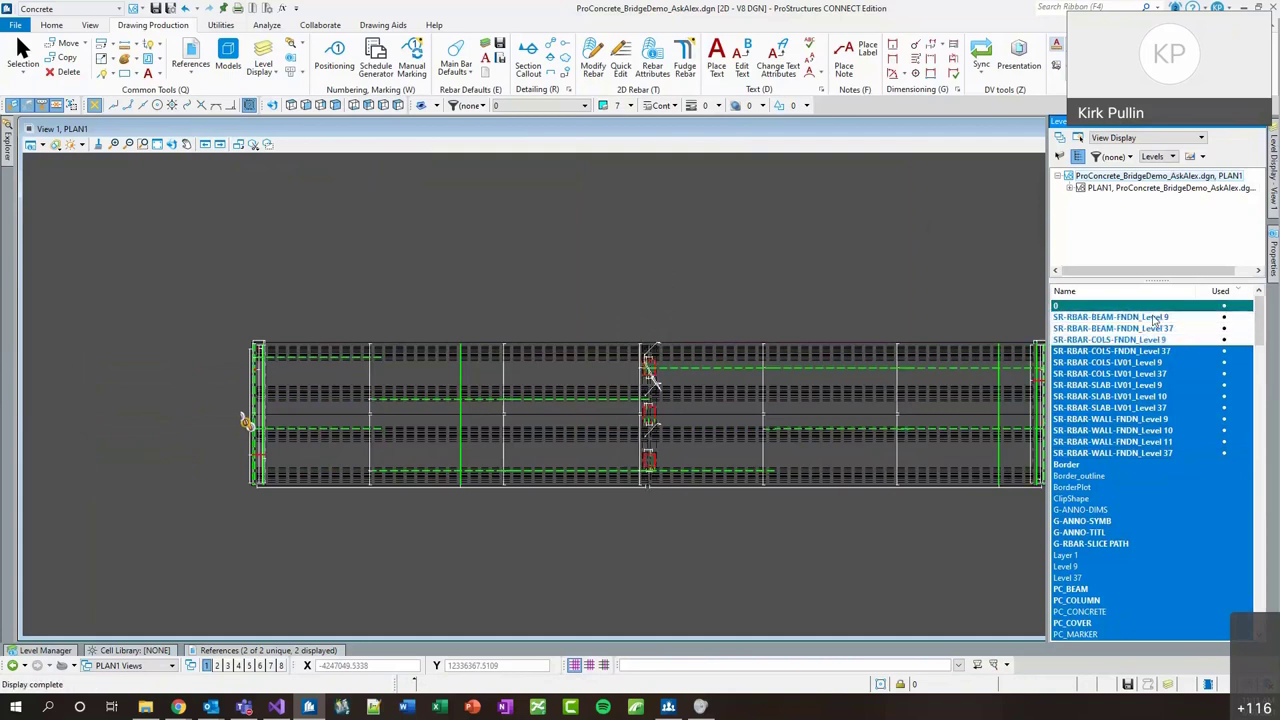
{"action": "left_click", "coordinate": [1168, 318]}
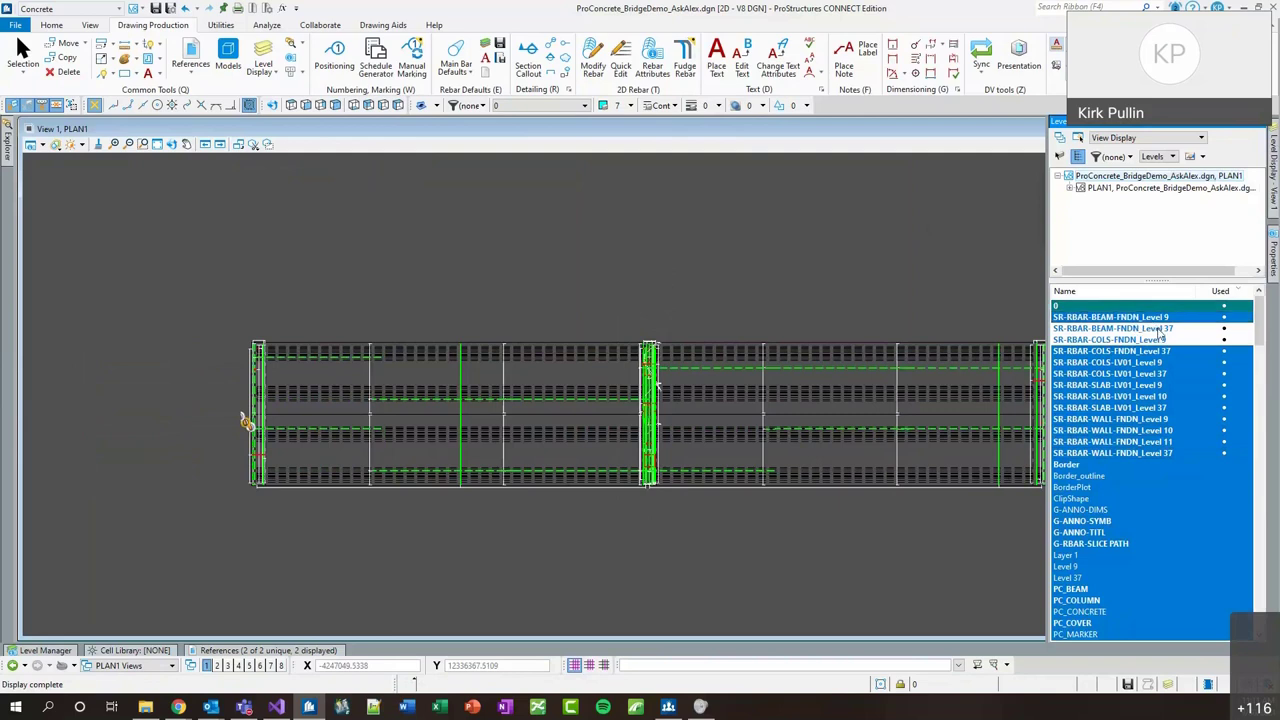
{"action": "left_click", "coordinate": [1162, 340]}
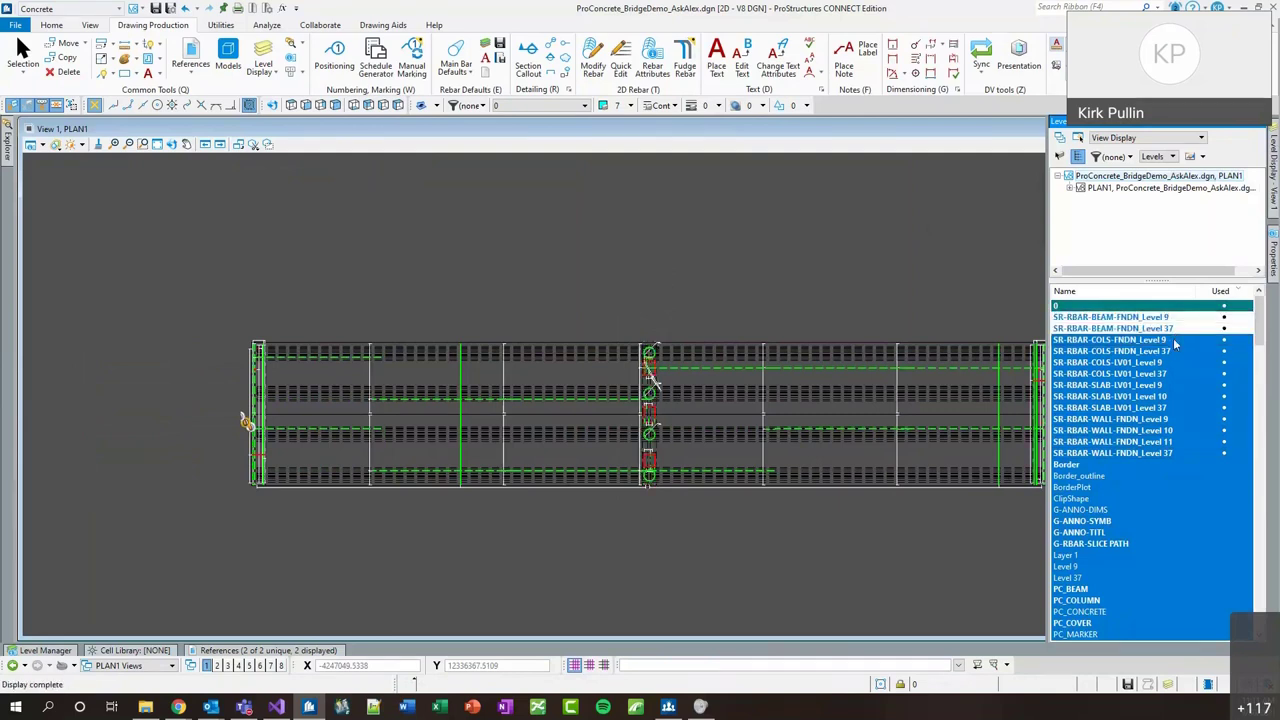
{"action": "left_click", "coordinate": [1180, 351]}
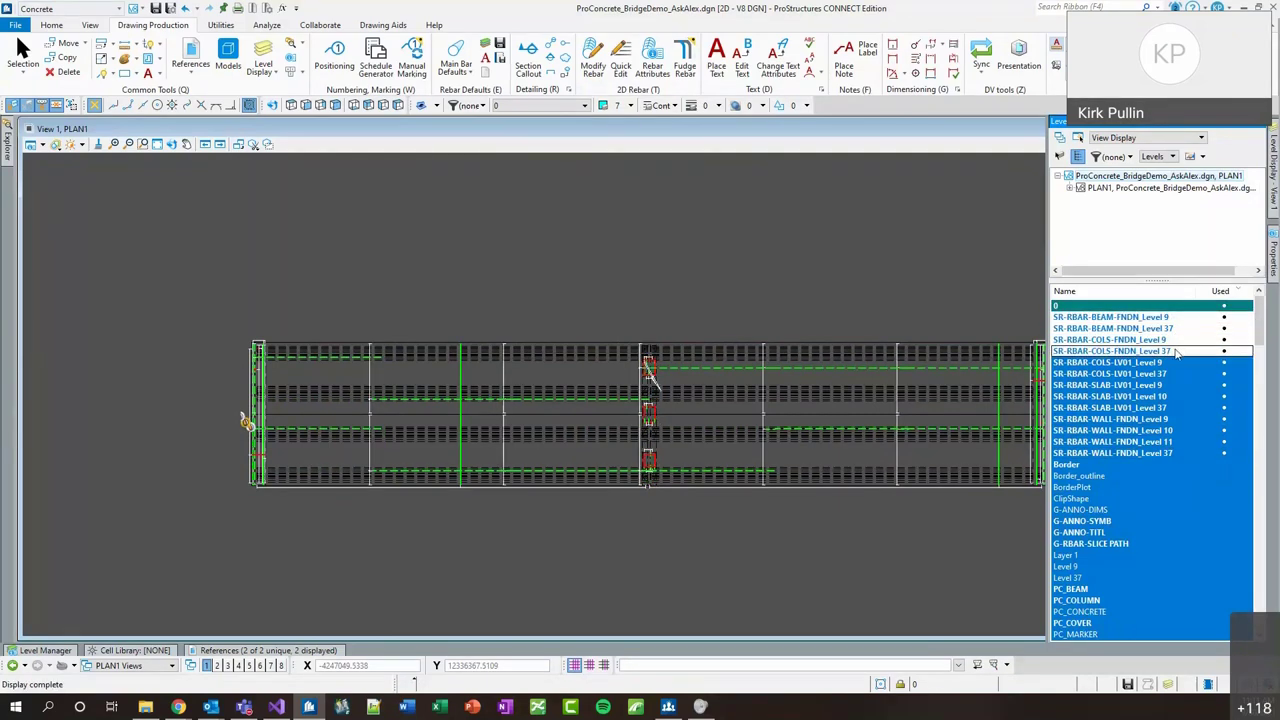
{"action": "left_click", "coordinate": [1105, 363]}
{"action": "left_click", "coordinate": [1116, 374]}
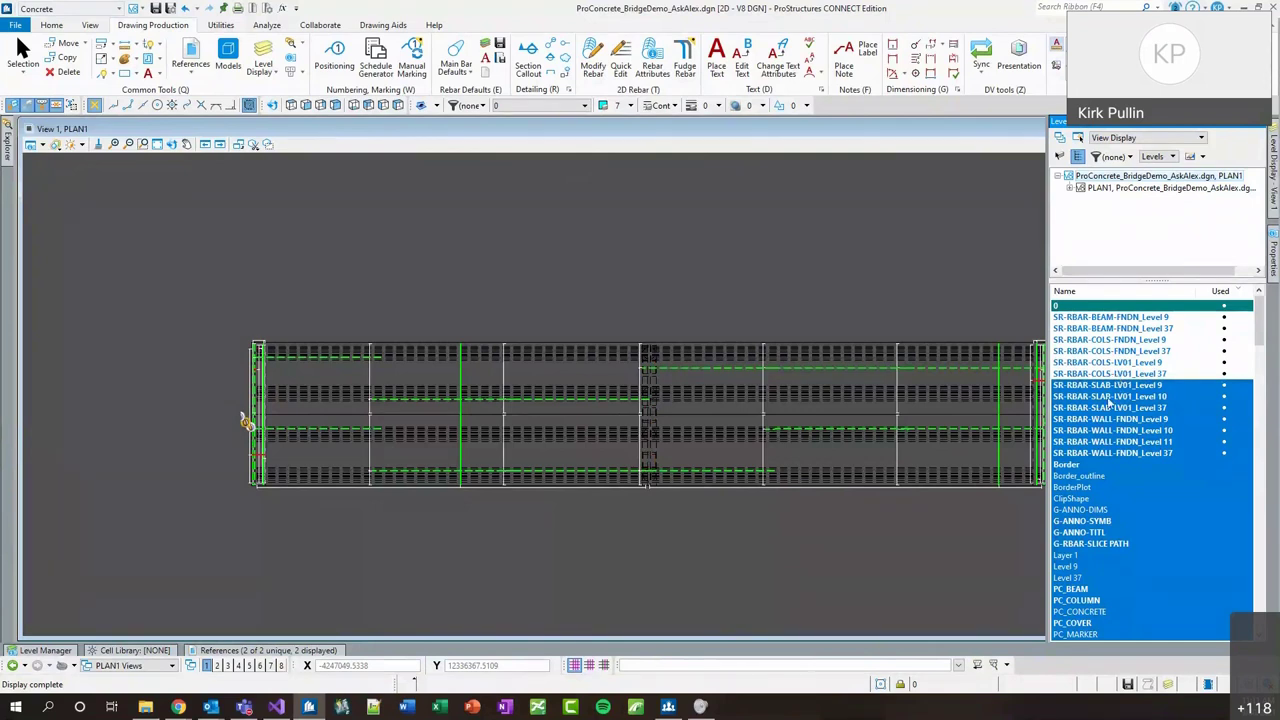
Turn off the SR-RBAR-WALL-FNDN levels for Level 9, Level 10, Level 11 and Level 37.
{"action": "left_click", "coordinate": [1145, 453]}
{"action": "left_click", "coordinate": [1135, 441]}
{"action": "left_click", "coordinate": [1125, 430]}
{"action": "left_click", "coordinate": [1118, 419]}
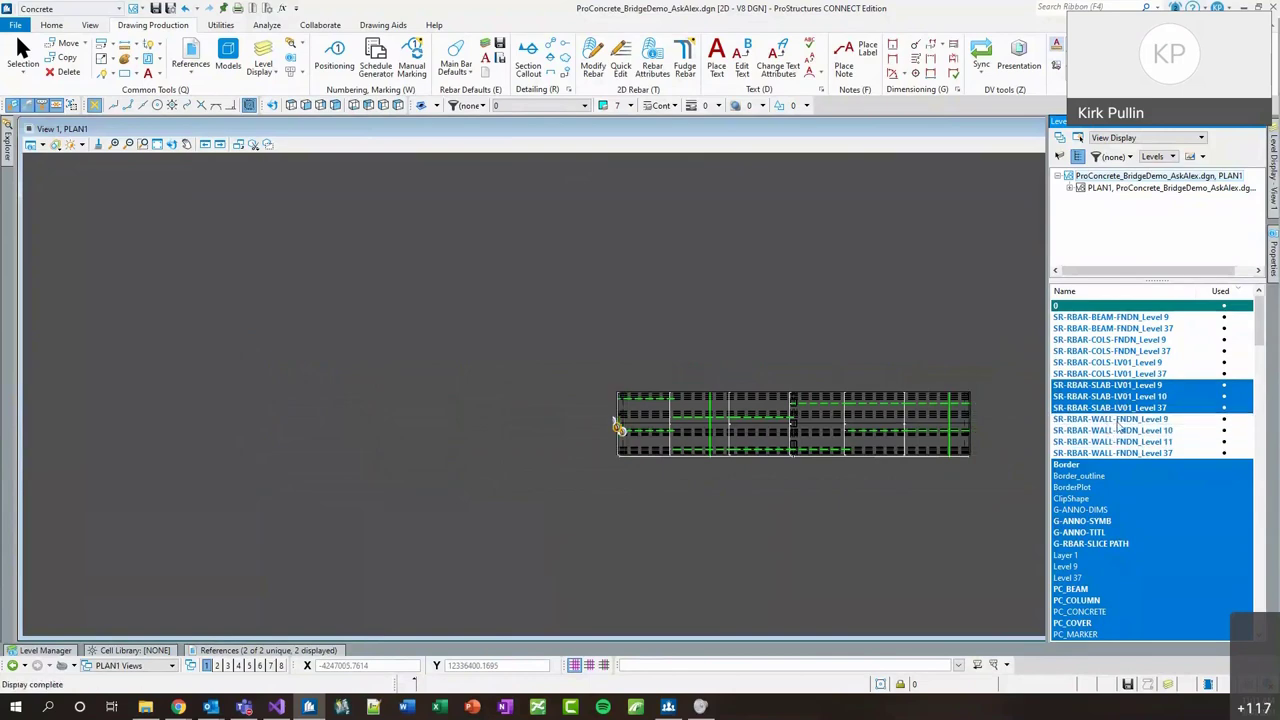
Examine the slab rebar along the deck in PLAN1, including a close look at the bar overlap near a transverse range line.
{"action": "scroll", "coordinate": [814, 449], "scroll_direction": "up", "scroll_amount": 1}
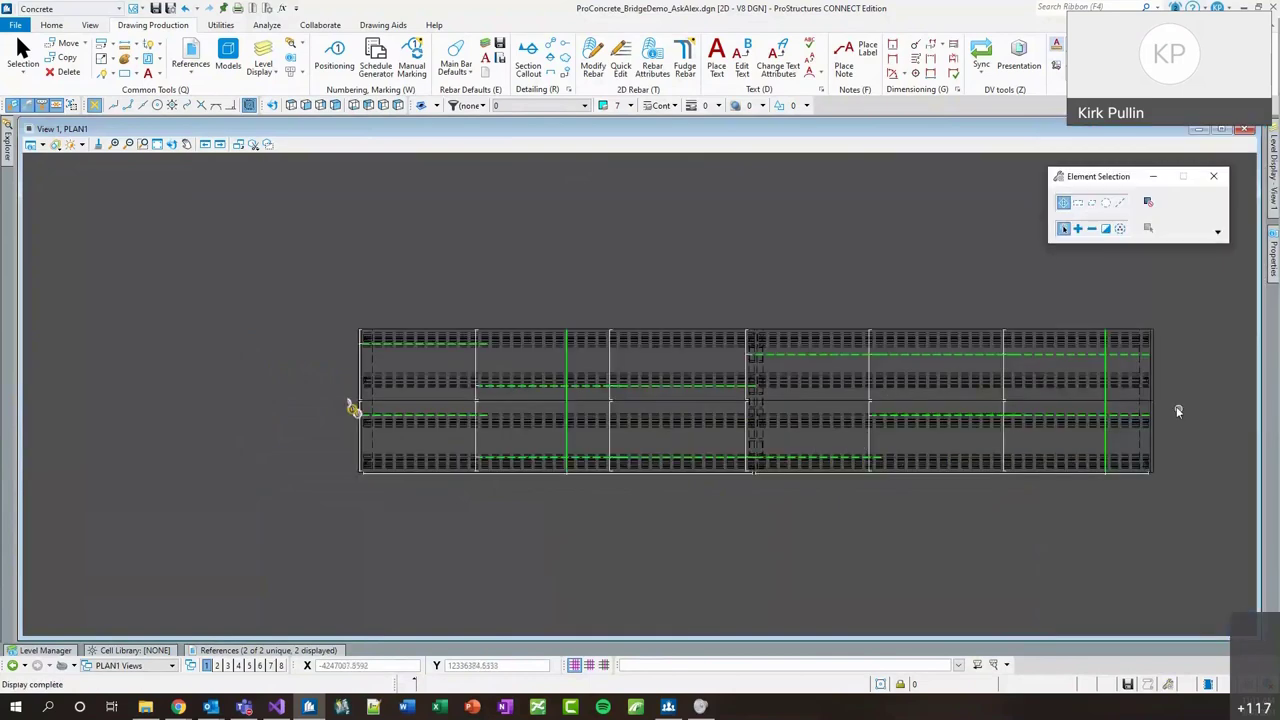
{"action": "scroll", "coordinate": [1143, 320], "scroll_direction": "up", "scroll_amount": 1}
{"action": "scroll", "coordinate": [1162, 364], "scroll_direction": "down", "scroll_amount": 1}
{"action": "scroll", "coordinate": [627, 415], "scroll_direction": "up", "scroll_amount": 1}
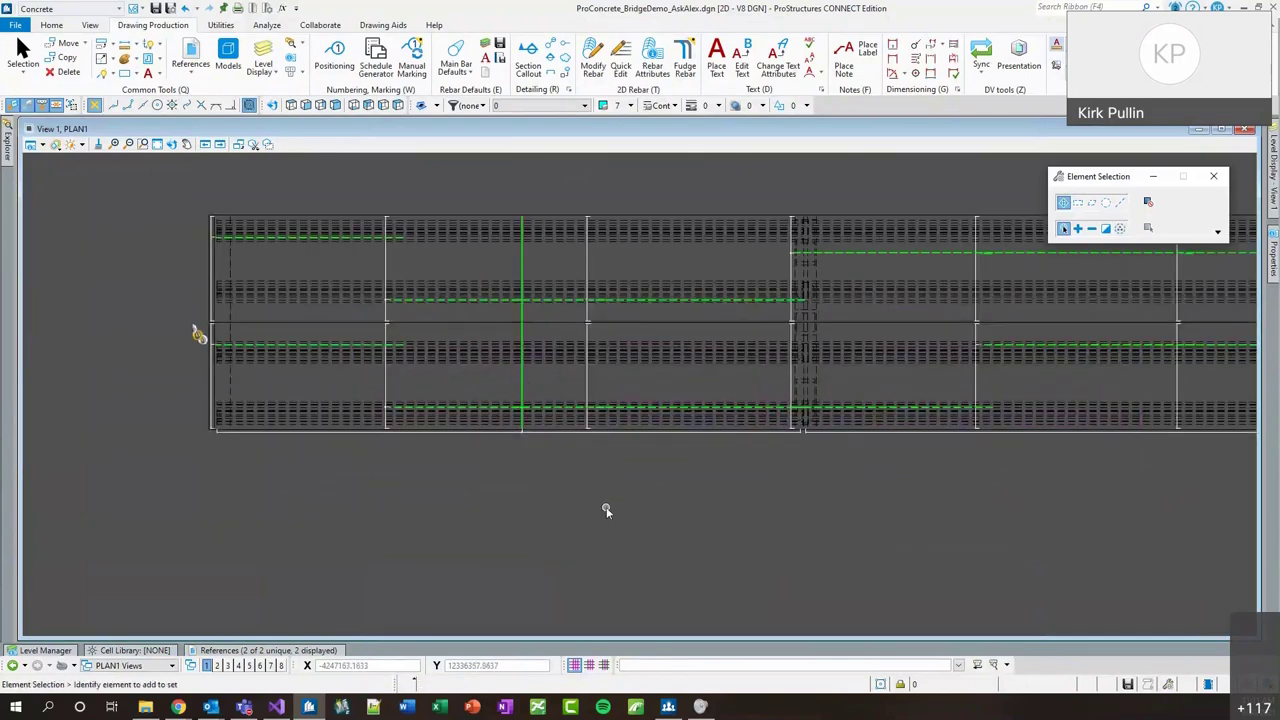
{"action": "scroll", "coordinate": [450, 453], "scroll_direction": "down", "scroll_amount": 1}
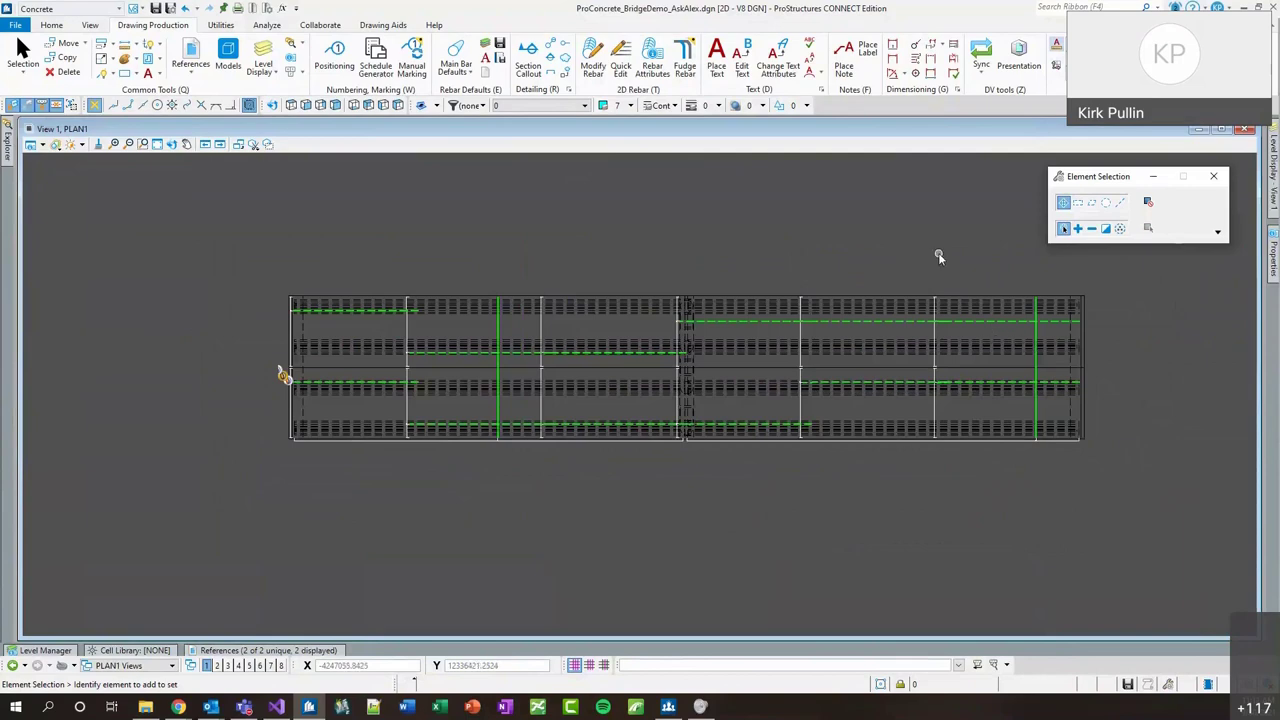
{"action": "scroll", "coordinate": [949, 326], "scroll_direction": "up", "scroll_amount": 4}
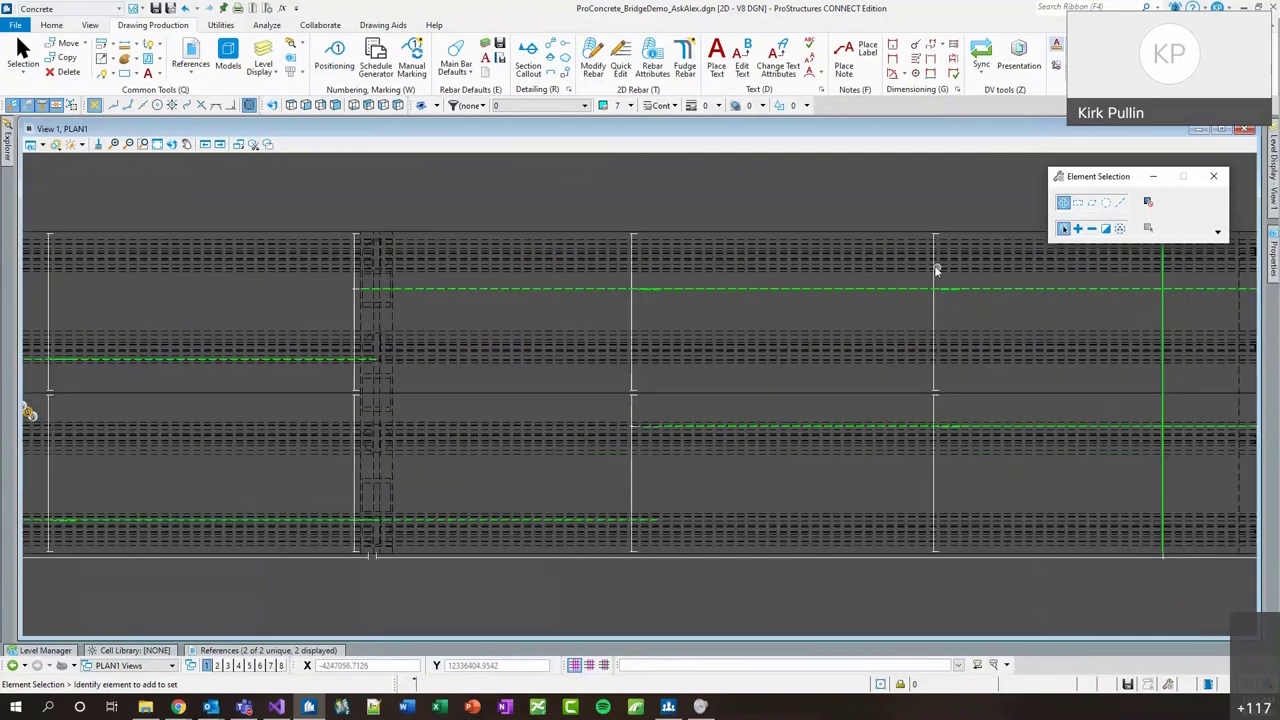
{"action": "scroll", "coordinate": [982, 276], "scroll_direction": "down", "scroll_amount": 1}
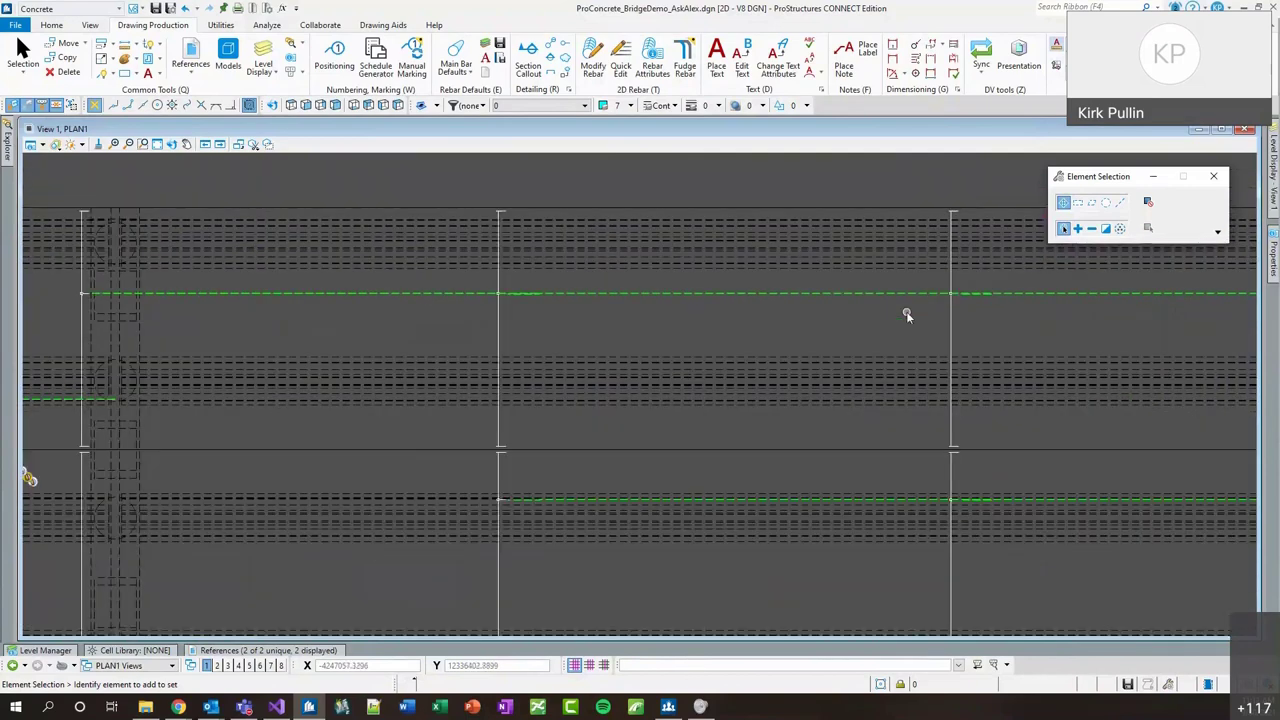
{"action": "scroll", "coordinate": [500, 300], "scroll_direction": "up", "scroll_amount": 2}
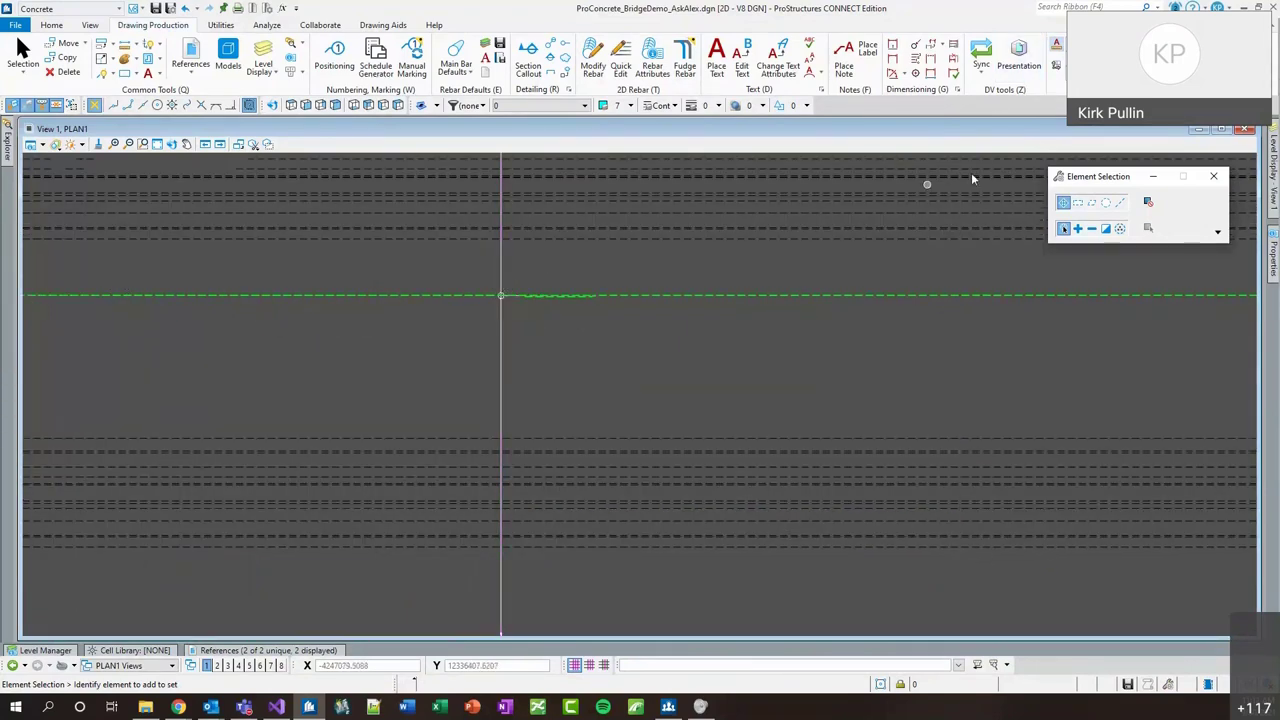
{"action": "left_click_drag", "start_coordinate": [1086, 179], "coordinate": [1107, 178]}
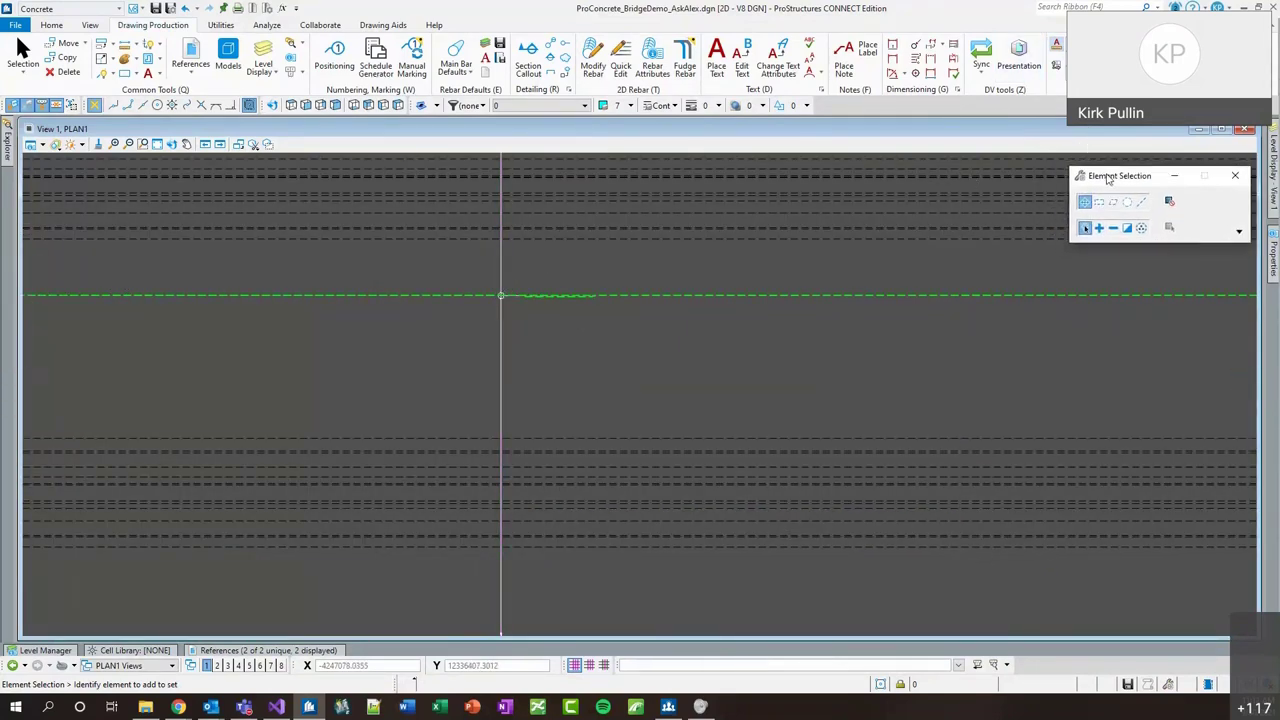
Inspect the bar overlap near a transverse range line in PLAN1 and look through the available annotation scales.
{"action": "scroll", "coordinate": [544, 394], "scroll_direction": "down", "scroll_amount": 2}
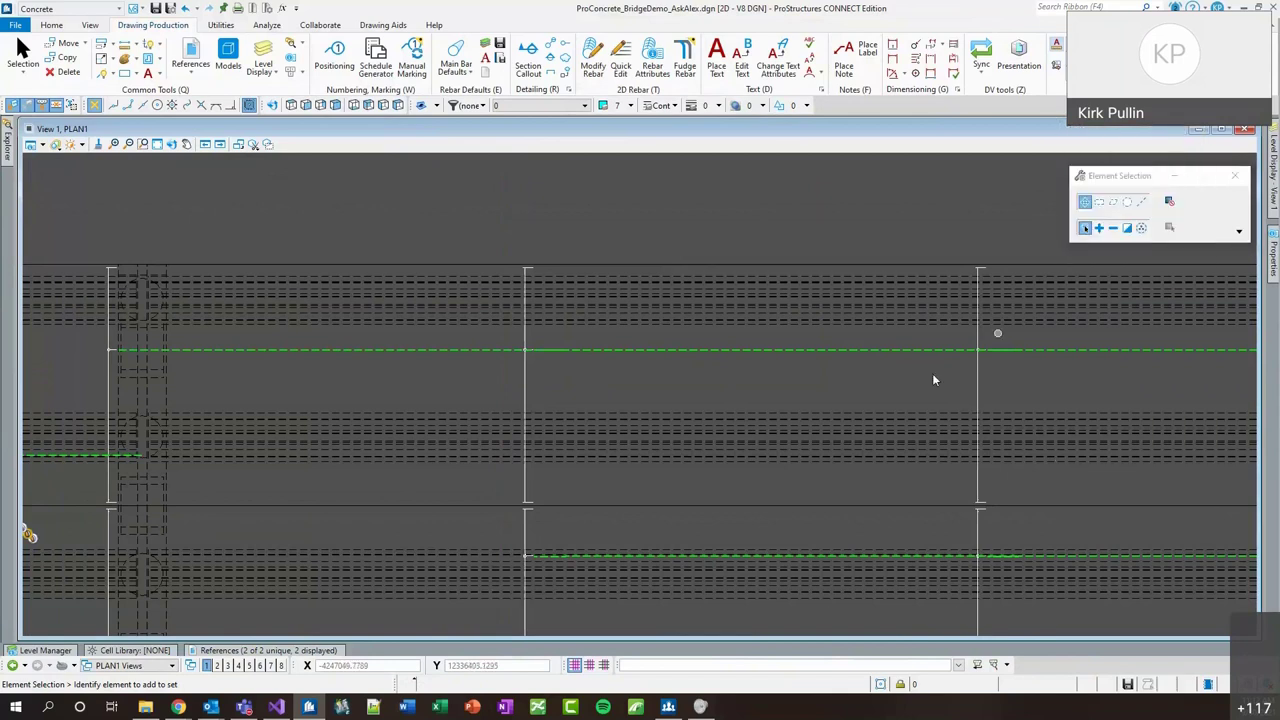
{"action": "scroll", "coordinate": [960, 355], "scroll_direction": "up", "scroll_amount": 2}
{"action": "scroll", "coordinate": [961, 354], "scroll_direction": "up", "scroll_amount": 1}
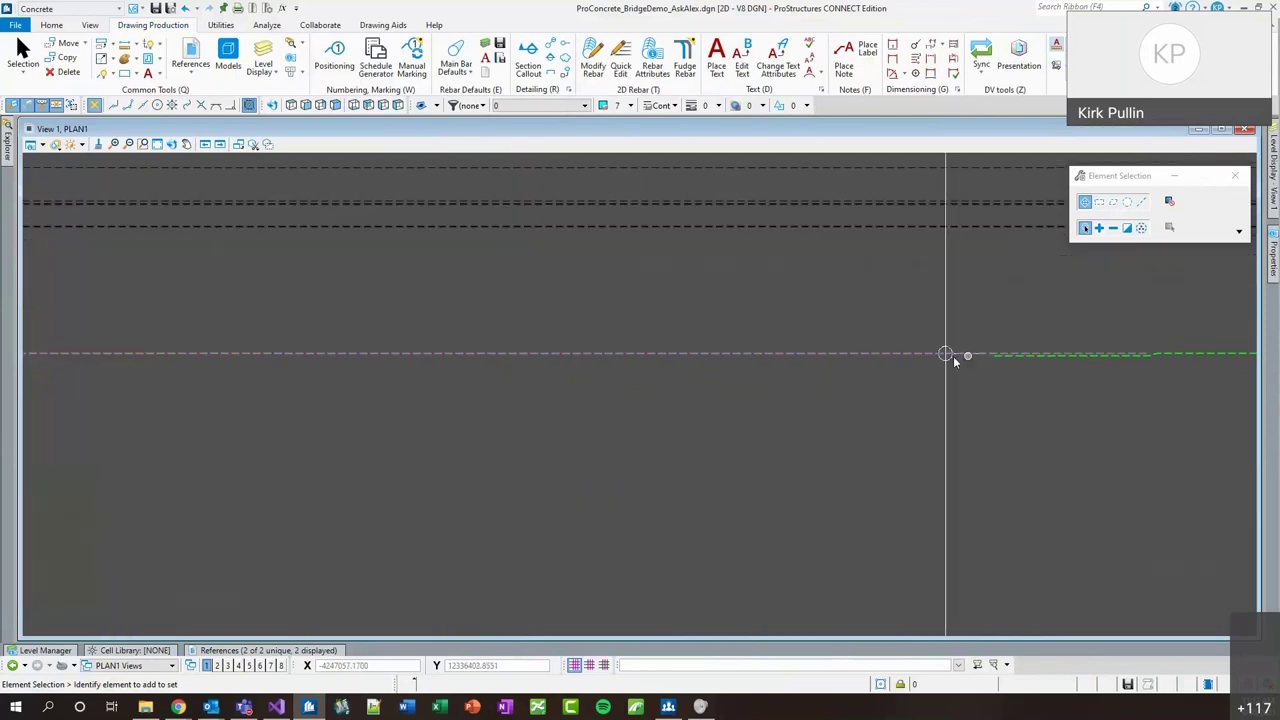
{"action": "left_click", "coordinate": [1150, 129]}
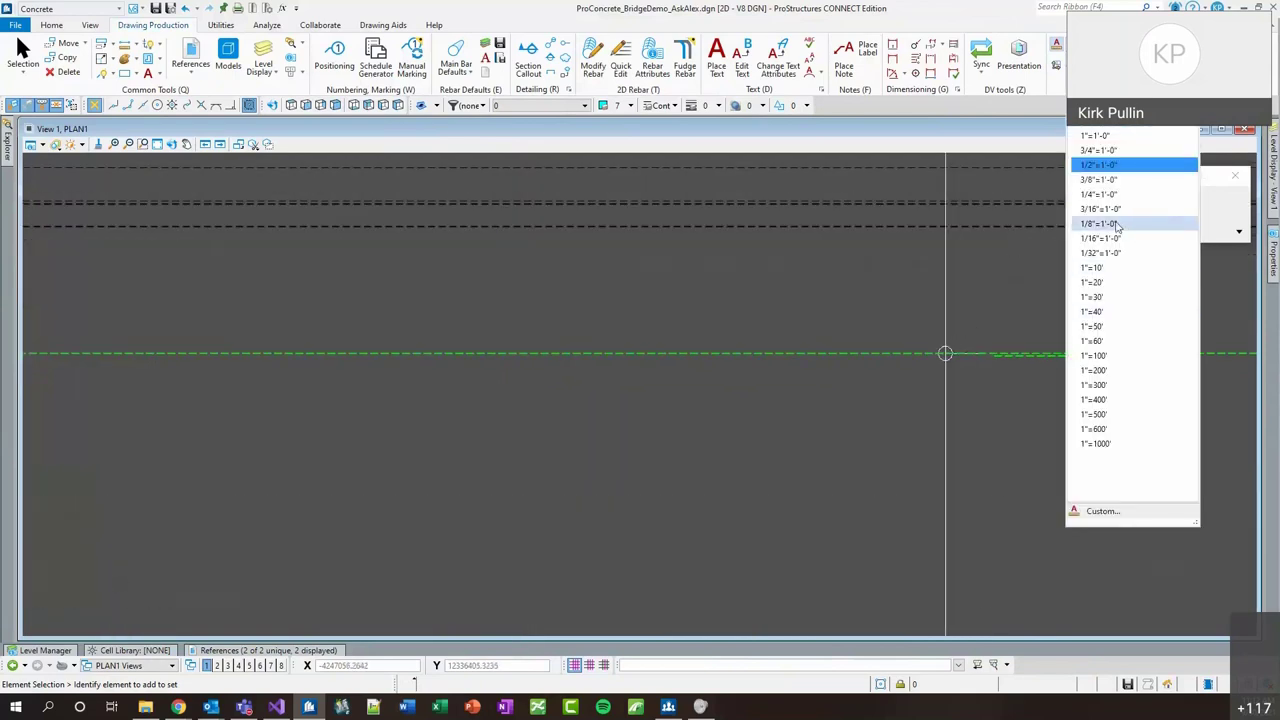
{"action": "left_click", "coordinate": [907, 18]}
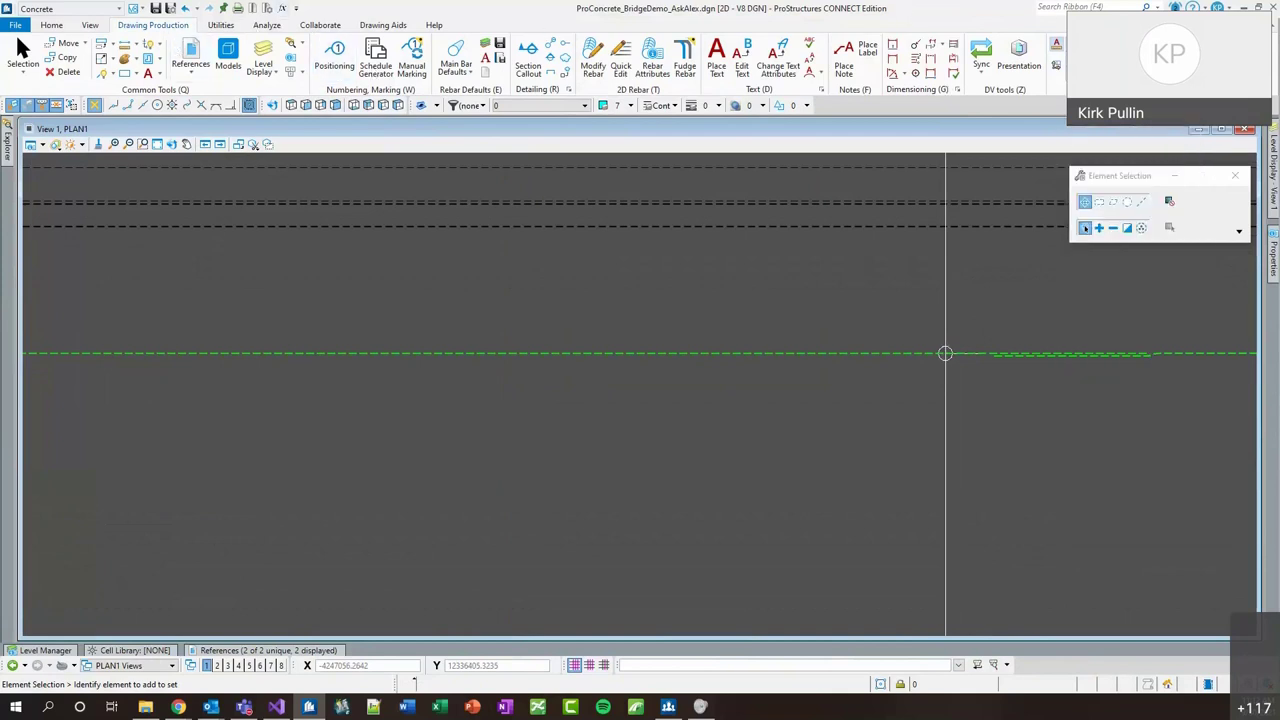
Search for the drawing scale settings, check them in the Drawing workflow and return to the Concrete workflow.
{"action": "type", "text": "d"}
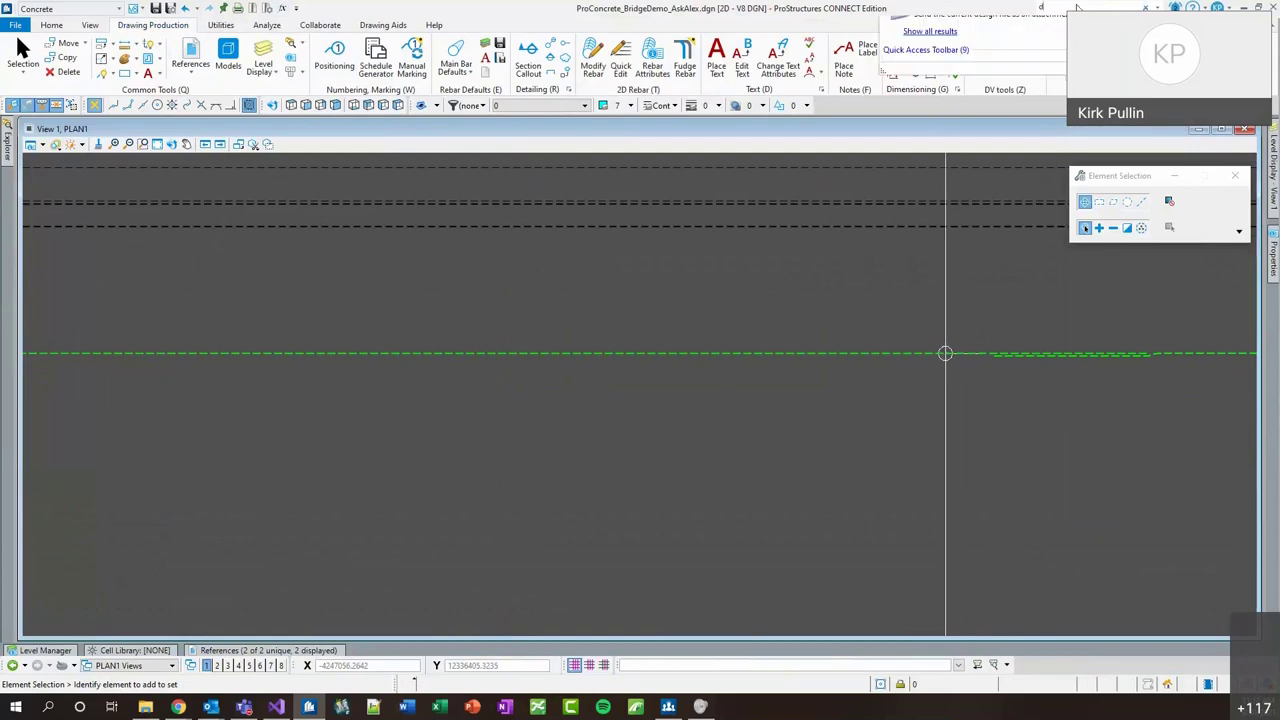
{"action": "type", "text": "rawing sc"}
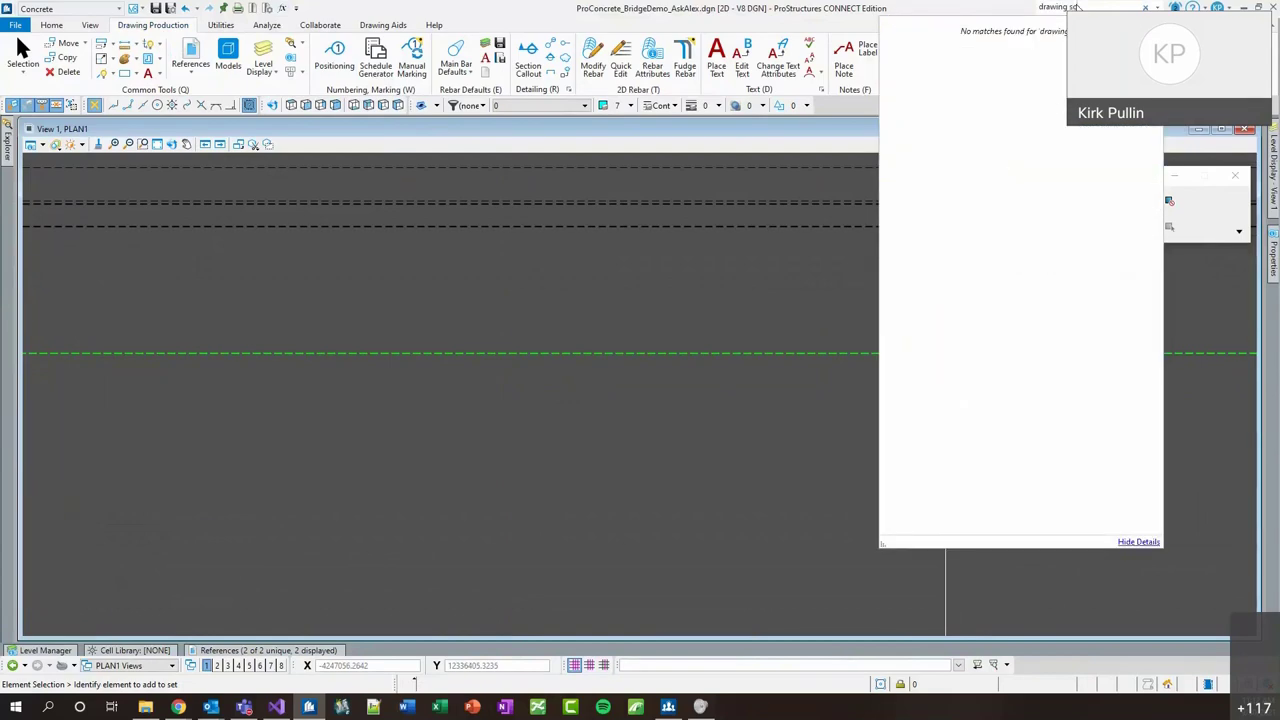
{"action": "left_click", "coordinate": [60, 9]}
{"action": "key", "text": "Return"}
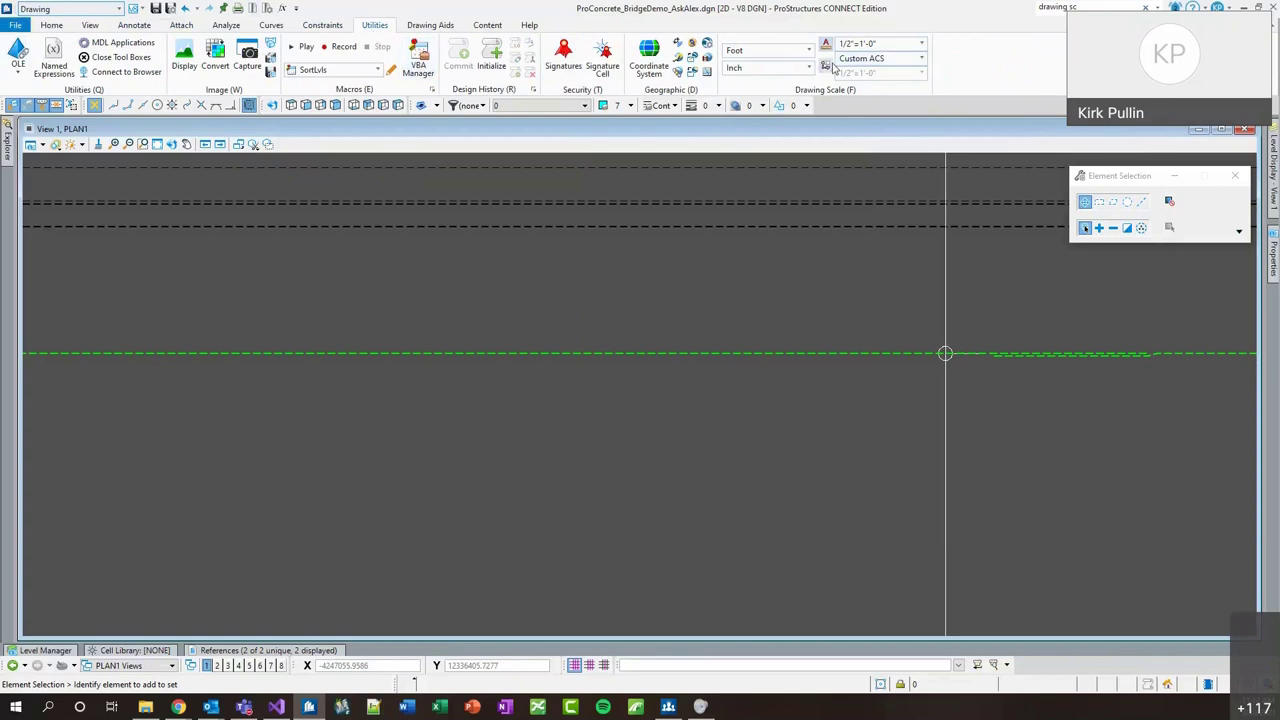
{"action": "scroll", "coordinate": [970, 410], "scroll_direction": "down", "scroll_amount": 2}
{"action": "left_click", "coordinate": [70, 8]}
{"action": "left_click", "coordinate": [78, 42]}
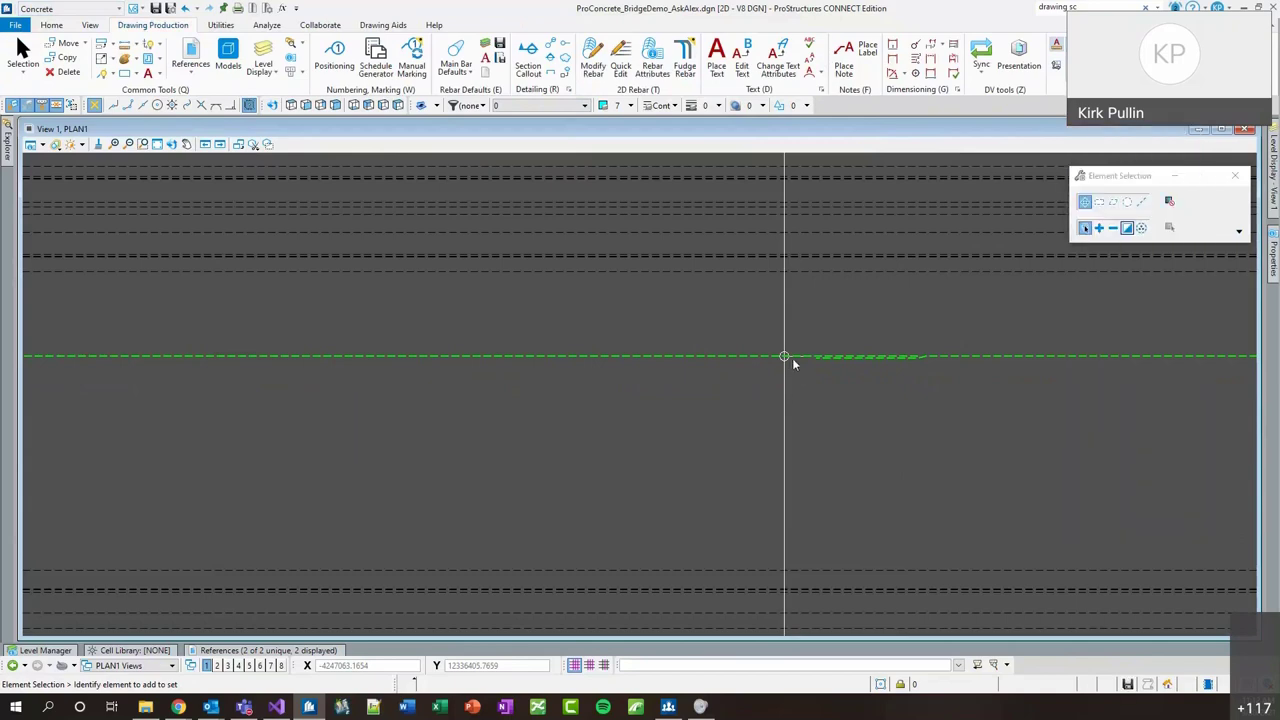
Quick-edit the transverse slab bar in the deck's end span, placing its range line just below the deck edge to reach its main bar label settings.
{"action": "scroll", "coordinate": [790, 355], "scroll_direction": "down", "scroll_amount": 5}
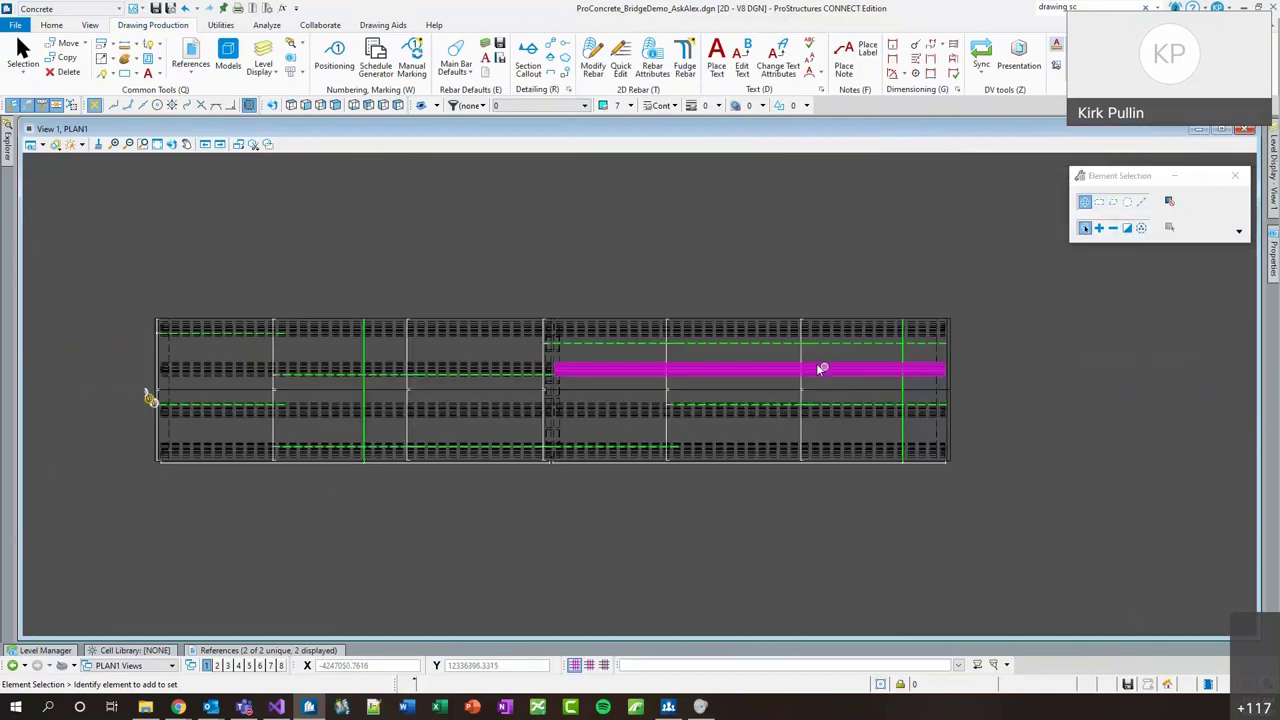
{"action": "scroll", "coordinate": [830, 377], "scroll_direction": "up", "scroll_amount": 2}
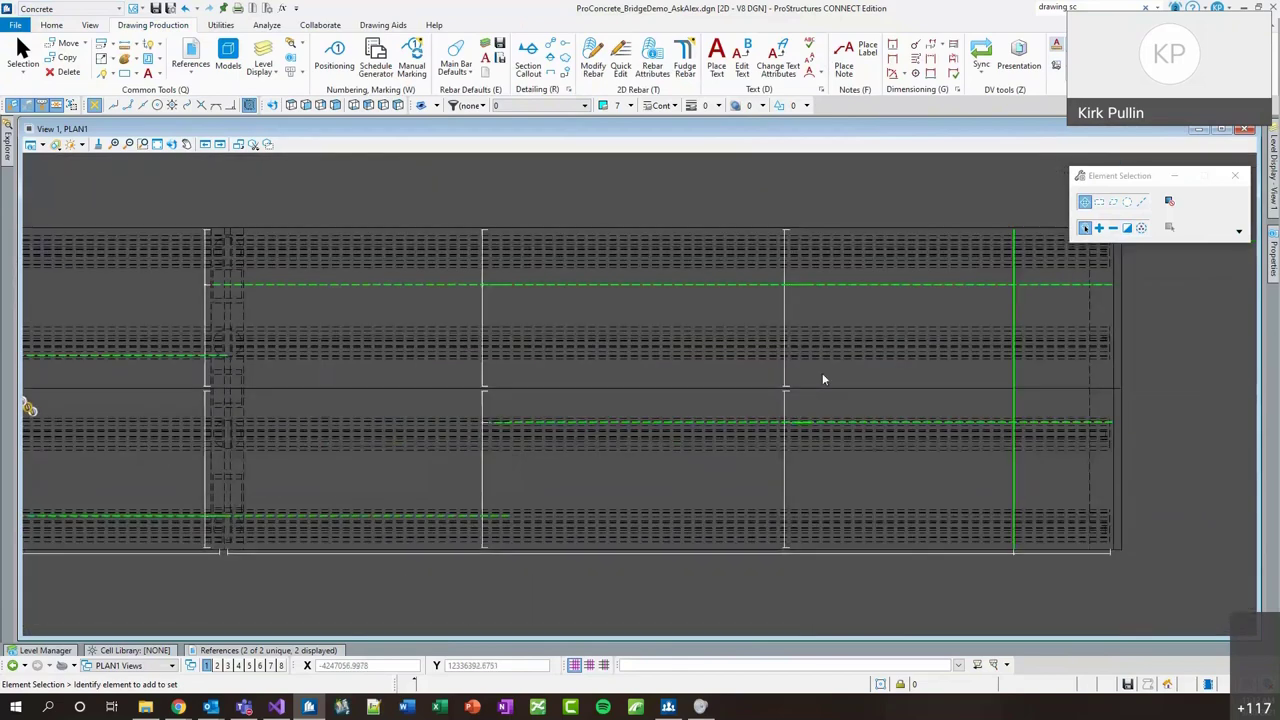
{"action": "scroll", "coordinate": [823, 377], "scroll_direction": "down", "scroll_amount": 1}
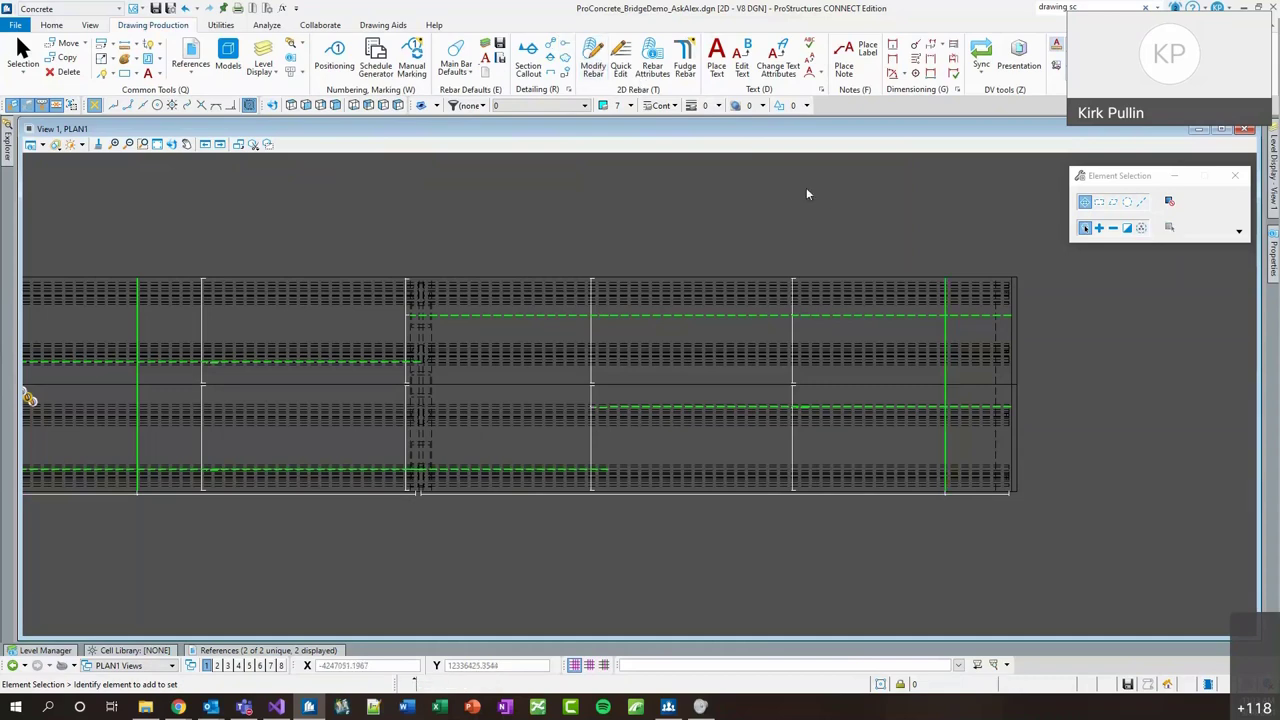
{"action": "left_click", "coordinate": [620, 62]}
{"action": "scroll", "coordinate": [958, 486], "scroll_direction": "up", "scroll_amount": 3}
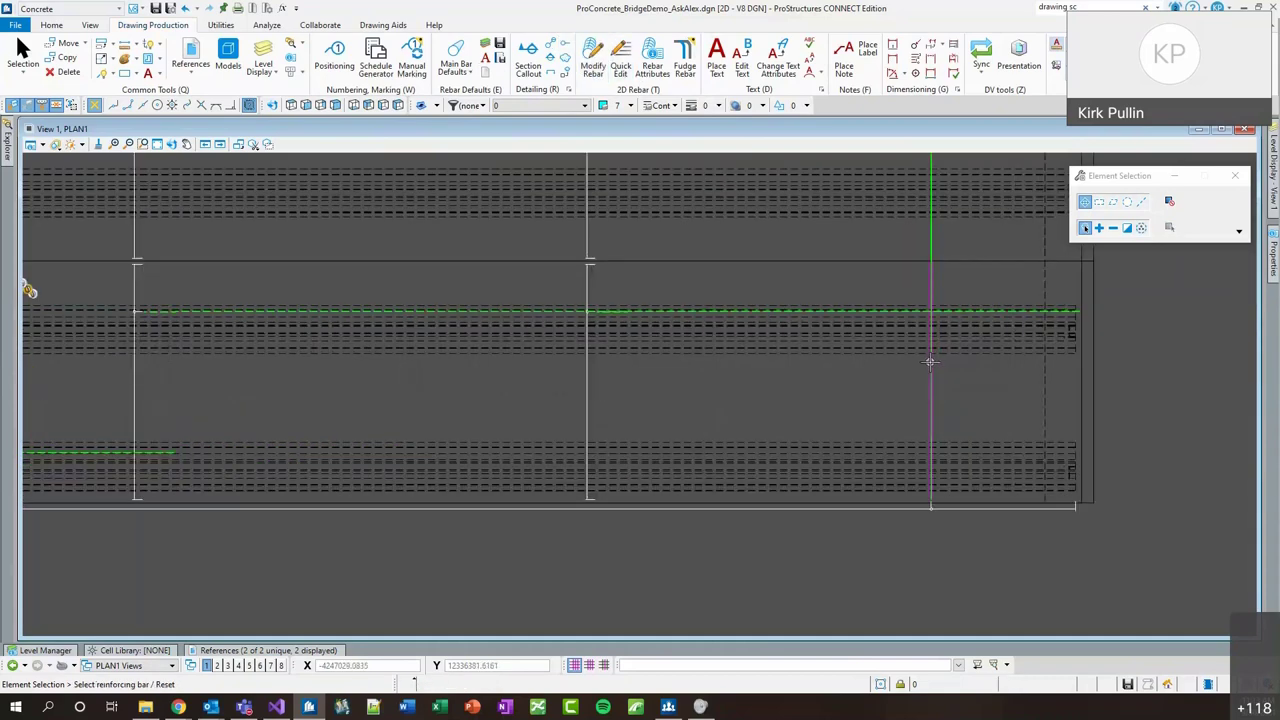
{"action": "scroll", "coordinate": [905, 535], "scroll_direction": "down", "scroll_amount": 2}
{"action": "left_click", "coordinate": [953, 577]}
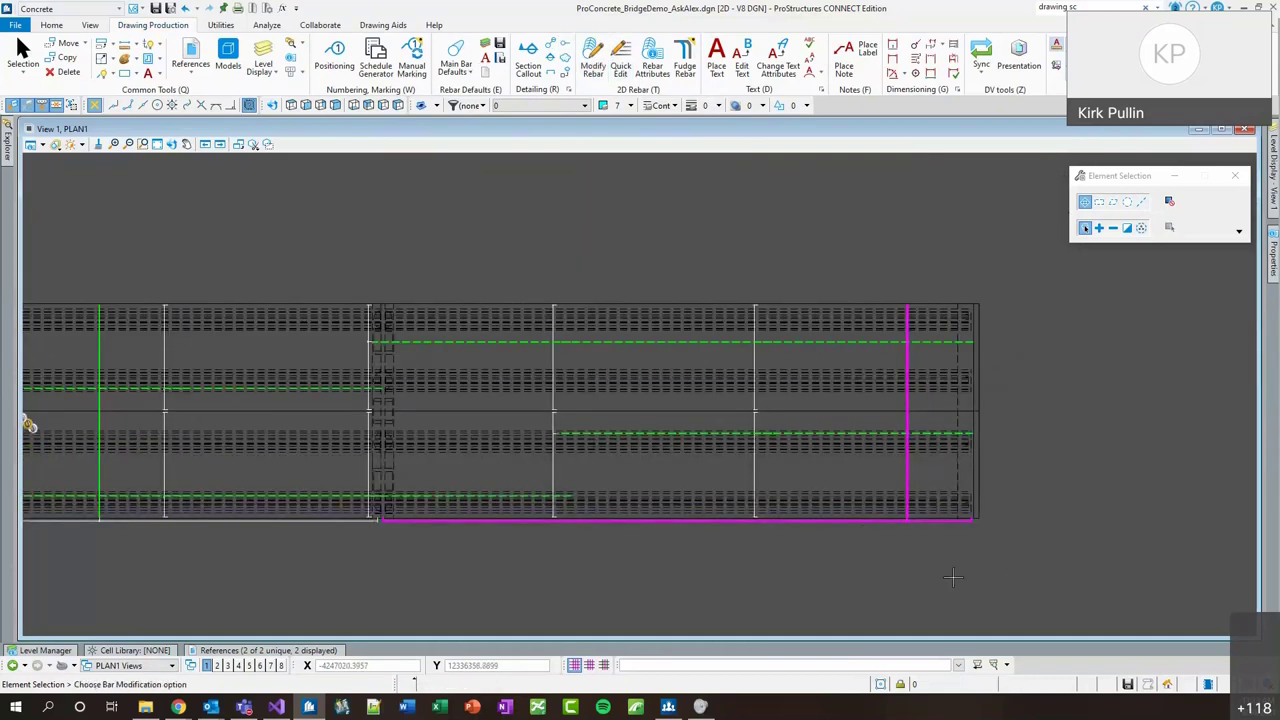
{"action": "left_click", "coordinate": [953, 577]}
{"action": "scroll", "coordinate": [894, 534], "scroll_direction": "up", "scroll_amount": 3}
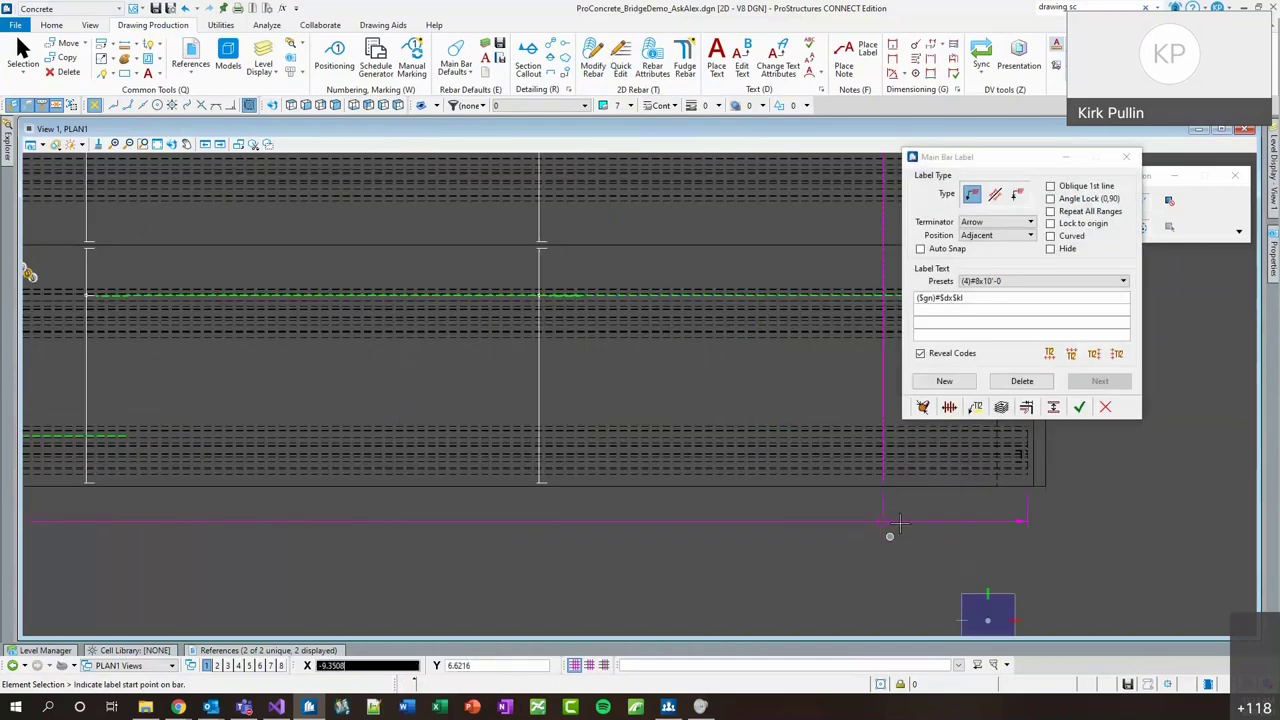
Examine the individual codes in the main bar label text and the list of label presets.
{"action": "scroll", "coordinate": [880, 518], "scroll_direction": "down", "scroll_amount": 3}
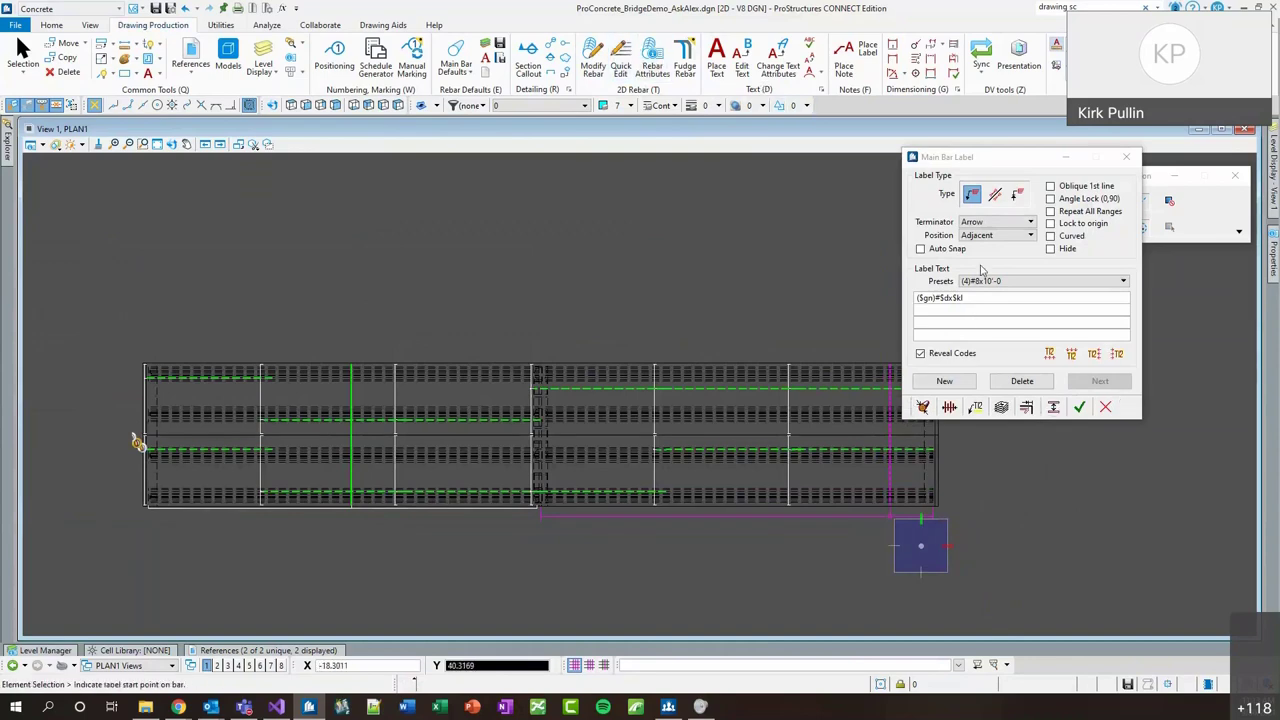
{"action": "scroll", "coordinate": [928, 432], "scroll_direction": "up", "scroll_amount": 3}
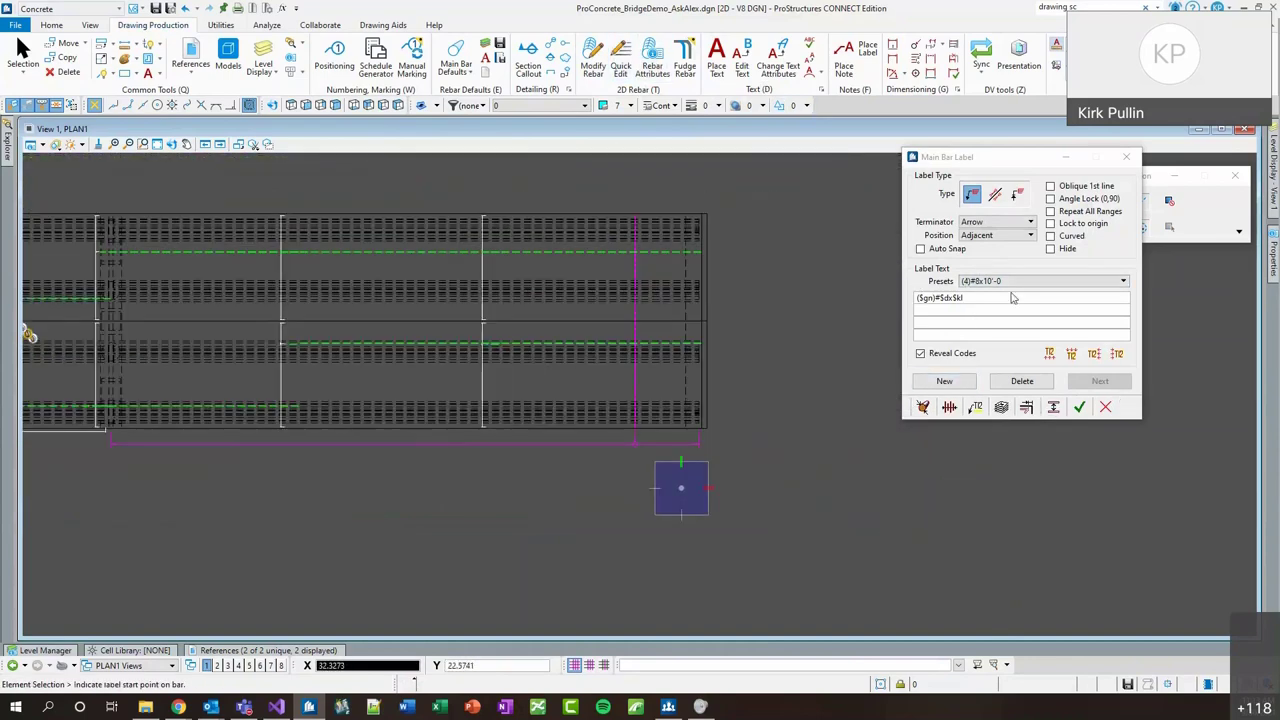
{"action": "left_click", "coordinate": [958, 302]}
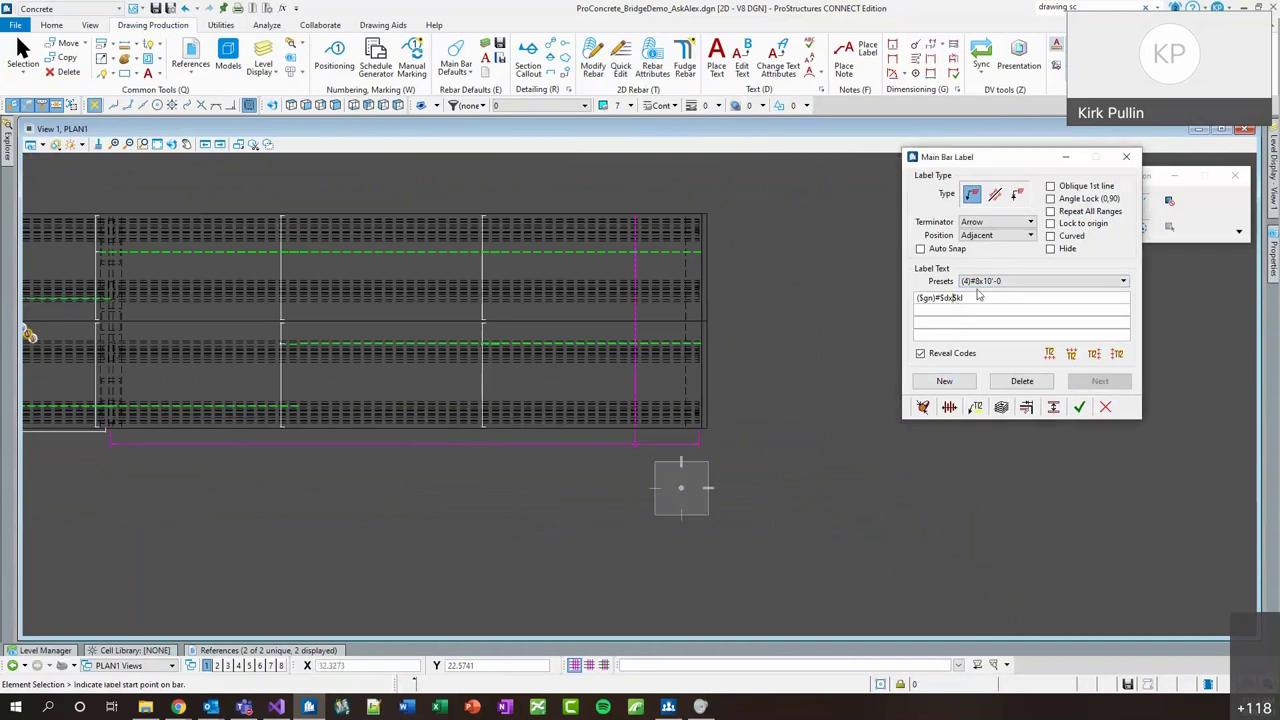
{"action": "left_click", "coordinate": [979, 284]}
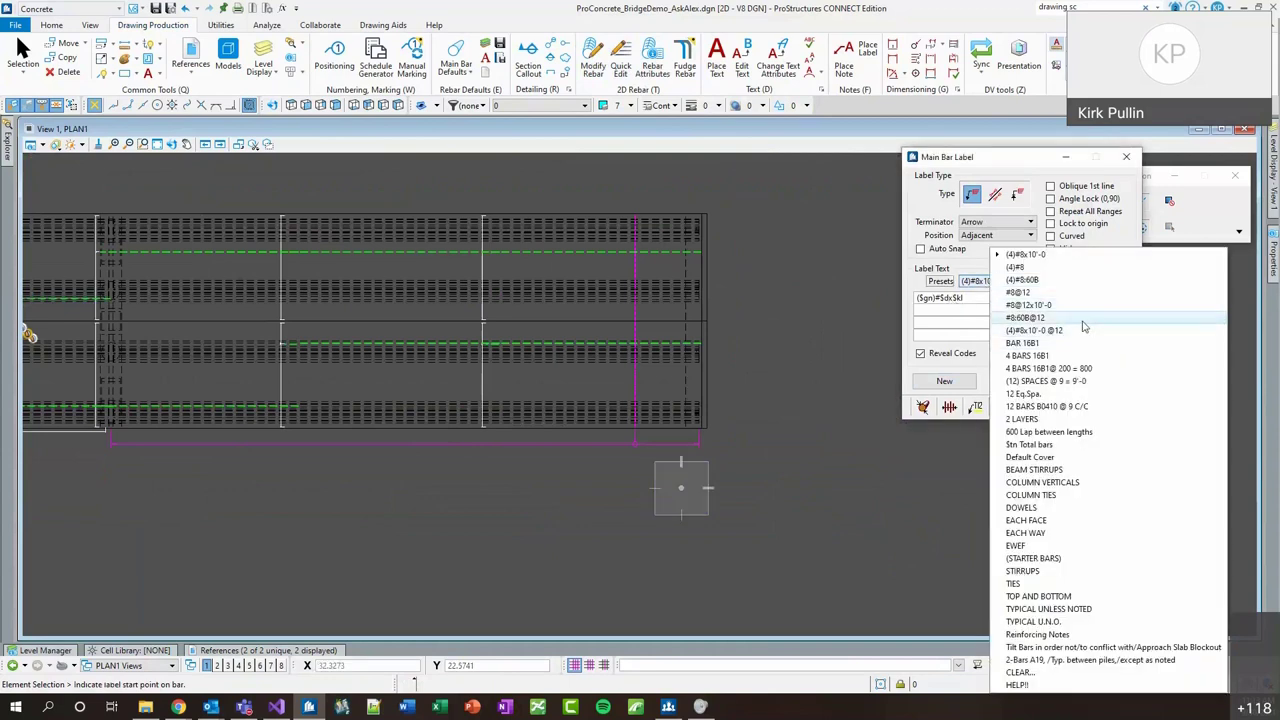
{"action": "left_click", "coordinate": [940, 303]}
{"action": "double_click", "coordinate": [915, 304]}
{"action": "left_click", "coordinate": [984, 300]}
{"action": "left_click_drag", "start_coordinate": [984, 300], "coordinate": [940, 305]}
{"action": "left_click", "coordinate": [932, 306]}
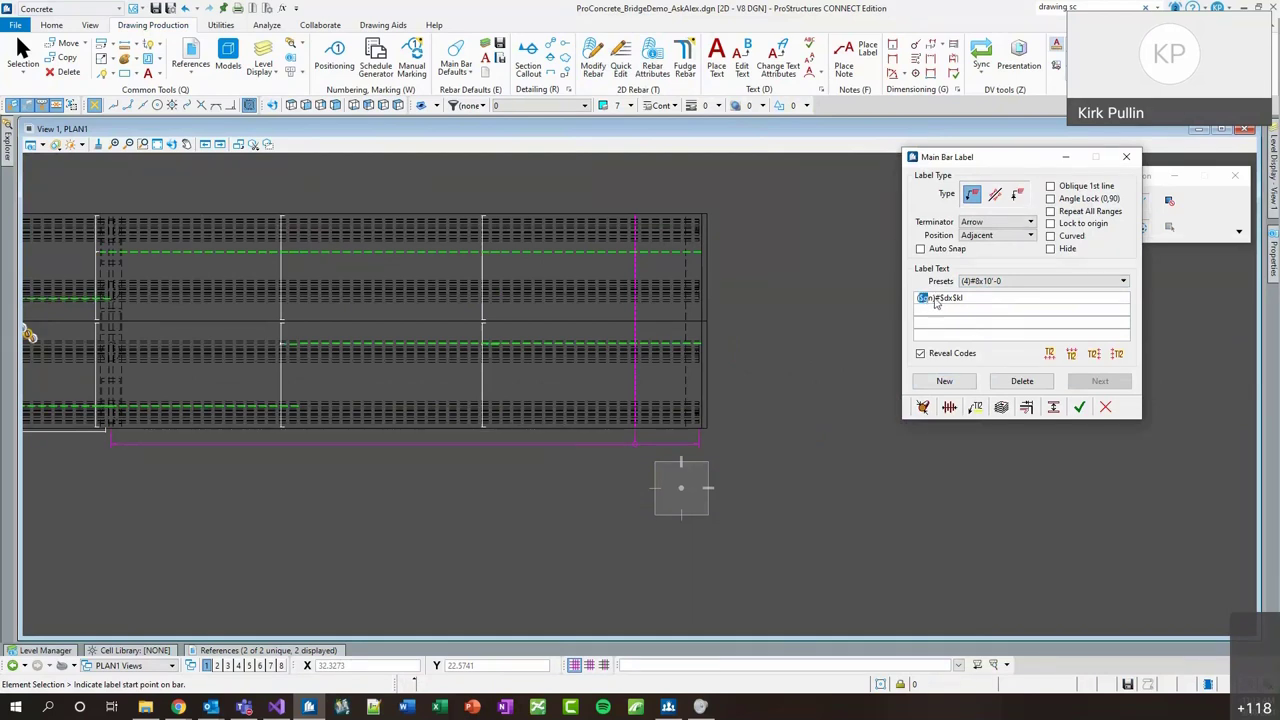
Bring up the presets file help at the Main Bar substitution variables.
{"action": "left_click", "coordinate": [1005, 281]}
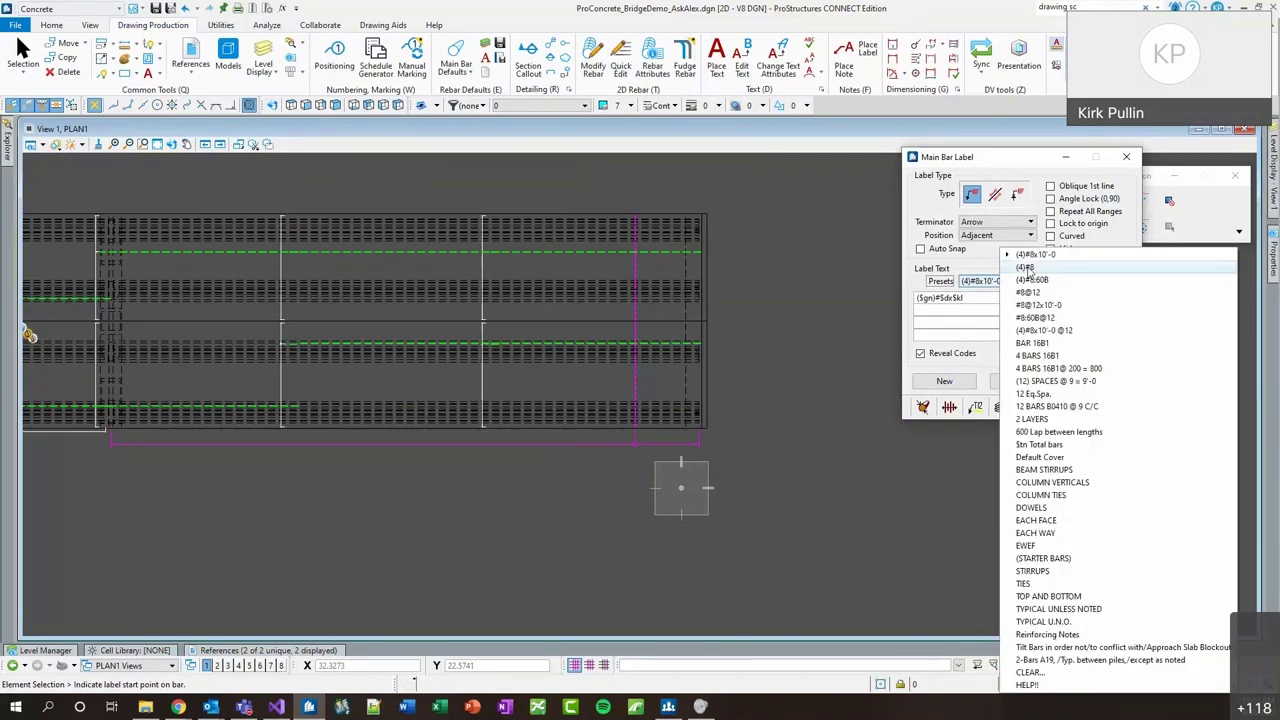
{"action": "left_click", "coordinate": [1022, 686]}
{"action": "left_click_drag", "start_coordinate": [640, 208], "coordinate": [611, 180]}
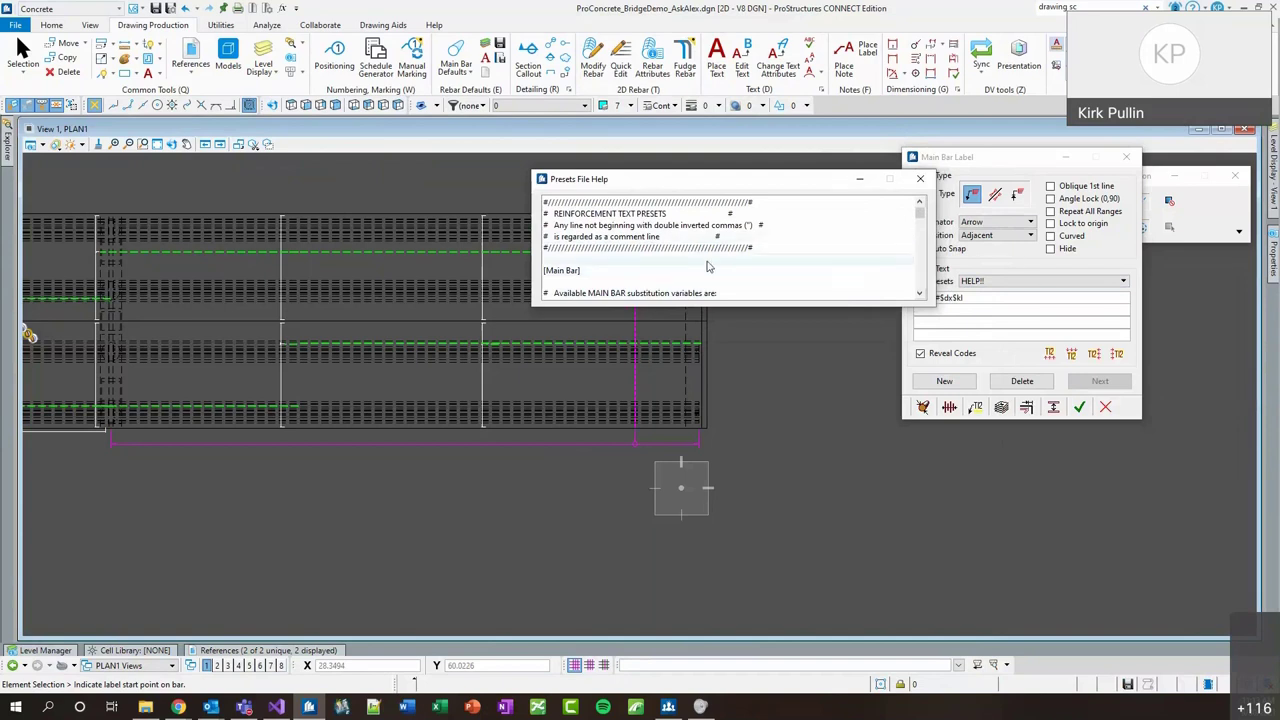
{"action": "scroll", "coordinate": [706, 266], "scroll_direction": "down", "scroll_amount": 2}
{"action": "left_click", "coordinate": [1025, 281]}
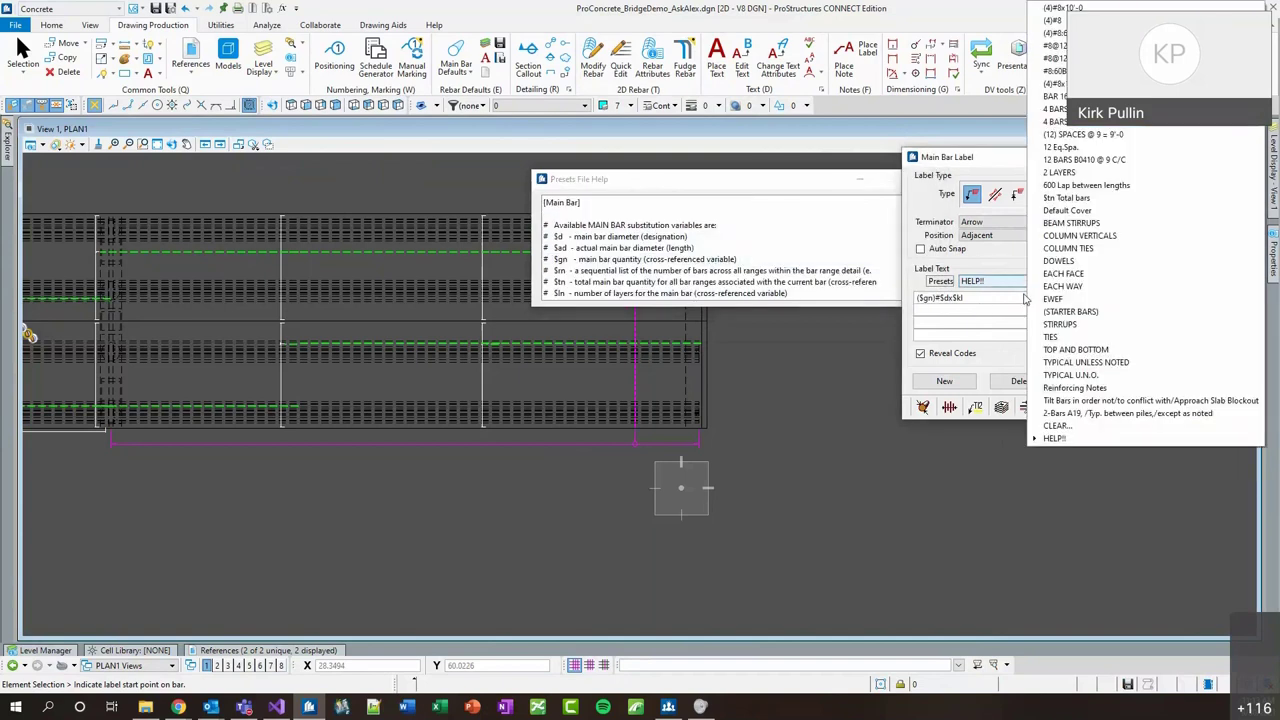
Place the main bar label settings clear of the presets help and change the label text to "($gn)#$d x $kl".
{"action": "left_click", "coordinate": [940, 175]}
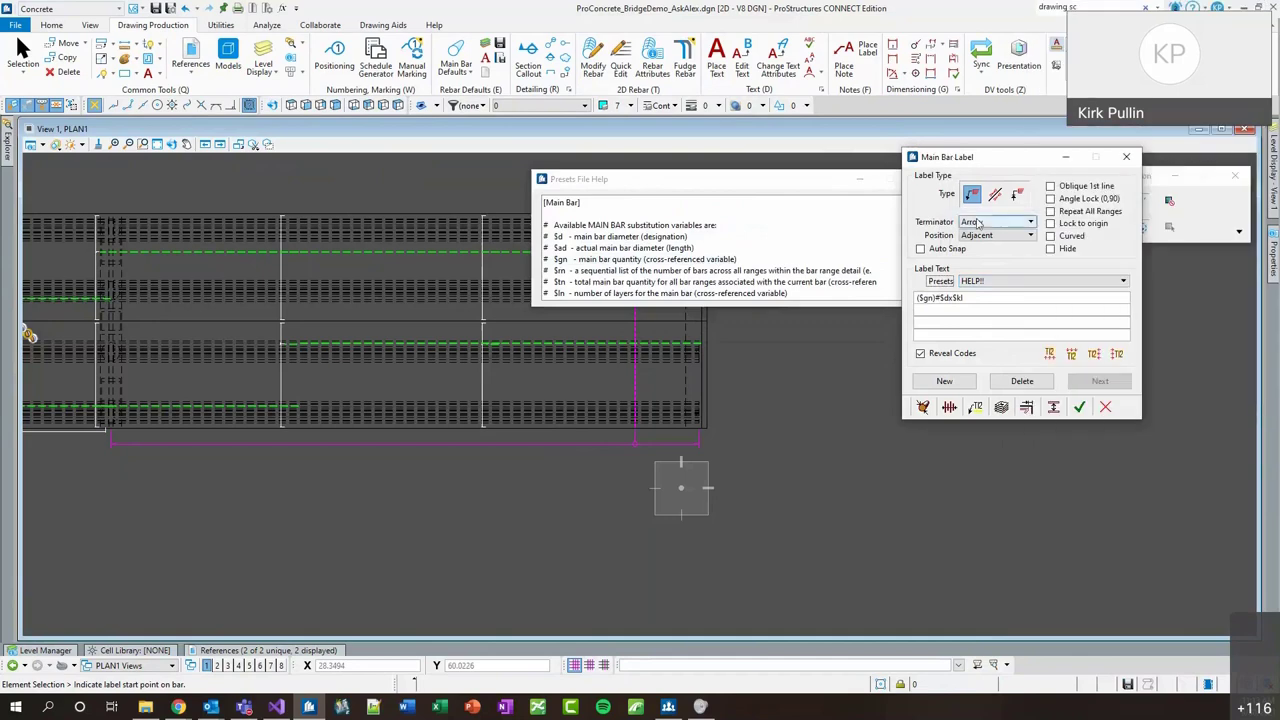
{"action": "left_click_drag", "start_coordinate": [977, 162], "coordinate": [1008, 338]}
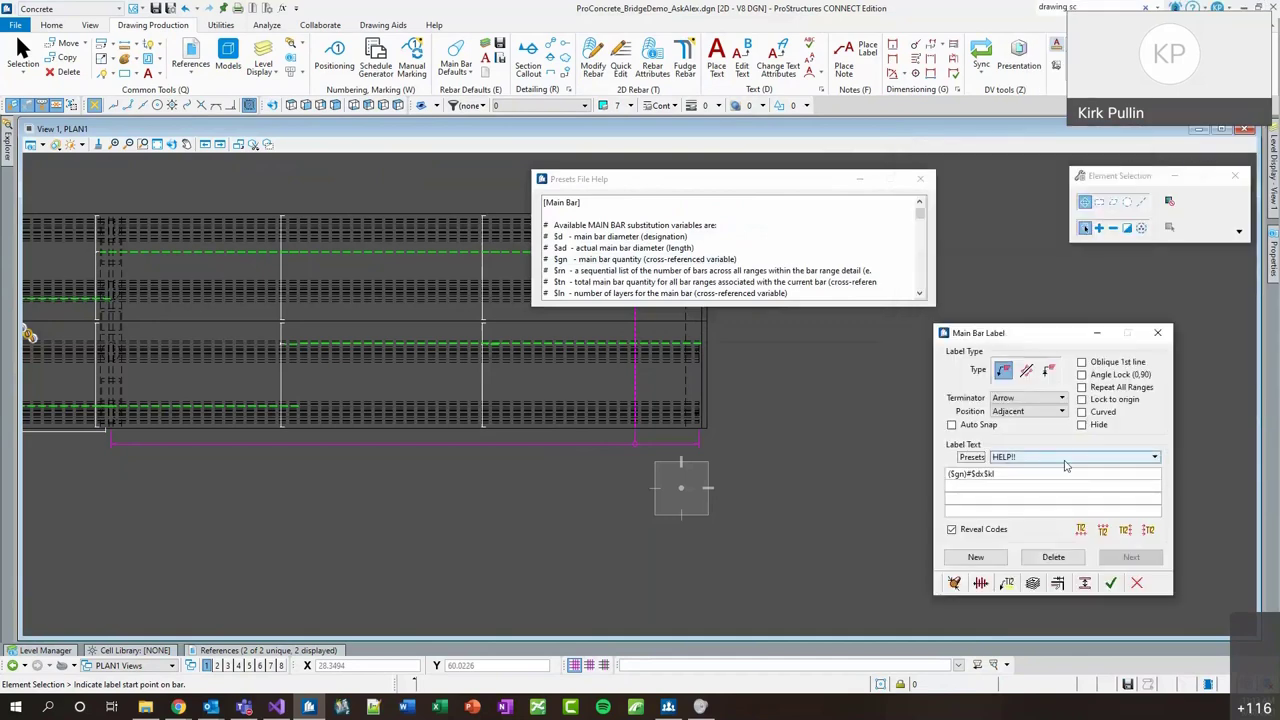
{"action": "left_click", "coordinate": [1062, 458]}
{"action": "left_click", "coordinate": [975, 338]}
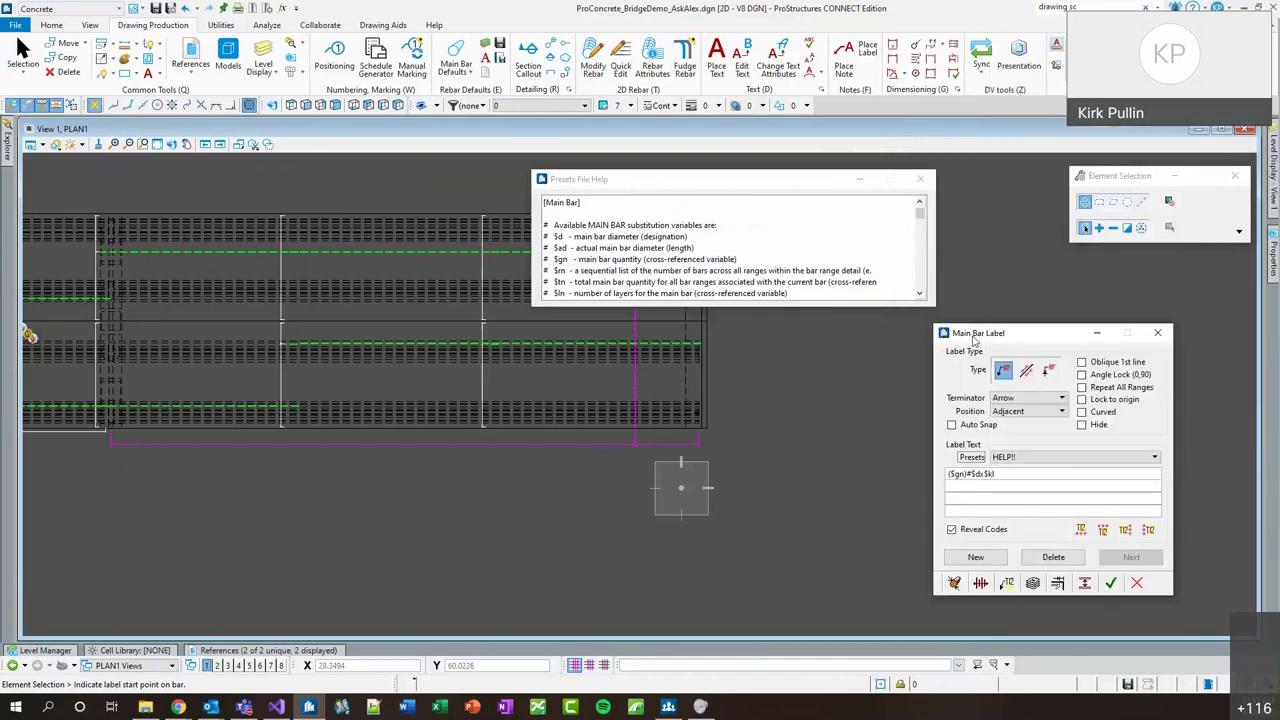
{"action": "left_click", "coordinate": [981, 476]}
{"action": "type", "text": "x"}
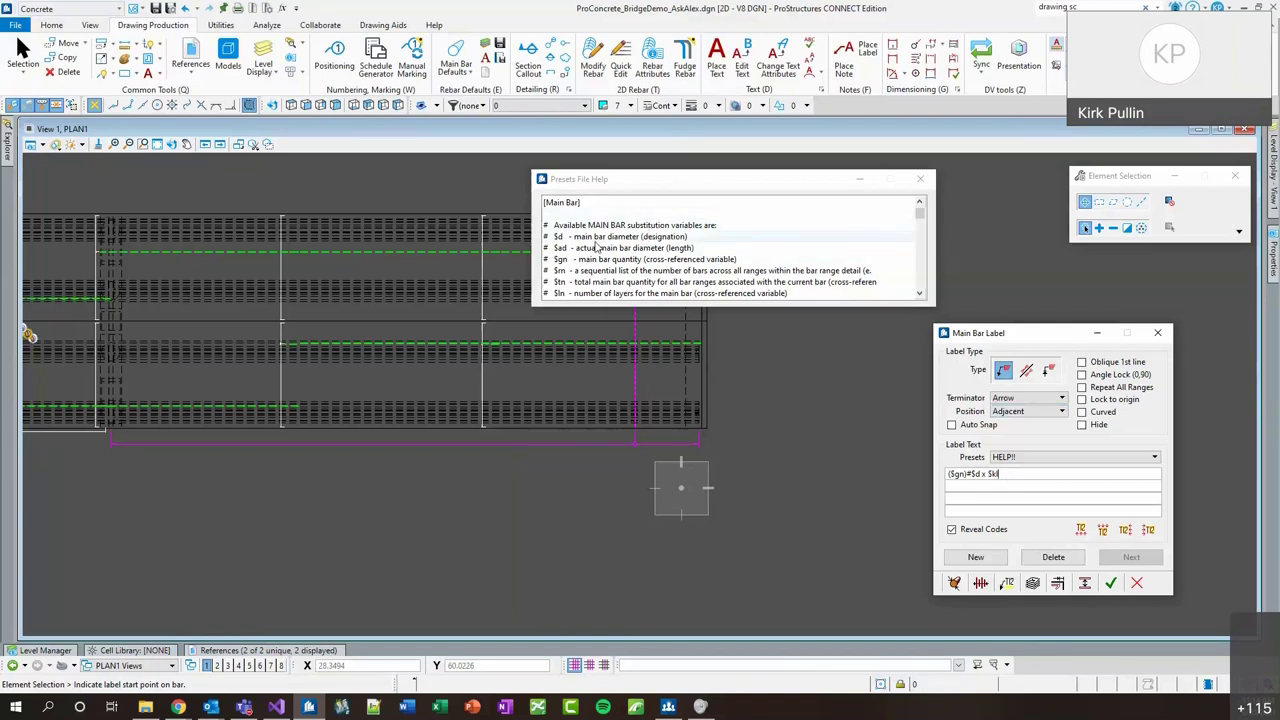
Read through the main bar substitution variables for quantity, spacing, bar mark and scheduled length in the presets help.
{"action": "left_click", "coordinate": [700, 250]}
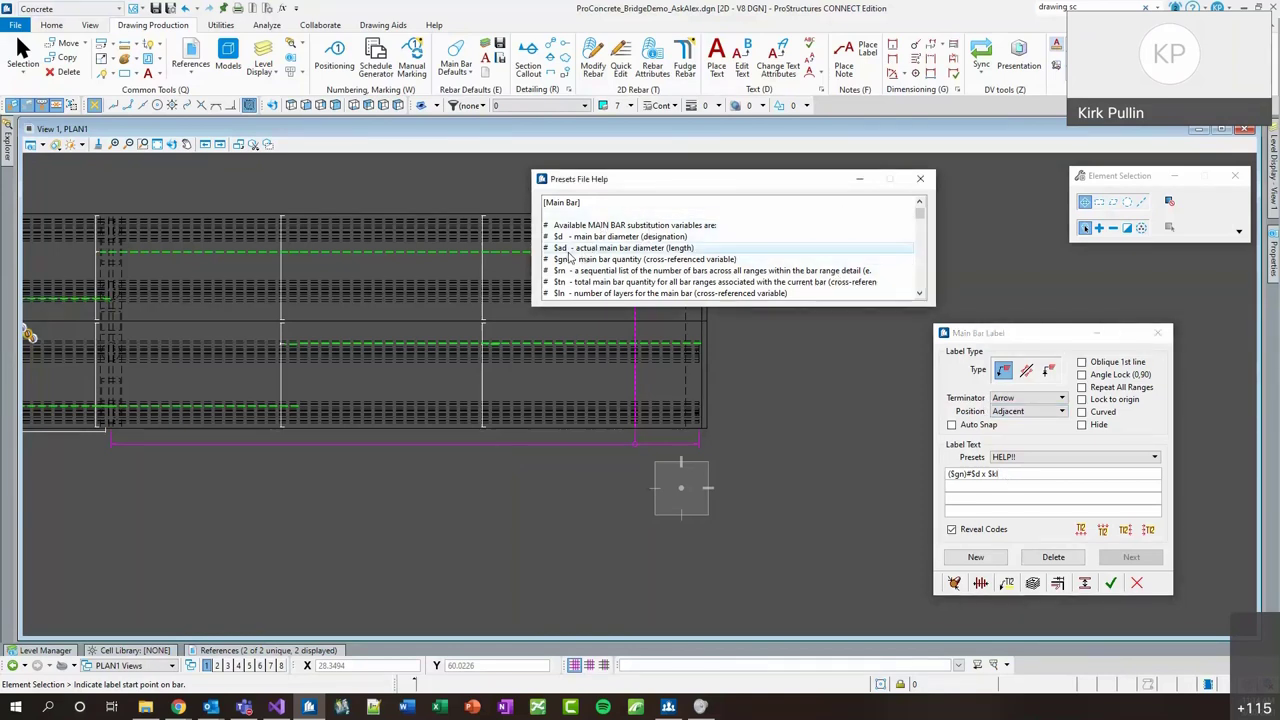
{"action": "scroll", "coordinate": [690, 276], "scroll_direction": "down", "scroll_amount": 4}
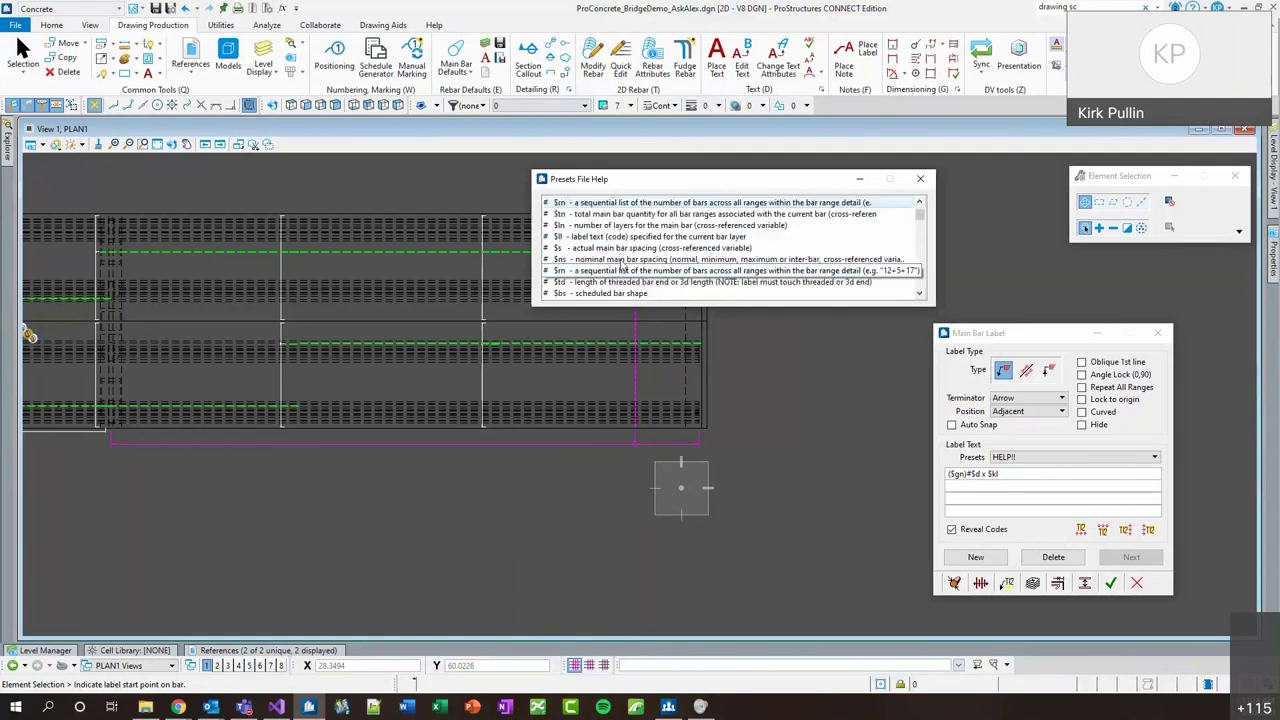
{"action": "scroll", "coordinate": [622, 270], "scroll_direction": "down", "scroll_amount": 2}
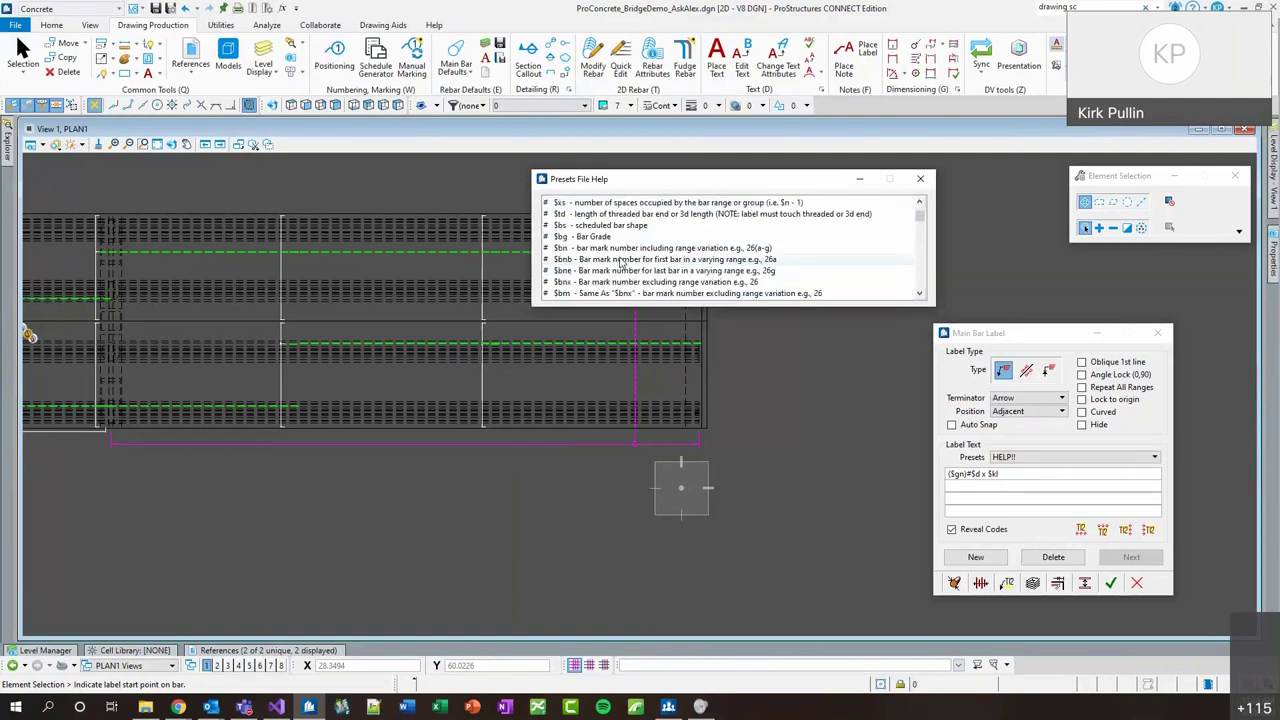
{"action": "scroll", "coordinate": [670, 290], "scroll_direction": "up", "scroll_amount": 2}
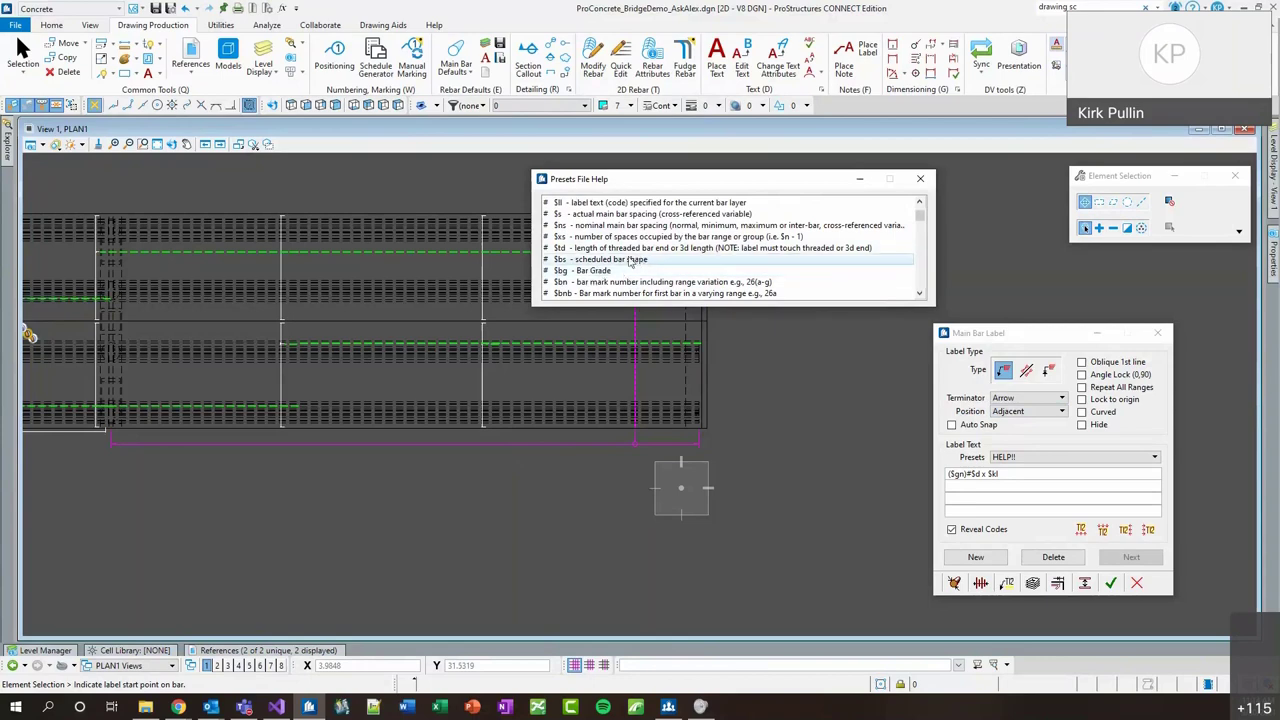
{"action": "scroll", "coordinate": [630, 262], "scroll_direction": "down", "scroll_amount": 2}
{"action": "scroll", "coordinate": [645, 262], "scroll_direction": "down", "scroll_amount": 6}
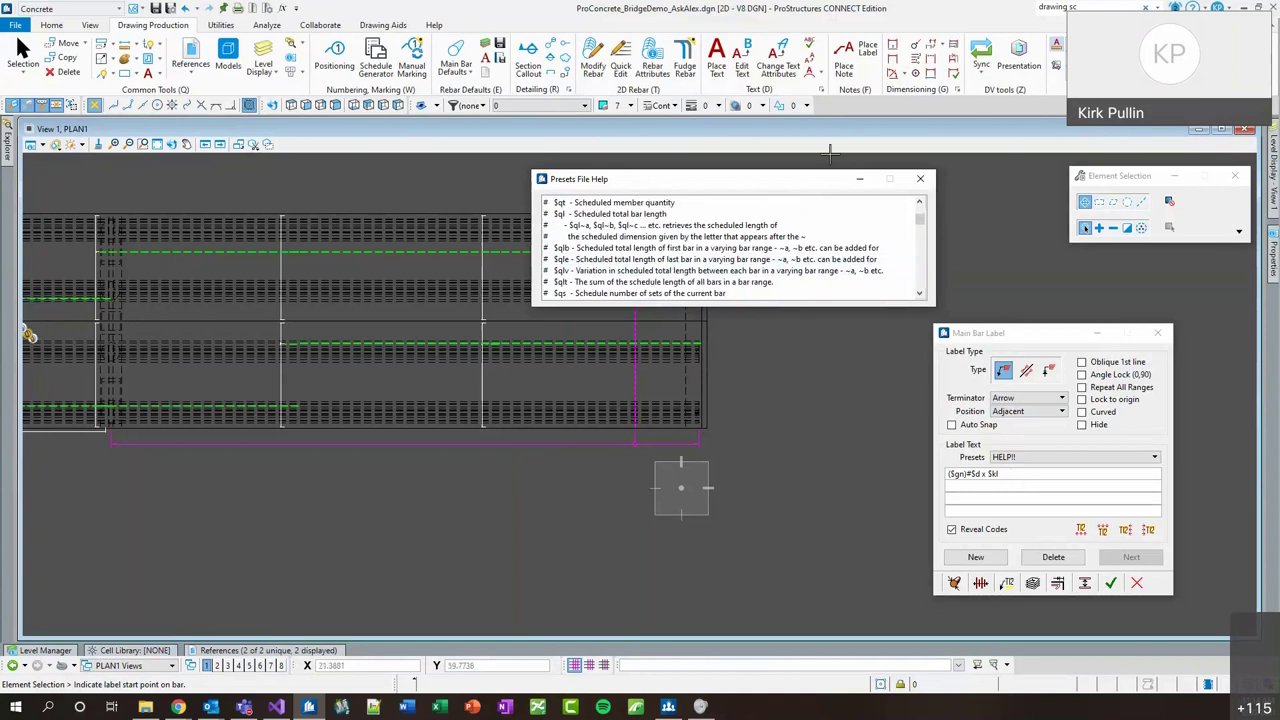
Close the presets help and change the main bar label text to "($gn)#$d - $kl @ $ns".
{"action": "left_click", "coordinate": [920, 178]}
{"action": "mouse_move", "coordinate": [968, 476]}
{"action": "left_mouse_down"}
{"action": "mouse_move", "coordinate": [930, 484]}
{"action": "mouse_move", "coordinate": [966, 480]}
{"action": "left_mouse_up"}
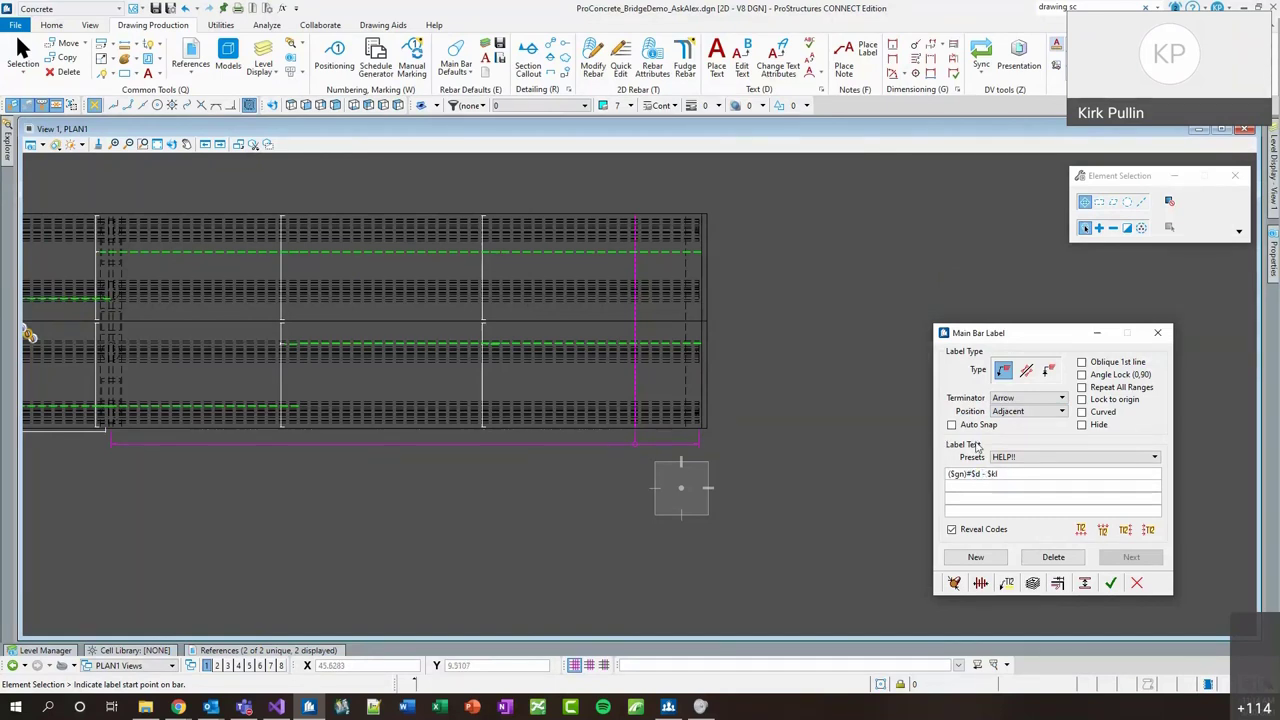
{"action": "left_click_drag", "start_coordinate": [1013, 477], "coordinate": [990, 481]}
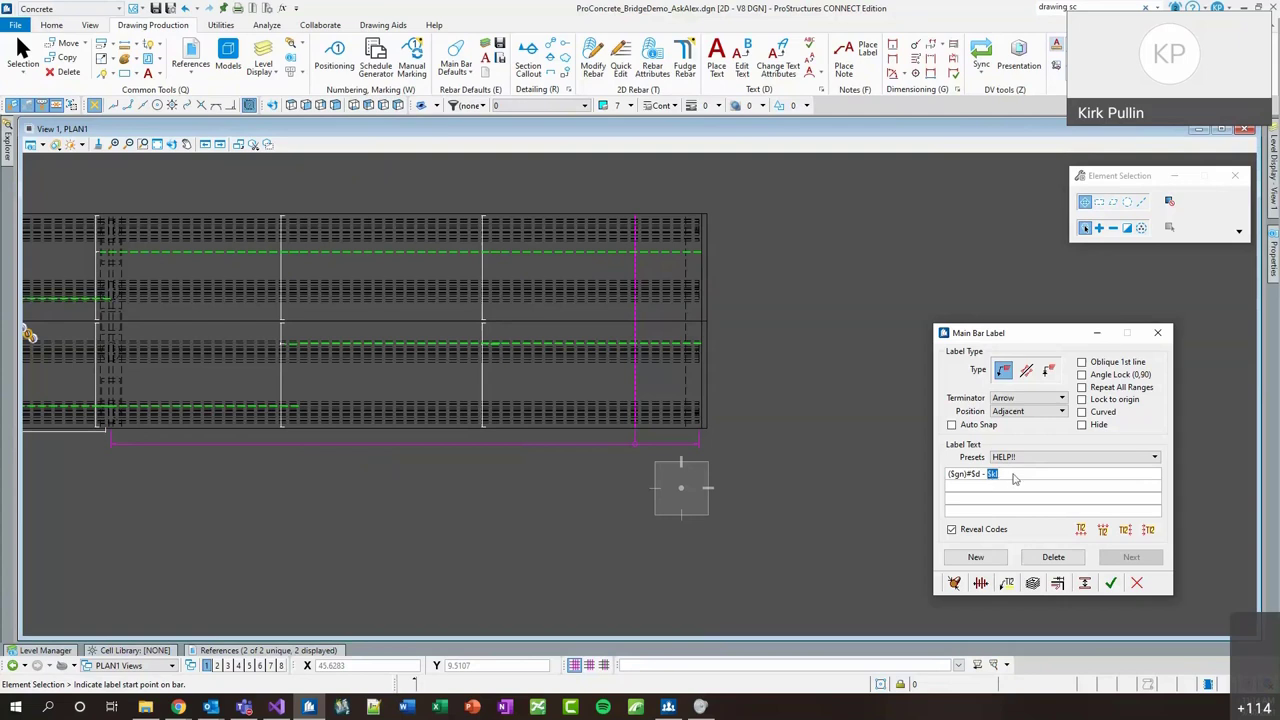
{"action": "left_click", "coordinate": [1013, 478]}
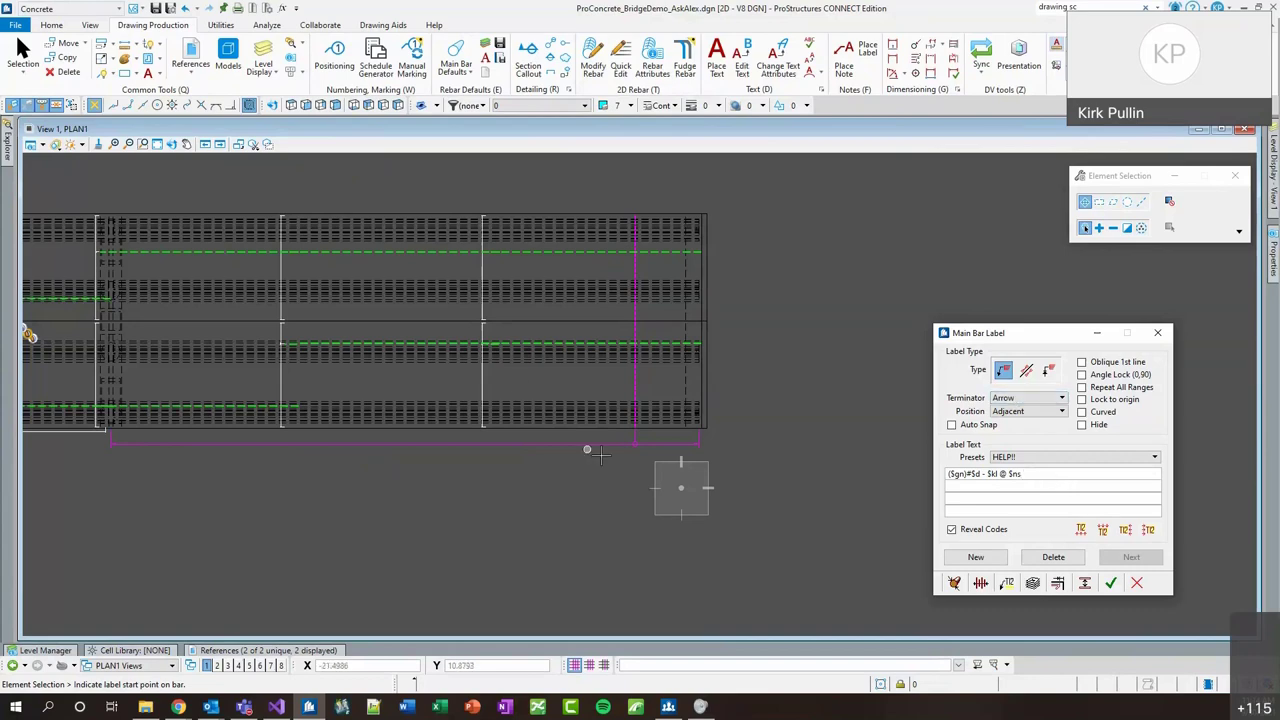
Give the main bar label a Circle (Small) terminator and lock it to the origin.
{"action": "scroll", "coordinate": [690, 398], "scroll_direction": "up", "scroll_amount": 1}
{"action": "scroll", "coordinate": [717, 425], "scroll_direction": "up", "scroll_amount": 1}
{"action": "left_click", "coordinate": [1047, 398]}
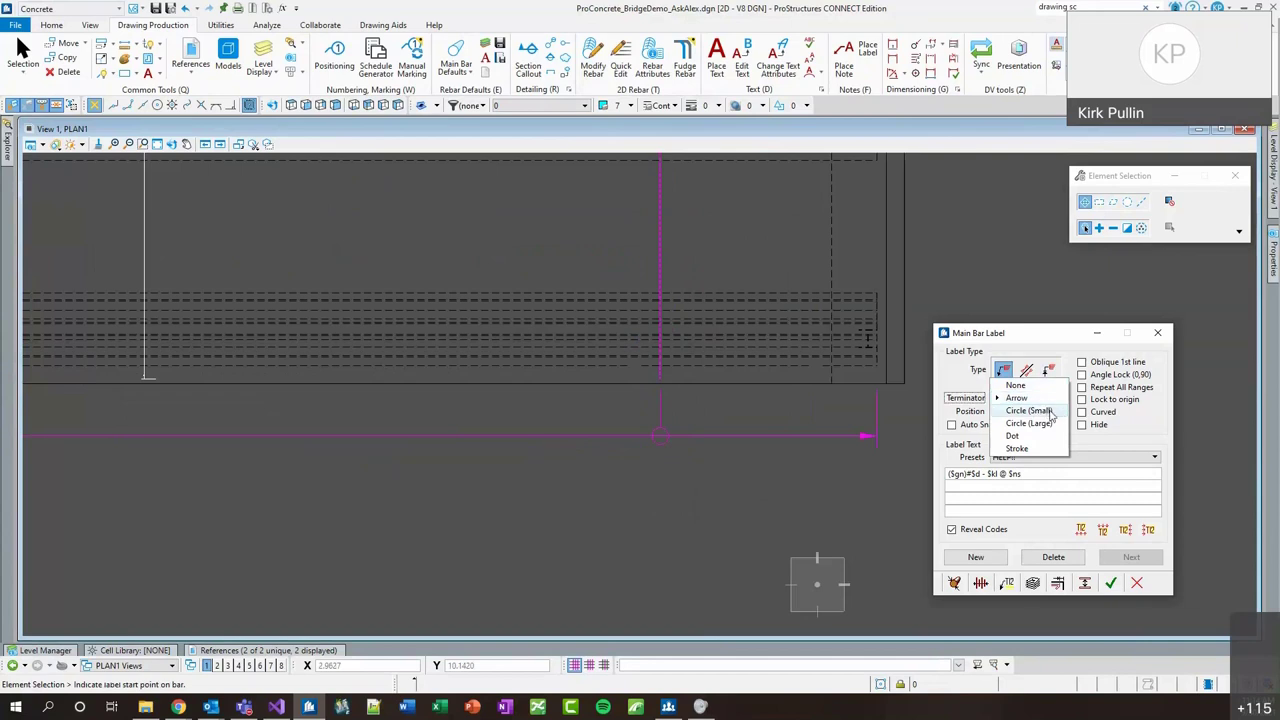
{"action": "left_click", "coordinate": [1038, 413]}
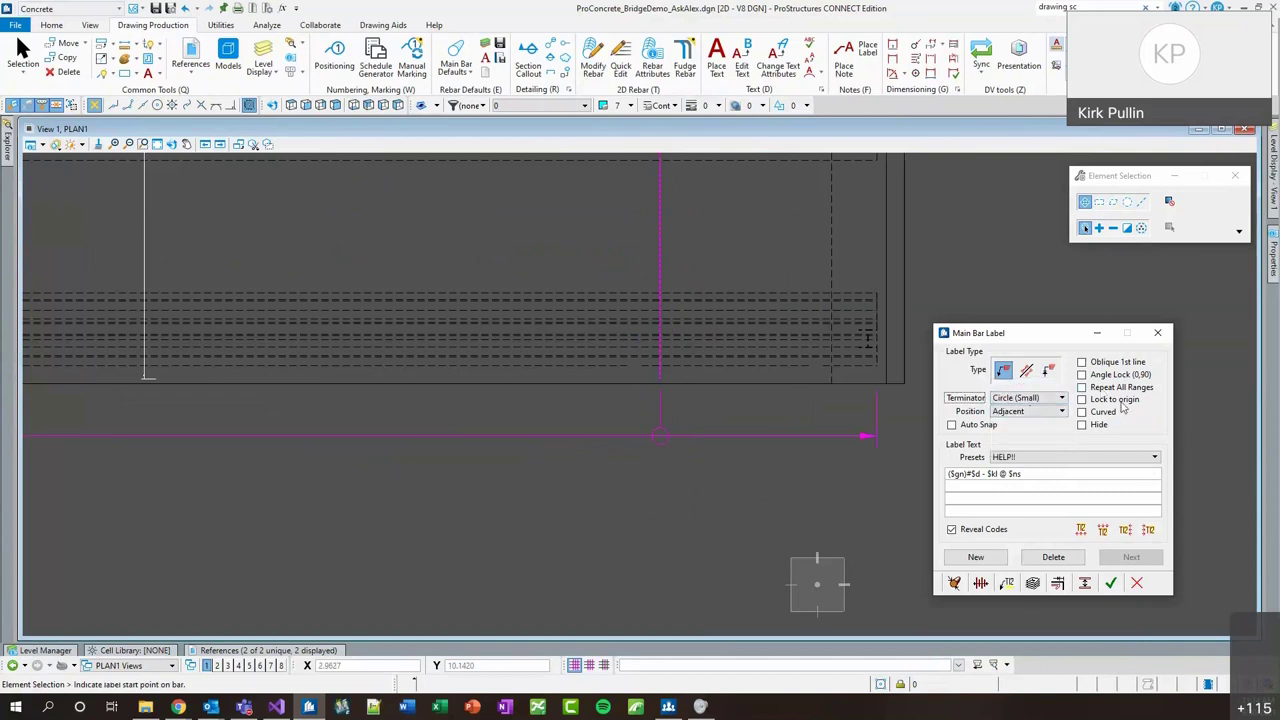
{"action": "left_click", "coordinate": [1118, 400]}
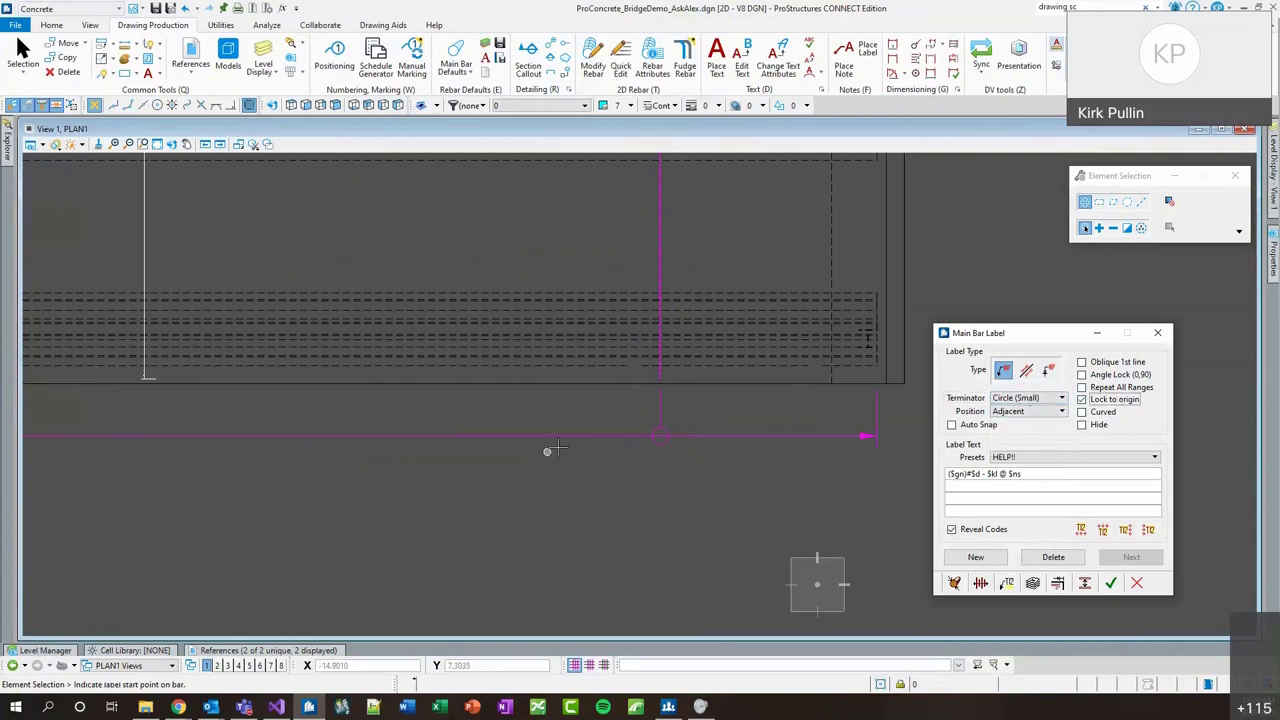
Place the label with its leader just below the transverse bar's range line, starting at the range circle, and save the modified bar.
{"action": "left_click", "coordinate": [662, 437]}
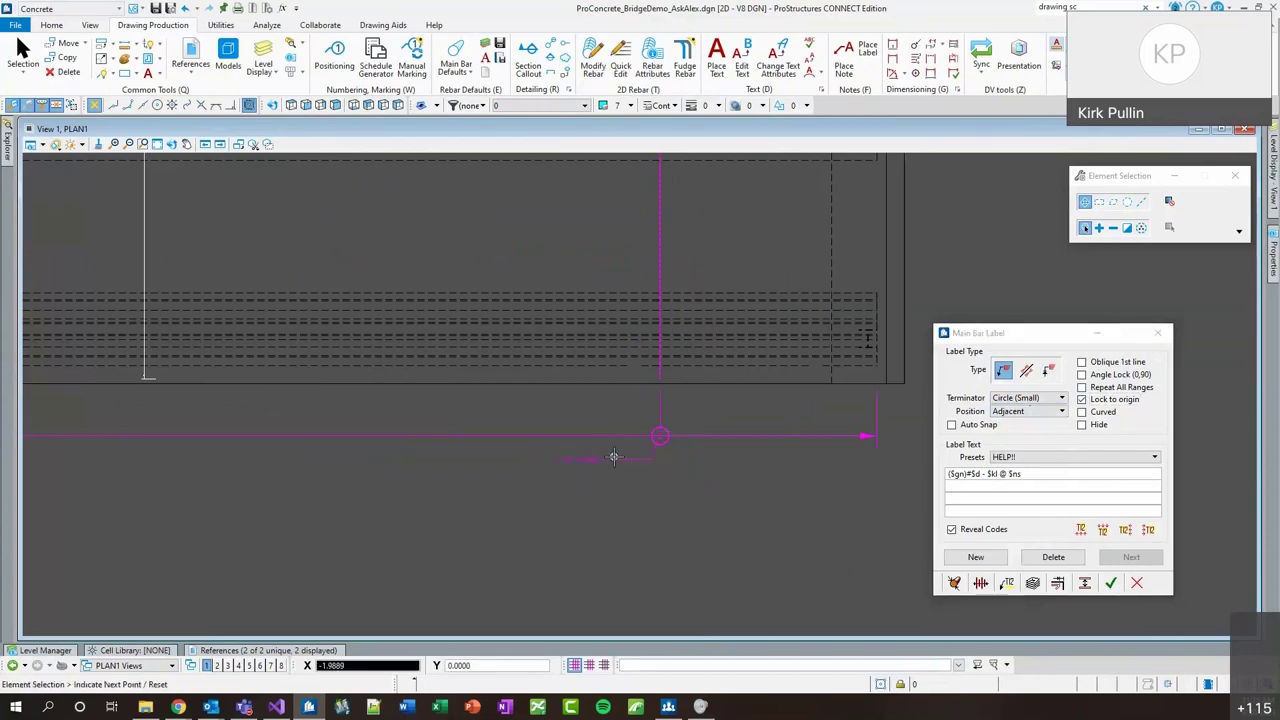
{"action": "scroll", "coordinate": [740, 495], "scroll_direction": "down", "scroll_amount": 2}
{"action": "scroll", "coordinate": [726, 514], "scroll_direction": "up", "scroll_amount": 1}
{"action": "scroll", "coordinate": [597, 507], "scroll_direction": "up", "scroll_amount": 1}
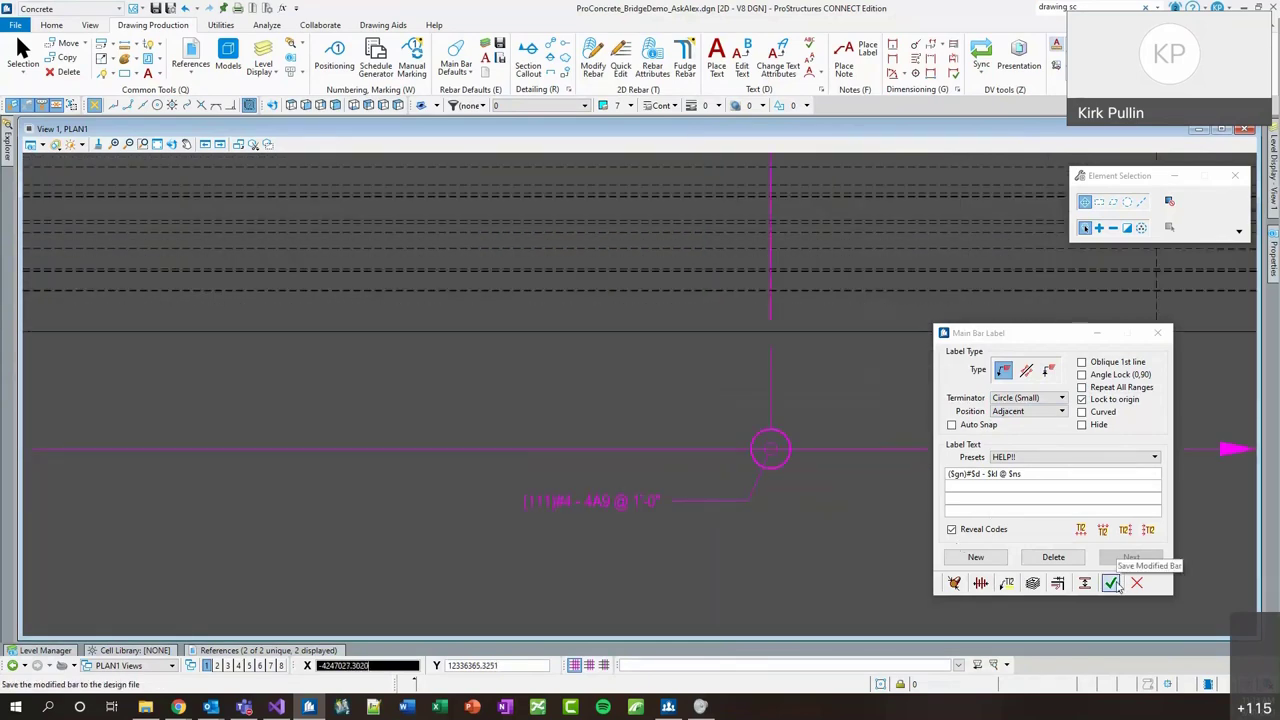
{"action": "left_click", "coordinate": [1116, 585]}
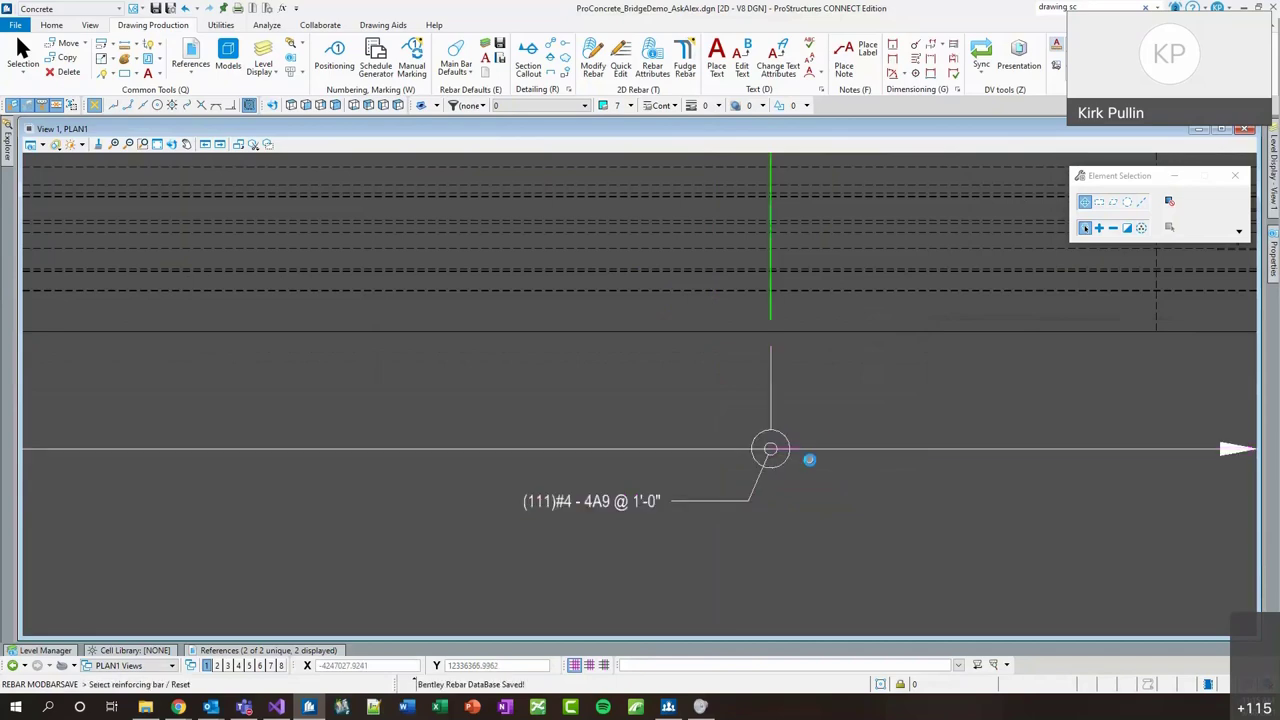
Set the drawing's annotation scale to 1/16"=1'-0".
{"action": "scroll", "coordinate": [853, 457], "scroll_direction": "down", "scroll_amount": 4}
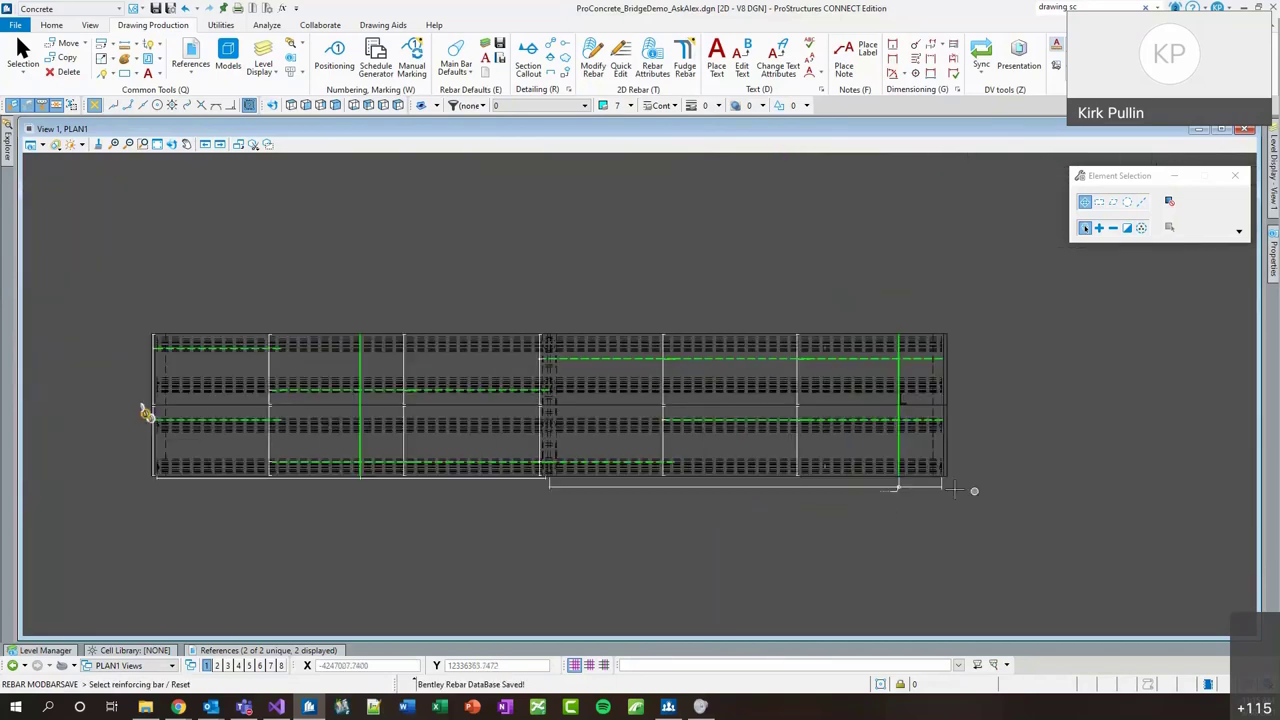
{"action": "scroll", "coordinate": [107, 395], "scroll_direction": "up", "scroll_amount": 2}
{"action": "scroll", "coordinate": [107, 395], "scroll_direction": "down", "scroll_amount": 2}
{"action": "scroll", "coordinate": [29, 320], "scroll_direction": "up", "scroll_amount": 3}
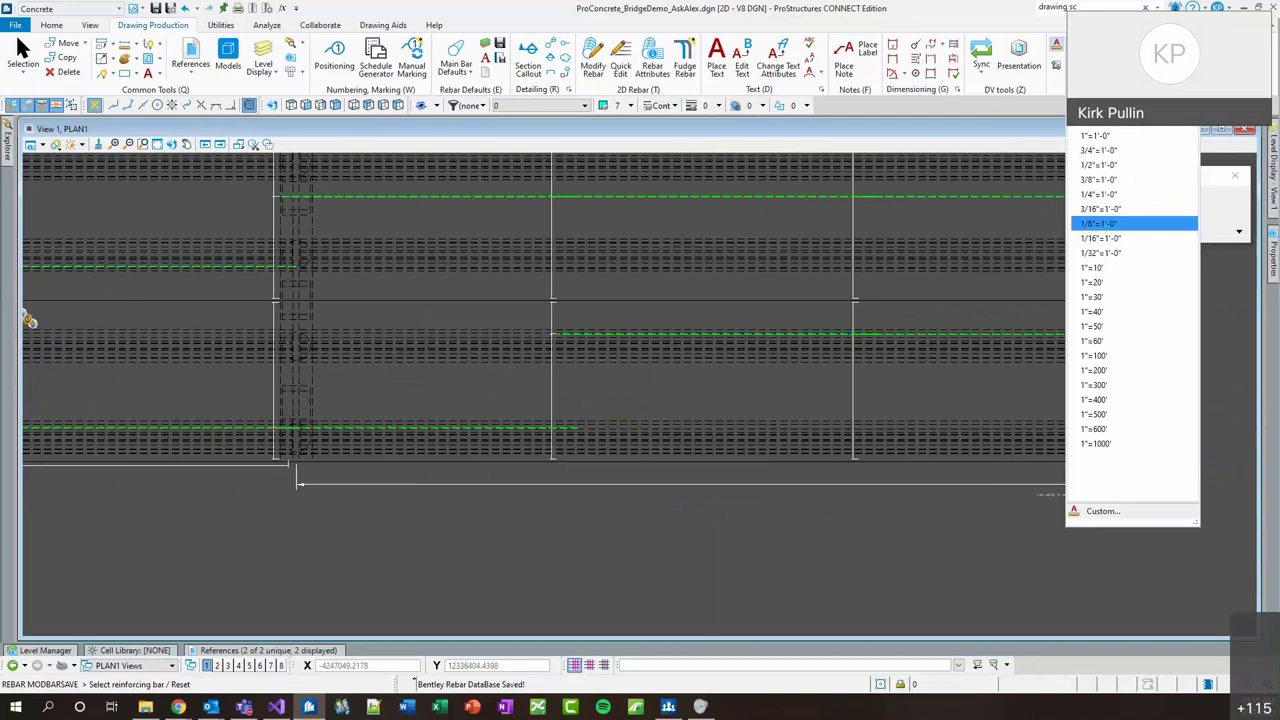
{"action": "left_click", "coordinate": [1134, 246]}
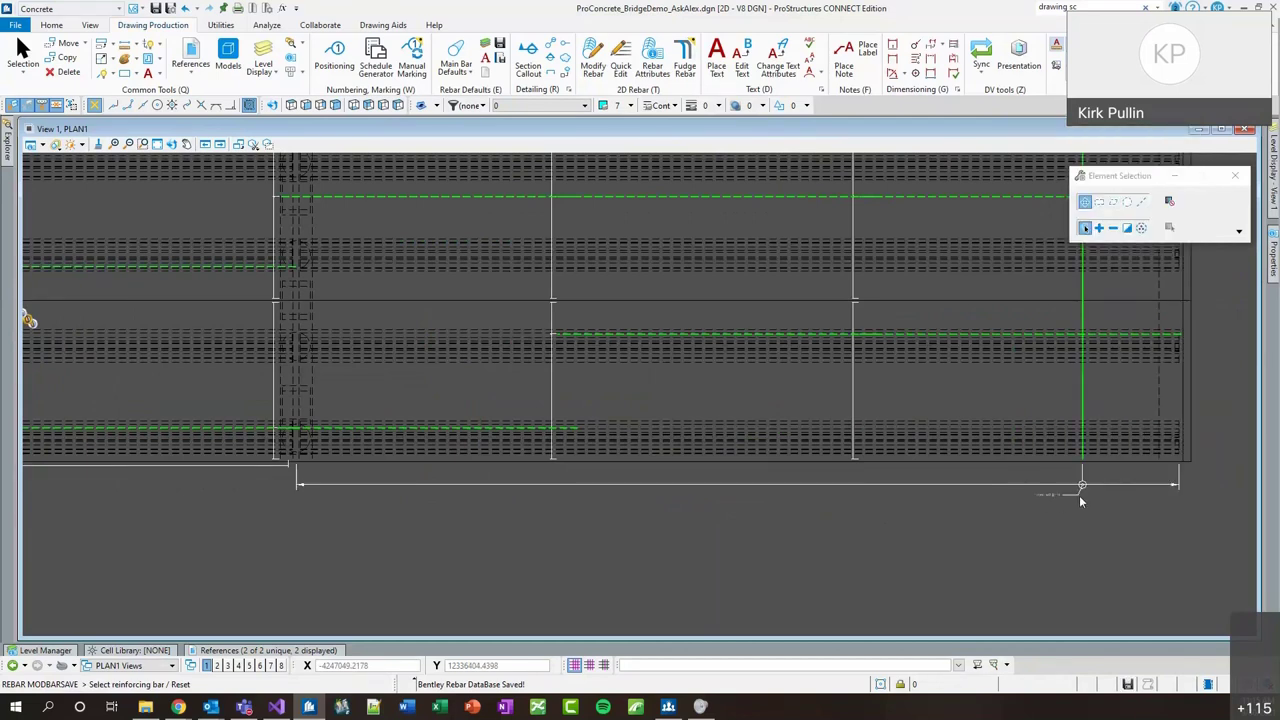
Update the attributes of all rebar in the plan, with every main bar, longitudinal bar and text attribute included.
{"action": "scroll", "coordinate": [1083, 515], "scroll_direction": "down", "scroll_amount": 4}
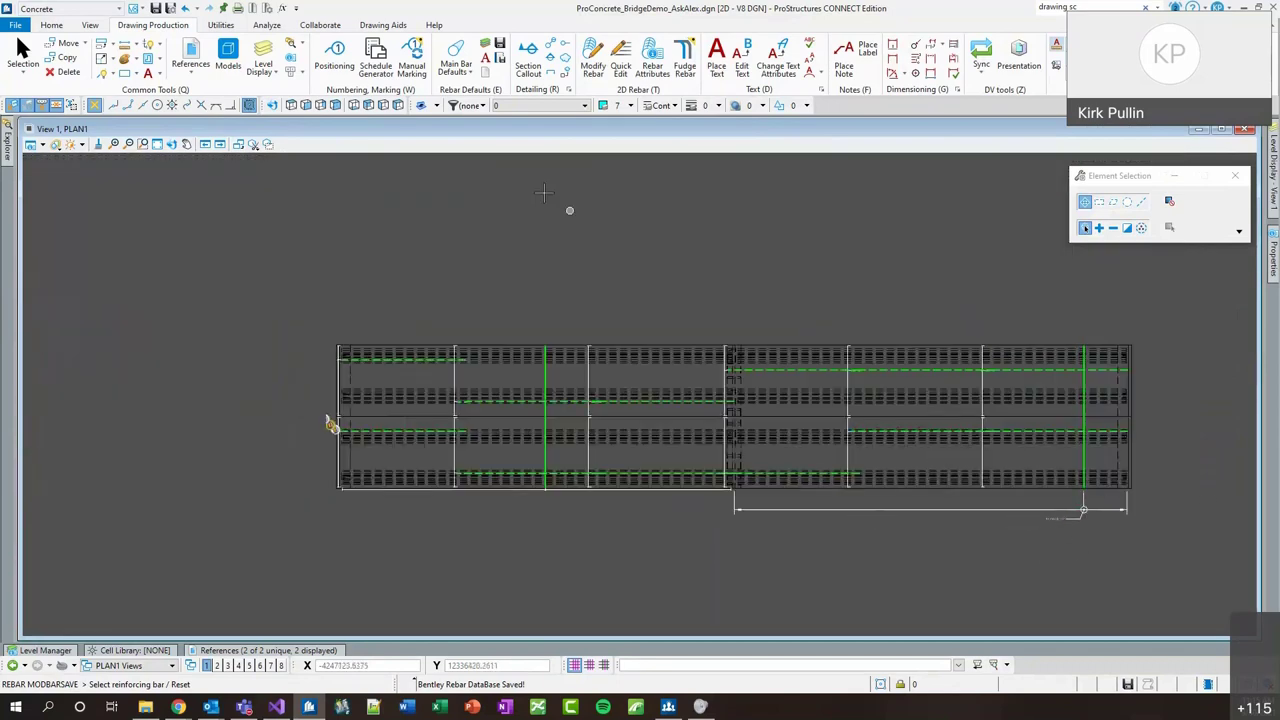
{"action": "left_click", "coordinate": [652, 55]}
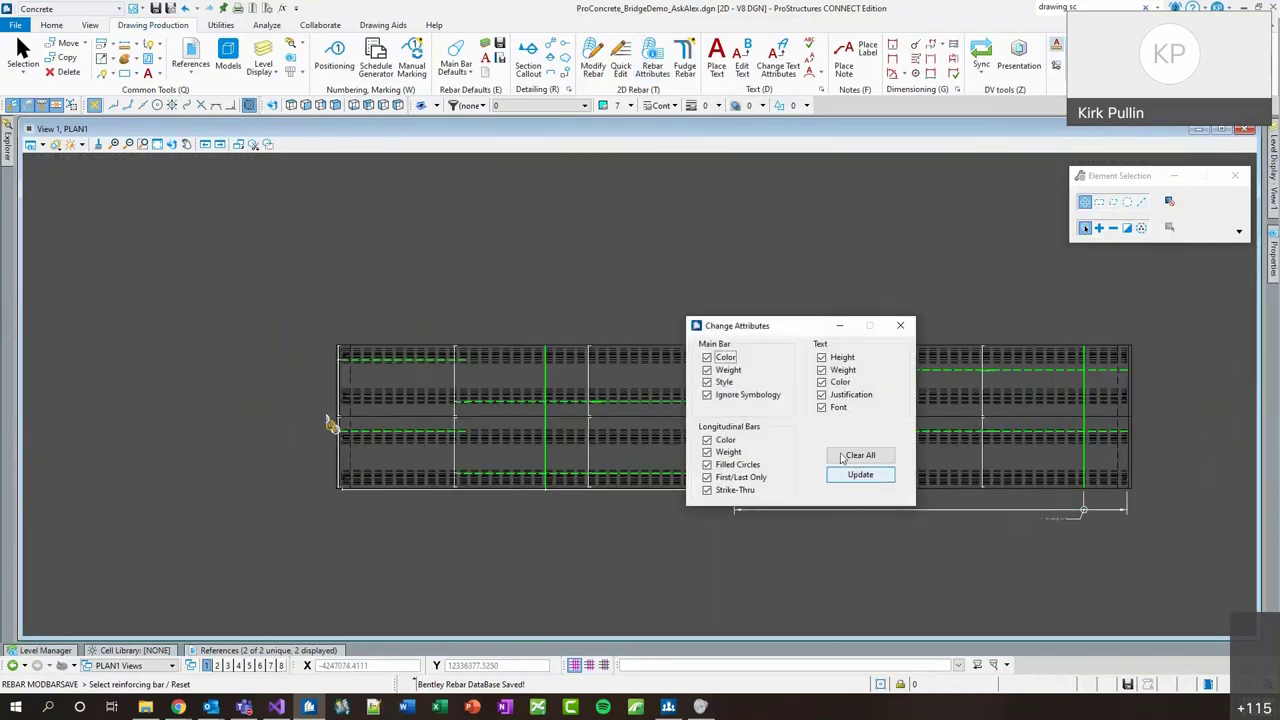
{"action": "left_click_drag", "start_coordinate": [778, 329], "coordinate": [855, 134]}
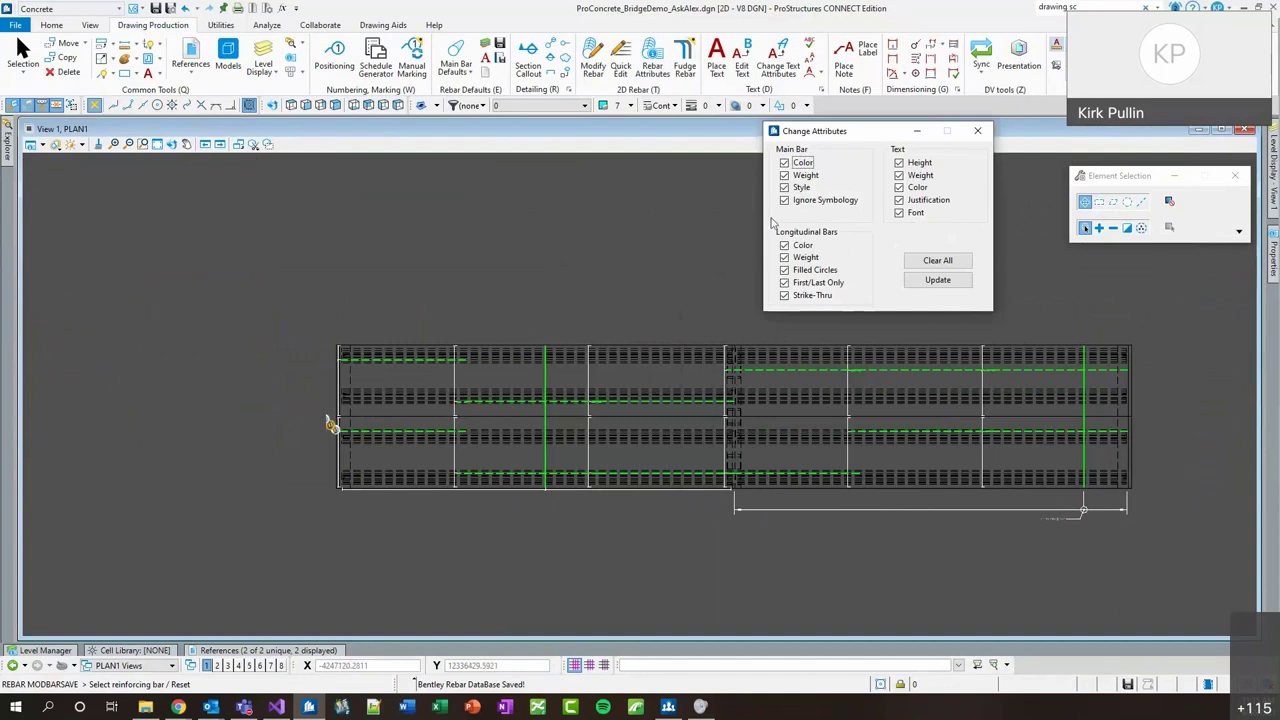
{"action": "left_click", "coordinate": [937, 280]}
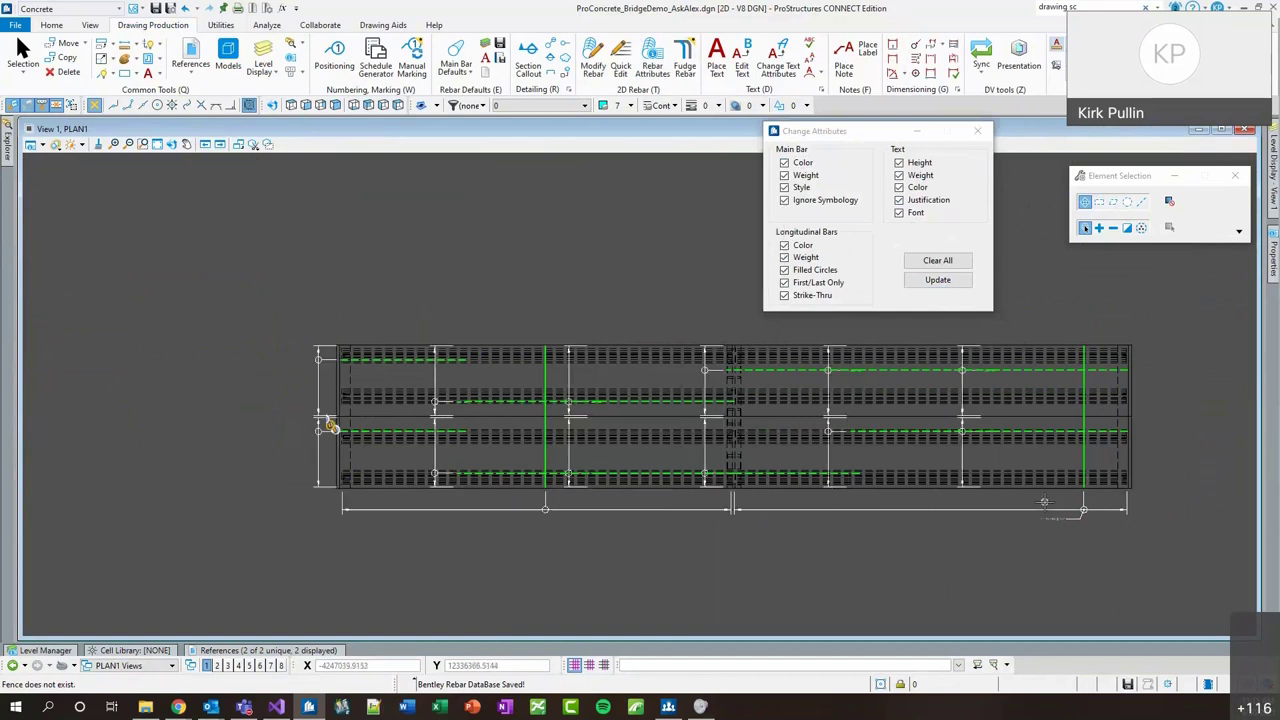
{"action": "left_click", "coordinate": [977, 131]}
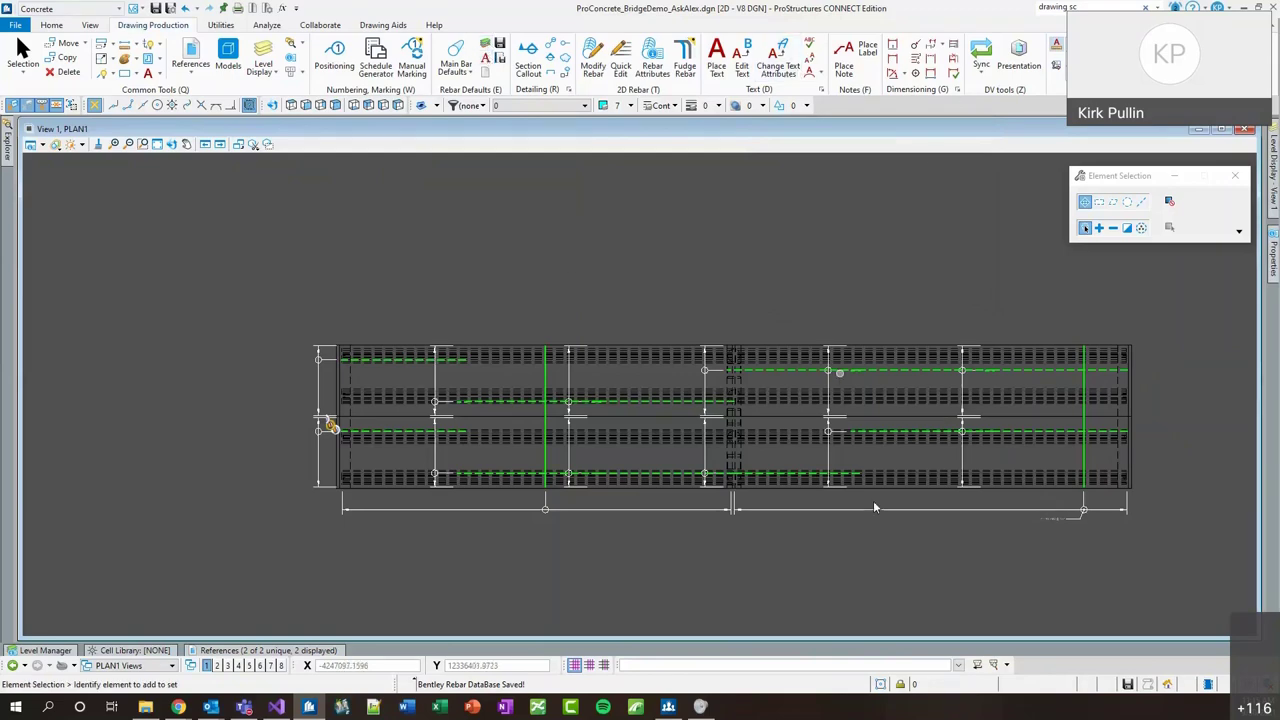
{"action": "left_click", "coordinate": [777, 476]}
{"action": "scroll", "coordinate": [1063, 531], "scroll_direction": "up", "scroll_amount": 1}
{"action": "scroll", "coordinate": [1042, 538], "scroll_direction": "down", "scroll_amount": 1}
{"action": "left_click", "coordinate": [1042, 538]}
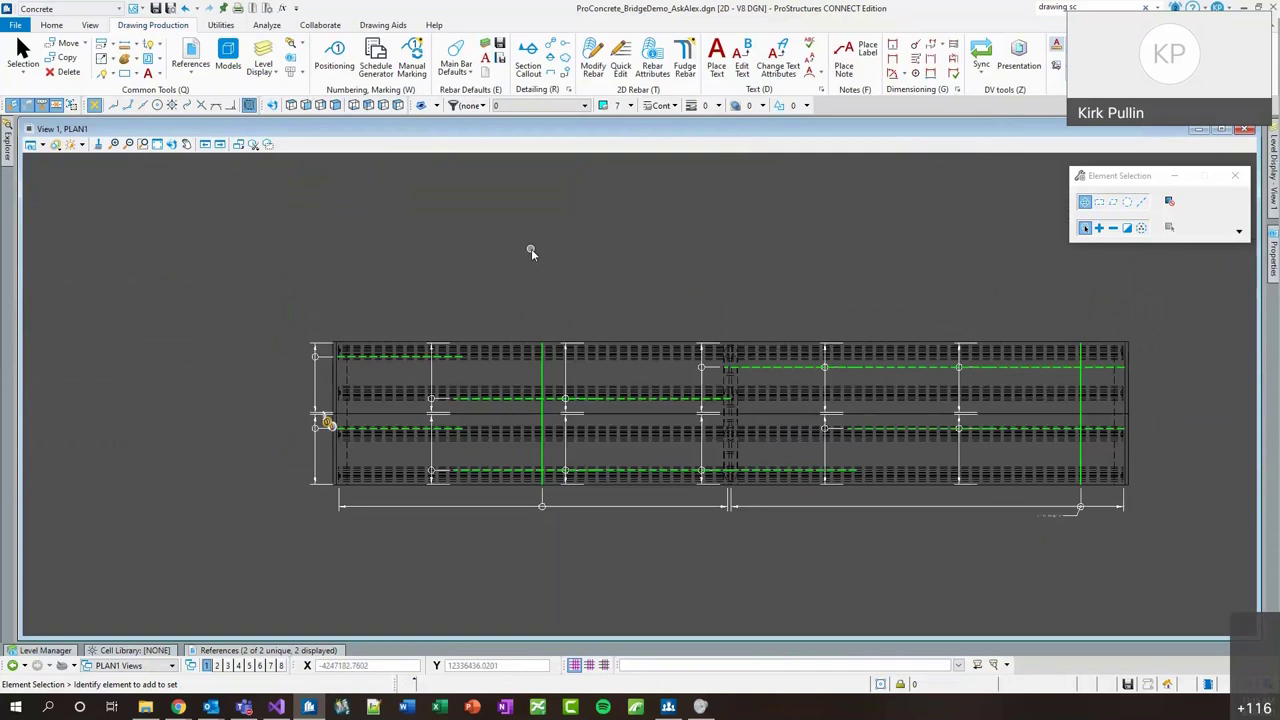
Examine the default levels for top reinforcement and bar annotation, and compare them with the slab rebar levels in the level display.
{"action": "left_click", "coordinate": [486, 45]}
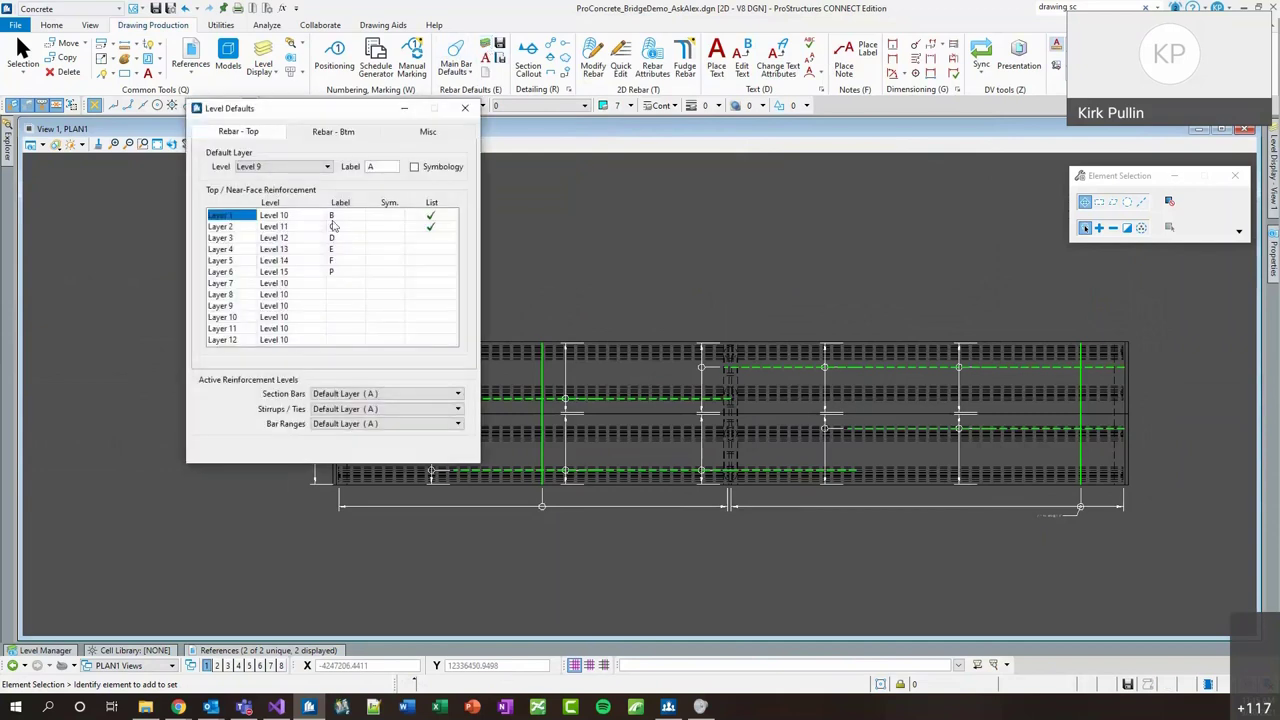
{"action": "left_click", "coordinate": [265, 168]}
{"action": "mouse_move", "coordinate": [1276, 191]}
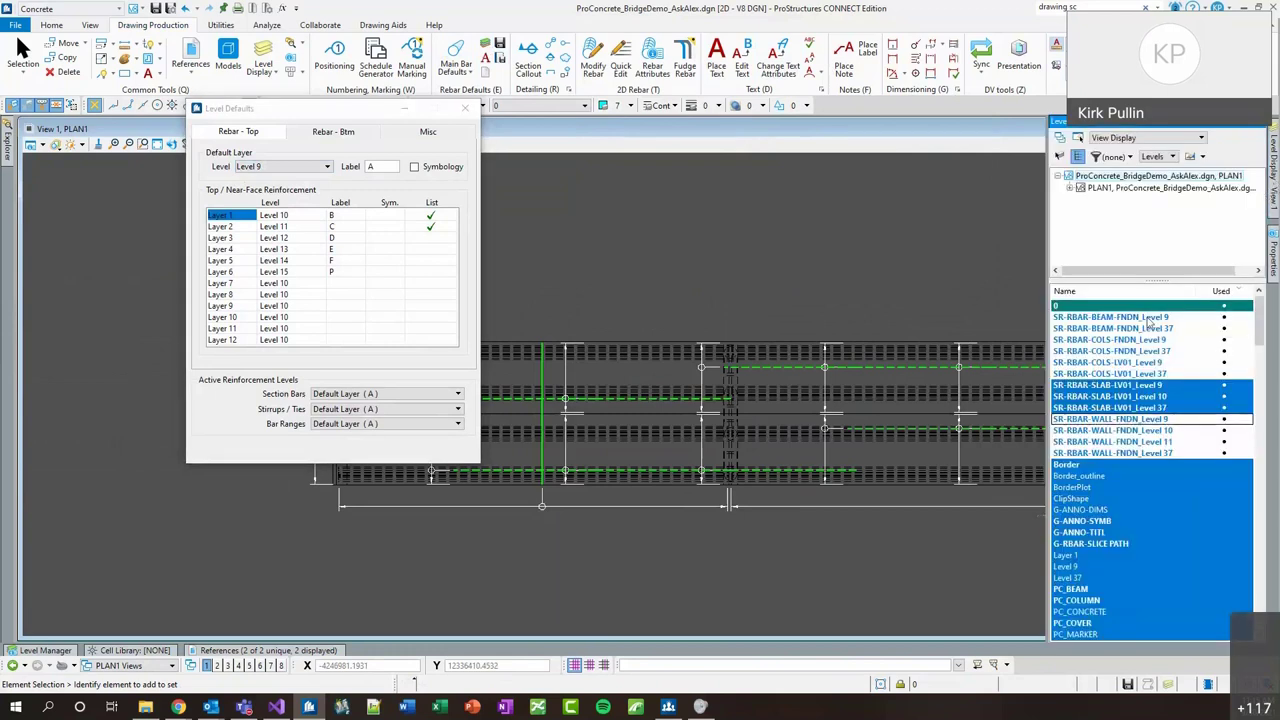
{"action": "left_click", "coordinate": [240, 167]}
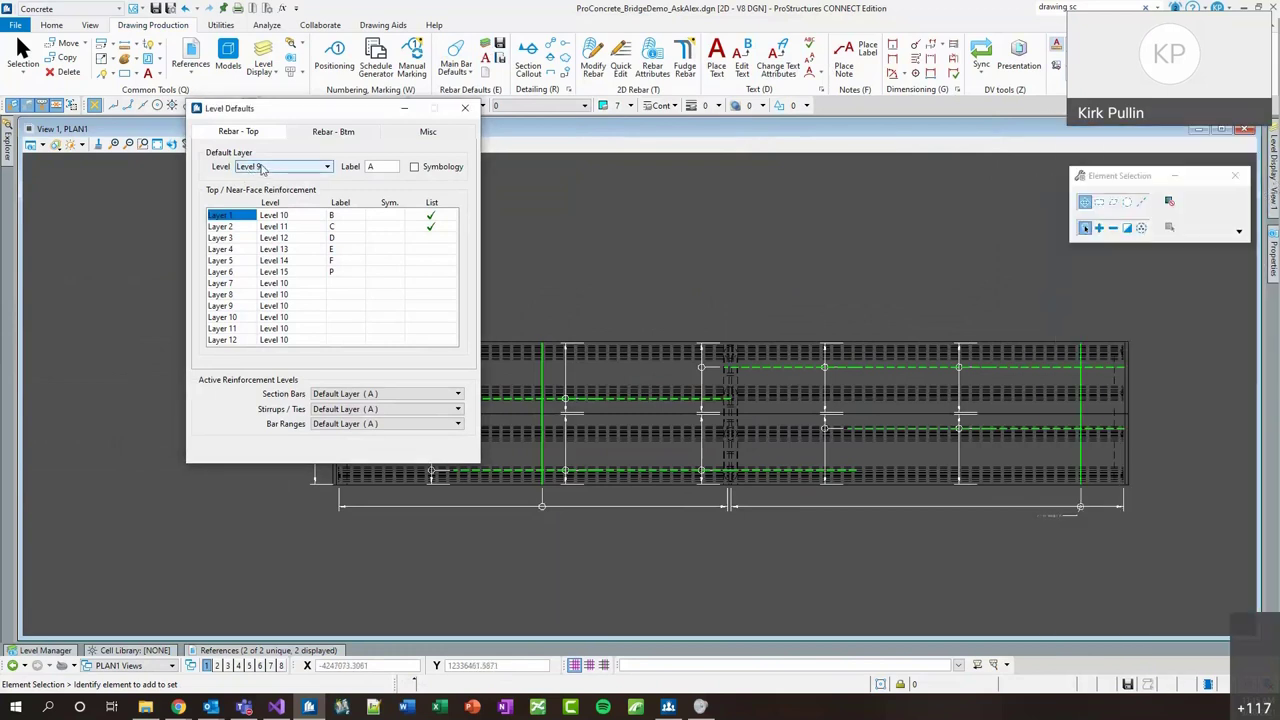
{"action": "left_click", "coordinate": [428, 133]}
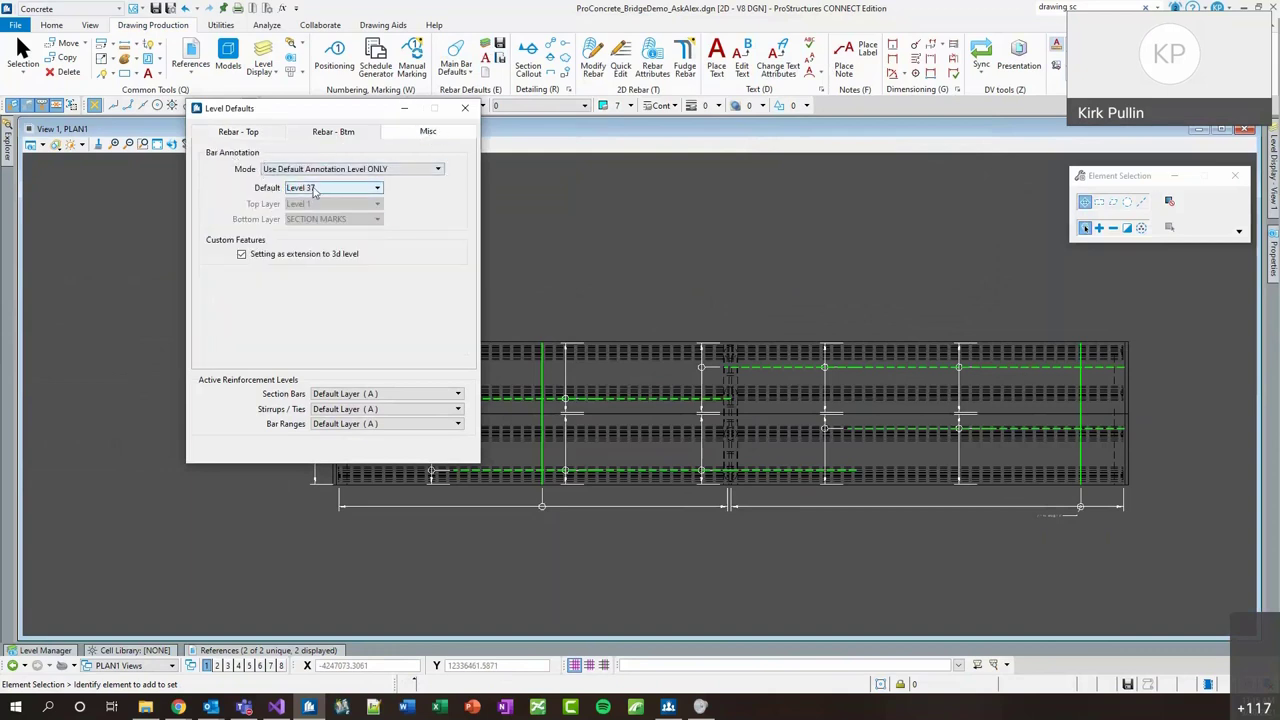
{"action": "left_click", "coordinate": [1272, 175]}
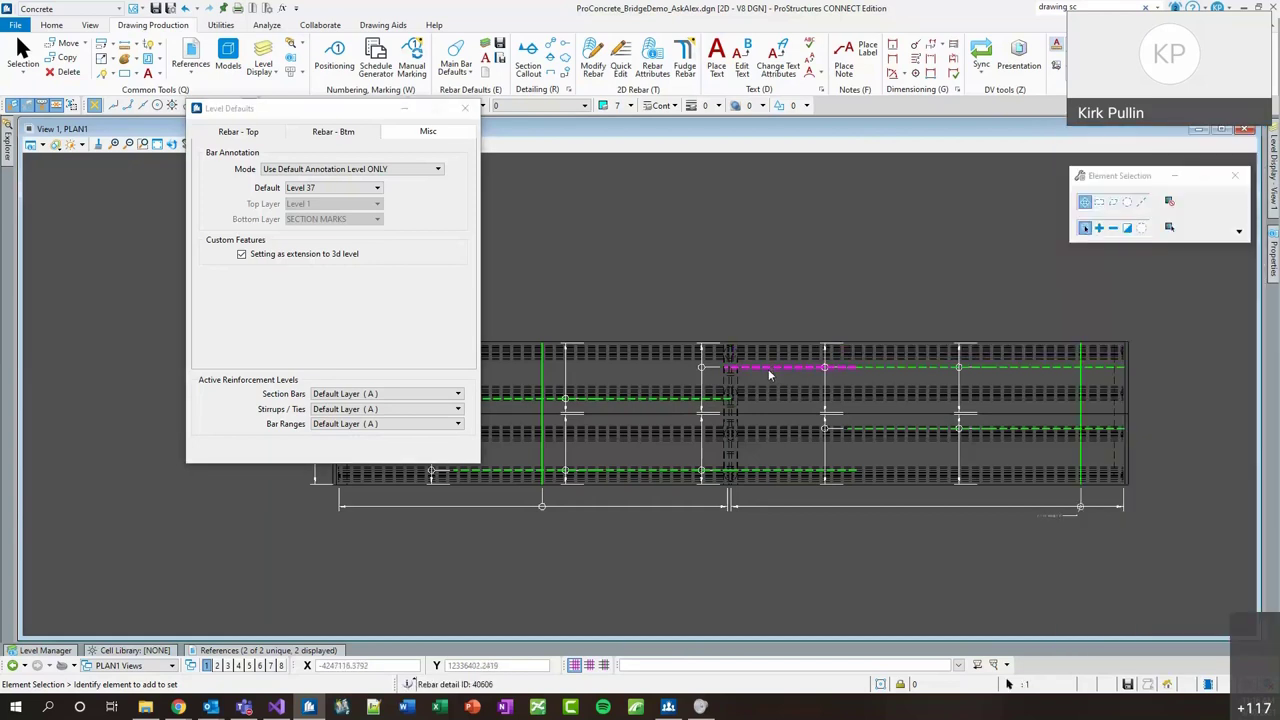
{"action": "mouse_move", "coordinate": [769, 372]}
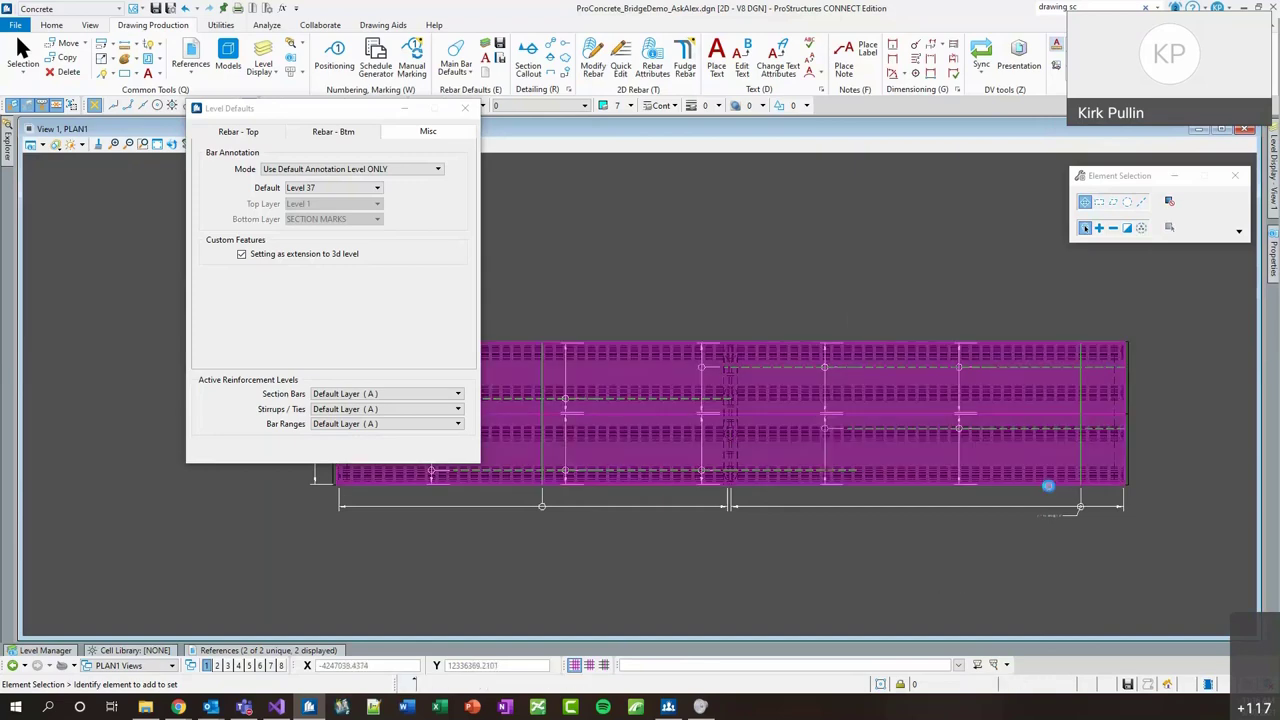
Move the main bar label slightly farther from its range circle and close the level defaults.
{"action": "scroll", "coordinate": [1060, 514], "scroll_direction": "up", "scroll_amount": 5}
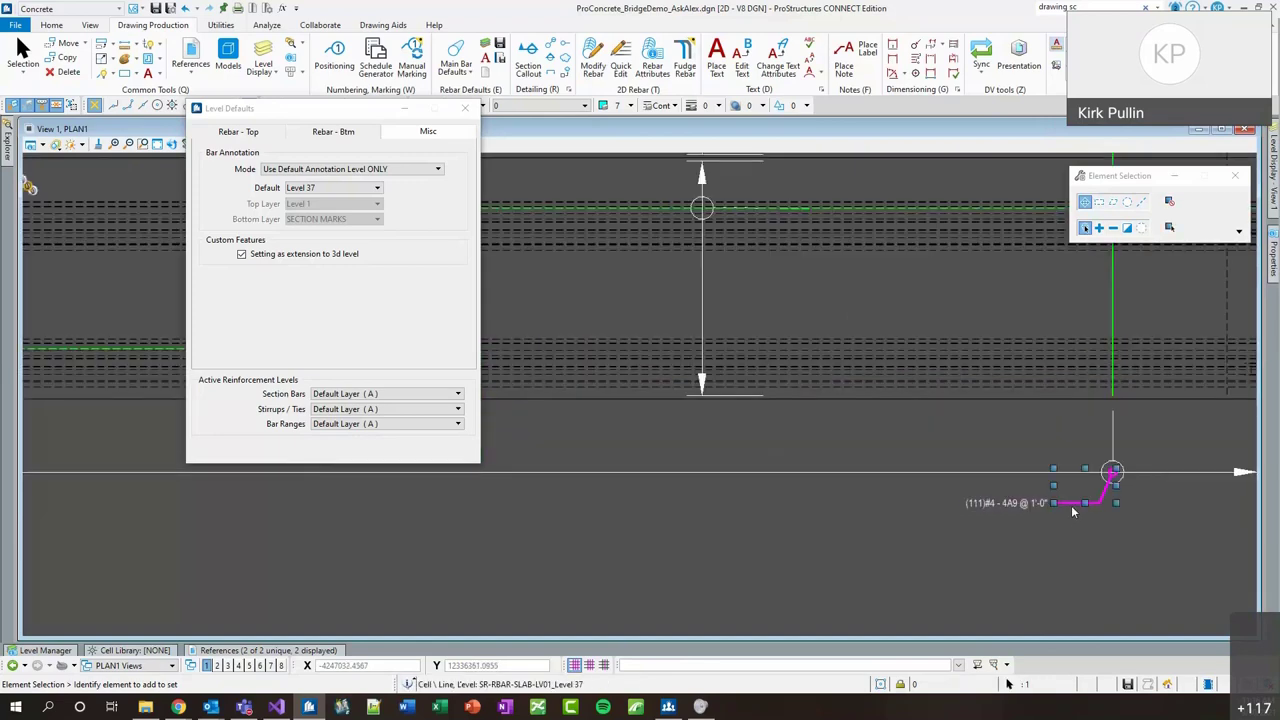
{"action": "left_click_drag", "start_coordinate": [1027, 507], "coordinate": [1000, 520]}
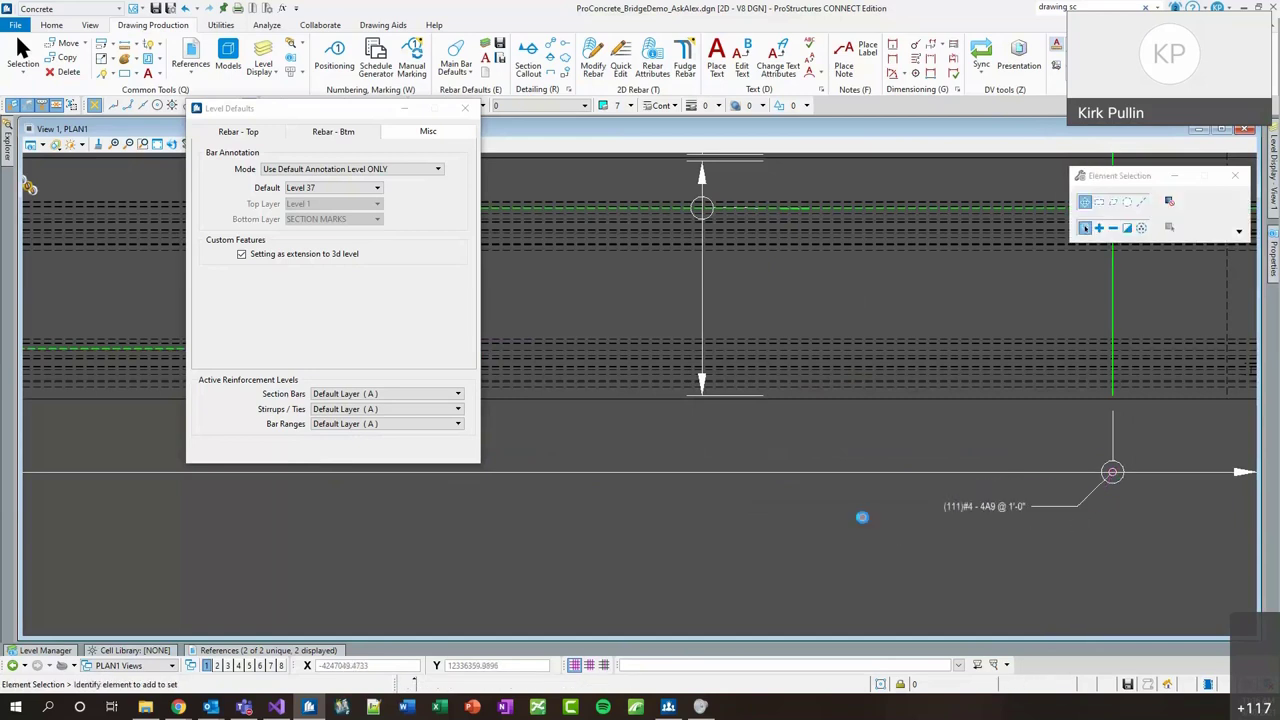
{"action": "scroll", "coordinate": [1100, 499], "scroll_direction": "down", "scroll_amount": 3}
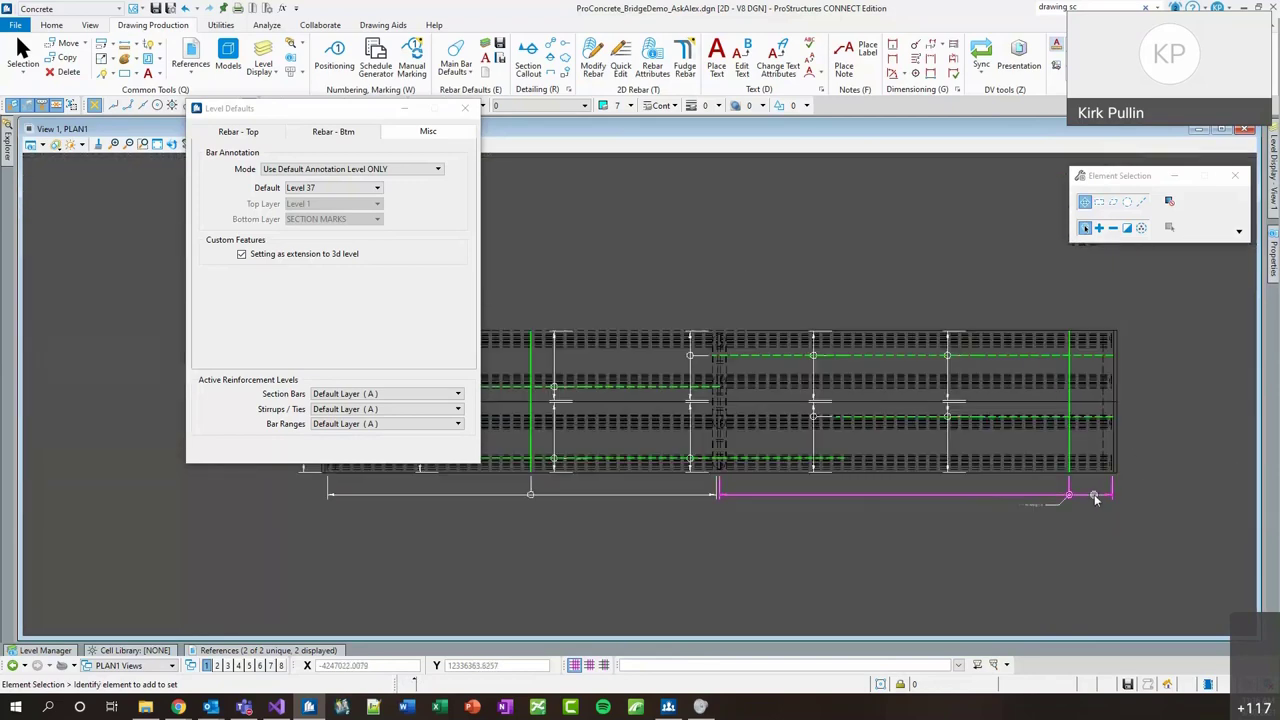
{"action": "scroll", "coordinate": [1094, 494], "scroll_direction": "up", "scroll_amount": 2}
{"action": "left_click", "coordinate": [465, 108]}
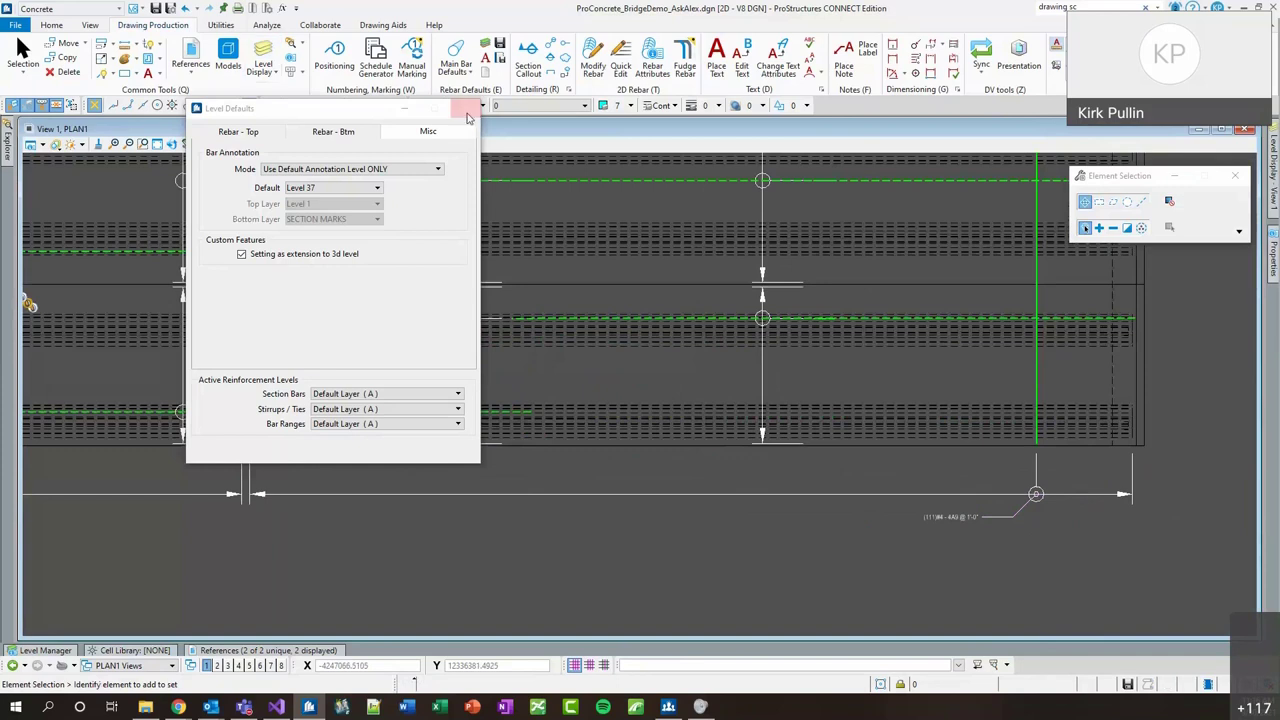
Choose ProConcrete1_8 as the text style in the bar label defaults and close them.
{"action": "left_click", "coordinate": [484, 62]}
{"action": "left_click", "coordinate": [758, 301]}
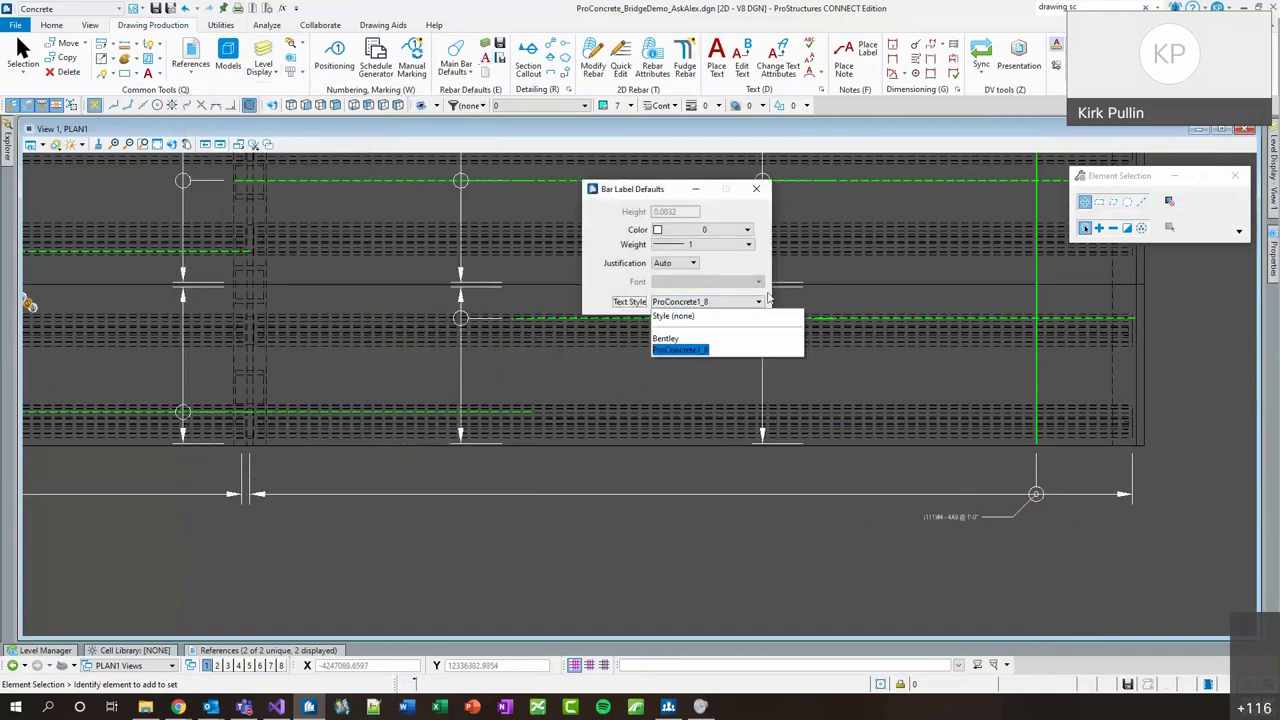
{"action": "left_click", "coordinate": [714, 348]}
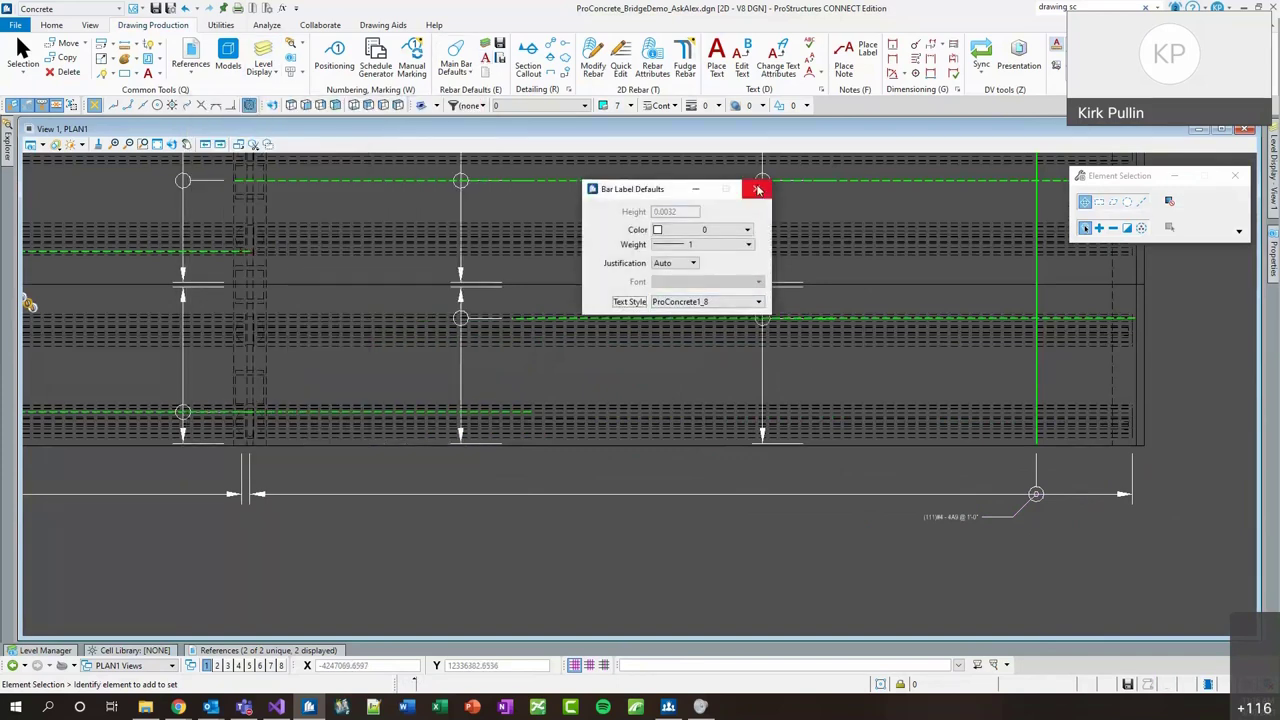
{"action": "left_click", "coordinate": [758, 189]}
Update the ProConcrete1_8 text style from the library and check the main bar label's text size in the plan.
{"action": "left_click", "coordinate": [822, 89]}
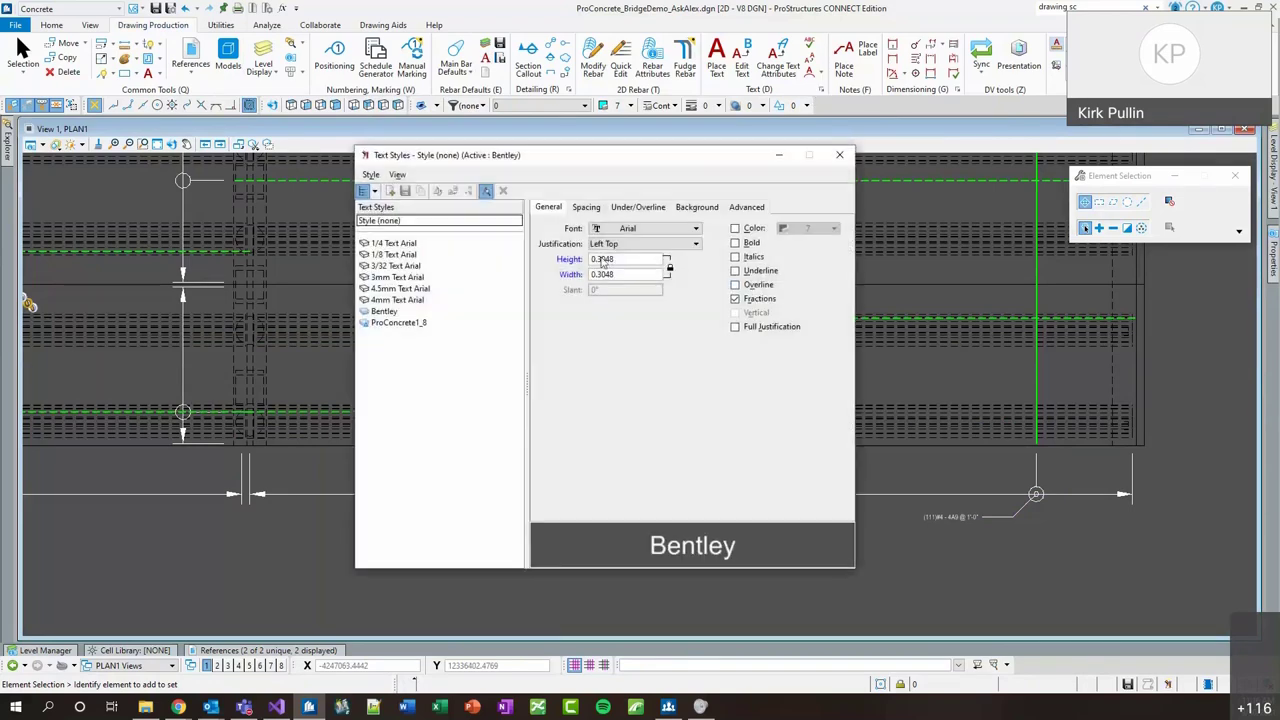
{"action": "left_click", "coordinate": [400, 322]}
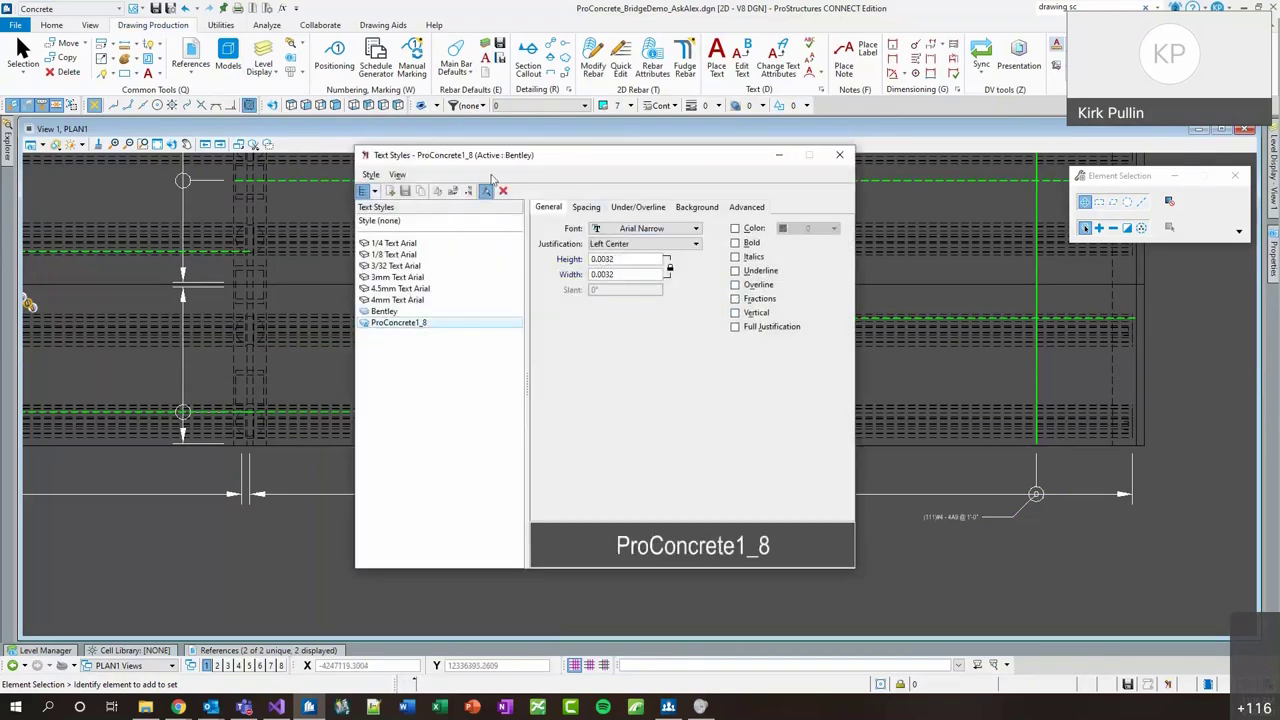
{"action": "left_click", "coordinate": [455, 191]}
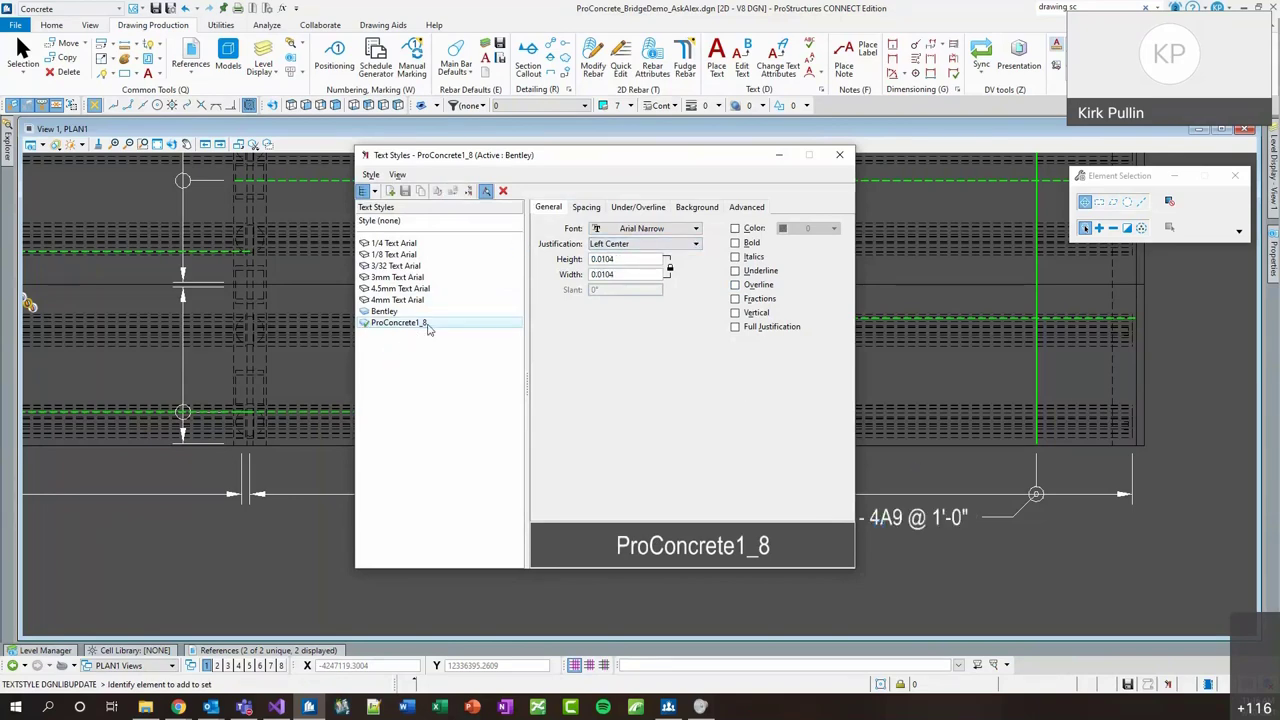
{"action": "left_click", "coordinate": [841, 154]}
{"action": "scroll", "coordinate": [1030, 493], "scroll_direction": "down", "scroll_amount": 5}
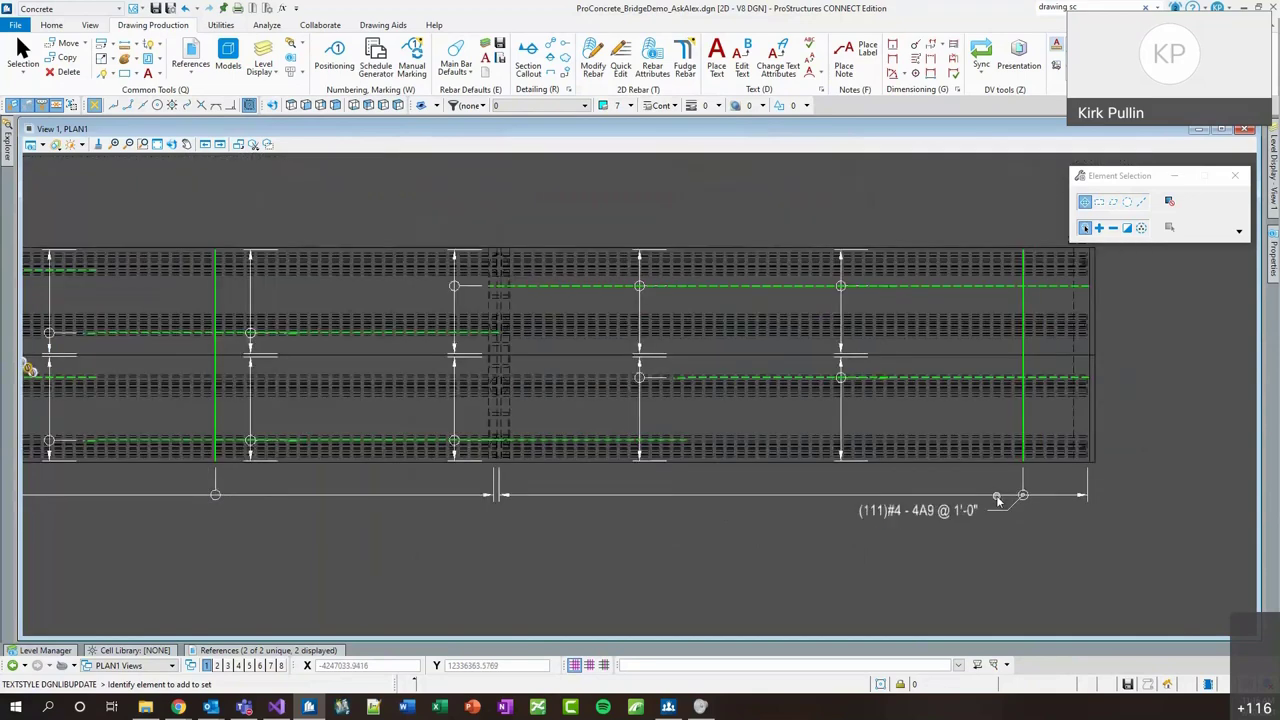
{"action": "scroll", "coordinate": [960, 512], "scroll_direction": "up", "scroll_amount": 3}
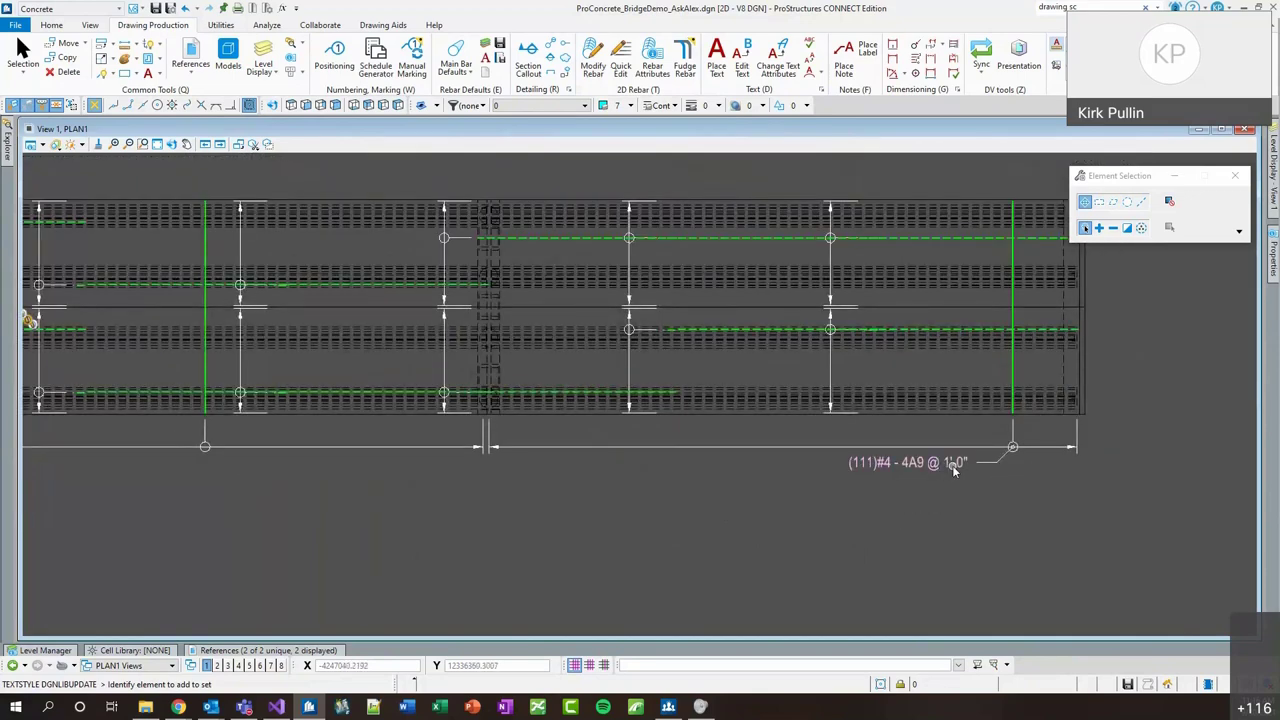
{"action": "scroll", "coordinate": [781, 441], "scroll_direction": "down", "scroll_amount": 1}
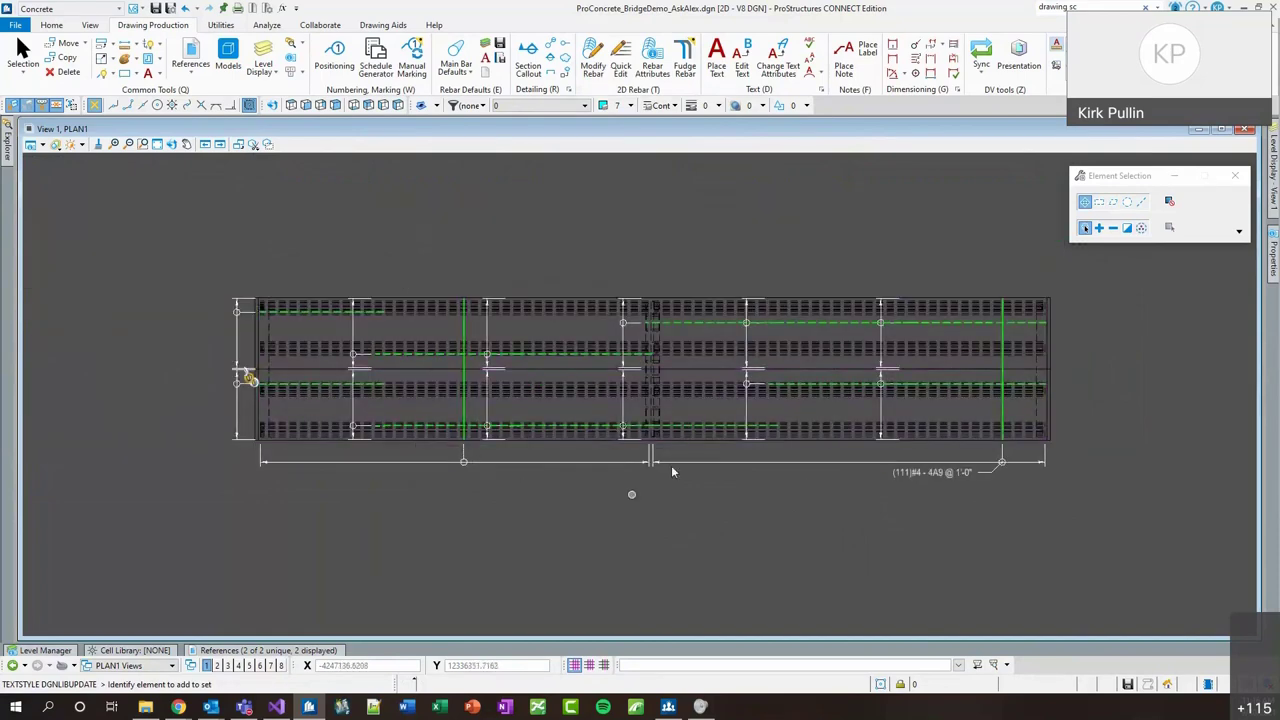
{"action": "scroll", "coordinate": [928, 478], "scroll_direction": "up", "scroll_amount": 2}
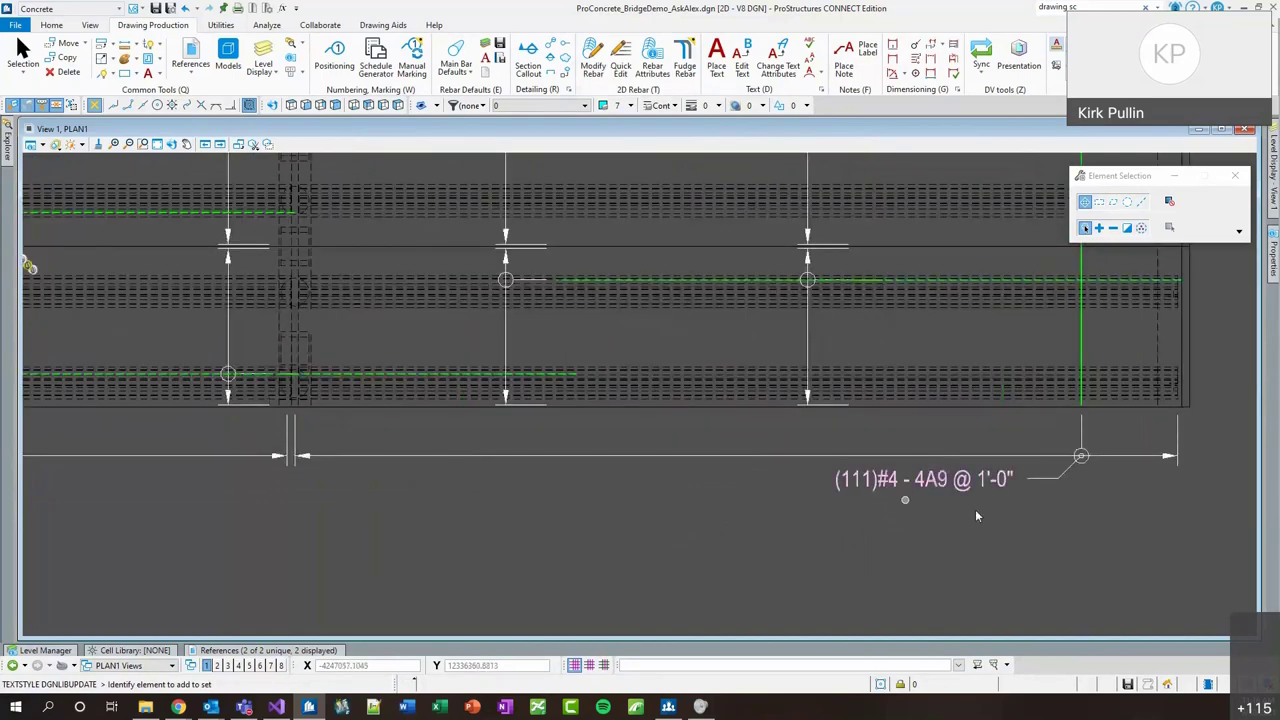
{"action": "mouse_move", "coordinate": [987, 472]}
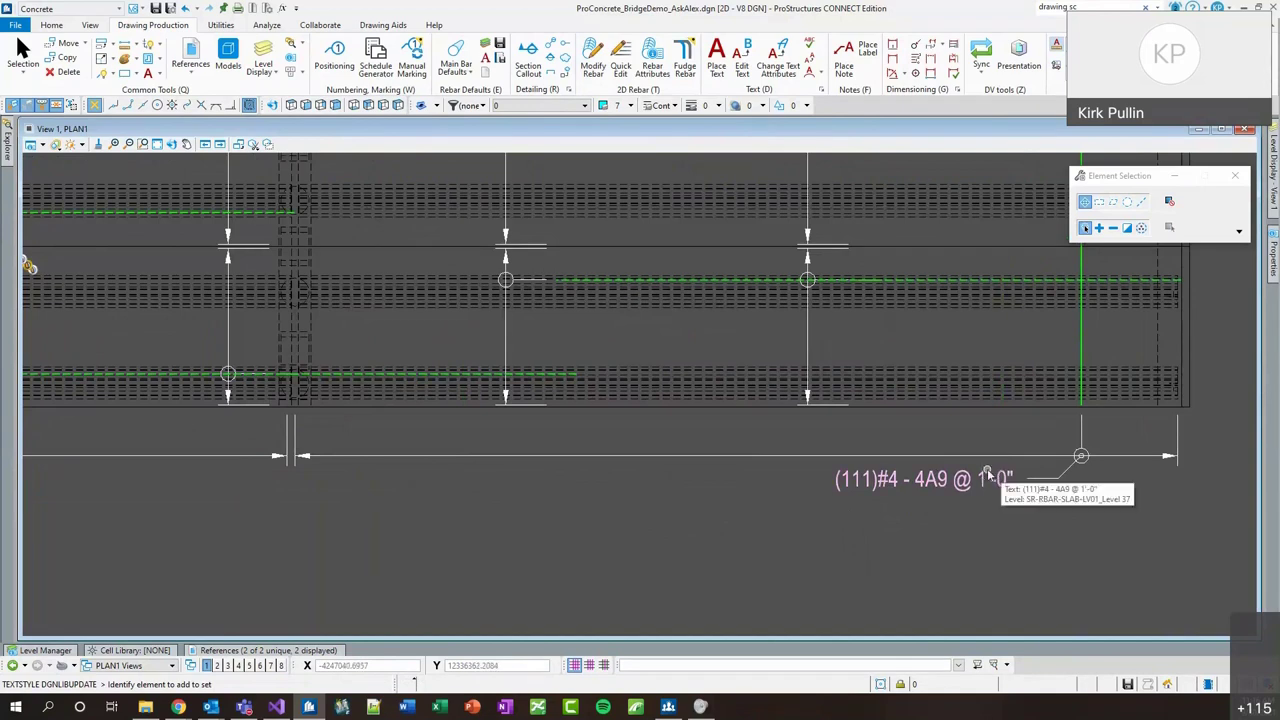
Copy the (111)#4 - 4A9 @ 1'-0" bar label onto the left span's transverse bar range using Copy Bar Label quick editing.
{"action": "left_click", "coordinate": [620, 65]}
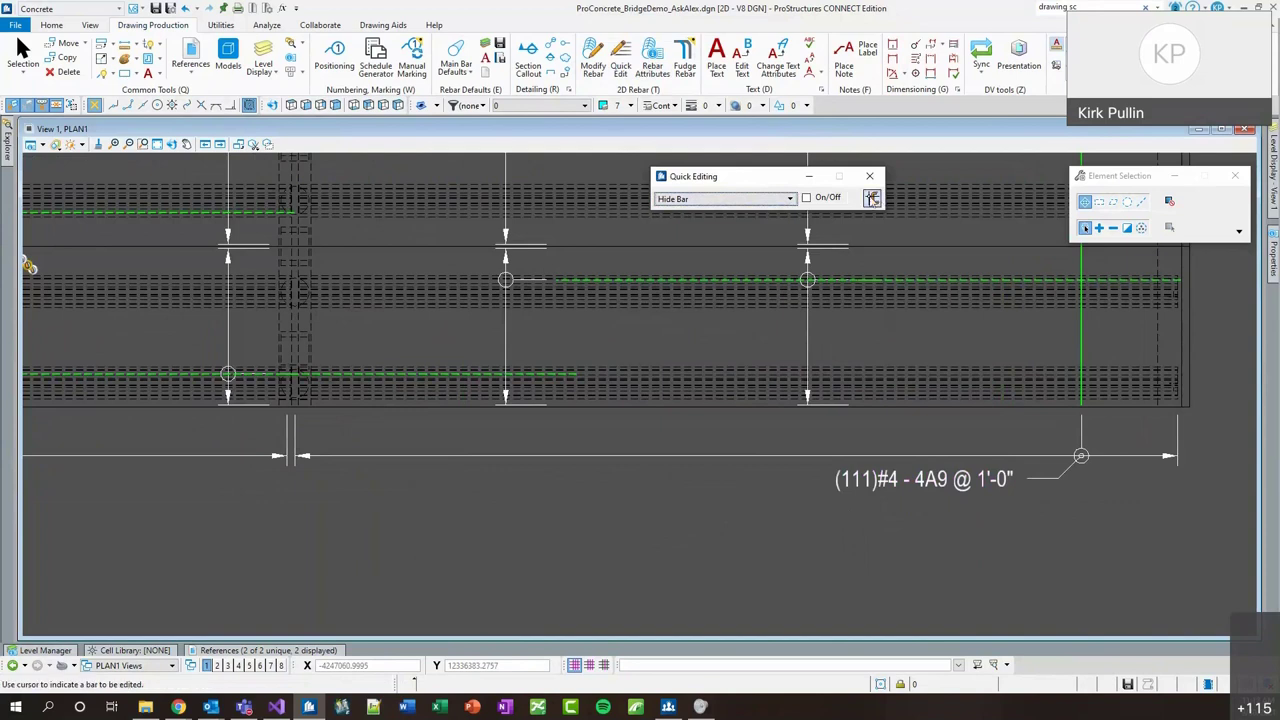
{"action": "left_click", "coordinate": [789, 198]}
{"action": "left_click", "coordinate": [760, 237]}
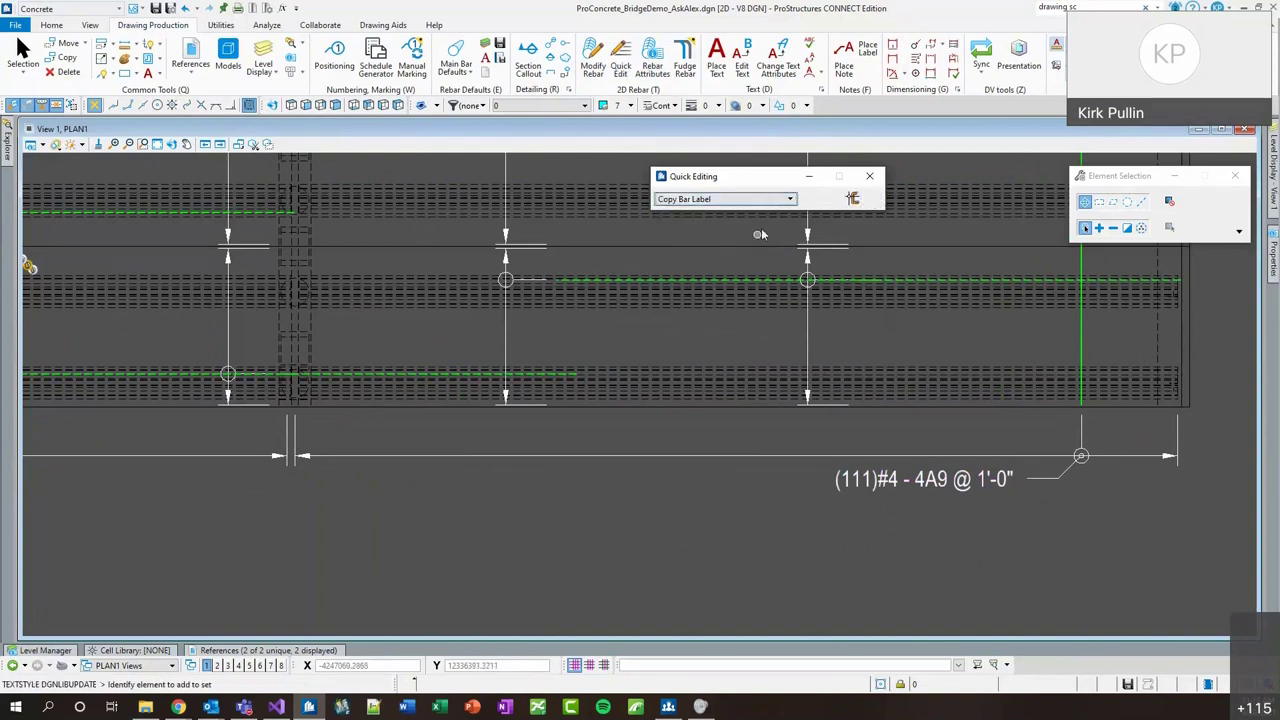
{"action": "left_click", "coordinate": [778, 202]}
{"action": "left_click", "coordinate": [778, 202]}
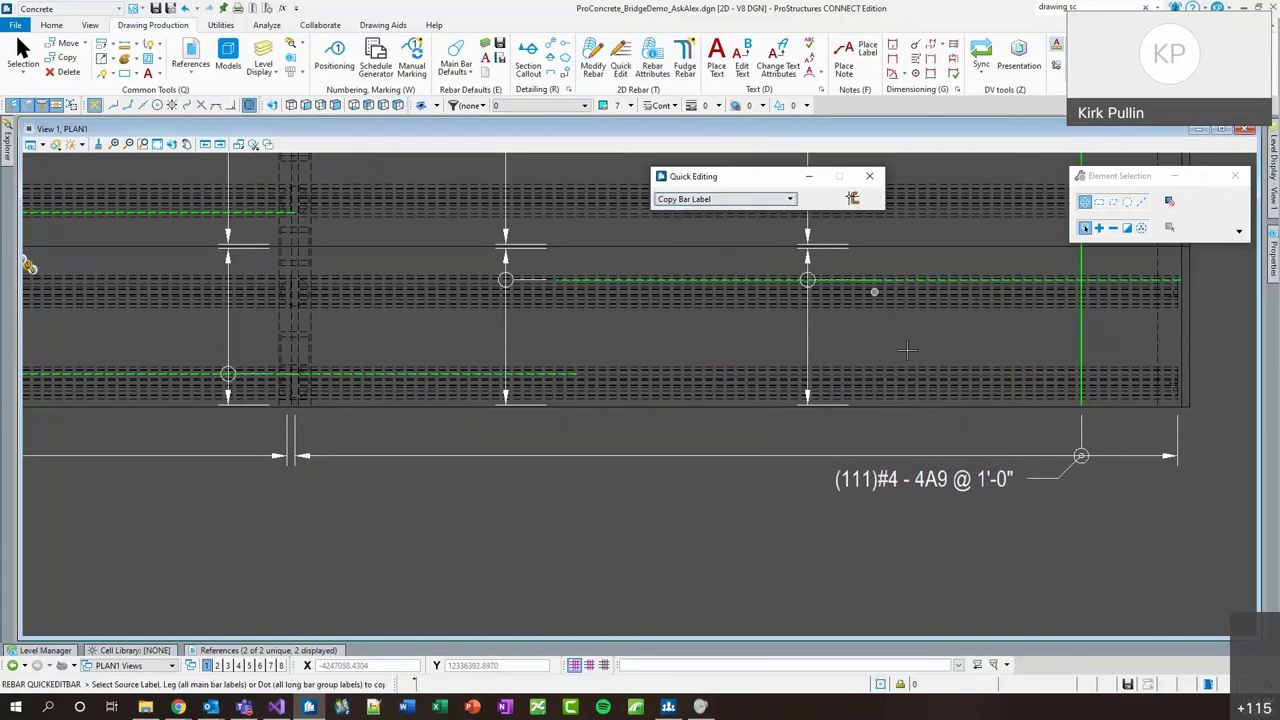
{"action": "left_click", "coordinate": [976, 506]}
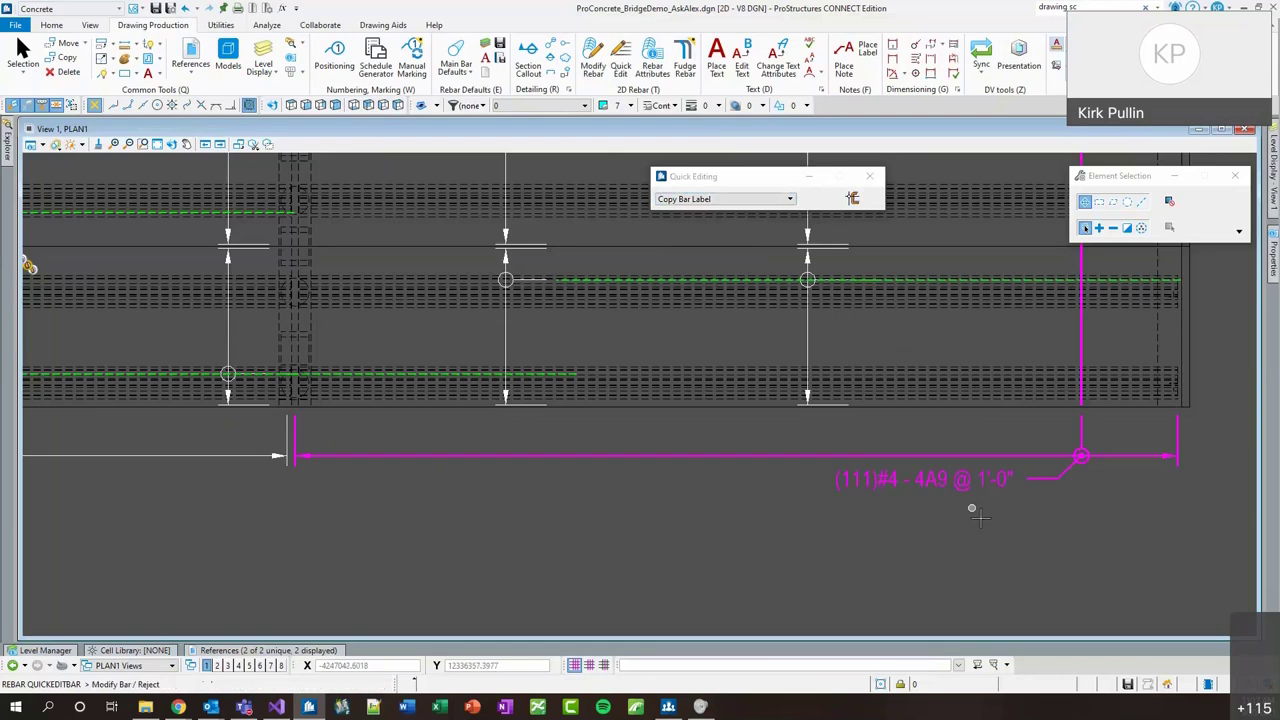
{"action": "left_click", "coordinate": [1056, 540]}
{"action": "scroll", "coordinate": [1057, 532], "scroll_direction": "down", "scroll_amount": 2}
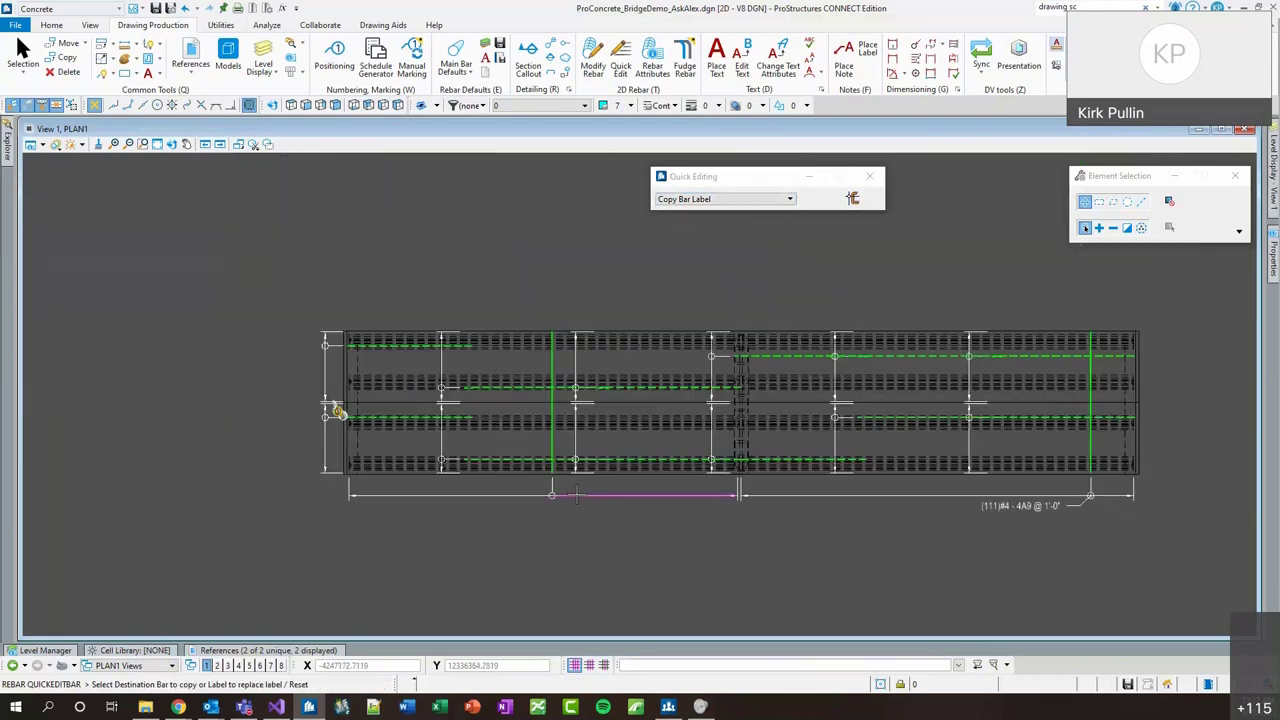
{"action": "left_click", "coordinate": [897, 610]}
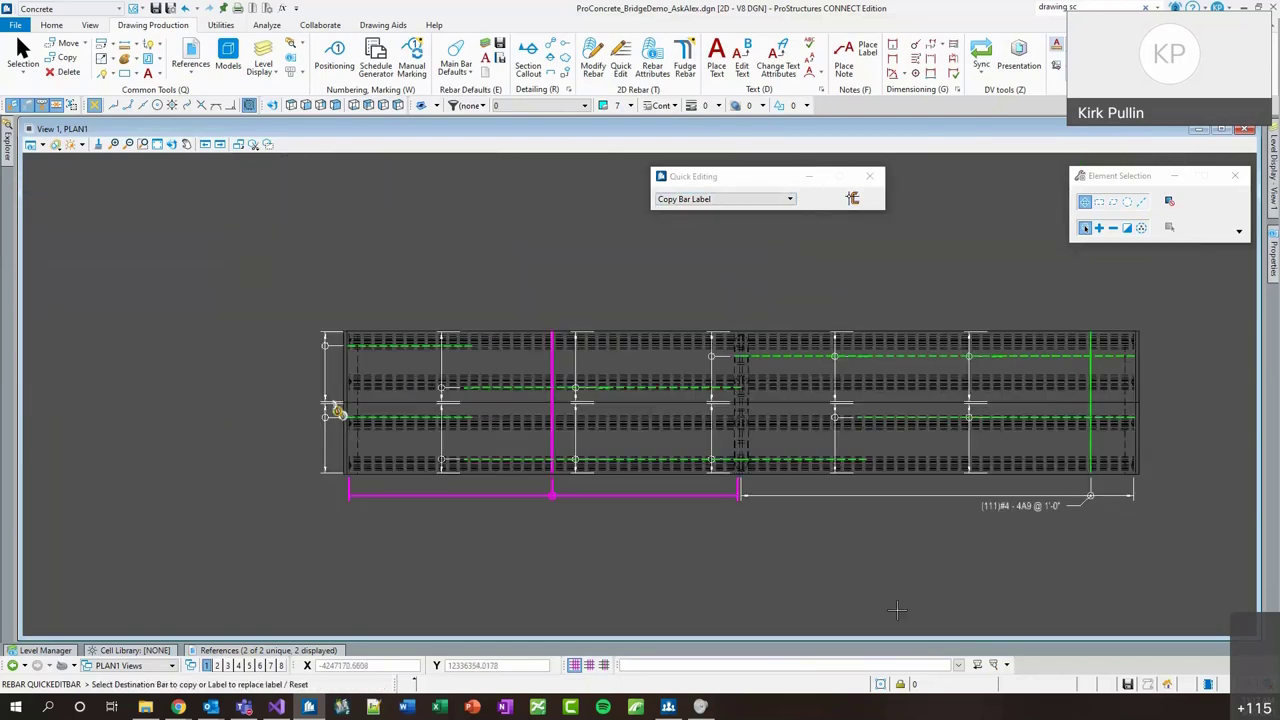
Copy the same bar label onto the lower longitudinal bar range at the slab's left end and finish copying.
{"action": "left_click", "coordinate": [324, 442]}
{"action": "left_click", "coordinate": [279, 458]}
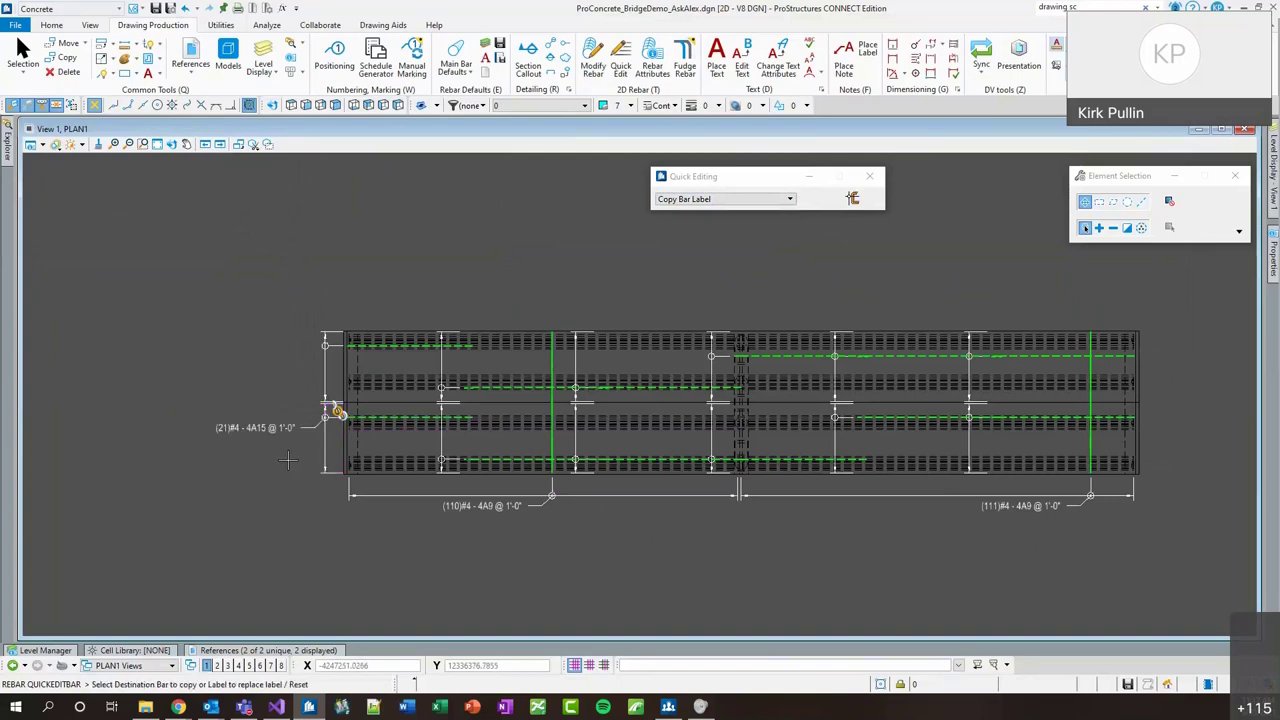
{"action": "scroll", "coordinate": [300, 430], "scroll_direction": "up", "scroll_amount": 2}
{"action": "right_click", "coordinate": [243, 534]}
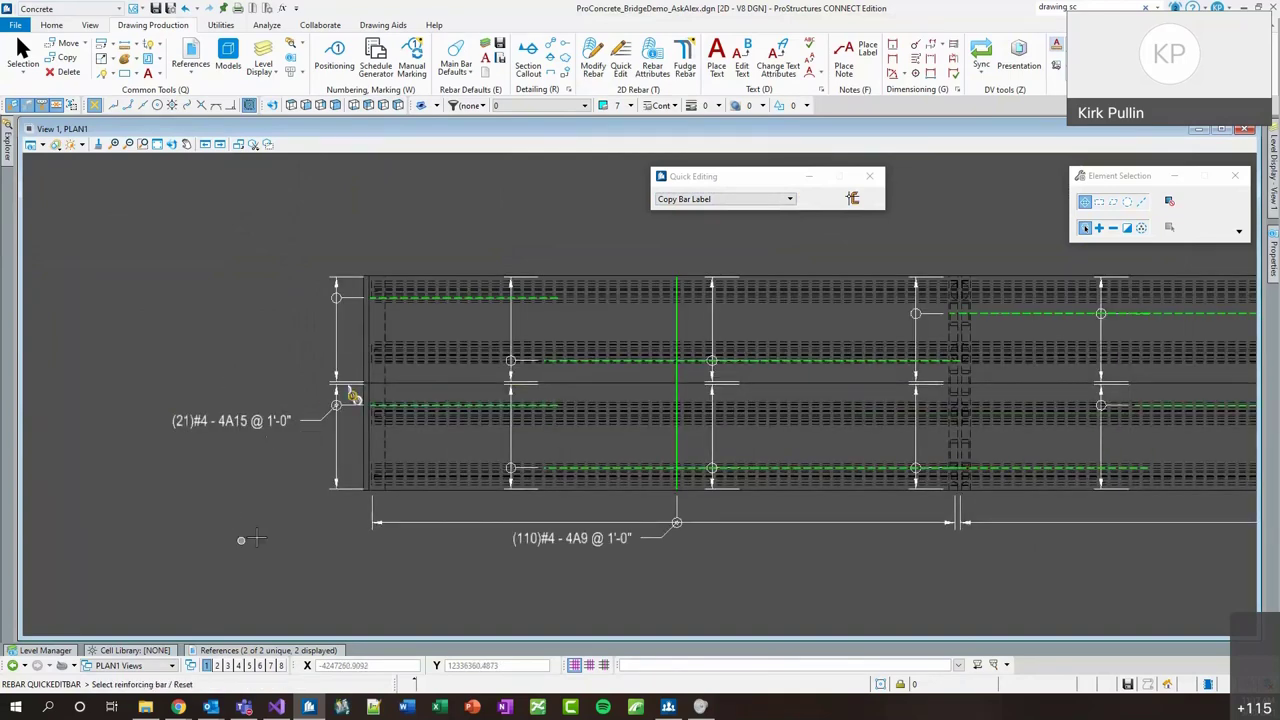
Modify the lower left-end bar label so its leader and text run vertically downward beside the range line.
{"action": "right_click", "coordinate": [206, 406]}
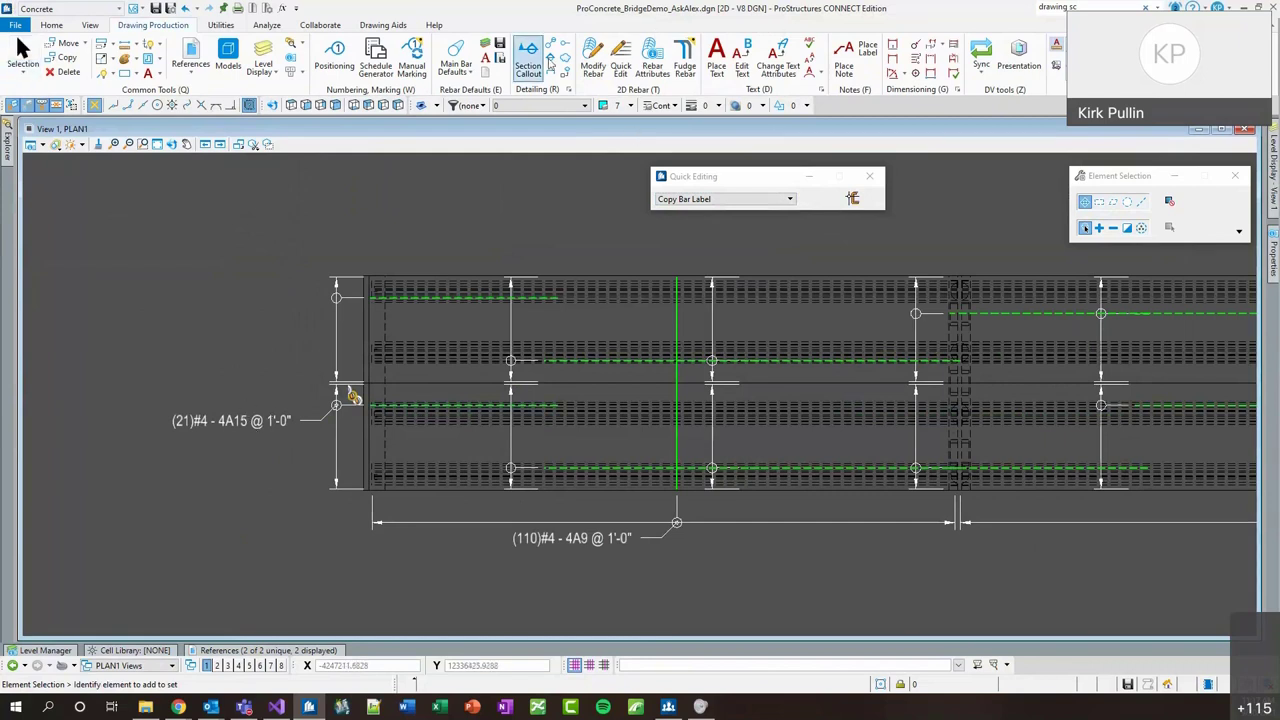
{"action": "left_click", "coordinate": [593, 58]}
{"action": "left_click", "coordinate": [350, 392]}
{"action": "scroll", "coordinate": [409, 306], "scroll_direction": "up", "scroll_amount": 3}
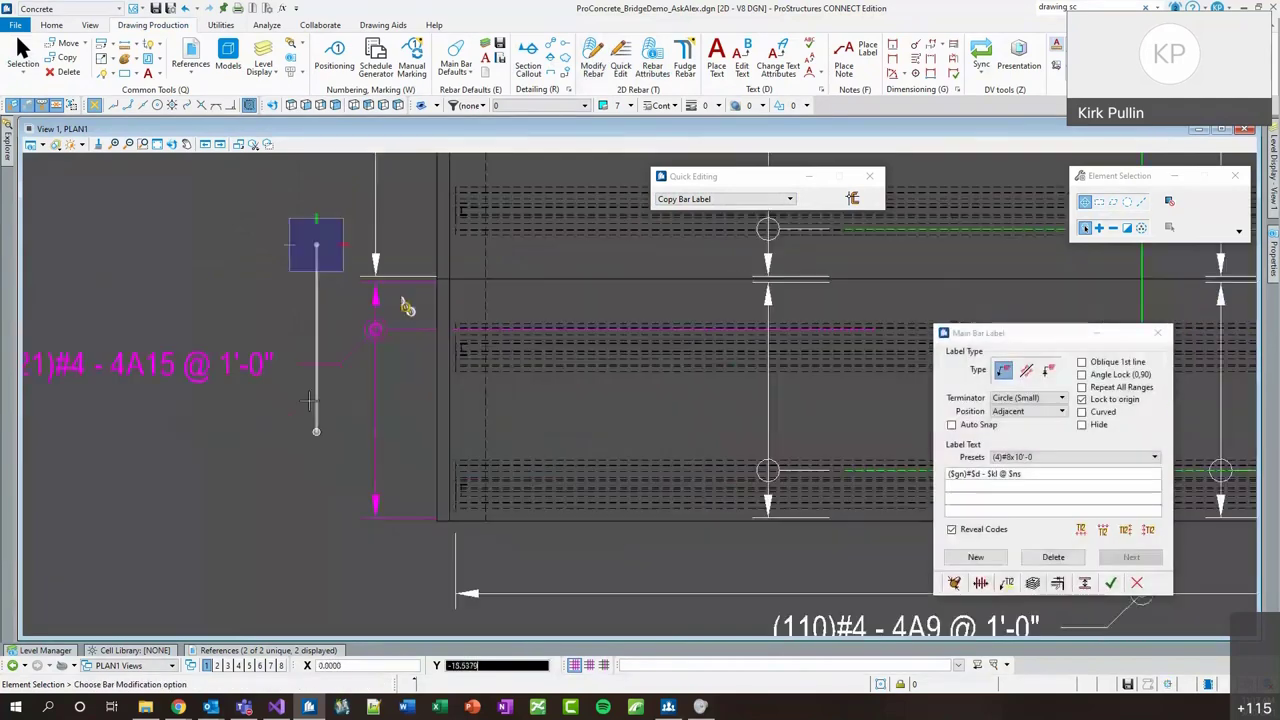
{"action": "scroll", "coordinate": [407, 310], "scroll_direction": "down", "scroll_amount": 3}
{"action": "left_click", "coordinate": [401, 316]}
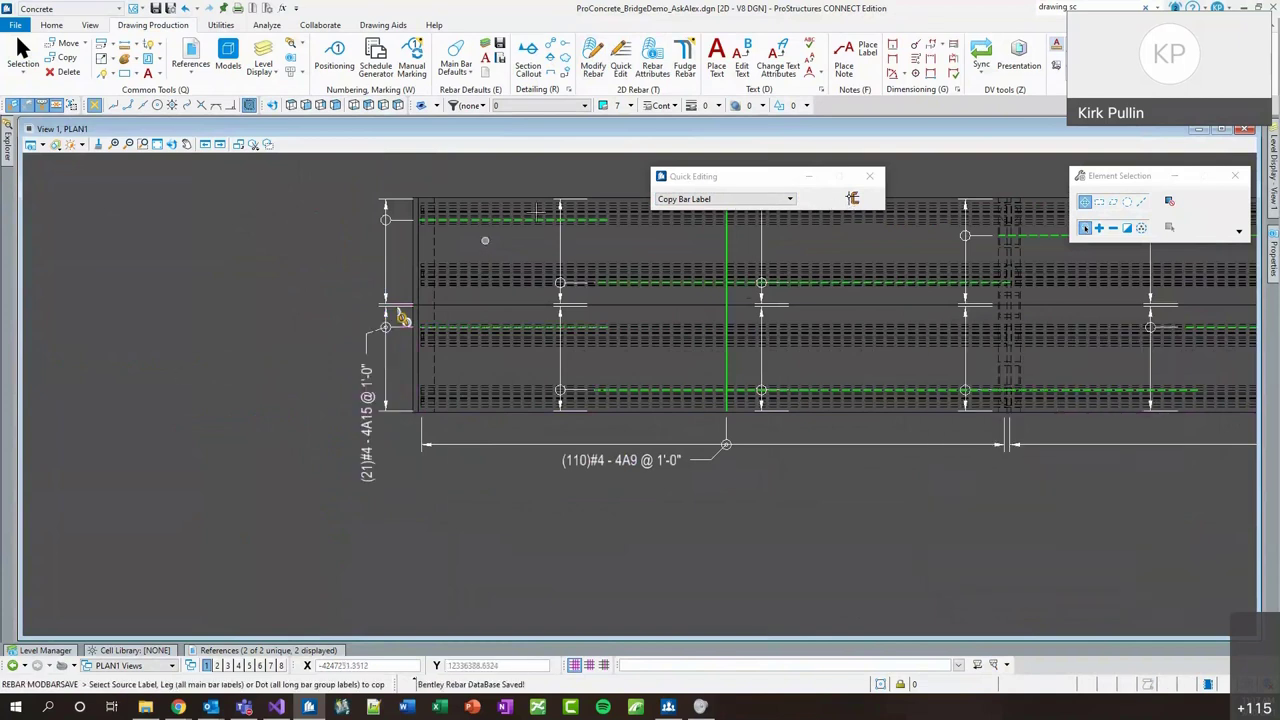
Copy the vertical bar label onto the upper longitudinal bar range at the slab's left end.
{"action": "left_click", "coordinate": [852, 199]}
{"action": "left_click", "coordinate": [368, 430]}
{"action": "left_click", "coordinate": [284, 271]}
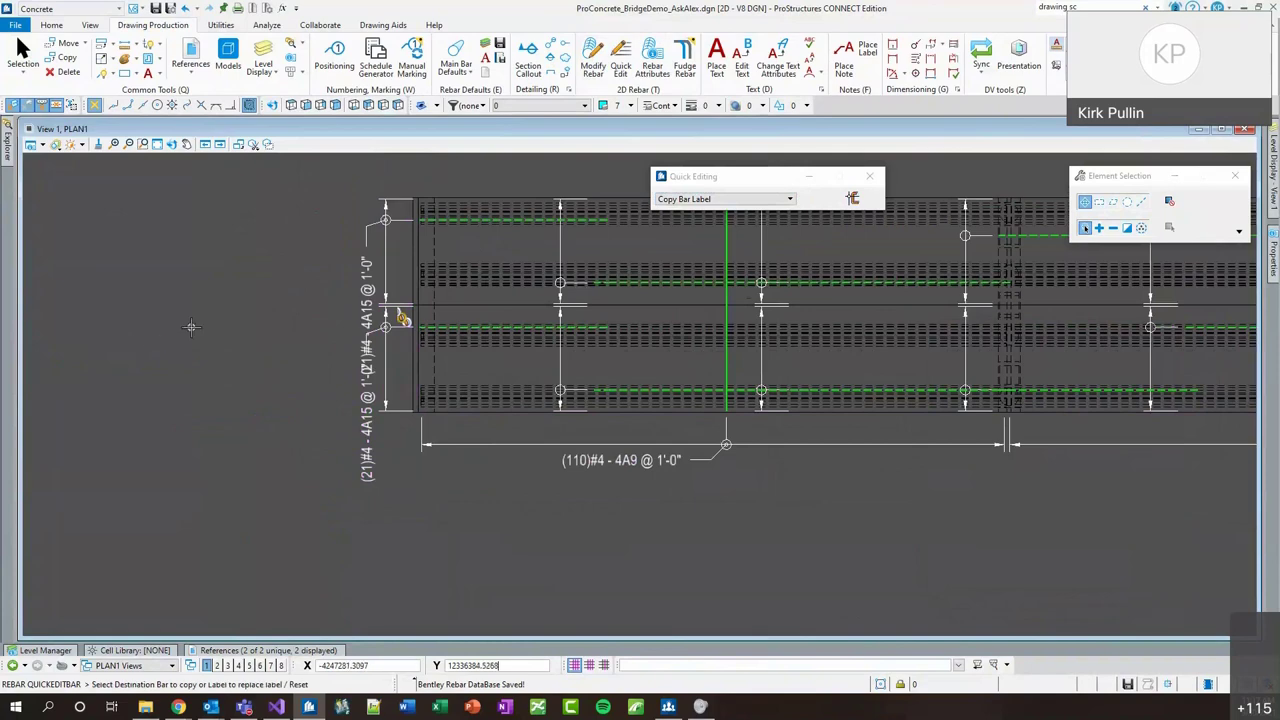
{"action": "scroll", "coordinate": [178, 319], "scroll_direction": "down", "scroll_amount": 2}
{"action": "scroll", "coordinate": [431, 269], "scroll_direction": "up", "scroll_amount": 2}
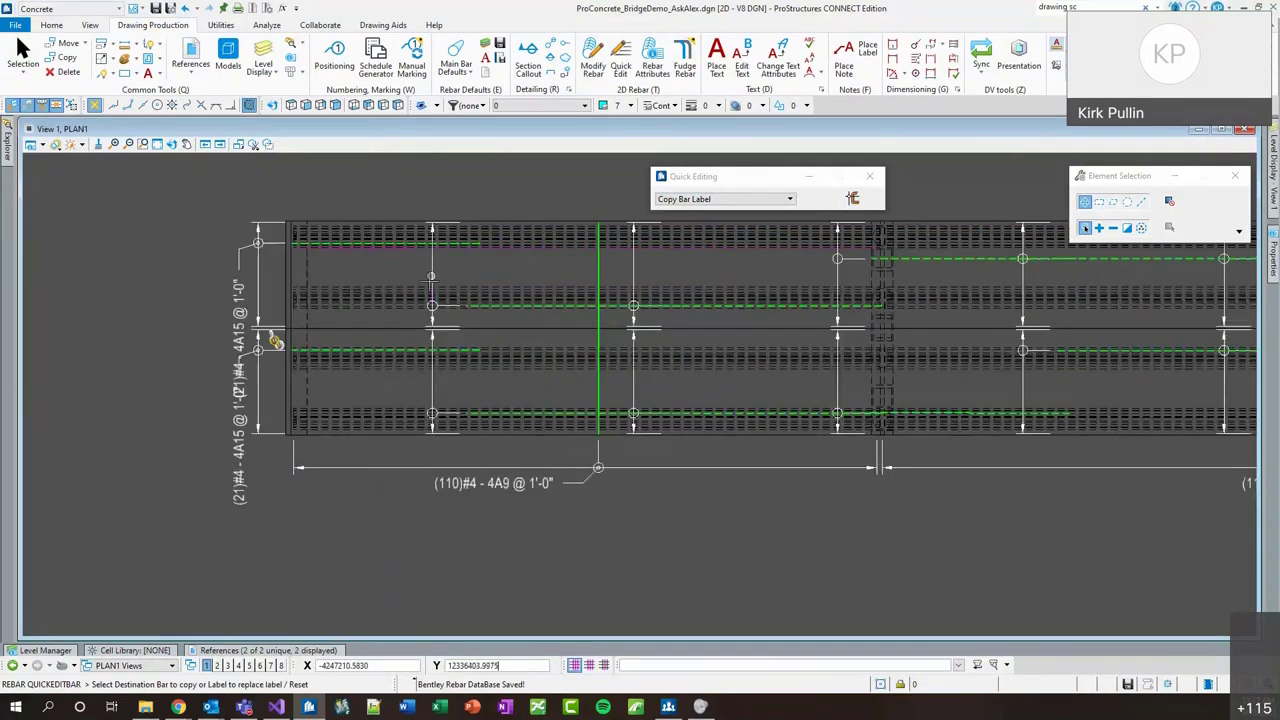
{"action": "left_click", "coordinate": [478, 457]}
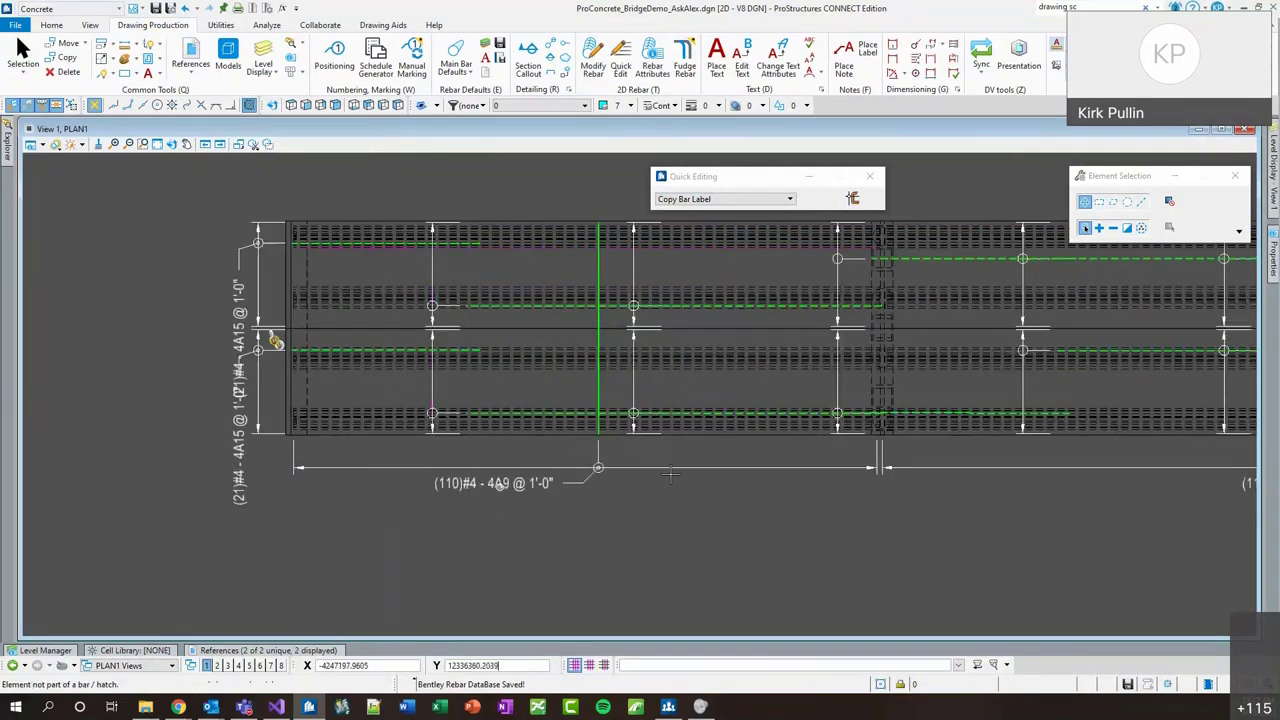
{"action": "scroll", "coordinate": [662, 405], "scroll_direction": "down", "scroll_amount": 2}
{"action": "scroll", "coordinate": [350, 372], "scroll_direction": "up", "scroll_amount": 4}
{"action": "key", "text": "Escape"}
Move the upper left-end label text outward from the slab, clear of the lower label.
{"action": "left_click", "coordinate": [310, 394]}
{"action": "middle_click_drag", "start_coordinate": [378, 448], "coordinate": [395, 388]}
{"action": "scroll", "coordinate": [316, 397], "scroll_direction": "up", "scroll_amount": 1}
{"action": "scroll", "coordinate": [306, 362], "scroll_direction": "down", "scroll_amount": 1}
{"action": "scroll", "coordinate": [306, 362], "scroll_direction": "up", "scroll_amount": 1}
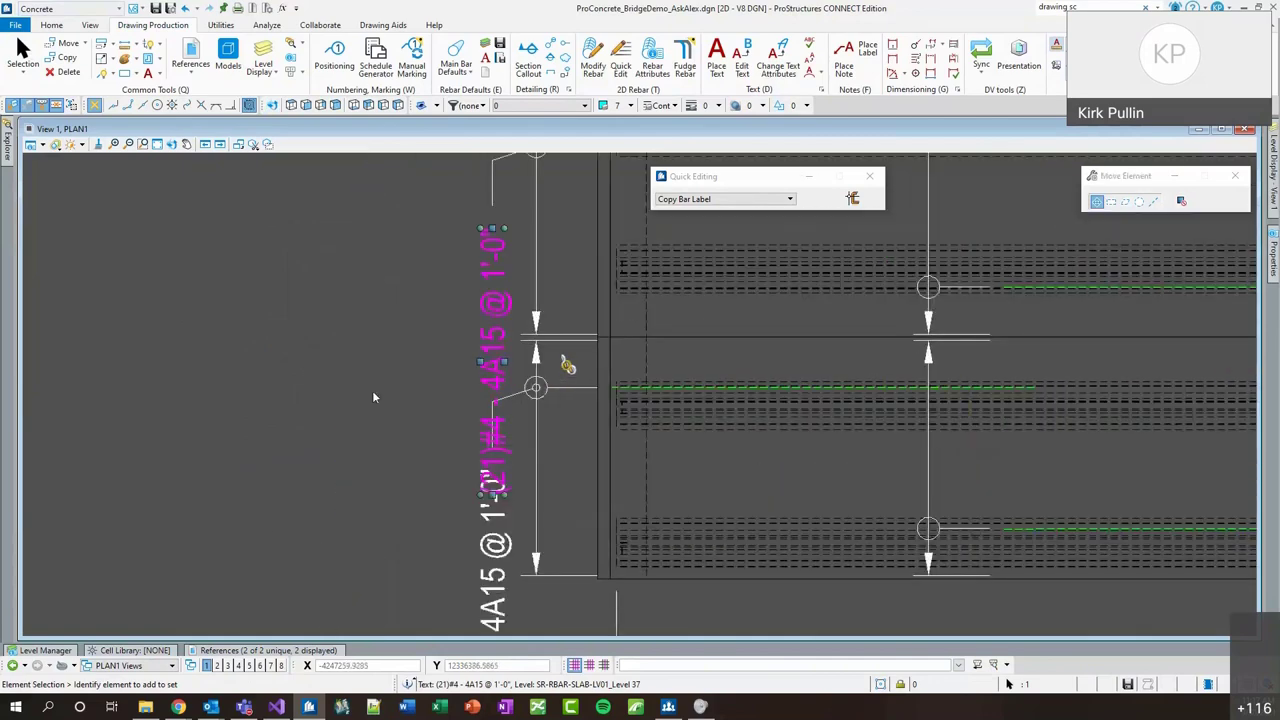
{"action": "left_click", "coordinate": [505, 222]}
{"action": "left_click", "coordinate": [462, 224]}
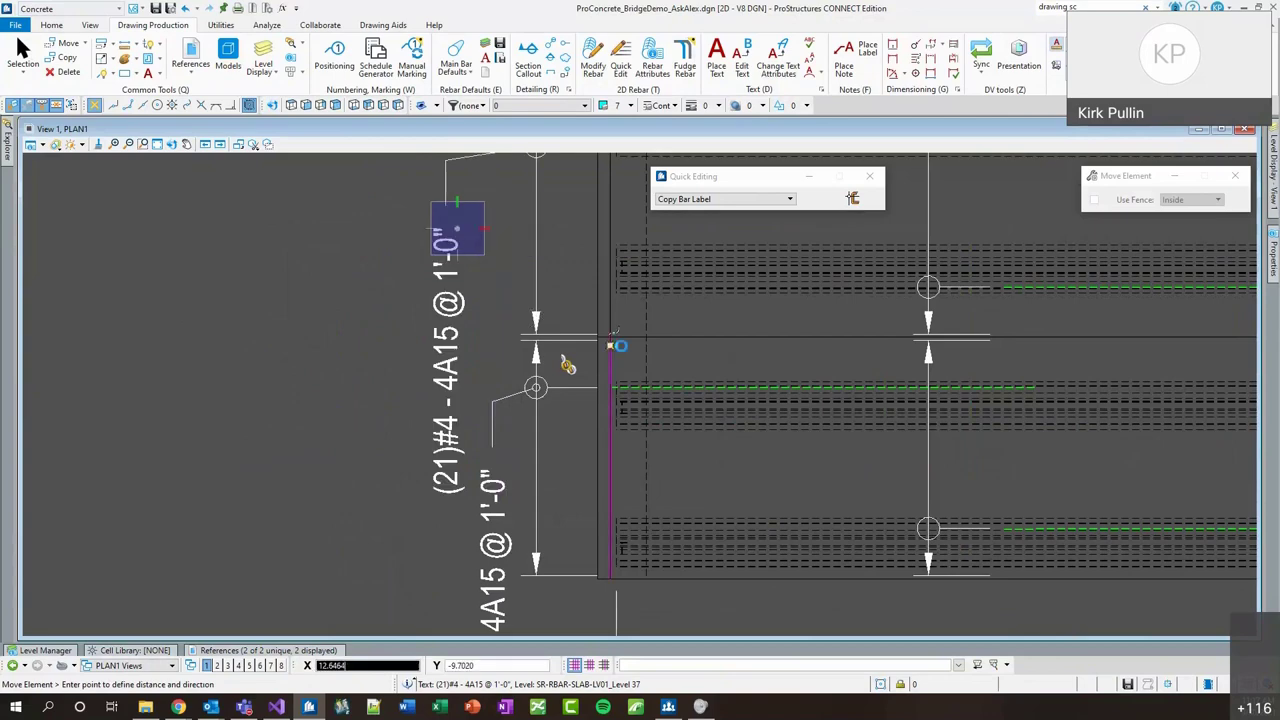
{"action": "key", "text": "Escape"}
Try to reposition the upper left-end label text above its range circle and back alongside its range line.
{"action": "scroll", "coordinate": [503, 453], "scroll_direction": "down", "scroll_amount": 5}
{"action": "scroll", "coordinate": [503, 453], "scroll_direction": "up", "scroll_amount": 3}
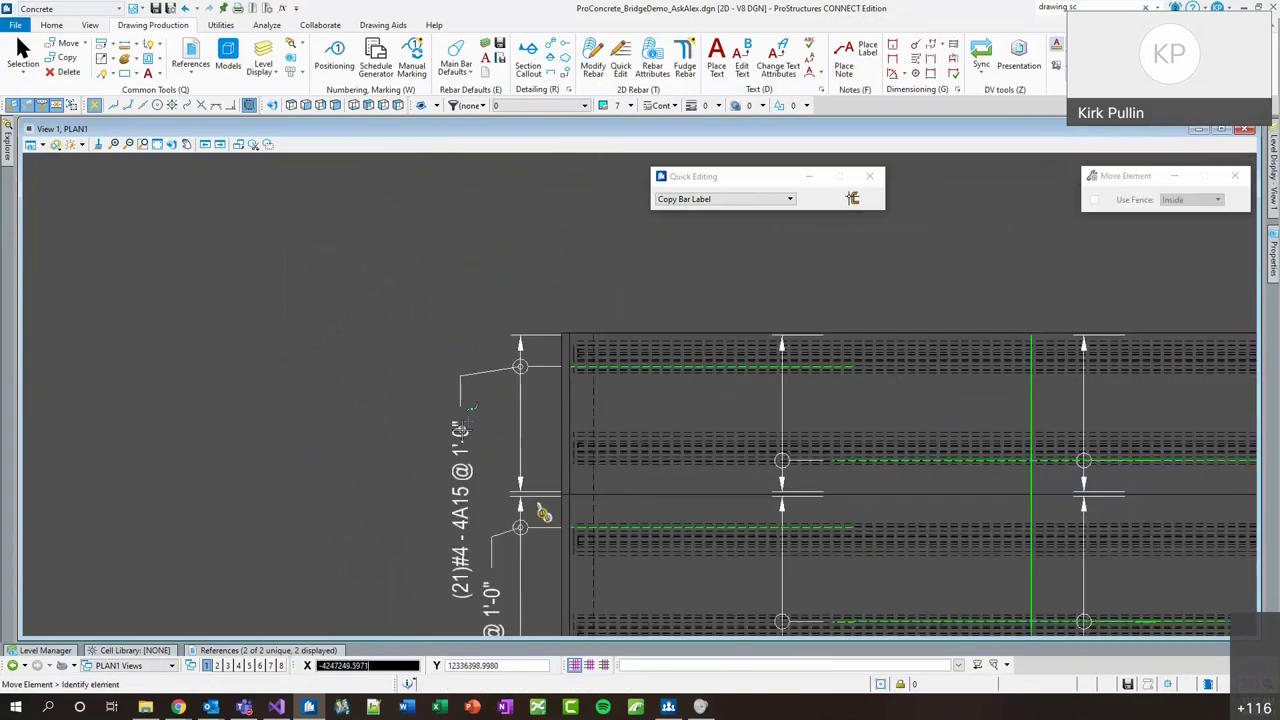
{"action": "left_click", "coordinate": [463, 428]}
{"action": "left_click", "coordinate": [521, 366]}
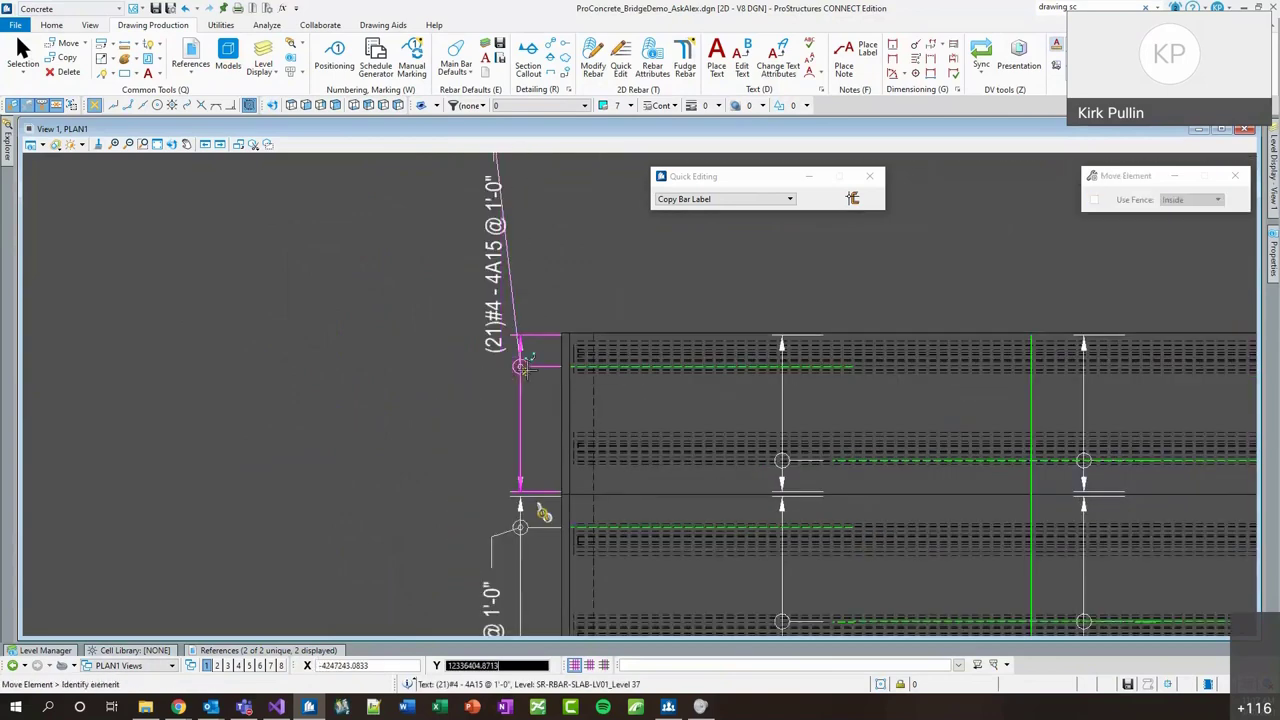
{"action": "scroll", "coordinate": [505, 430], "scroll_direction": "down", "scroll_amount": 2}
{"action": "key", "text": "Escape"}
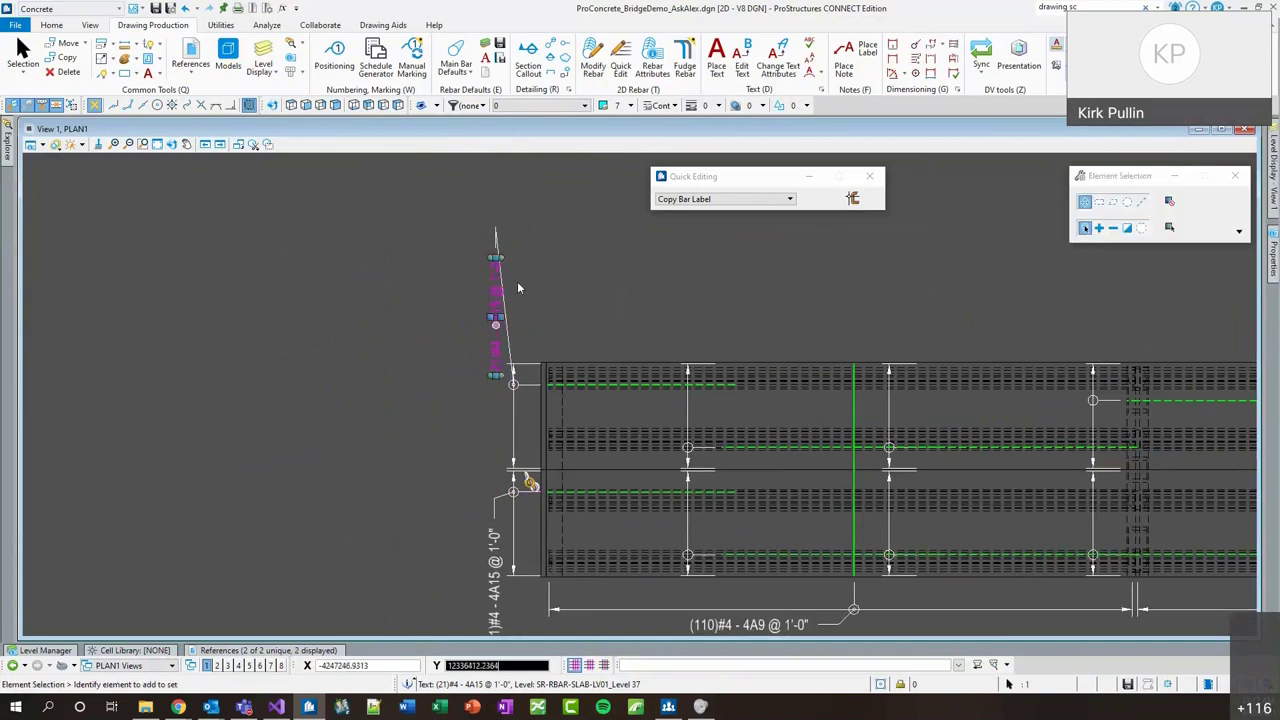
{"action": "left_click_drag", "start_coordinate": [497, 310], "coordinate": [490, 432]}
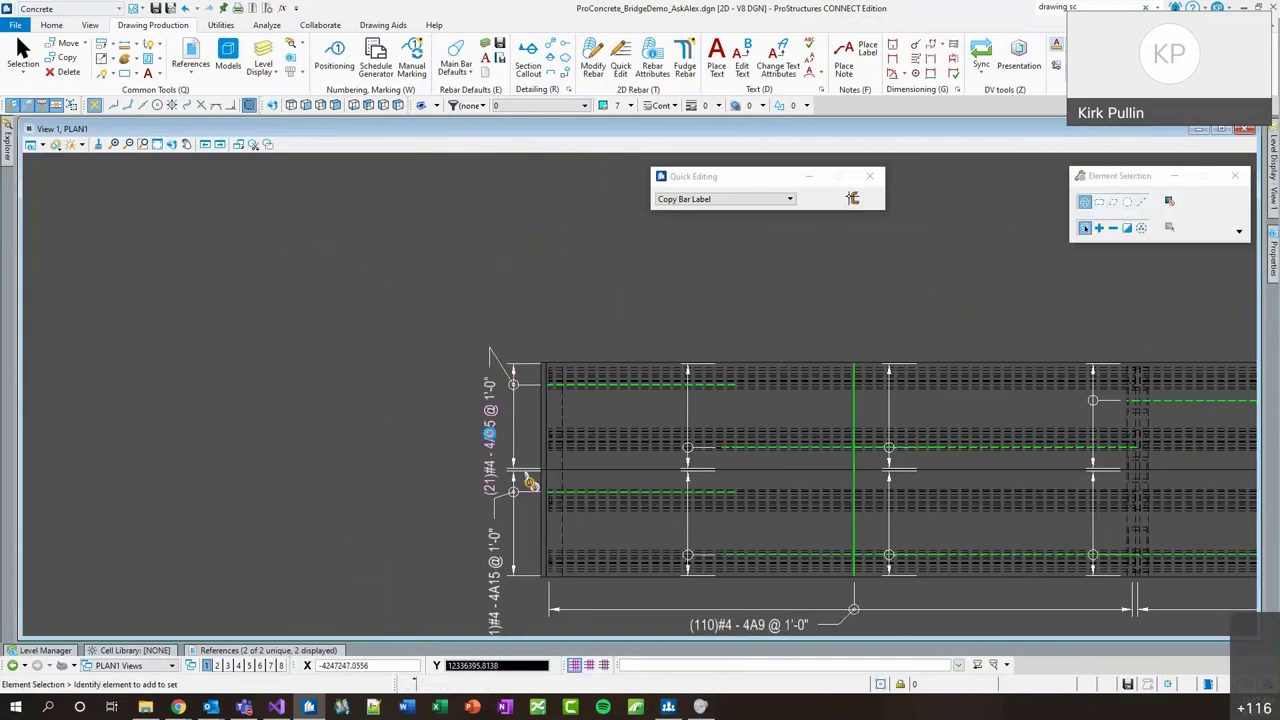
Redraw the upper left-end bar label from its range circle so the leader and text run vertically upward.
{"action": "double_click", "coordinate": [490, 432]}
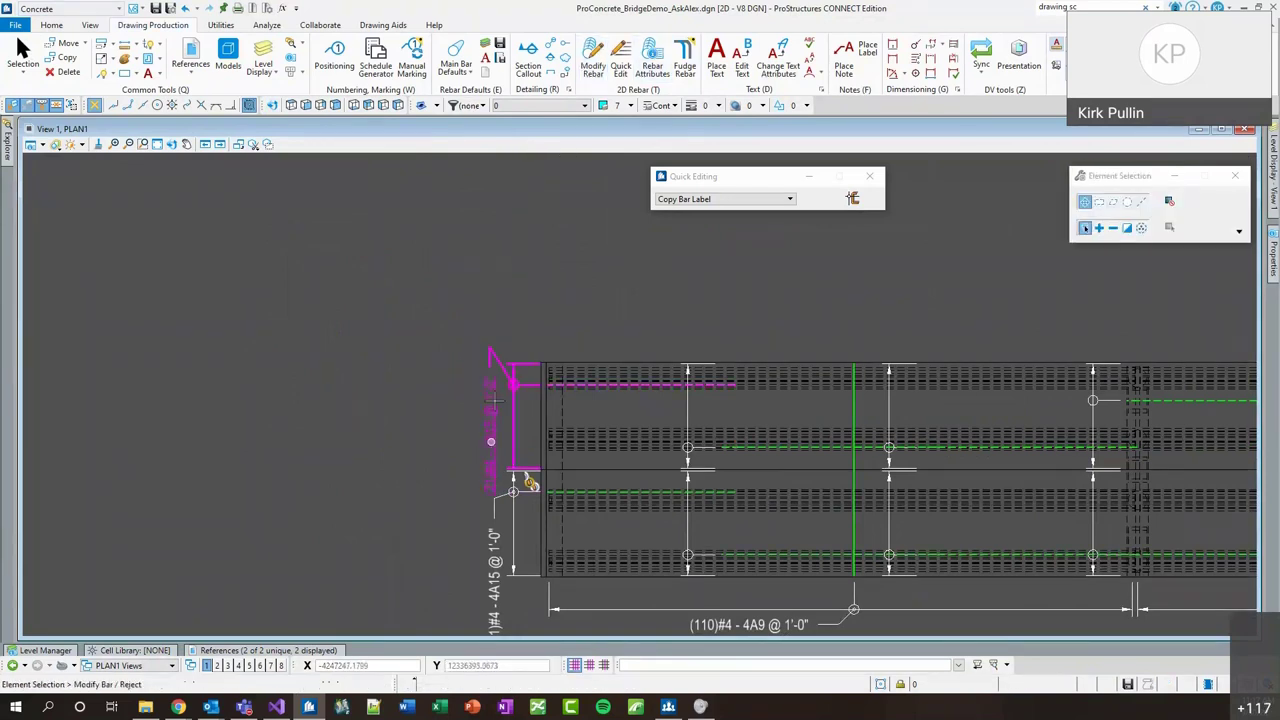
{"action": "left_click", "coordinate": [547, 271]}
{"action": "scroll", "coordinate": [535, 385], "scroll_direction": "up", "scroll_amount": 3}
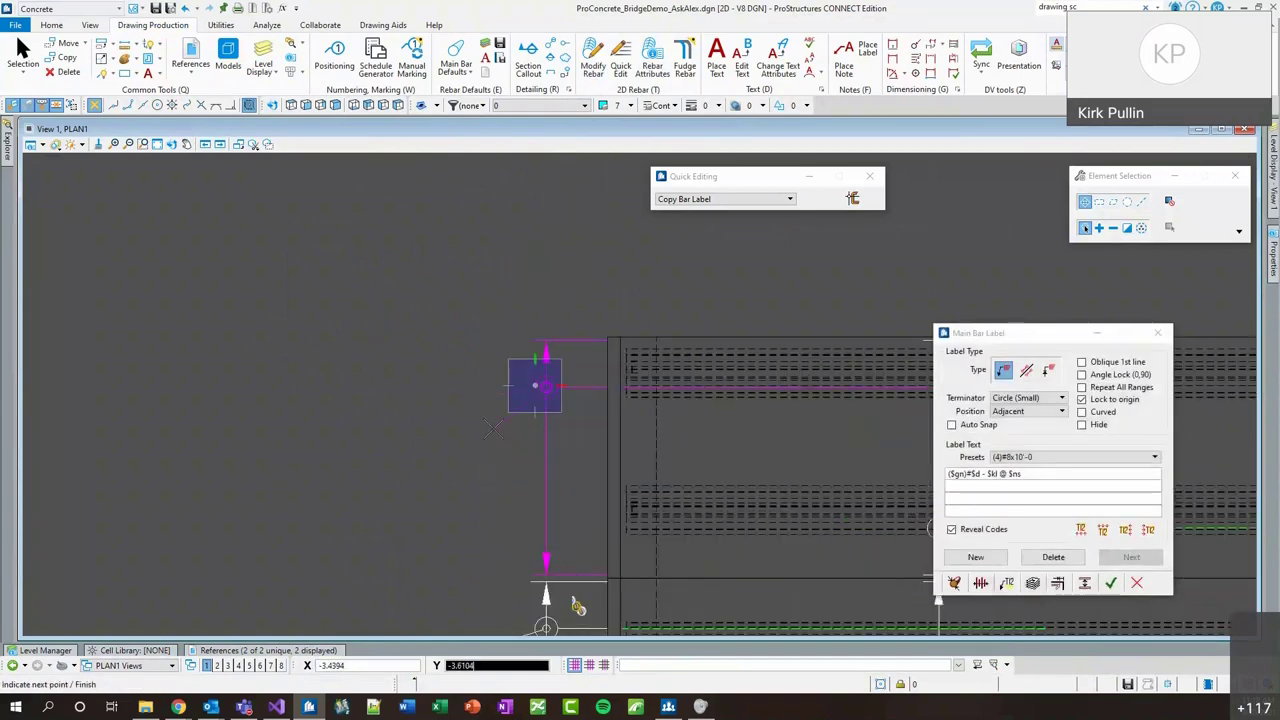
{"action": "left_click", "coordinate": [535, 385]}
{"action": "scroll", "coordinate": [510, 400], "scroll_direction": "down", "scroll_amount": 2}
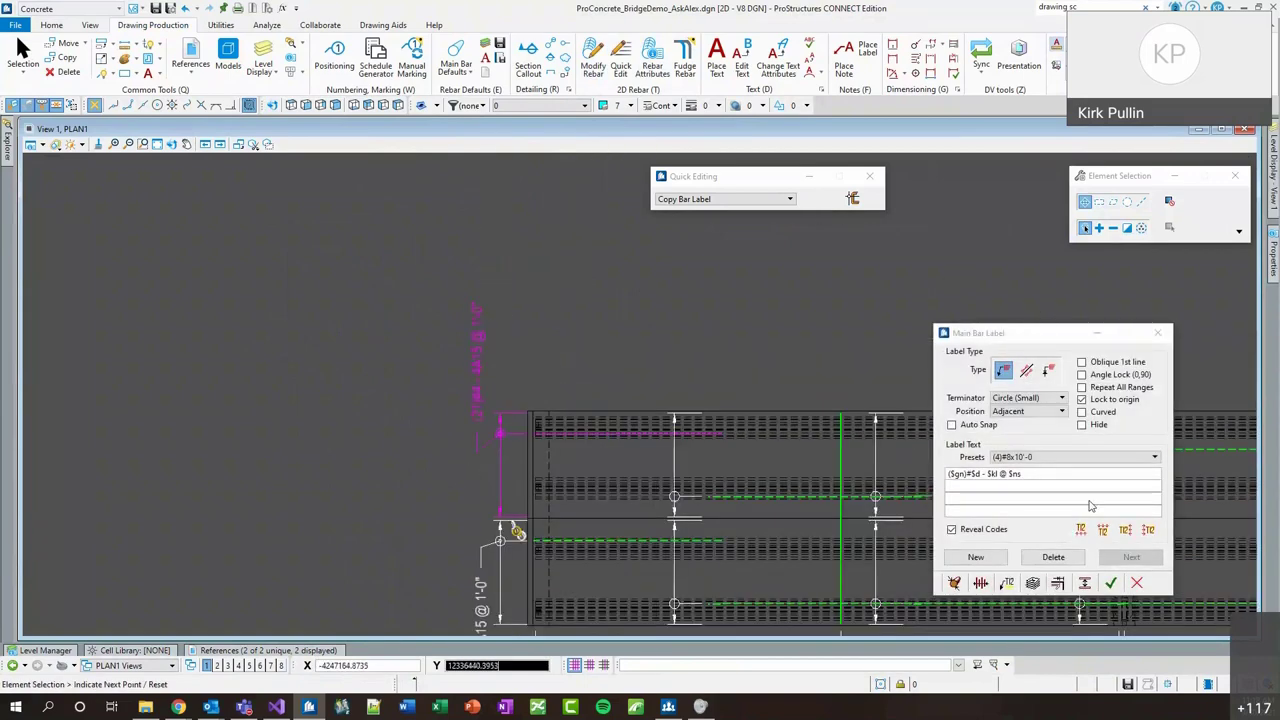
{"action": "left_click", "coordinate": [1110, 582]}
Open the right span's transverse bar label for modification and examine the available bar and label attribute options.
{"action": "scroll", "coordinate": [351, 337], "scroll_direction": "down", "scroll_amount": 3}
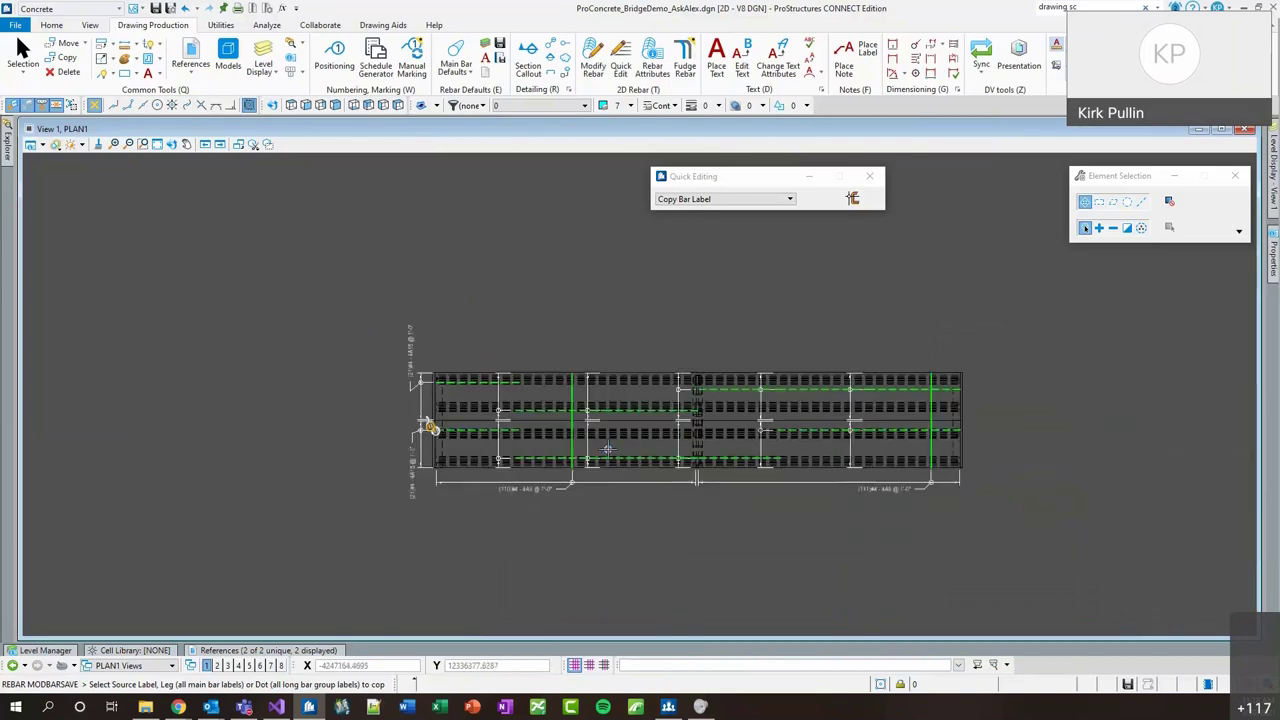
{"action": "scroll", "coordinate": [937, 506], "scroll_direction": "up", "scroll_amount": 3}
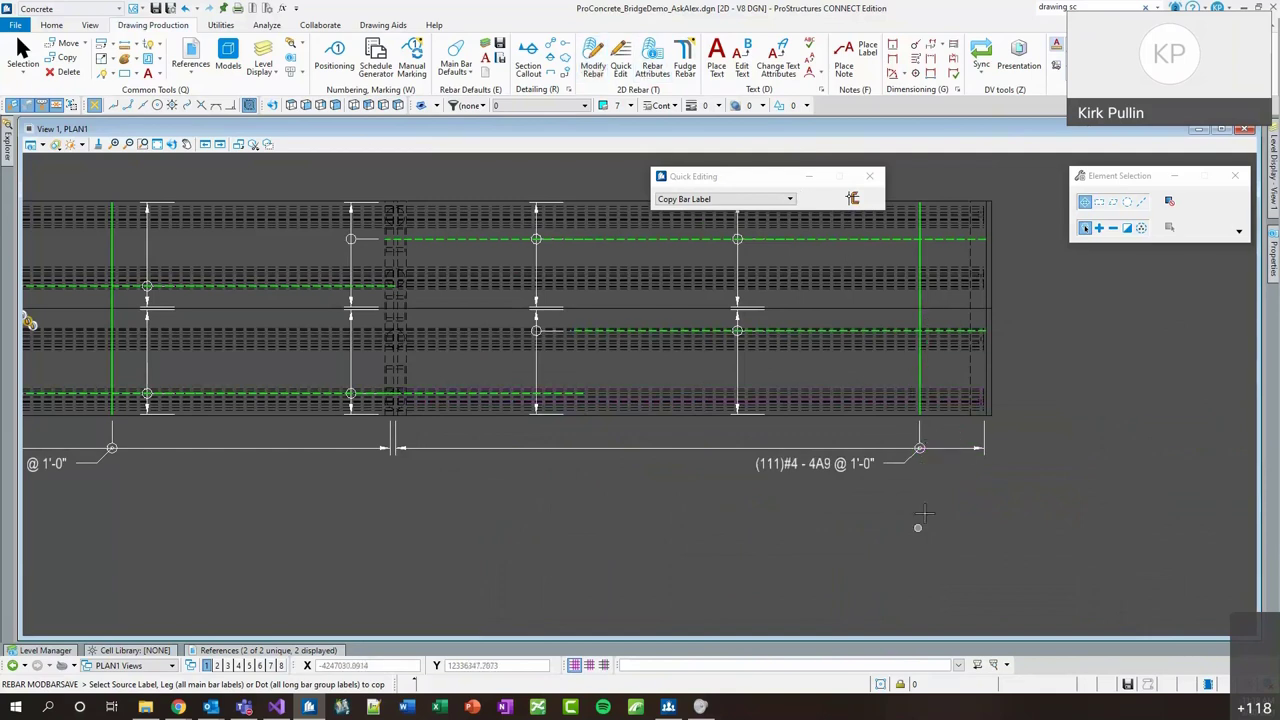
{"action": "left_click", "coordinate": [912, 466]}
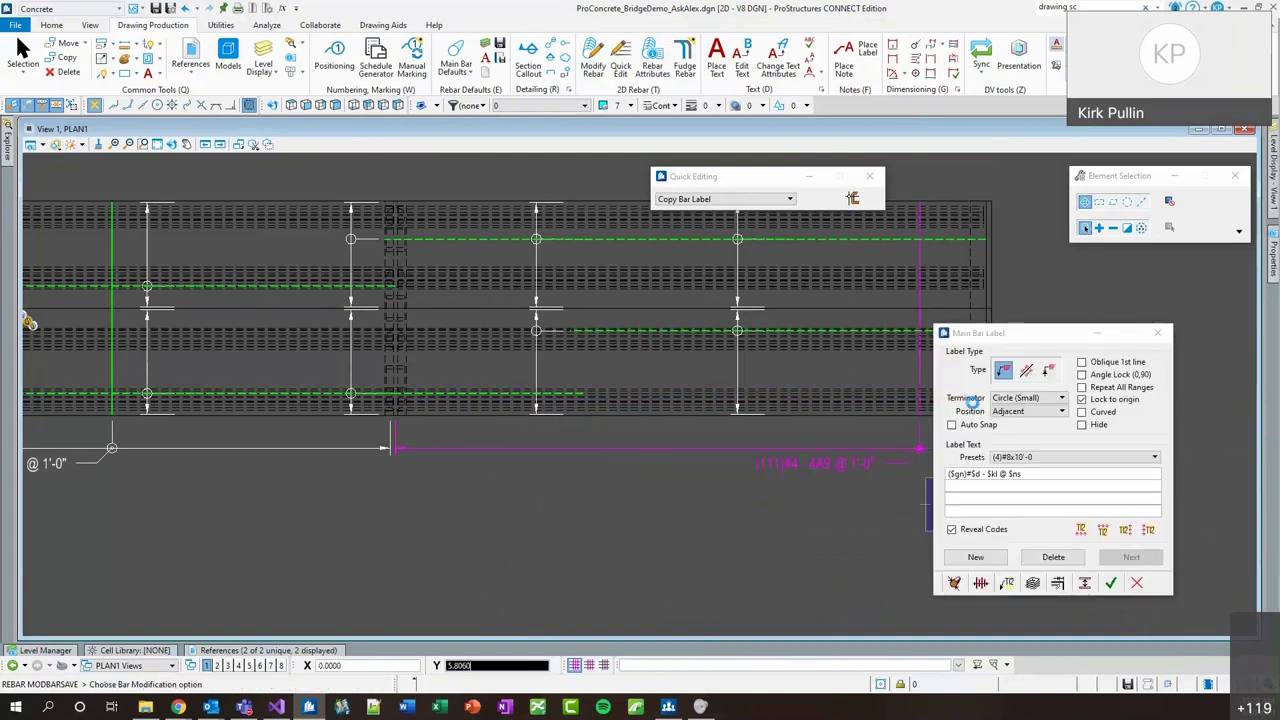
{"action": "left_click_drag", "start_coordinate": [990, 338], "coordinate": [1052, 284]}
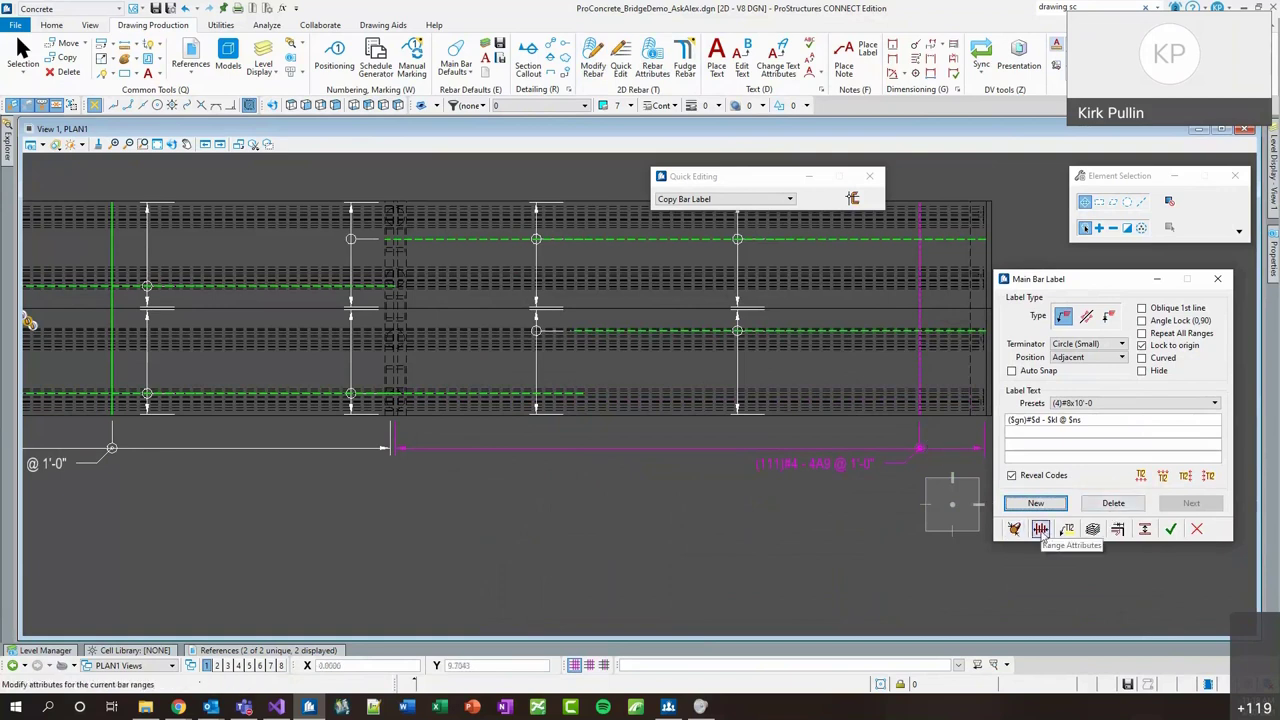
{"action": "mouse_move", "coordinate": [1078, 282]}
{"action": "left_mouse_down"}
{"action": "mouse_move", "coordinate": [1074, 318]}
{"action": "mouse_move", "coordinate": [1088, 272]}
{"action": "left_mouse_up"}
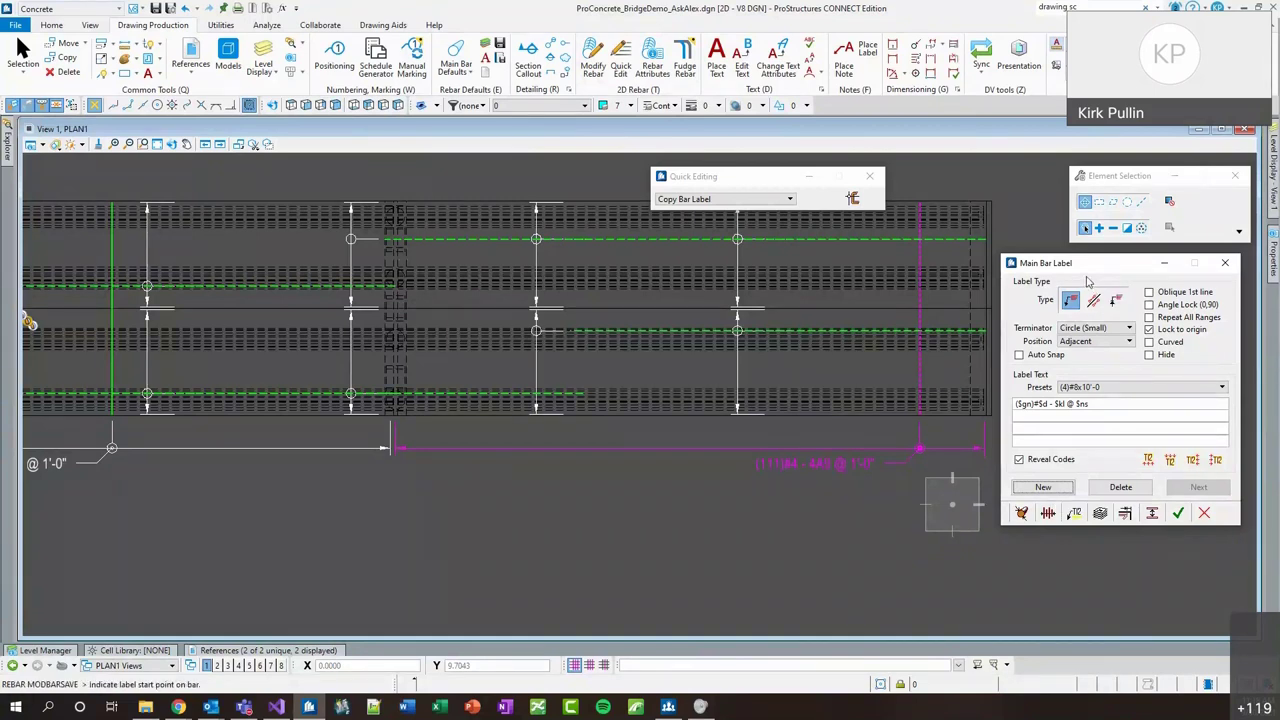
{"action": "mouse_move", "coordinate": [1075, 265]}
{"action": "left_mouse_down"}
{"action": "mouse_move", "coordinate": [1051, 281]}
{"action": "mouse_move", "coordinate": [1038, 256]}
{"action": "mouse_move", "coordinate": [1013, 283]}
{"action": "mouse_move", "coordinate": [1029, 287]}
{"action": "mouse_move", "coordinate": [1003, 286]}
{"action": "left_mouse_up"}
{"action": "scroll", "coordinate": [777, 491], "scroll_direction": "down", "scroll_amount": 1}
{"action": "scroll", "coordinate": [834, 534], "scroll_direction": "up", "scroll_amount": 2}
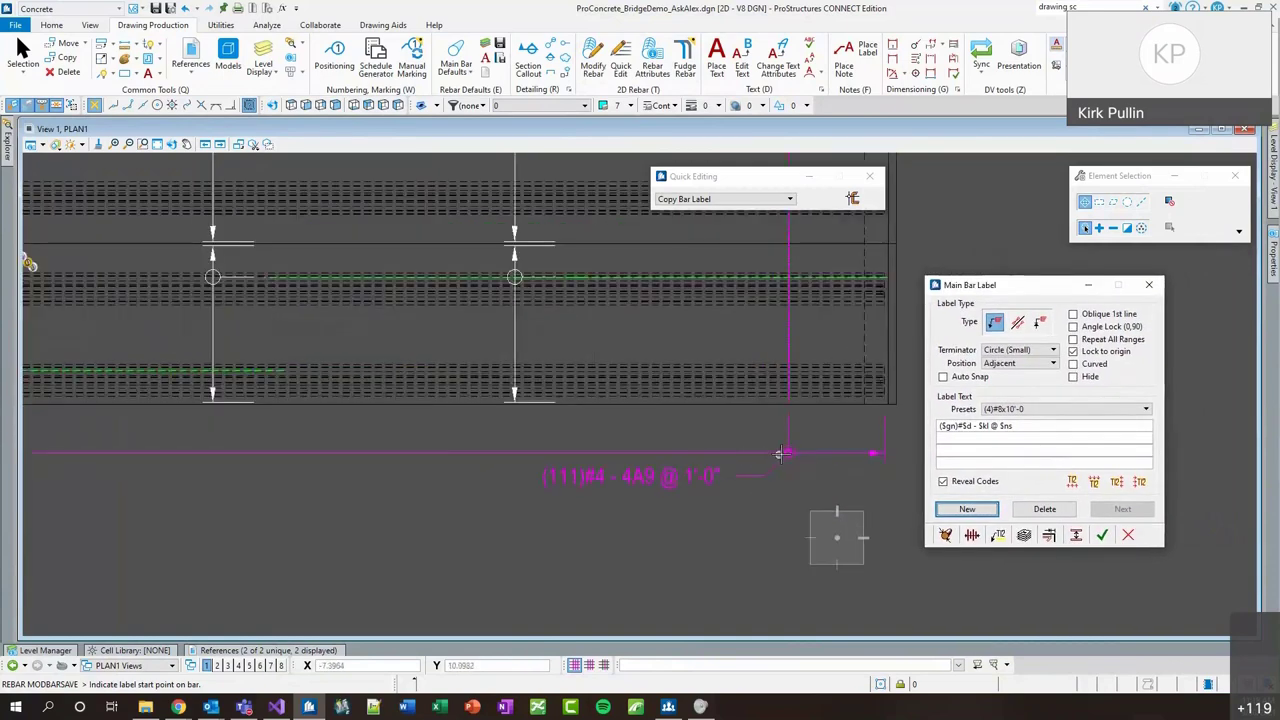
{"action": "left_click", "coordinate": [948, 536]}
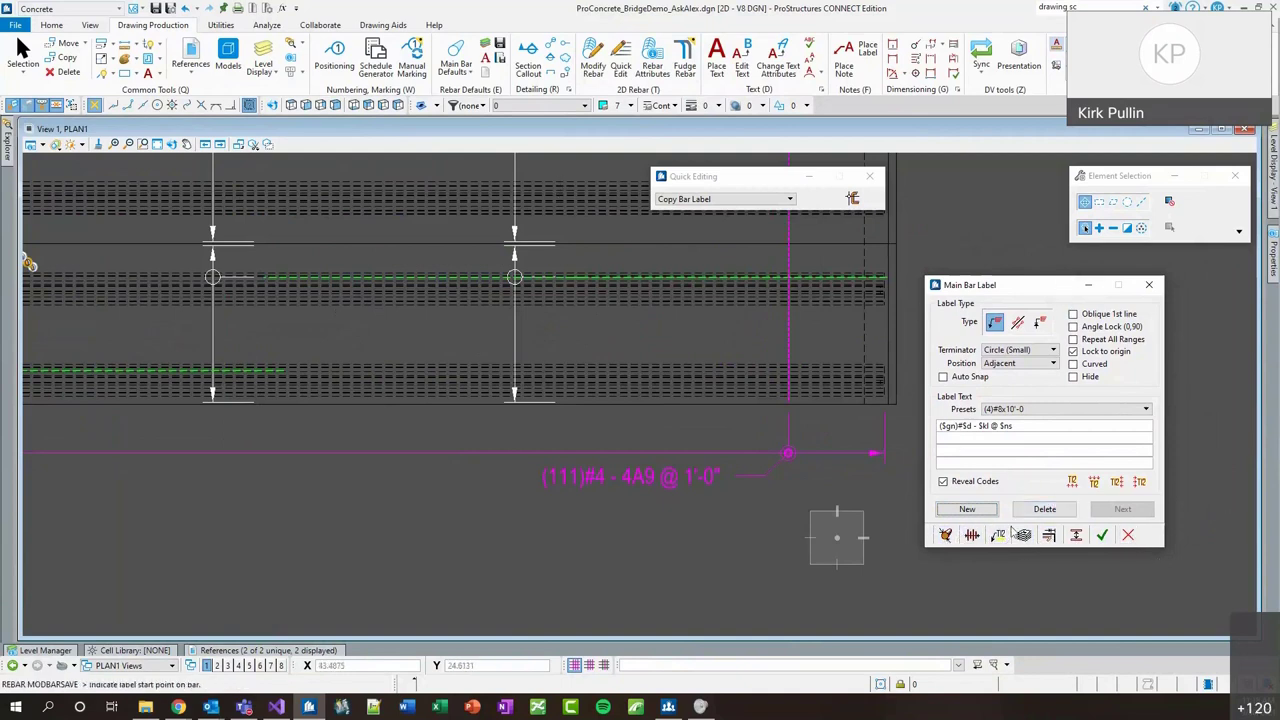
Open the range display settings for the right span's transverse bars and try Detail All Bars on and off.
{"action": "left_click", "coordinate": [1075, 535]}
{"action": "scroll", "coordinate": [795, 419], "scroll_direction": "down", "scroll_amount": 4}
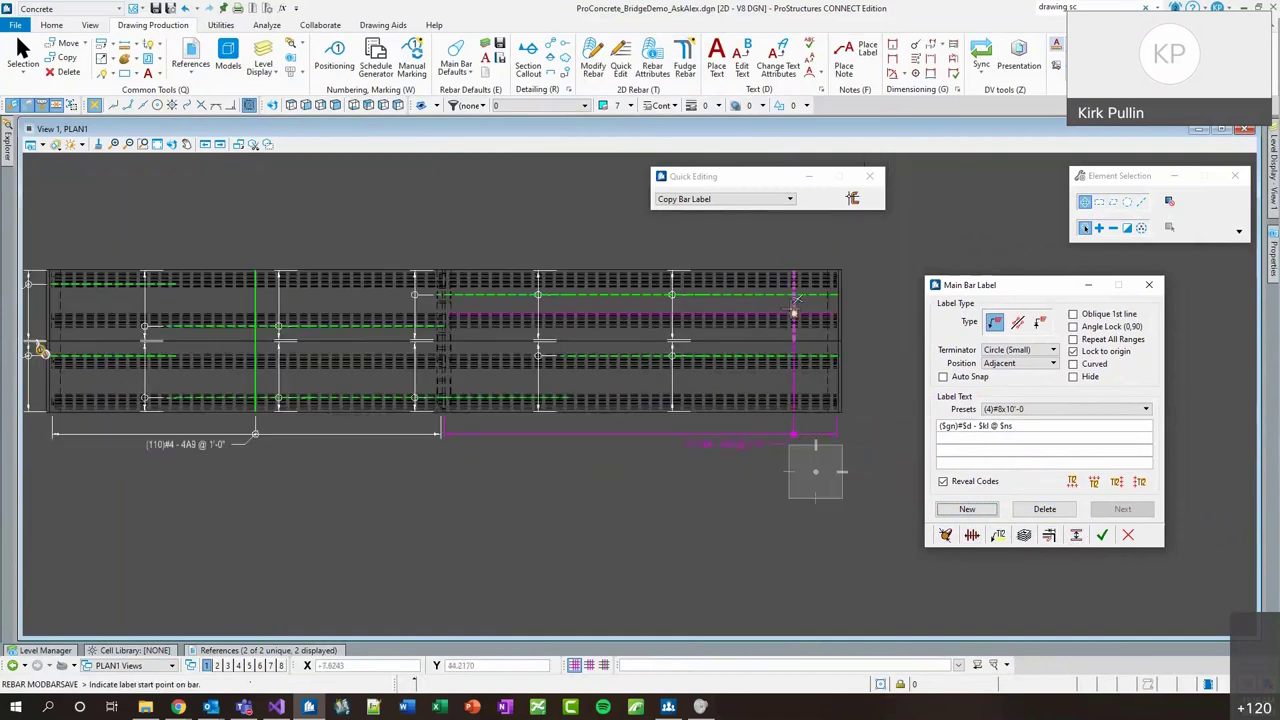
{"action": "left_click", "coordinate": [1075, 535]}
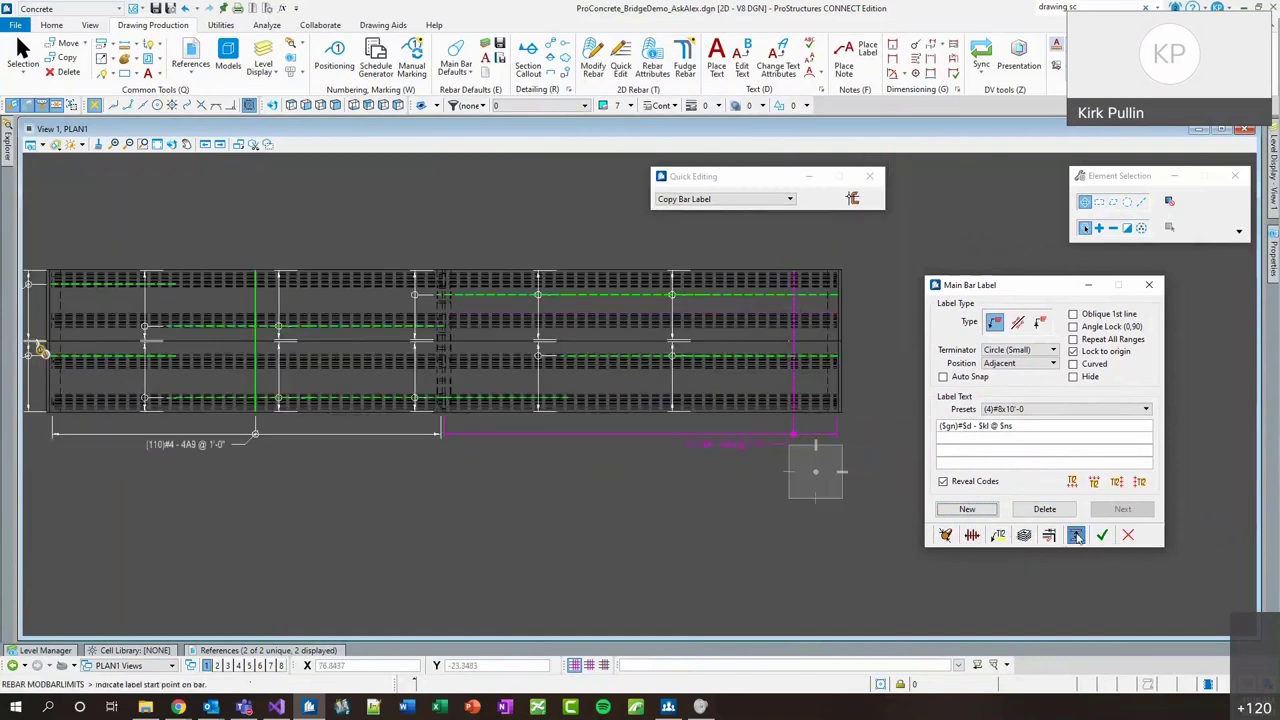
{"action": "mouse_move", "coordinate": [675, 258]}
{"action": "left_mouse_down"}
{"action": "mouse_move", "coordinate": [1022, 316]}
{"action": "mouse_move", "coordinate": [1003, 325]}
{"action": "left_mouse_up"}
{"action": "scroll", "coordinate": [698, 275], "scroll_direction": "up", "scroll_amount": 2}
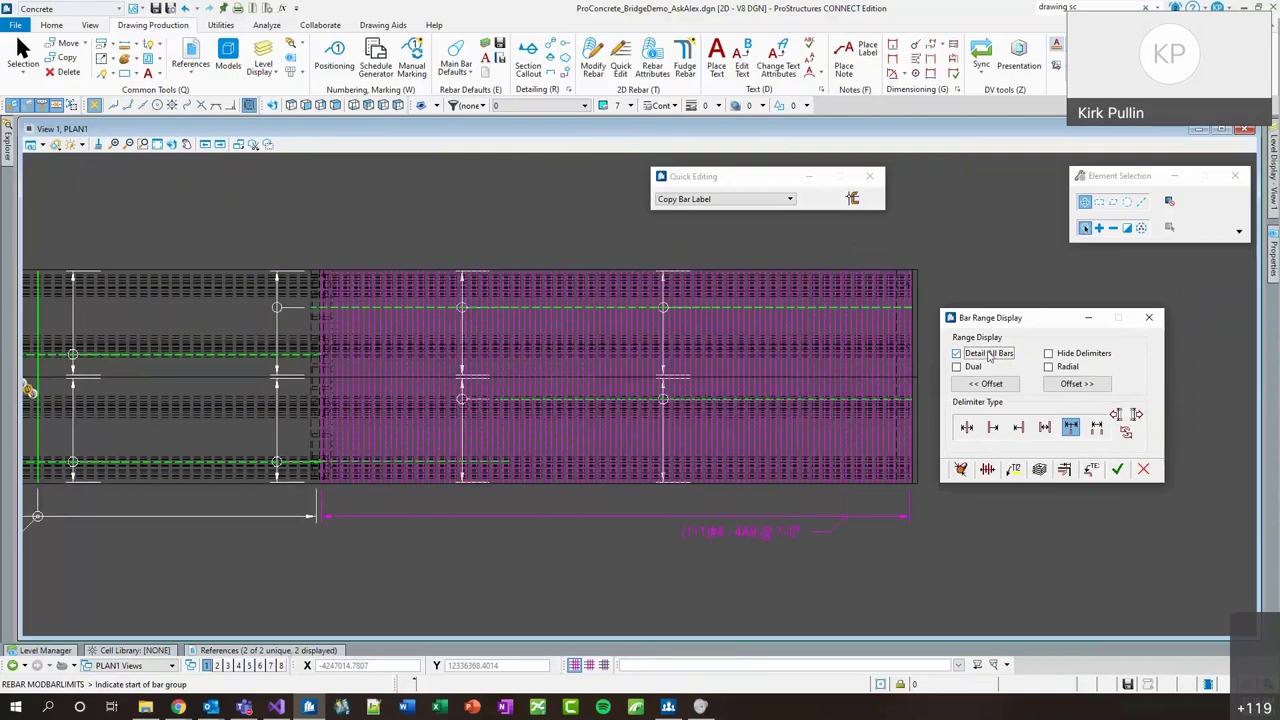
{"action": "left_click", "coordinate": [990, 356]}
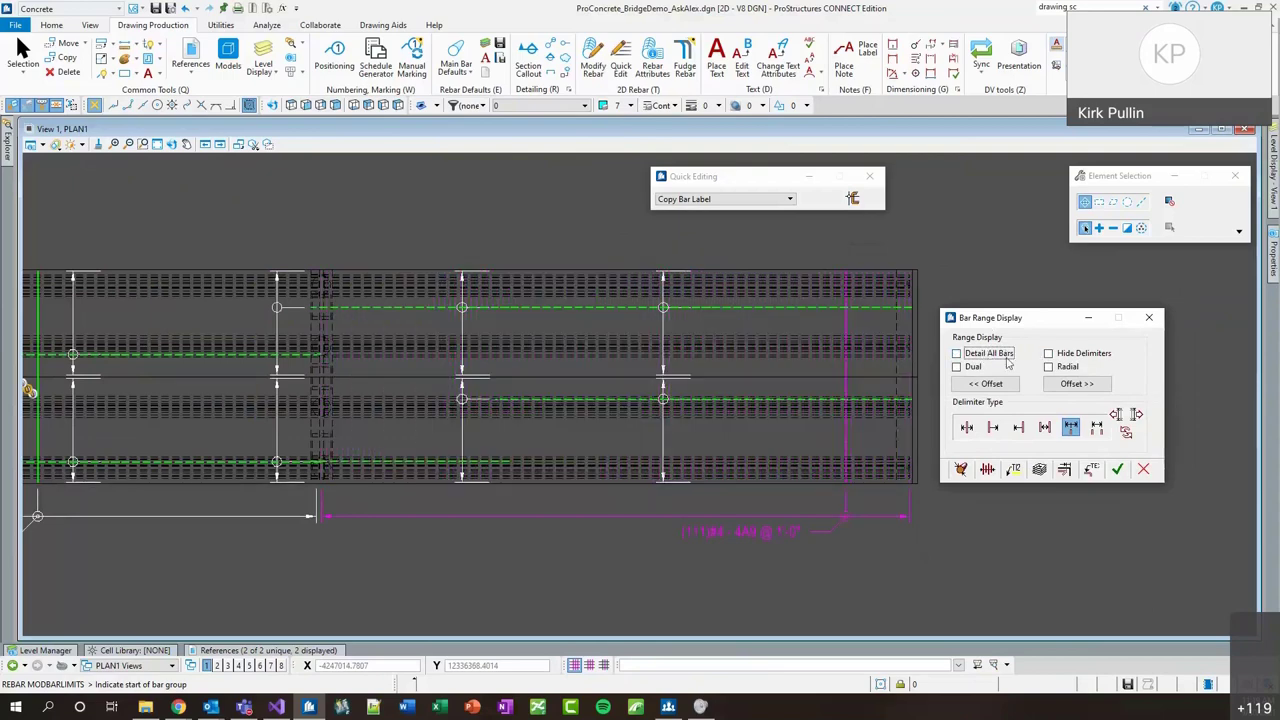
Try Hide Delimiters, and show the right span's transverse bar range as Dual with the External Dual Bar Delimiter.
{"action": "left_click", "coordinate": [1078, 356]}
{"action": "left_click", "coordinate": [956, 368]}
{"action": "left_click", "coordinate": [1097, 427]}
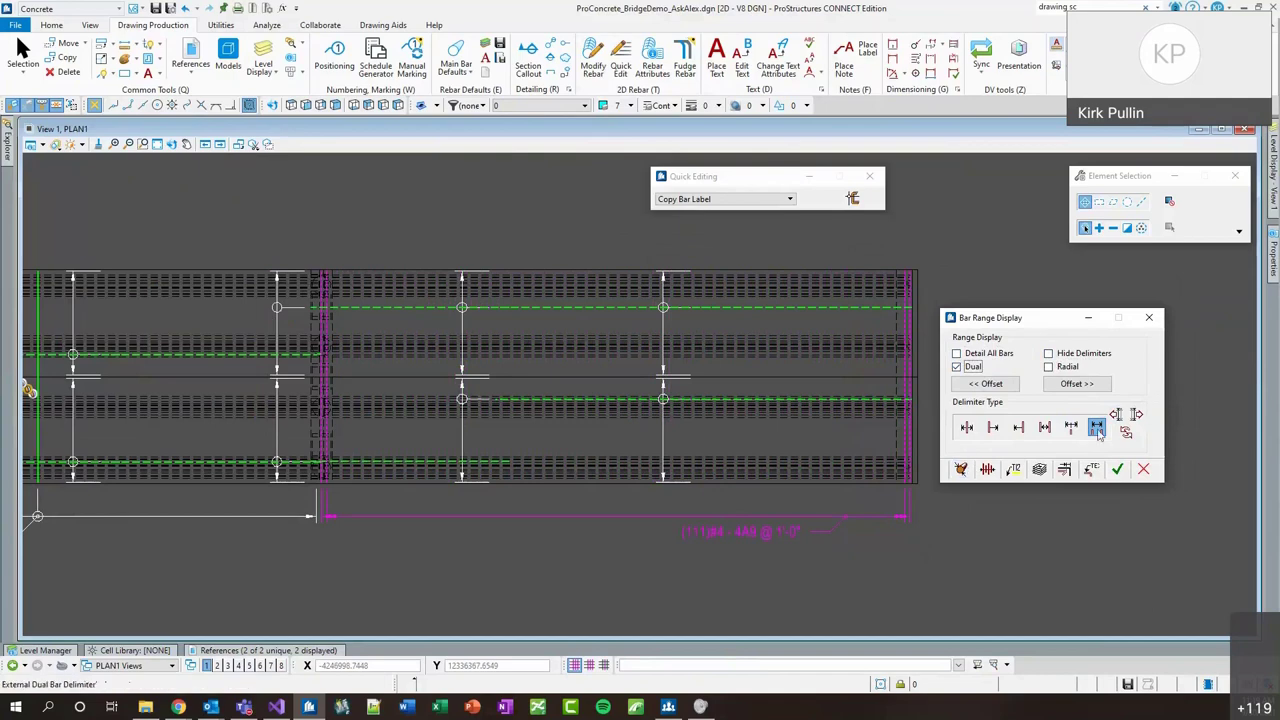
Switch the right span's transverse range to the external delimiter with an intermediate bar, and offset that bar backward and forward along the range.
{"action": "scroll", "coordinate": [905, 500], "scroll_direction": "up", "scroll_amount": 2}
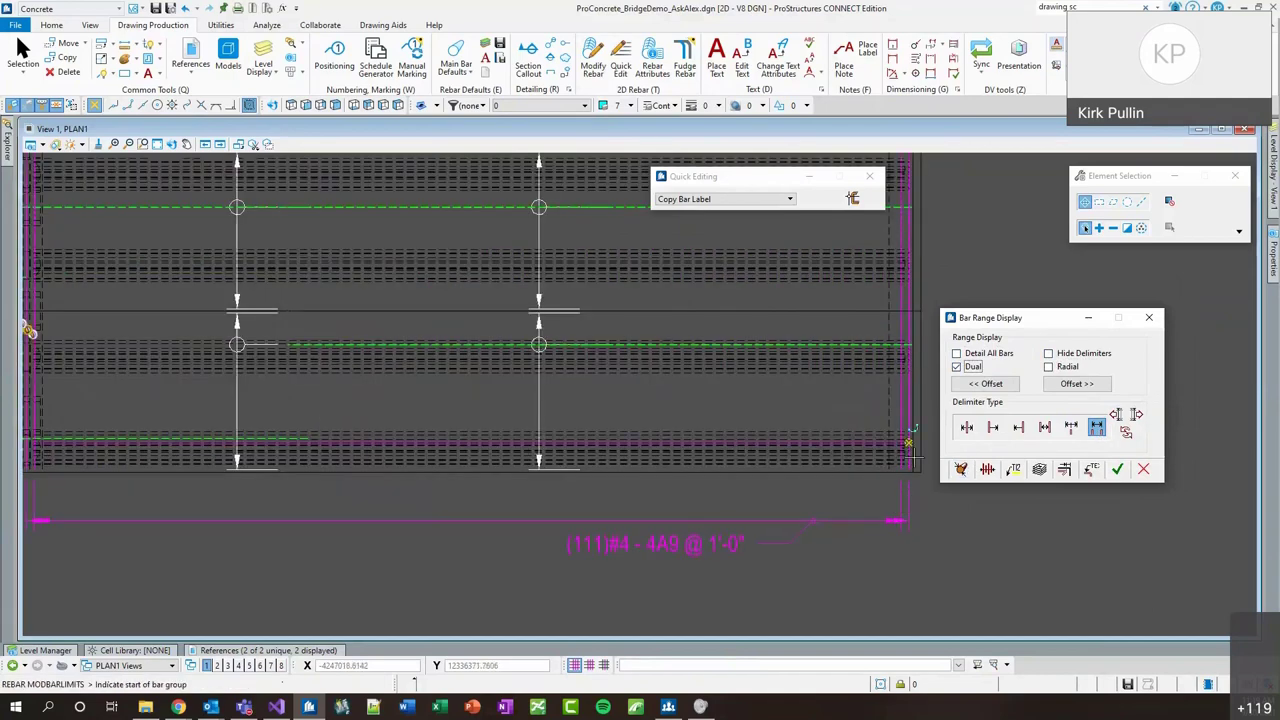
{"action": "scroll", "coordinate": [905, 490], "scroll_direction": "down", "scroll_amount": 4}
{"action": "left_click", "coordinate": [1070, 427]}
{"action": "left_click", "coordinate": [976, 388]}
{"action": "left_click", "coordinate": [972, 388]}
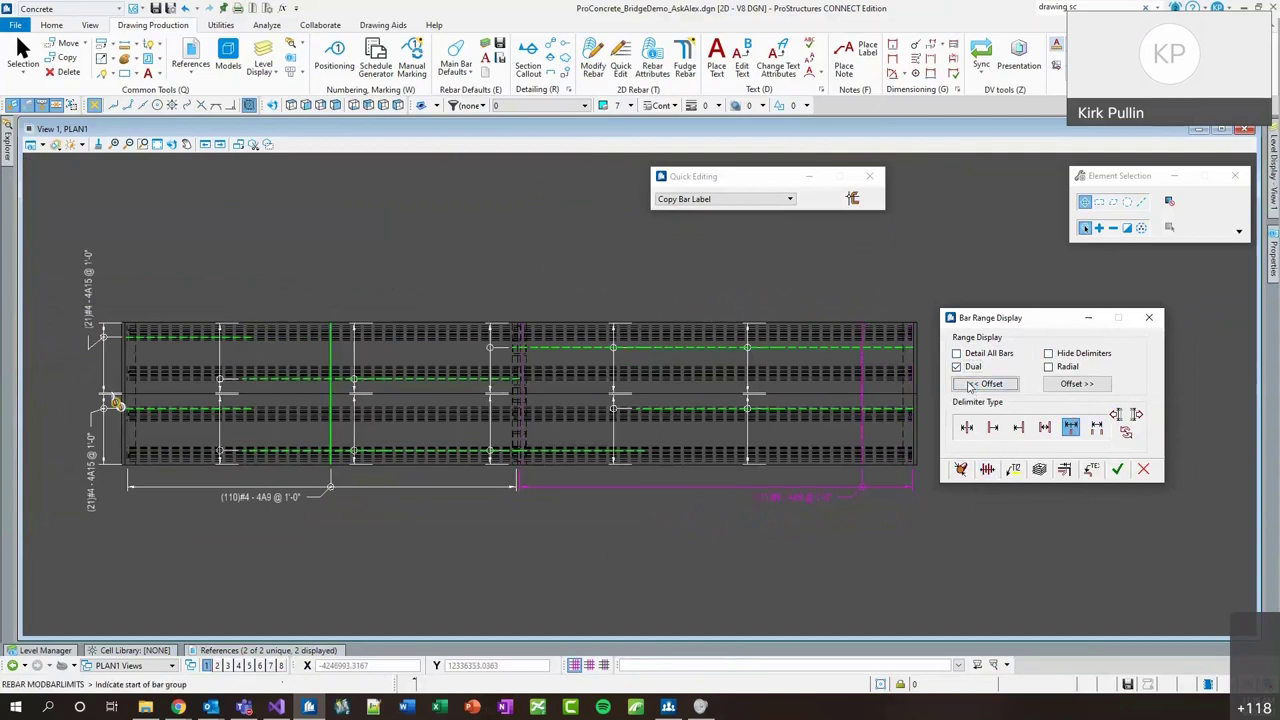
{"action": "left_click", "coordinate": [982, 386]}
{"action": "left_click", "coordinate": [1107, 387]}
{"action": "left_click", "coordinate": [1105, 383]}
Try the delimiter that draws the range line inside the slab, and return to the external delimiter with an intermediate bar.
{"action": "left_click", "coordinate": [966, 427]}
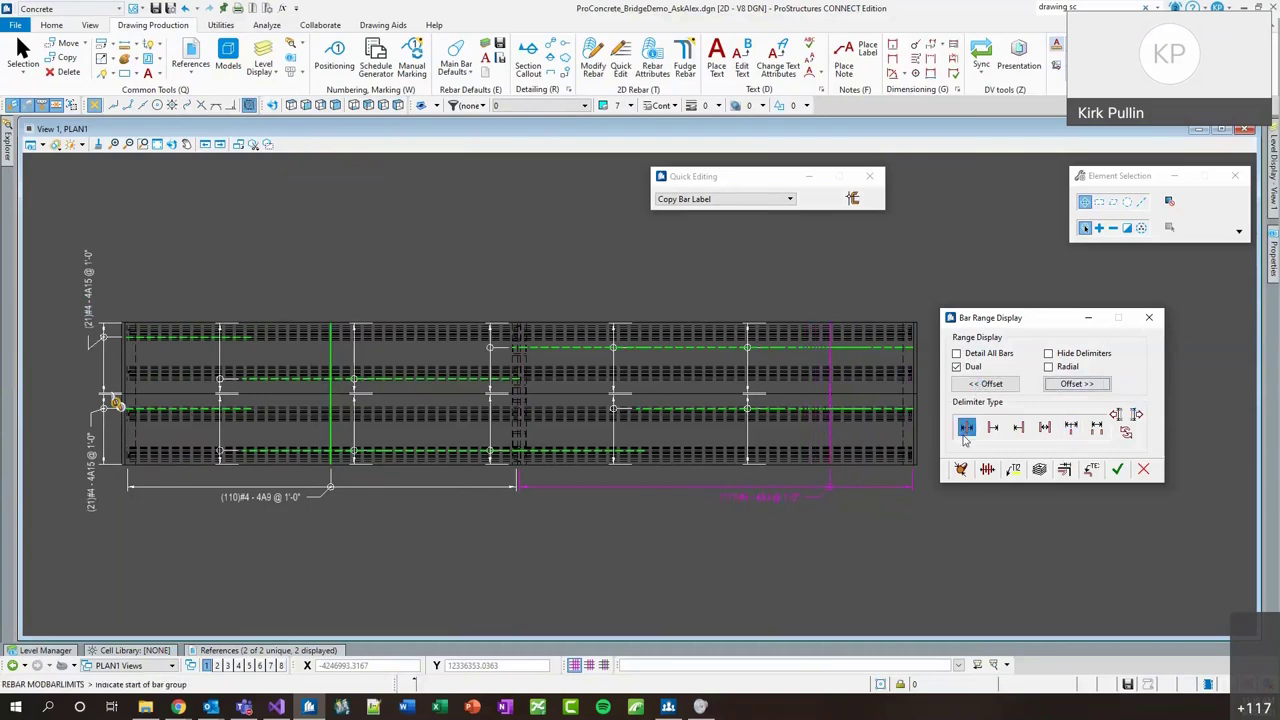
{"action": "scroll", "coordinate": [775, 440], "scroll_direction": "up", "scroll_amount": 2}
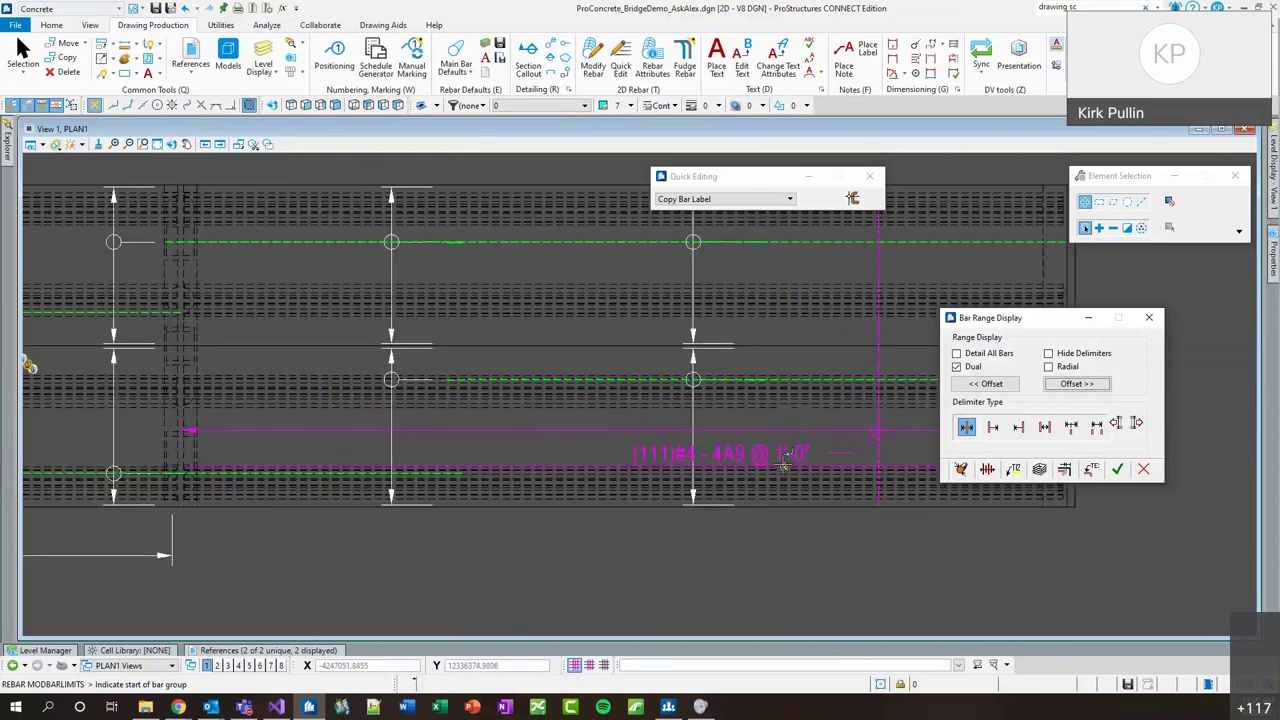
{"action": "scroll", "coordinate": [676, 442], "scroll_direction": "down", "scroll_amount": 2}
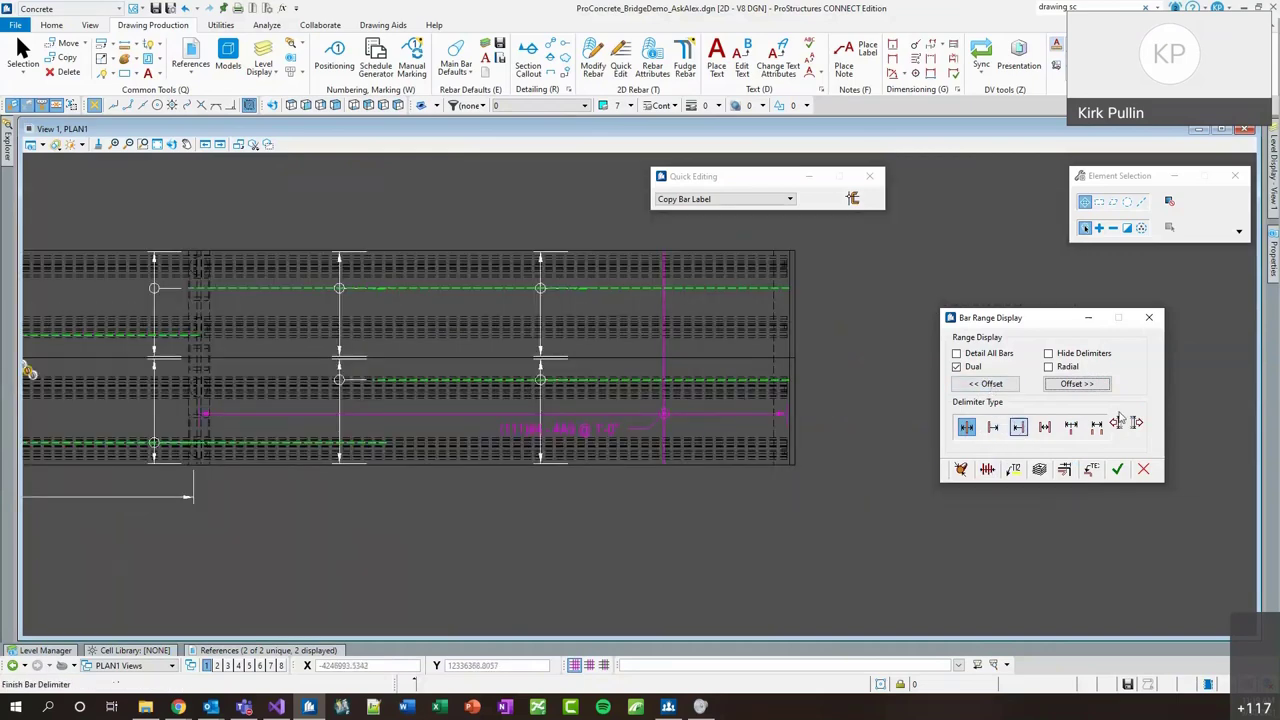
{"action": "left_click", "coordinate": [1070, 427]}
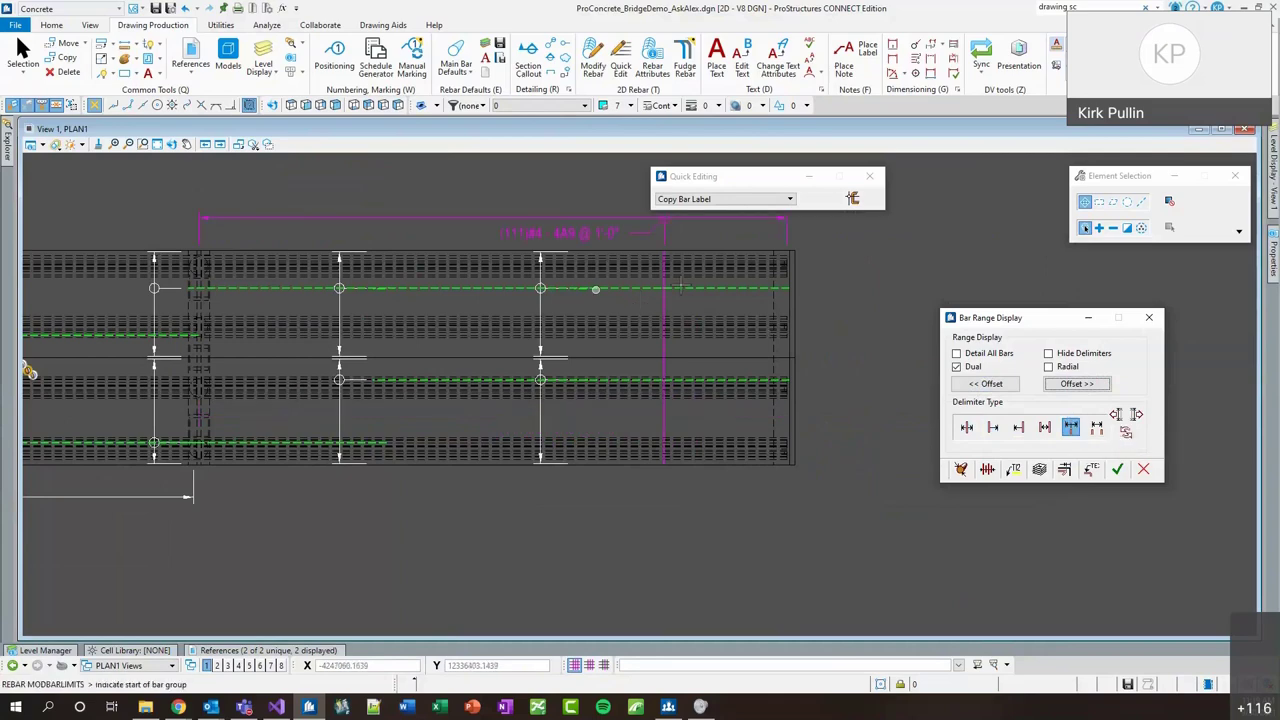
Switch the range line to the opposite slab edge, shift it outward and back inward, and switch it back above the slab.
{"action": "scroll", "coordinate": [311, 554], "scroll_direction": "down", "scroll_amount": 3}
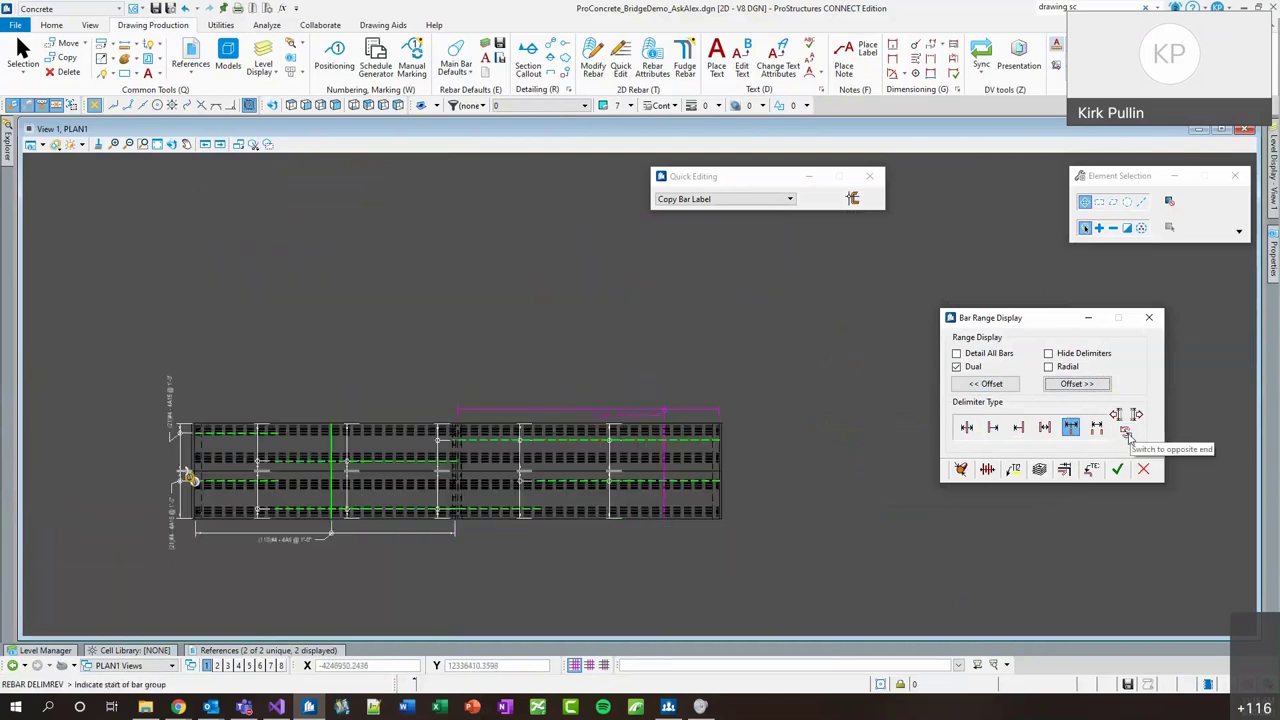
{"action": "left_click", "coordinate": [1128, 432]}
{"action": "left_click", "coordinate": [1137, 416]}
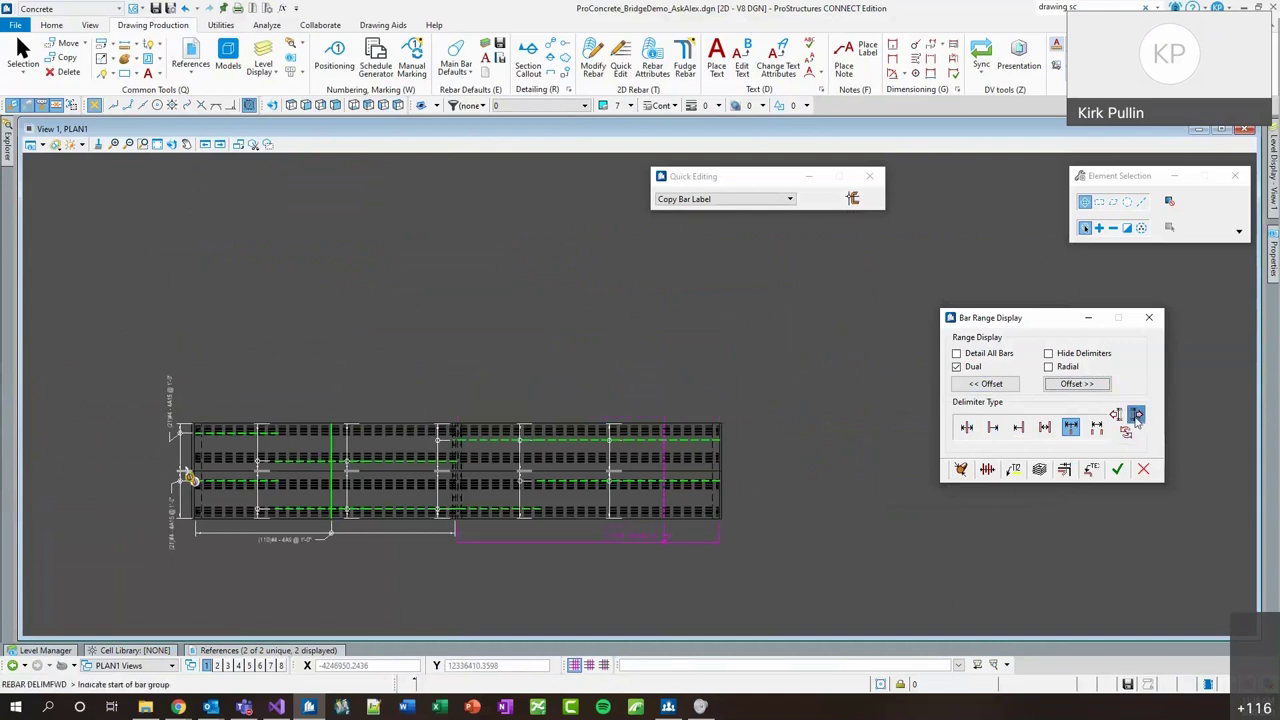
{"action": "left_click", "coordinate": [1115, 415]}
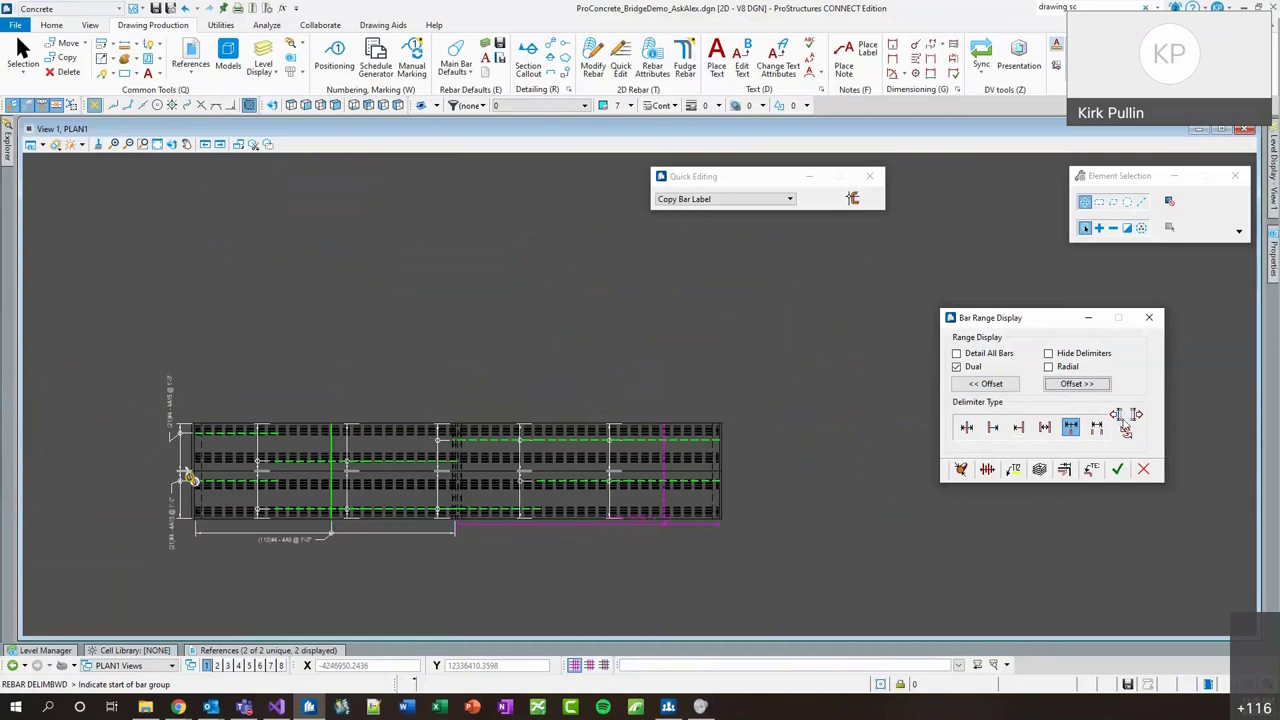
{"action": "left_click", "coordinate": [1127, 433]}
{"action": "scroll", "coordinate": [595, 433], "scroll_direction": "up", "scroll_amount": 3}
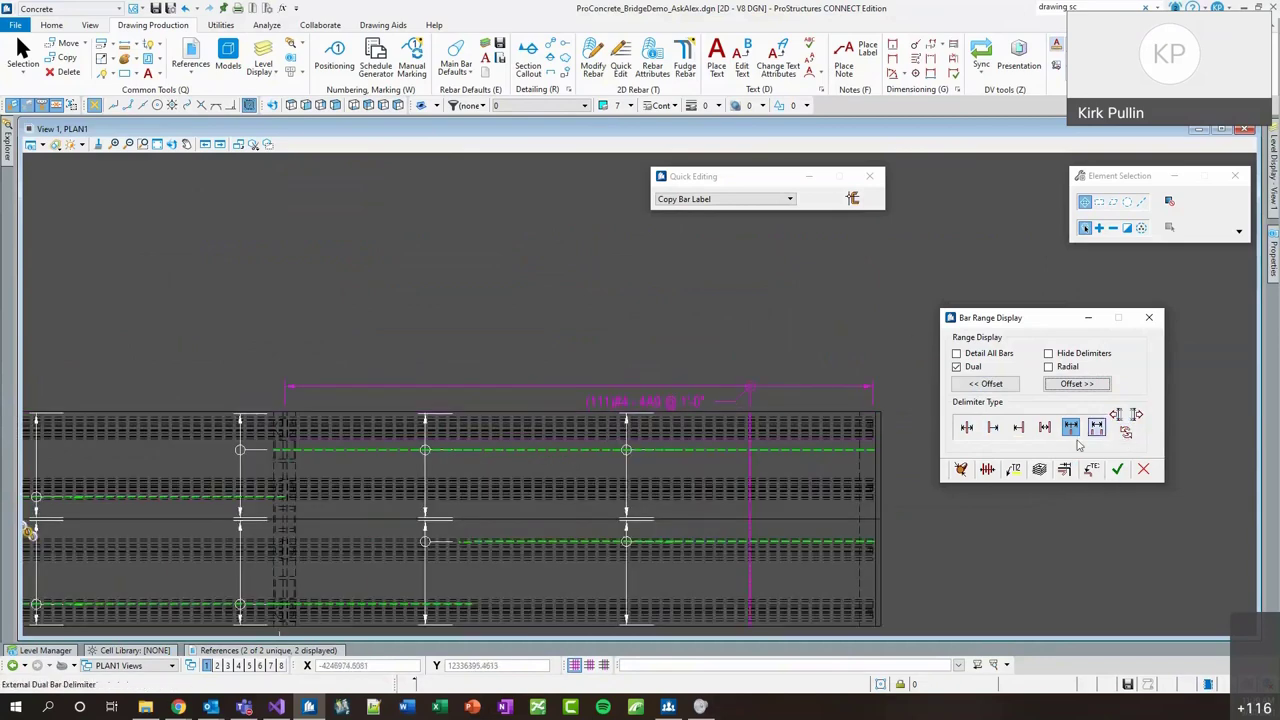
Convert the right span's transverse bar label to a Line Label on its range line, positioned Between, with second text line "TYP @ EA. LOC.".
{"action": "left_click", "coordinate": [1091, 470]}
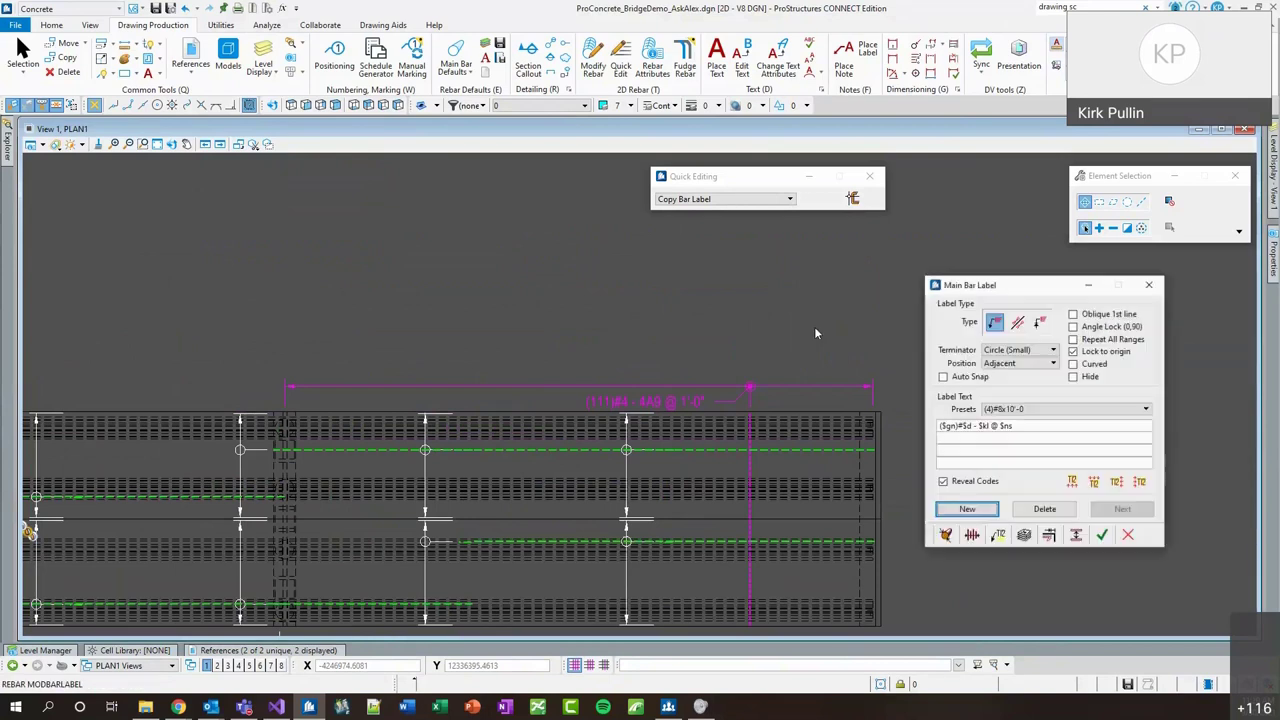
{"action": "left_click", "coordinate": [748, 381]}
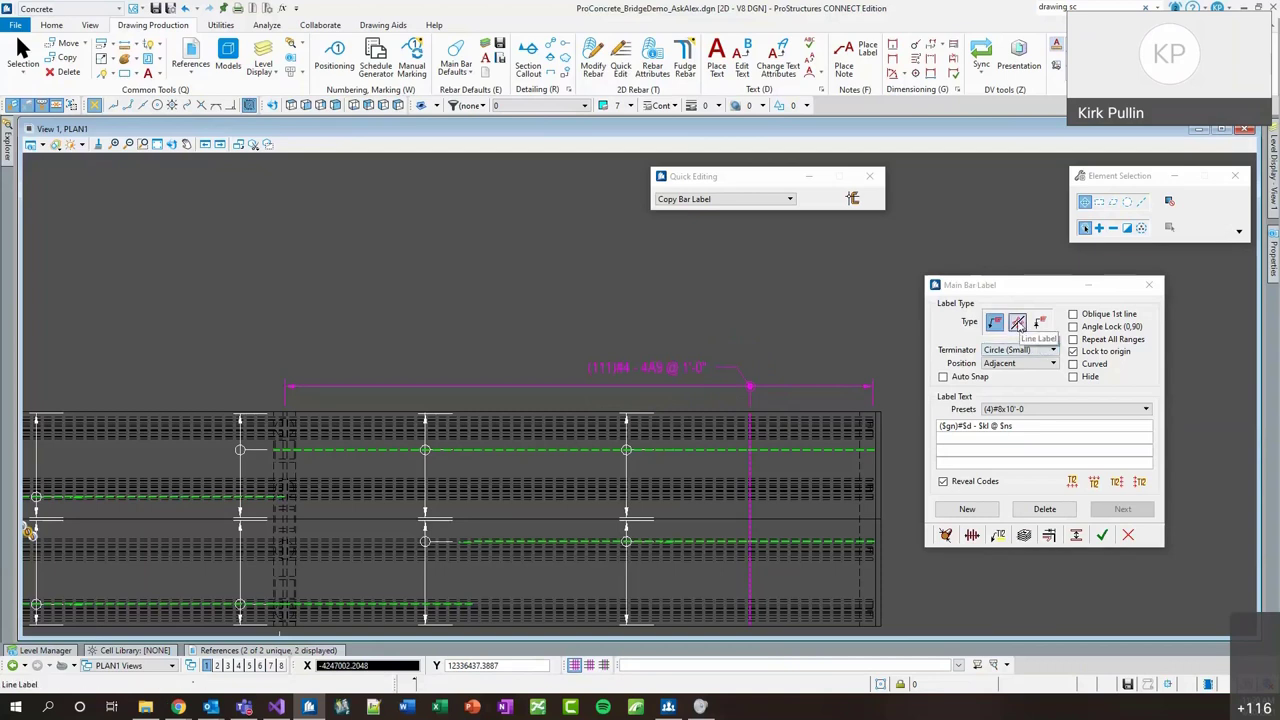
{"action": "left_click", "coordinate": [1017, 322]}
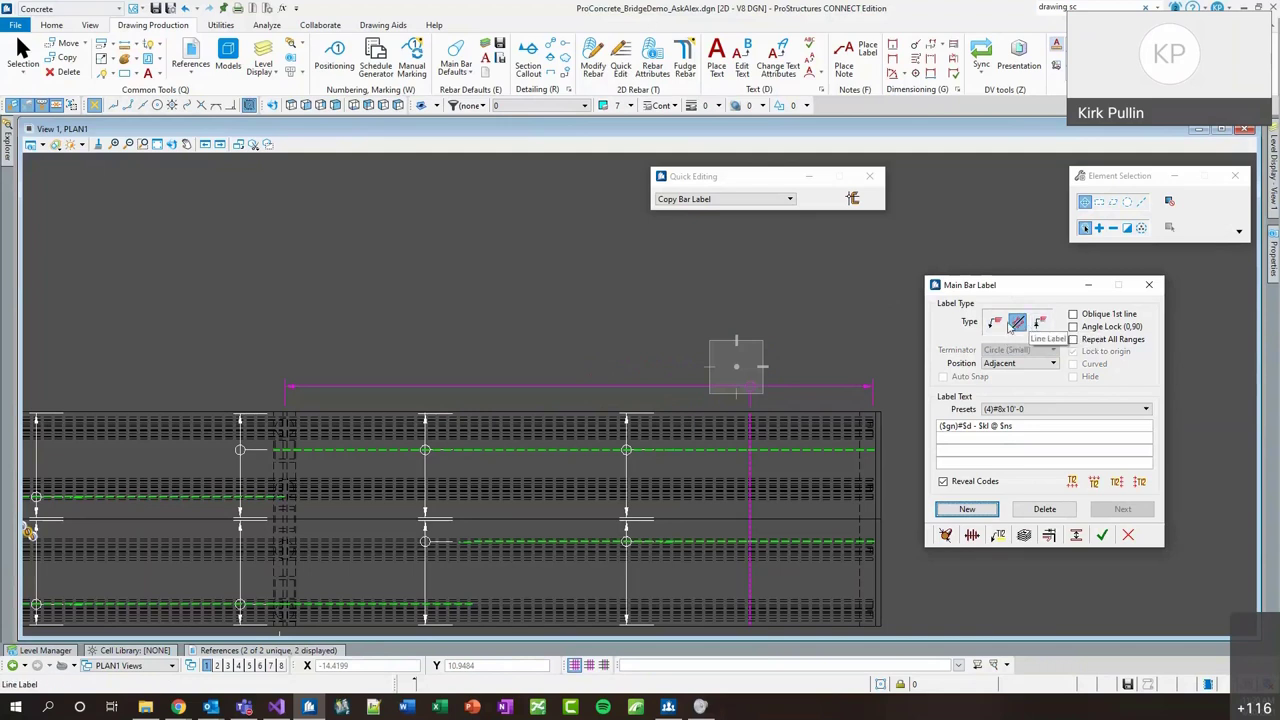
{"action": "left_click_drag", "start_coordinate": [1000, 286], "coordinate": [1088, 298]}
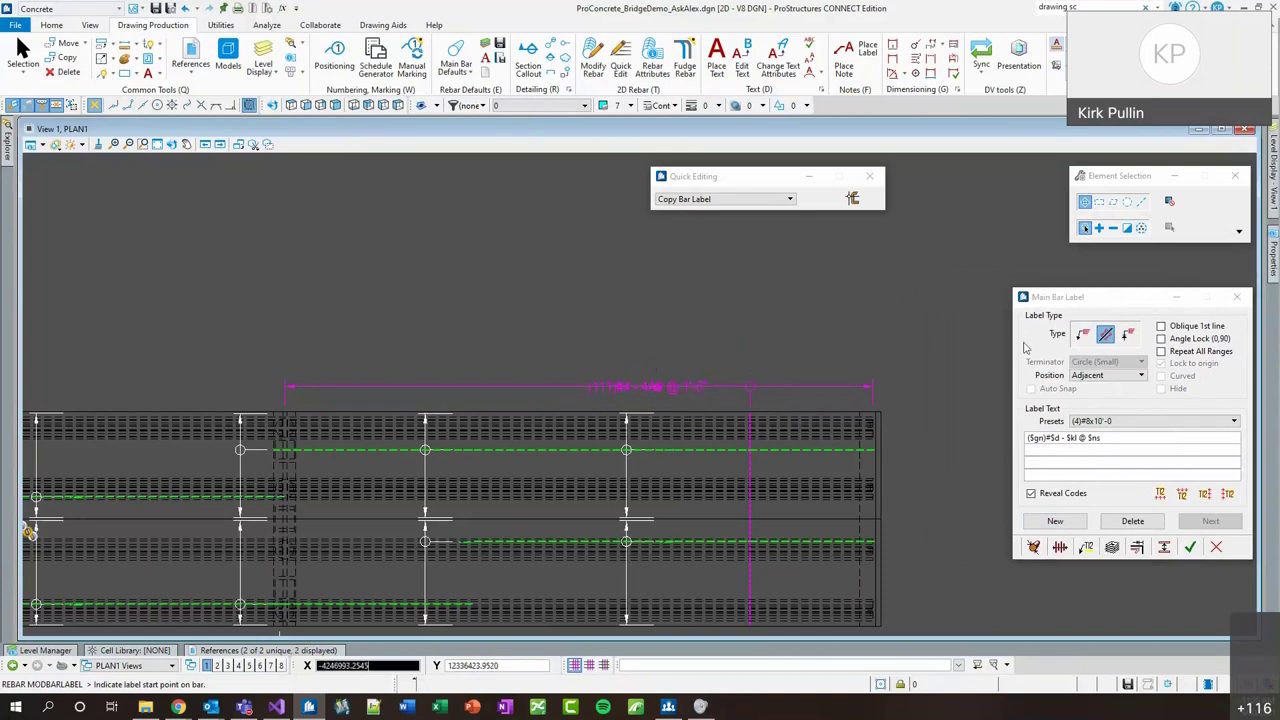
{"action": "left_click_drag", "start_coordinate": [1073, 303], "coordinate": [1023, 283]}
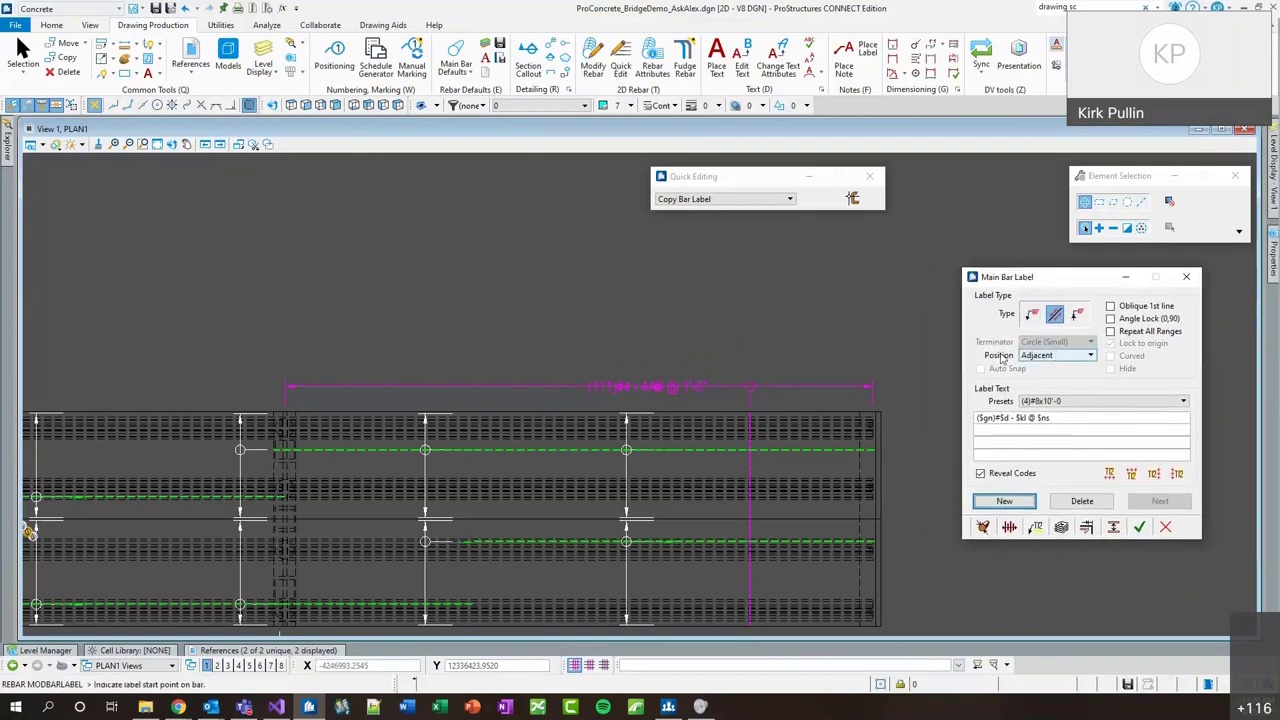
{"action": "left_click", "coordinate": [1022, 355]}
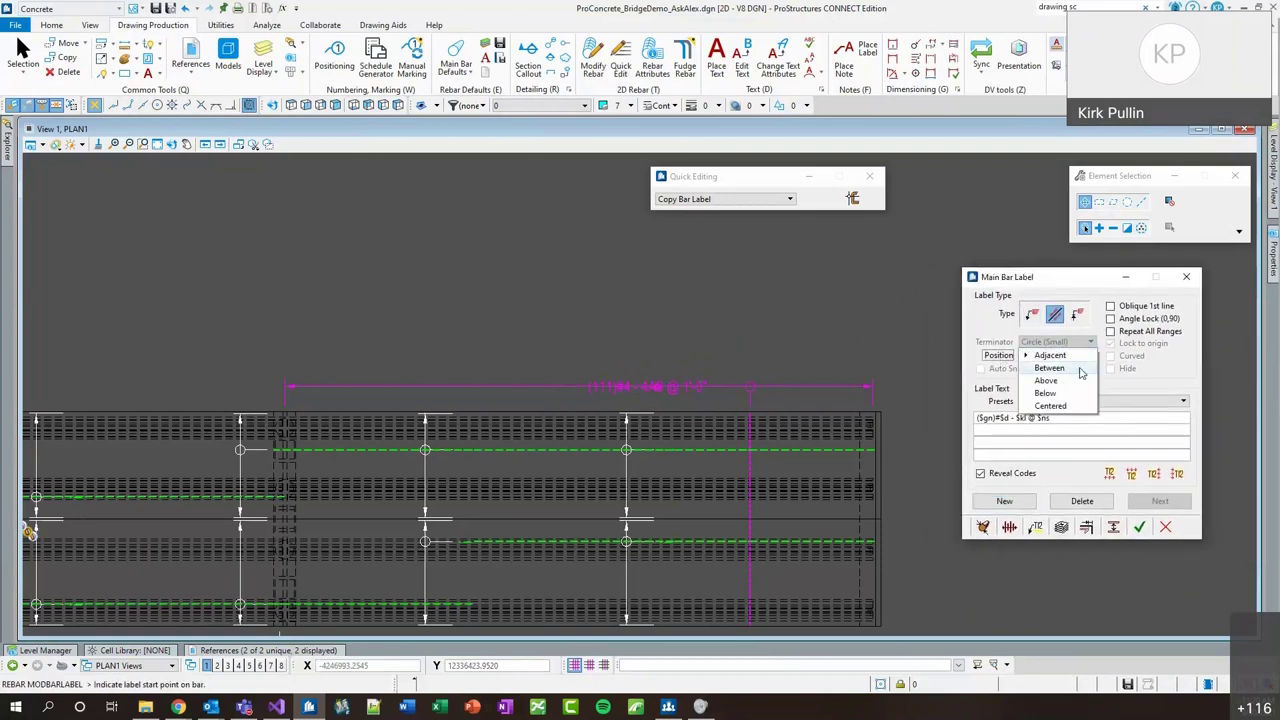
{"action": "left_click", "coordinate": [1077, 369]}
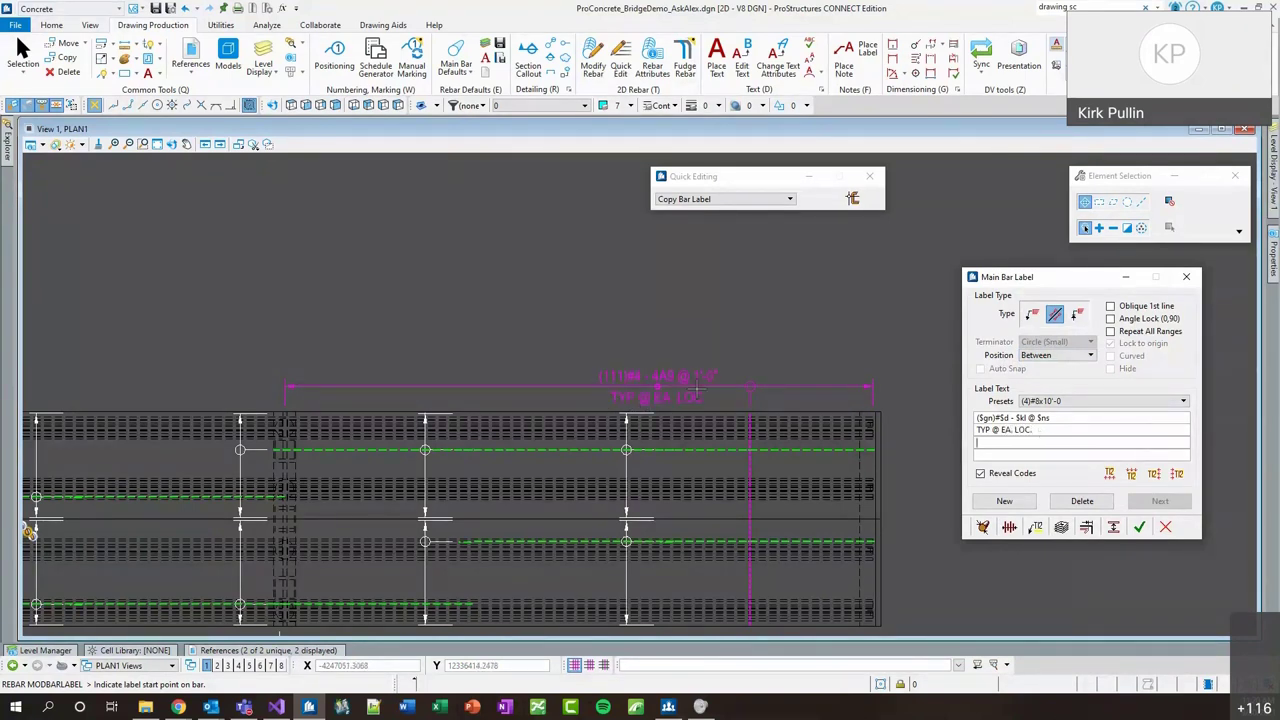
Try the Above, Below and Centered positions for the line label, and set its position back to Between.
{"action": "left_click", "coordinate": [1052, 356]}
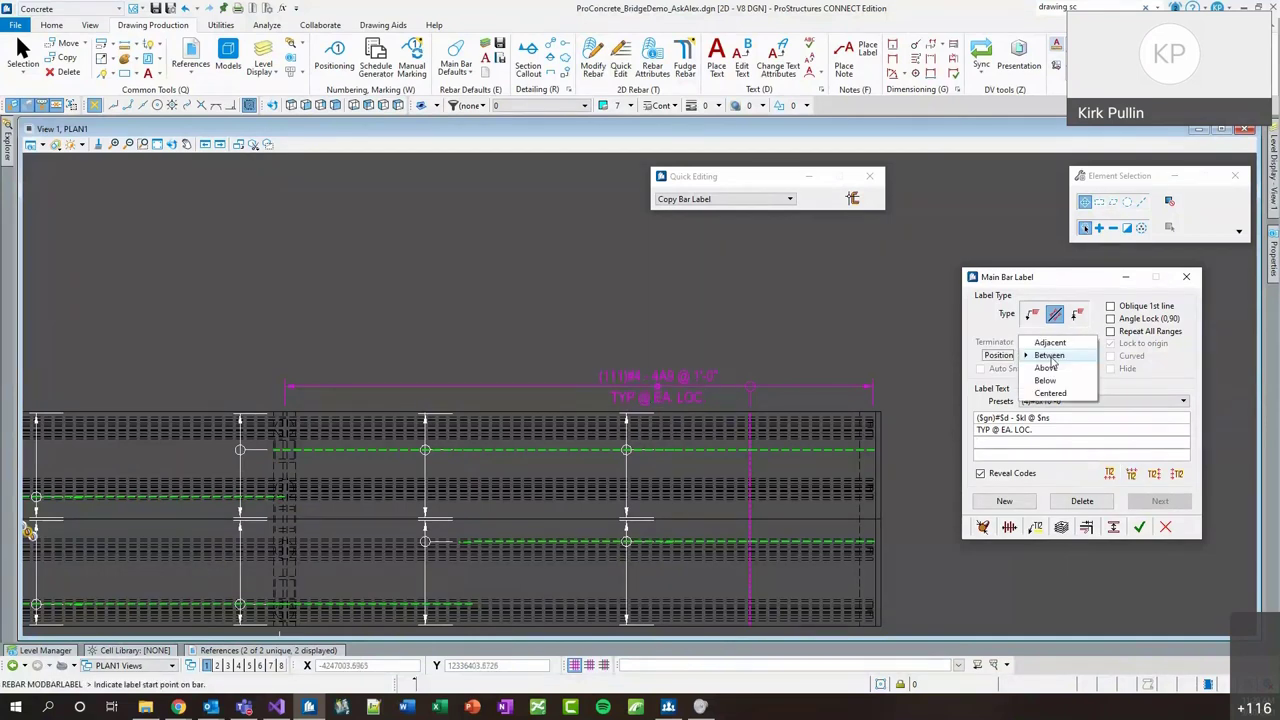
{"action": "left_click", "coordinate": [1058, 368]}
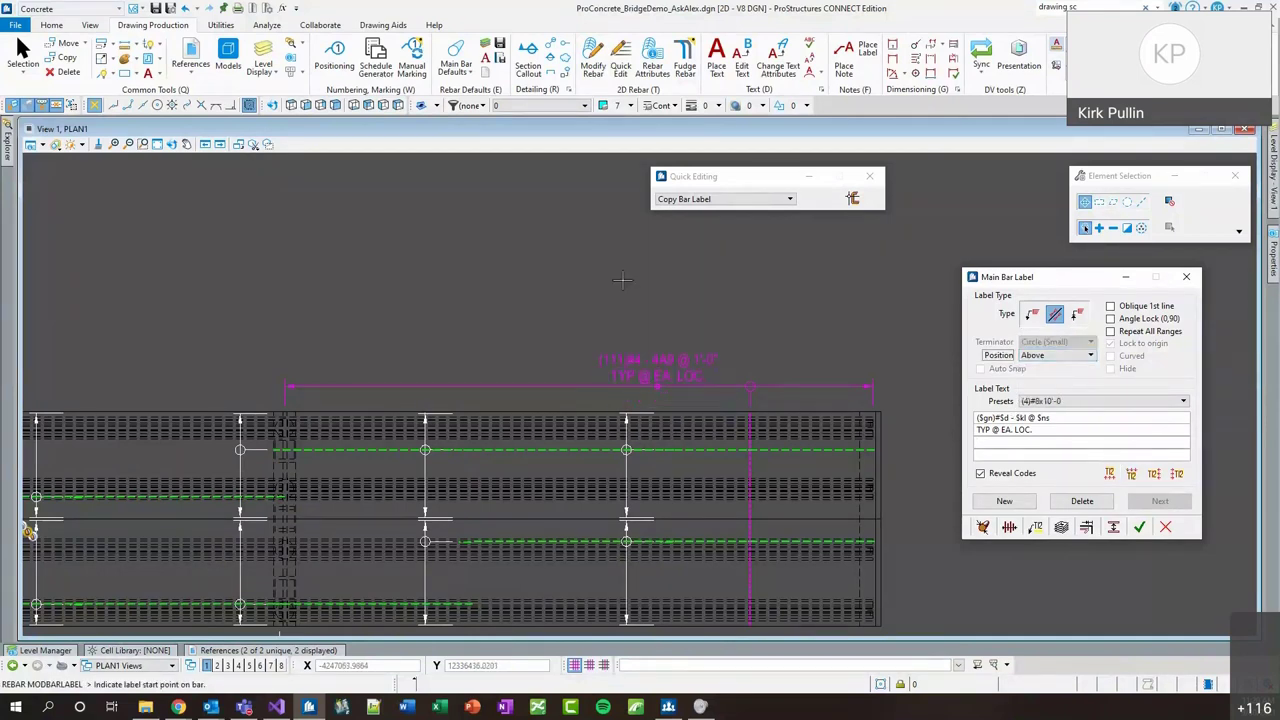
{"action": "left_click", "coordinate": [1062, 357]}
{"action": "left_click", "coordinate": [1066, 368]}
{"action": "left_click", "coordinate": [1066, 360]}
{"action": "left_click", "coordinate": [1066, 368]}
{"action": "left_click", "coordinate": [1058, 355]}
{"action": "left_click", "coordinate": [1064, 330]}
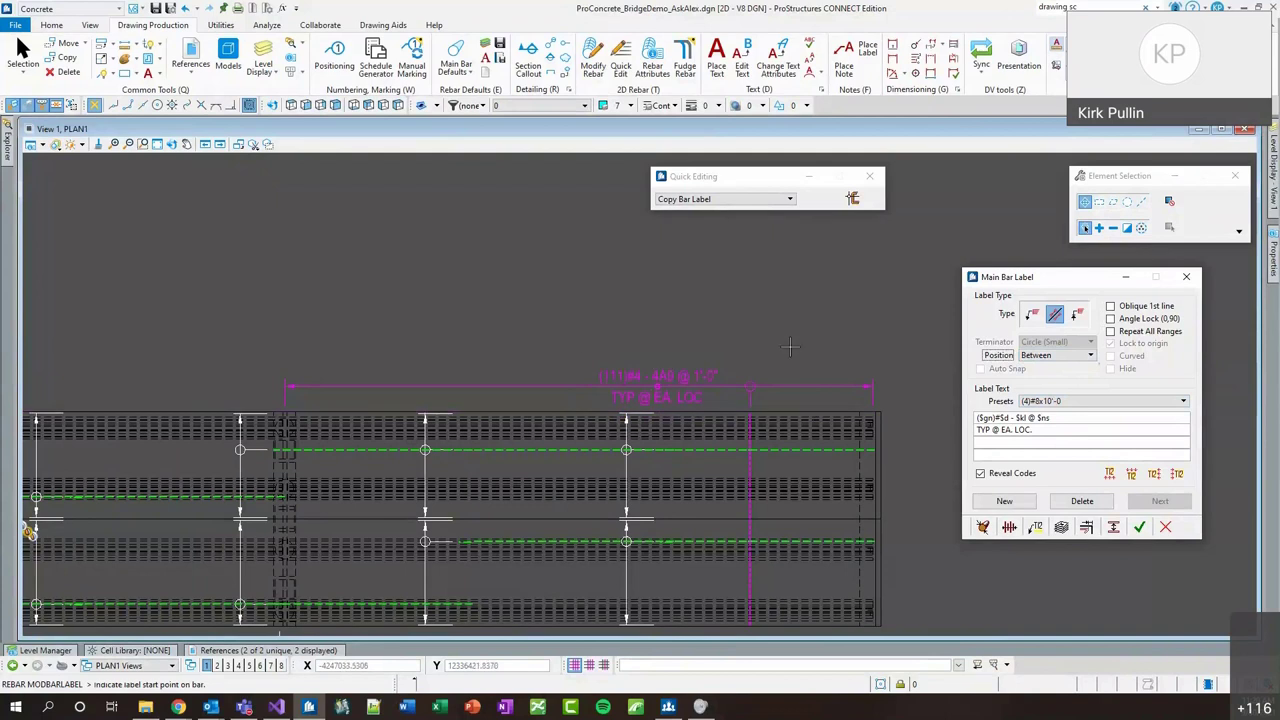
Remove the "TYP @ EA. LOC." line from the label text and accept the modified bar label.
{"action": "left_click_drag", "start_coordinate": [1034, 430], "coordinate": [982, 429]}
{"action": "key", "text": "Delete"}
{"action": "left_click", "coordinate": [1139, 527]}
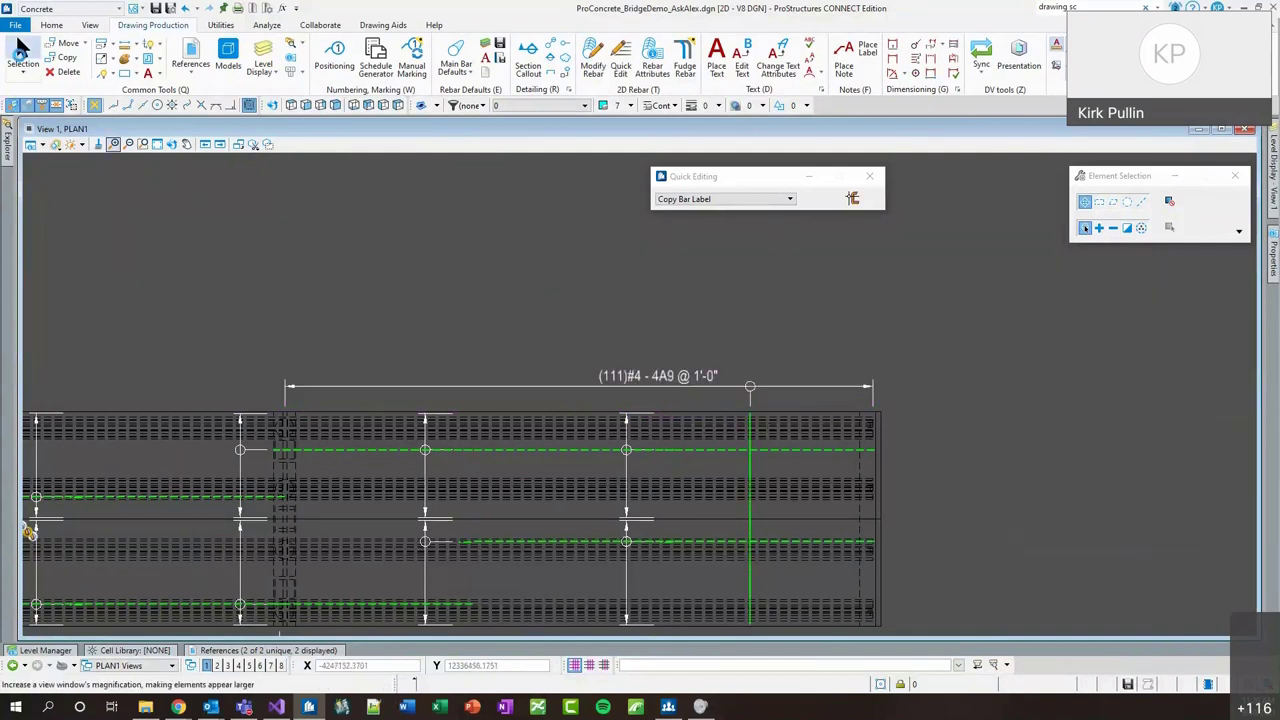
Modify the right span's transverse bars again, replacing the line label with a leader label running vertically up from the range line's right end.
{"action": "left_click_drag", "start_coordinate": [655, 376], "coordinate": [585, 378]}
{"action": "scroll", "coordinate": [768, 331], "scroll_direction": "down", "scroll_amount": 4}
{"action": "scroll", "coordinate": [740, 355], "scroll_direction": "up", "scroll_amount": 4}
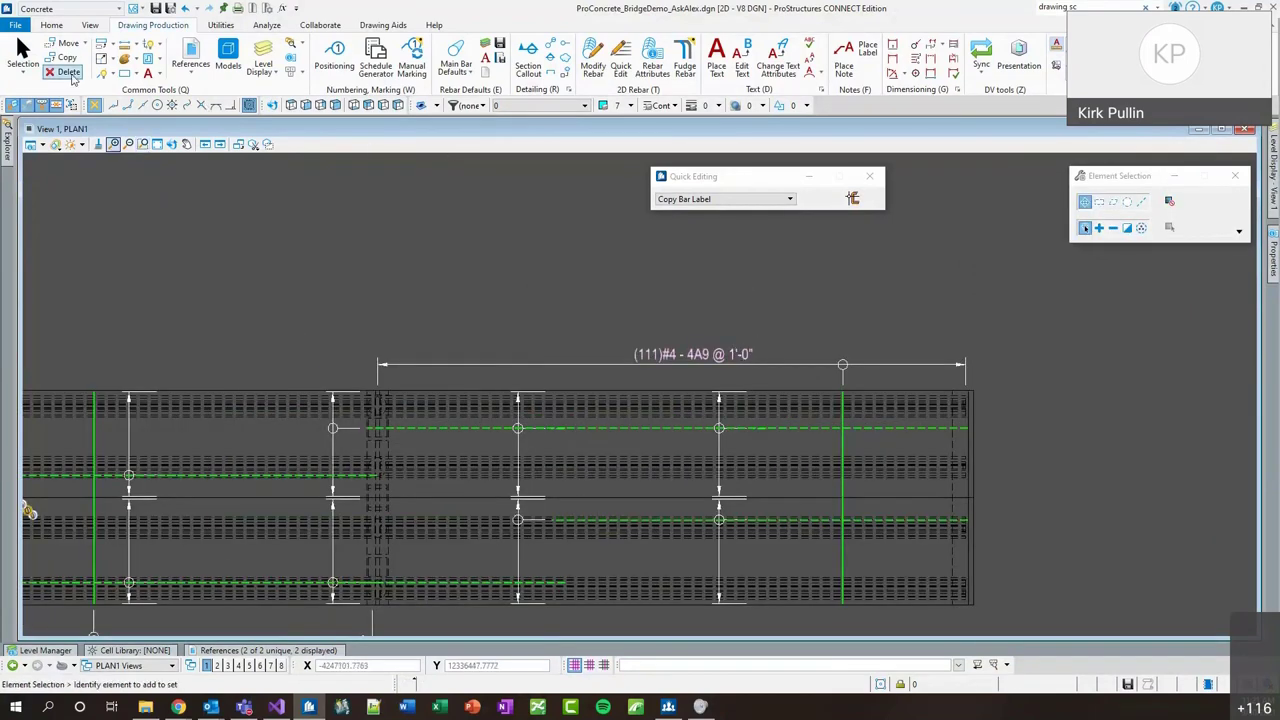
{"action": "left_click", "coordinate": [594, 68]}
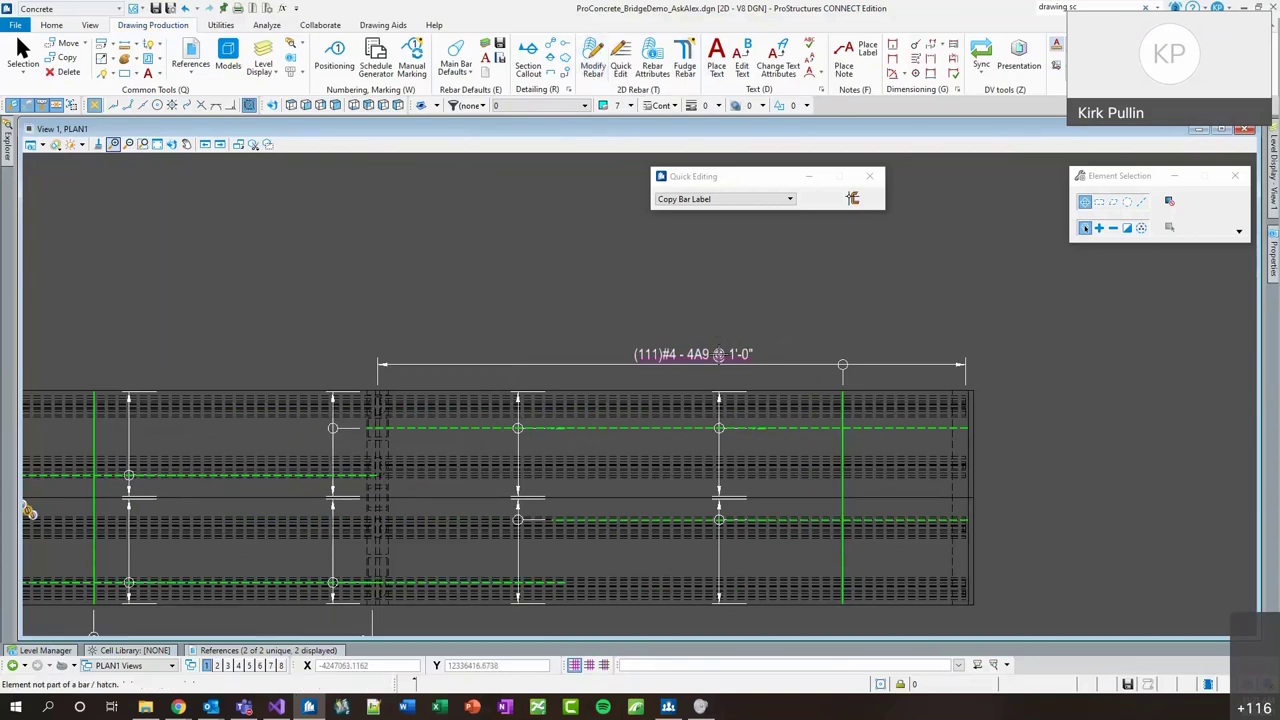
{"action": "left_click", "coordinate": [700, 365]}
{"action": "left_click", "coordinate": [1077, 316]}
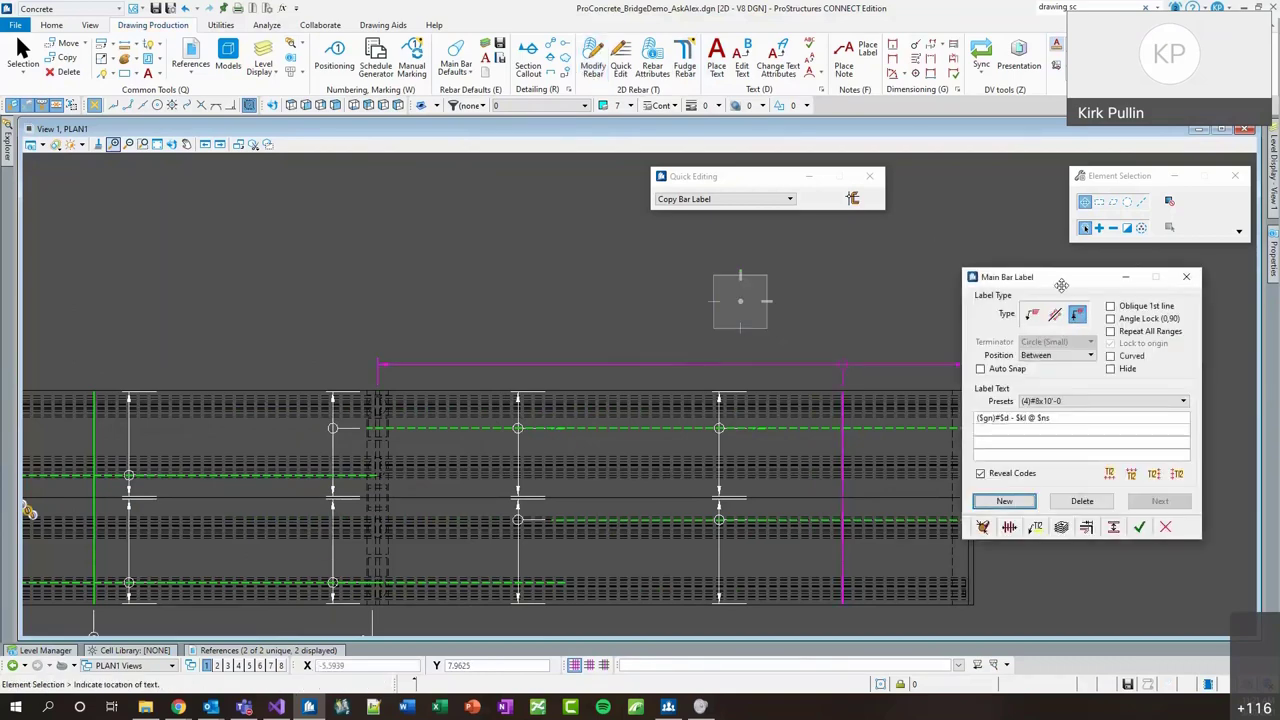
{"action": "left_click", "coordinate": [980, 363]}
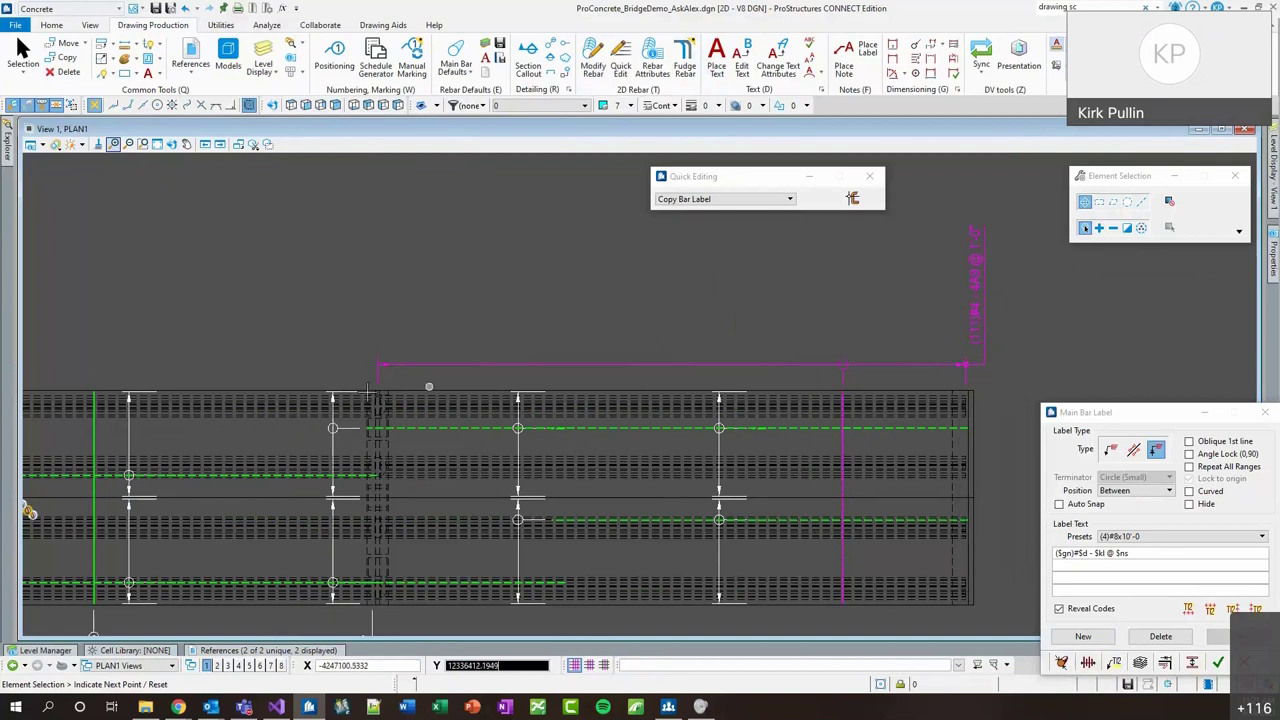
Inspect how the vertical label's leader joins the end of the range line, and accept the modified bar label.
{"action": "left_click_drag", "start_coordinate": [1108, 413], "coordinate": [1094, 372]}
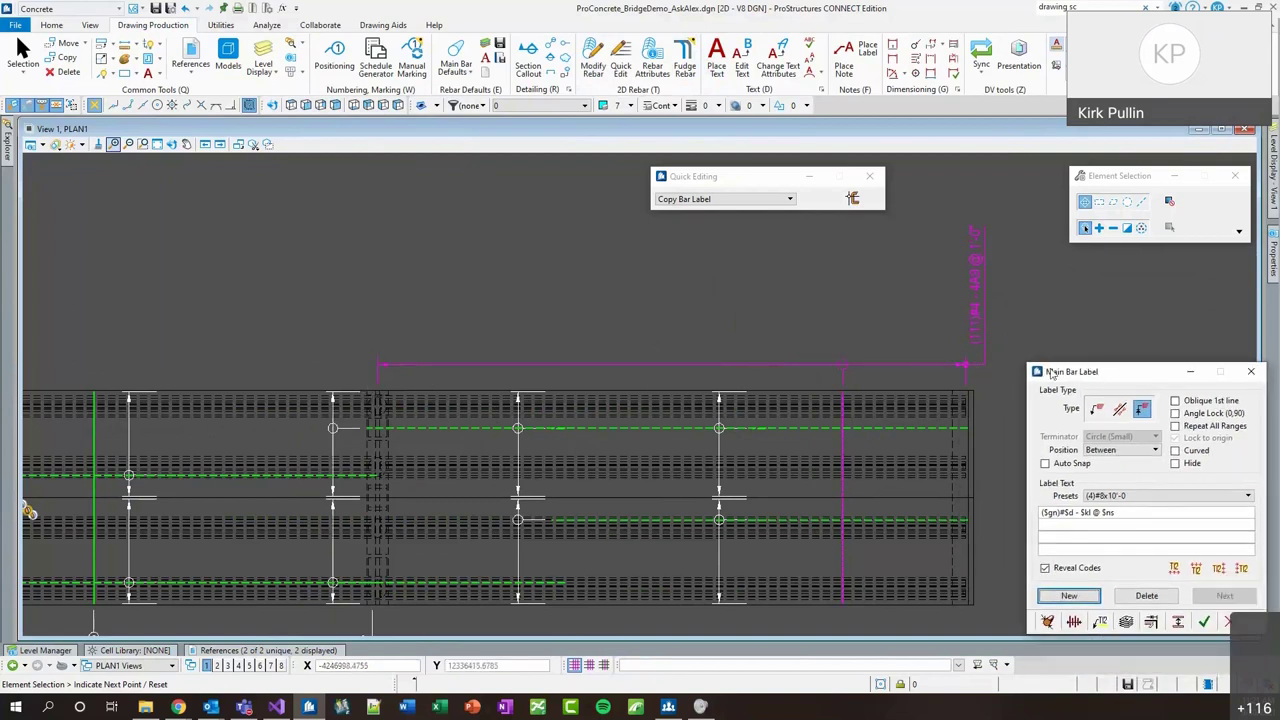
{"action": "scroll", "coordinate": [964, 363], "scroll_direction": "up", "scroll_amount": 5}
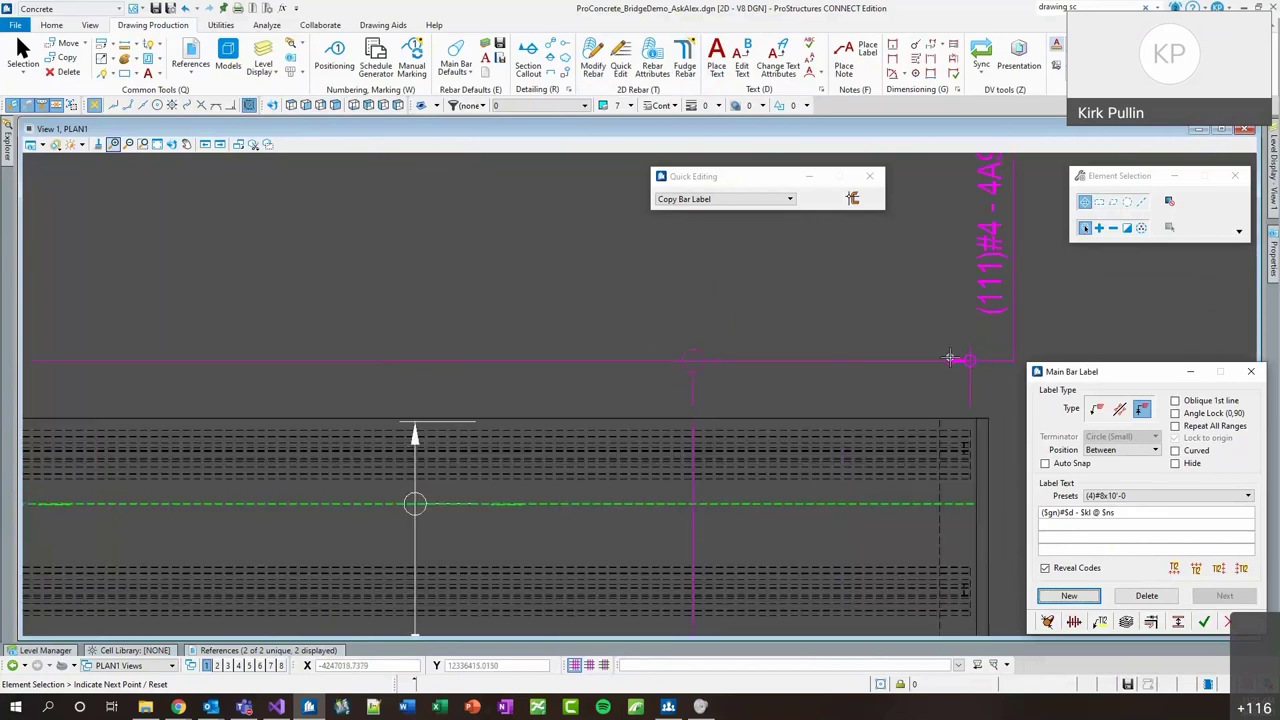
{"action": "scroll", "coordinate": [964, 363], "scroll_direction": "down", "scroll_amount": 3}
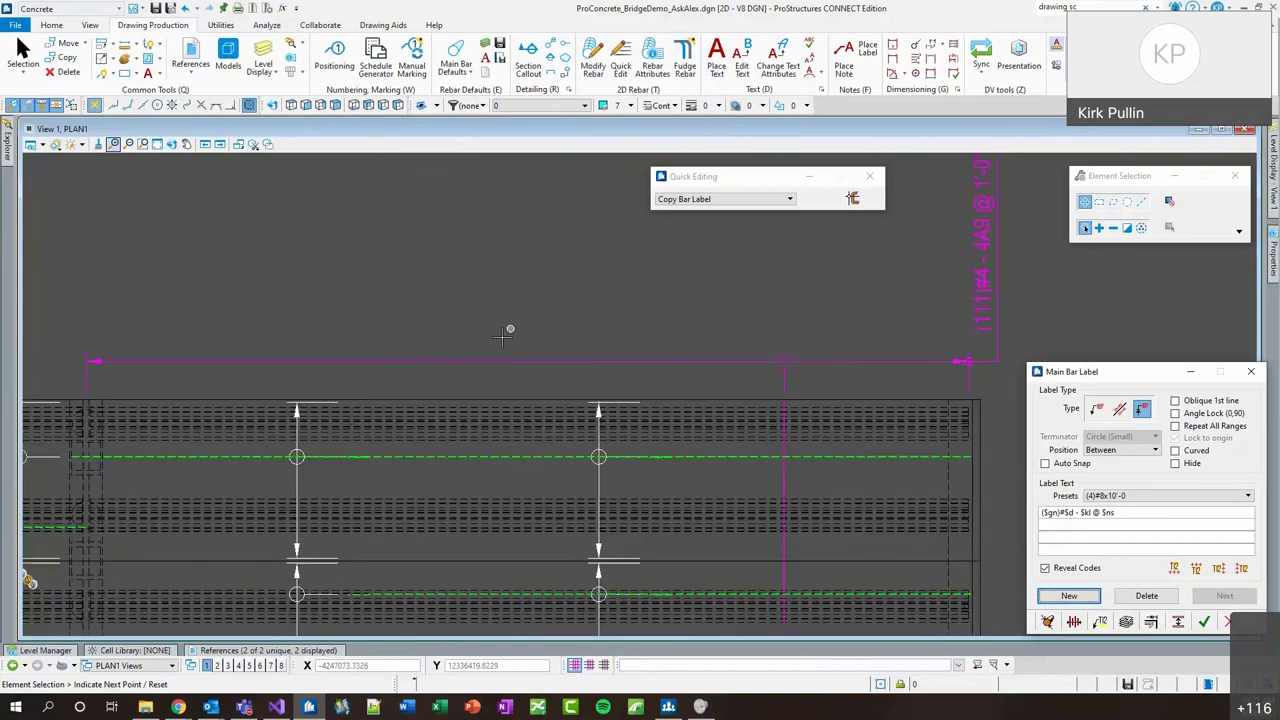
{"action": "scroll", "coordinate": [505, 345], "scroll_direction": "down", "scroll_amount": 2}
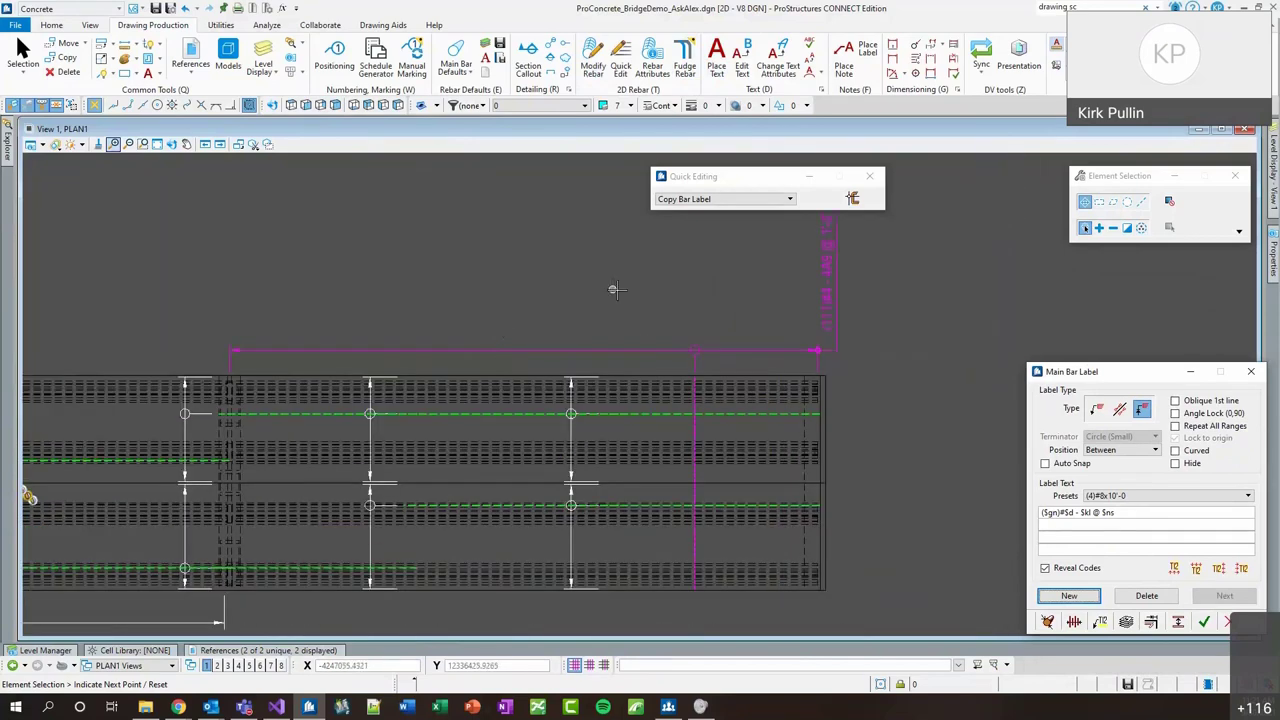
{"action": "scroll", "coordinate": [857, 345], "scroll_direction": "down", "scroll_amount": 2}
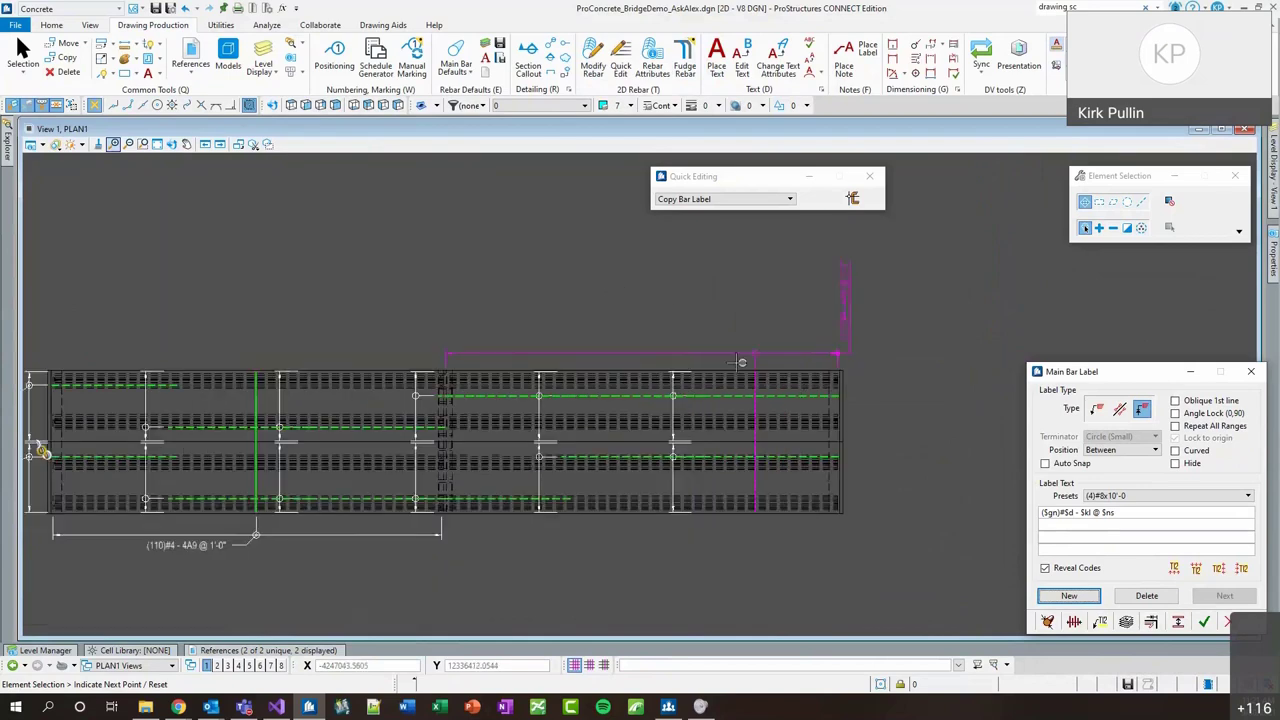
{"action": "left_click_drag", "start_coordinate": [1122, 378], "coordinate": [1078, 328]}
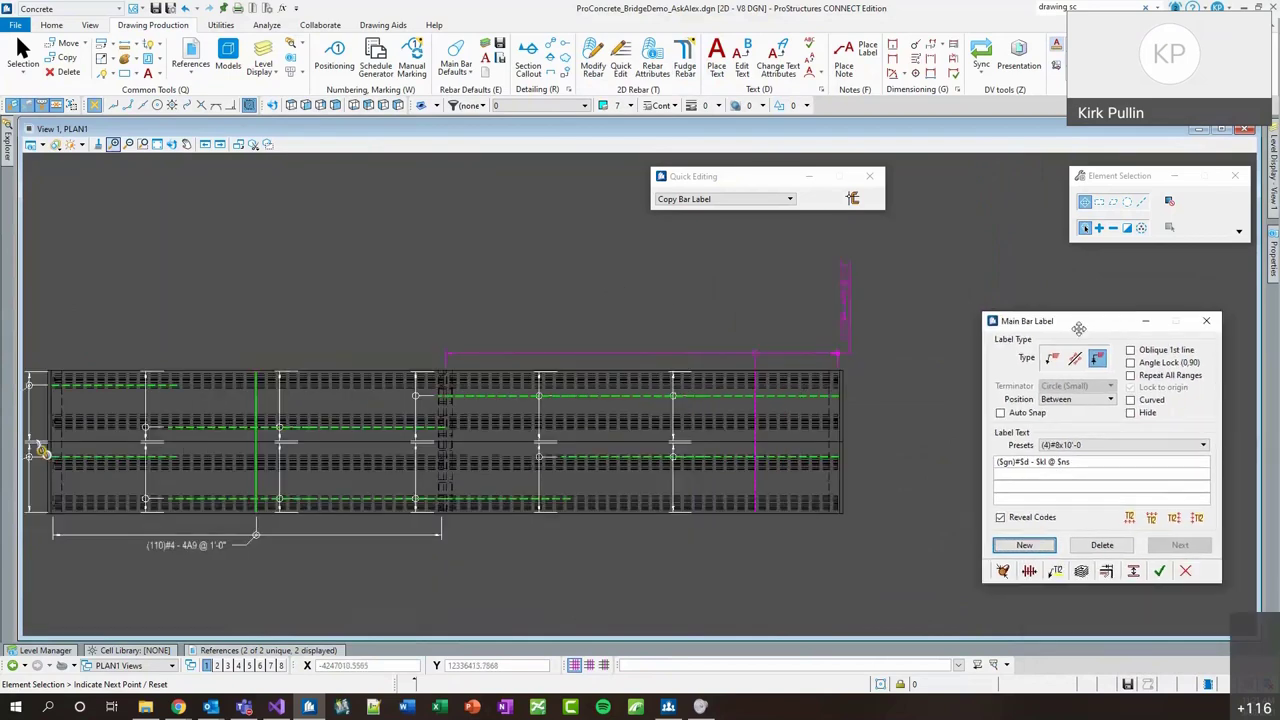
{"action": "left_click", "coordinate": [1160, 572]}
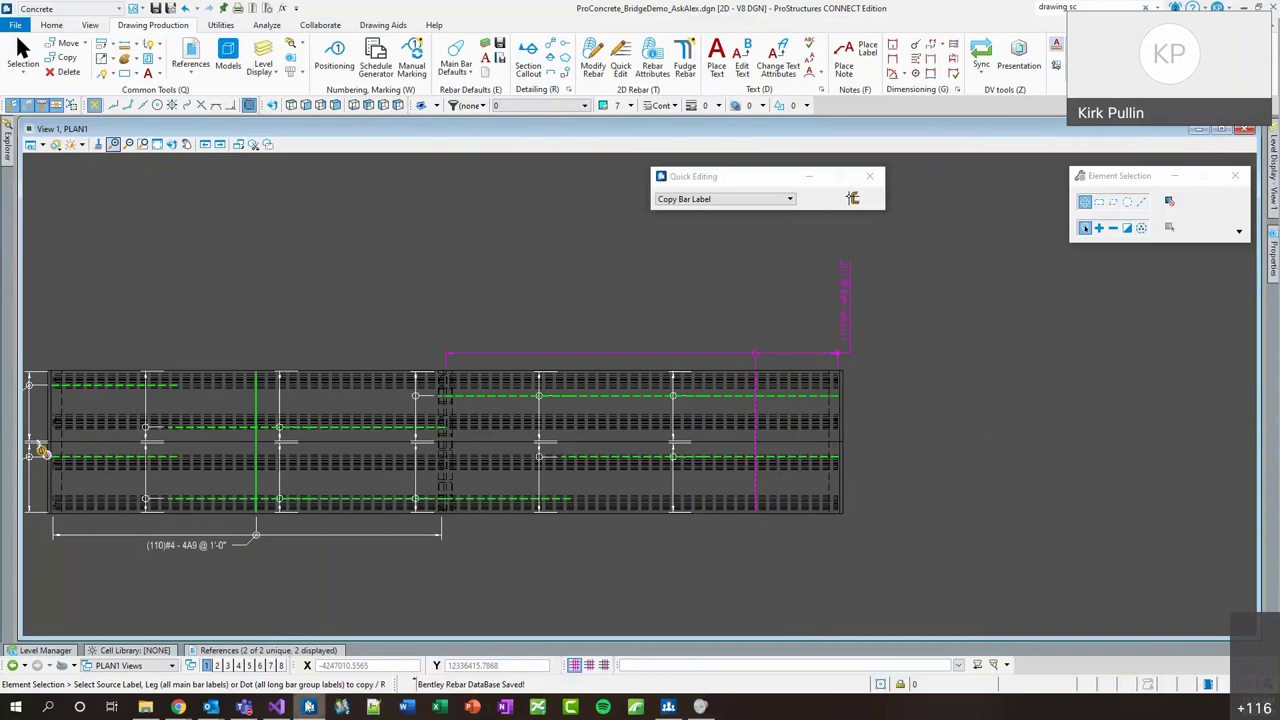
{"action": "right_click", "coordinate": [310, 708]}
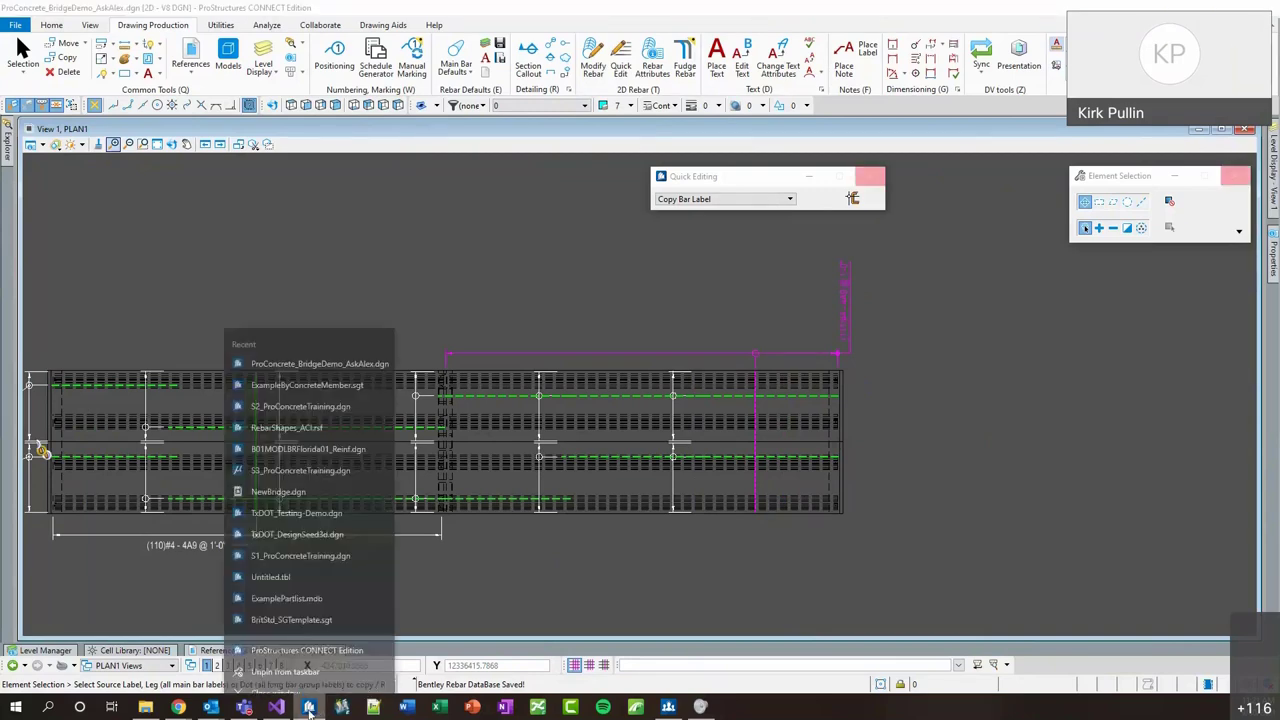
{"action": "left_click", "coordinate": [920, 557]}
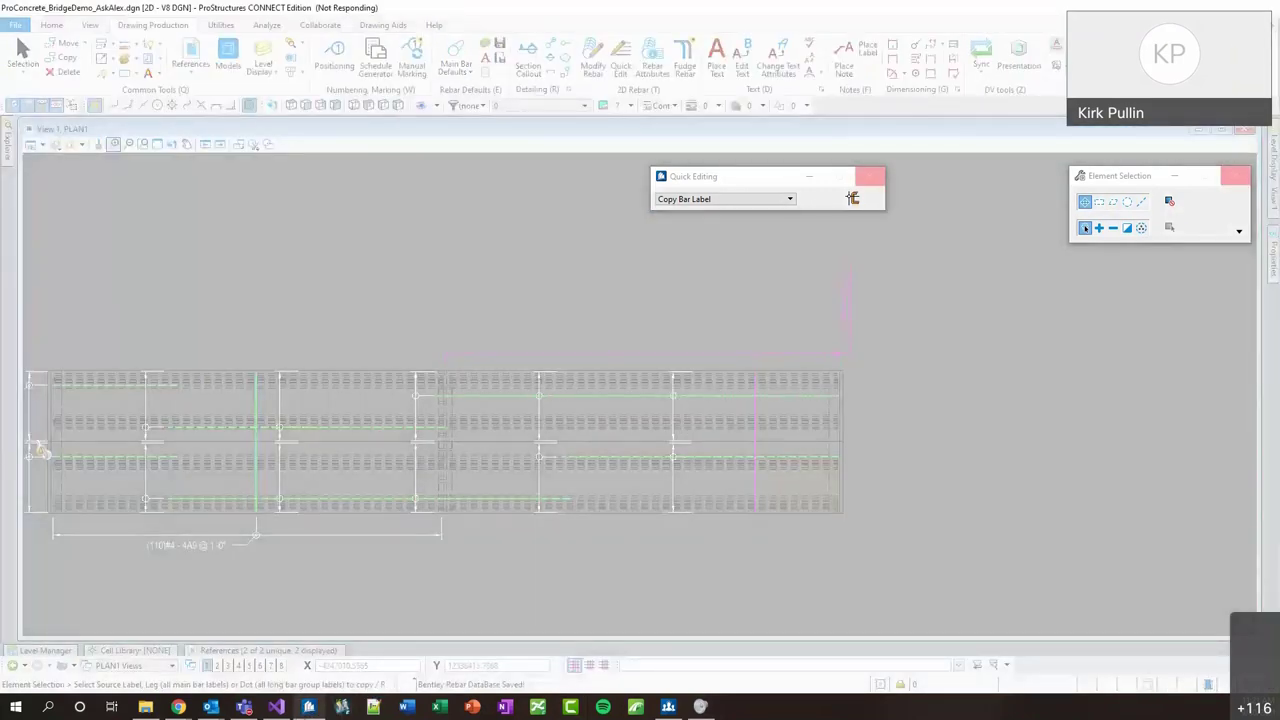
{"action": "right_click", "coordinate": [310, 707]}
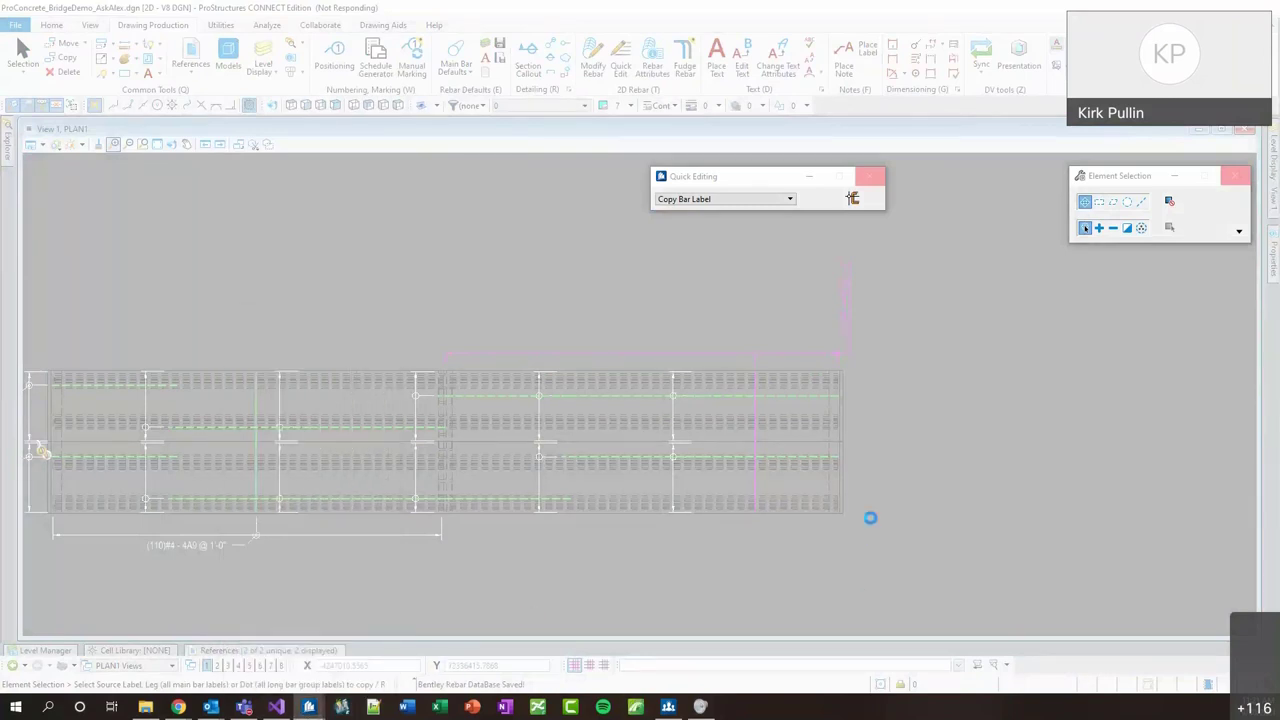
{"action": "left_click_drag", "start_coordinate": [705, 178], "coordinate": [607, 181]}
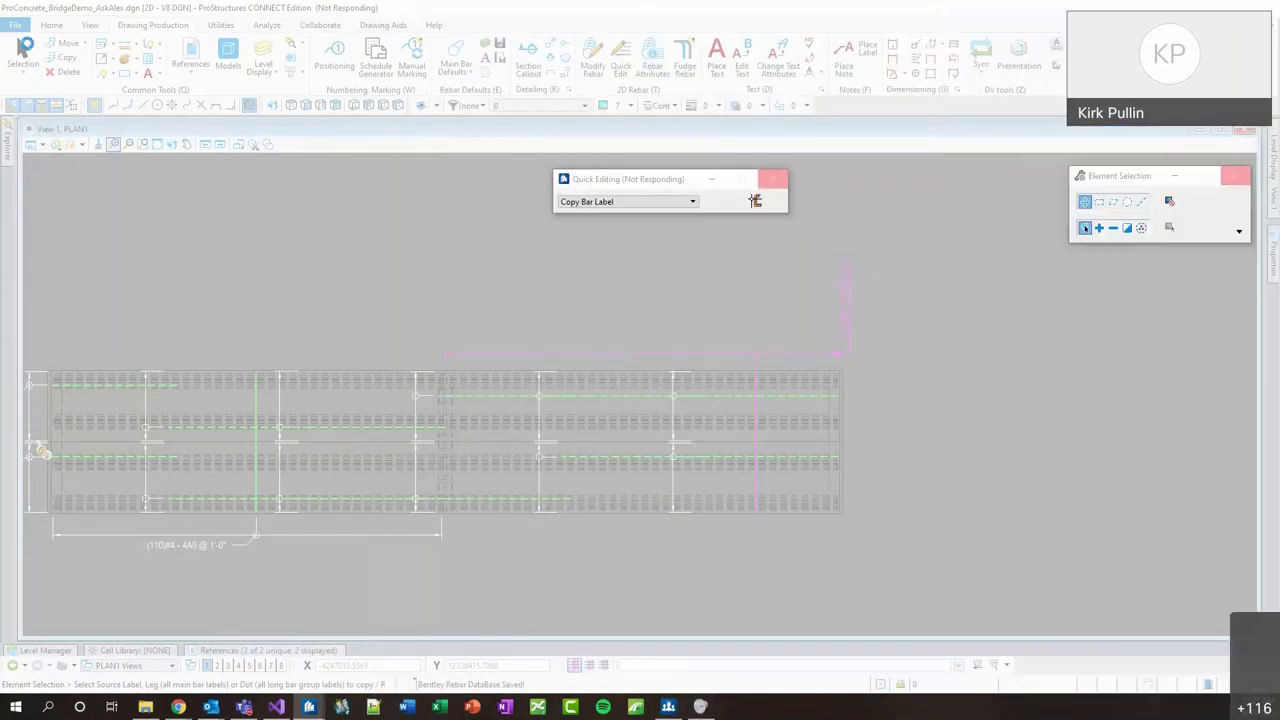
{"action": "left_click_drag", "start_coordinate": [611, 179], "coordinate": [512, 233]}
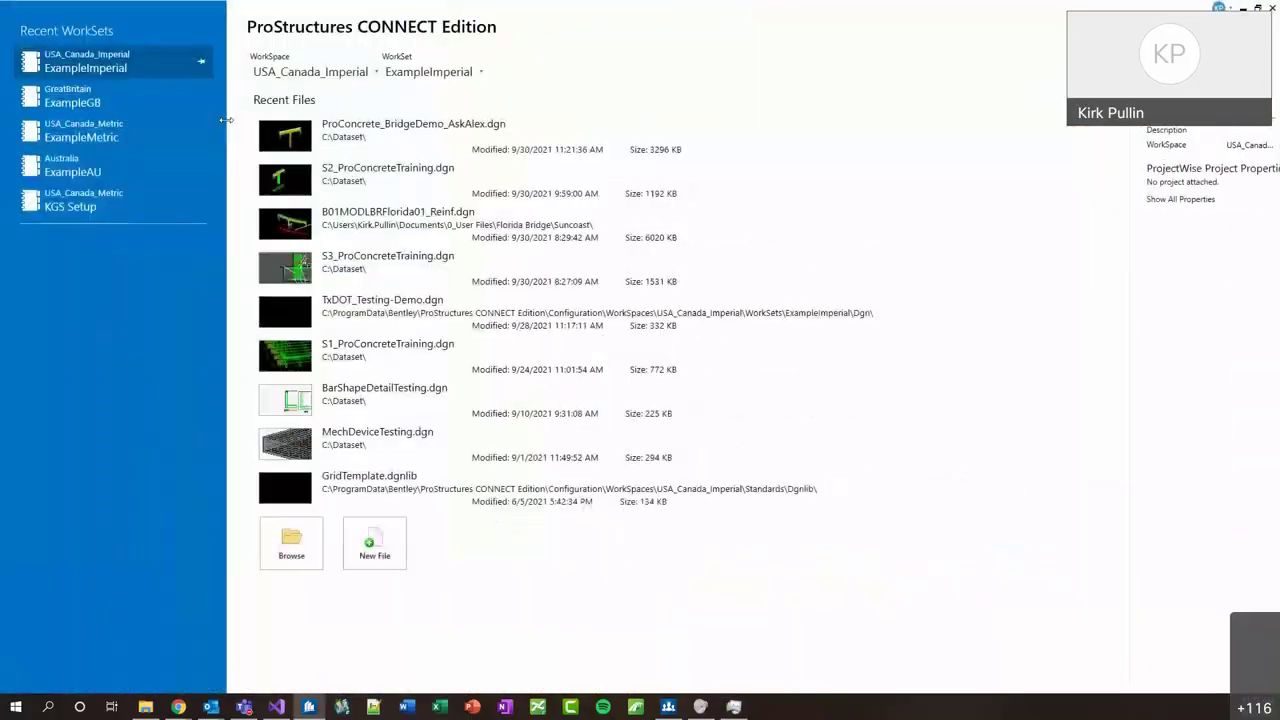
Reopen ProConcrete_BridgeDemo_AskAlex.dgn and switch to the PLAN1 drawing view, fitting the whole plan.
{"action": "left_click", "coordinate": [362, 146]}
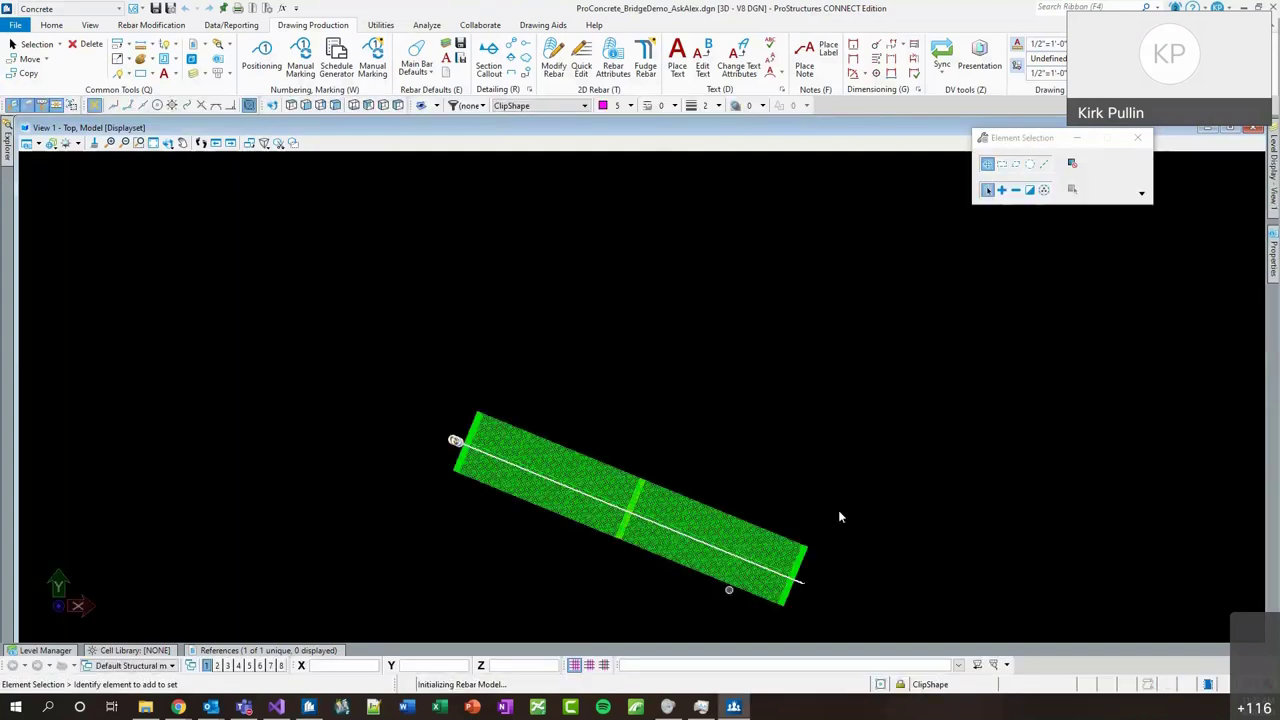
{"action": "left_click_drag", "start_coordinate": [1008, 139], "coordinate": [1115, 168]}
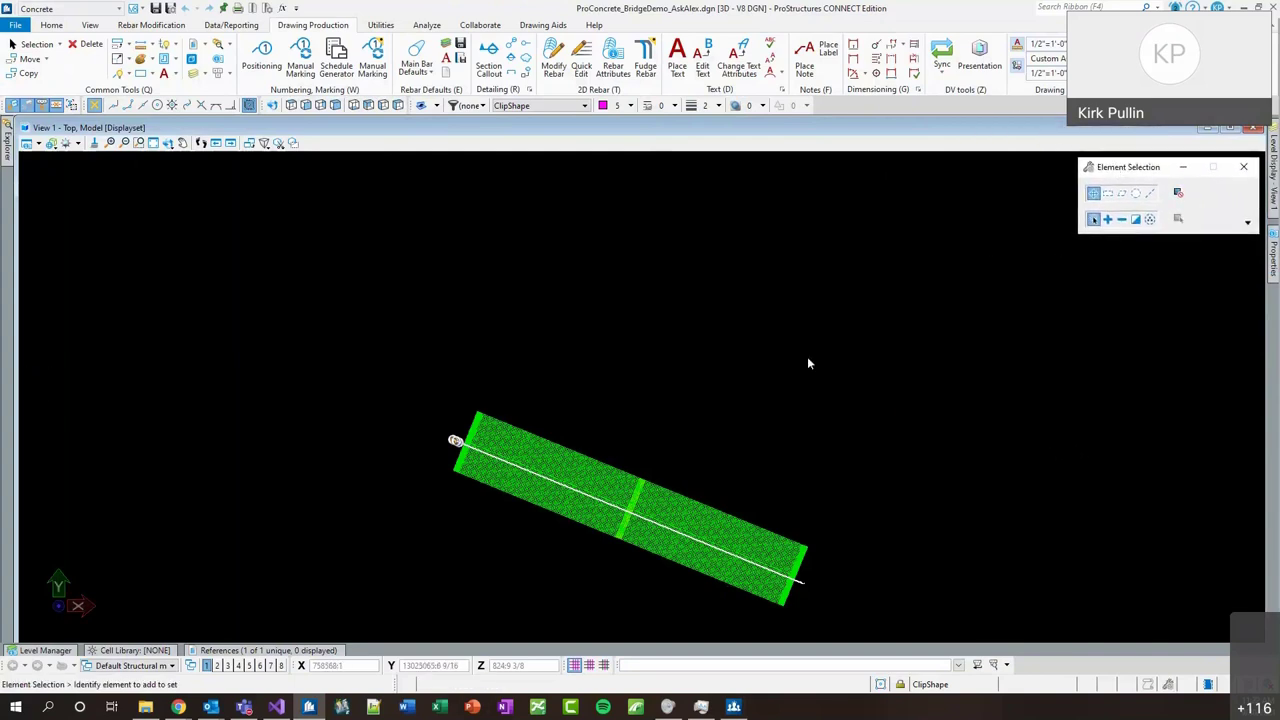
{"action": "middle_click_drag", "start_coordinate": [512, 546], "coordinate": [411, 478], "text": "shift"}
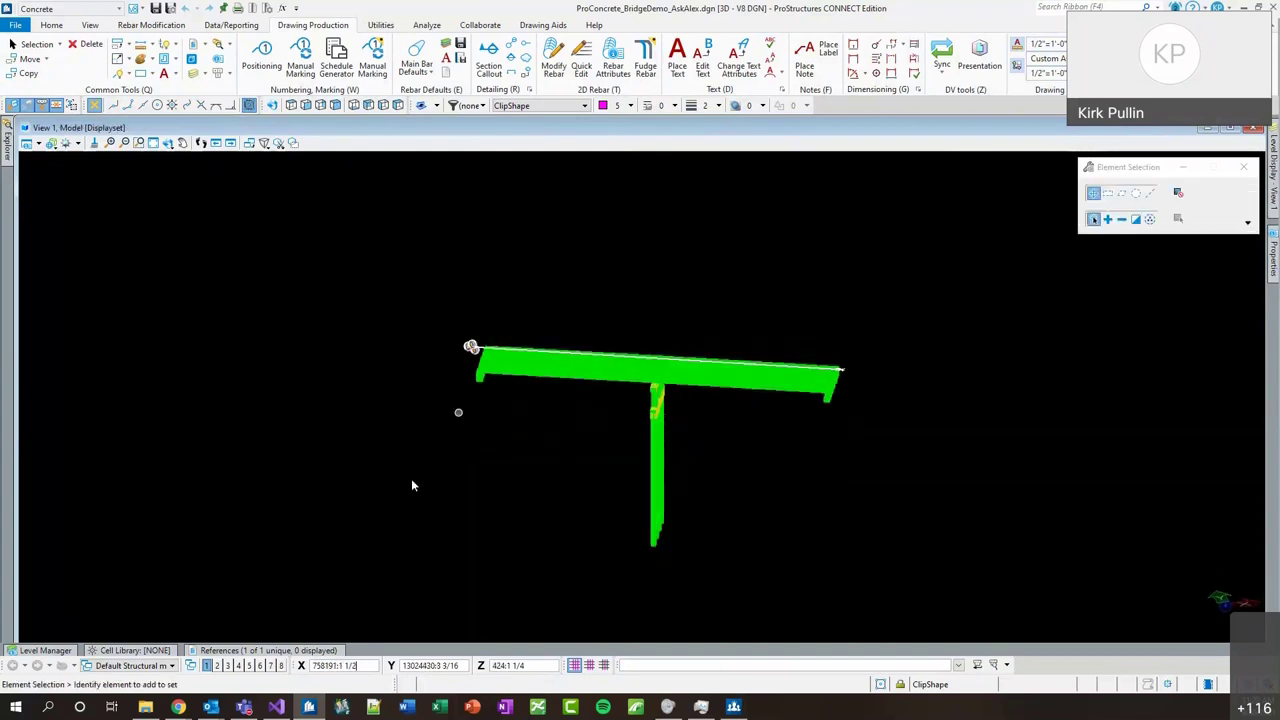
{"action": "left_click", "coordinate": [128, 665]}
{"action": "left_click", "coordinate": [206, 625]}
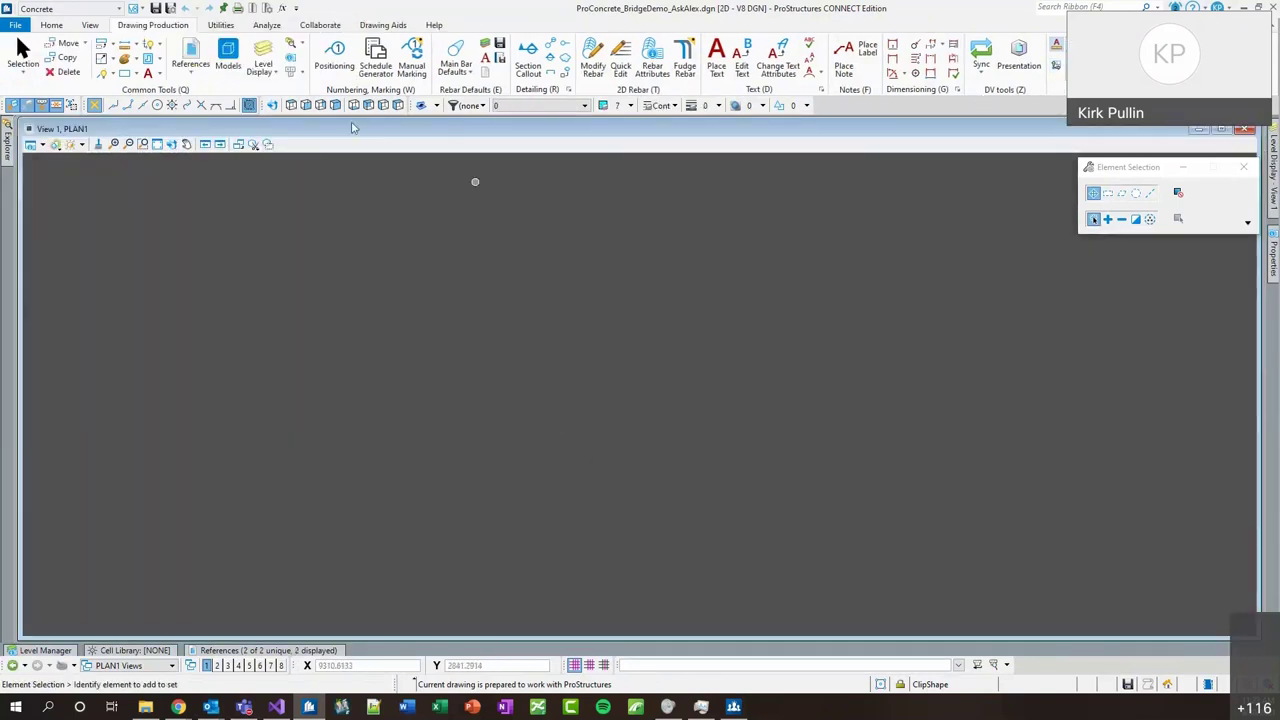
{"action": "left_click", "coordinate": [157, 144]}
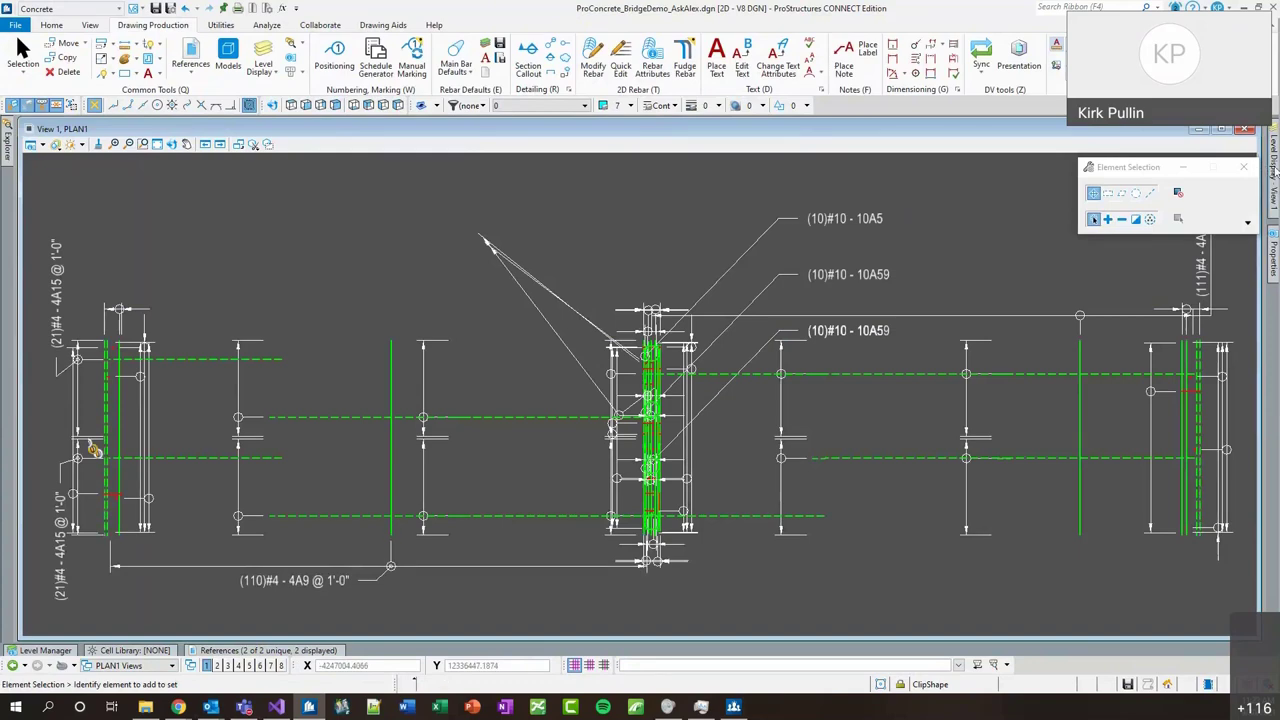
Turn on the OBM_Bridge.dgn geometry and hide the beam, column and wall rebar levels, keeping the SR-RBAR-SLAB-LV01 levels displayed.
{"action": "mouse_move", "coordinate": [1270, 170]}
{"action": "left_click", "coordinate": [1082, 188]}
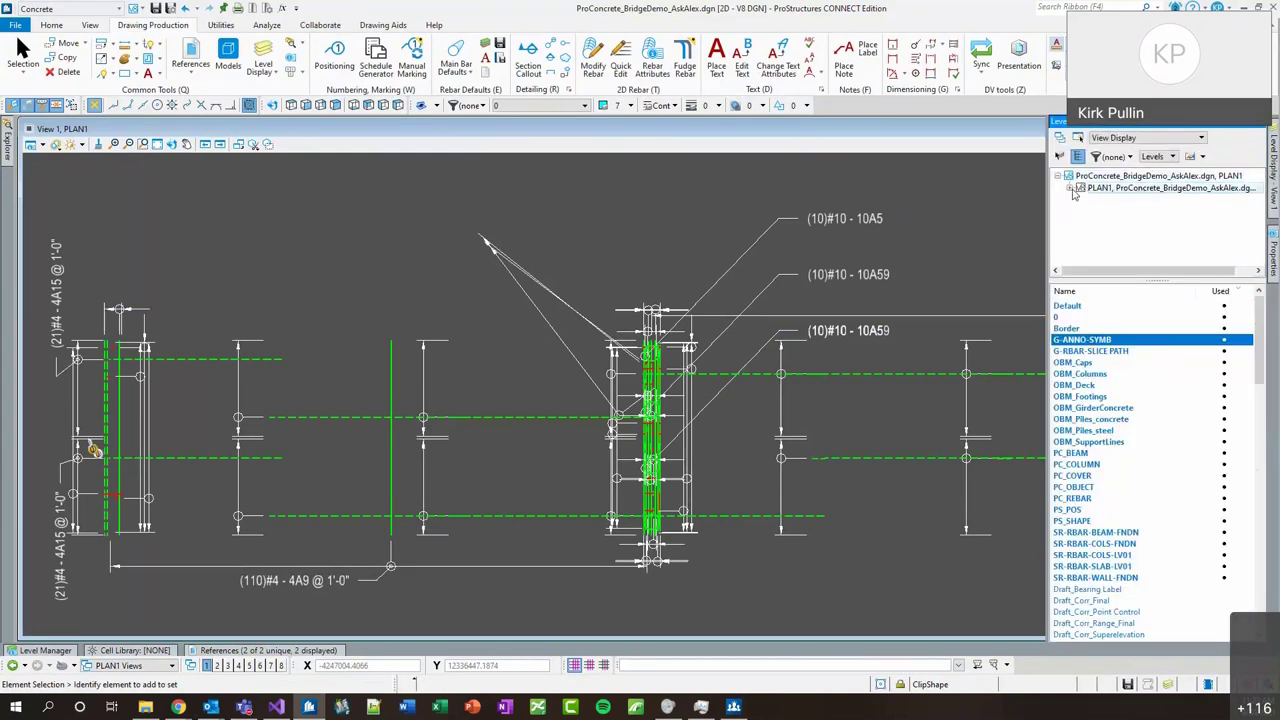
{"action": "left_click", "coordinate": [1069, 188]}
{"action": "left_click", "coordinate": [1128, 200]}
{"action": "left_click_drag", "start_coordinate": [1085, 328], "coordinate": [1120, 413]}
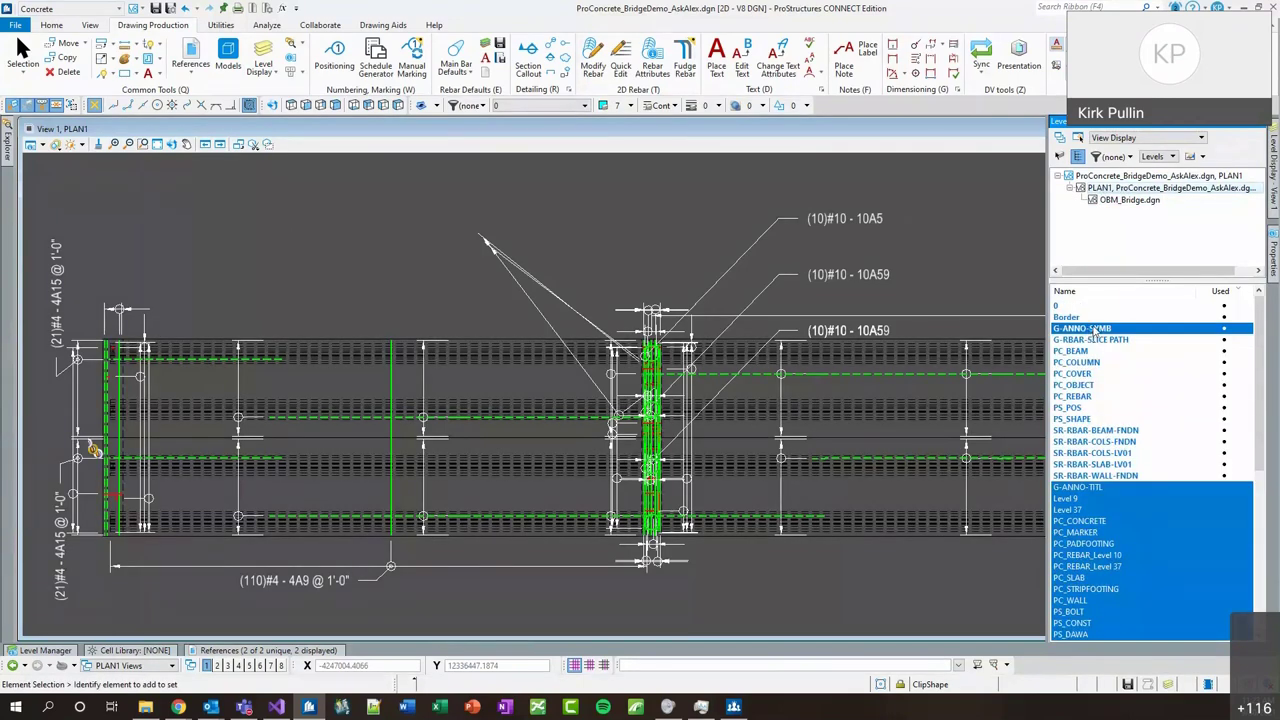
{"action": "left_click_drag", "start_coordinate": [1117, 330], "coordinate": [1120, 464]}
{"action": "left_click_drag", "start_coordinate": [1119, 396], "coordinate": [1120, 409]}
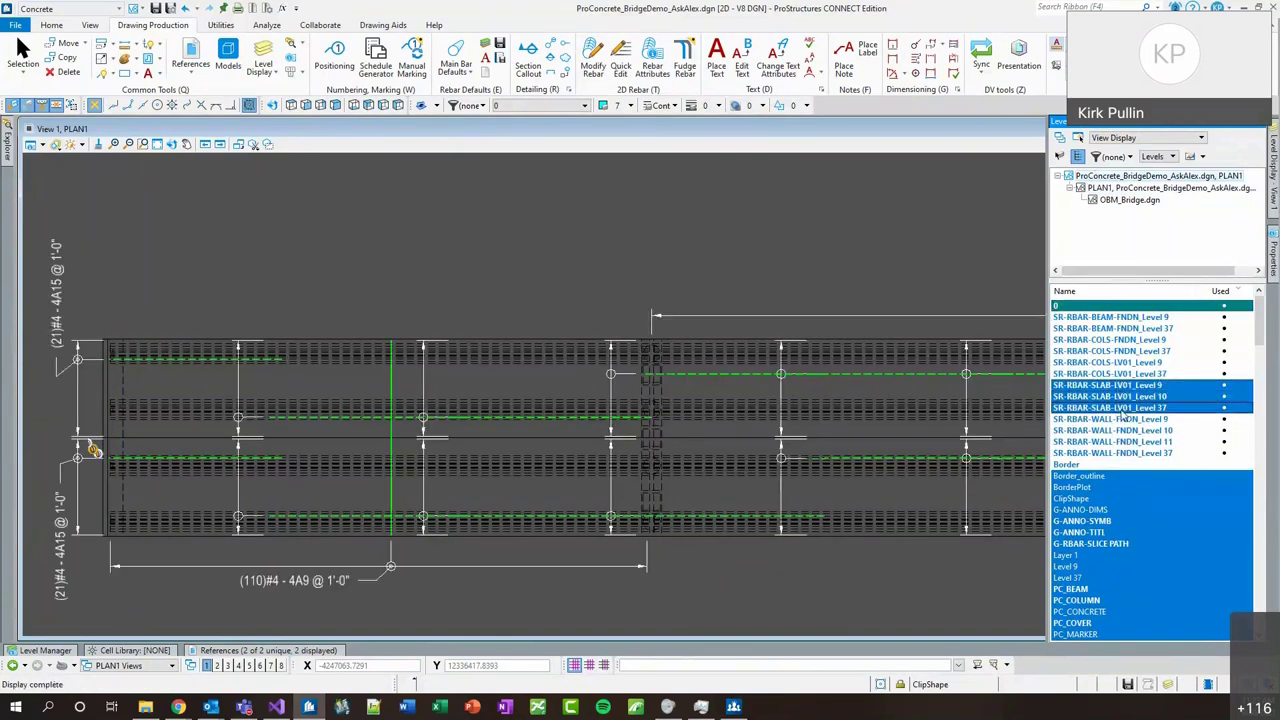
Place a section callout across the deck just right of the interior pier, looking left, using the Concrete_Section_Imperial drawing seed with drawing creation.
{"action": "scroll", "coordinate": [445, 300], "scroll_direction": "down", "scroll_amount": 3}
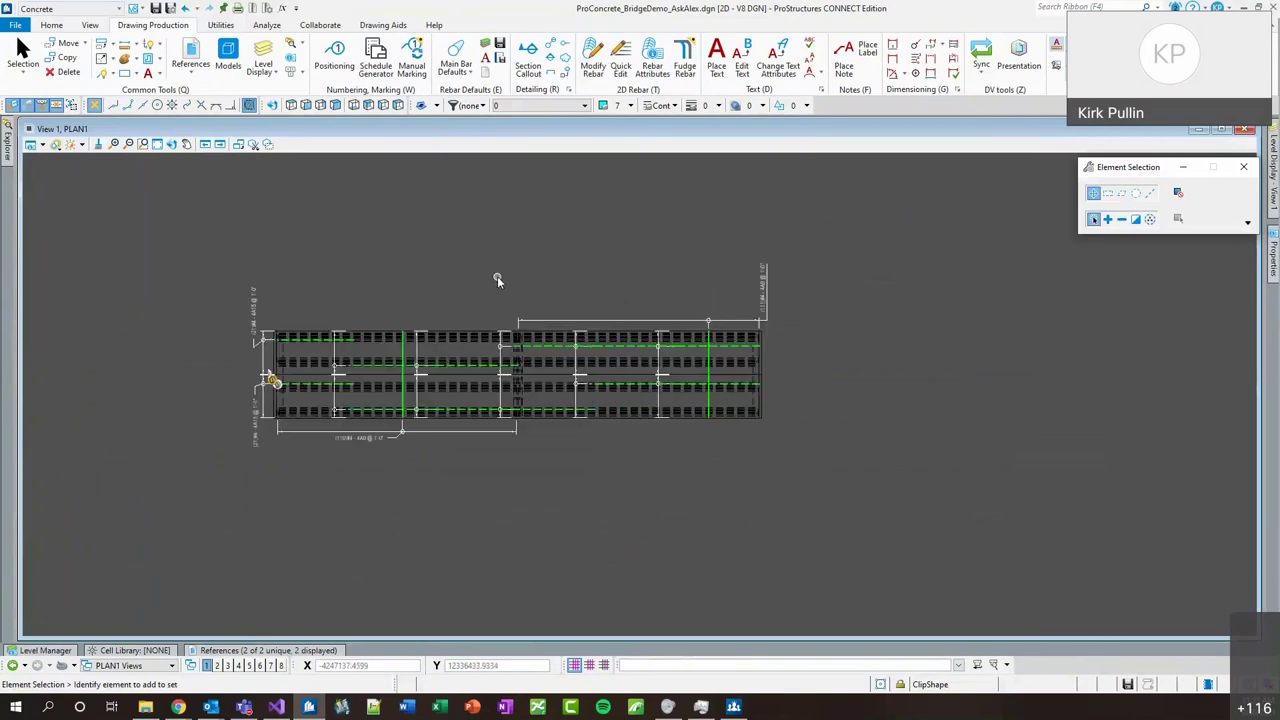
{"action": "scroll", "coordinate": [400, 370], "scroll_direction": "up", "scroll_amount": 3}
{"action": "scroll", "coordinate": [757, 334], "scroll_direction": "up", "scroll_amount": 2}
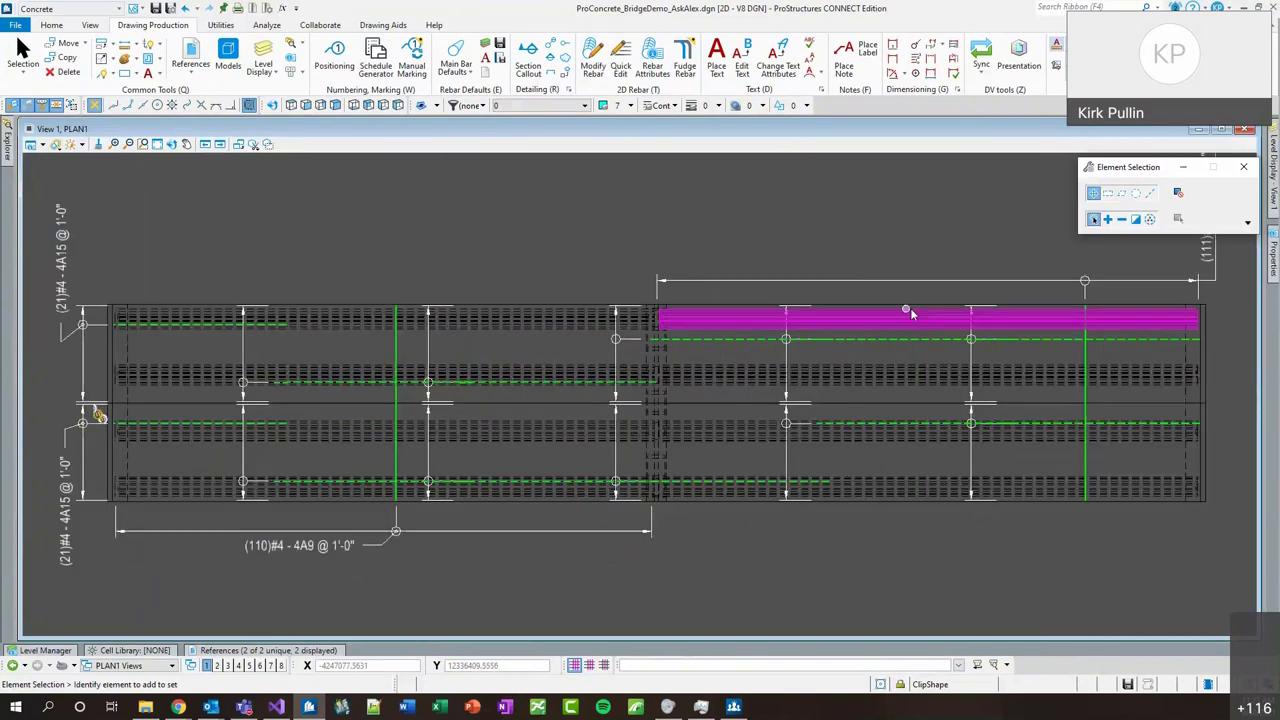
{"action": "scroll", "coordinate": [848, 398], "scroll_direction": "down", "scroll_amount": 2}
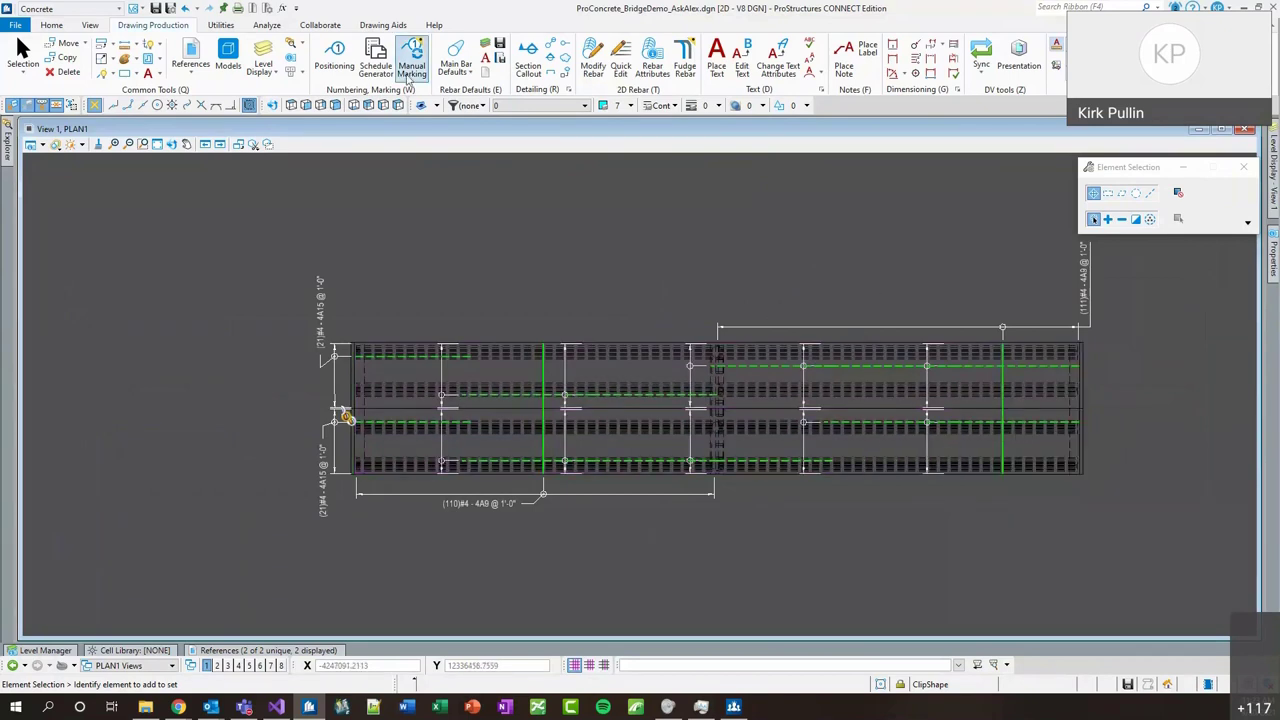
{"action": "left_click", "coordinate": [527, 56]}
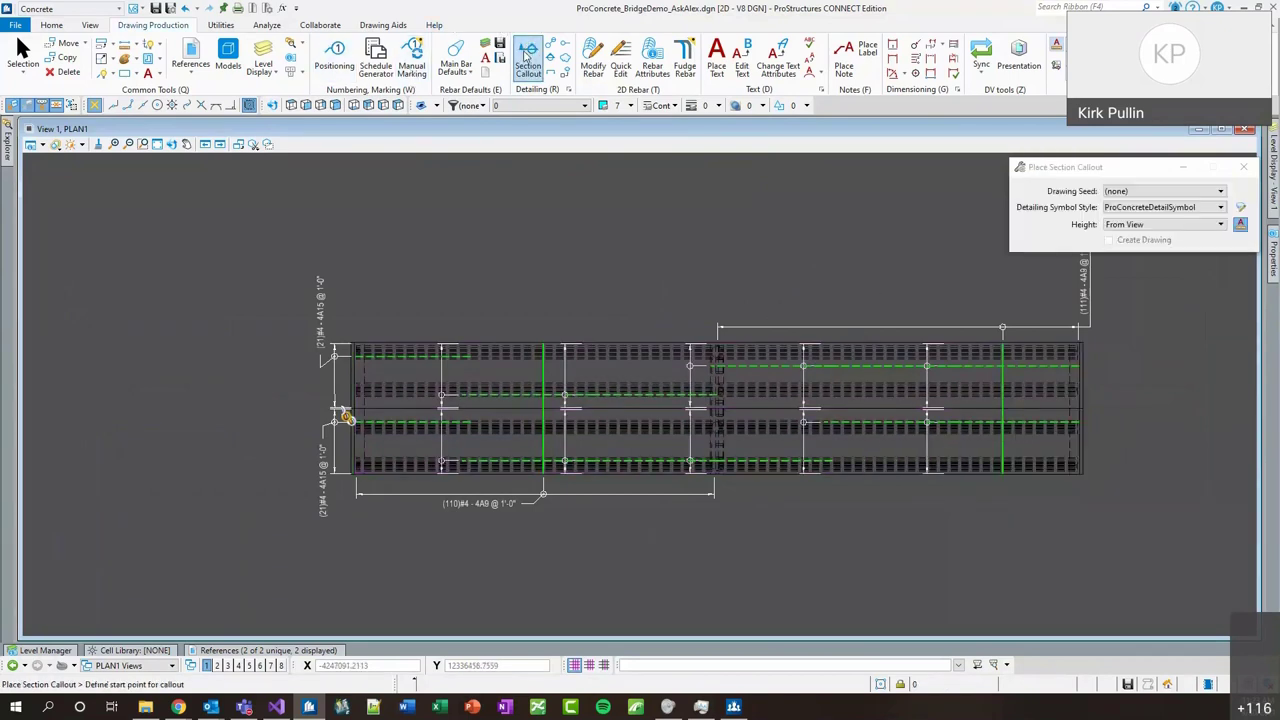
{"action": "left_click", "coordinate": [1130, 191]}
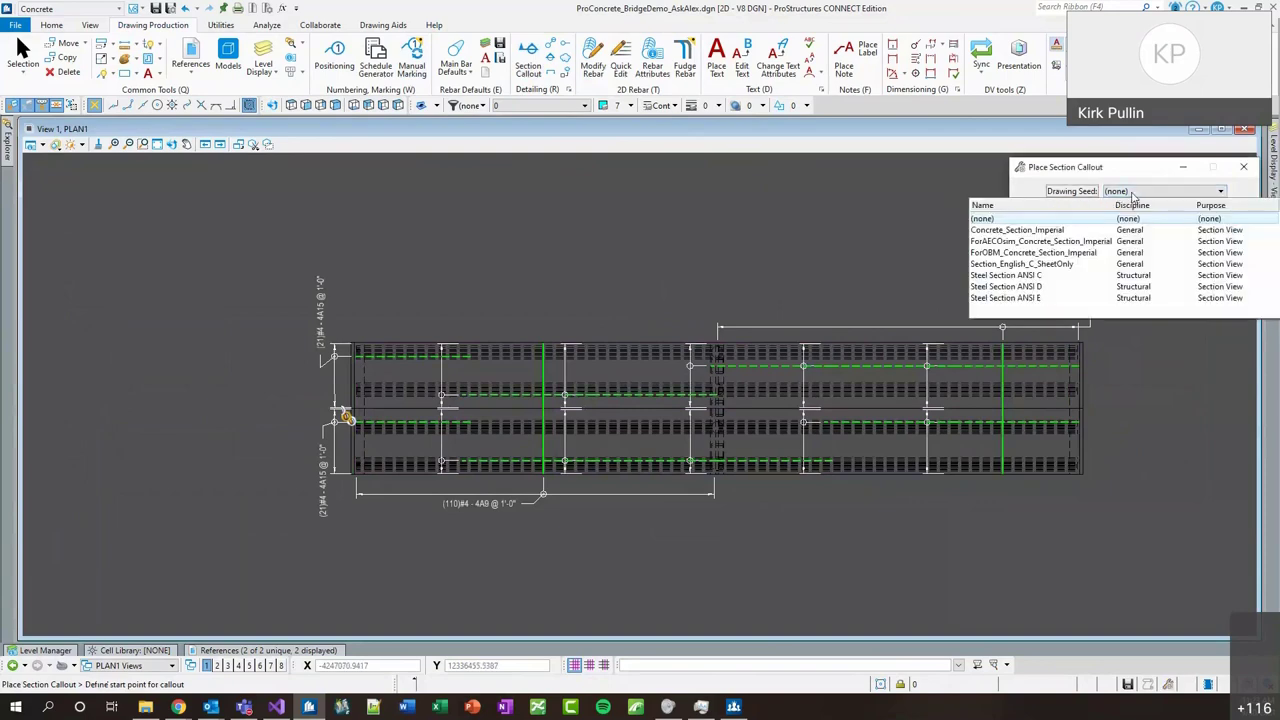
{"action": "left_click", "coordinate": [1022, 232]}
{"action": "left_click_drag", "start_coordinate": [1063, 171], "coordinate": [1043, 172]}
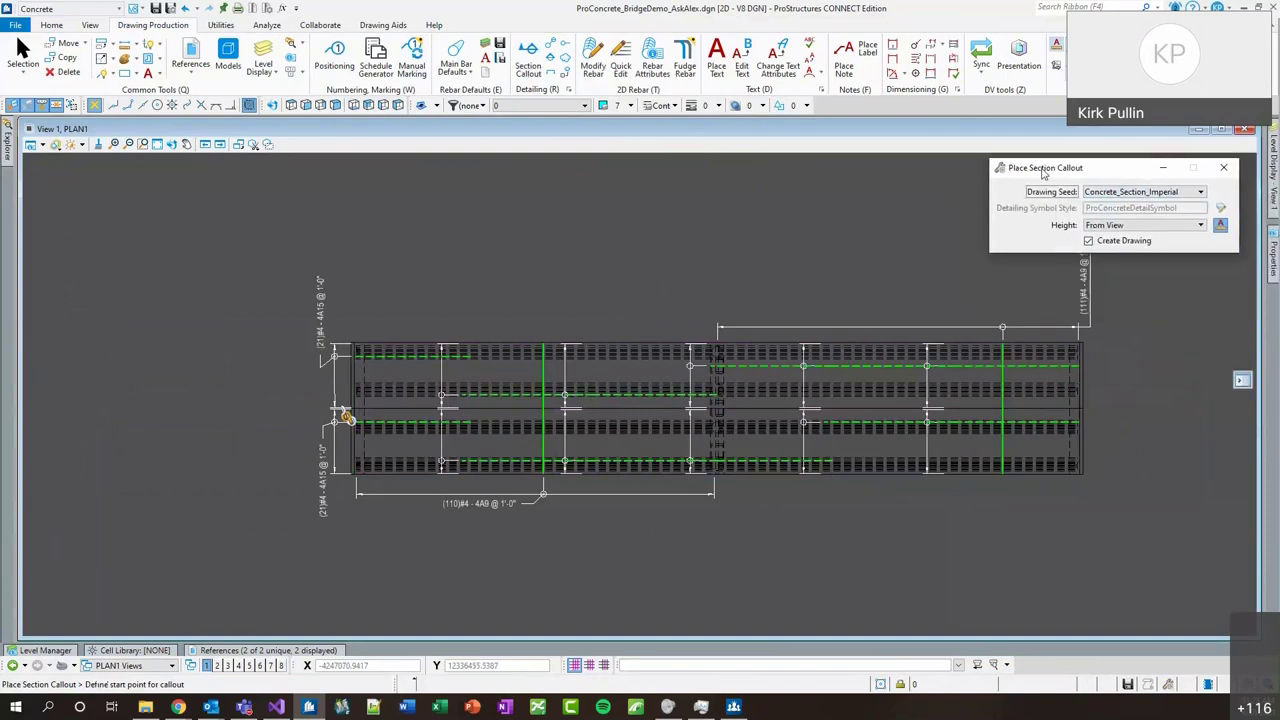
{"action": "scroll", "coordinate": [742, 454], "scroll_direction": "up", "scroll_amount": 3}
{"action": "left_click", "coordinate": [727, 485]}
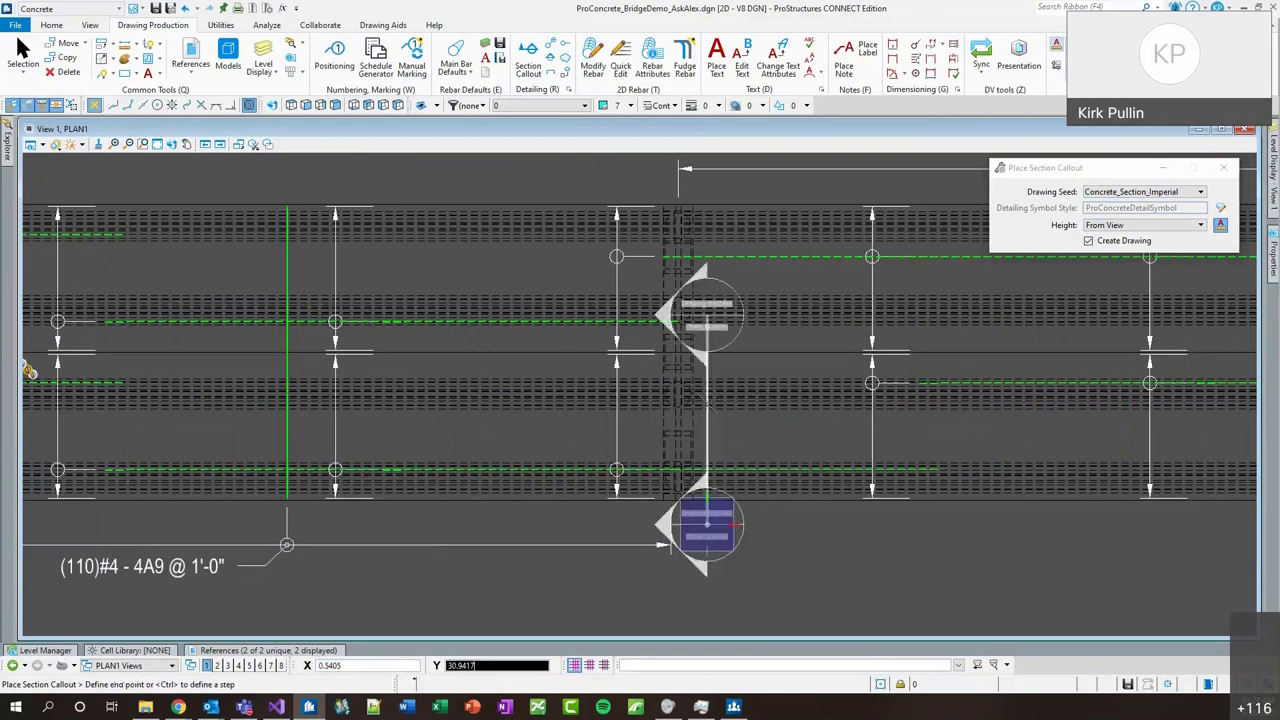
{"action": "scroll", "coordinate": [705, 315], "scroll_direction": "down", "scroll_amount": 2}
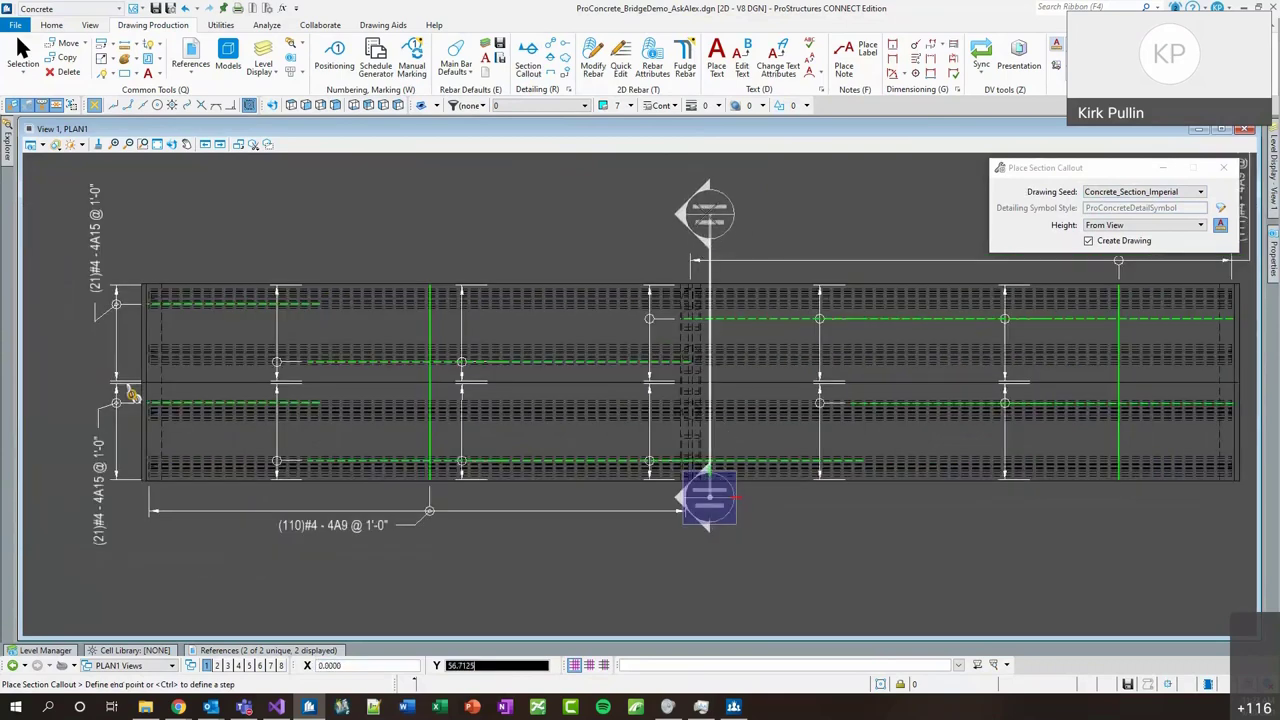
{"action": "left_click", "coordinate": [709, 213]}
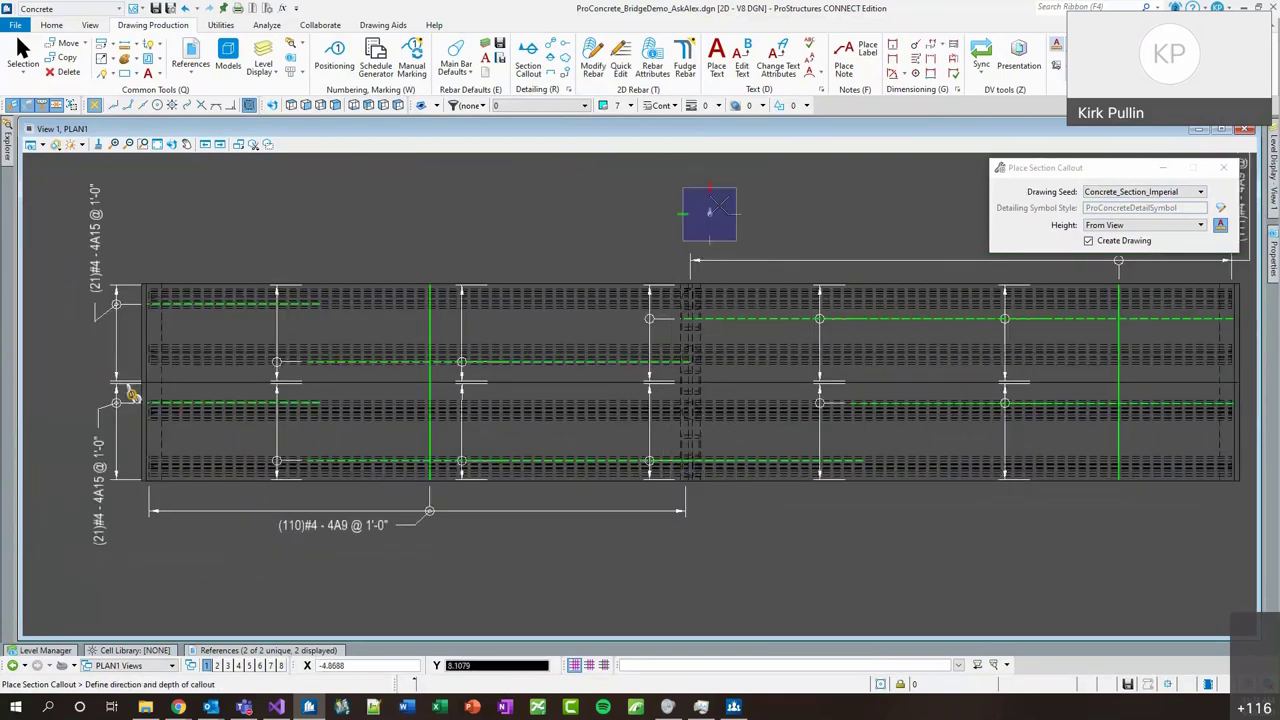
{"action": "left_click", "coordinate": [668, 219]}
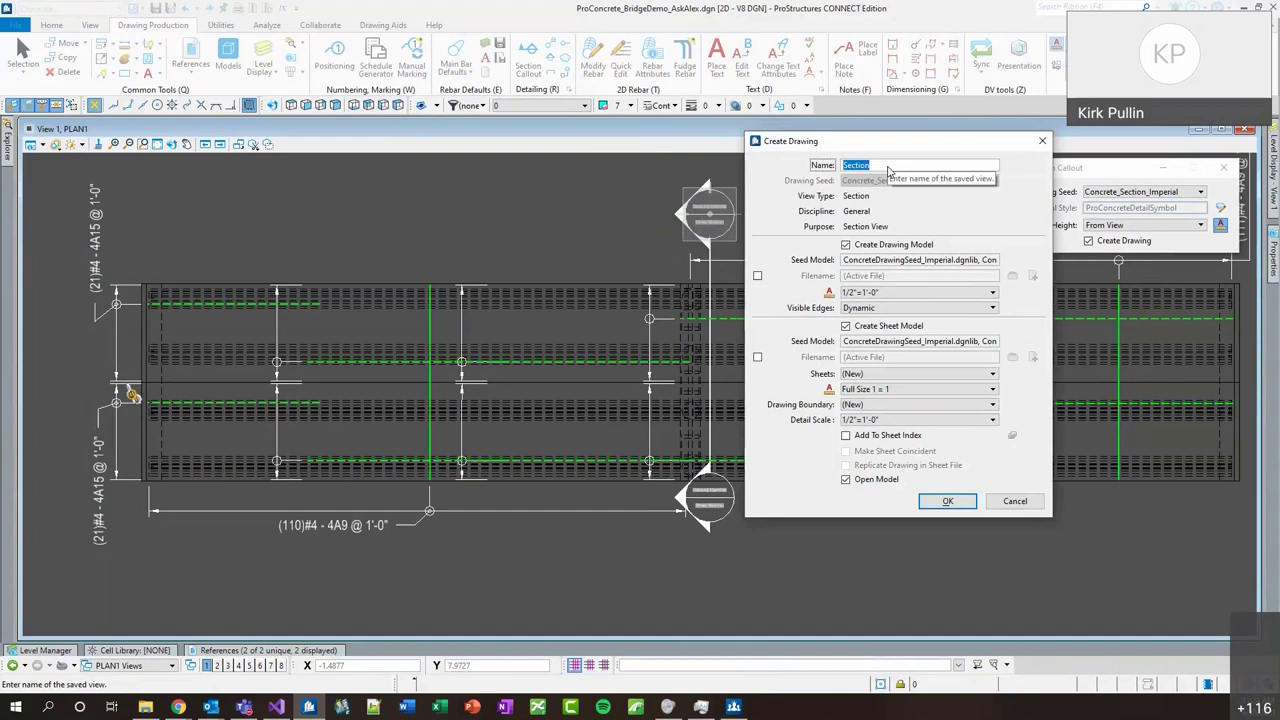
Name the section drawing INTERIOR ELEV and create and open it with a drawing model only, without a sheet model.
{"action": "type", "text": "i"}
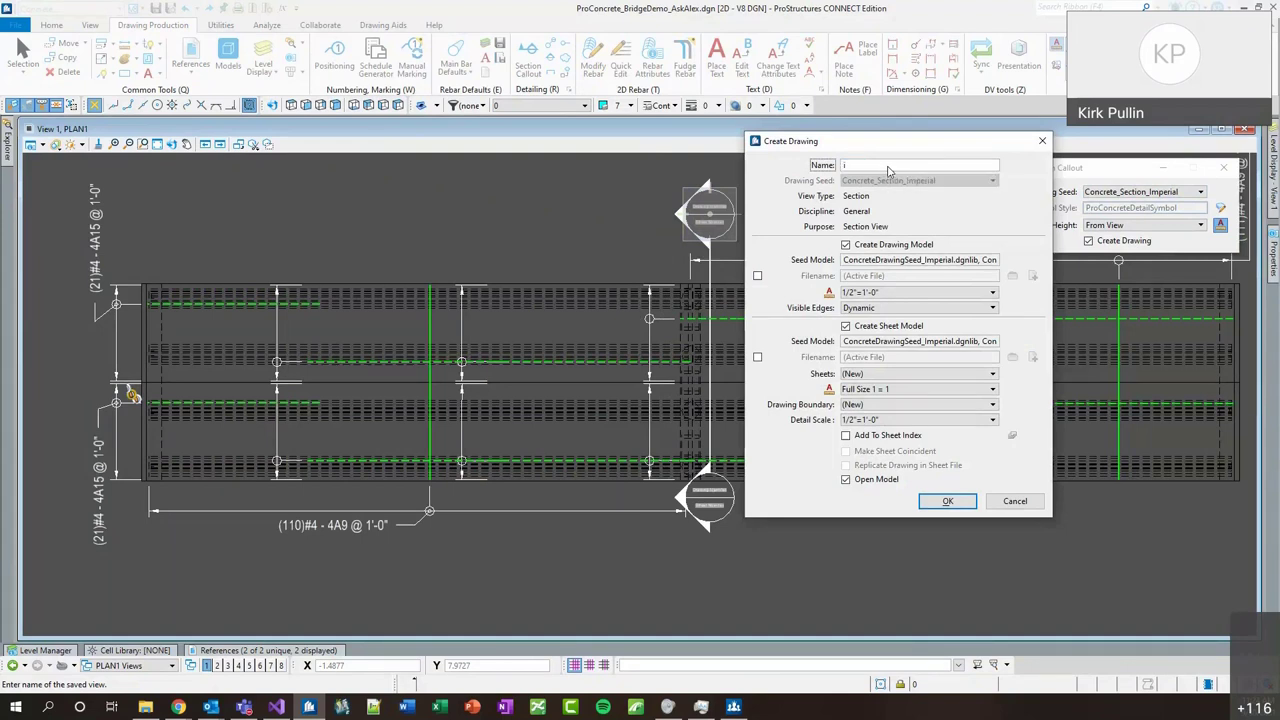
{"action": "key", "text": "BackSpace"}
{"action": "key", "text": "BackSpace"}
{"action": "key", "text": "BackSpace"}
{"action": "type", "text": "INTERIOR ELEV"}
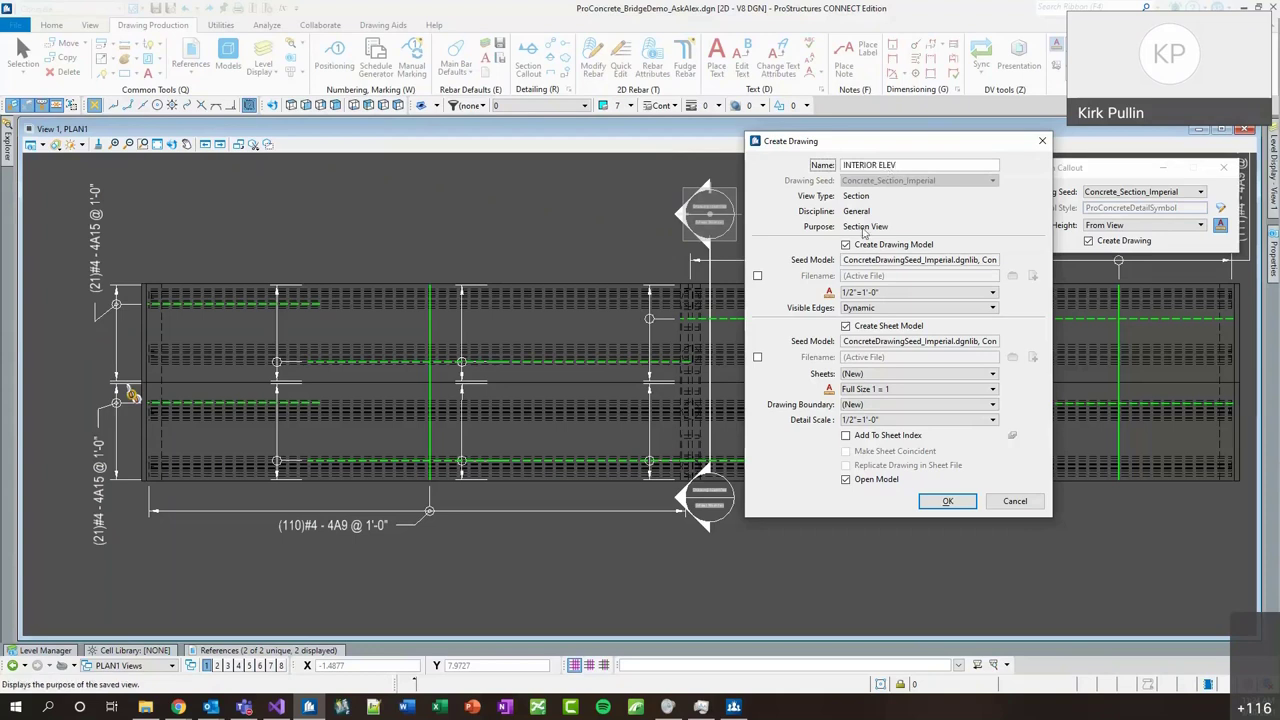
{"action": "left_click", "coordinate": [868, 328]}
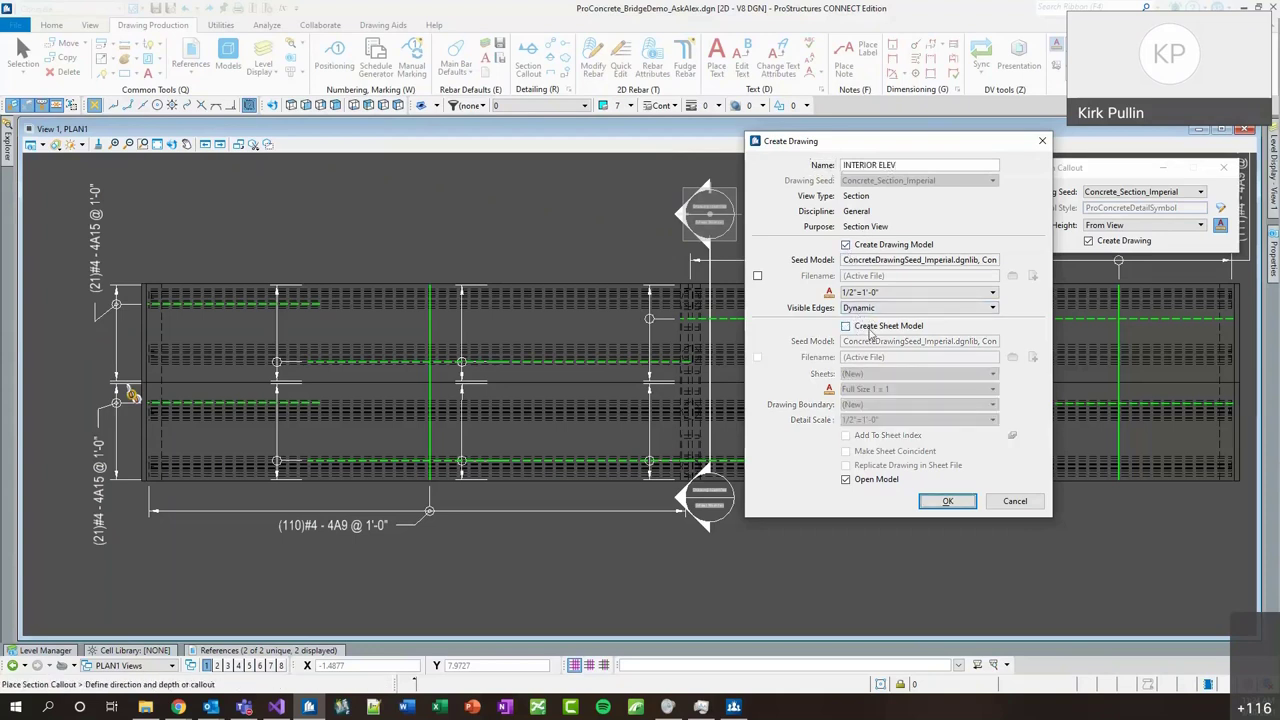
{"action": "left_click", "coordinate": [946, 501]}
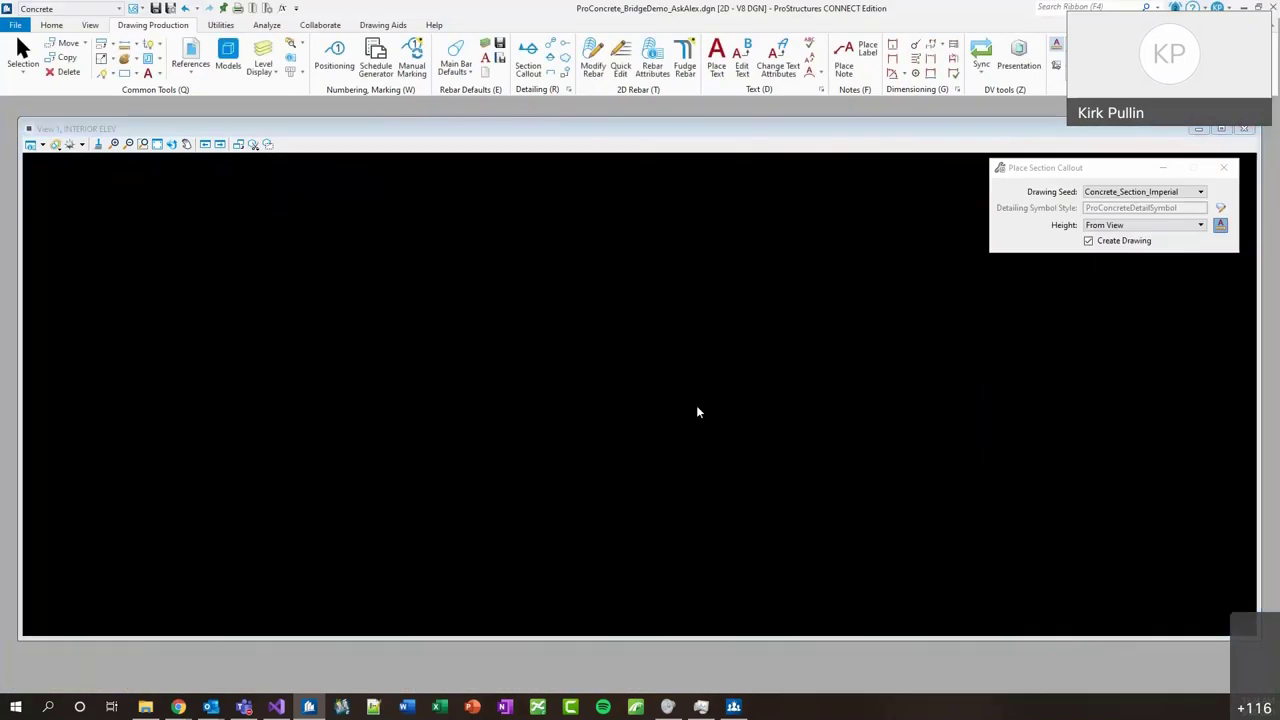
Separate the overlapping 3A73, 3A62 and 3A64 bar labels in the pier cap into a readable vertical stack.
{"action": "scroll", "coordinate": [670, 383], "scroll_direction": "down", "scroll_amount": 2}
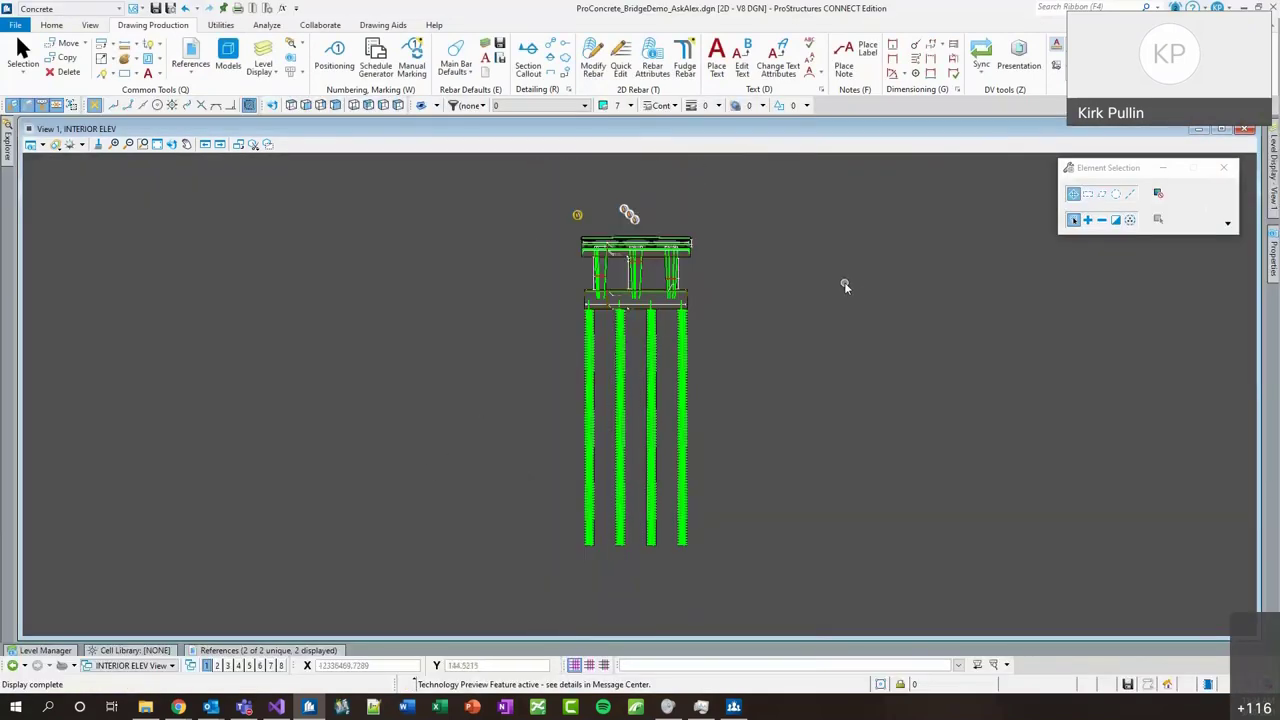
{"action": "scroll", "coordinate": [694, 262], "scroll_direction": "up", "scroll_amount": 2}
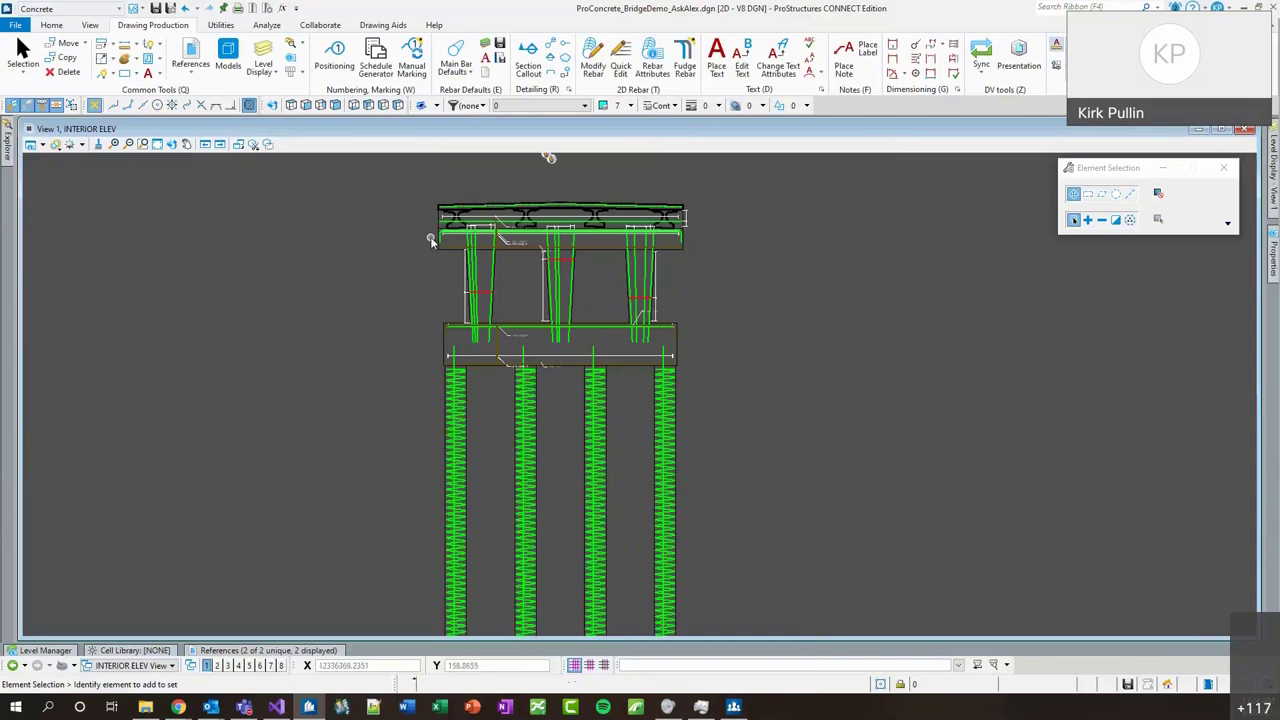
{"action": "scroll", "coordinate": [486, 240], "scroll_direction": "up", "scroll_amount": 4}
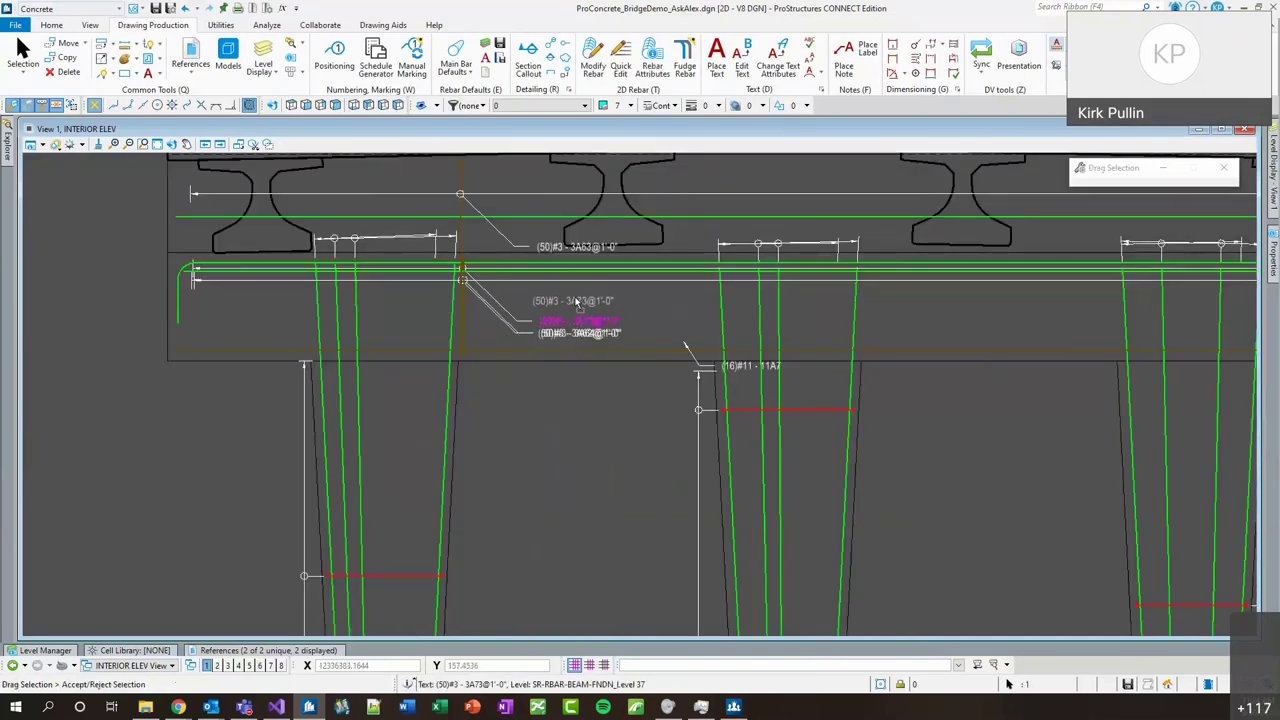
{"action": "scroll", "coordinate": [474, 334], "scroll_direction": "up", "scroll_amount": 2}
{"action": "scroll", "coordinate": [614, 343], "scroll_direction": "up", "scroll_amount": 2}
{"action": "mouse_move", "coordinate": [620, 350]}
{"action": "left_mouse_down"}
{"action": "mouse_move", "coordinate": [598, 306]}
{"action": "mouse_move", "coordinate": [615, 313]}
{"action": "left_mouse_up"}
{"action": "left_click_drag", "start_coordinate": [597, 364], "coordinate": [599, 359]}
{"action": "scroll", "coordinate": [634, 389], "scroll_direction": "down", "scroll_amount": 3}
{"action": "scroll", "coordinate": [727, 384], "scroll_direction": "up", "scroll_amount": 3}
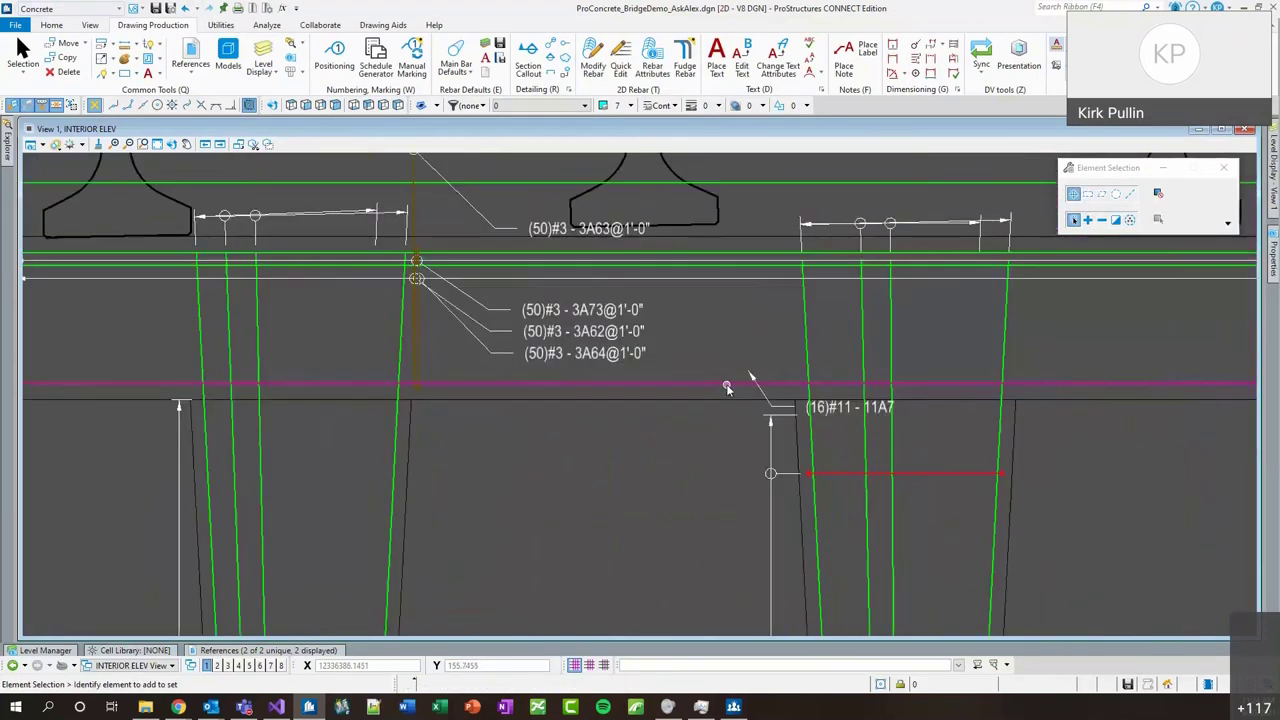
Move the (47)#4 - 4A72@1'-0" label to just above the top edge of the pile footing.
{"action": "scroll", "coordinate": [755, 390], "scroll_direction": "down", "scroll_amount": 4}
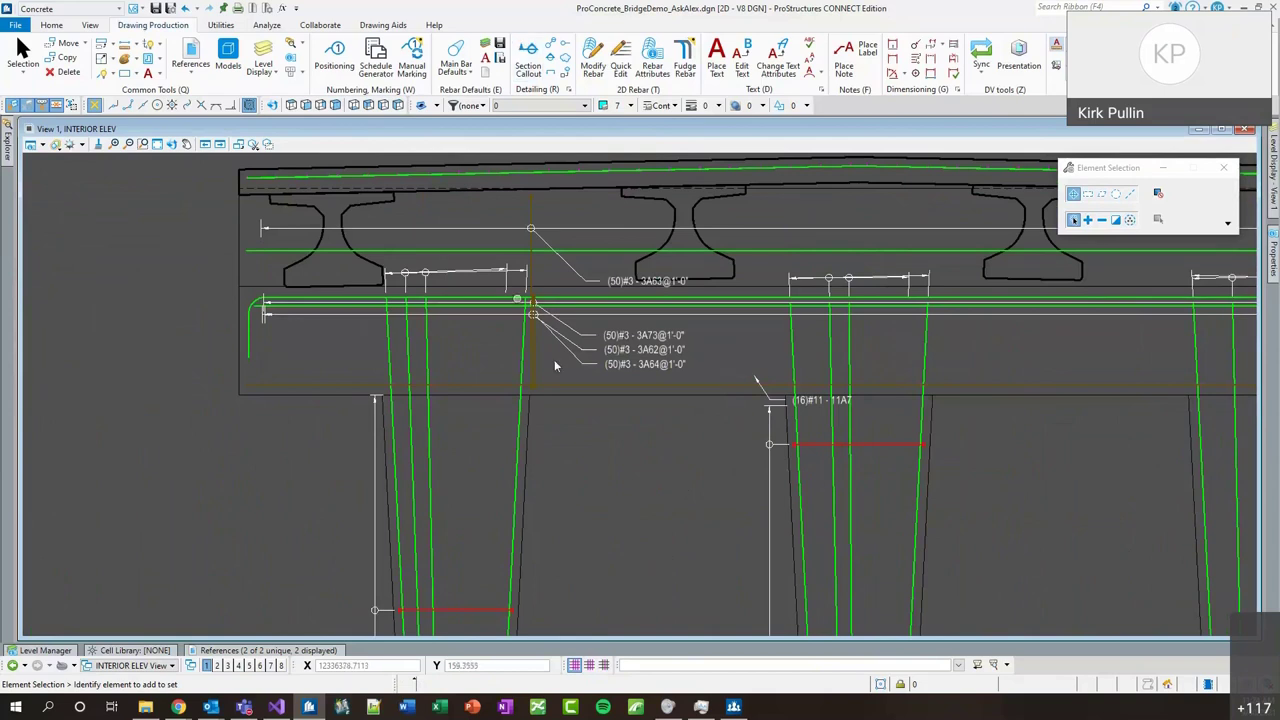
{"action": "scroll", "coordinate": [630, 438], "scroll_direction": "down", "scroll_amount": 2}
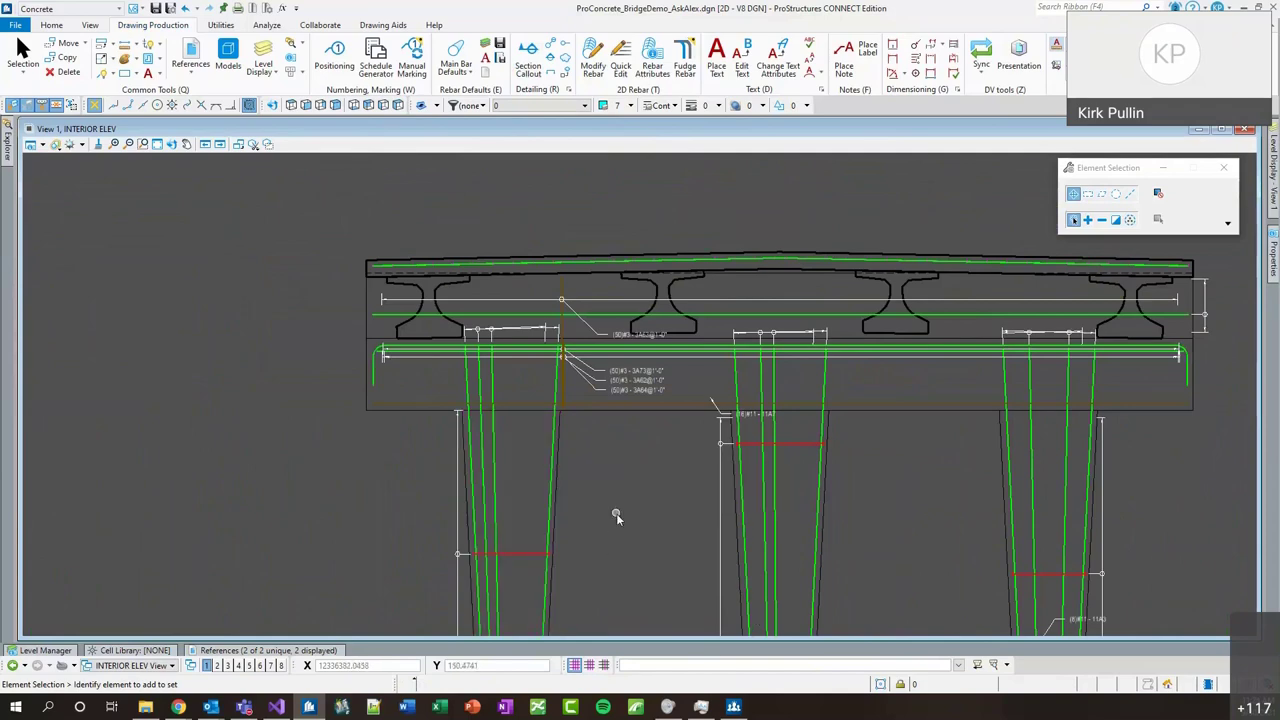
{"action": "scroll", "coordinate": [616, 515], "scroll_direction": "down", "scroll_amount": 4}
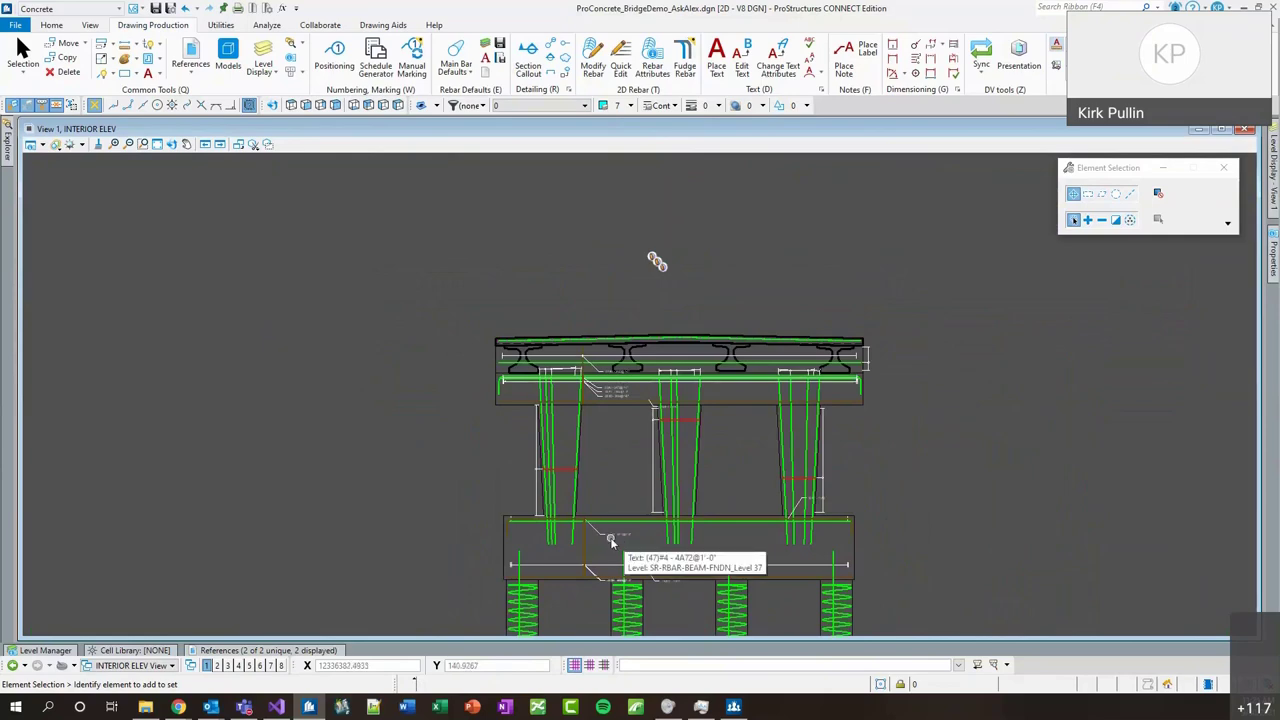
{"action": "scroll", "coordinate": [611, 540], "scroll_direction": "up", "scroll_amount": 2}
{"action": "scroll", "coordinate": [611, 540], "scroll_direction": "up", "scroll_amount": 2}
{"action": "mouse_move", "coordinate": [605, 531]}
{"action": "left_mouse_down"}
{"action": "mouse_move", "coordinate": [564, 472]}
{"action": "mouse_move", "coordinate": [598, 490]}
{"action": "left_mouse_up"}
{"action": "scroll", "coordinate": [564, 473], "scroll_direction": "up", "scroll_amount": 4}
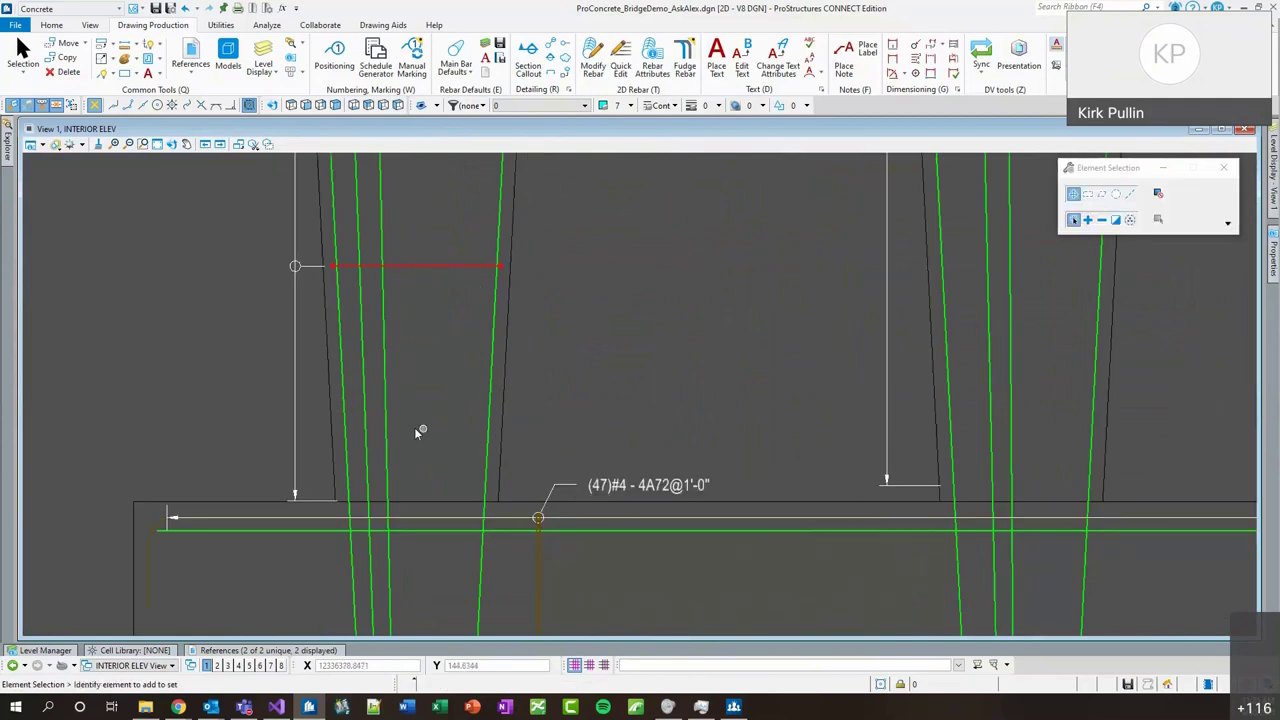
Move the (8)#11 - 11A3 label between the middle and right columns and shift it with its leader left along the footing bar.
{"action": "scroll", "coordinate": [420, 432], "scroll_direction": "down", "scroll_amount": 4}
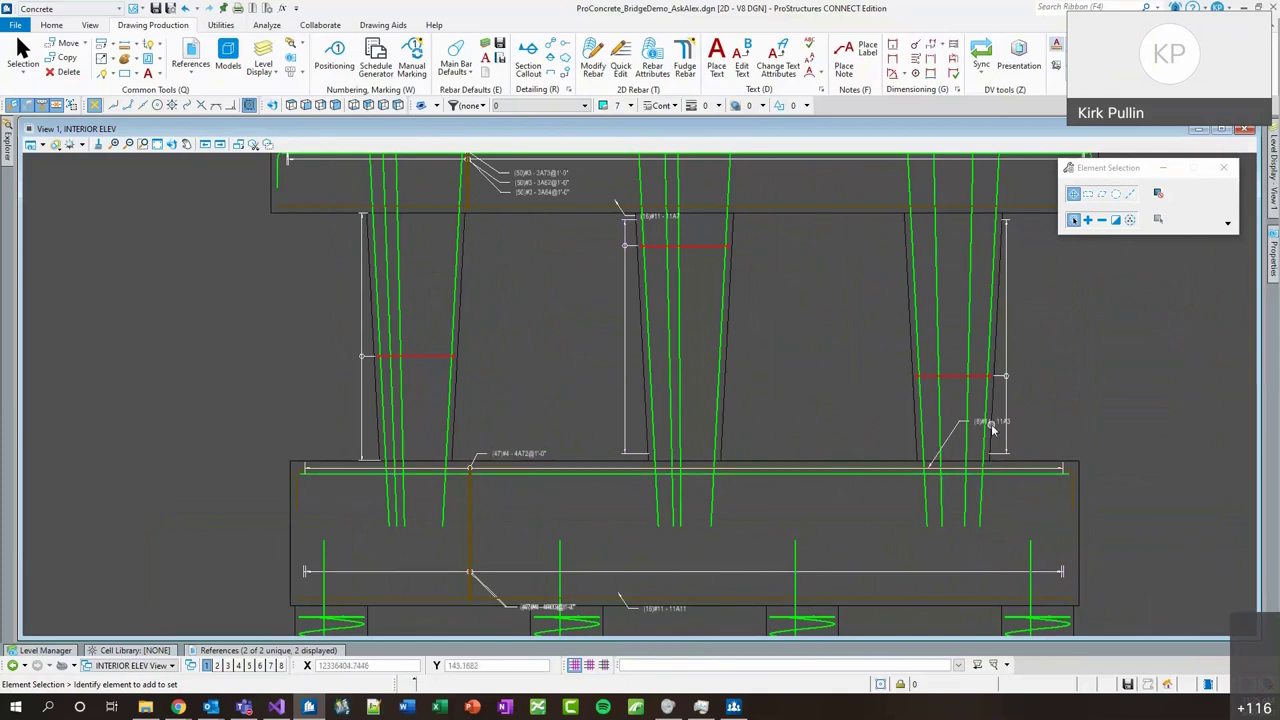
{"action": "left_click_drag", "start_coordinate": [995, 423], "coordinate": [806, 462]}
{"action": "scroll", "coordinate": [903, 452], "scroll_direction": "up", "scroll_amount": 5}
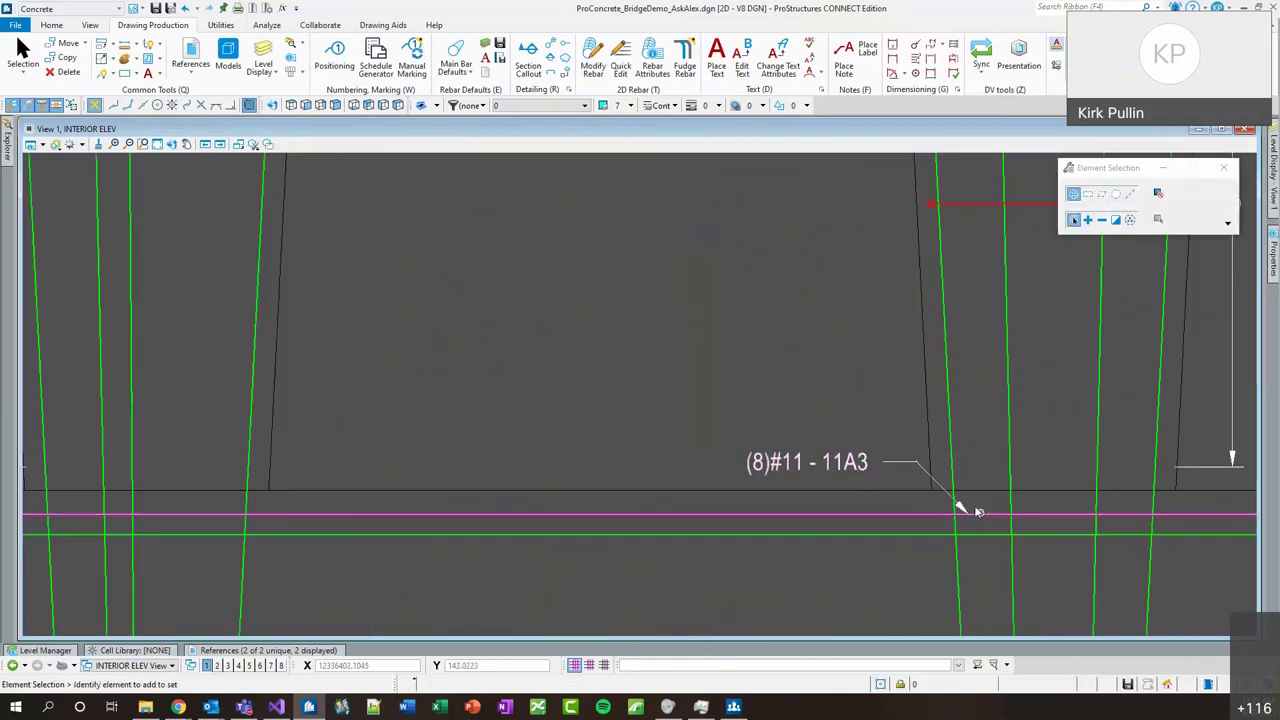
{"action": "left_click_drag", "start_coordinate": [917, 463], "coordinate": [830, 470]}
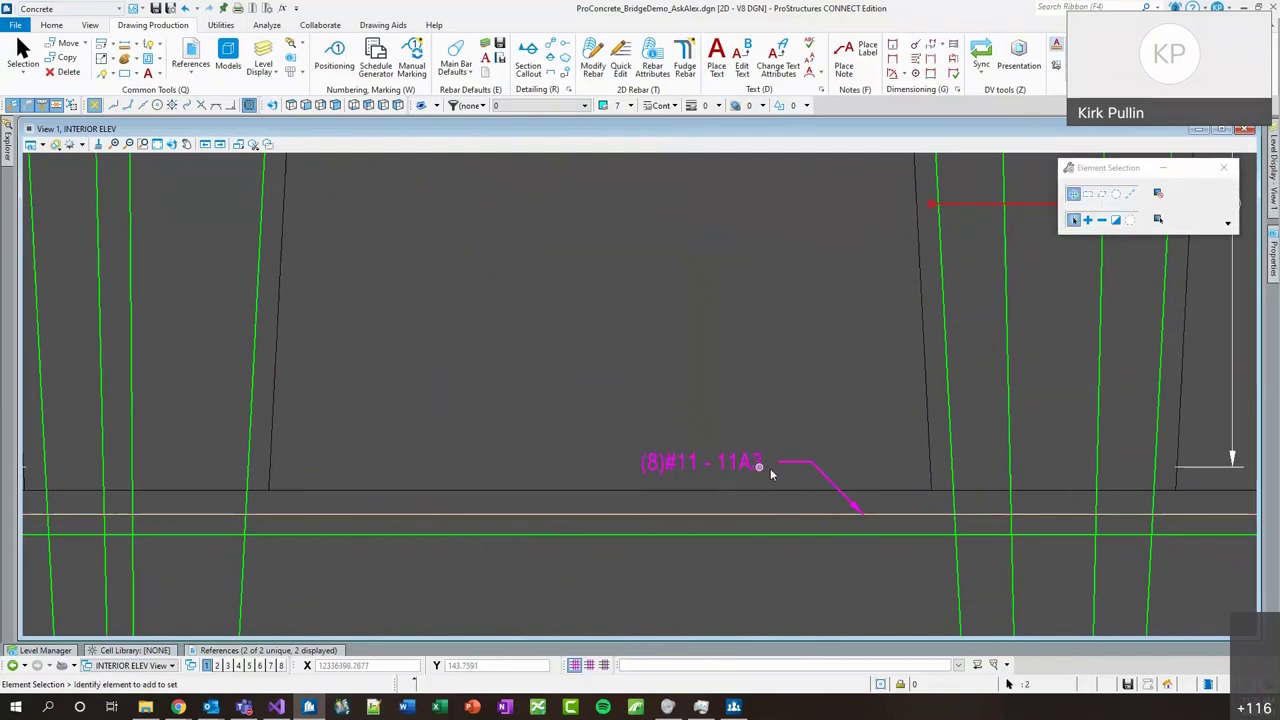
Shift the (8)#11 - 11A3 label and its leader further left, to about midway between the middle and right columns.
{"action": "left_click_drag", "start_coordinate": [793, 467], "coordinate": [585, 463]}
{"action": "left_click_drag", "start_coordinate": [505, 455], "coordinate": [616, 463]}
{"action": "scroll", "coordinate": [612, 456], "scroll_direction": "down", "scroll_amount": 3}
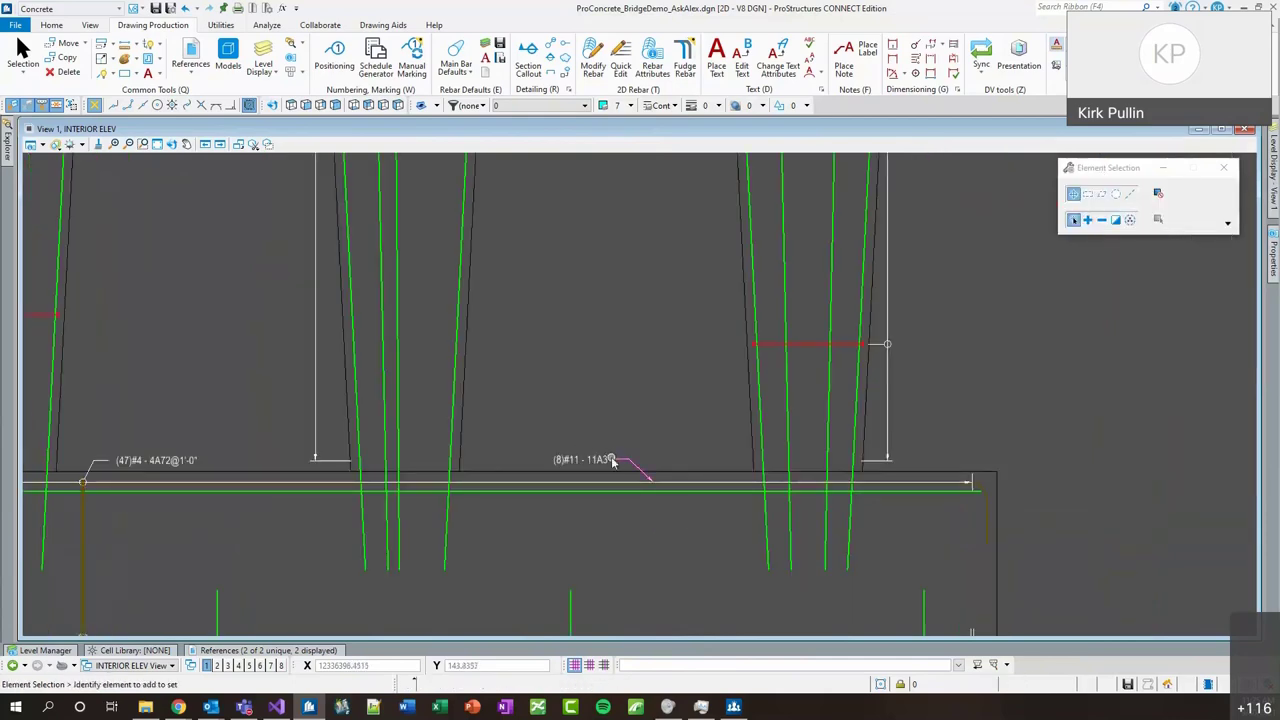
{"action": "scroll", "coordinate": [662, 449], "scroll_direction": "down", "scroll_amount": 4}
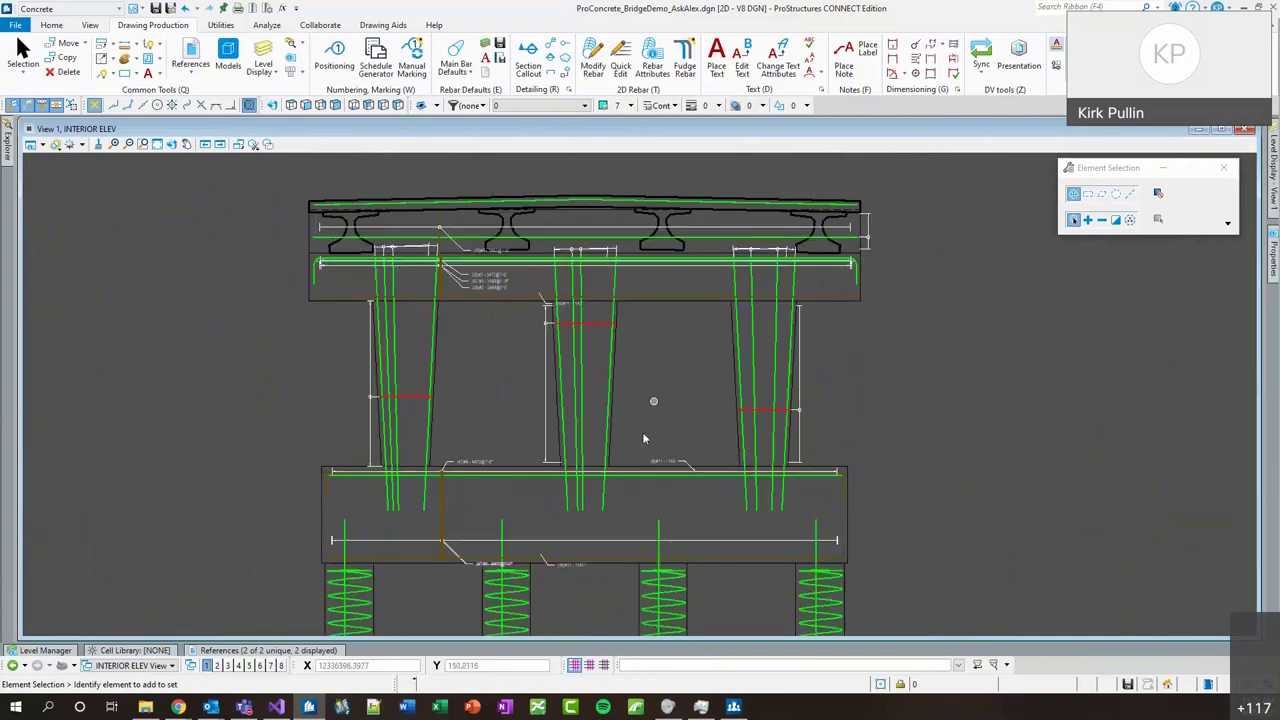
{"action": "scroll", "coordinate": [656, 465], "scroll_direction": "up", "scroll_amount": 4}
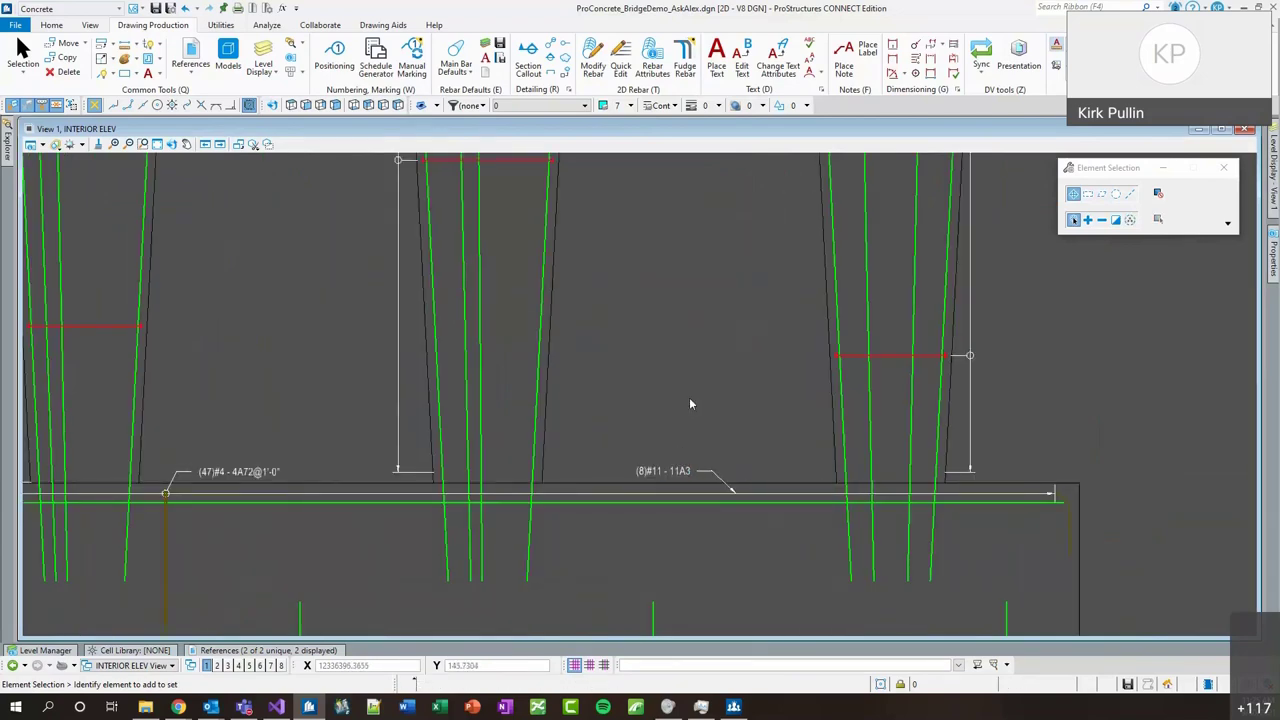
{"action": "scroll", "coordinate": [689, 397], "scroll_direction": "down", "scroll_amount": 4}
{"action": "scroll", "coordinate": [760, 322], "scroll_direction": "up", "scroll_amount": 4}
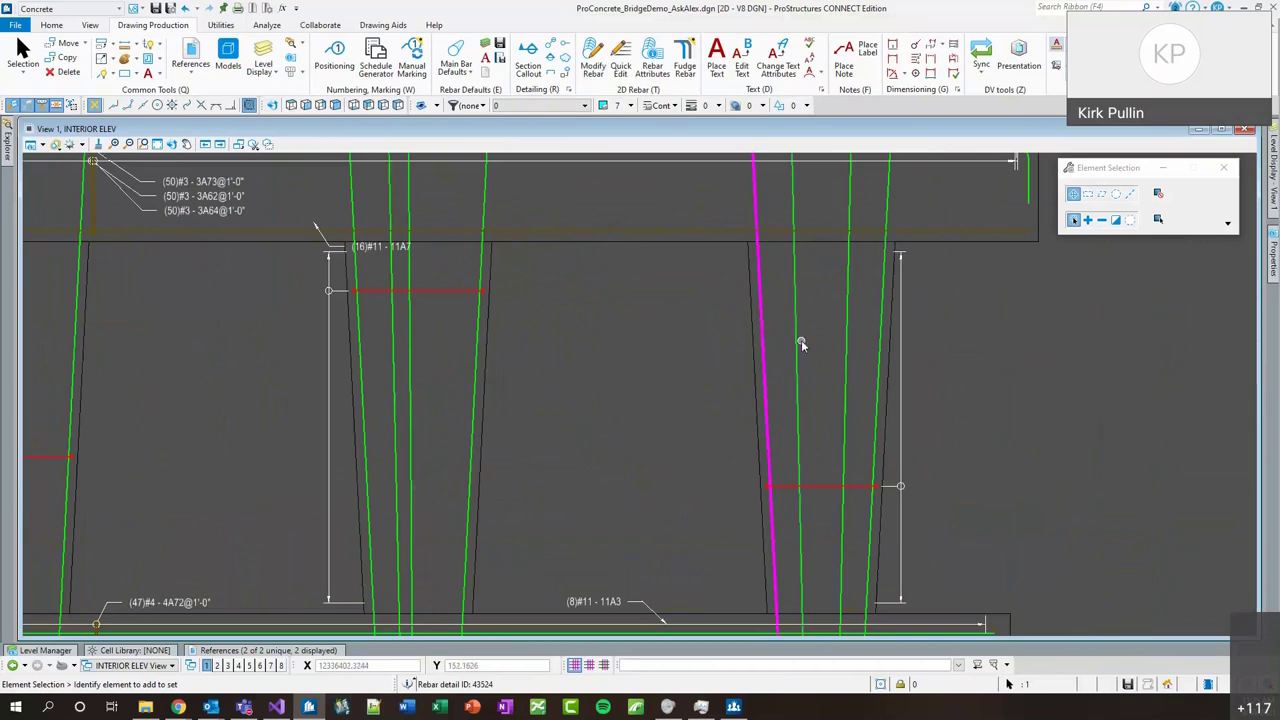
{"action": "scroll", "coordinate": [851, 331], "scroll_direction": "down", "scroll_amount": 4}
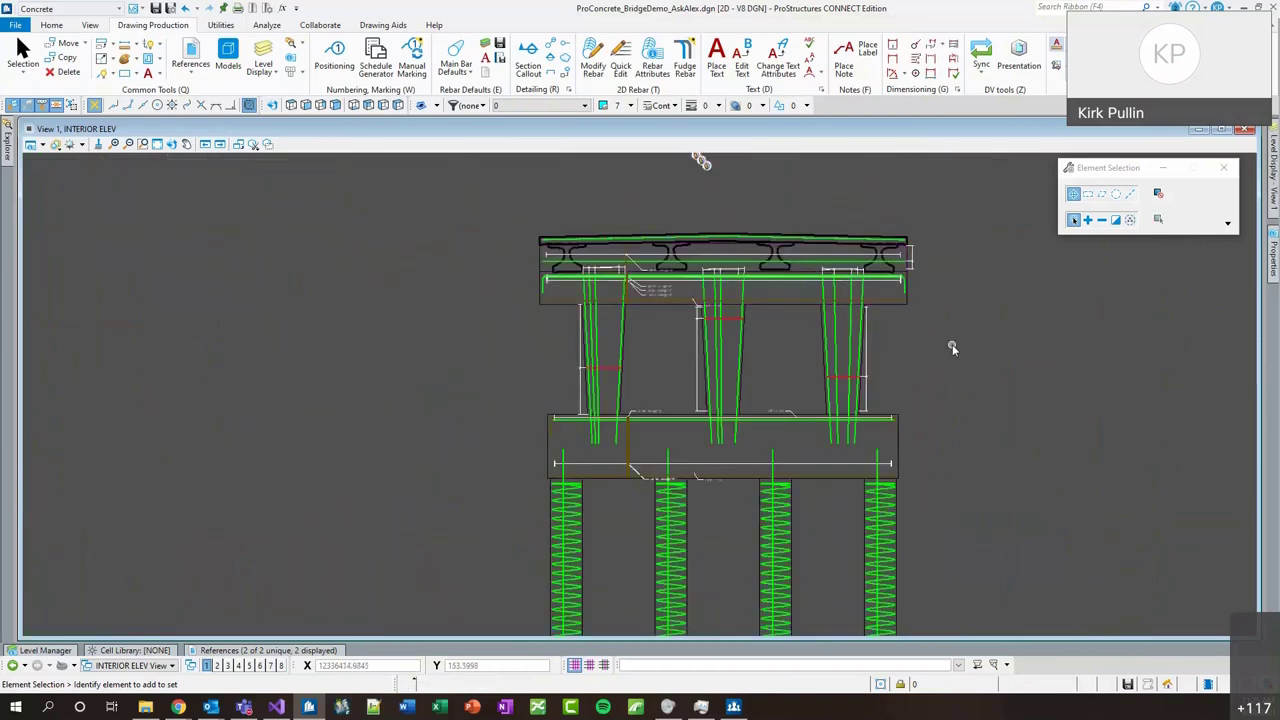
{"action": "scroll", "coordinate": [765, 230], "scroll_direction": "down", "scroll_amount": 2}
{"action": "scroll", "coordinate": [788, 416], "scroll_direction": "down", "scroll_amount": 3}
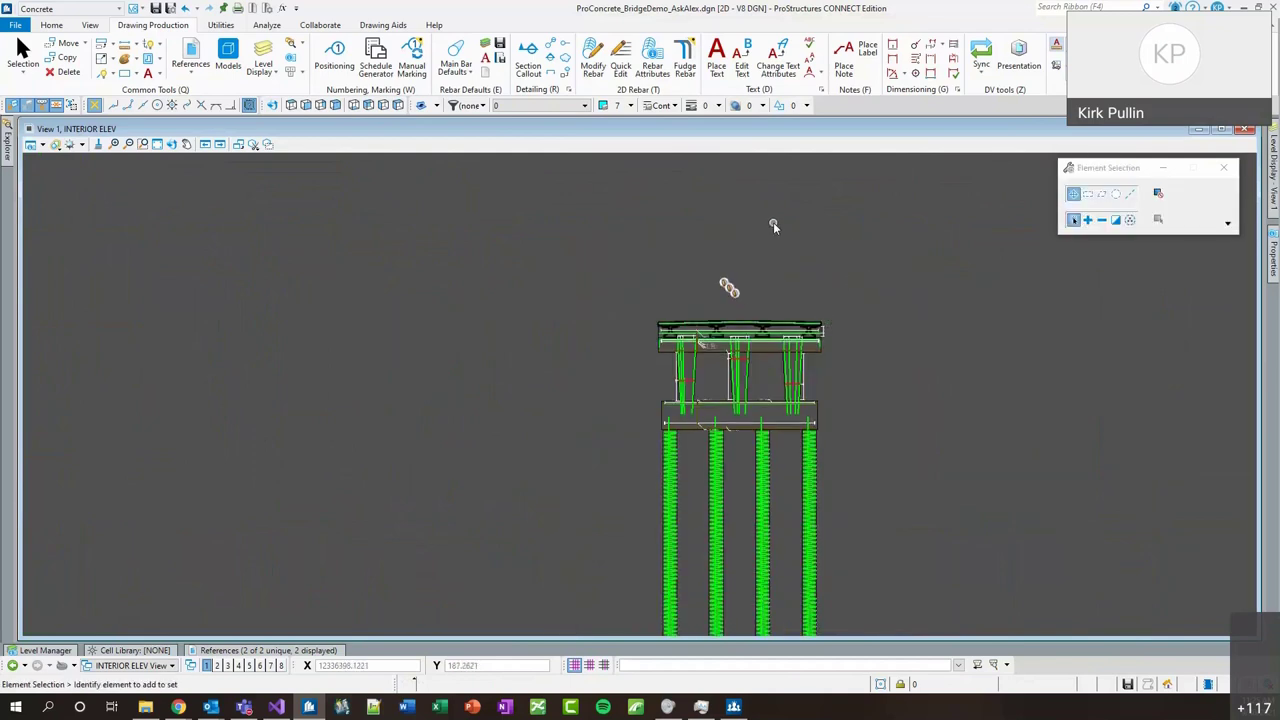
Place a vertical section callout through the deck and pier cap between the middle and right columns, looking left.
{"action": "left_click", "coordinate": [527, 62]}
{"action": "scroll", "coordinate": [729, 288], "scroll_direction": "up", "scroll_amount": 4}
{"action": "scroll", "coordinate": [654, 180], "scroll_direction": "down", "scroll_amount": 2}
{"action": "scroll", "coordinate": [543, 296], "scroll_direction": "up", "scroll_amount": 3}
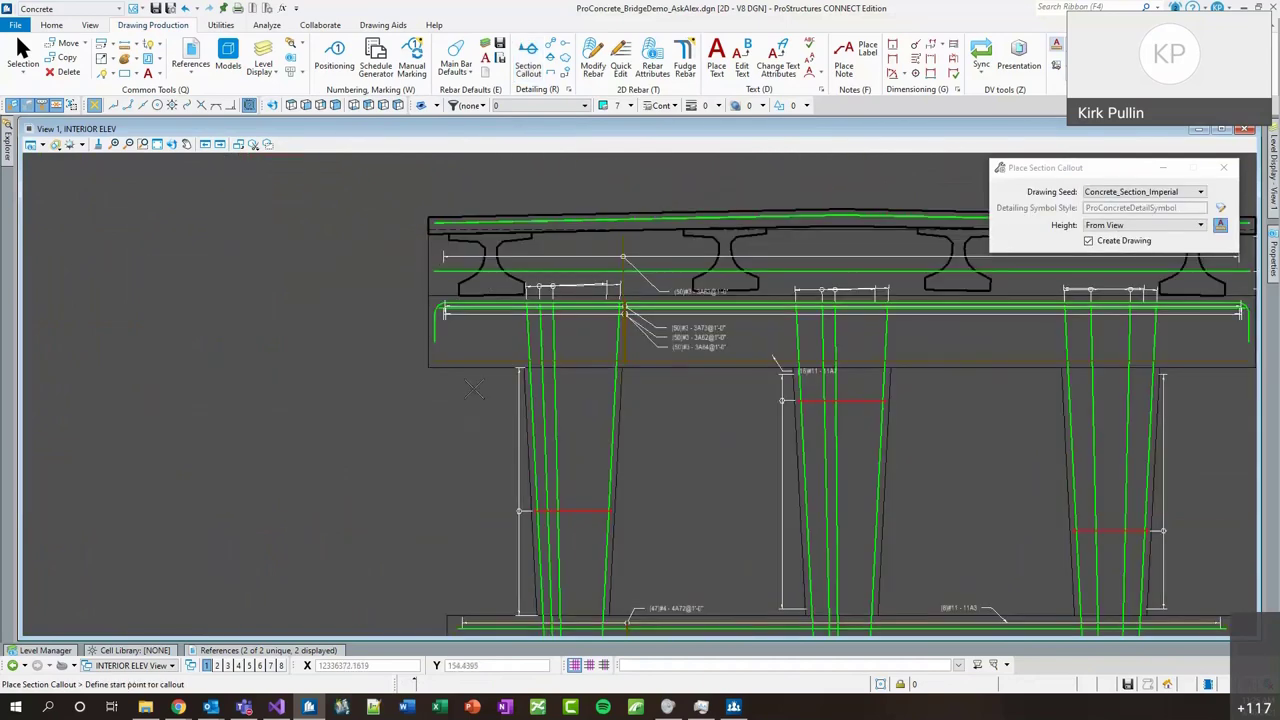
{"action": "scroll", "coordinate": [735, 349], "scroll_direction": "down", "scroll_amount": 2}
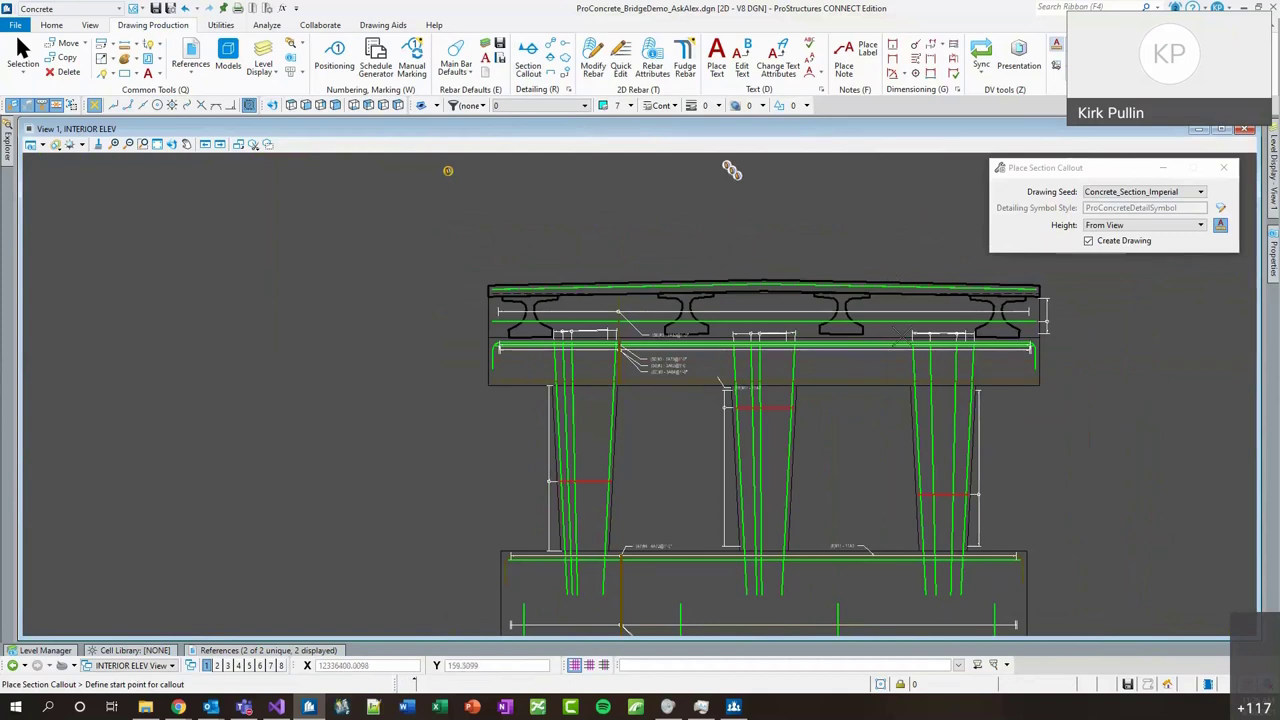
{"action": "left_click", "coordinate": [891, 409]}
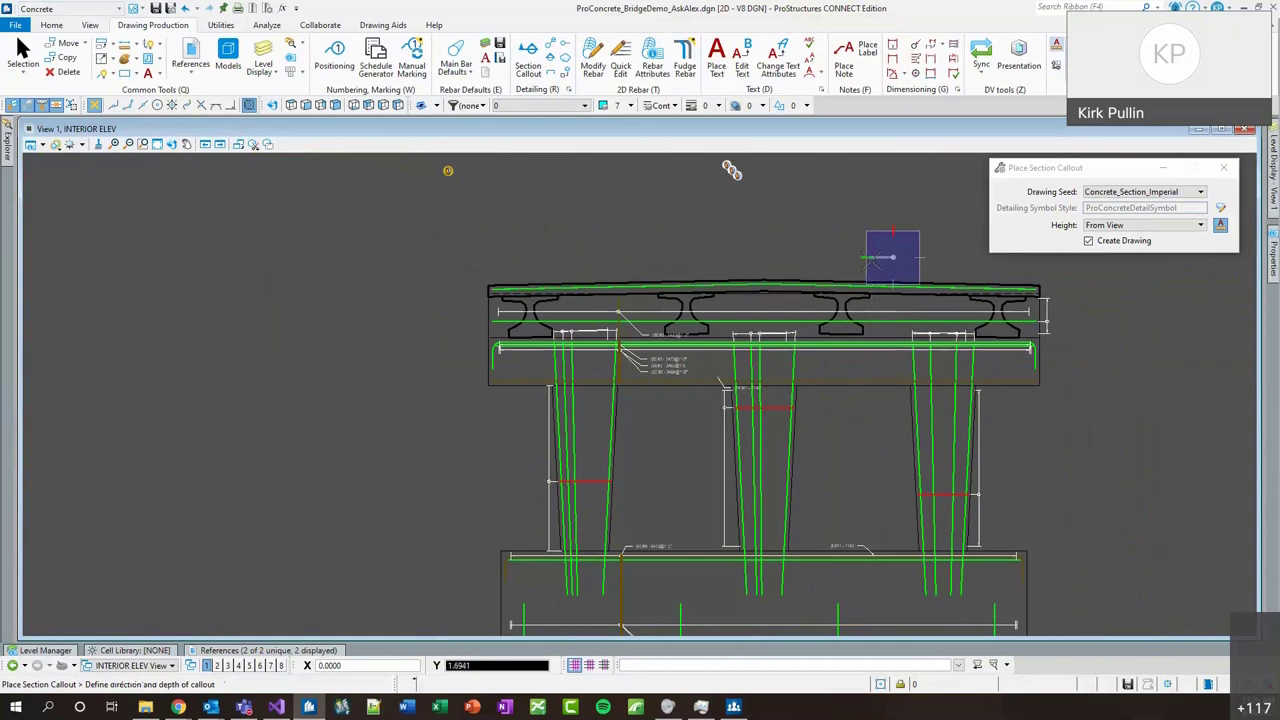
{"action": "left_click", "coordinate": [889, 258]}
Name the section drawing BM SECT and create it with drawing and sheet models, without opening the model.
{"action": "type", "text": "bm"}
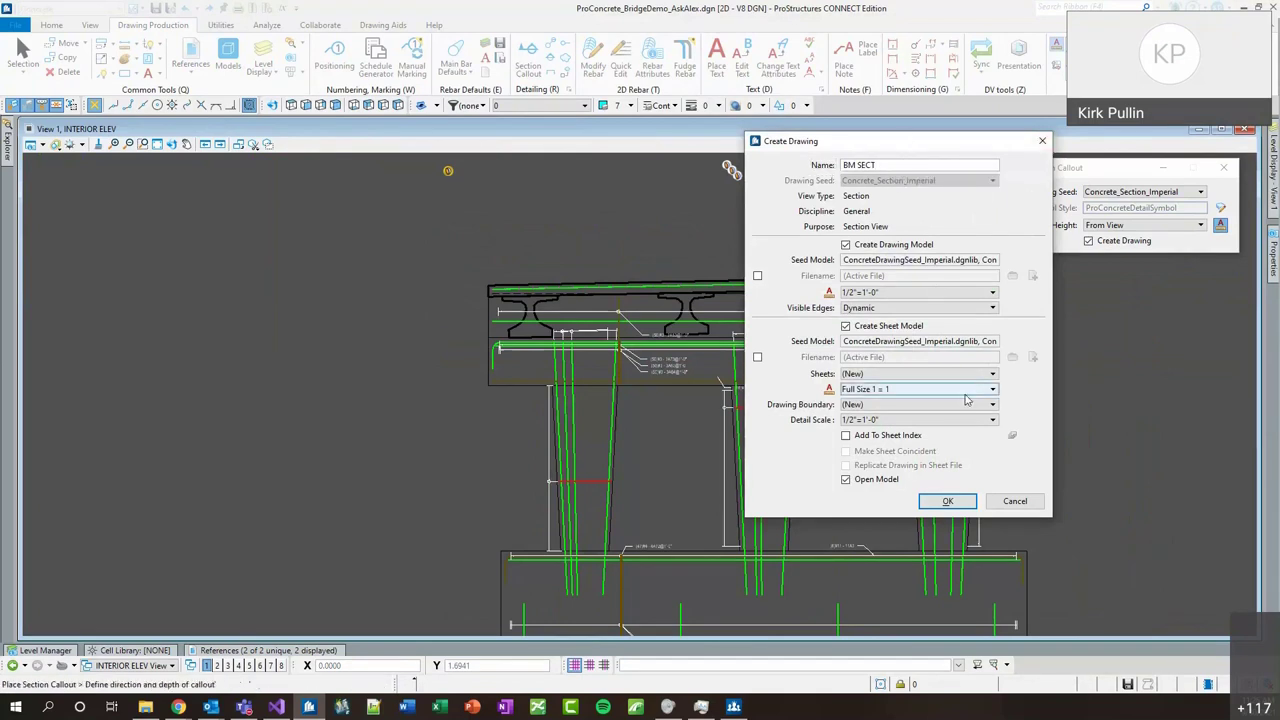
{"action": "left_click", "coordinate": [862, 480]}
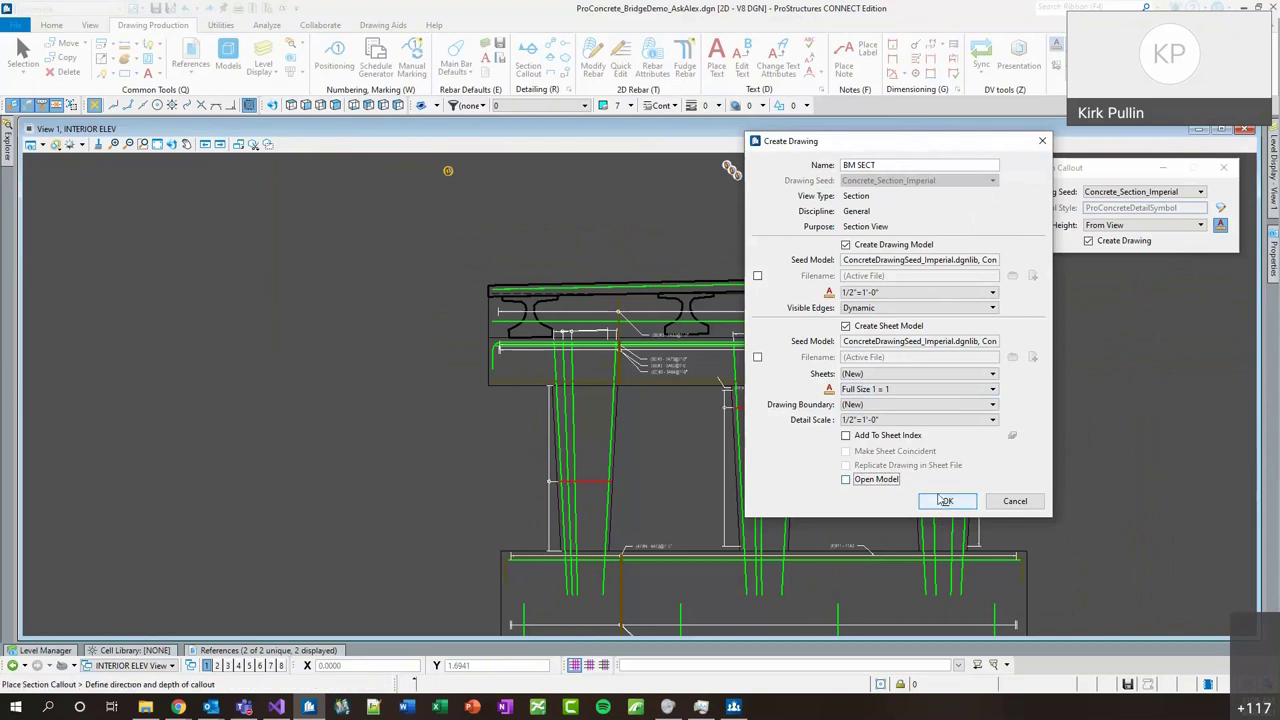
{"action": "left_click", "coordinate": [945, 502]}
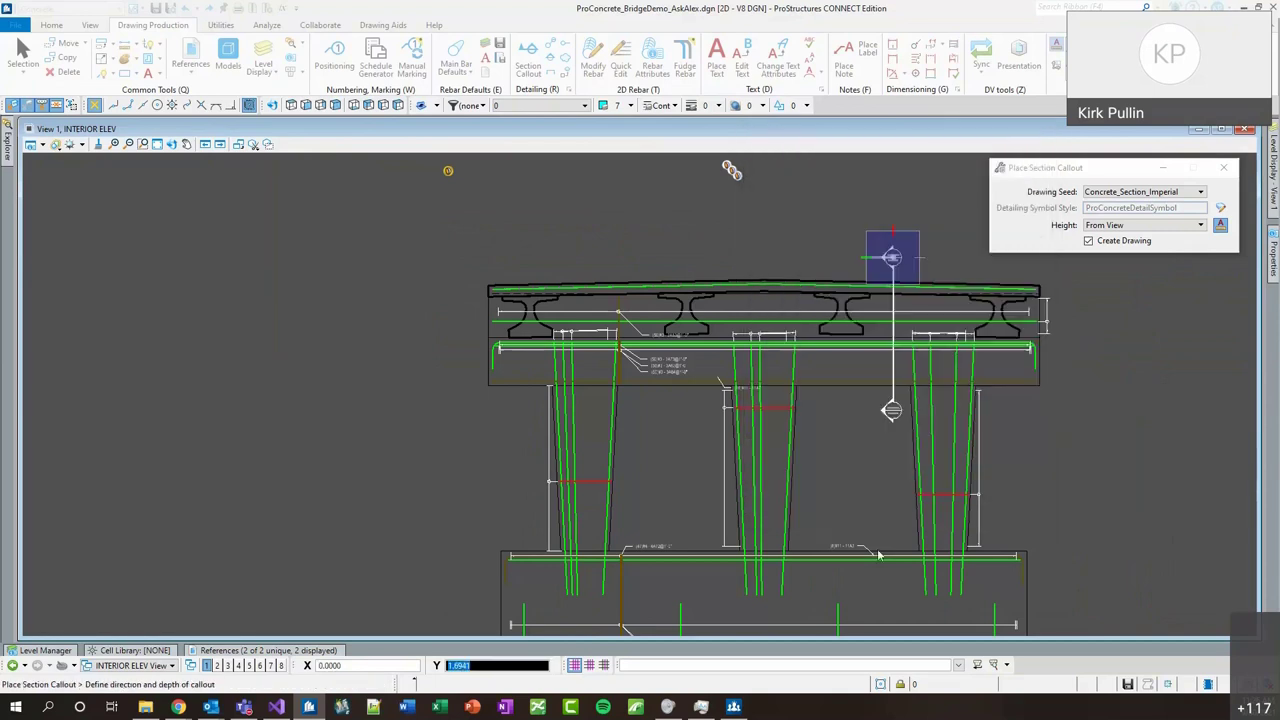
{"action": "left_click", "coordinate": [885, 455]}
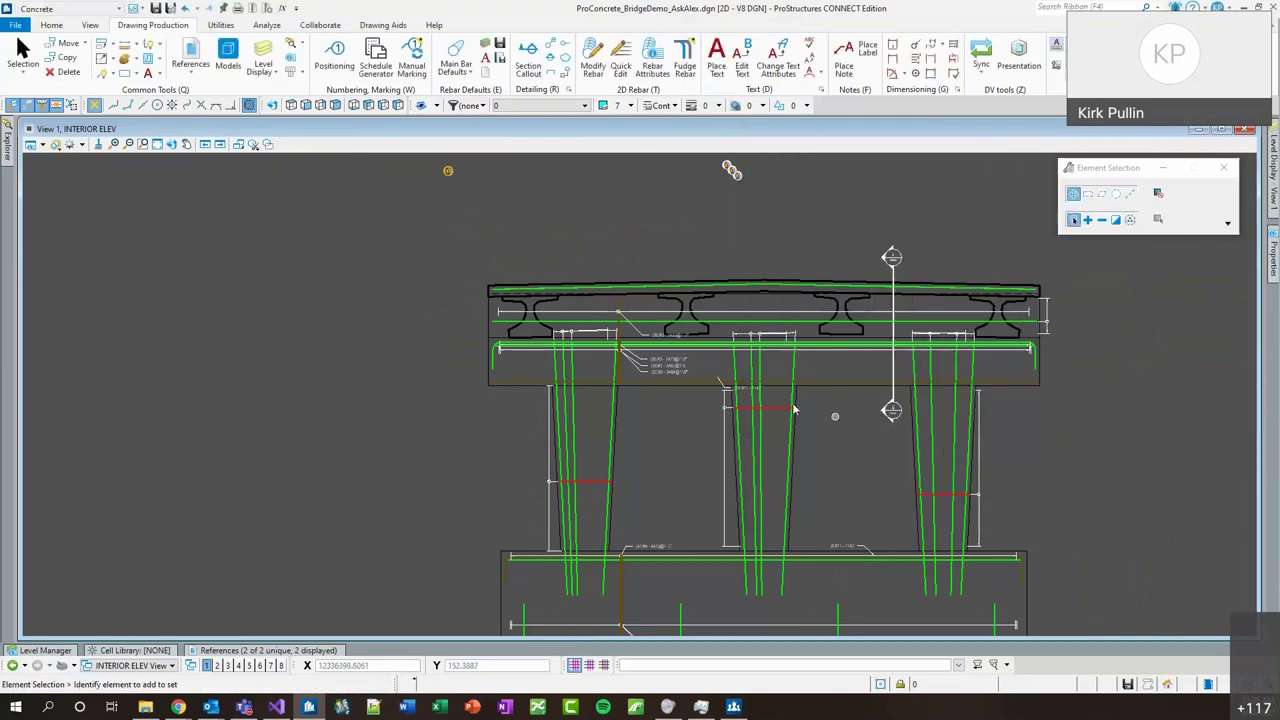
Update the rebar attributes with all main bar, longitudinal bar and text properties included, and close the attribute settings.
{"action": "left_click", "coordinate": [652, 62]}
{"action": "left_click", "coordinate": [937, 280]}
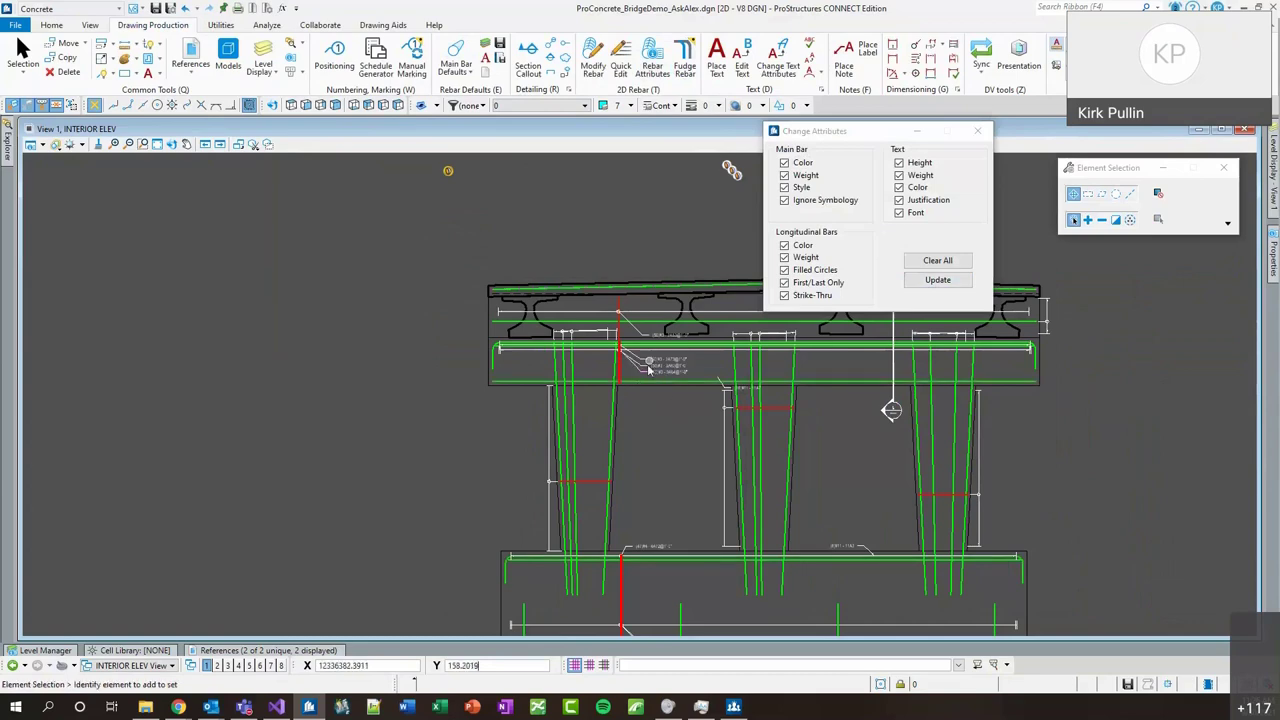
{"action": "scroll", "coordinate": [651, 399], "scroll_direction": "up", "scroll_amount": 3}
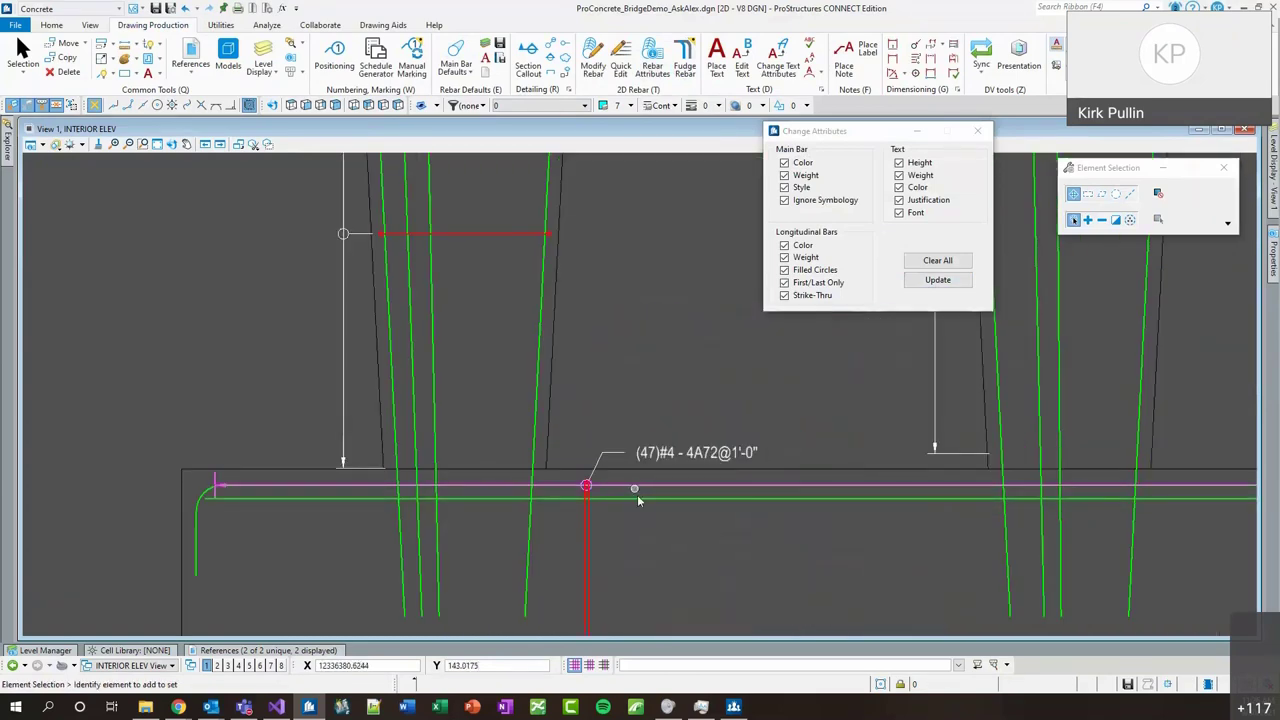
{"action": "scroll", "coordinate": [621, 372], "scroll_direction": "down", "scroll_amount": 3}
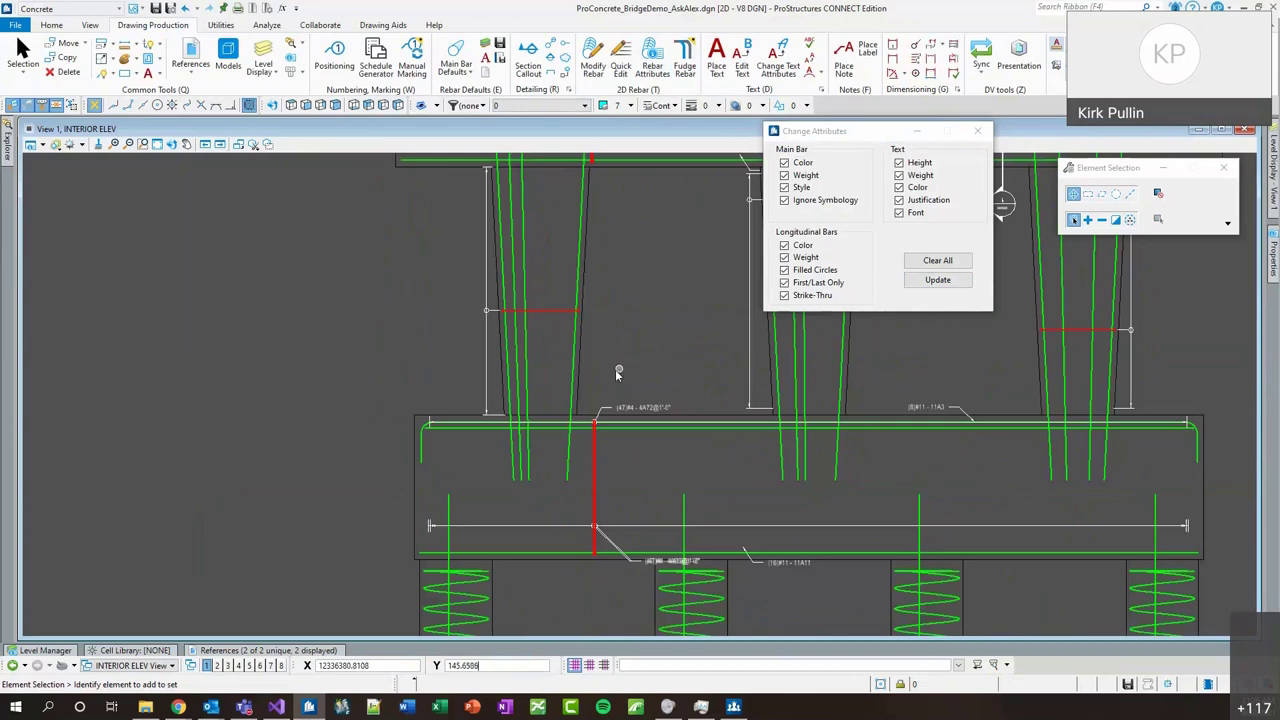
{"action": "left_click_drag", "start_coordinate": [868, 131], "coordinate": [900, 134]}
{"action": "left_click", "coordinate": [1009, 134]}
Place a vertical section callout through the full depth of the pile footing, just right of the middle column, looking right.
{"action": "mouse_move", "coordinate": [931, 303]}
{"action": "middle_mouse_down"}
{"action": "mouse_move", "coordinate": [837, 389]}
{"action": "mouse_move", "coordinate": [764, 262]}
{"action": "middle_mouse_up"}
{"action": "right_click", "coordinate": [782, 314]}
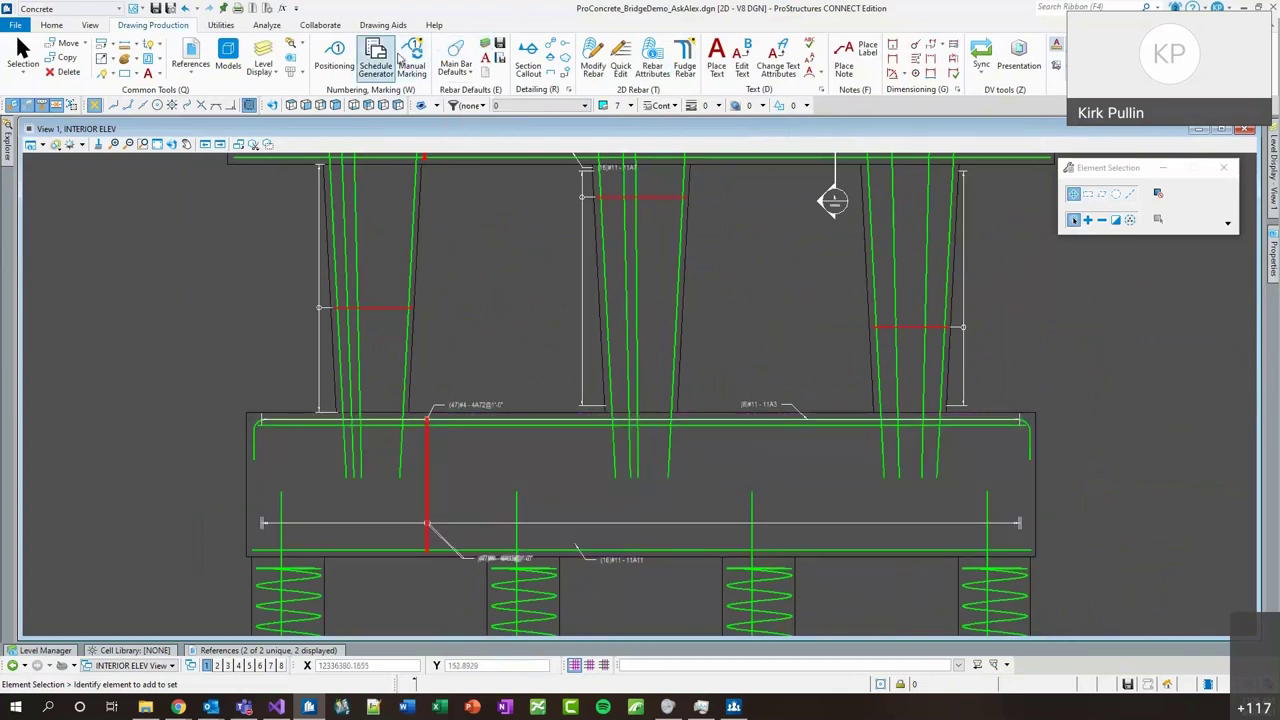
{"action": "left_click", "coordinate": [528, 62]}
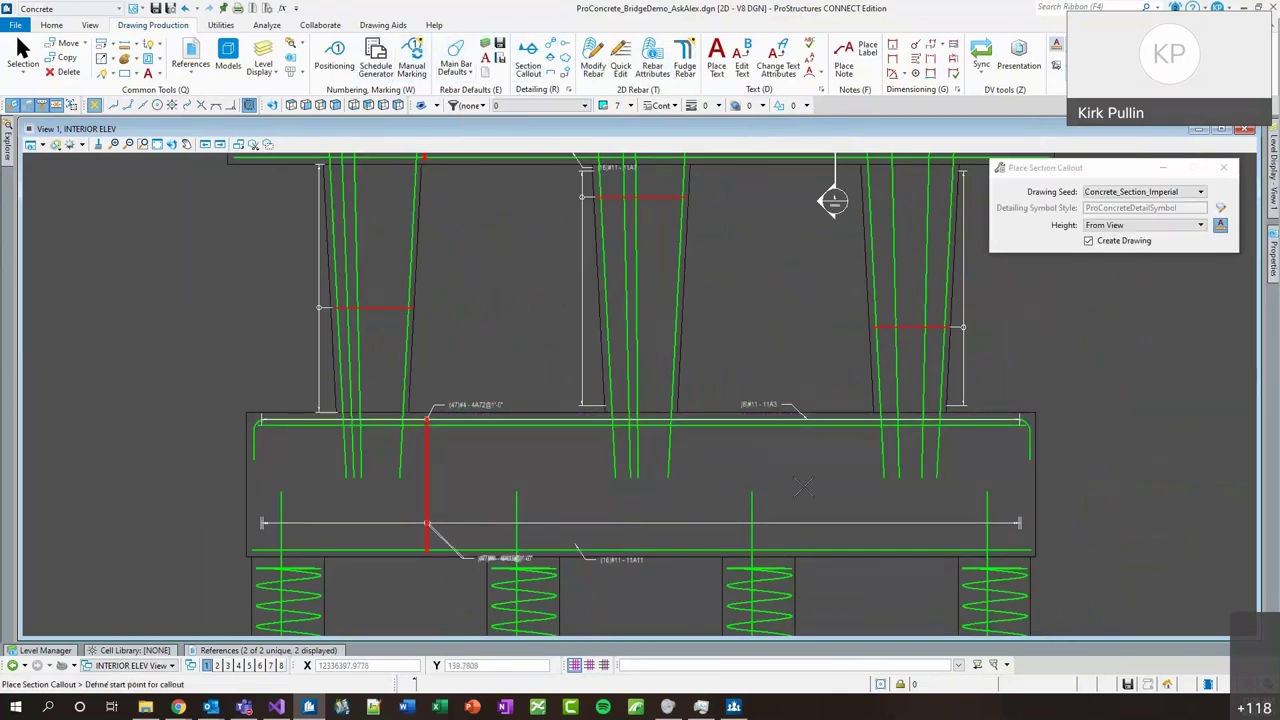
{"action": "left_click", "coordinate": [461, 373]}
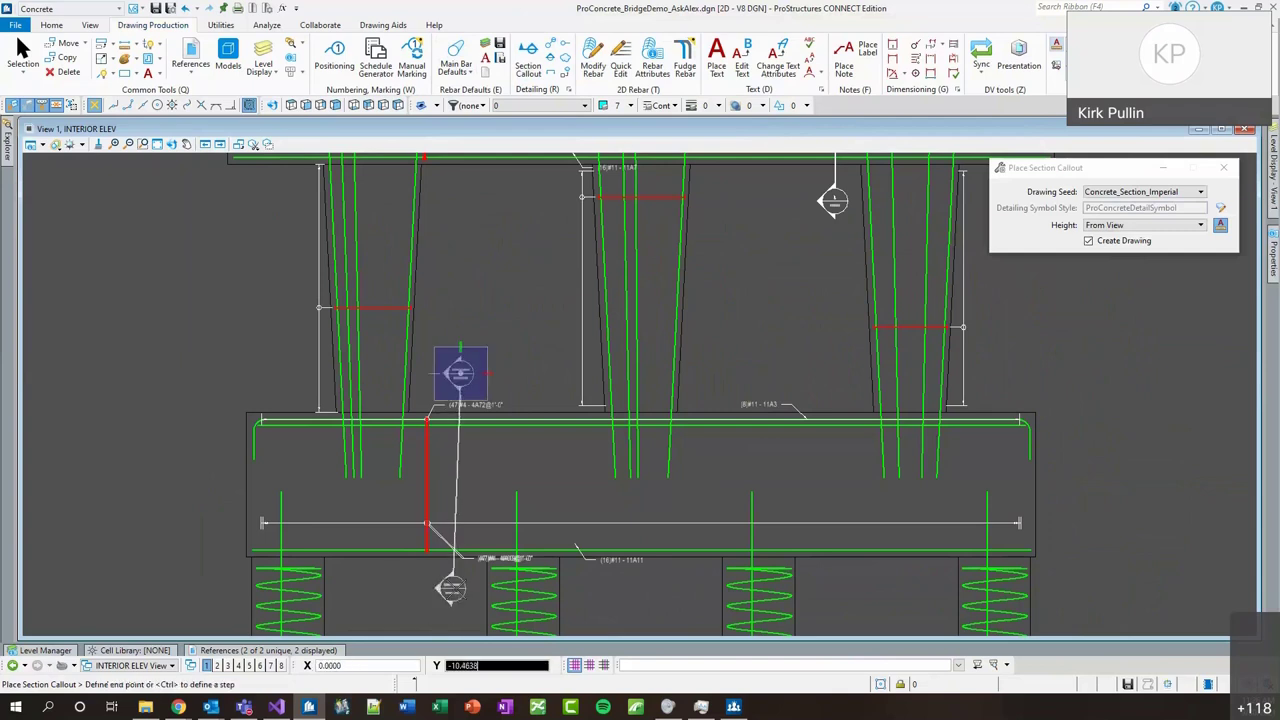
{"action": "right_click", "coordinate": [461, 588]}
{"action": "left_click", "coordinate": [700, 378]}
{"action": "left_click", "coordinate": [698, 592]}
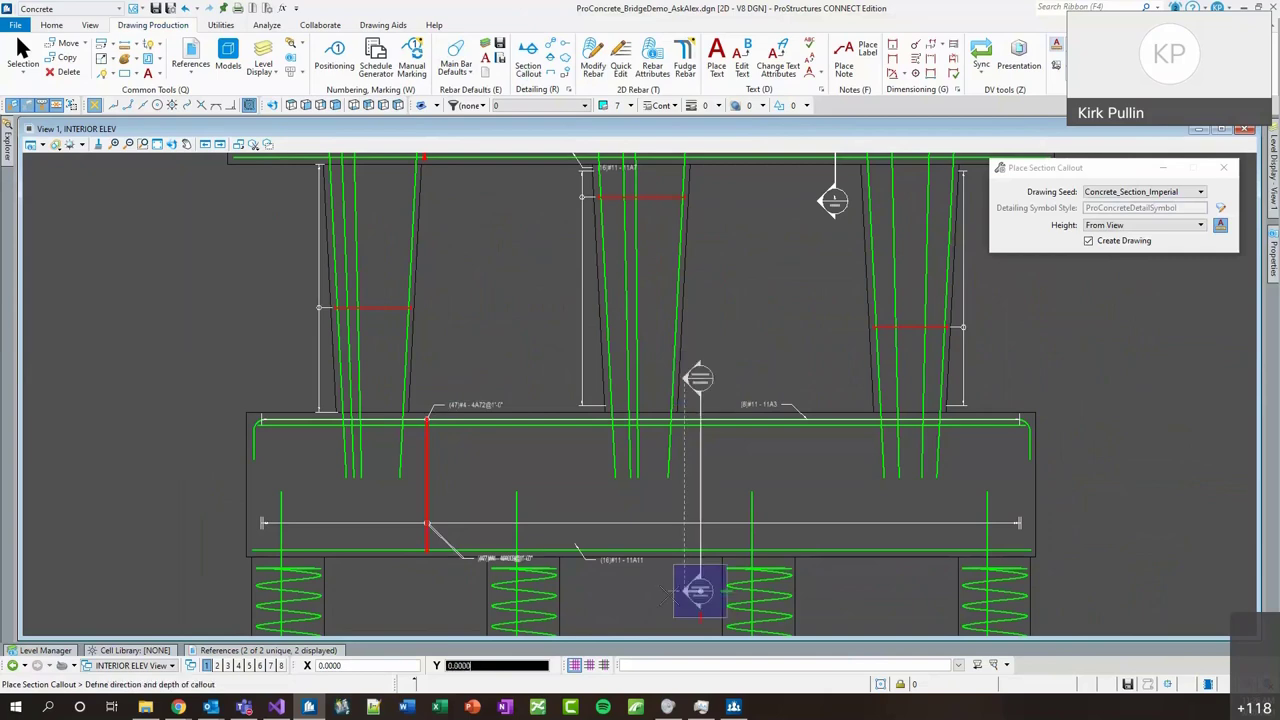
{"action": "left_click", "coordinate": [727, 577]}
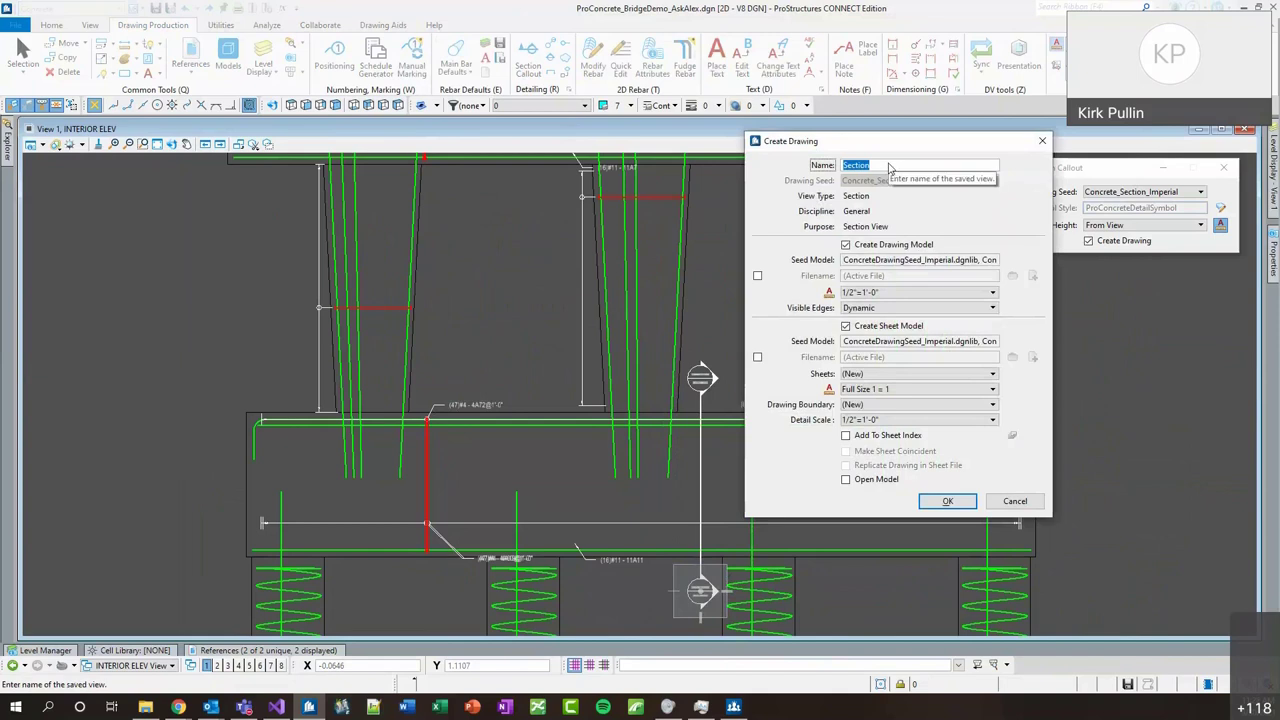
Name the section drawing FTG SECT and create its drawing and sheet models with the model set to open.
{"action": "type", "text": "fTG SECT"}
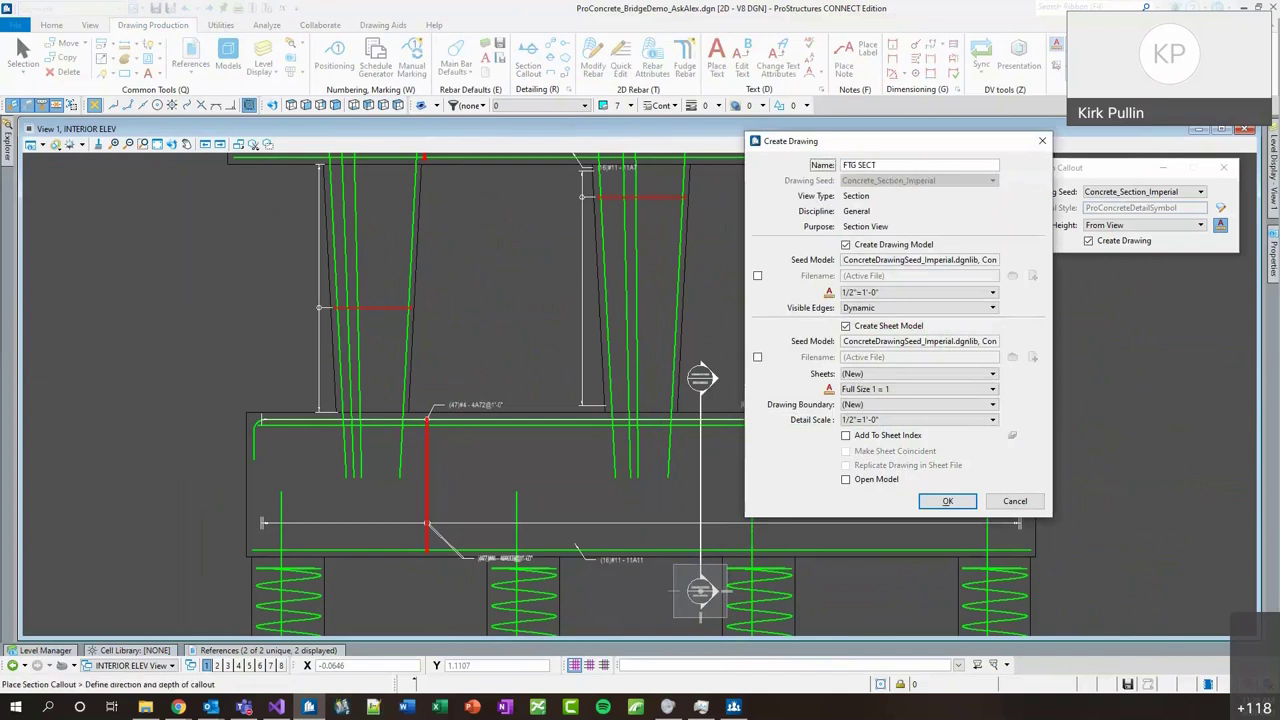
{"action": "left_click", "coordinate": [893, 481]}
{"action": "left_click", "coordinate": [943, 501]}
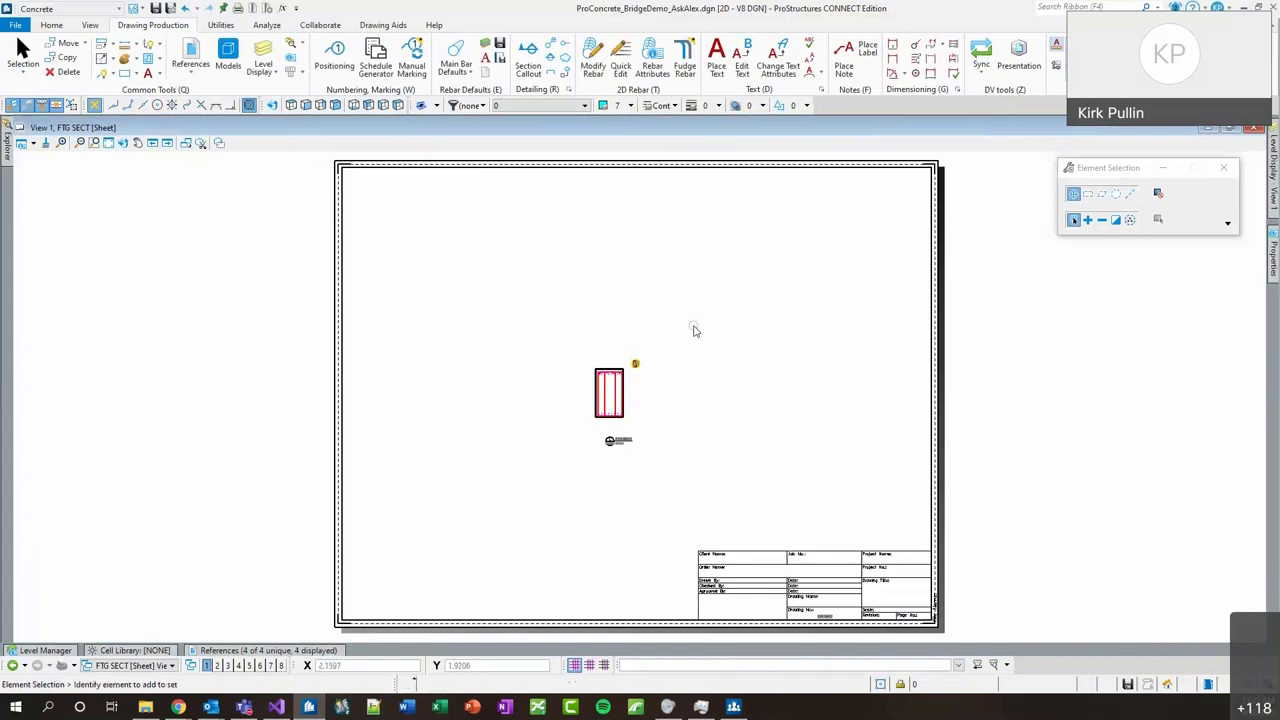
Inspect the footing section on its sheet and switch to the FTG SECT drawing model's view group.
{"action": "scroll", "coordinate": [602, 387], "scroll_direction": "up", "scroll_amount": 5}
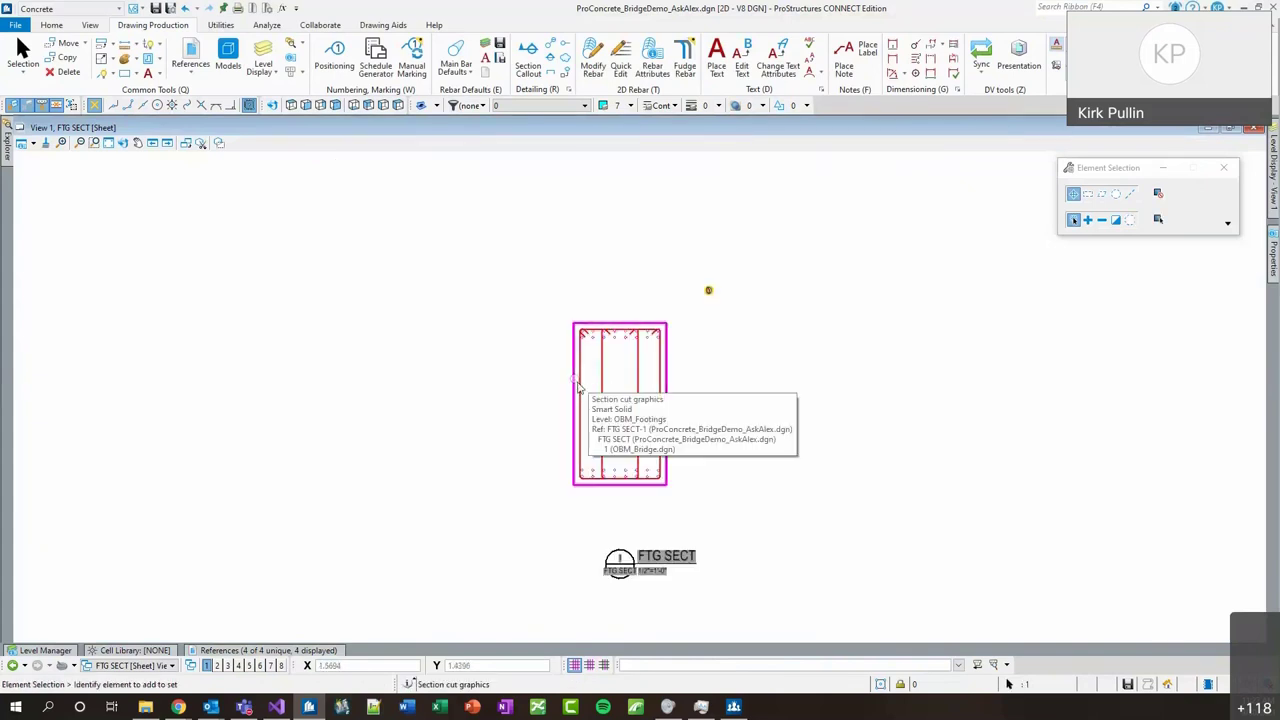
{"action": "scroll", "coordinate": [715, 425], "scroll_direction": "down", "scroll_amount": 4}
{"action": "scroll", "coordinate": [640, 405], "scroll_direction": "up", "scroll_amount": 6}
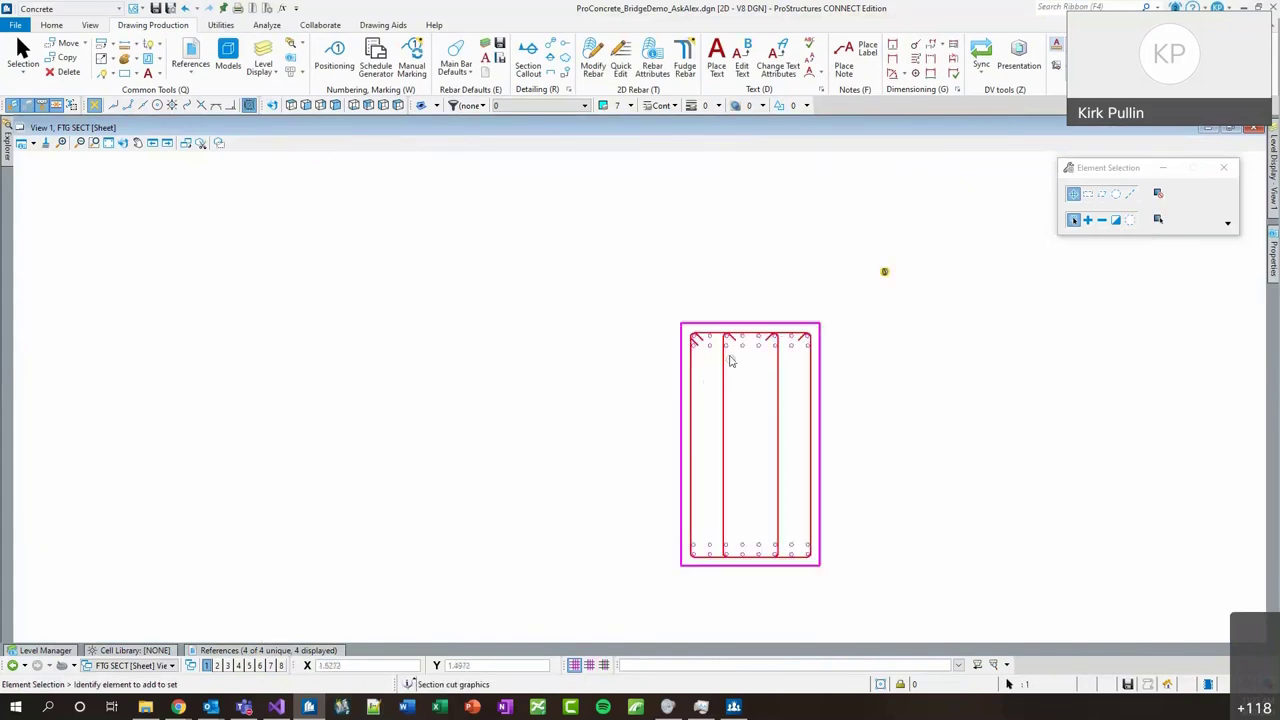
{"action": "scroll", "coordinate": [790, 420], "scroll_direction": "down", "scroll_amount": 3}
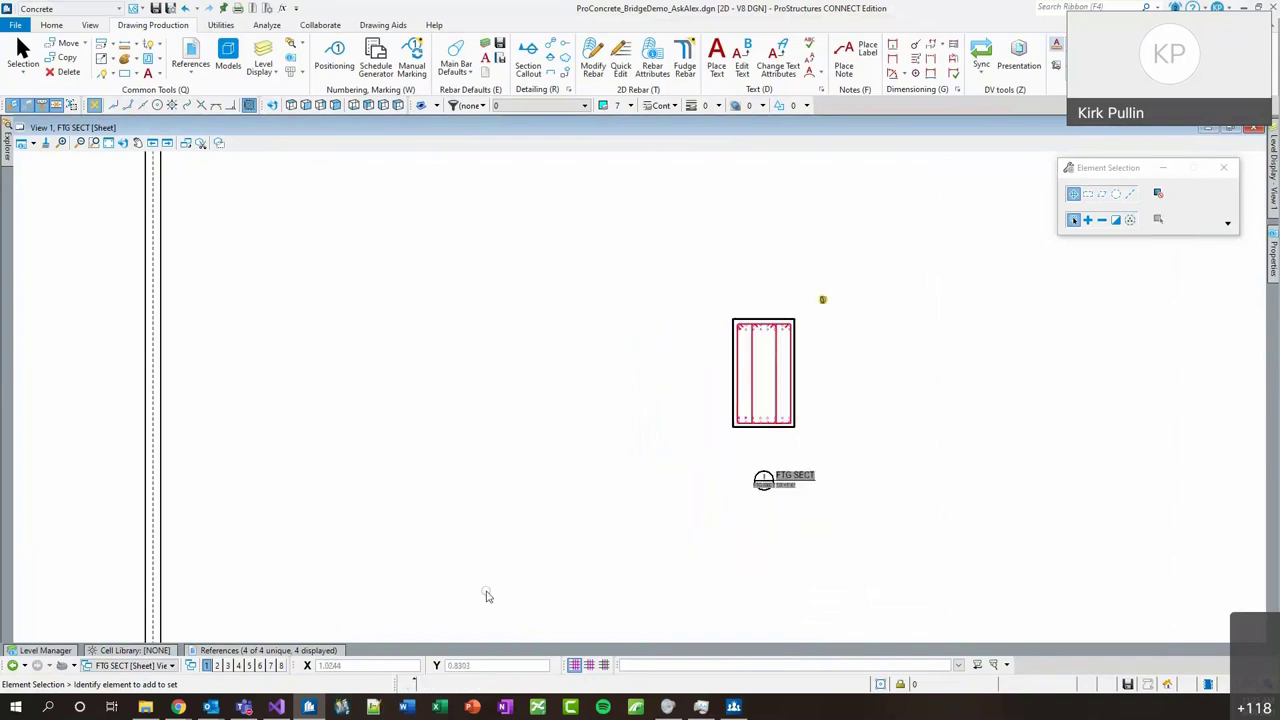
{"action": "left_click", "coordinate": [205, 651]}
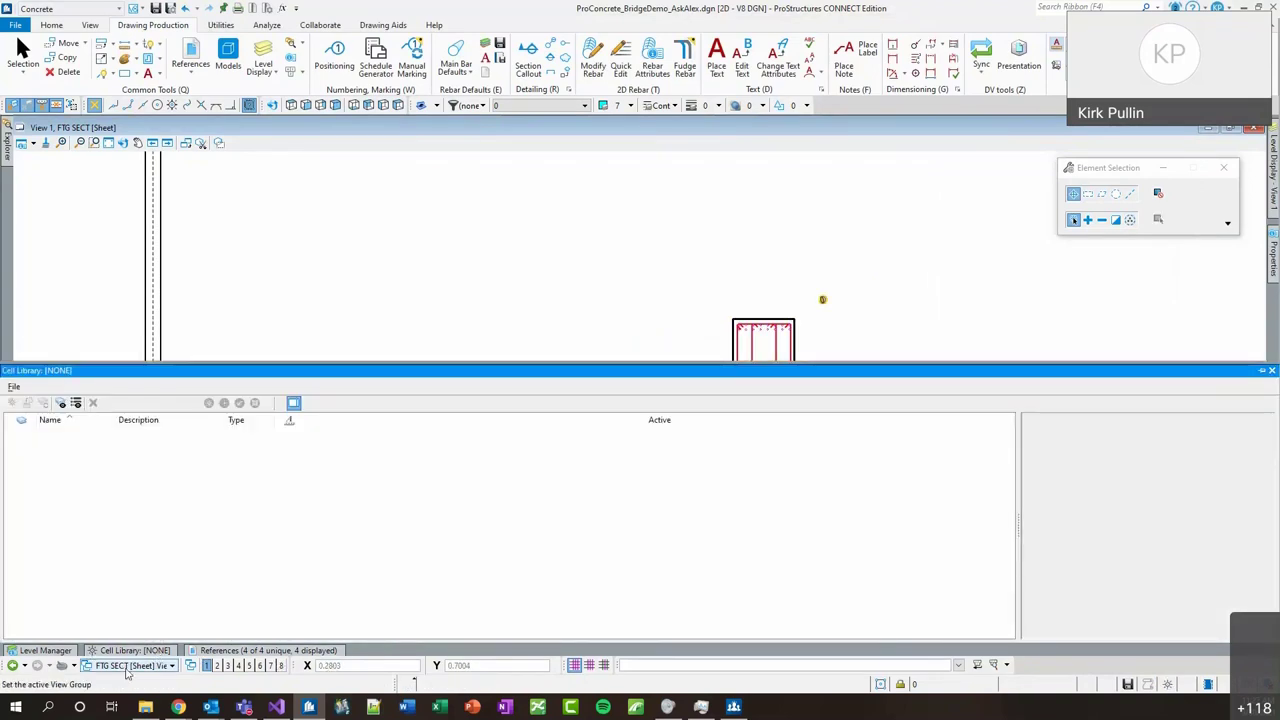
{"action": "left_click", "coordinate": [128, 667]}
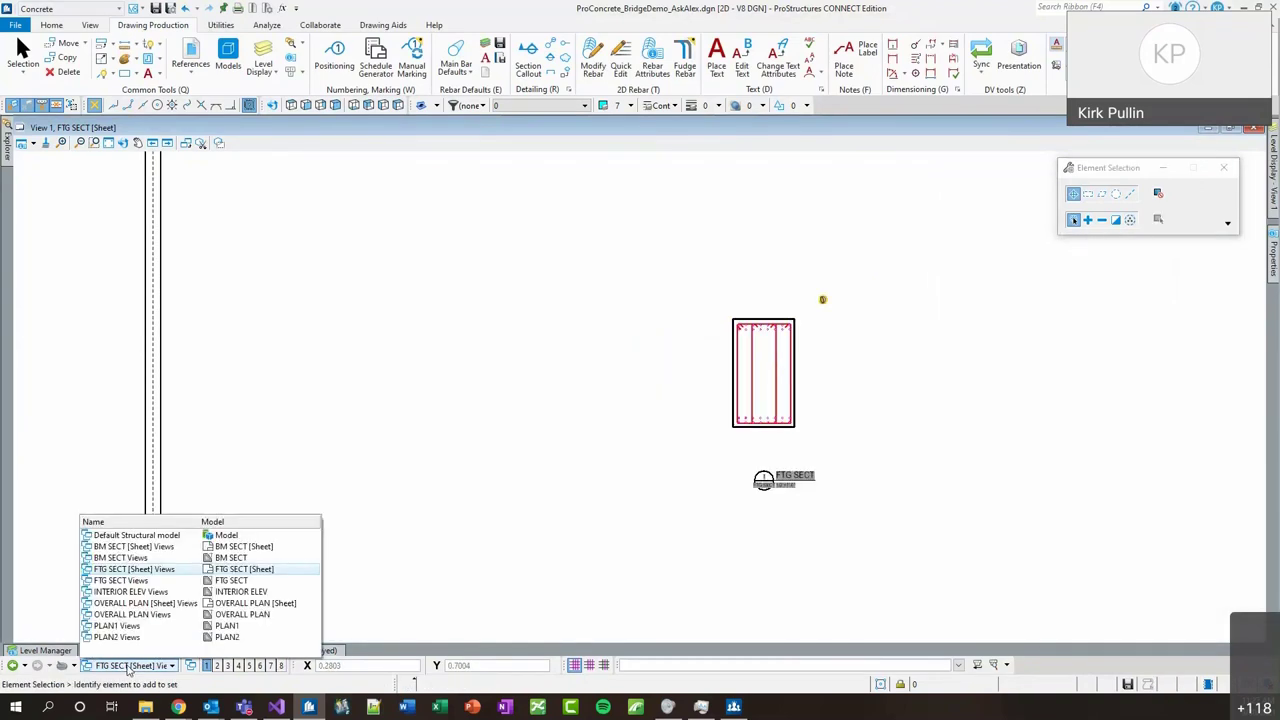
{"action": "left_click", "coordinate": [155, 584]}
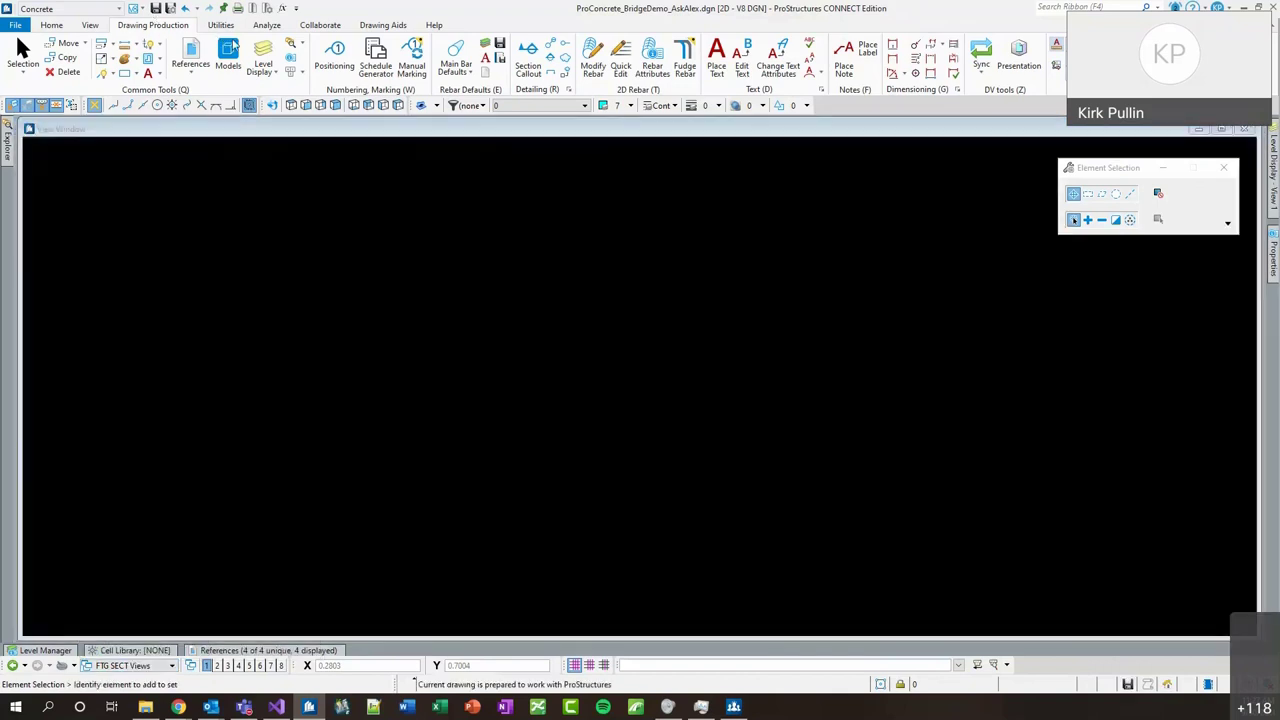
Delete the FTG SECT [Sheet] model from the file's model list.
{"action": "left_click", "coordinate": [228, 55]}
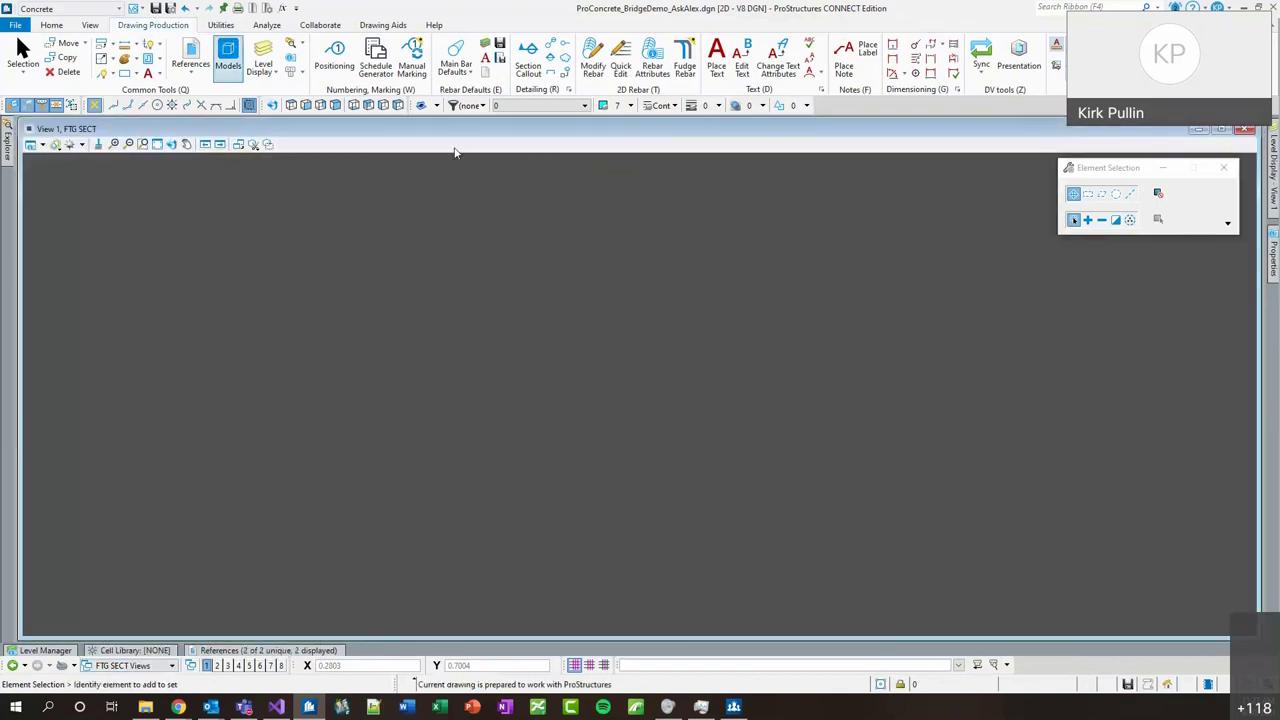
{"action": "left_click_drag", "start_coordinate": [912, 370], "coordinate": [820, 281]}
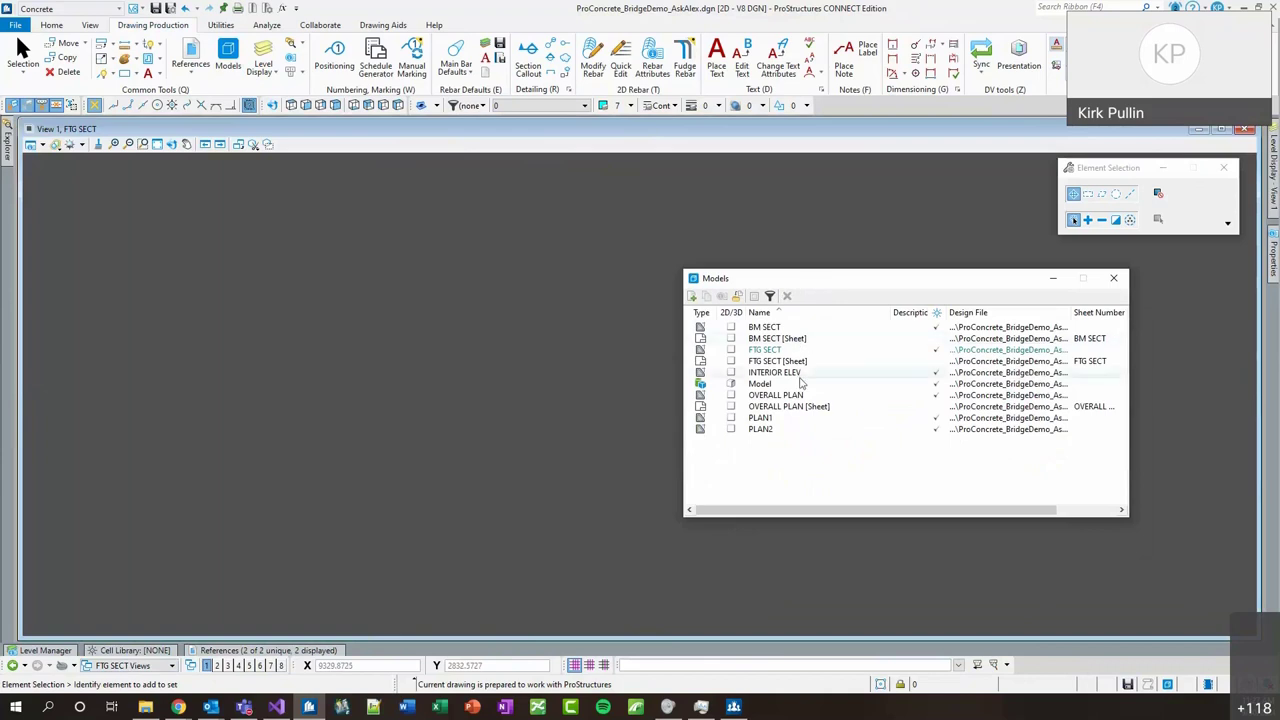
{"action": "left_click", "coordinate": [795, 339]}
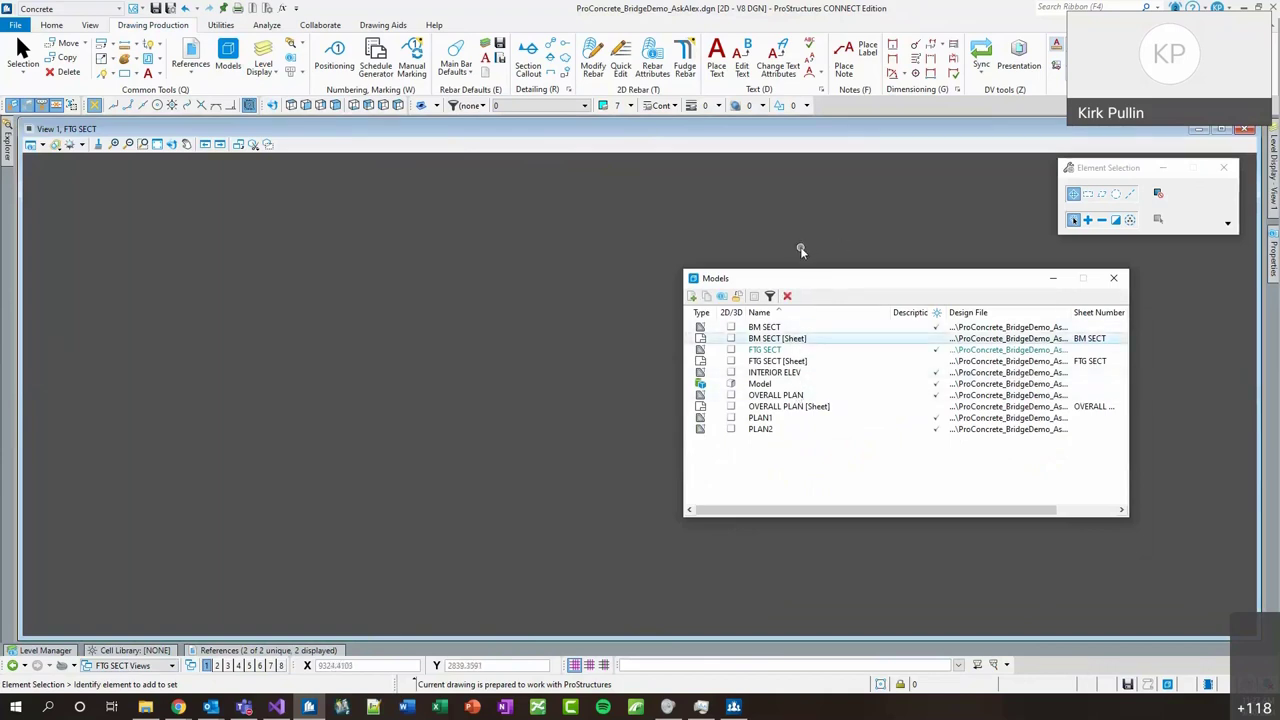
{"action": "left_click", "coordinate": [816, 361]}
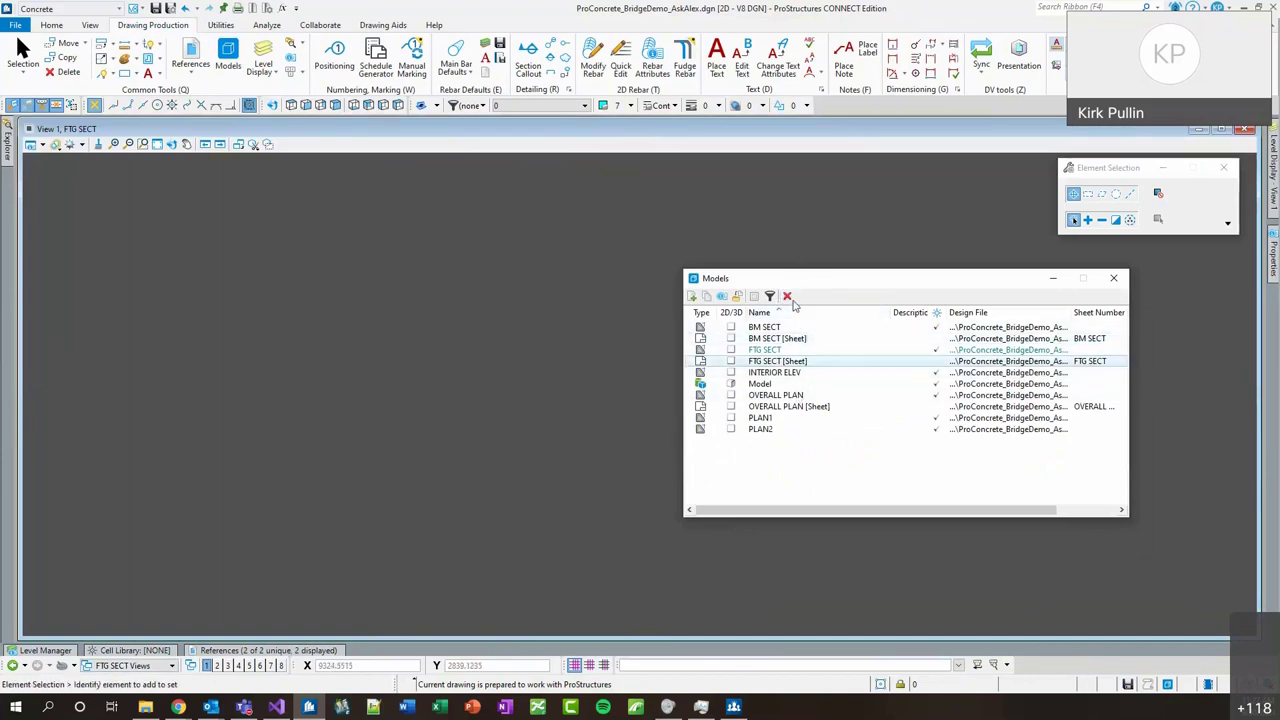
{"action": "left_click", "coordinate": [787, 296]}
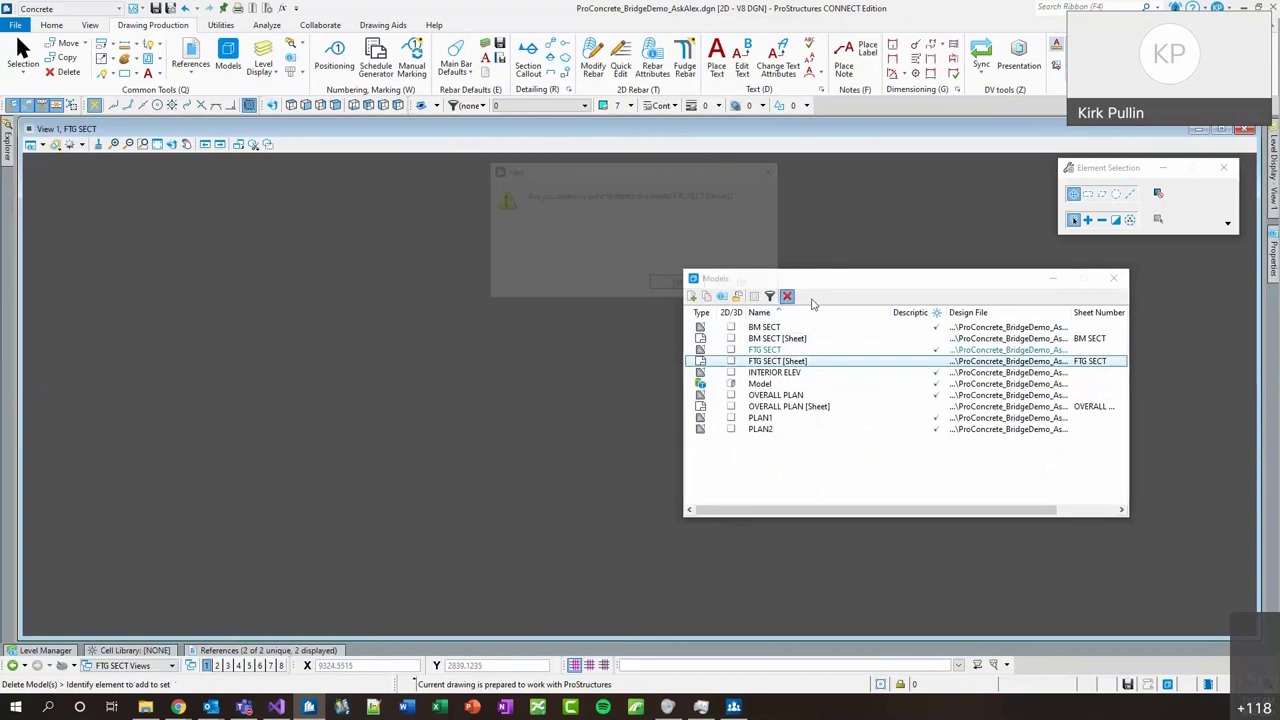
{"action": "left_click", "coordinate": [678, 285]}
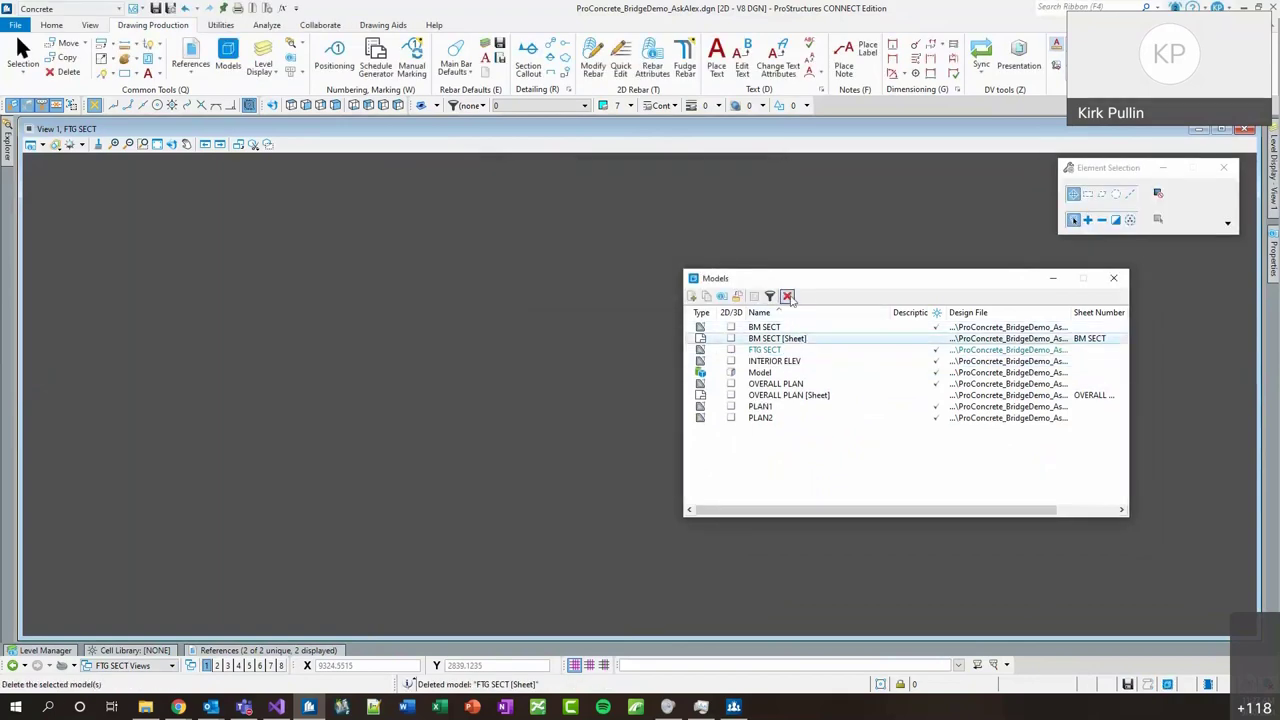
Delete the BM SECT [Sheet] model from the file's model list and close the list.
{"action": "left_click", "coordinate": [786, 296]}
{"action": "left_click", "coordinate": [680, 285]}
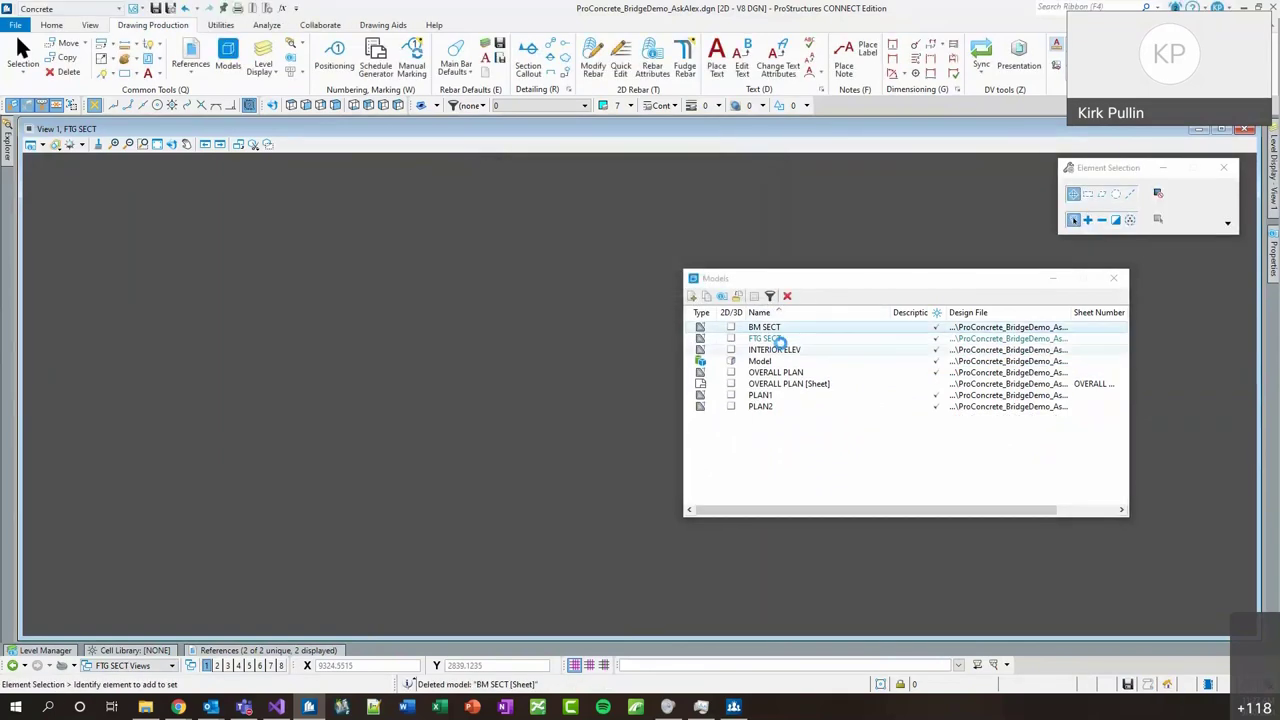
{"action": "left_click", "coordinate": [1112, 277]}
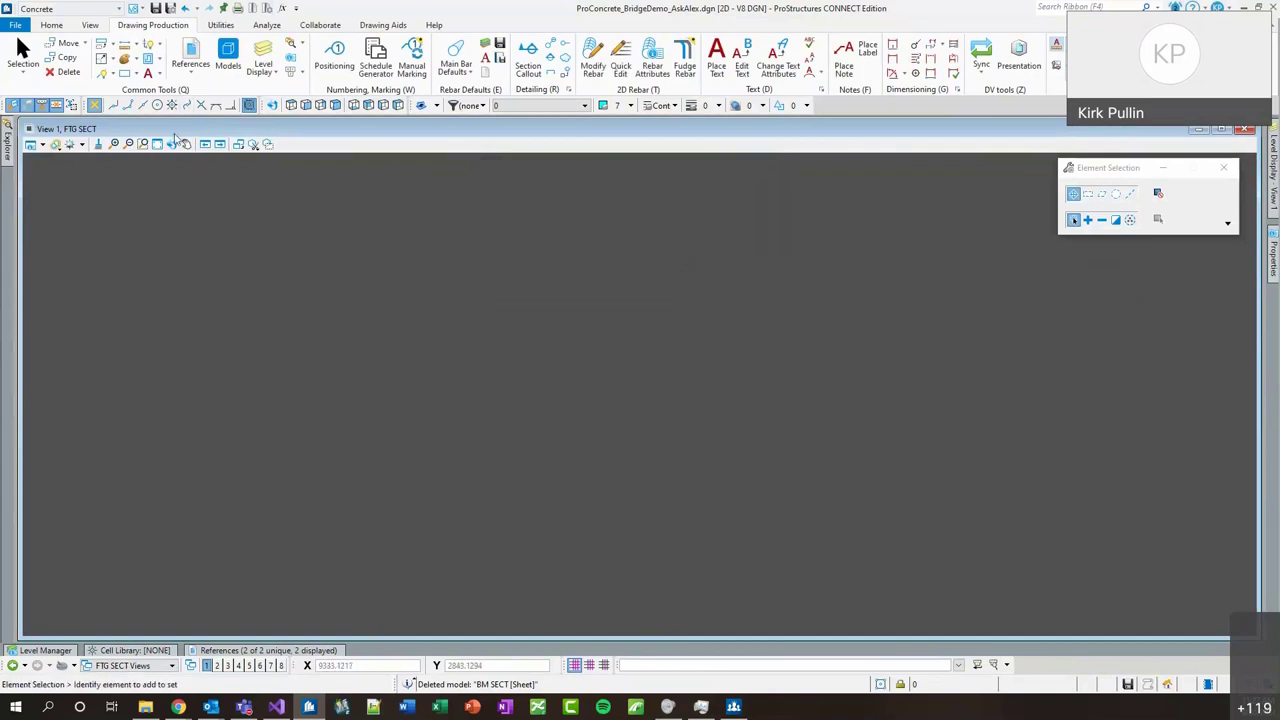
Examine the longitudinal bars and stirrups near the bottom and top of the fitted footing section.
{"action": "left_click", "coordinate": [157, 145]}
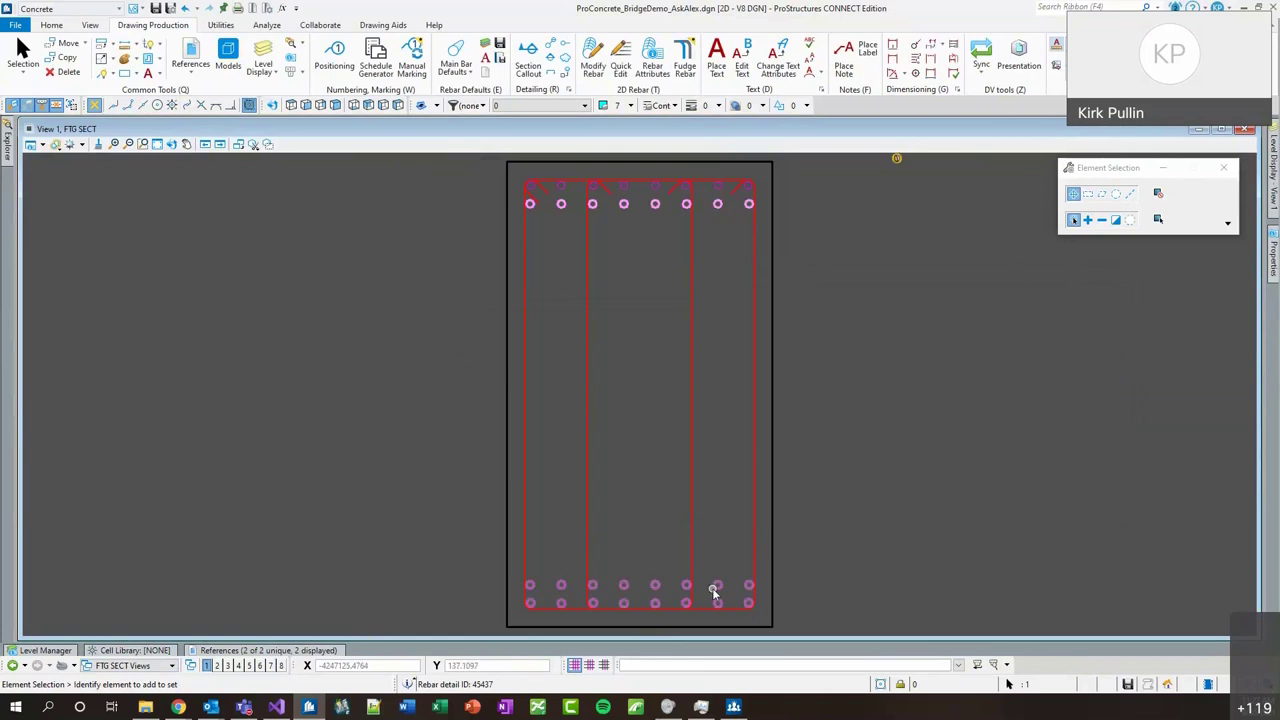
{"action": "scroll", "coordinate": [726, 572], "scroll_direction": "up", "scroll_amount": 4}
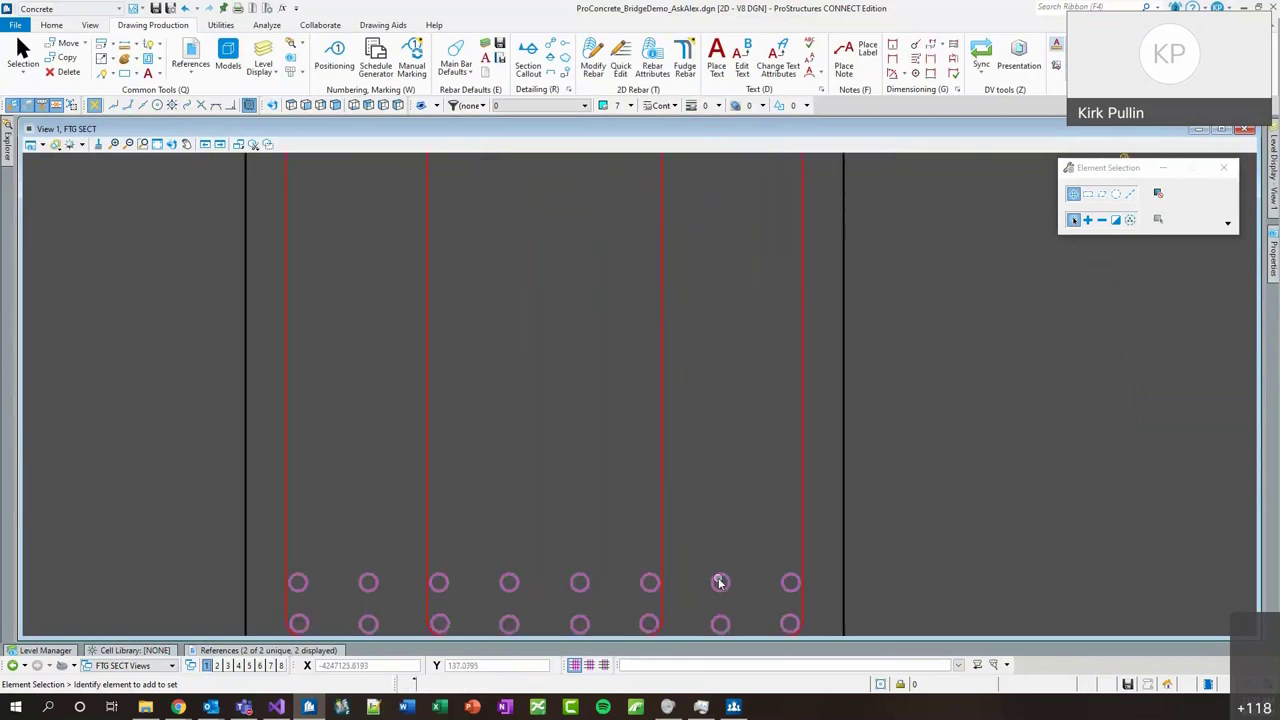
{"action": "scroll", "coordinate": [722, 580], "scroll_direction": "up", "scroll_amount": 1}
{"action": "scroll", "coordinate": [740, 572], "scroll_direction": "down", "scroll_amount": 1}
{"action": "scroll", "coordinate": [738, 567], "scroll_direction": "up", "scroll_amount": 2}
{"action": "scroll", "coordinate": [745, 558], "scroll_direction": "down", "scroll_amount": 3}
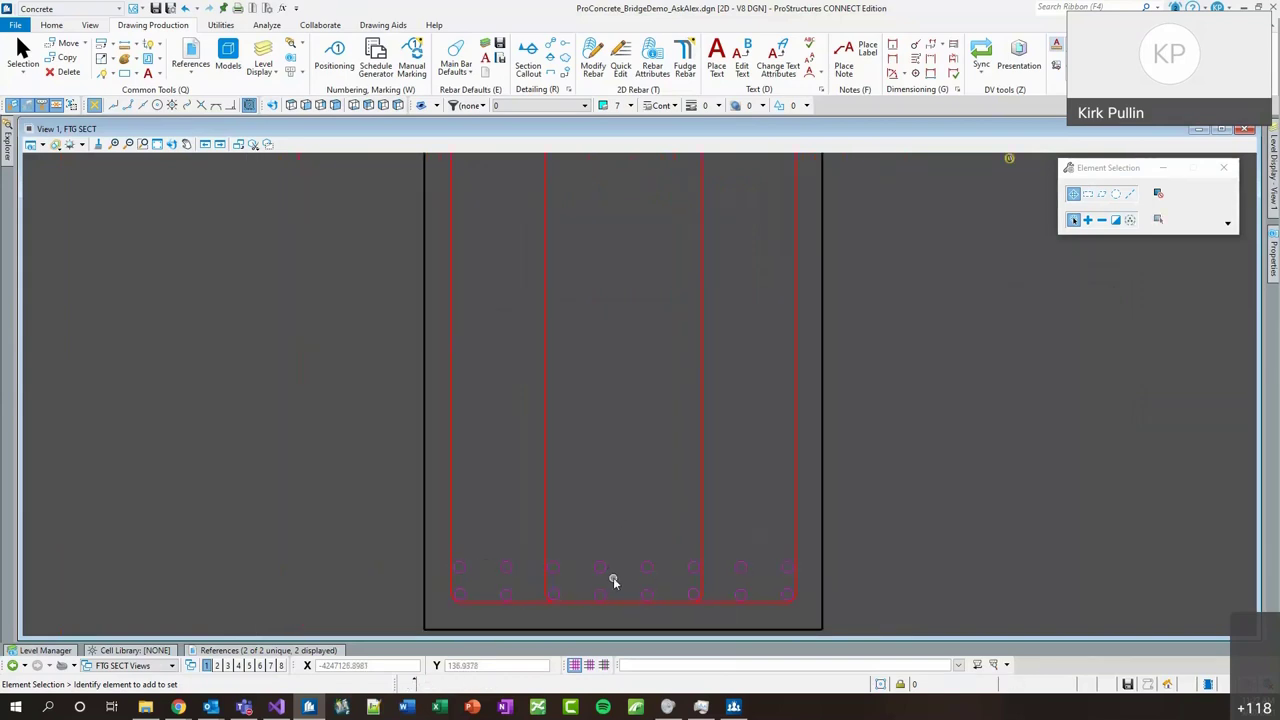
{"action": "scroll", "coordinate": [643, 546], "scroll_direction": "down", "scroll_amount": 1}
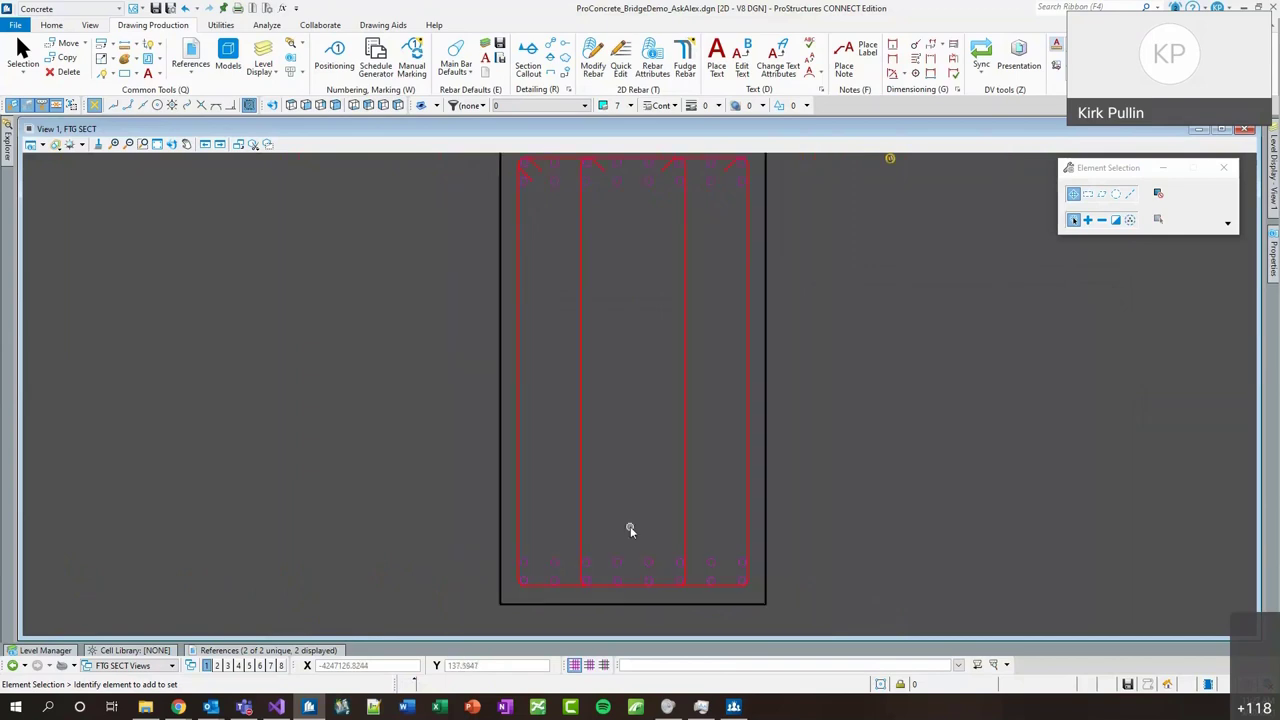
{"action": "scroll", "coordinate": [627, 492], "scroll_direction": "down", "scroll_amount": 1}
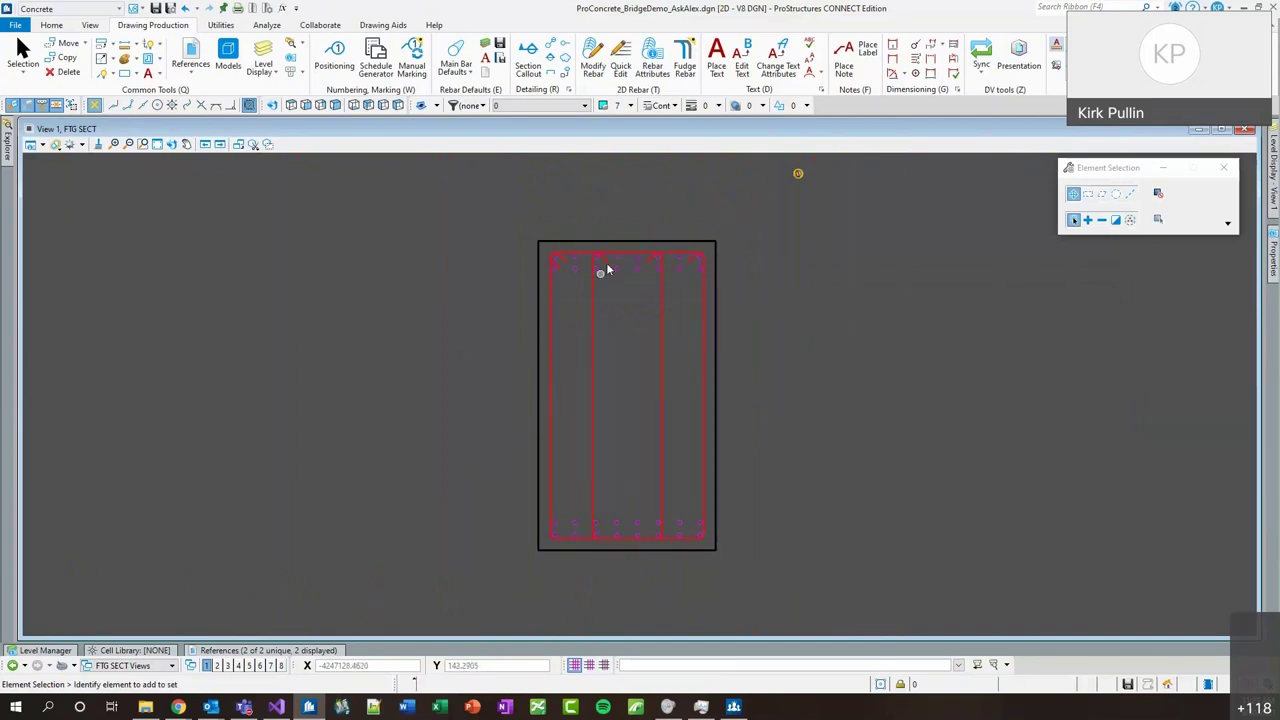
{"action": "scroll", "coordinate": [571, 270], "scroll_direction": "up", "scroll_amount": 5}
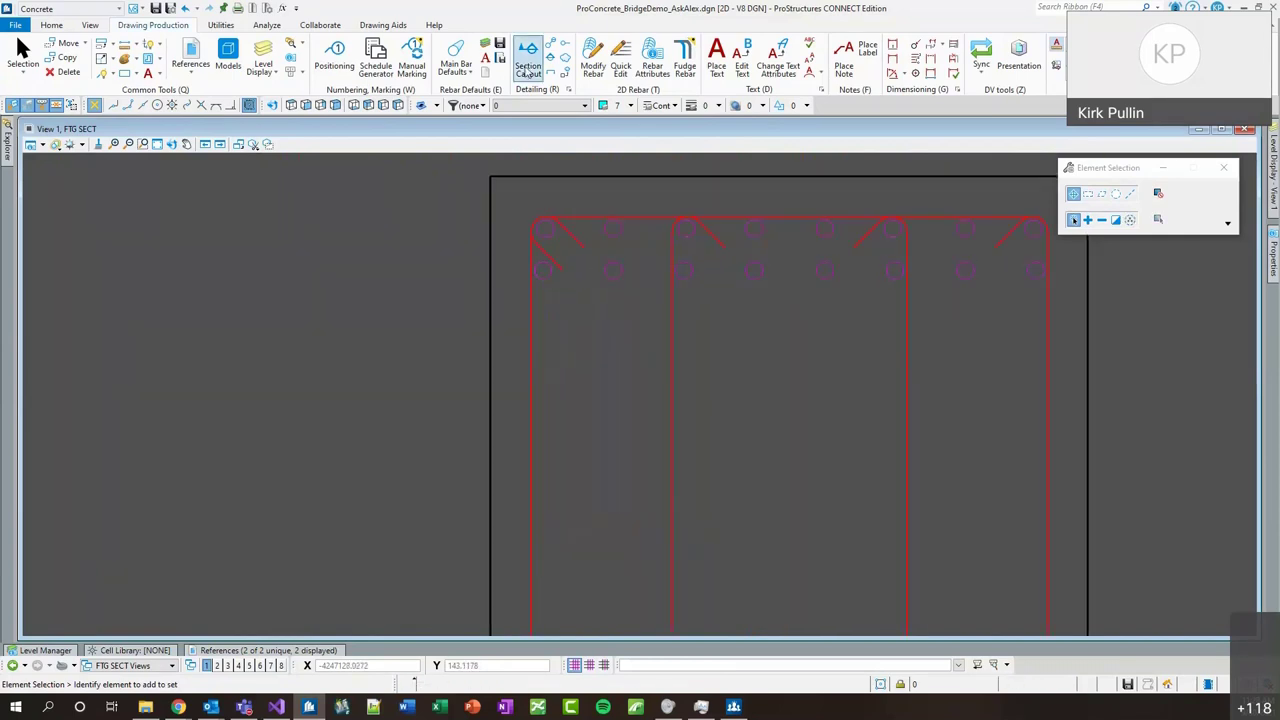
Review the Filled Circles option in the longitudinal bar defaults and select the top row of bars in the footing section.
{"action": "left_click", "coordinate": [452, 66]}
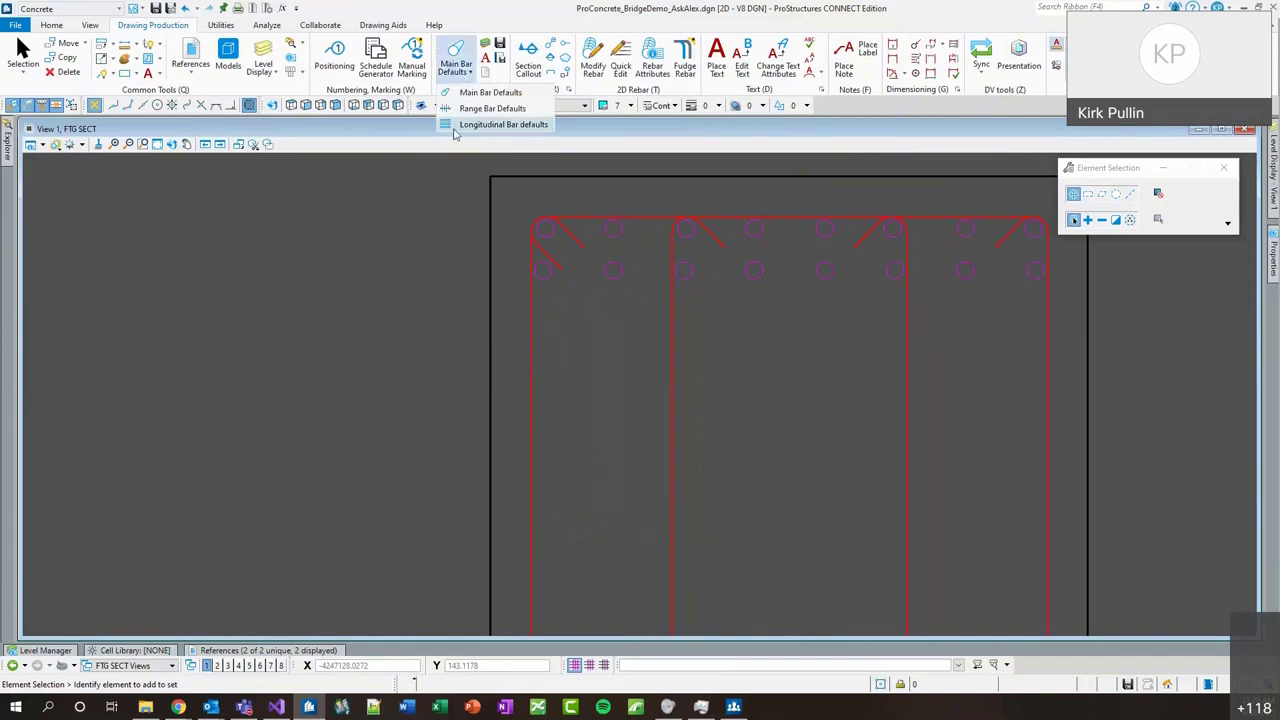
{"action": "left_click", "coordinate": [496, 125]}
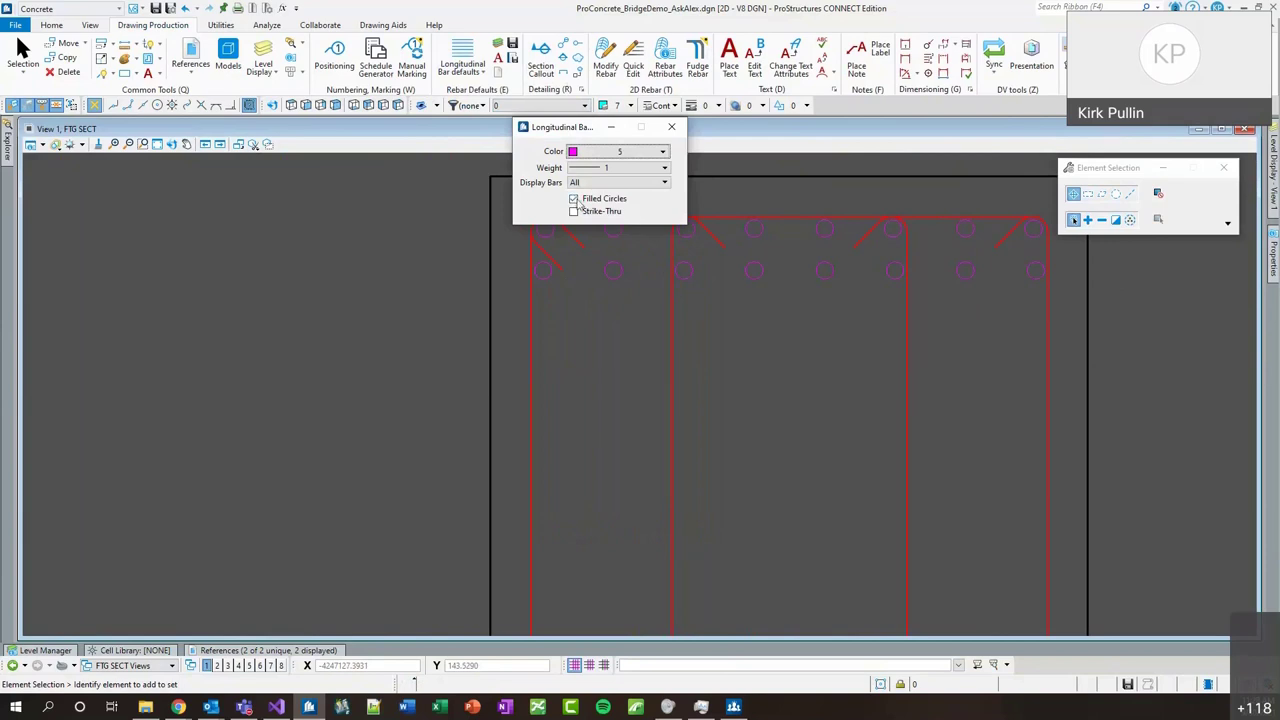
{"action": "left_click", "coordinate": [671, 127]}
{"action": "left_click", "coordinate": [614, 226]}
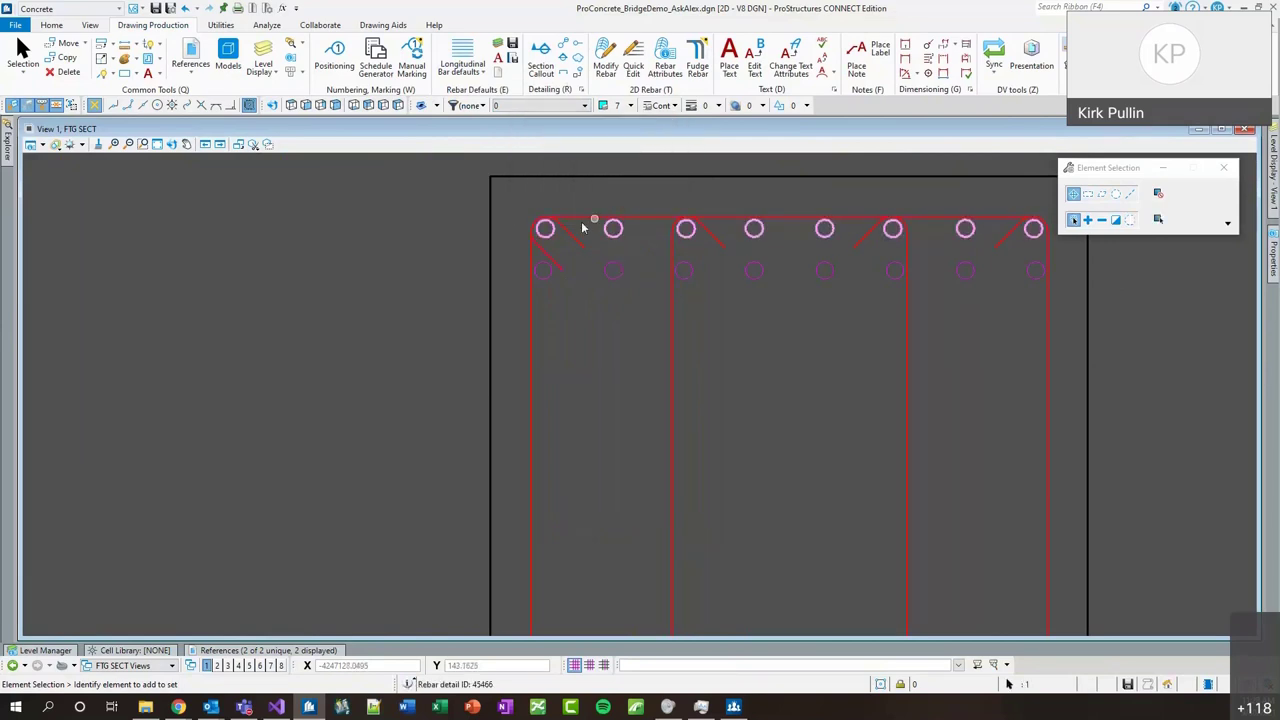
Apply the Filled Hidden Line display style to the FTG SECT view and close the display style settings.
{"action": "left_click", "coordinate": [56, 144]}
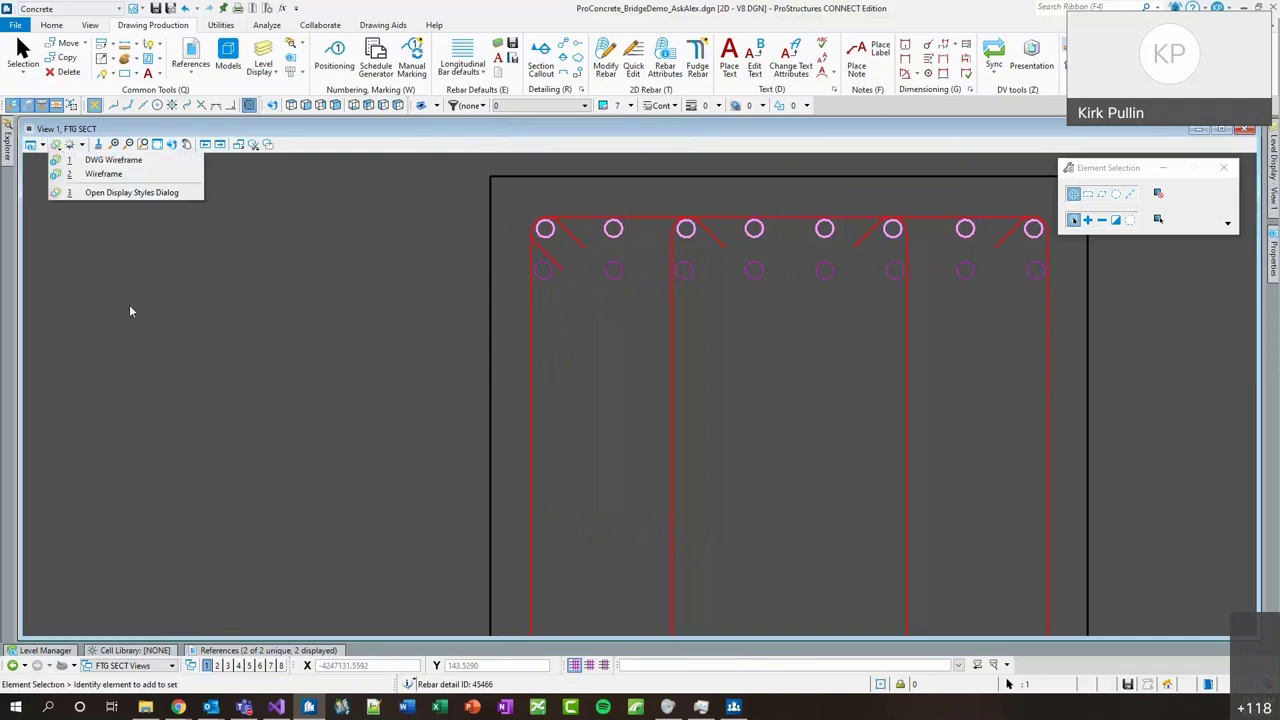
{"action": "left_click", "coordinate": [93, 192]}
{"action": "left_click_drag", "start_coordinate": [912, 418], "coordinate": [951, 236]}
{"action": "scroll", "coordinate": [980, 595], "scroll_direction": "down", "scroll_amount": 4}
{"action": "scroll", "coordinate": [995, 490], "scroll_direction": "up", "scroll_amount": 4}
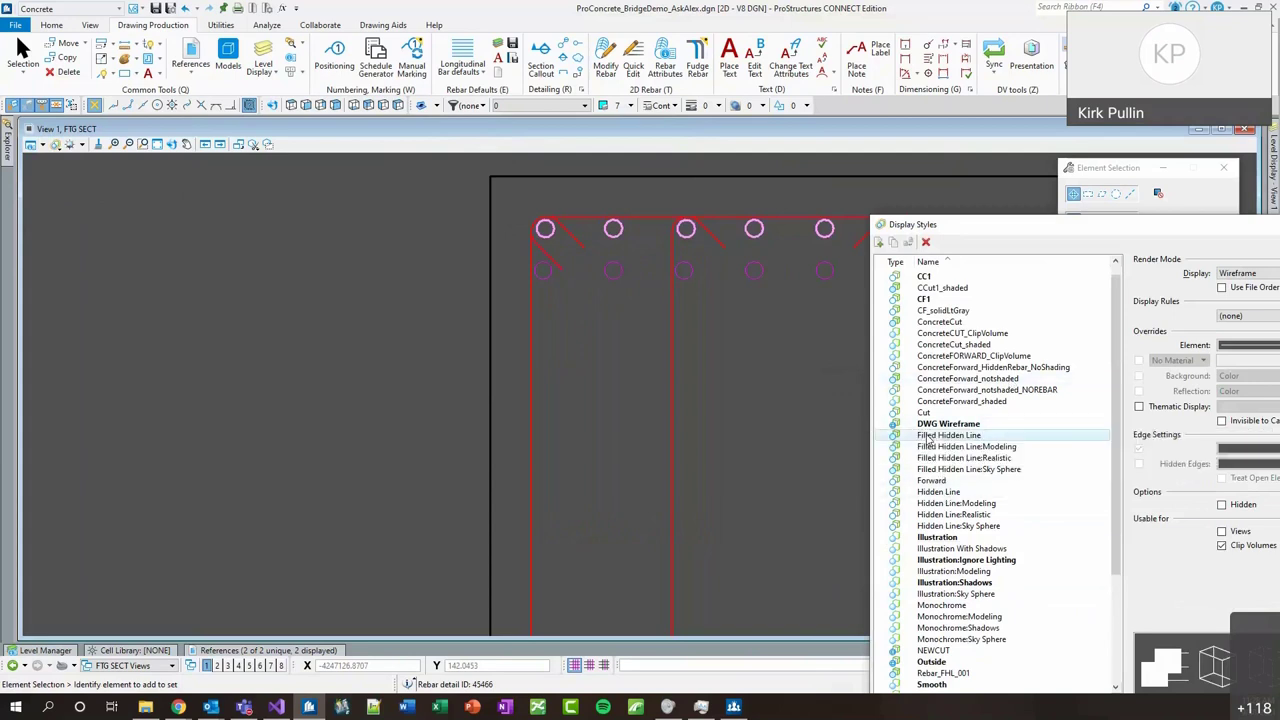
{"action": "double_click", "coordinate": [960, 435]}
{"action": "left_click", "coordinate": [728, 286]}
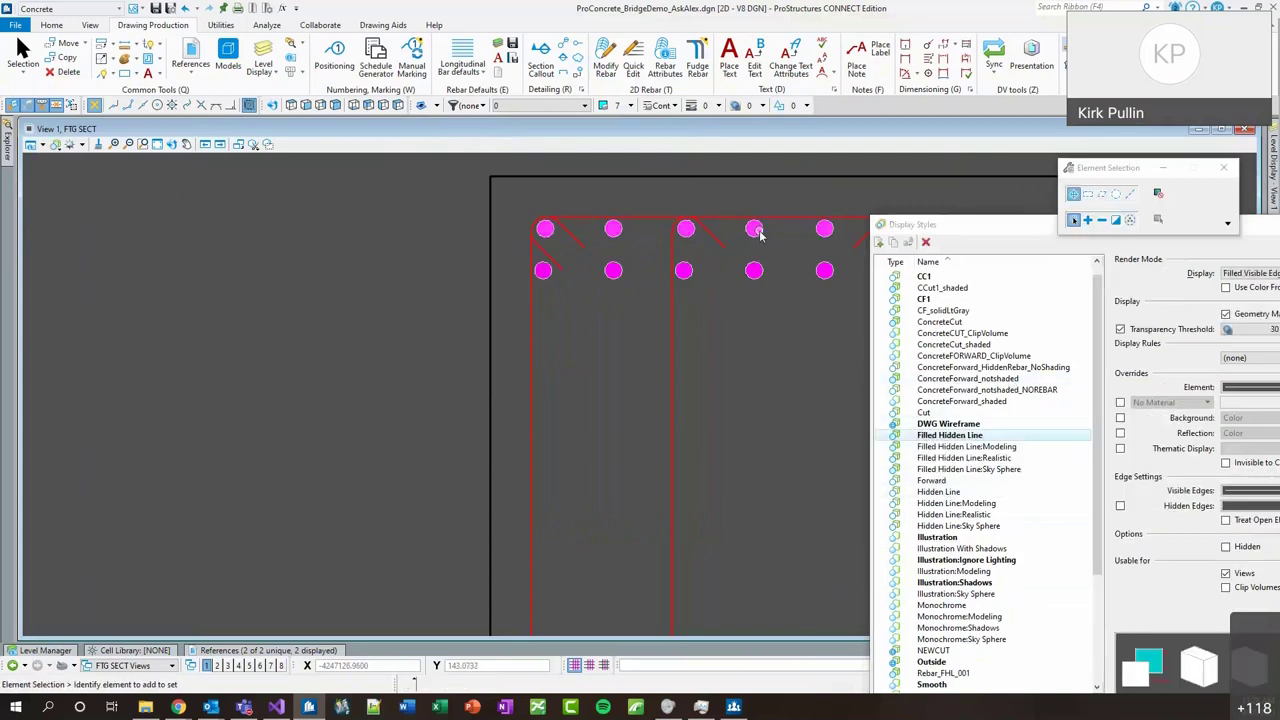
{"action": "scroll", "coordinate": [429, 229], "scroll_direction": "down", "scroll_amount": 2}
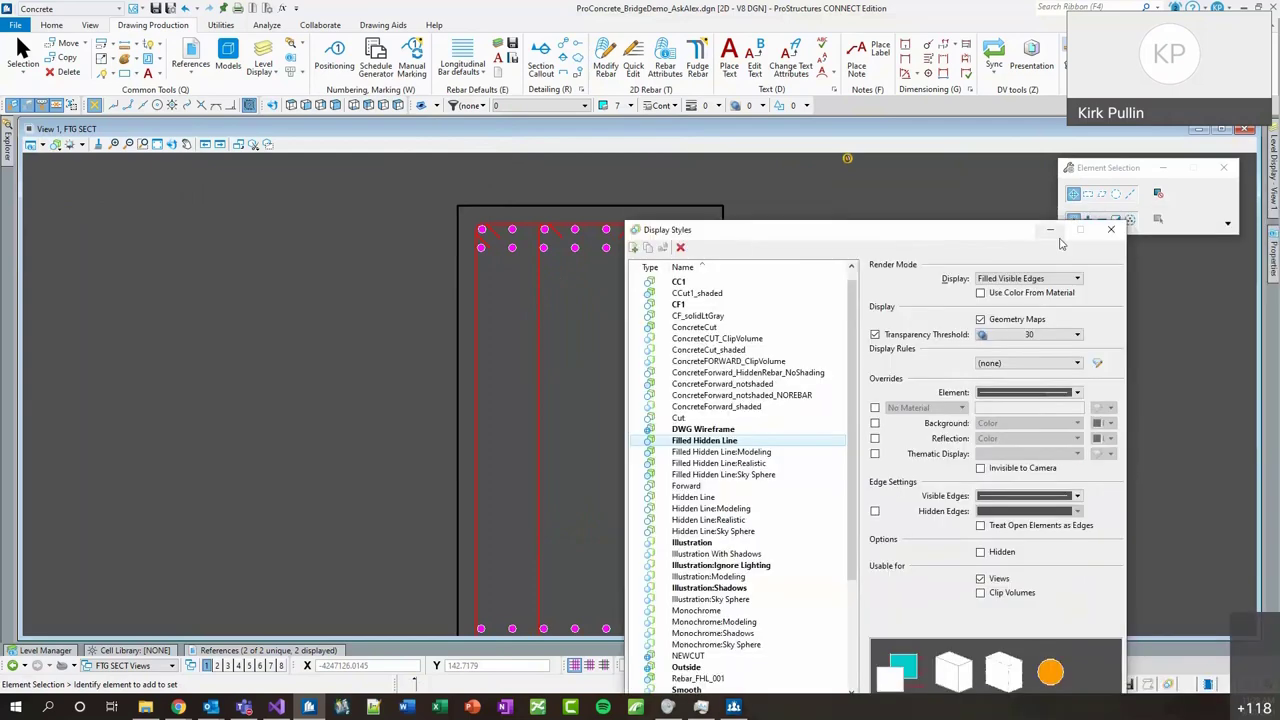
{"action": "scroll", "coordinate": [462, 320], "scroll_direction": "down", "scroll_amount": 1}
{"action": "middle_click_drag", "start_coordinate": [518, 366], "coordinate": [529, 349]}
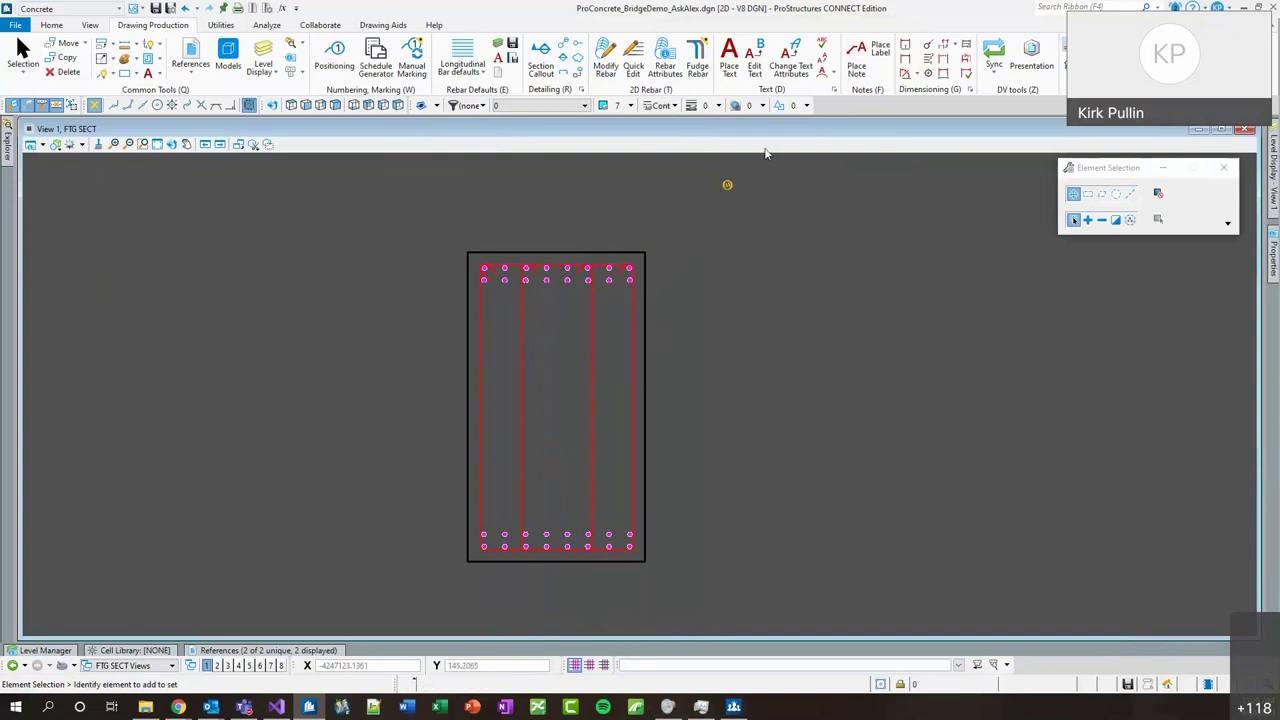
Fudge the horizontal leg of the footing section's top tie slightly upward, using the Single Leg type and Dynamics method.
{"action": "left_click", "coordinate": [697, 72]}
{"action": "scroll", "coordinate": [609, 244], "scroll_direction": "up", "scroll_amount": 3}
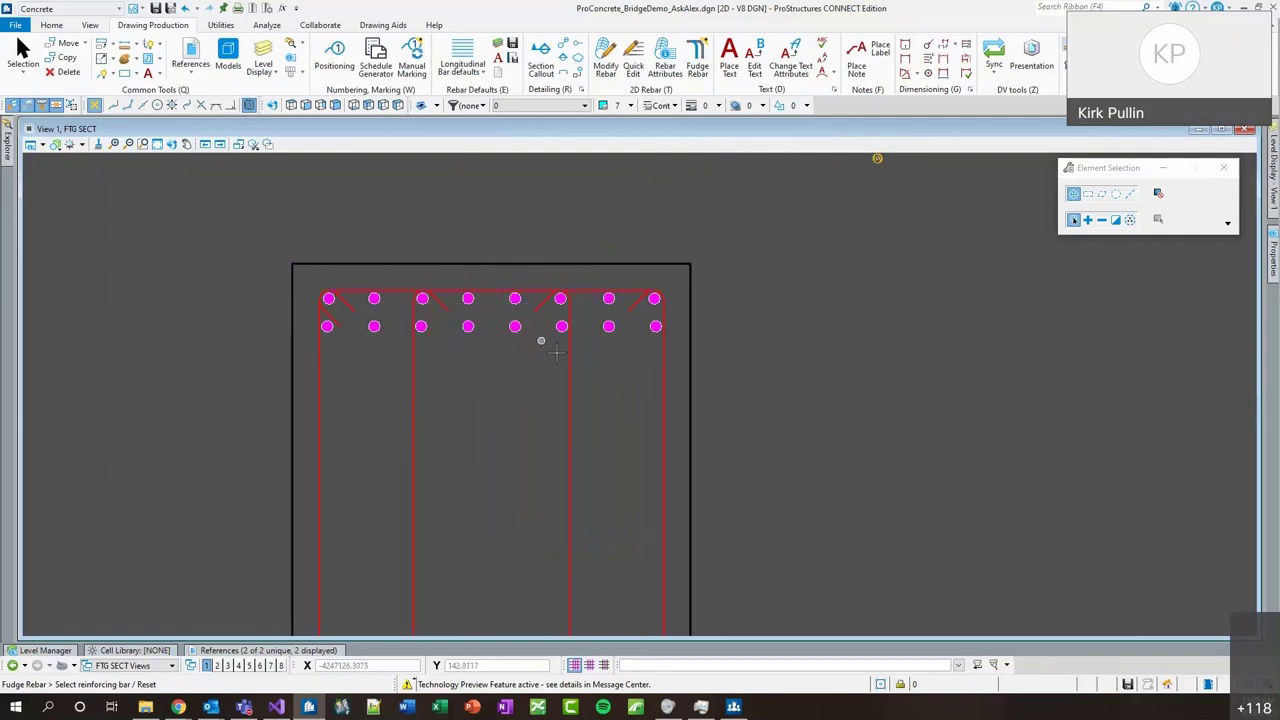
{"action": "scroll", "coordinate": [580, 287], "scroll_direction": "down", "scroll_amount": 1}
{"action": "scroll", "coordinate": [584, 284], "scroll_direction": "up", "scroll_amount": 2}
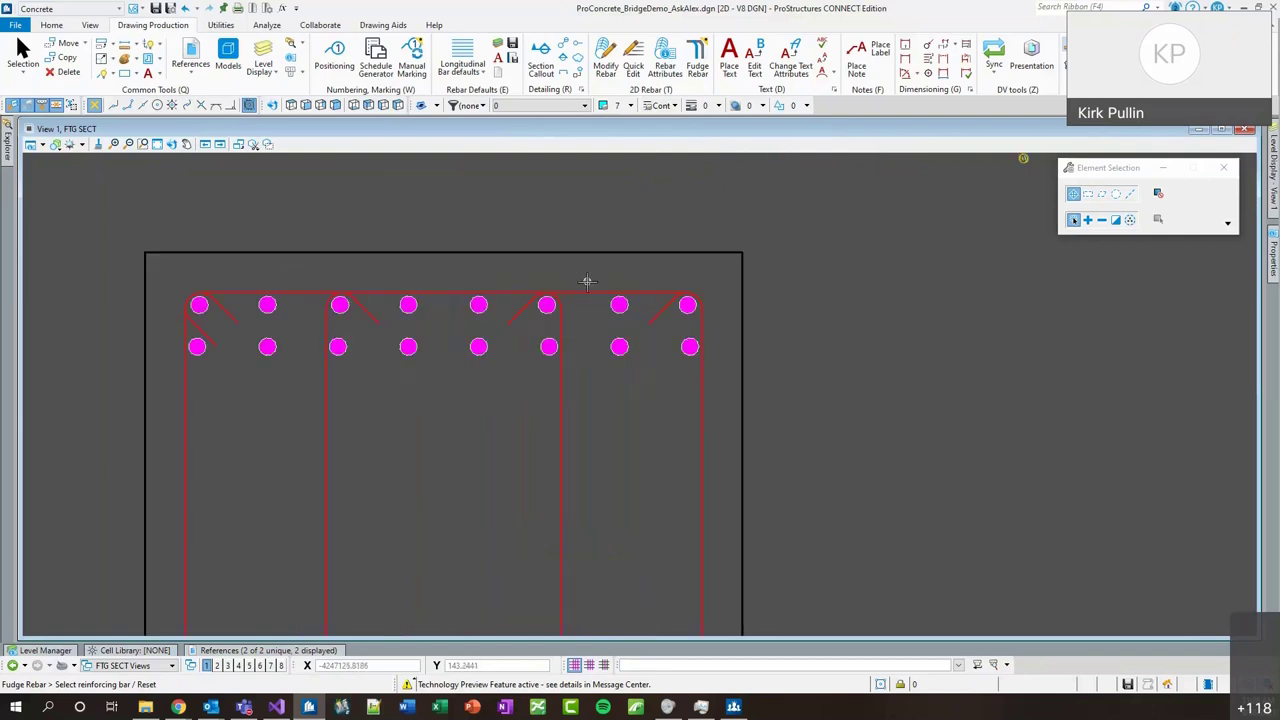
{"action": "left_click", "coordinate": [589, 291]}
{"action": "left_click", "coordinate": [576, 288]}
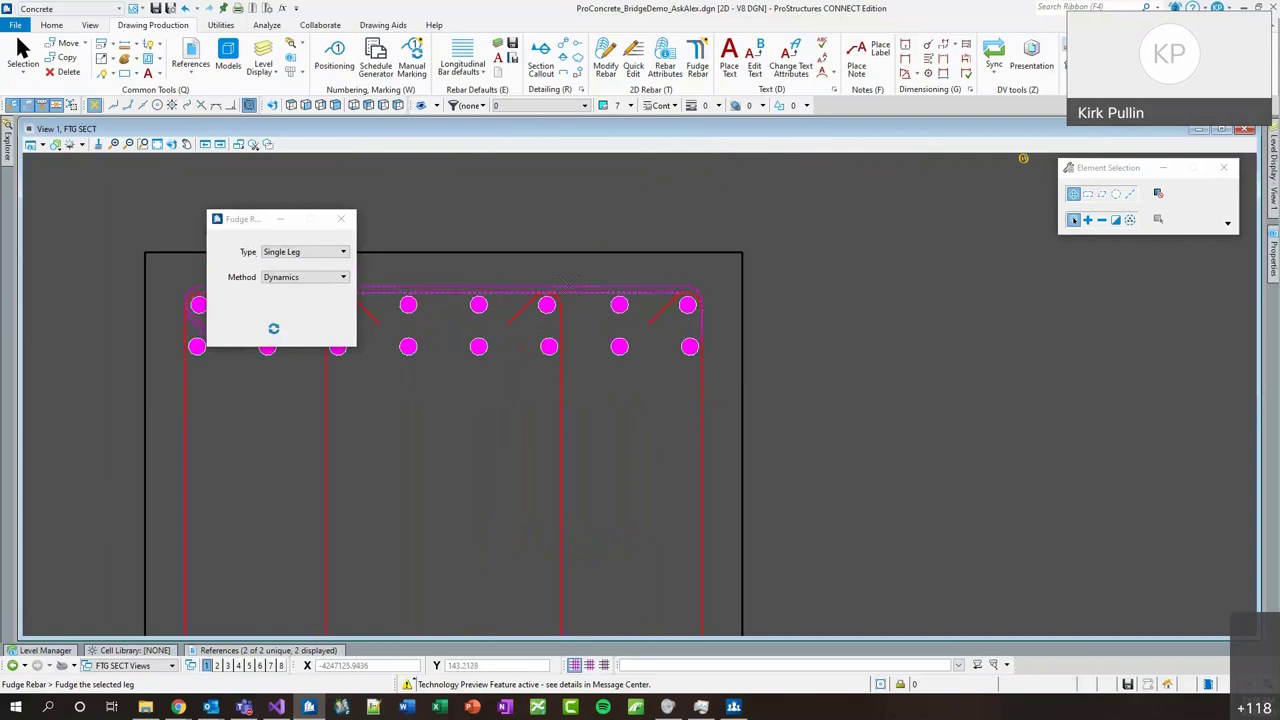
{"action": "left_click", "coordinate": [170, 237]}
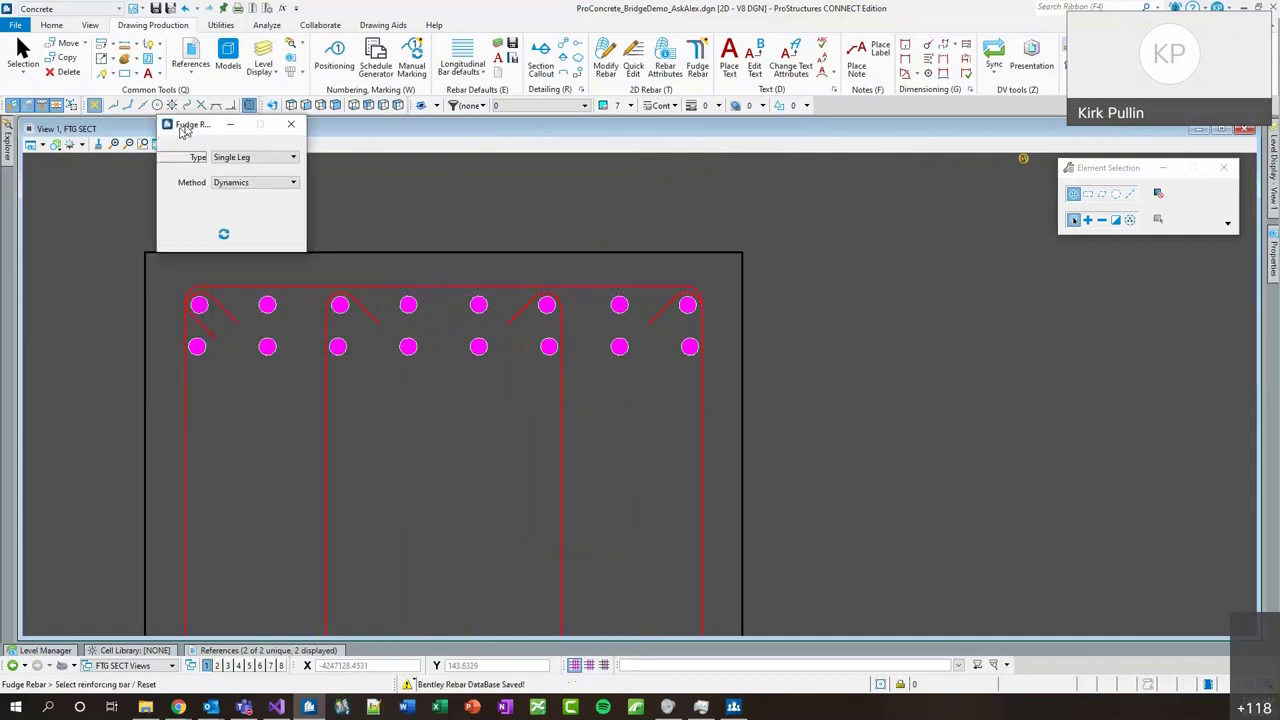
Fudge the top tie's right vertical leg slightly outward, clear of the outer stirrup.
{"action": "left_click", "coordinate": [704, 310]}
{"action": "left_click", "coordinate": [703, 319]}
{"action": "left_click", "coordinate": [703, 319]}
{"action": "scroll", "coordinate": [806, 257], "scroll_direction": "down", "scroll_amount": 4}
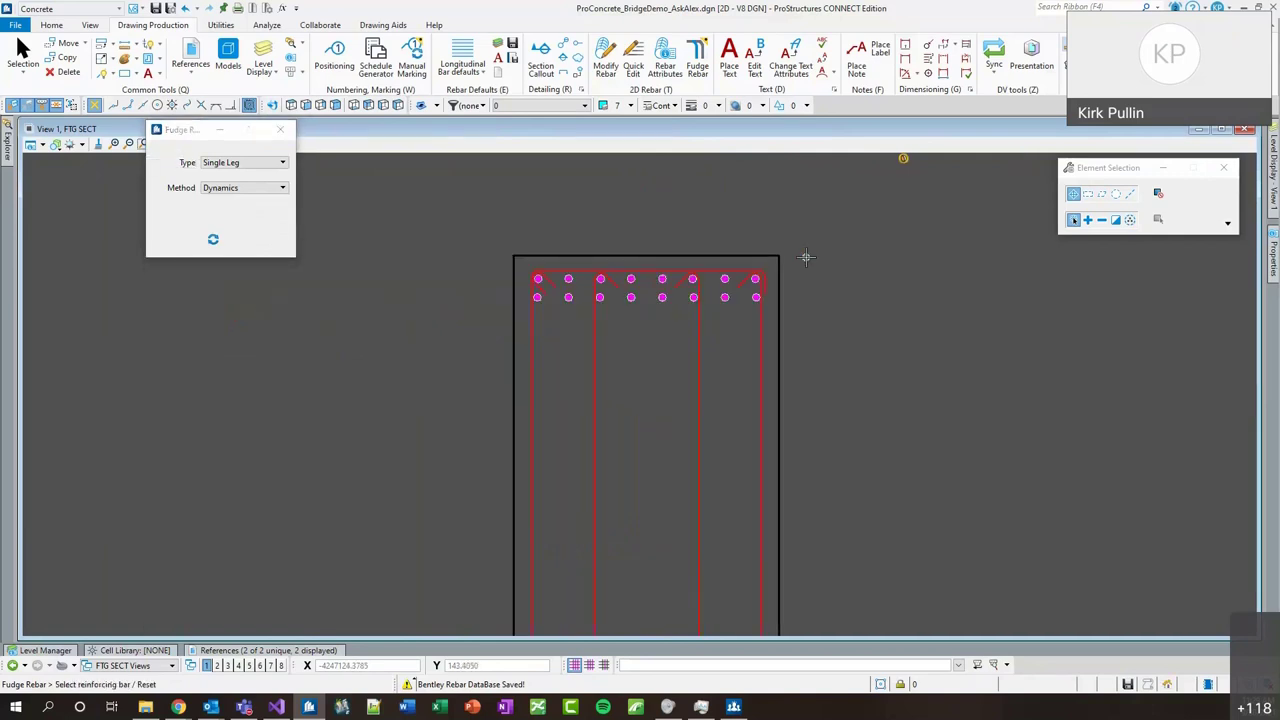
{"action": "scroll", "coordinate": [546, 288], "scroll_direction": "up", "scroll_amount": 4}
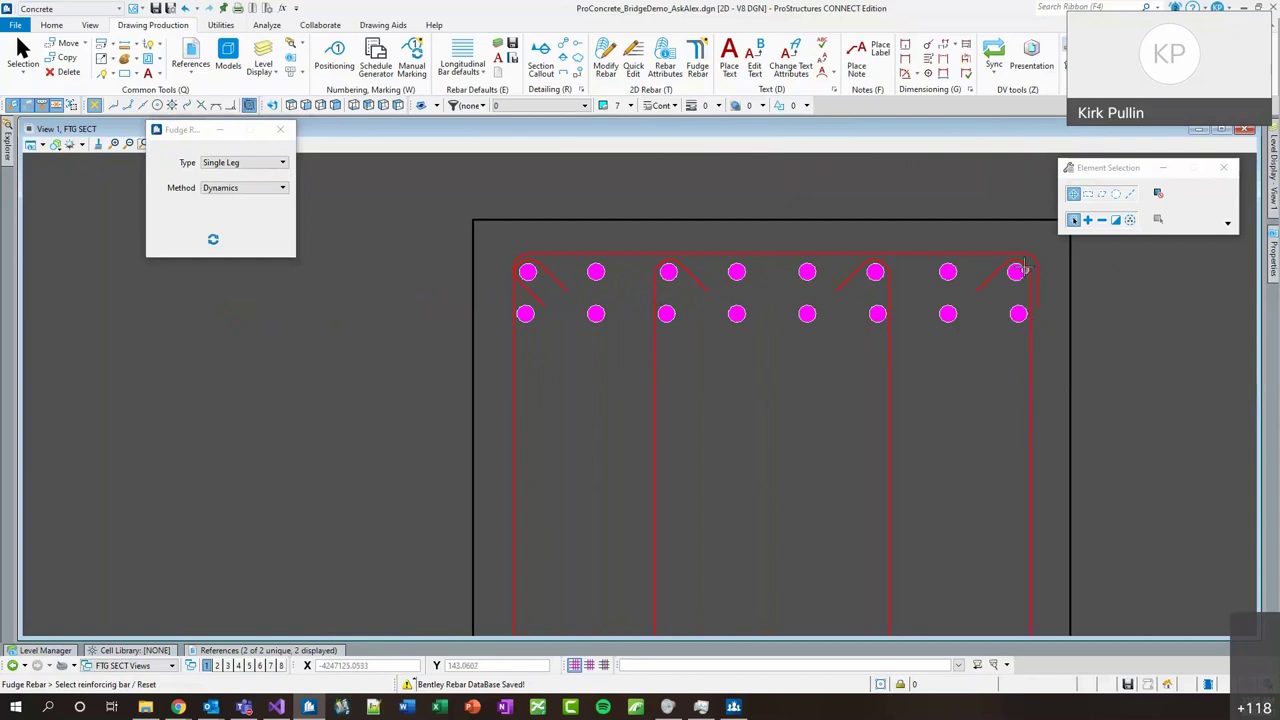
Fudge the outer stirrup's bottom leg downward, clear of the inner stirrup, and leave the Fudge Rebar command.
{"action": "scroll", "coordinate": [660, 238], "scroll_direction": "down", "scroll_amount": 2}
{"action": "scroll", "coordinate": [703, 234], "scroll_direction": "down", "scroll_amount": 3}
{"action": "scroll", "coordinate": [733, 520], "scroll_direction": "up", "scroll_amount": 4}
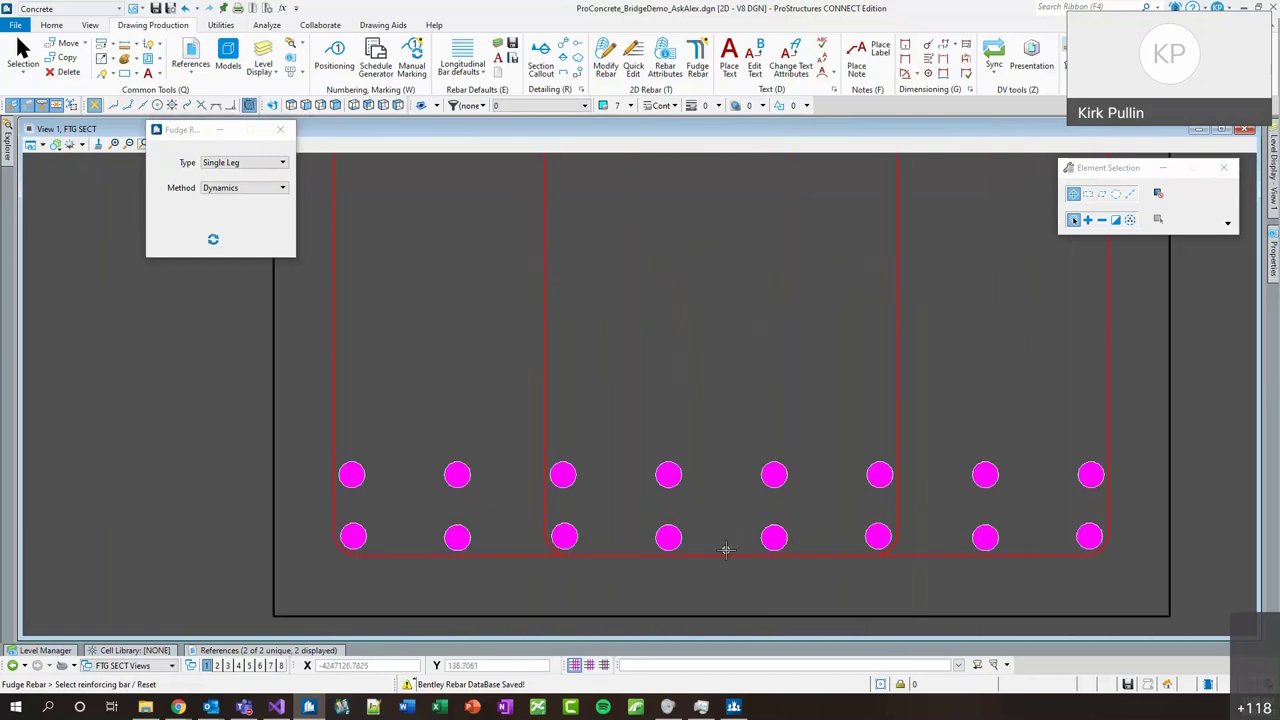
{"action": "left_click", "coordinate": [723, 550]}
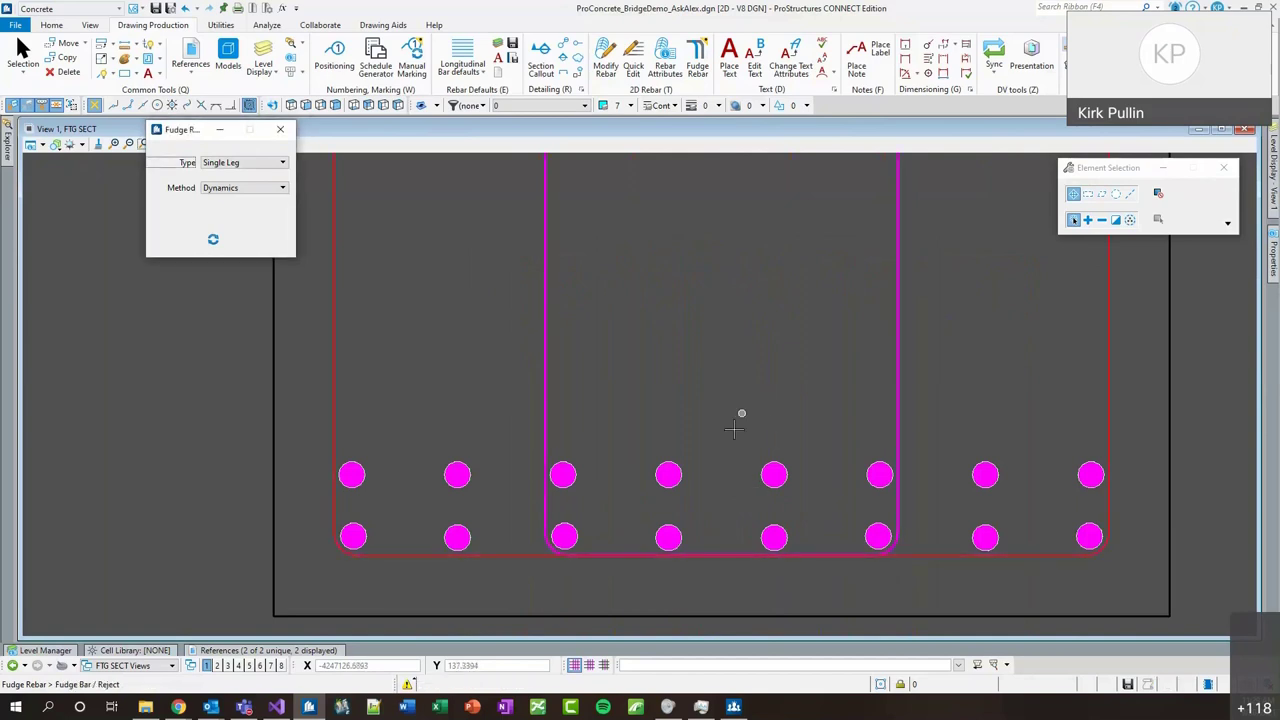
{"action": "left_click", "coordinate": [731, 555]}
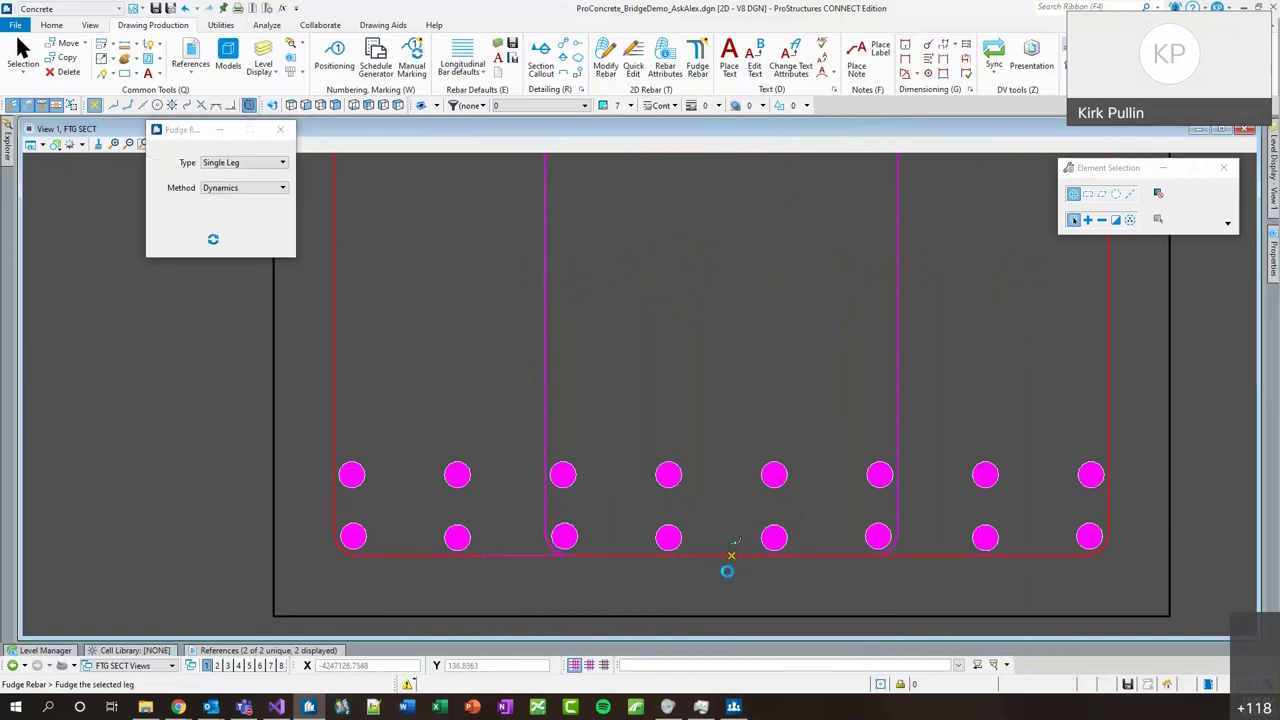
{"action": "left_click", "coordinate": [724, 553]}
{"action": "left_click", "coordinate": [724, 555]}
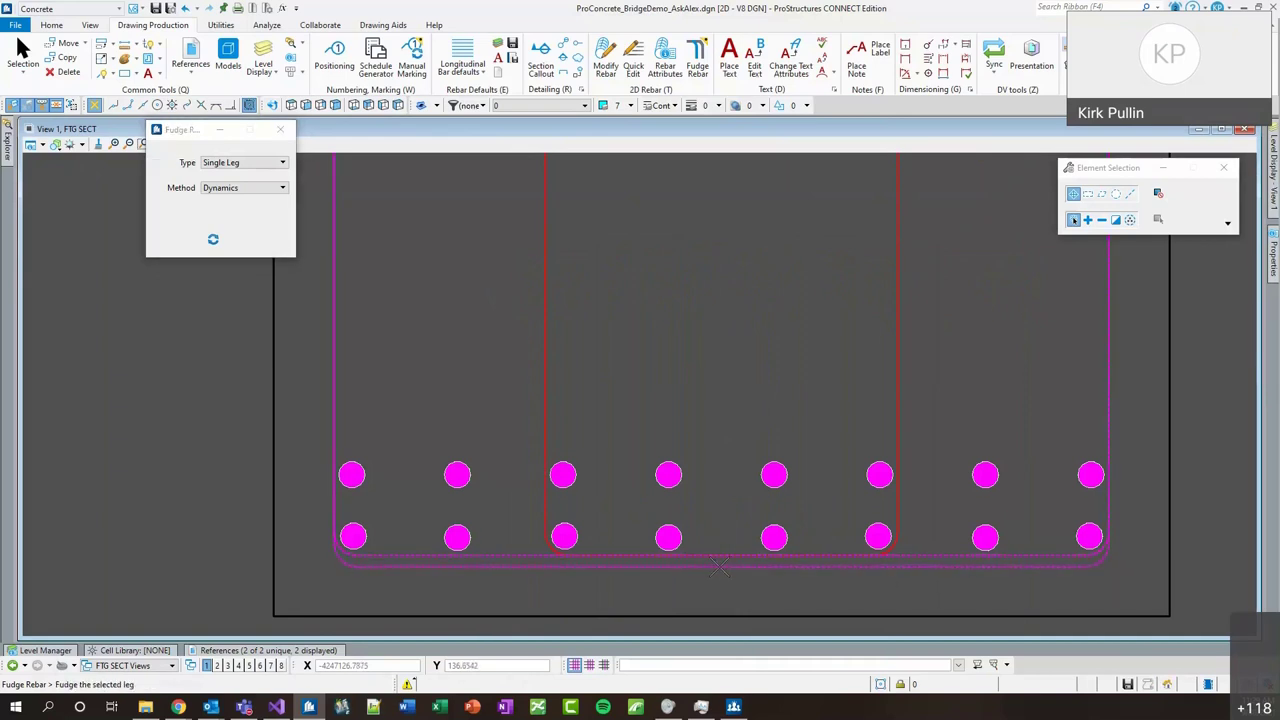
{"action": "left_click", "coordinate": [720, 565]}
{"action": "scroll", "coordinate": [818, 568], "scroll_direction": "down", "scroll_amount": 7}
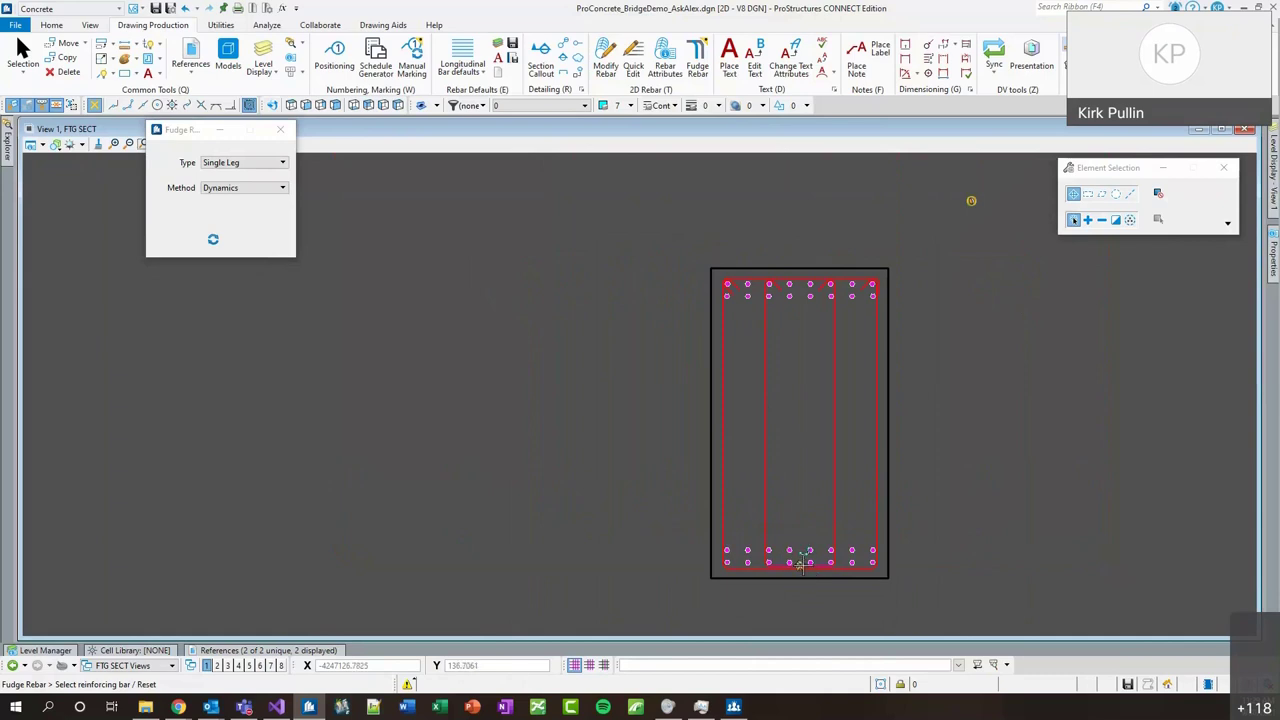
{"action": "scroll", "coordinate": [816, 300], "scroll_direction": "up", "scroll_amount": 3}
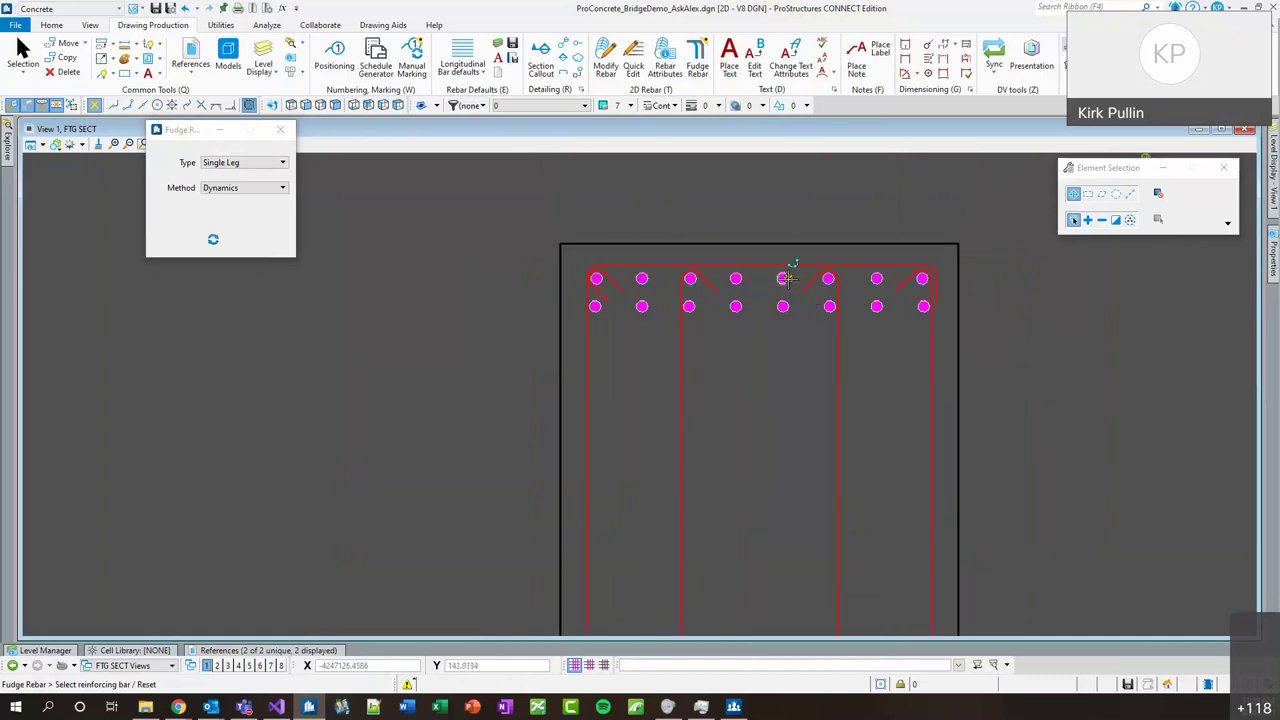
{"action": "scroll", "coordinate": [787, 278], "scroll_direction": "down", "scroll_amount": 1}
{"action": "scroll", "coordinate": [519, 253], "scroll_direction": "down", "scroll_amount": 1}
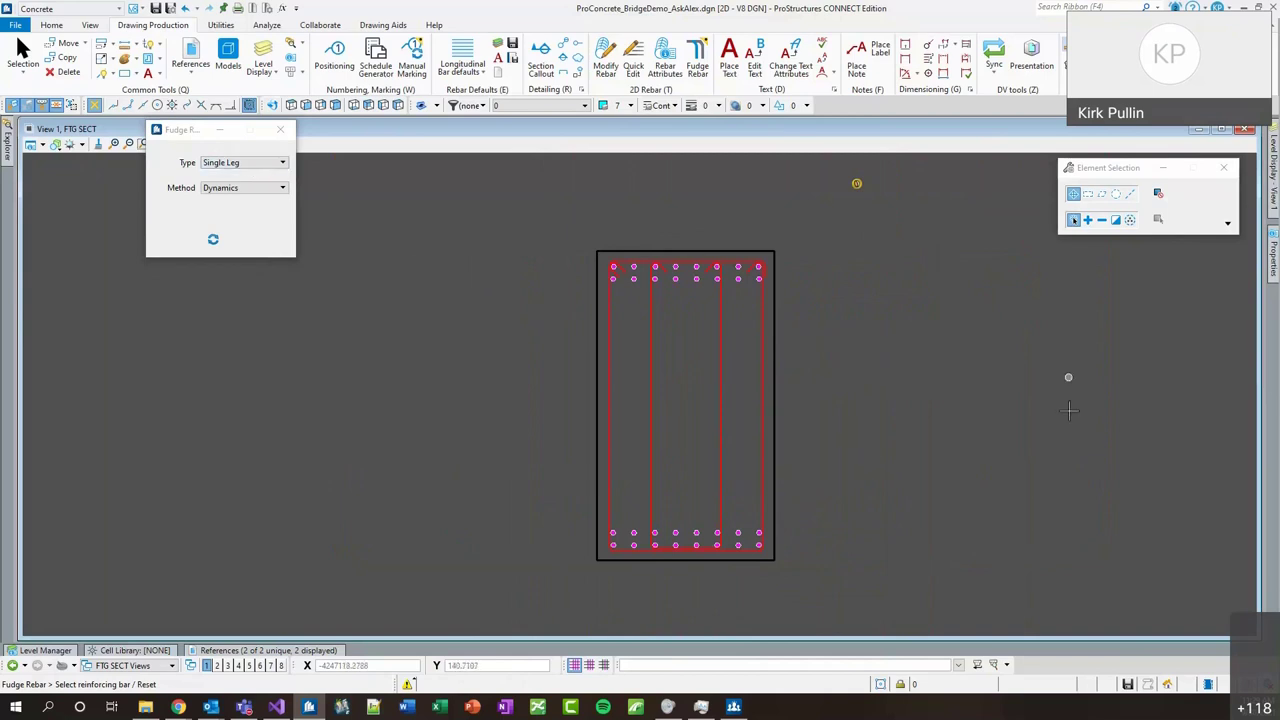
{"action": "key", "text": "Escape"}
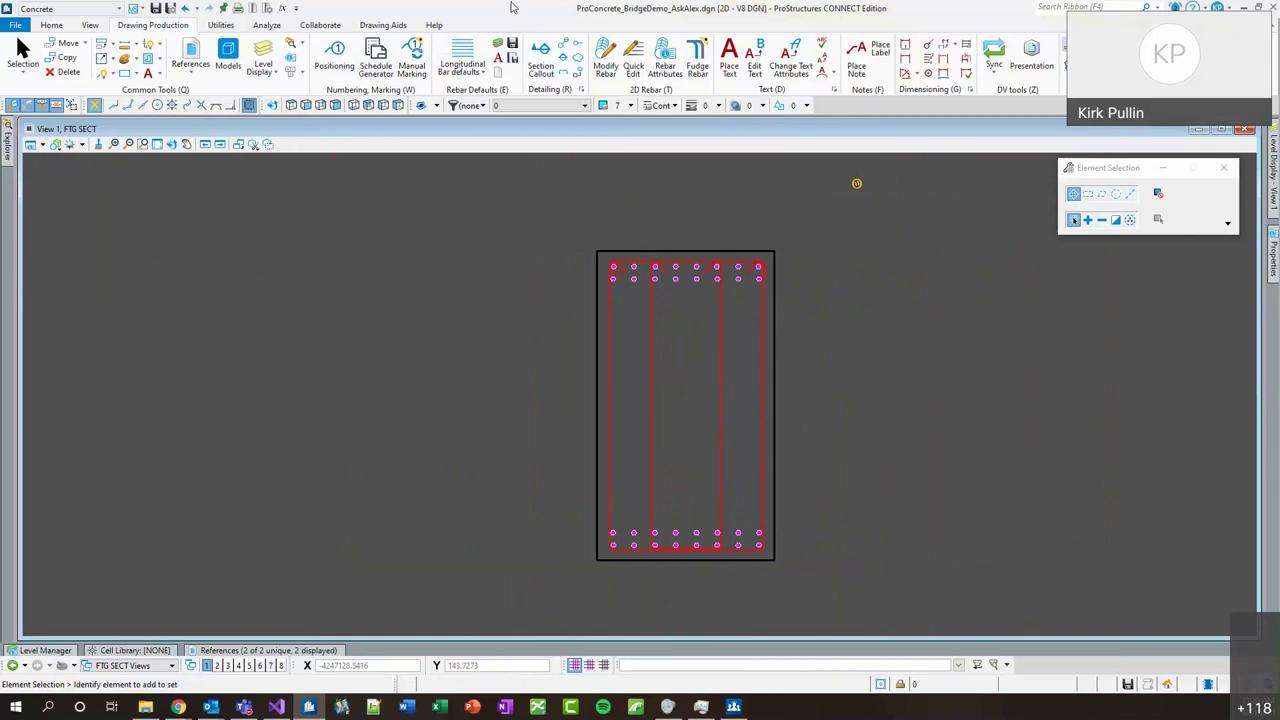
Start modifying the footing section's bottom longitudinal bars and set their bar label text to $KL.
{"action": "left_click", "coordinate": [605, 60]}
{"action": "scroll", "coordinate": [521, 341], "scroll_direction": "up", "scroll_amount": 5}
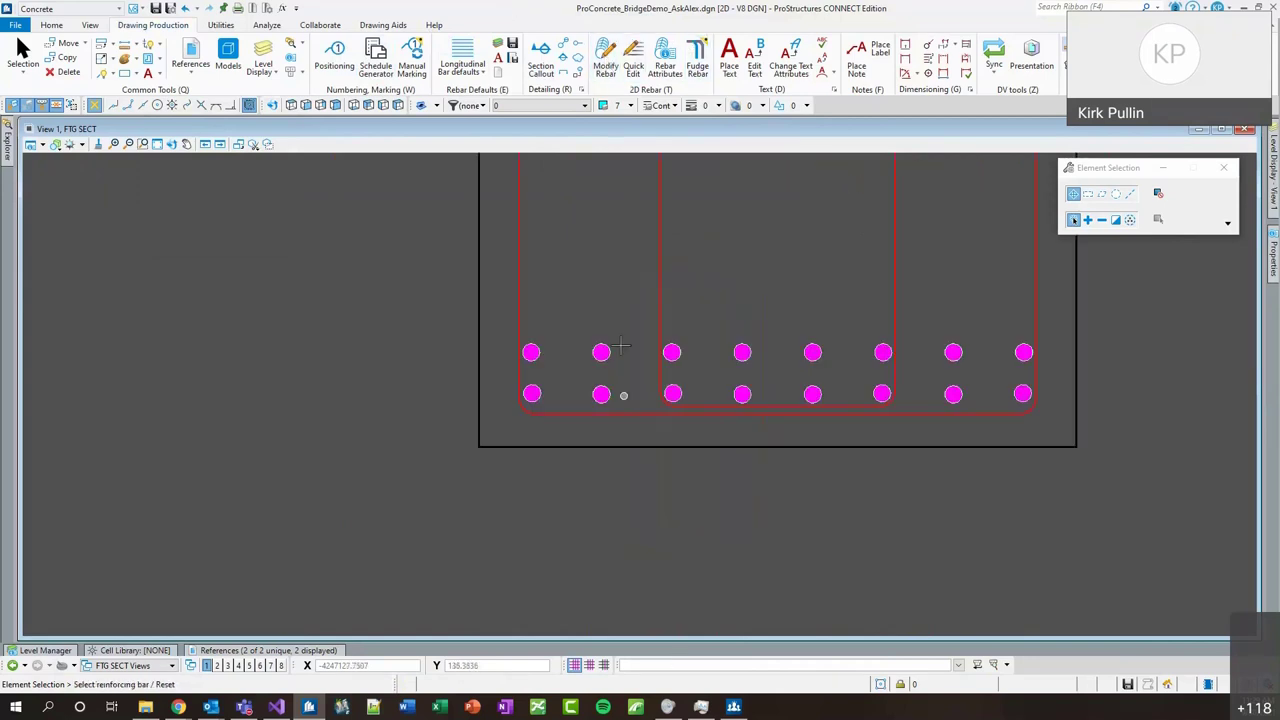
{"action": "scroll", "coordinate": [674, 474], "scroll_direction": "down", "scroll_amount": 4}
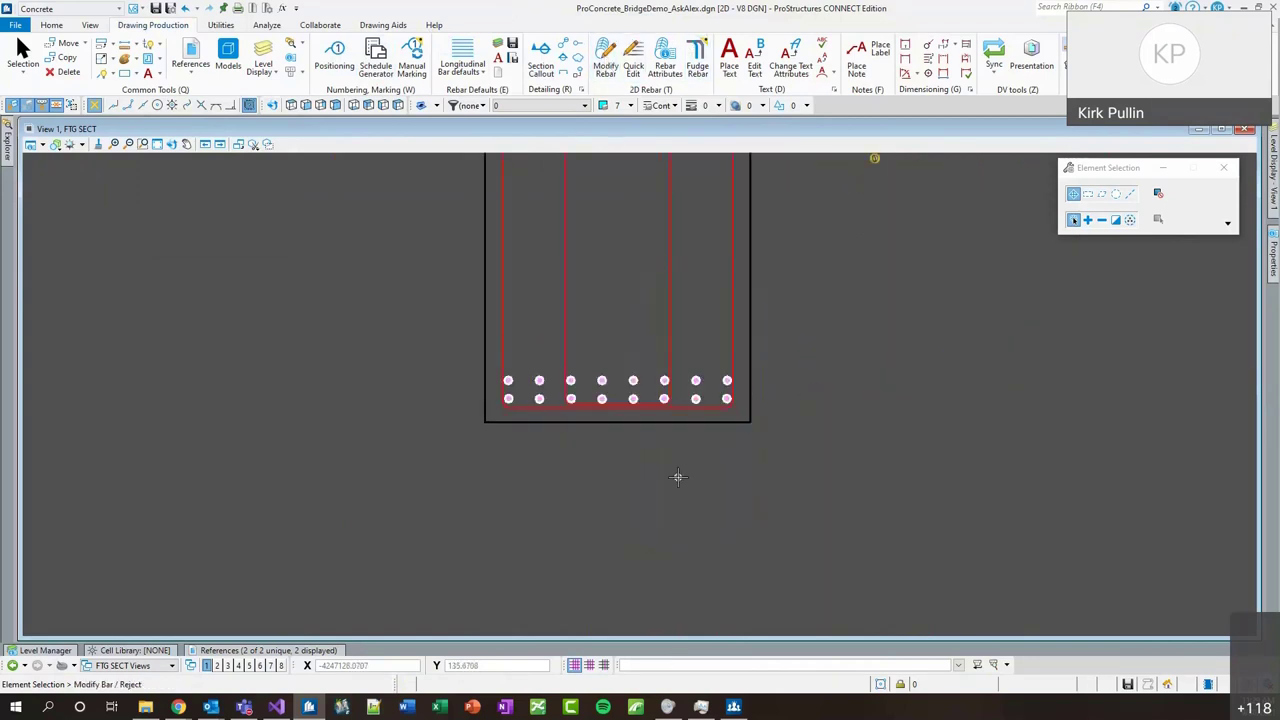
{"action": "left_click", "coordinate": [678, 478]}
{"action": "left_click_drag", "start_coordinate": [896, 185], "coordinate": [924, 253]}
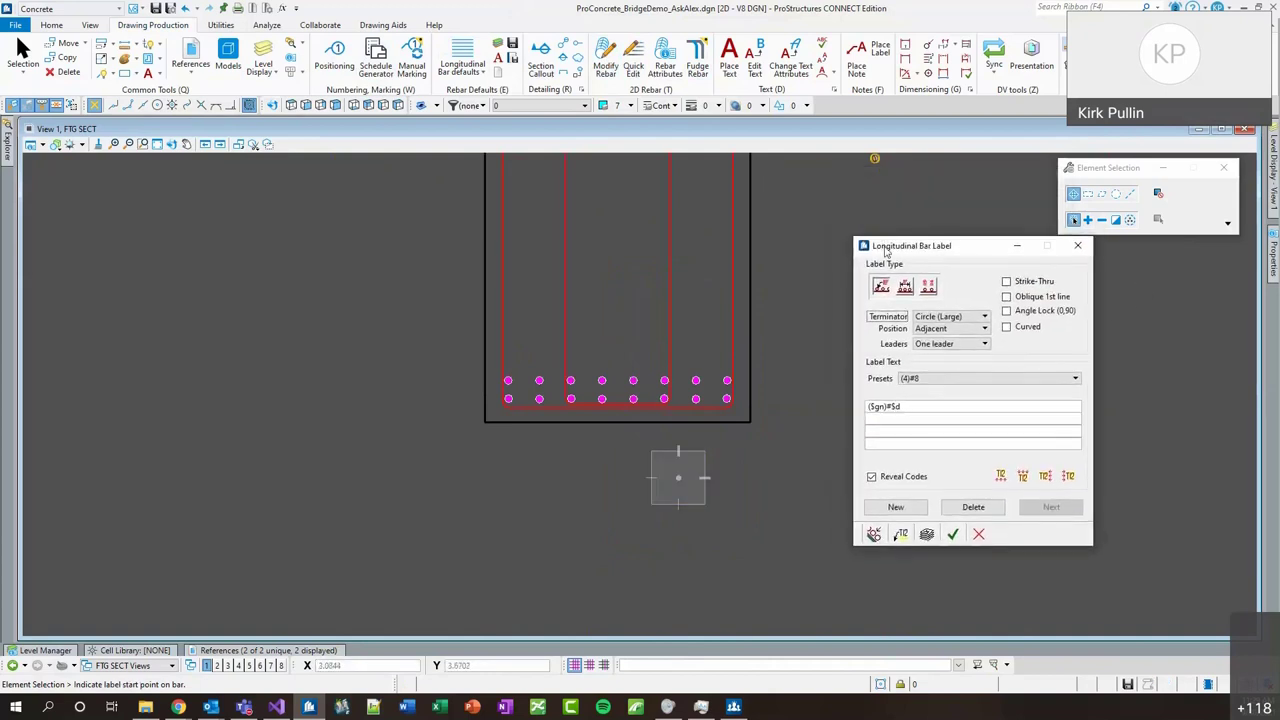
{"action": "left_click_drag", "start_coordinate": [924, 246], "coordinate": [908, 258]}
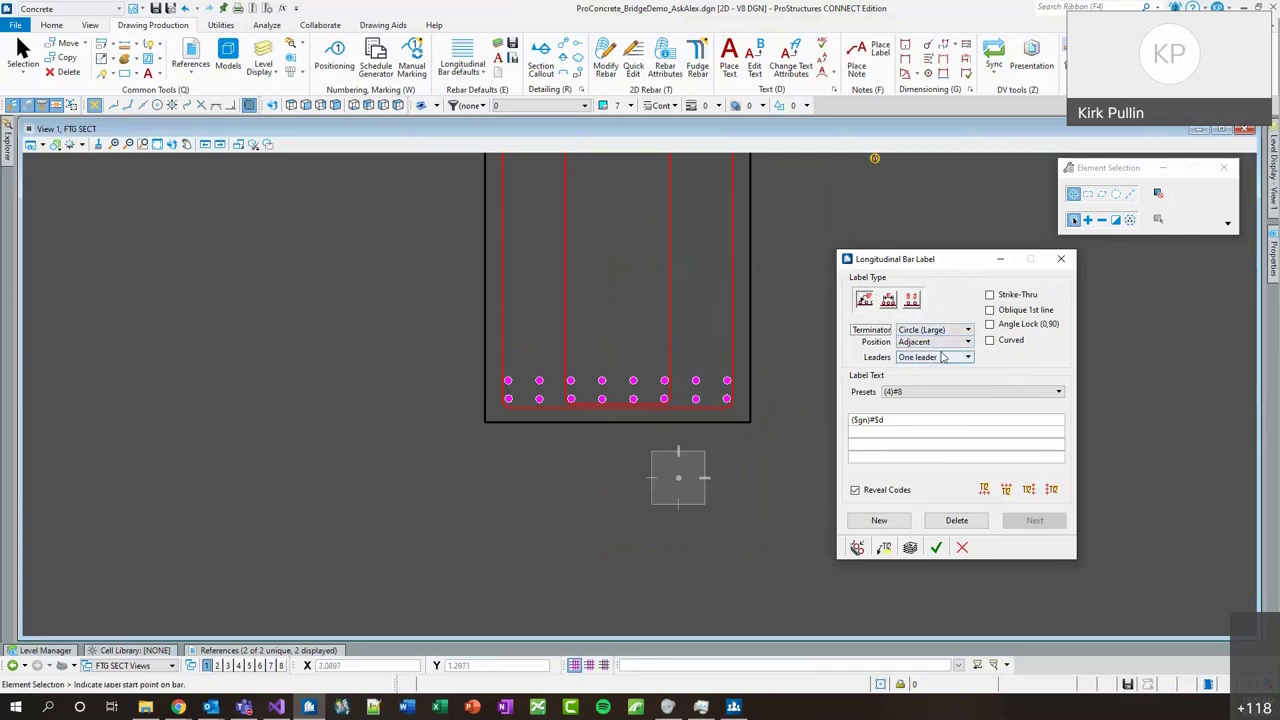
{"action": "left_click_drag", "start_coordinate": [876, 422], "coordinate": [846, 428]}
{"action": "type", "text": "$KL"}
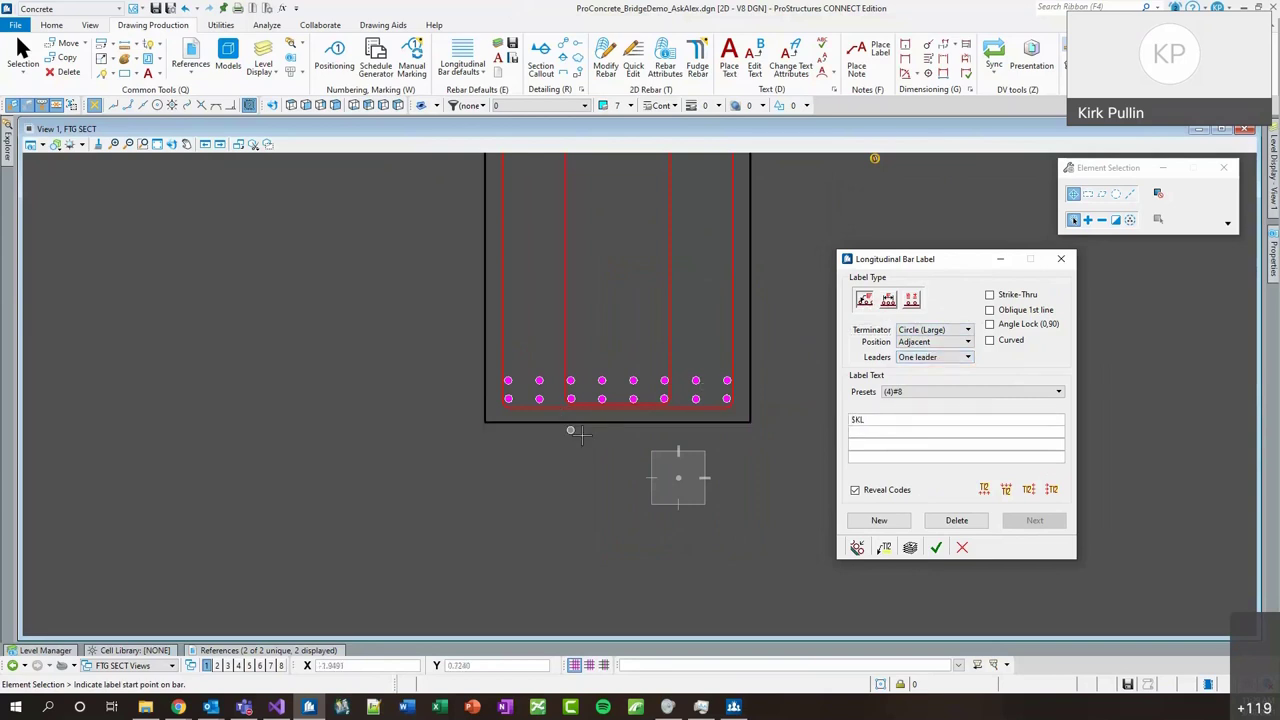
Place the bar label with an Arrow terminator on a lower-row bottom bar, its leader ending below the section, and accept it.
{"action": "left_click", "coordinate": [602, 399]}
{"action": "scroll", "coordinate": [606, 447], "scroll_direction": "up", "scroll_amount": 2}
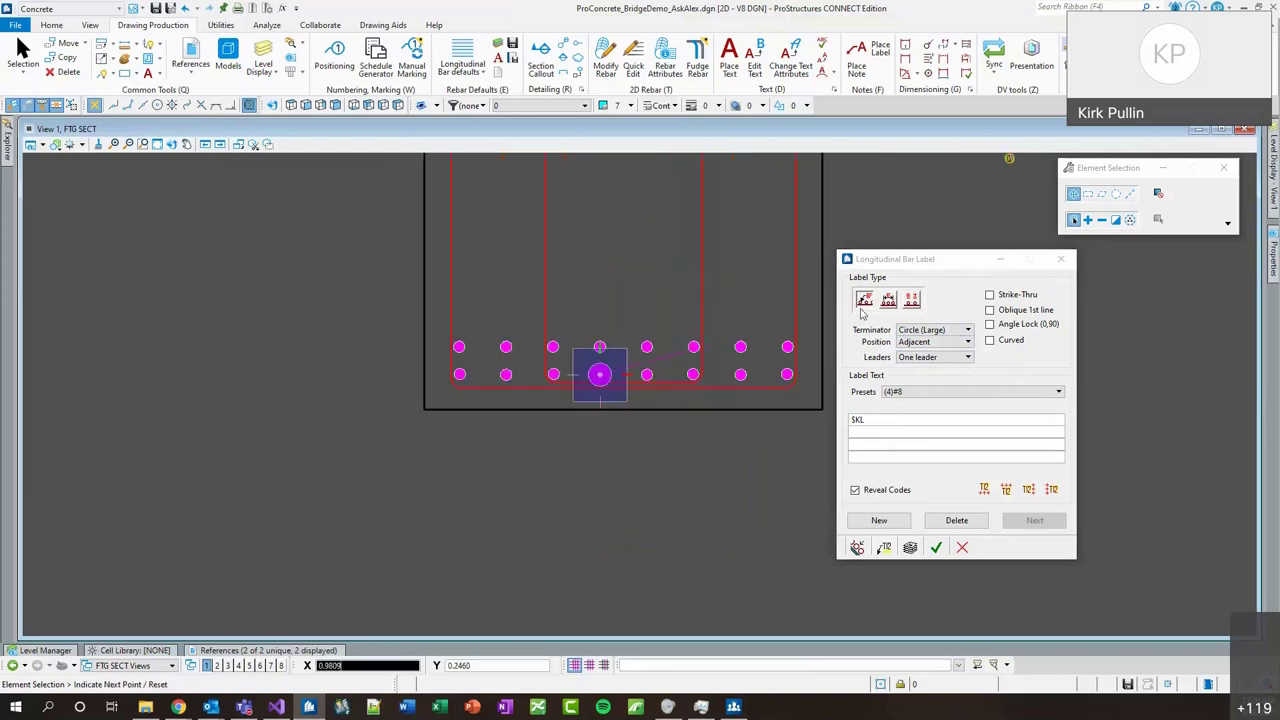
{"action": "left_click", "coordinate": [966, 329]}
{"action": "left_click", "coordinate": [925, 299]}
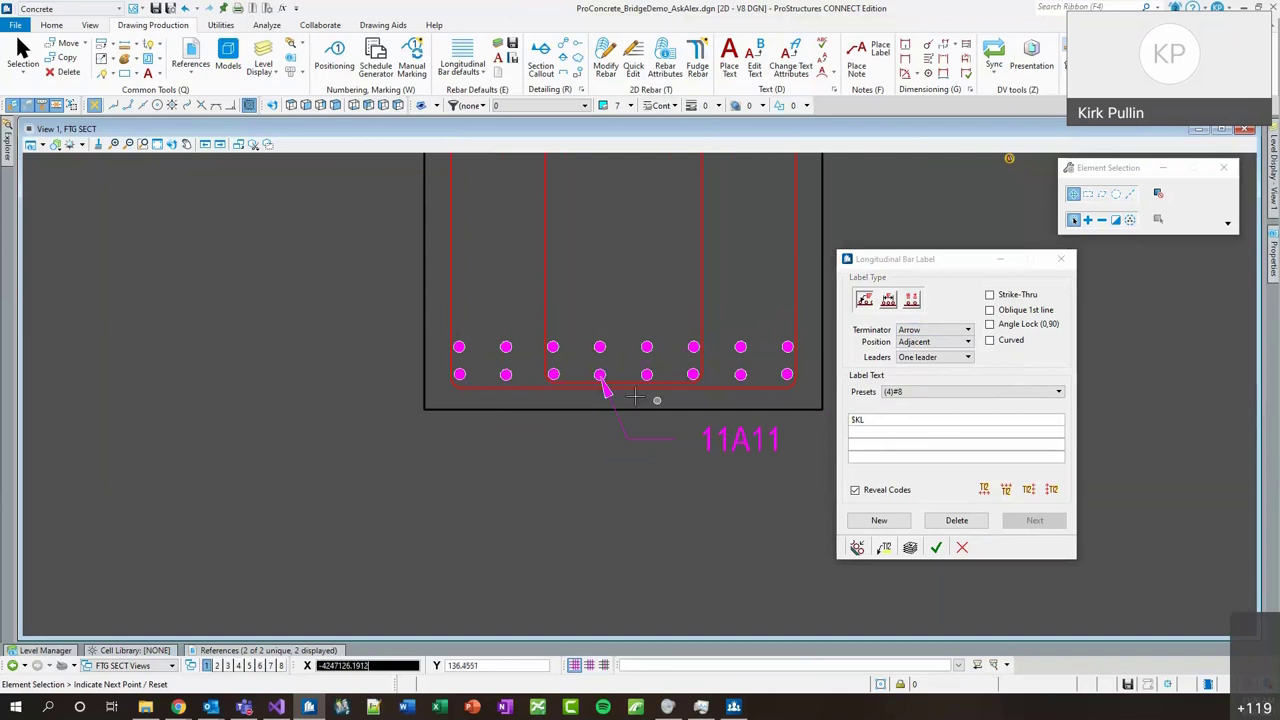
{"action": "scroll", "coordinate": [626, 413], "scroll_direction": "down", "scroll_amount": 2}
{"action": "scroll", "coordinate": [626, 413], "scroll_direction": "up", "scroll_amount": 2}
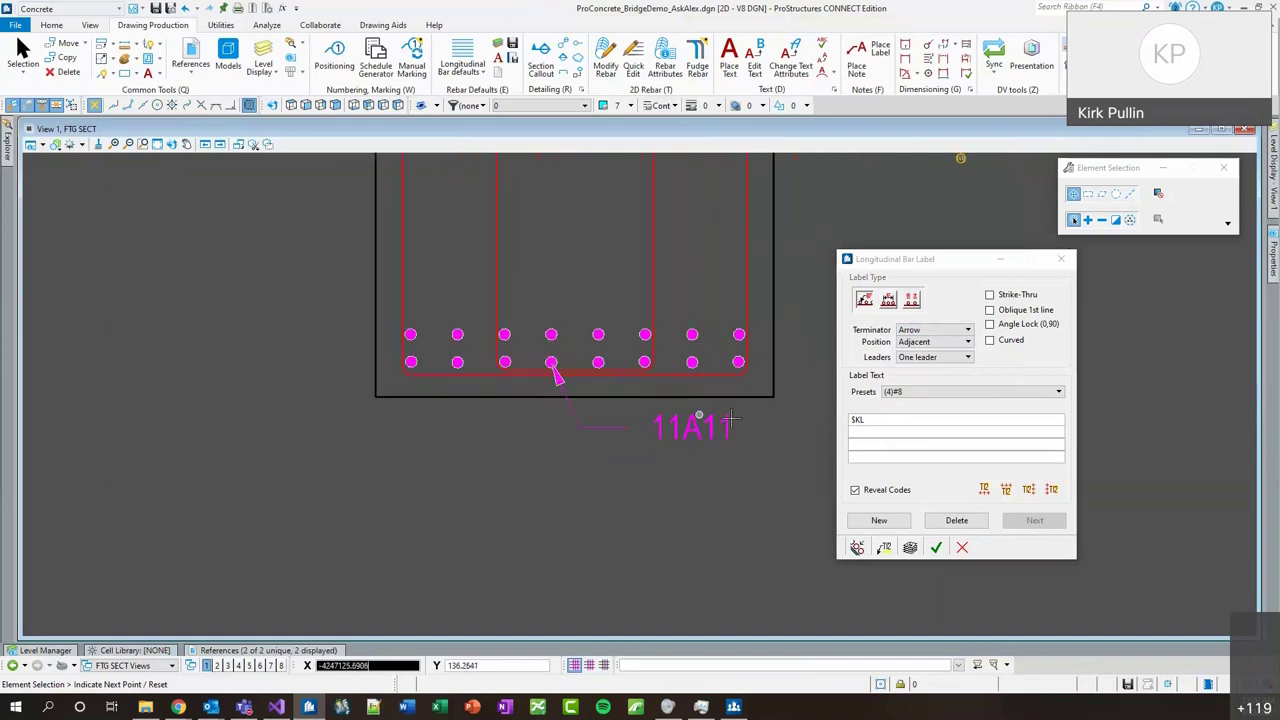
{"action": "left_click", "coordinate": [960, 330]}
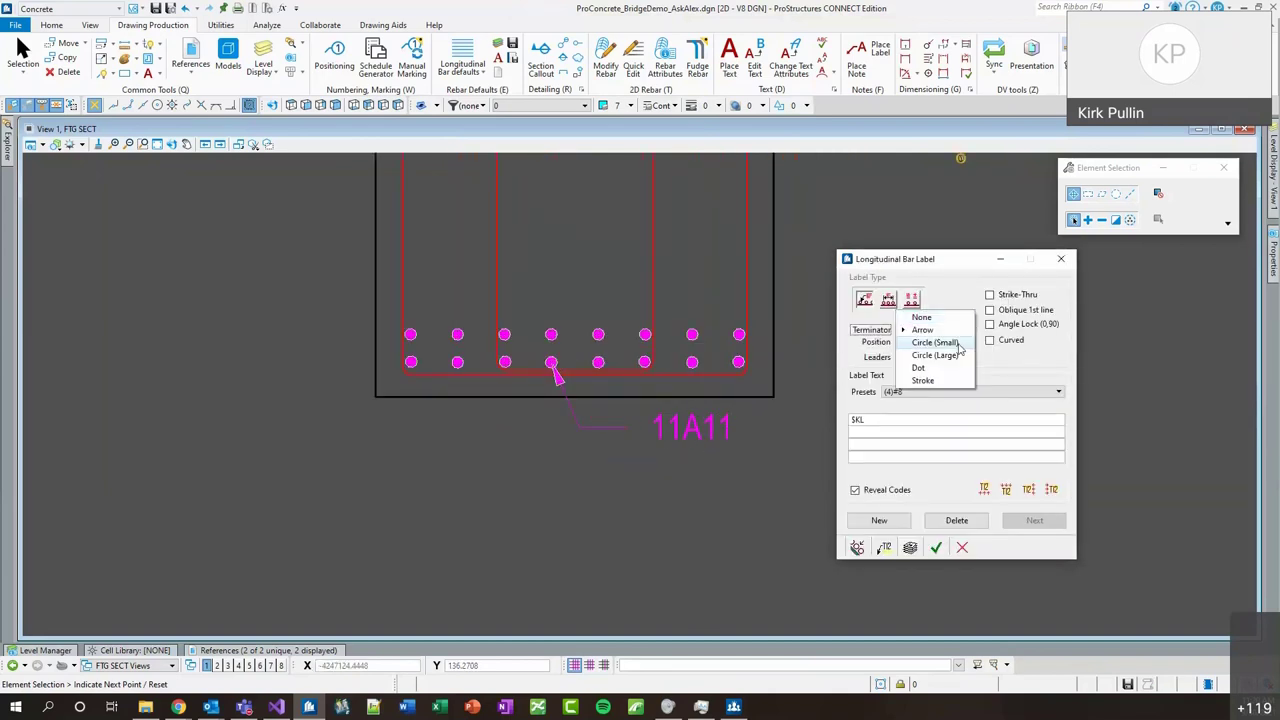
{"action": "left_click", "coordinate": [969, 257]}
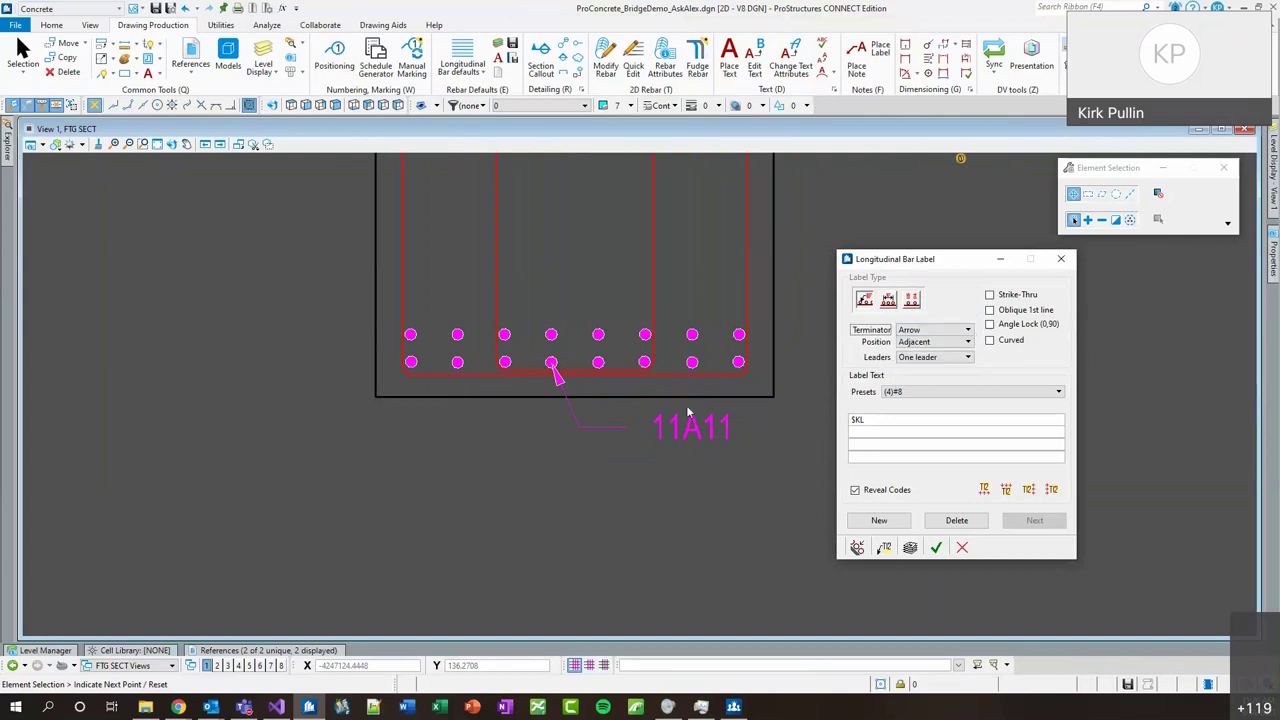
{"action": "scroll", "coordinate": [687, 411], "scroll_direction": "up", "scroll_amount": 1}
{"action": "scroll", "coordinate": [715, 455], "scroll_direction": "down", "scroll_amount": 1}
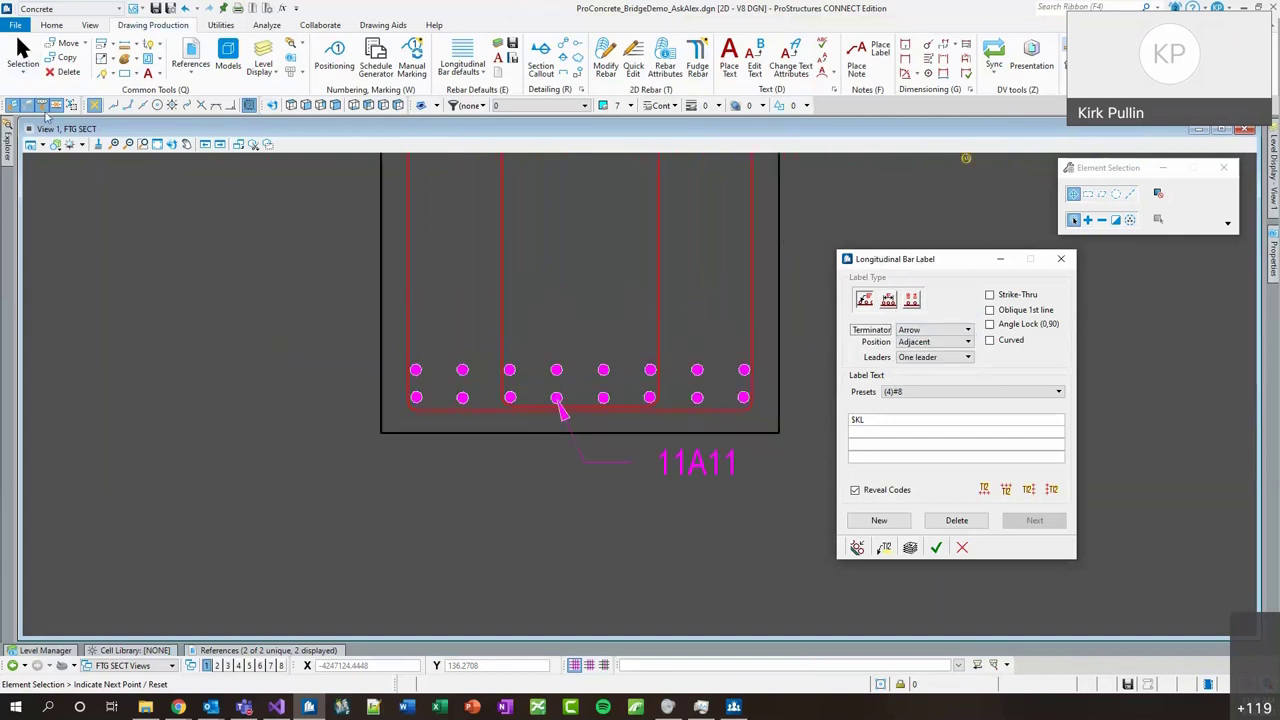
{"action": "left_click", "coordinate": [936, 547]}
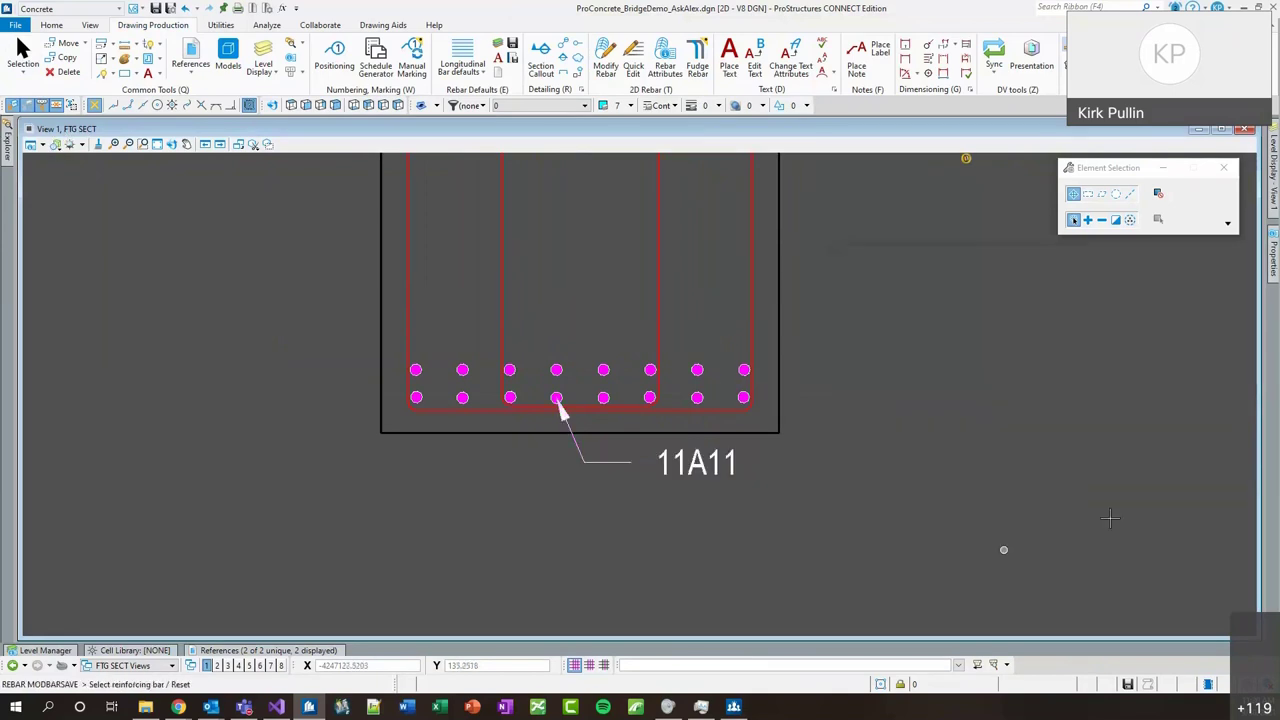
Switch the FTG SECT view to the Wireframe display style.
{"action": "left_click", "coordinate": [56, 145]}
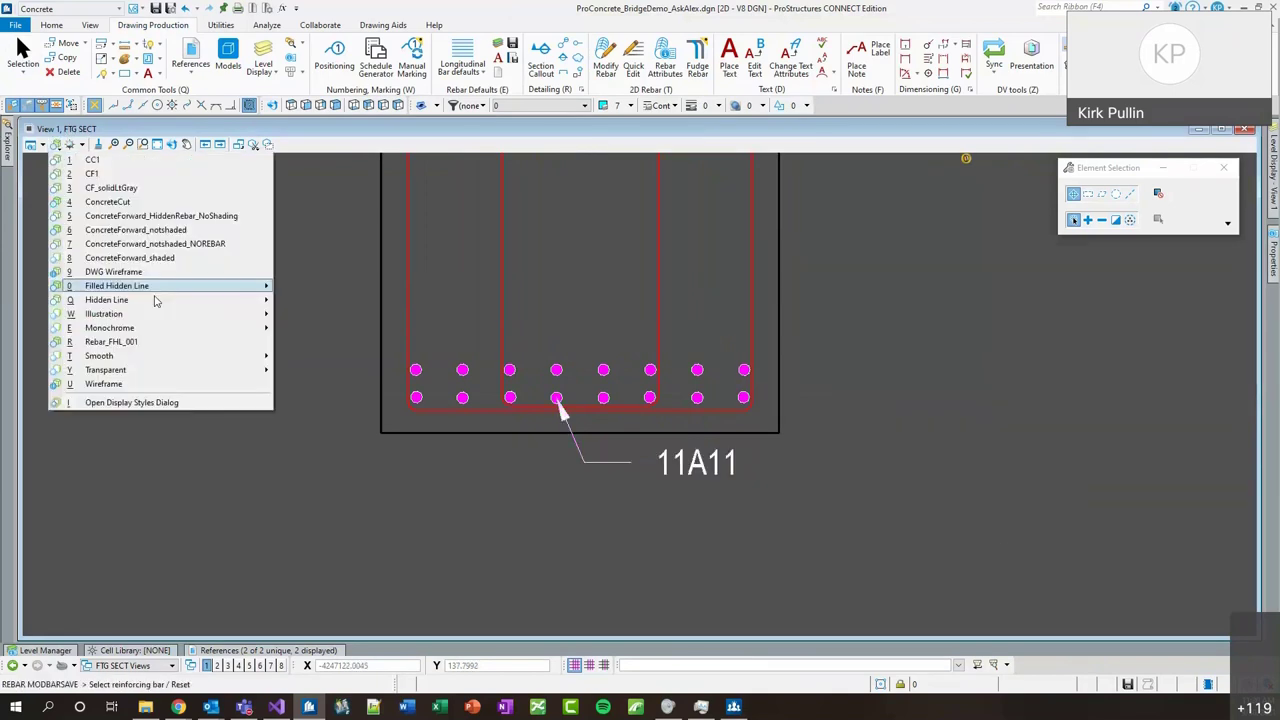
{"action": "left_click", "coordinate": [172, 385]}
{"action": "left_click", "coordinate": [577, 445]}
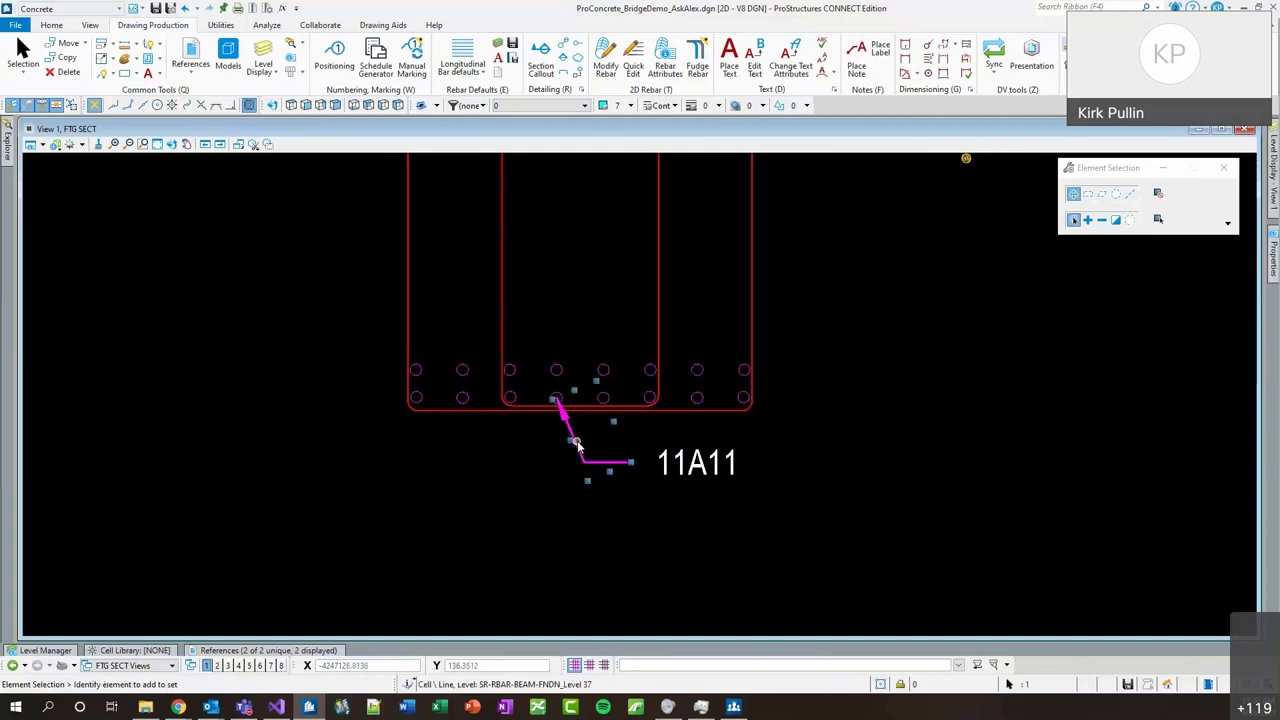
Edit the bottom bar label to use the Circle (Large) terminator and re-place its leader below the inner stirrup's right corner.
{"action": "left_click", "coordinate": [633, 60]}
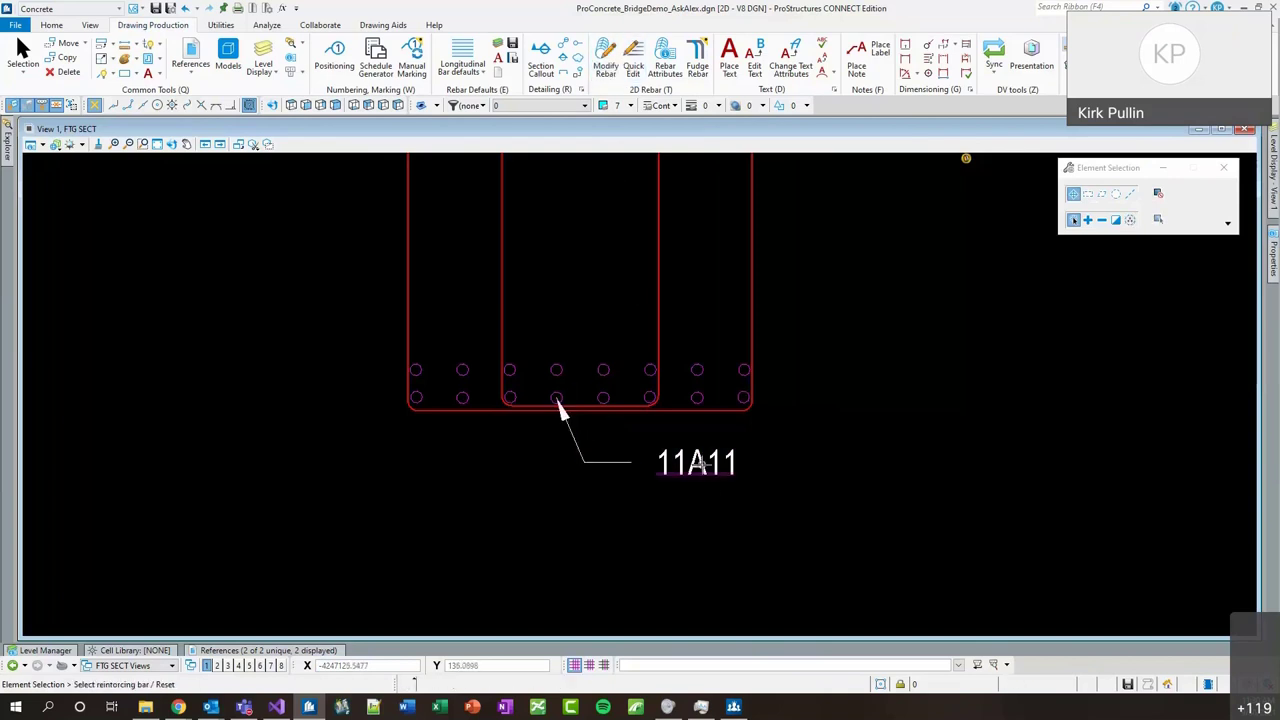
{"action": "left_click", "coordinate": [935, 330]}
{"action": "left_click", "coordinate": [935, 343]}
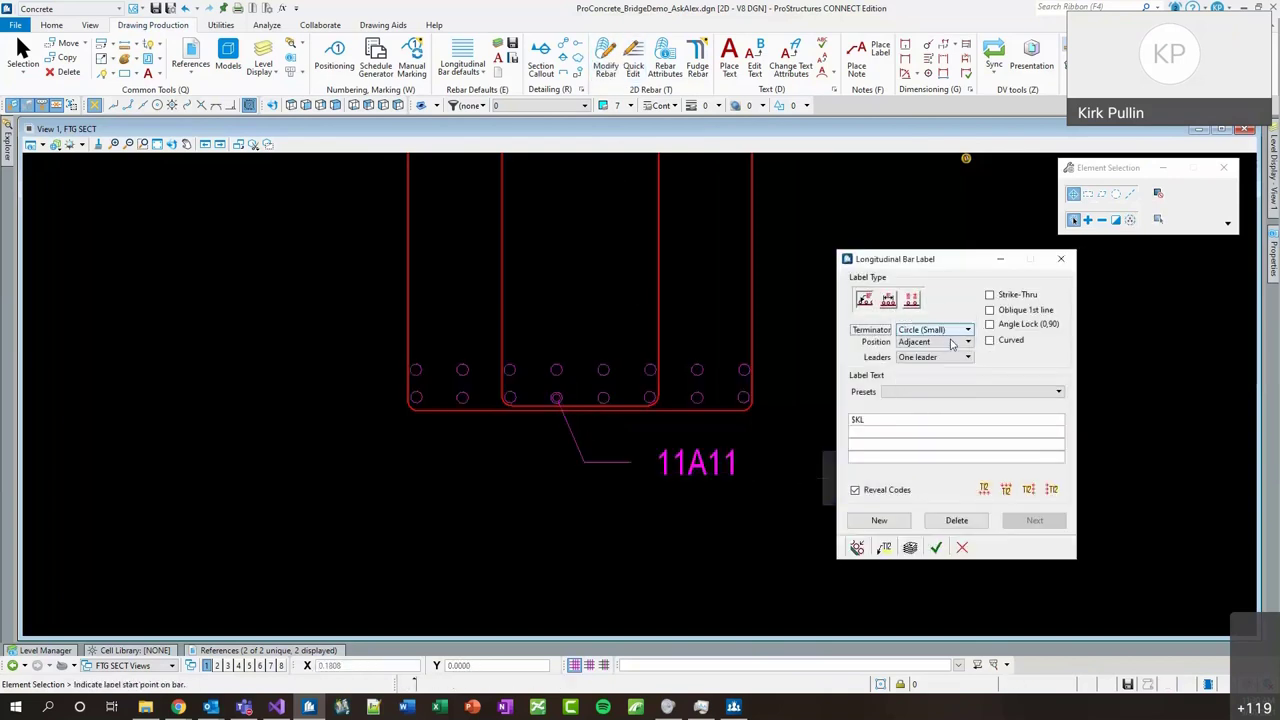
{"action": "left_click", "coordinate": [945, 330]}
{"action": "left_click", "coordinate": [945, 343]}
{"action": "left_click", "coordinate": [651, 441]}
{"action": "left_click", "coordinate": [736, 437]}
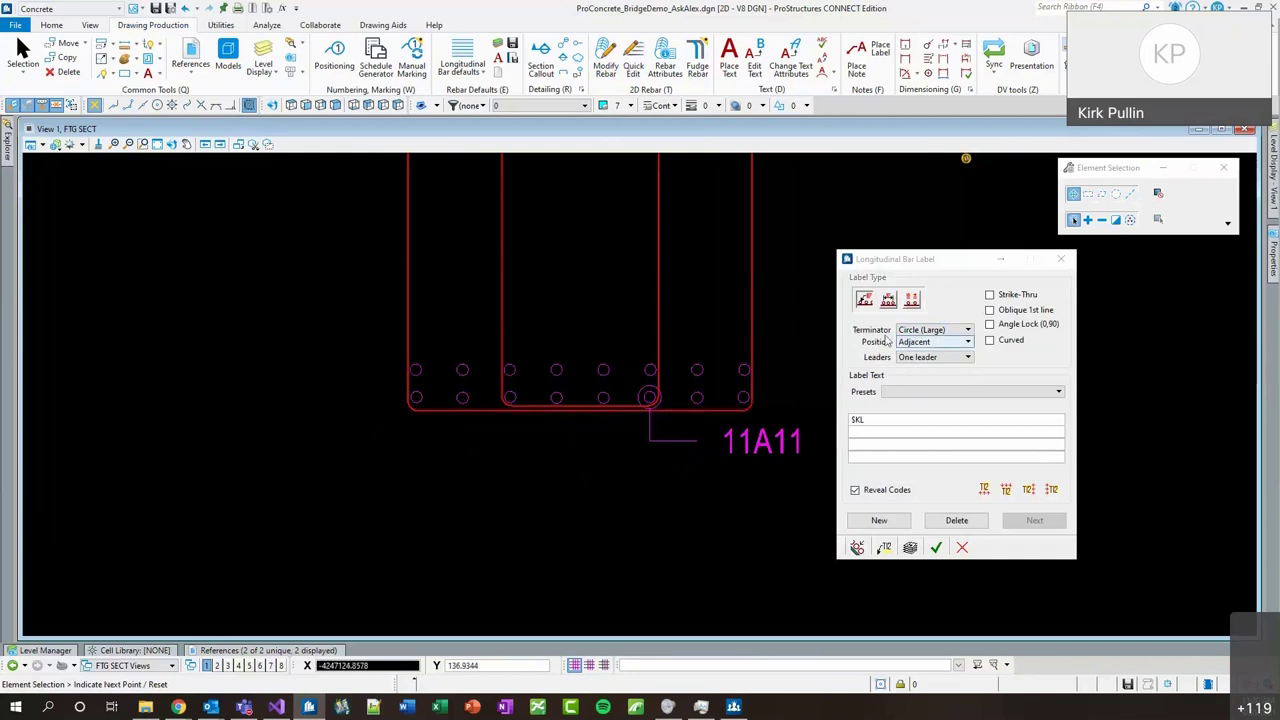
Try the First & last leader option on the bottom bar label, and set the leaders to All.
{"action": "left_click", "coordinate": [912, 359]}
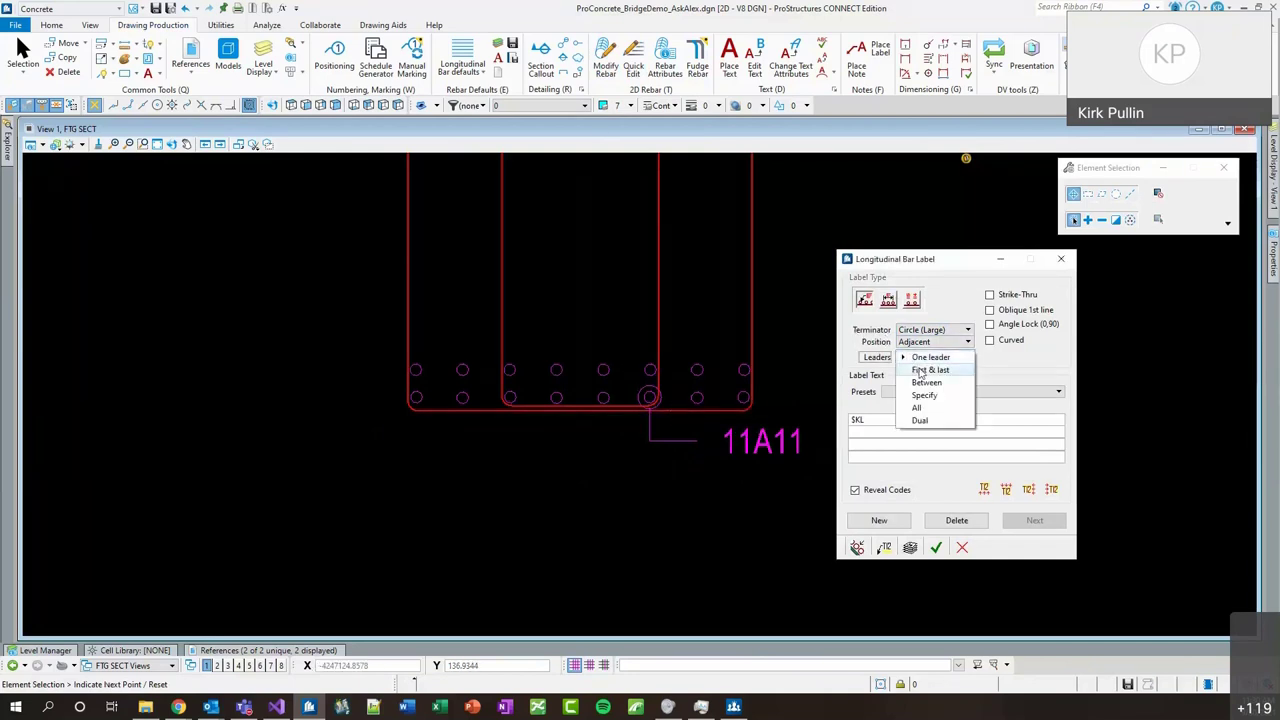
{"action": "left_click", "coordinate": [920, 369]}
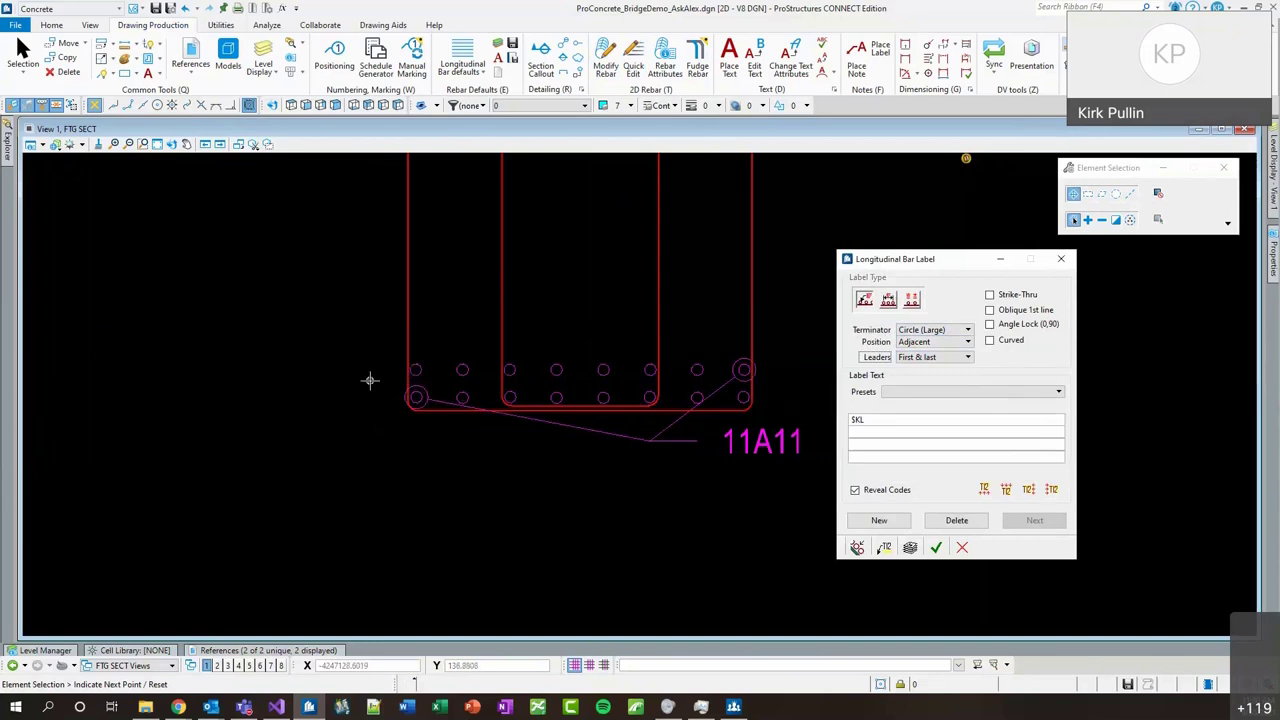
{"action": "left_click", "coordinate": [952, 358]}
{"action": "left_click", "coordinate": [955, 389]}
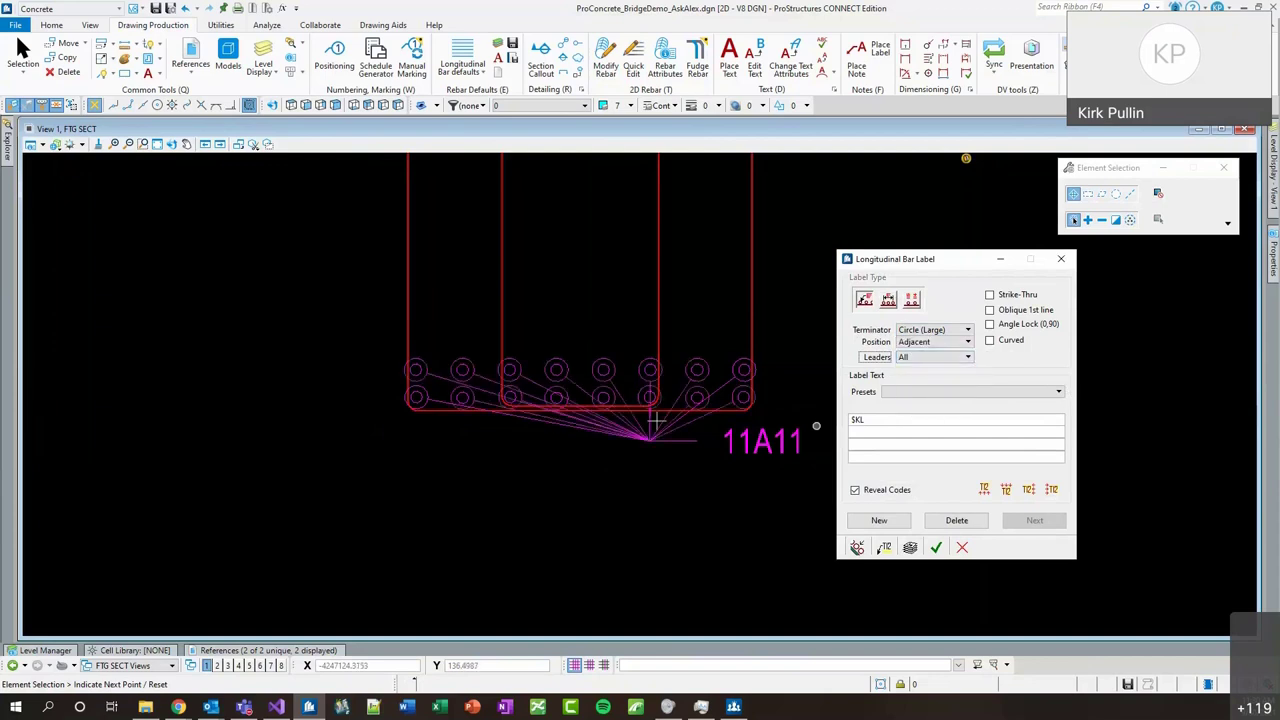
Re-place the label so parallel leaders from all bottom bars join a horizontal line below the footing section, and accept it.
{"action": "scroll", "coordinate": [531, 449], "scroll_direction": "down", "scroll_amount": 6}
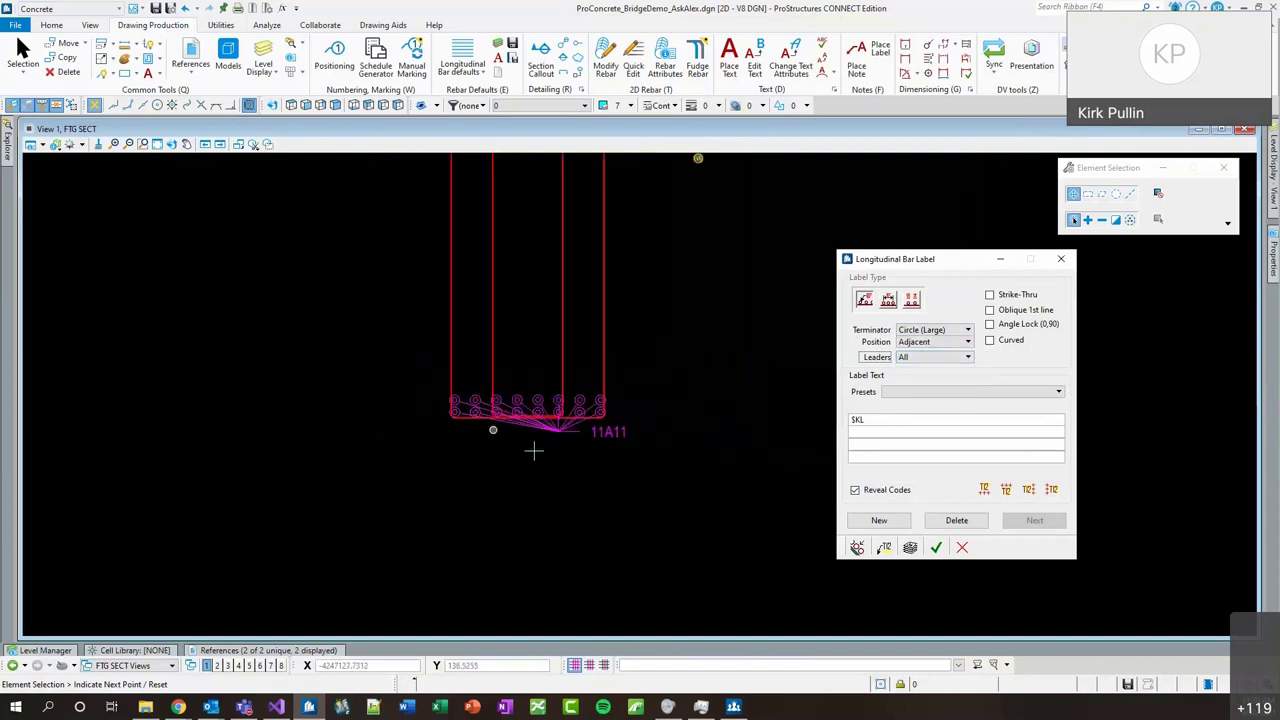
{"action": "scroll", "coordinate": [541, 340], "scroll_direction": "up", "scroll_amount": 4}
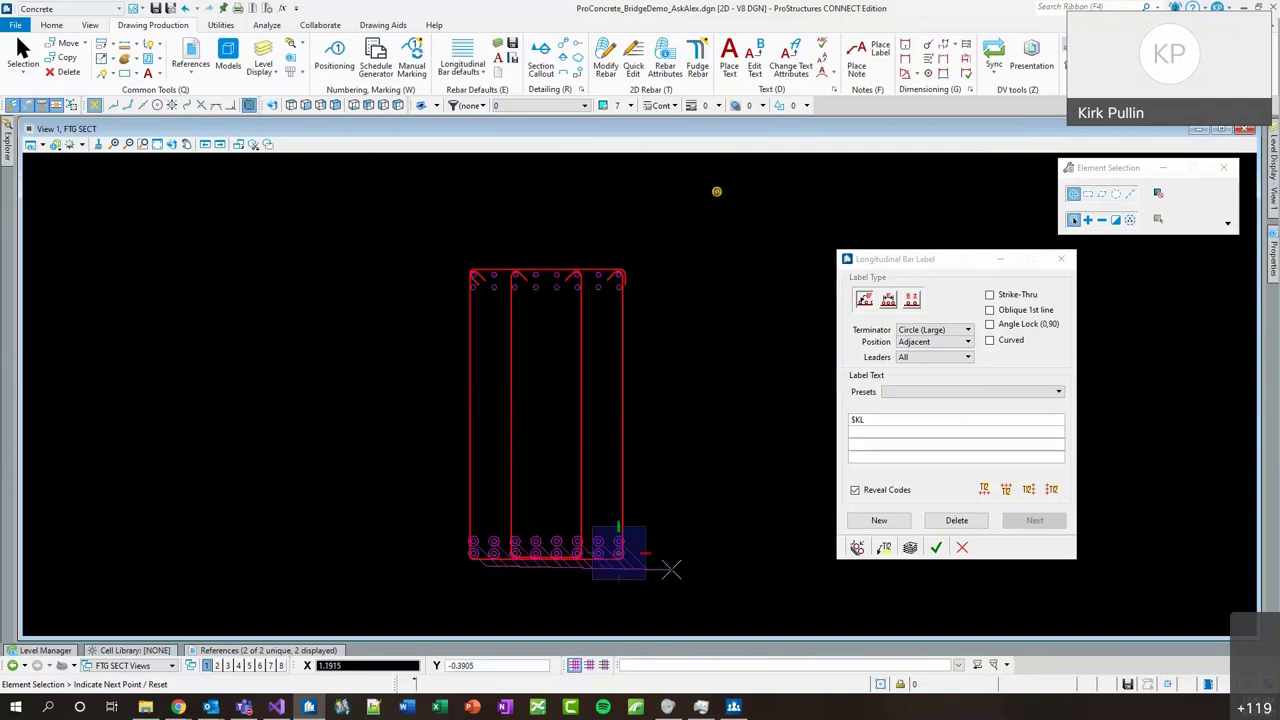
{"action": "scroll", "coordinate": [666, 569], "scroll_direction": "up", "scroll_amount": 2}
{"action": "scroll", "coordinate": [663, 569], "scroll_direction": "up", "scroll_amount": 2}
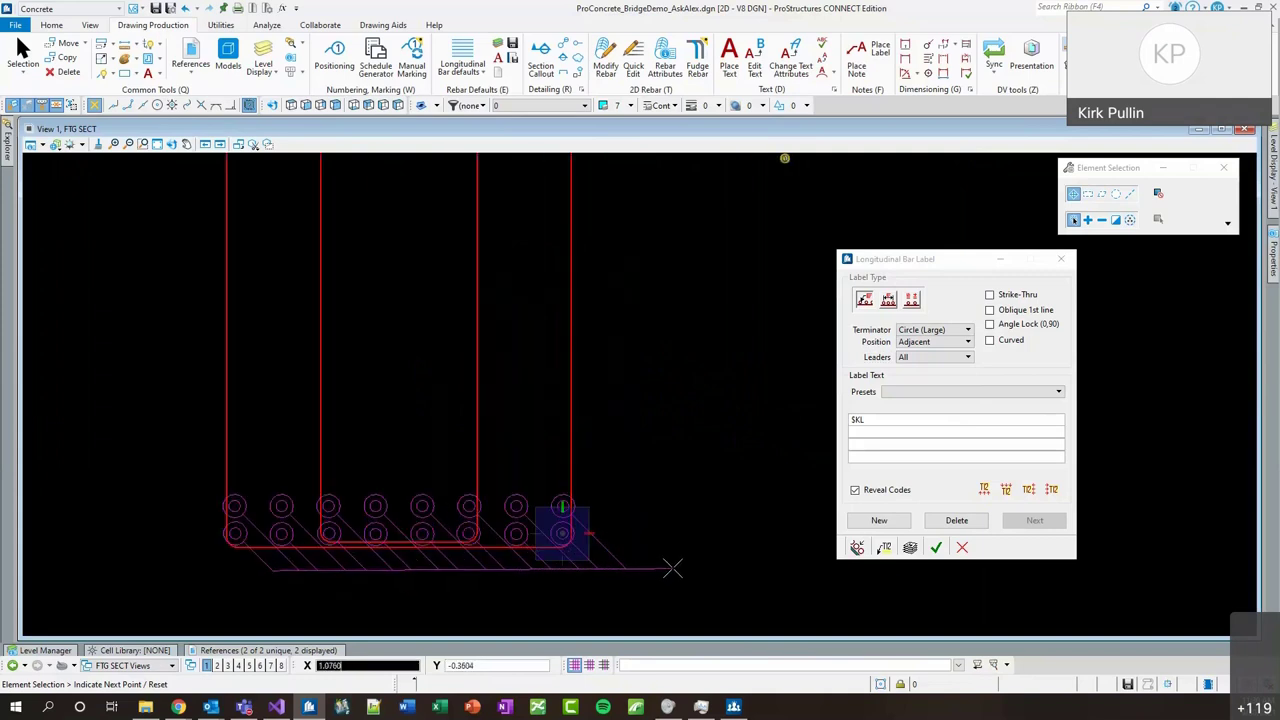
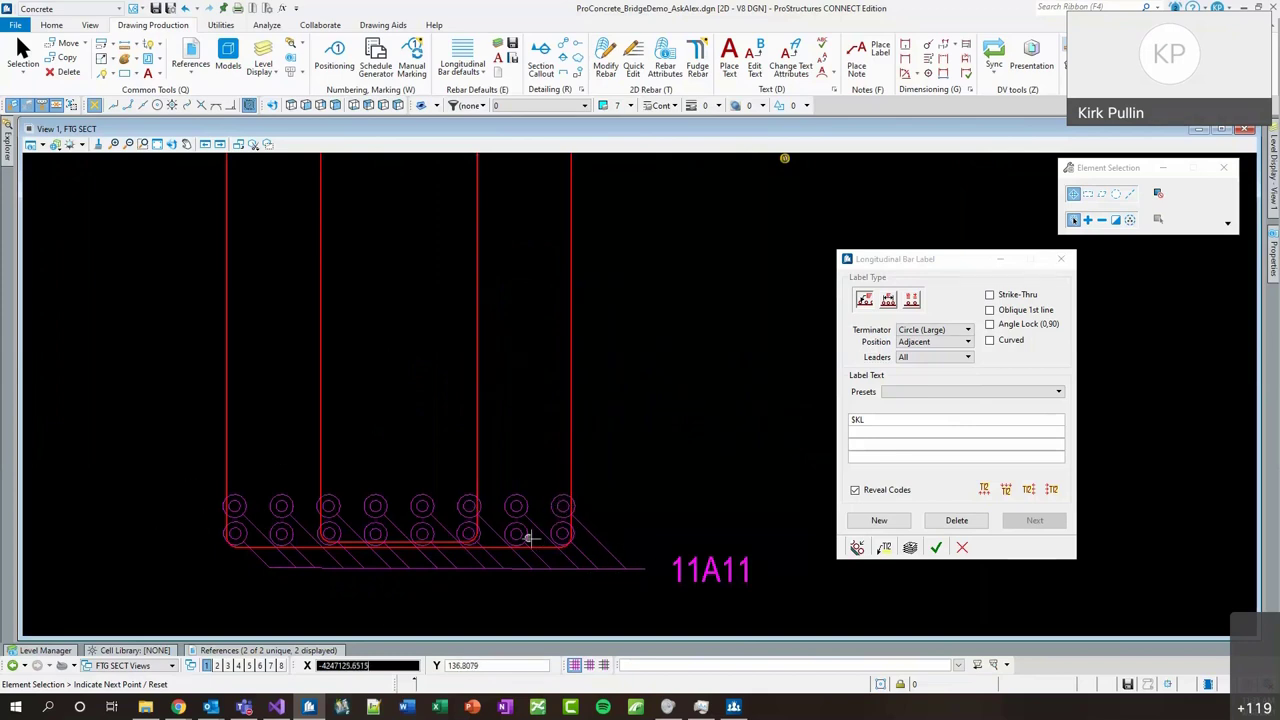
{"action": "scroll", "coordinate": [529, 537], "scroll_direction": "down", "scroll_amount": 3}
{"action": "left_click", "coordinate": [936, 547]}
{"action": "scroll", "coordinate": [525, 562], "scroll_direction": "up", "scroll_amount": 3}
{"action": "scroll", "coordinate": [605, 500], "scroll_direction": "down", "scroll_amount": 3}
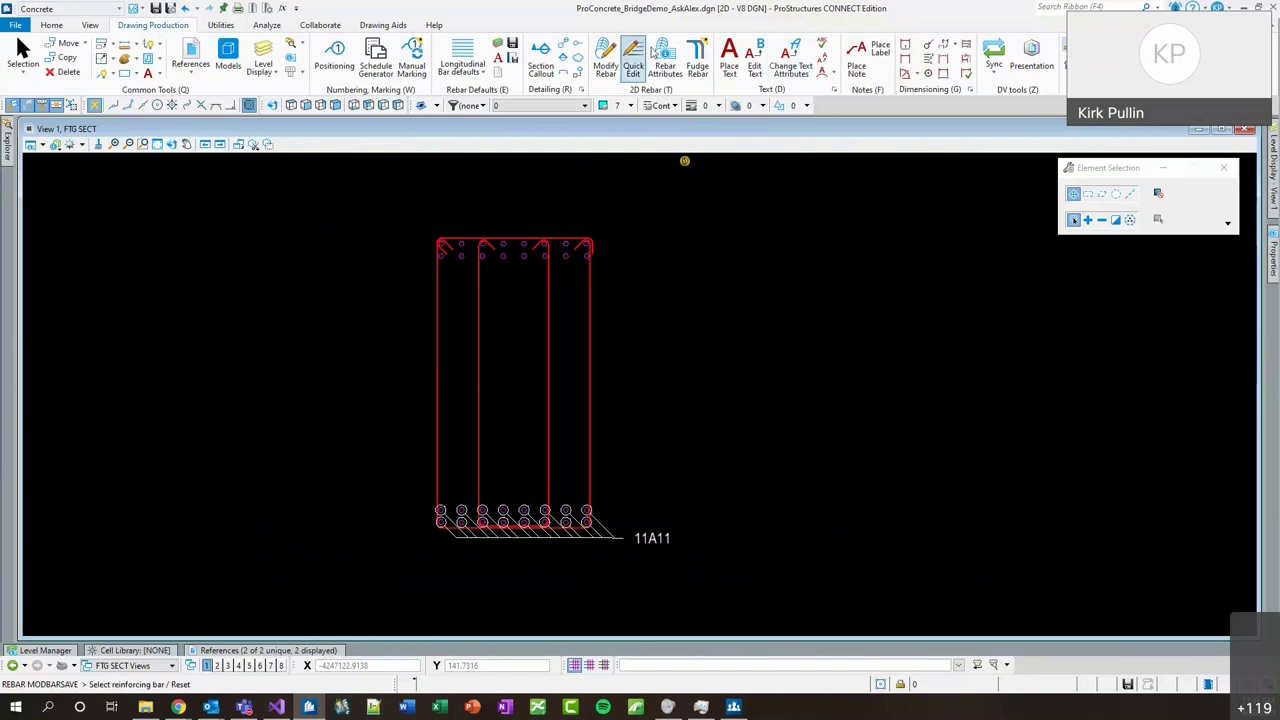
Label the outer stirrup's right leg with the text $kl, placing an Arrow leader horizontally outside the section, and accept it.
{"action": "left_click", "coordinate": [591, 371]}
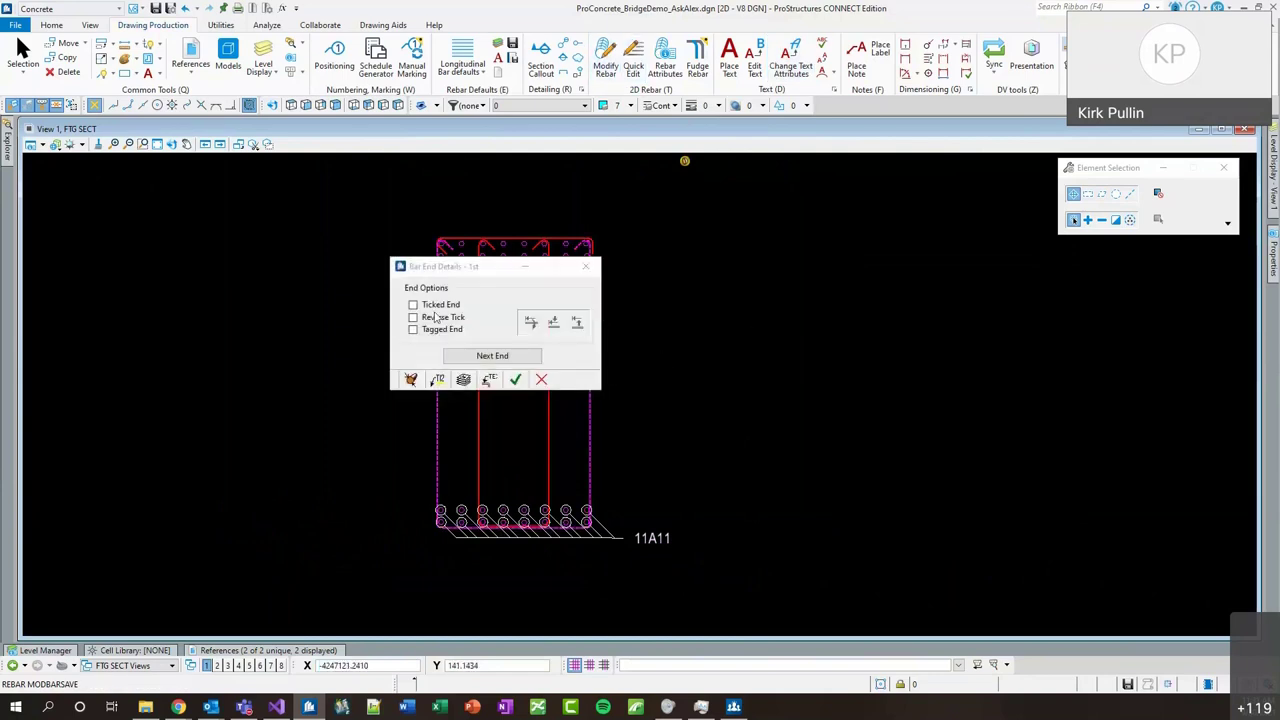
{"action": "left_click", "coordinate": [515, 379]}
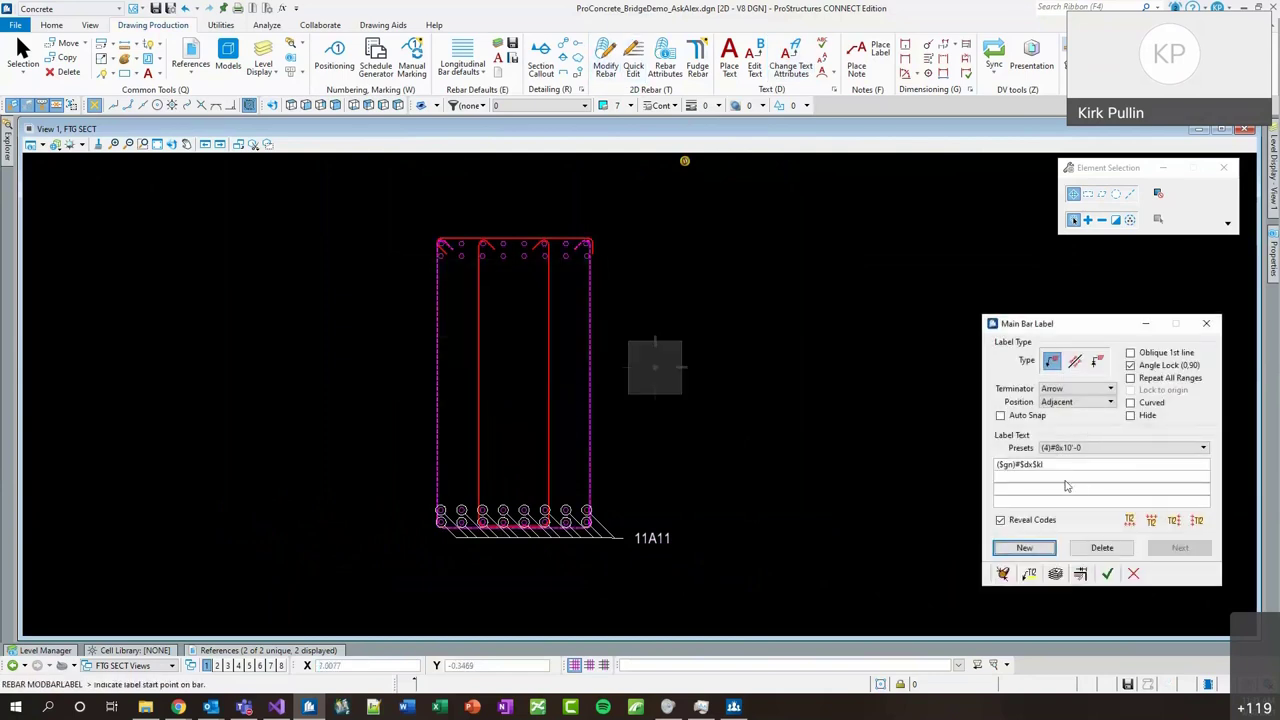
{"action": "left_click_drag", "start_coordinate": [1031, 467], "coordinate": [761, 465]}
{"action": "key", "text": "Delete"}
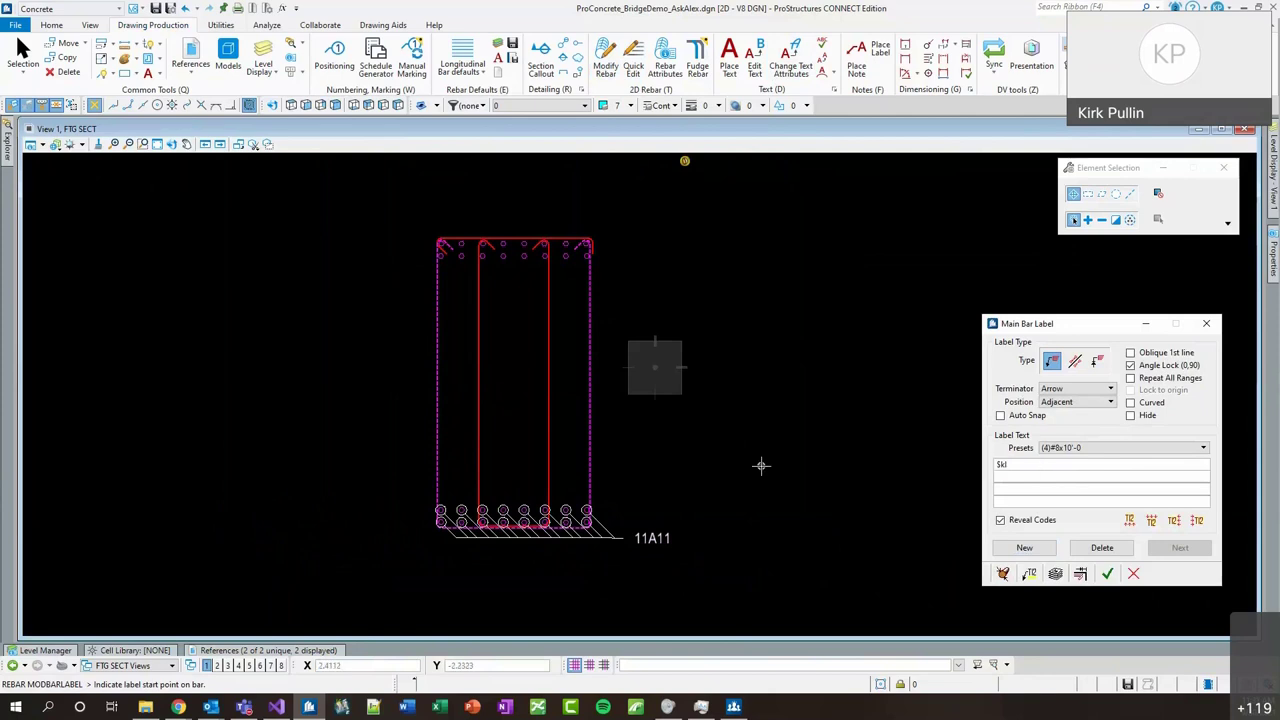
{"action": "left_click", "coordinate": [590, 383]}
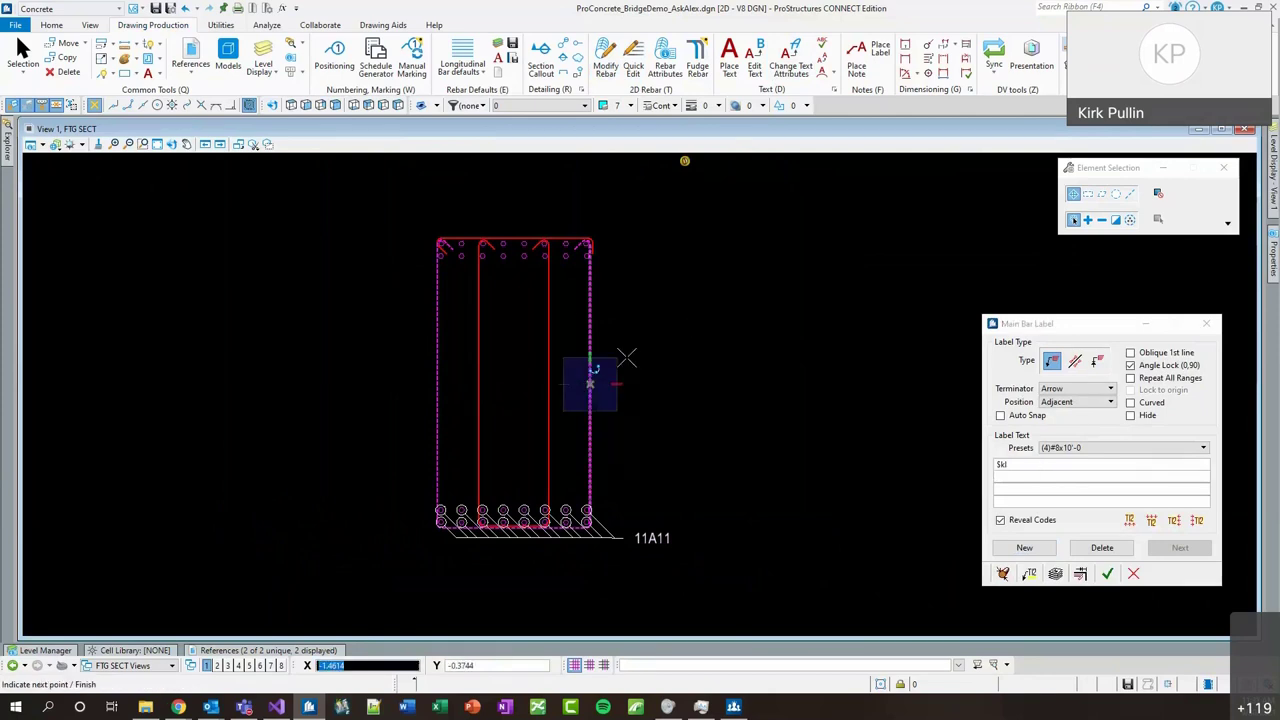
{"action": "left_click", "coordinate": [645, 383]}
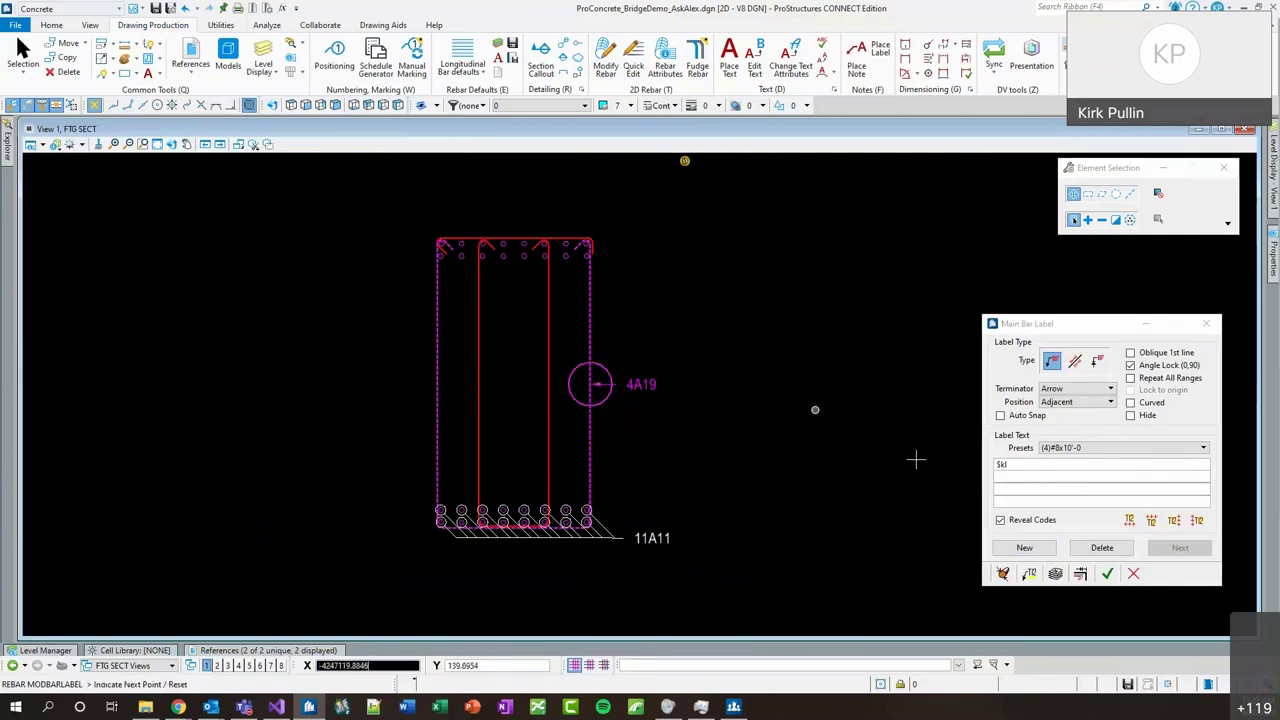
{"action": "left_click", "coordinate": [1107, 573]}
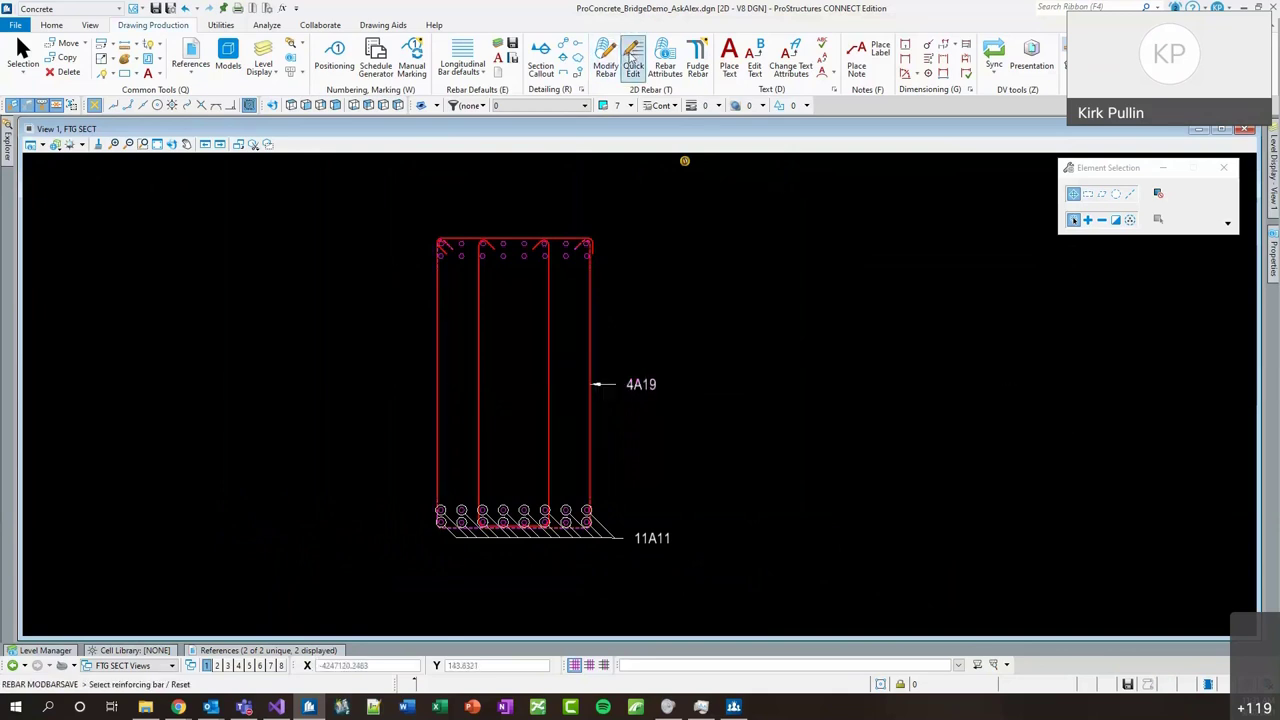
Copy the outer stirrup's bar label to the inner stirrup and the top tie with Quick Edit's Copy Bar Label option.
{"action": "left_click", "coordinate": [789, 199]}
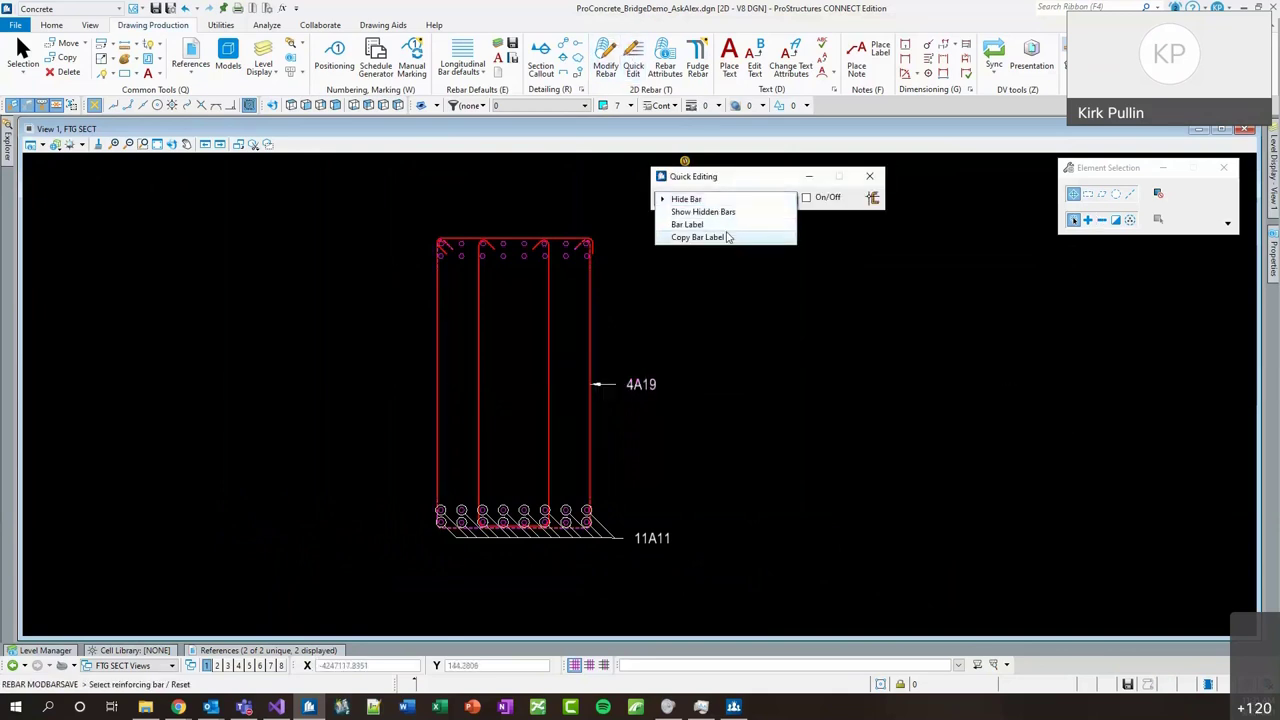
{"action": "left_click", "coordinate": [723, 237]}
{"action": "left_click", "coordinate": [852, 199]}
{"action": "left_click", "coordinate": [645, 384]}
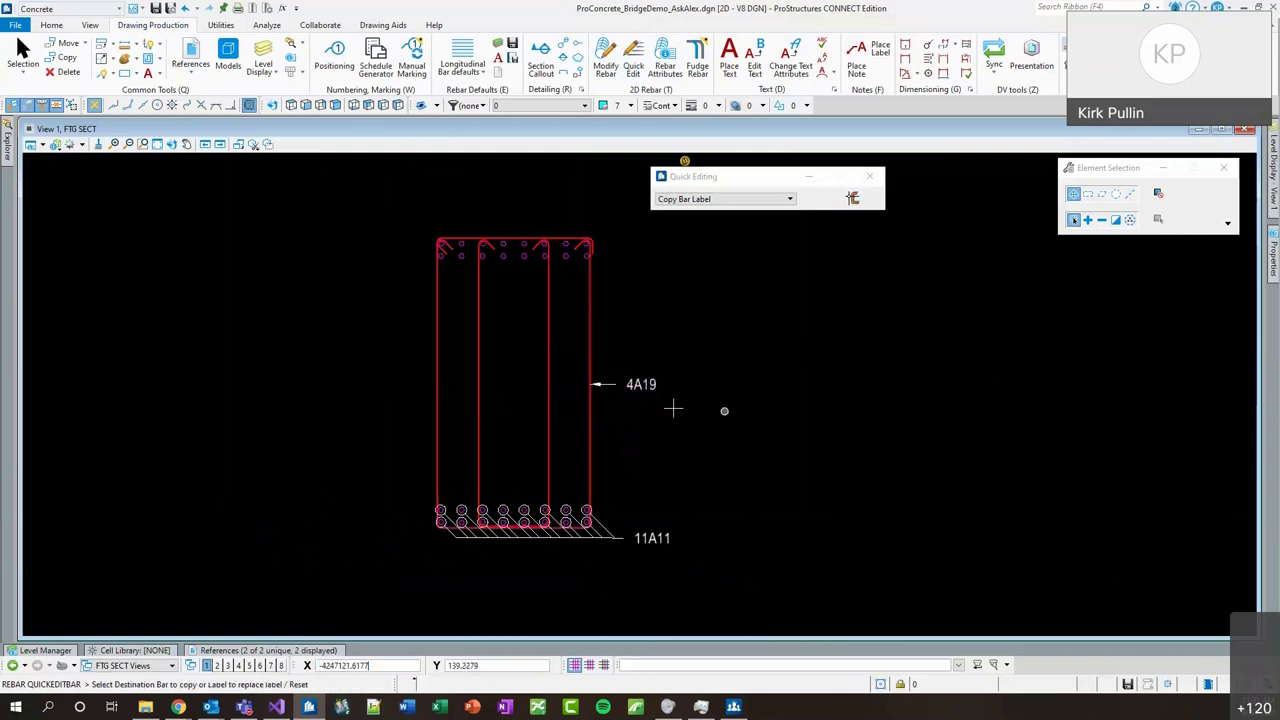
{"action": "left_click", "coordinate": [543, 392]}
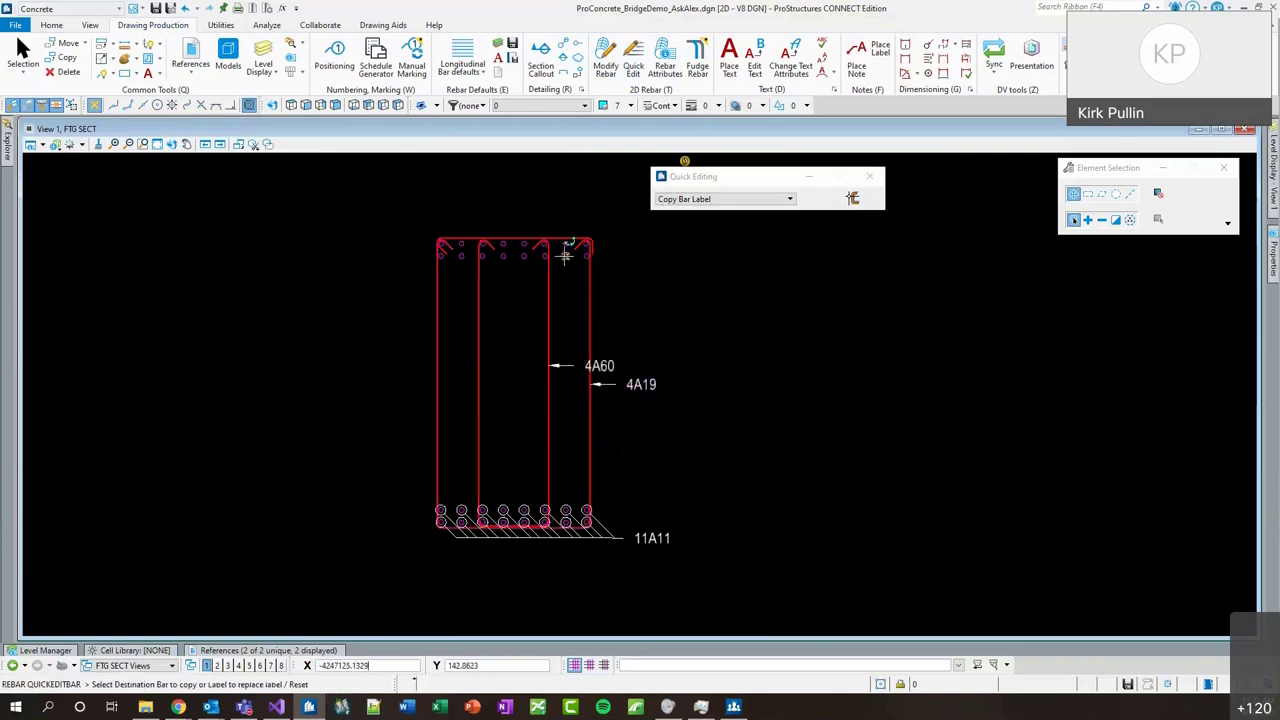
{"action": "left_click", "coordinate": [531, 232]}
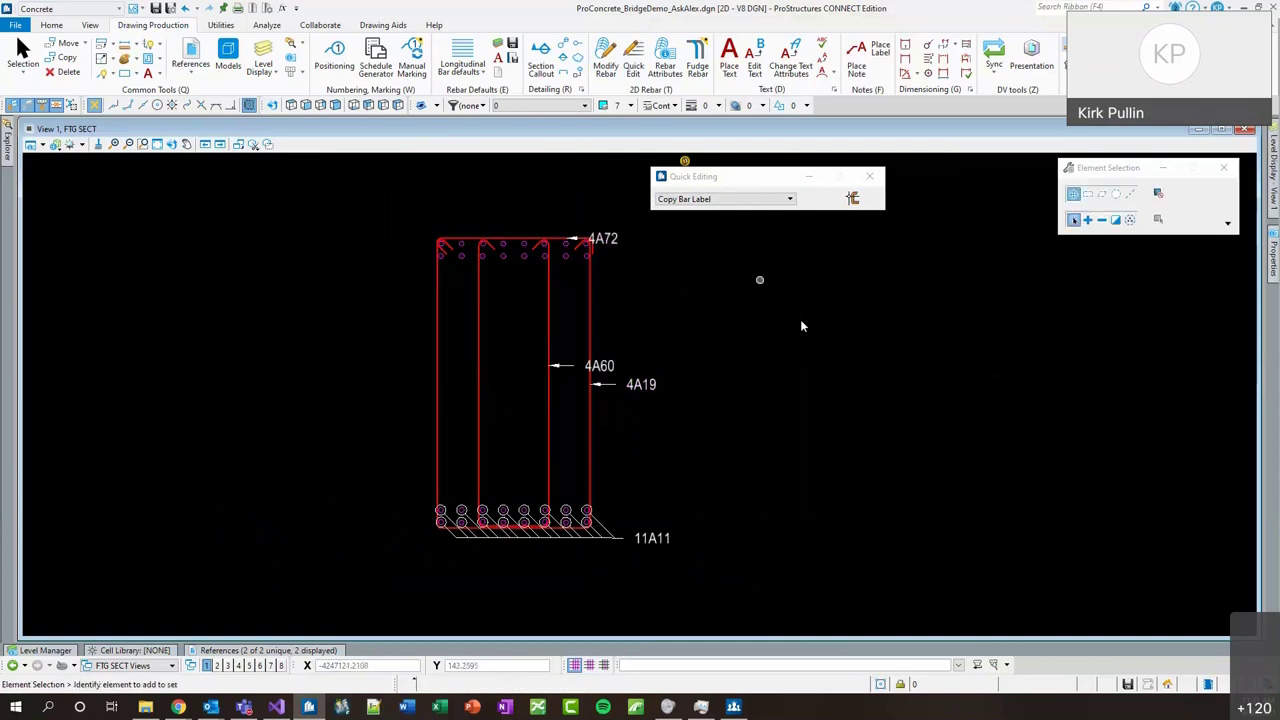
Re-place the top tie's bar label above the footing section with Angle Lock off and an elbowed Arrow leader, and accept it.
{"action": "left_click", "coordinate": [605, 65]}
{"action": "left_click", "coordinate": [601, 240]}
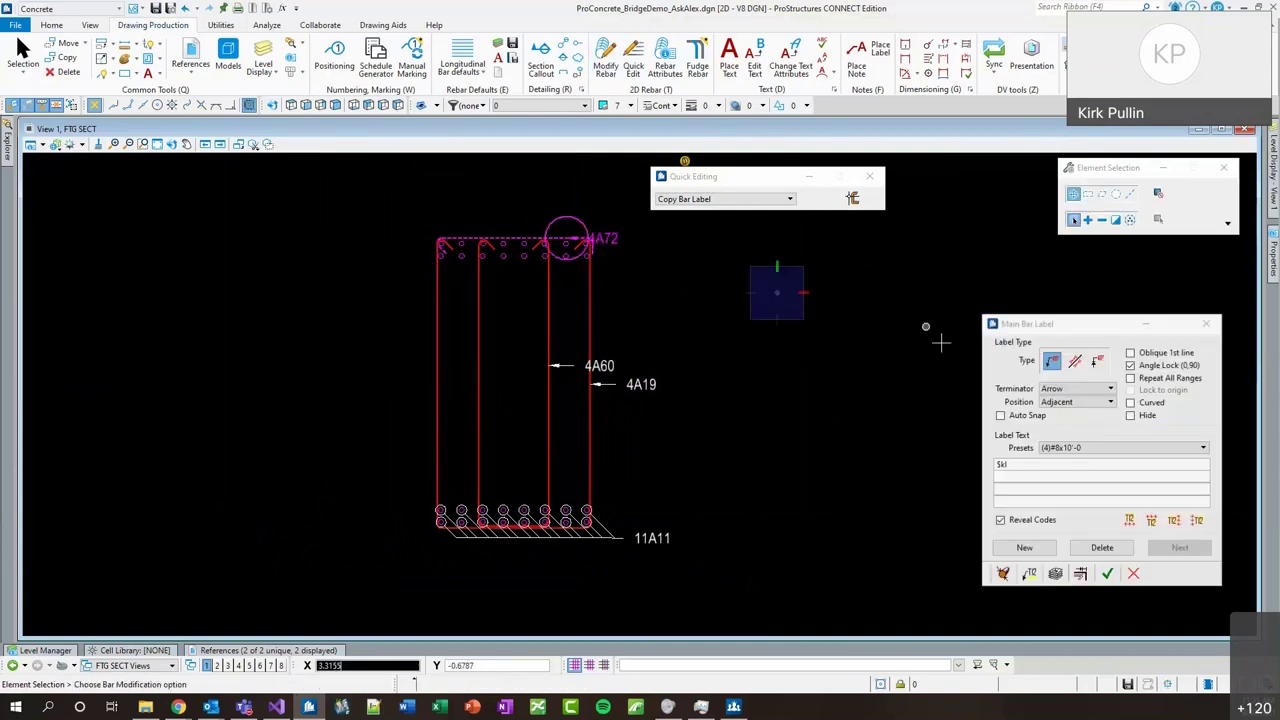
{"action": "left_click", "coordinate": [1152, 371]}
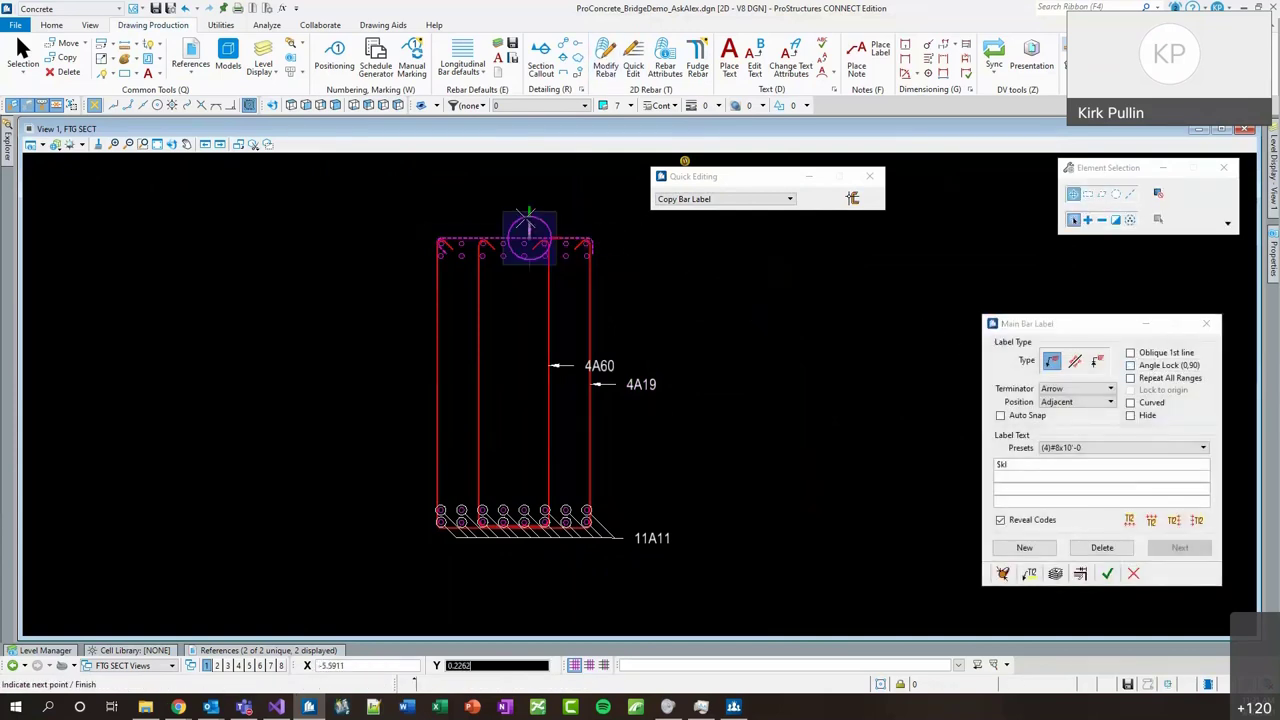
{"action": "left_click", "coordinate": [530, 240]}
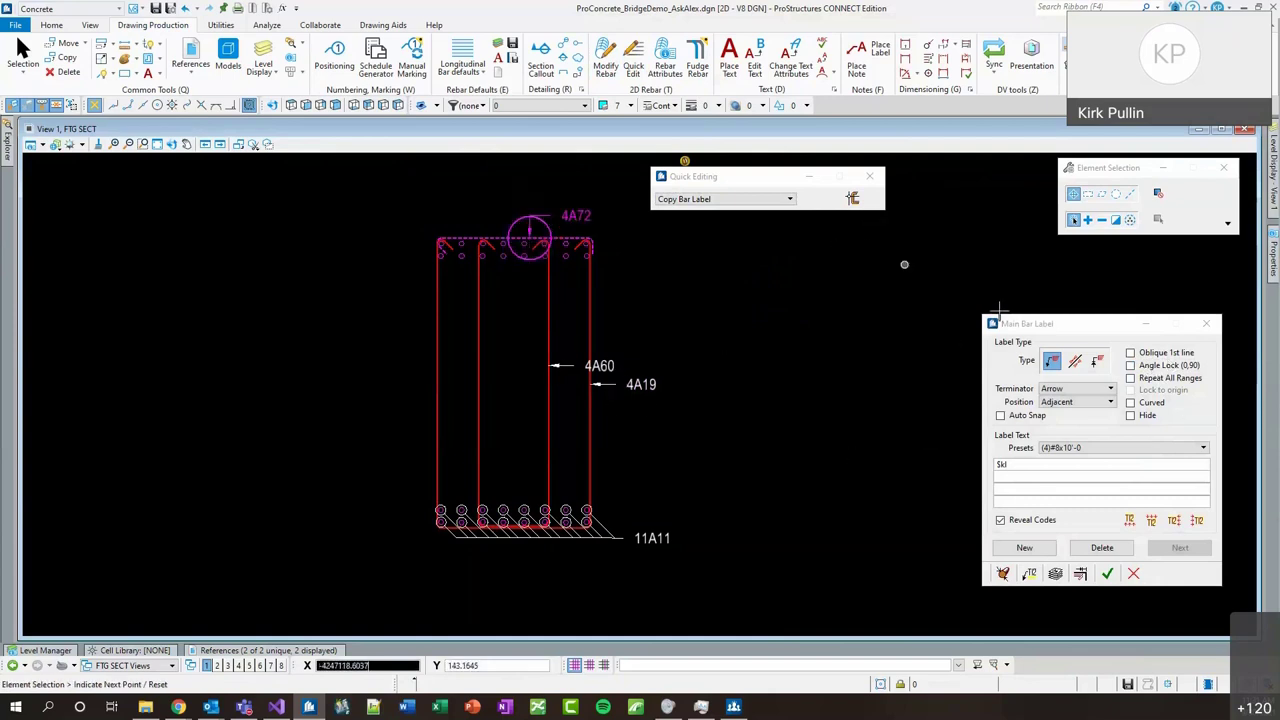
{"action": "left_click", "coordinate": [1107, 573]}
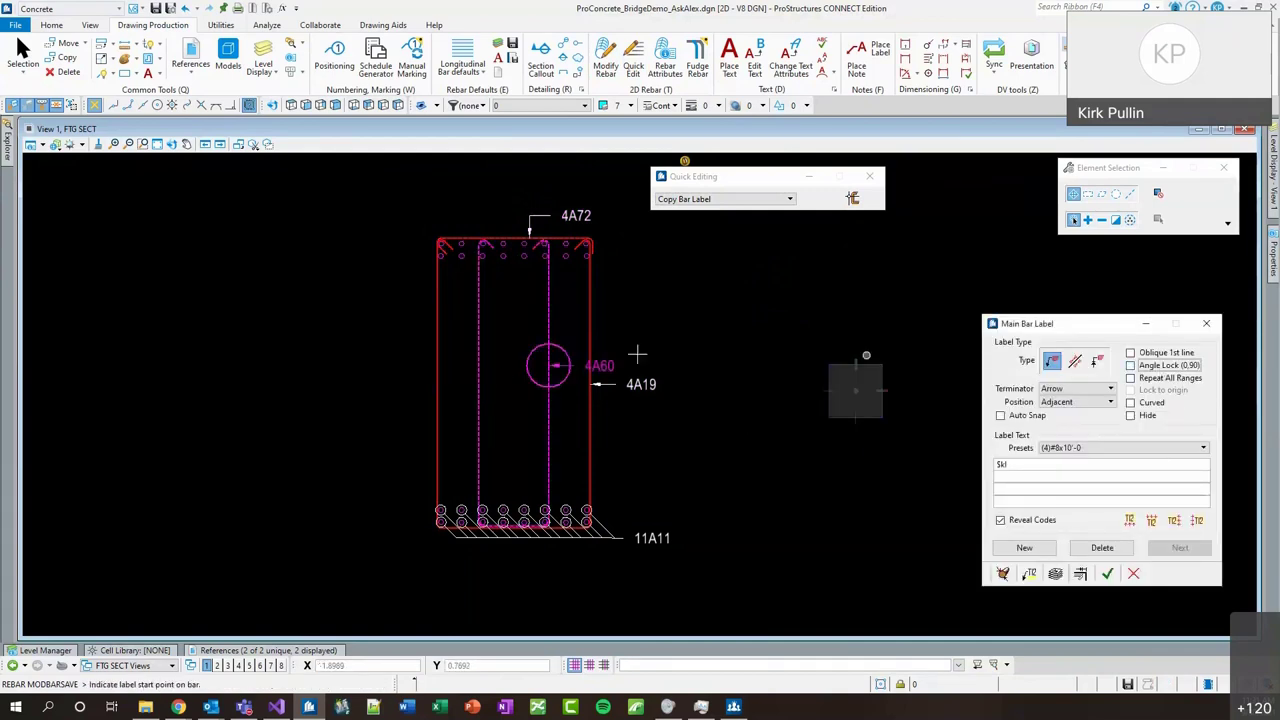
Try to re-place the inner stirrup's bar label with an elbowed Arrow leader starting higher on its right leg.
{"action": "scroll", "coordinate": [597, 367], "scroll_direction": "up", "scroll_amount": 1}
{"action": "scroll", "coordinate": [597, 367], "scroll_direction": "up", "scroll_amount": 2}
{"action": "scroll", "coordinate": [584, 392], "scroll_direction": "down", "scroll_amount": 3}
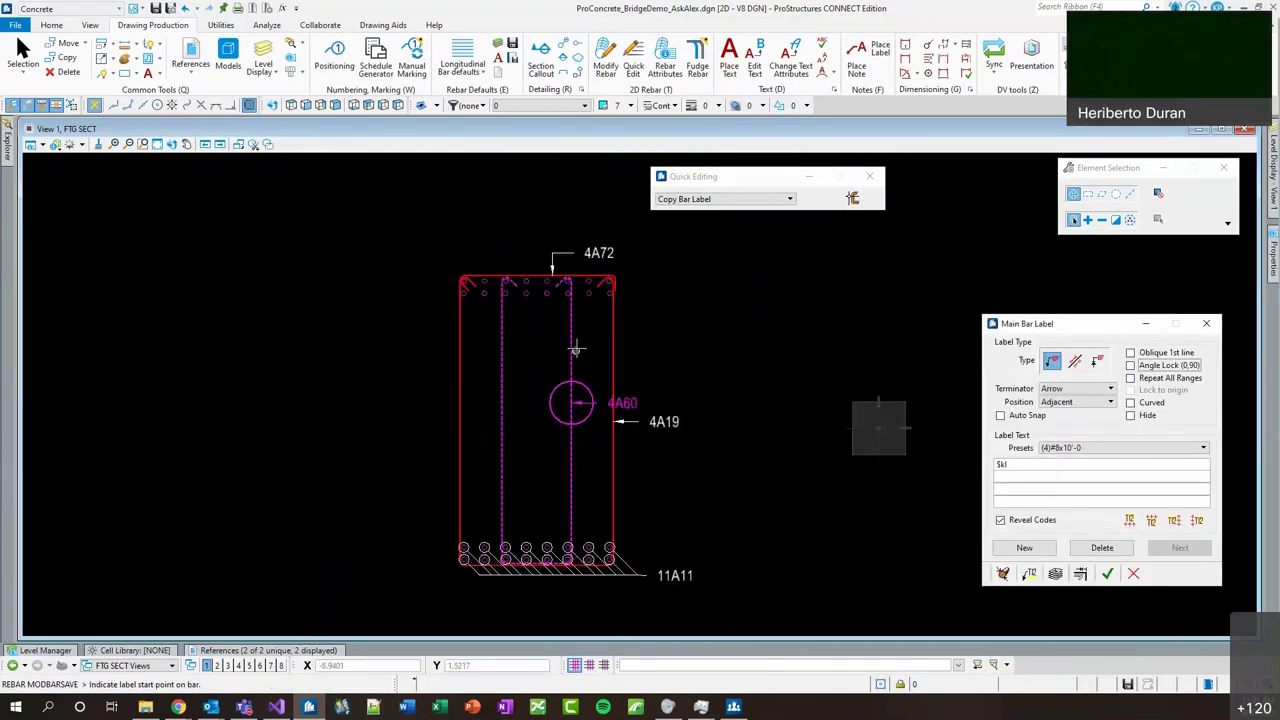
{"action": "scroll", "coordinate": [579, 346], "scroll_direction": "up", "scroll_amount": 2}
{"action": "left_click", "coordinate": [579, 346]}
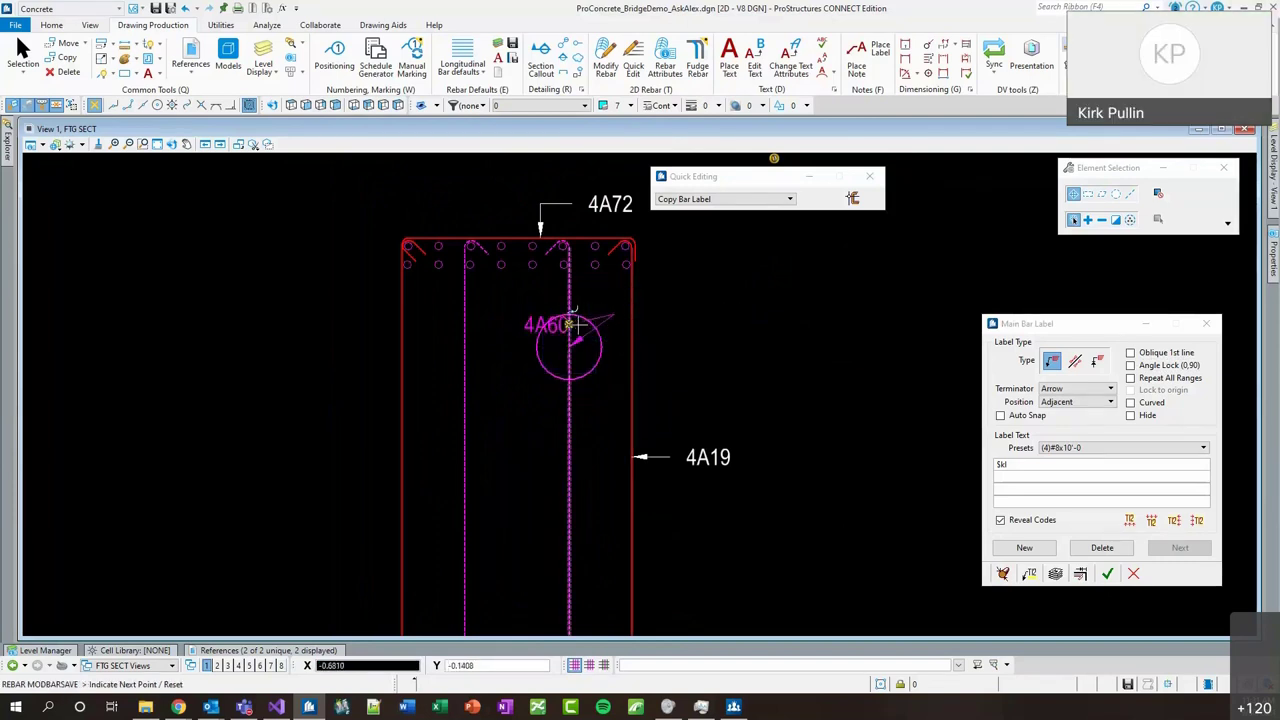
{"action": "left_click", "coordinate": [583, 377]}
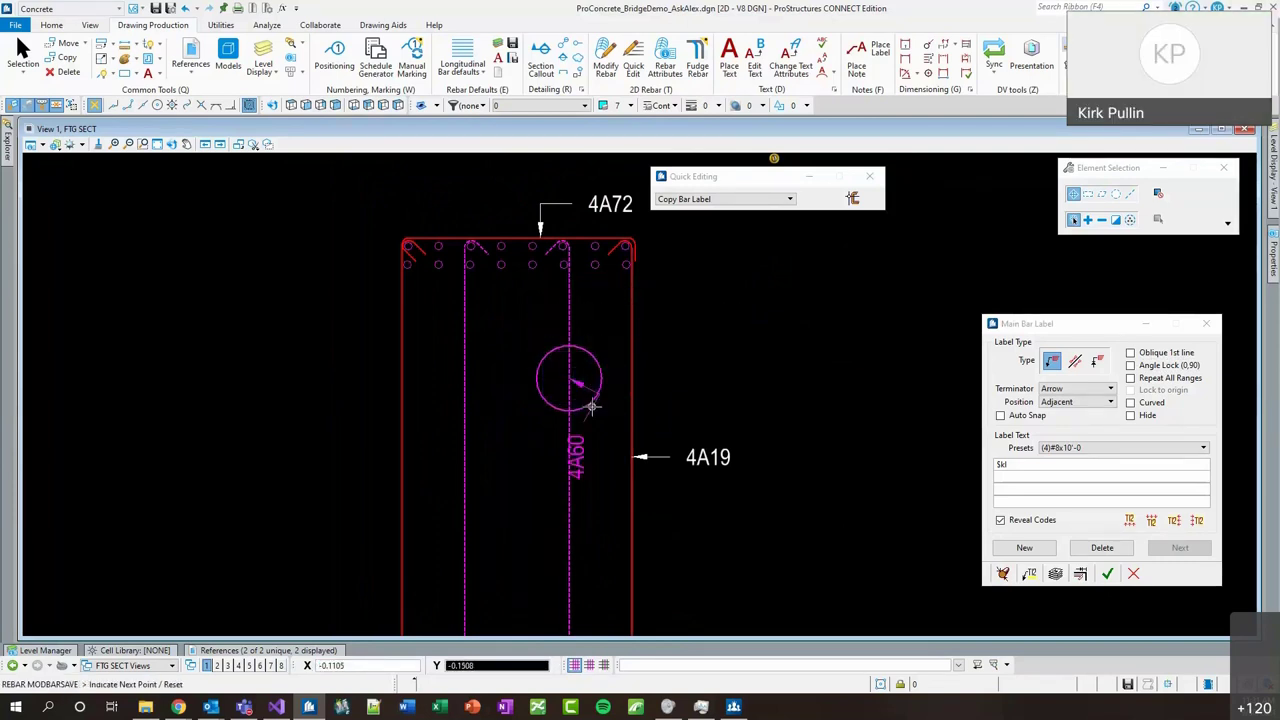
{"action": "left_click", "coordinate": [601, 390]}
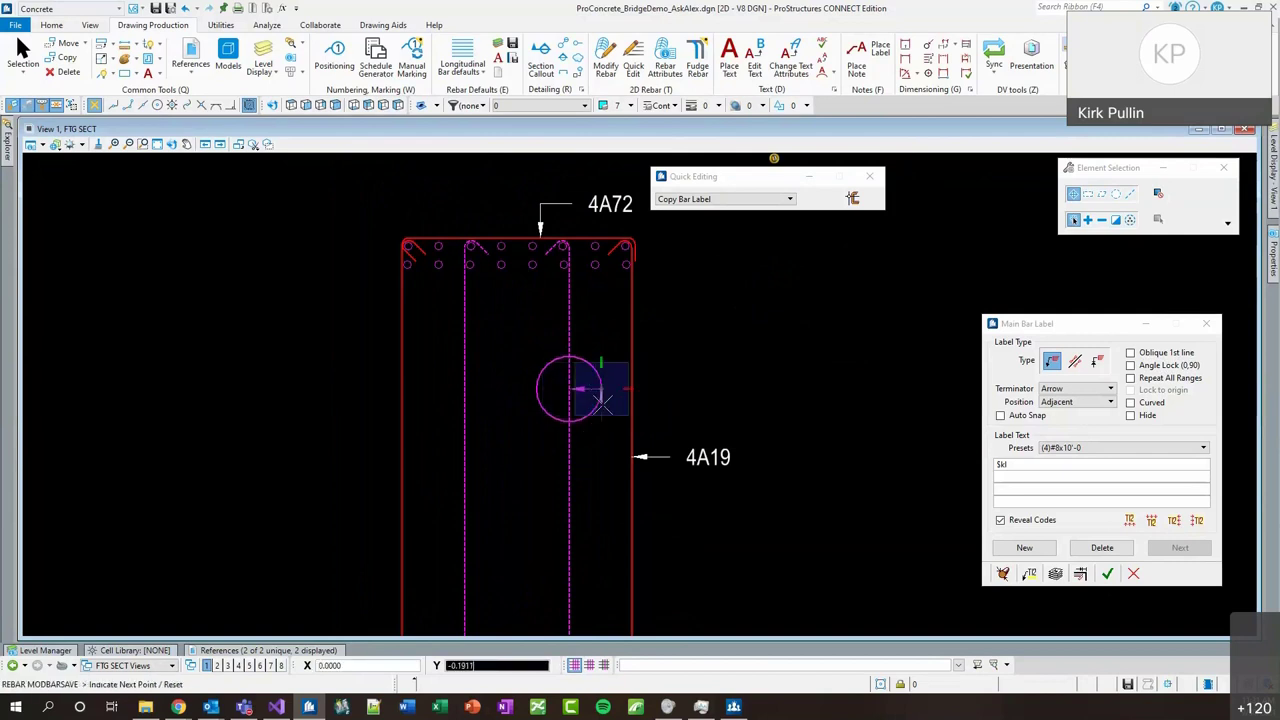
{"action": "scroll", "coordinate": [632, 350], "scroll_direction": "down", "scroll_amount": 2}
{"action": "right_click", "coordinate": [726, 369]}
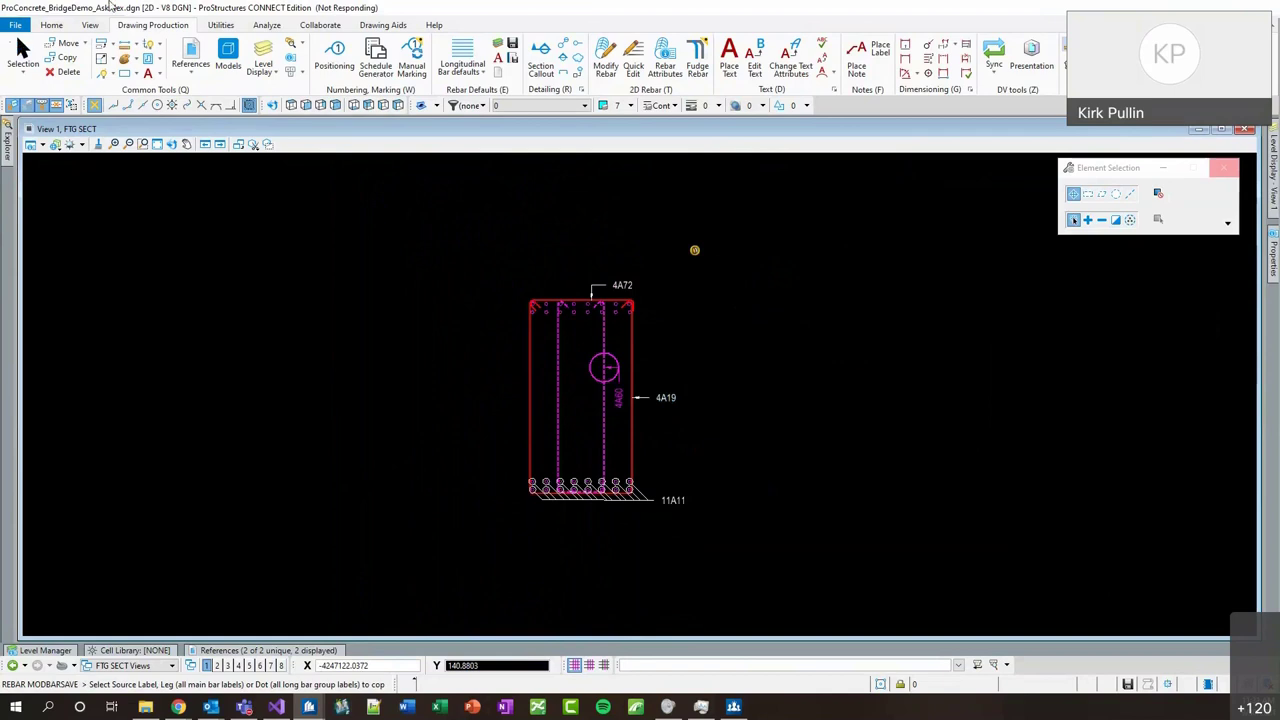
Restart ProStructures CONNECT Edition with ProConcrete_BridgeDemo_AskAlex.dgn and open the OVERALL PLAN [Sheet] model.
{"action": "right_click", "coordinate": [309, 707]}
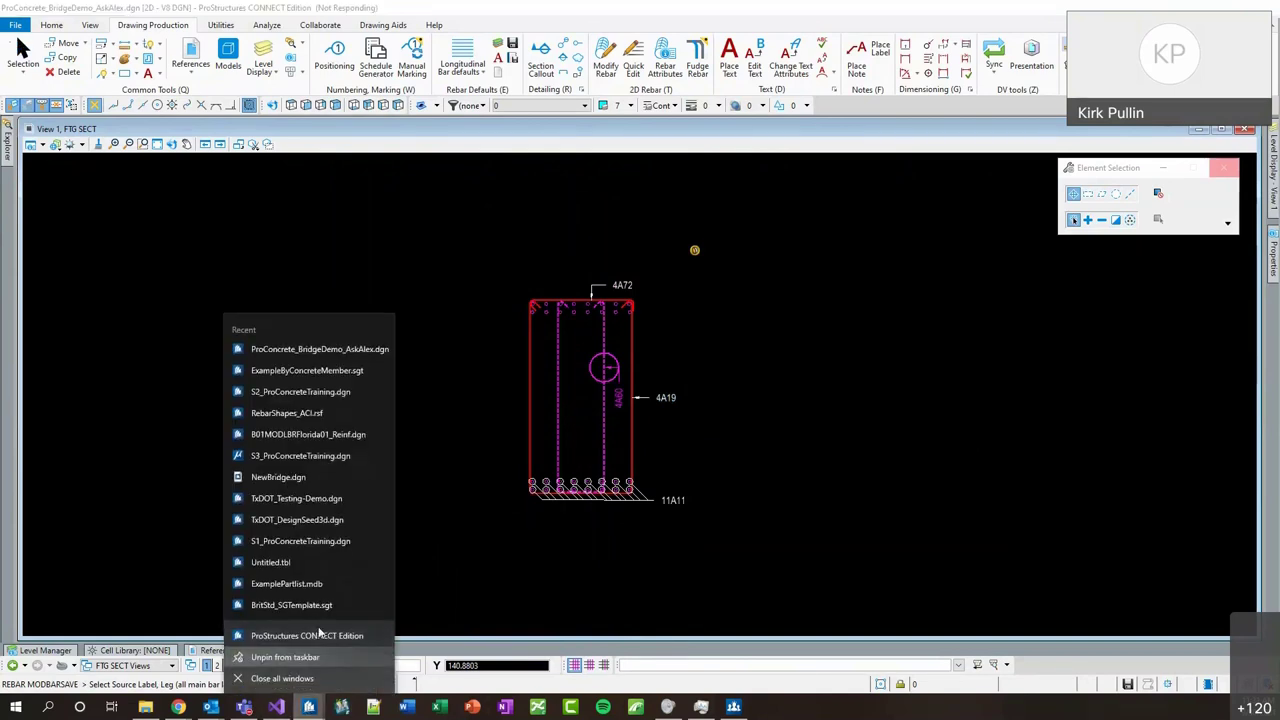
{"action": "left_click", "coordinate": [308, 635]}
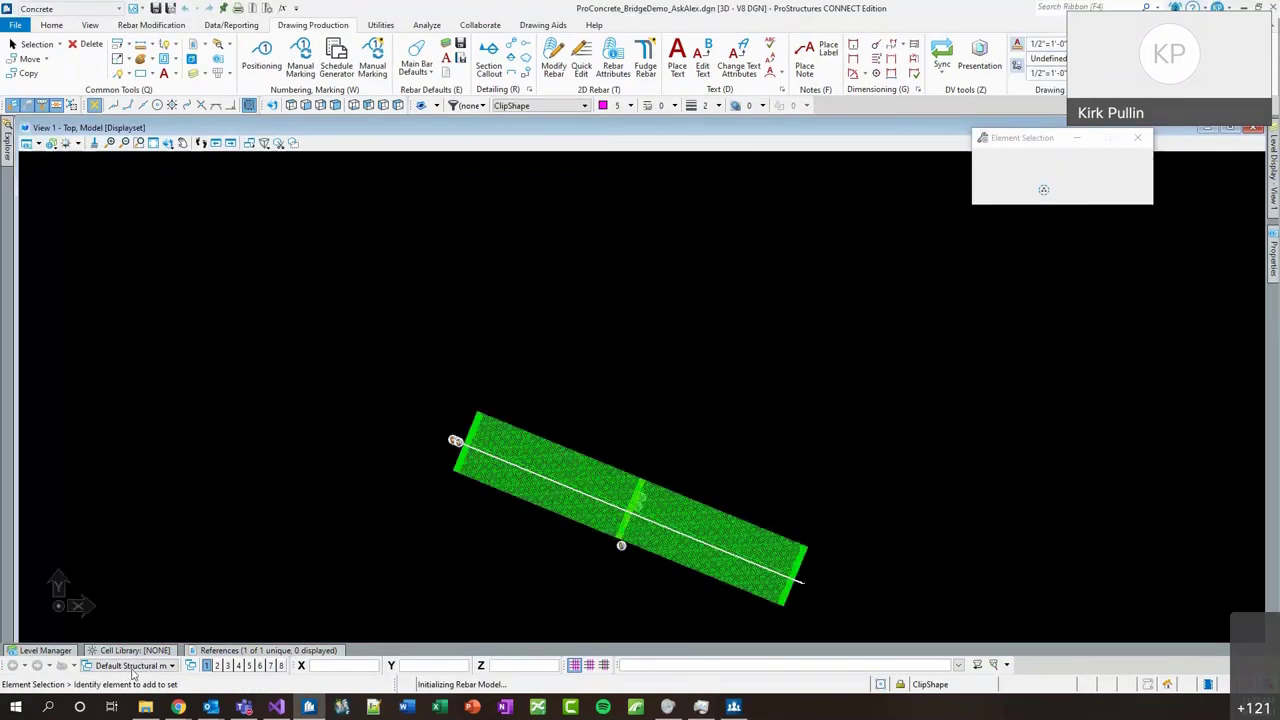
{"action": "left_click", "coordinate": [152, 666]}
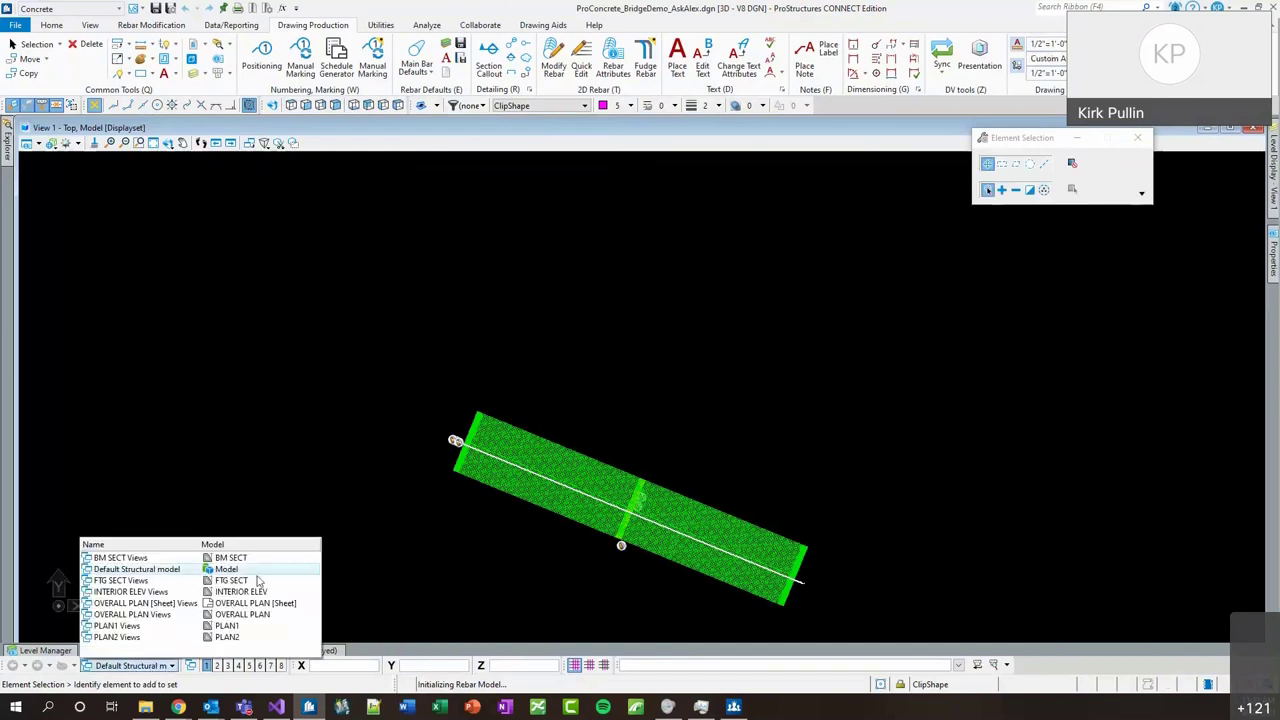
{"action": "left_click", "coordinate": [236, 603]}
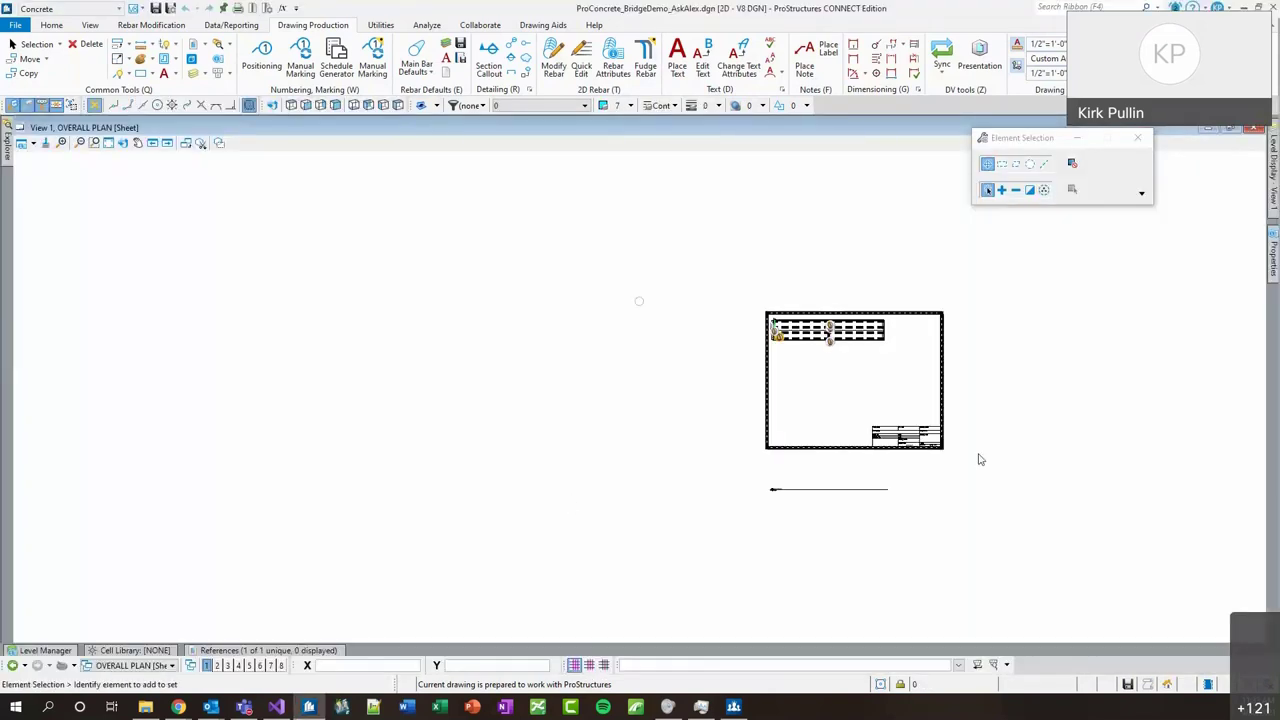
Move the OVERALL PLAN drawing title up from below the sheet border to just beneath the plan view.
{"action": "scroll", "coordinate": [905, 334], "scroll_direction": "up", "scroll_amount": 2}
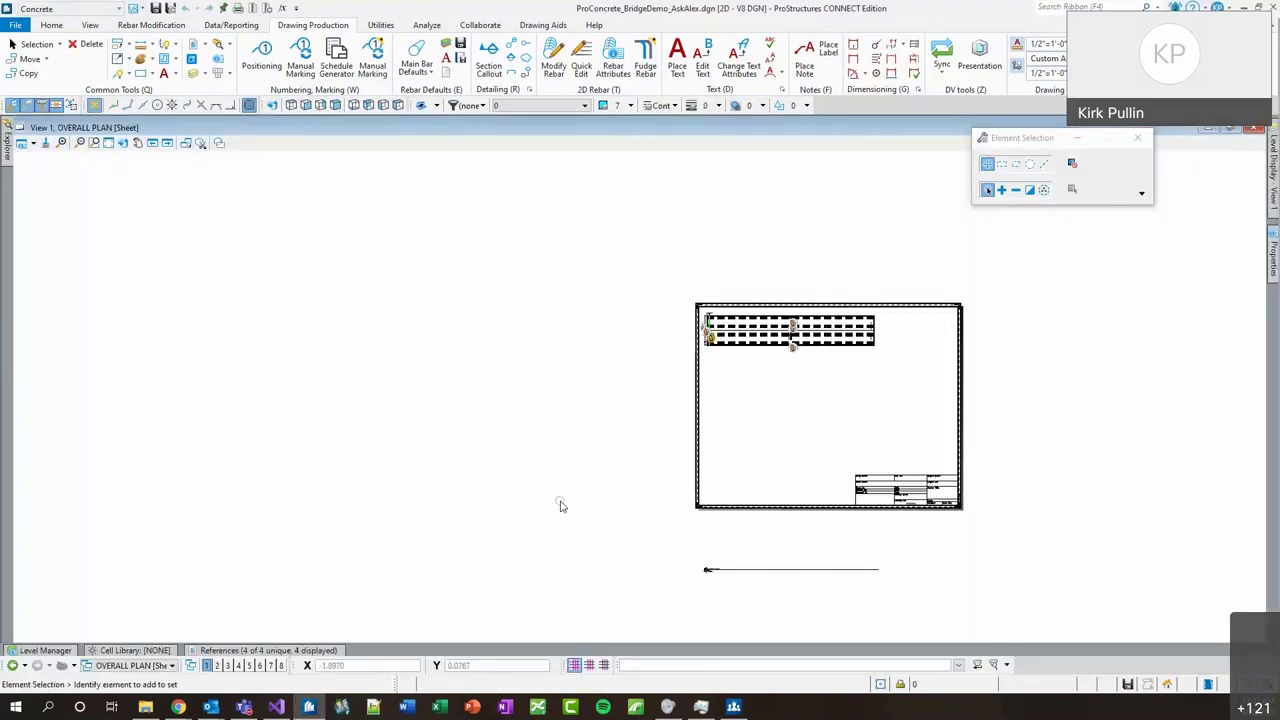
{"action": "scroll", "coordinate": [560, 506], "scroll_direction": "down", "scroll_amount": 2}
{"action": "left_click", "coordinate": [666, 552]}
{"action": "left_click_drag", "start_coordinate": [666, 556], "coordinate": [676, 410]}
{"action": "scroll", "coordinate": [676, 410], "scroll_direction": "up", "scroll_amount": 4}
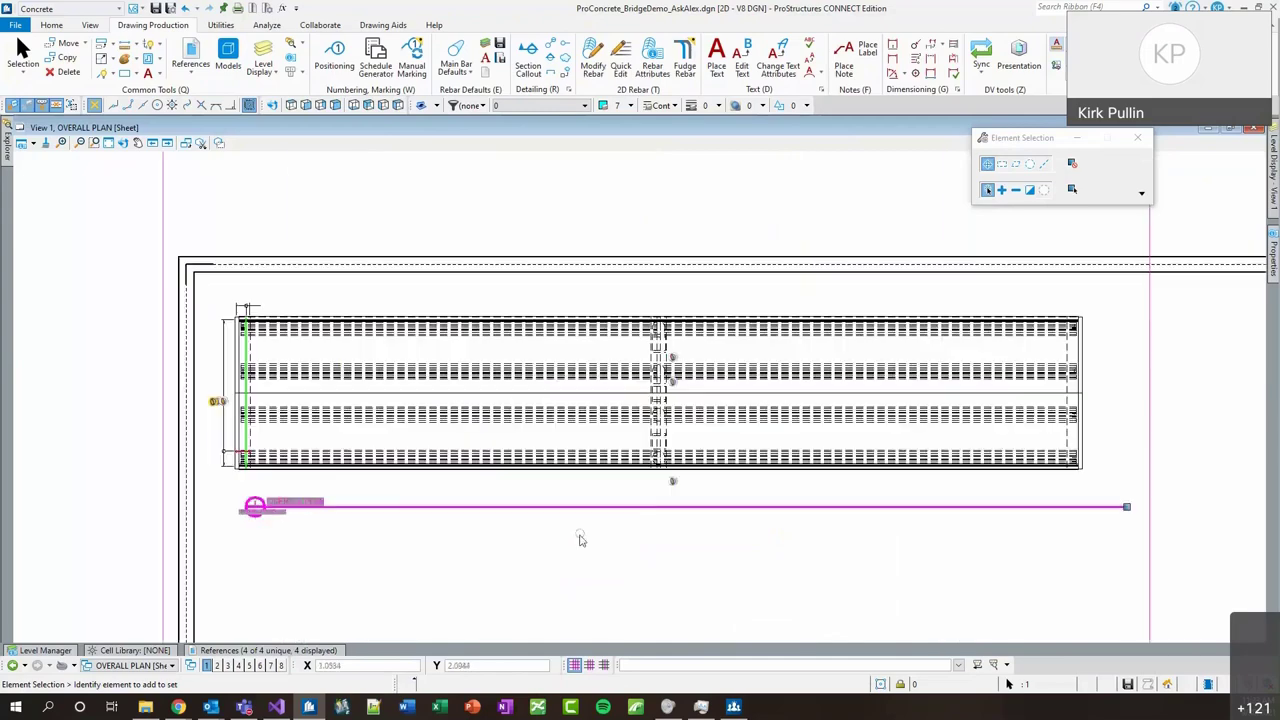
{"action": "scroll", "coordinate": [540, 556], "scroll_direction": "down", "scroll_amount": 2}
{"action": "scroll", "coordinate": [597, 483], "scroll_direction": "down", "scroll_amount": 1}
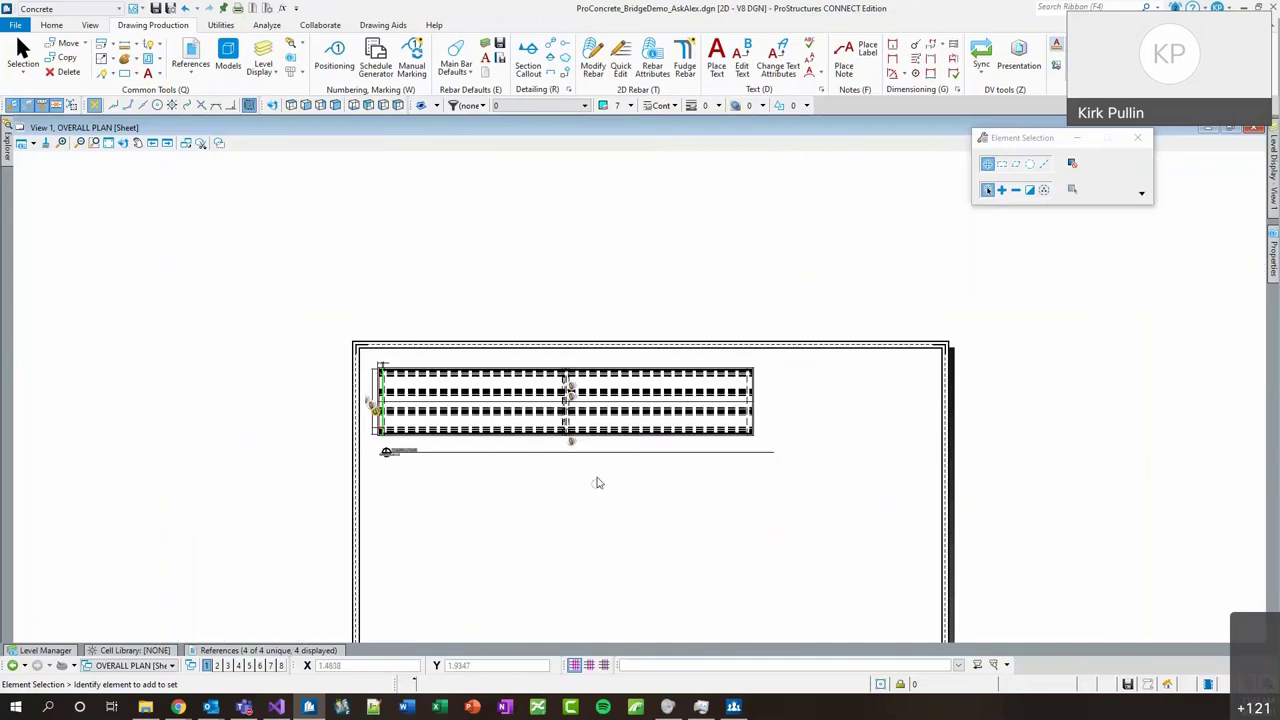
{"action": "scroll", "coordinate": [560, 368], "scroll_direction": "up", "scroll_amount": 1}
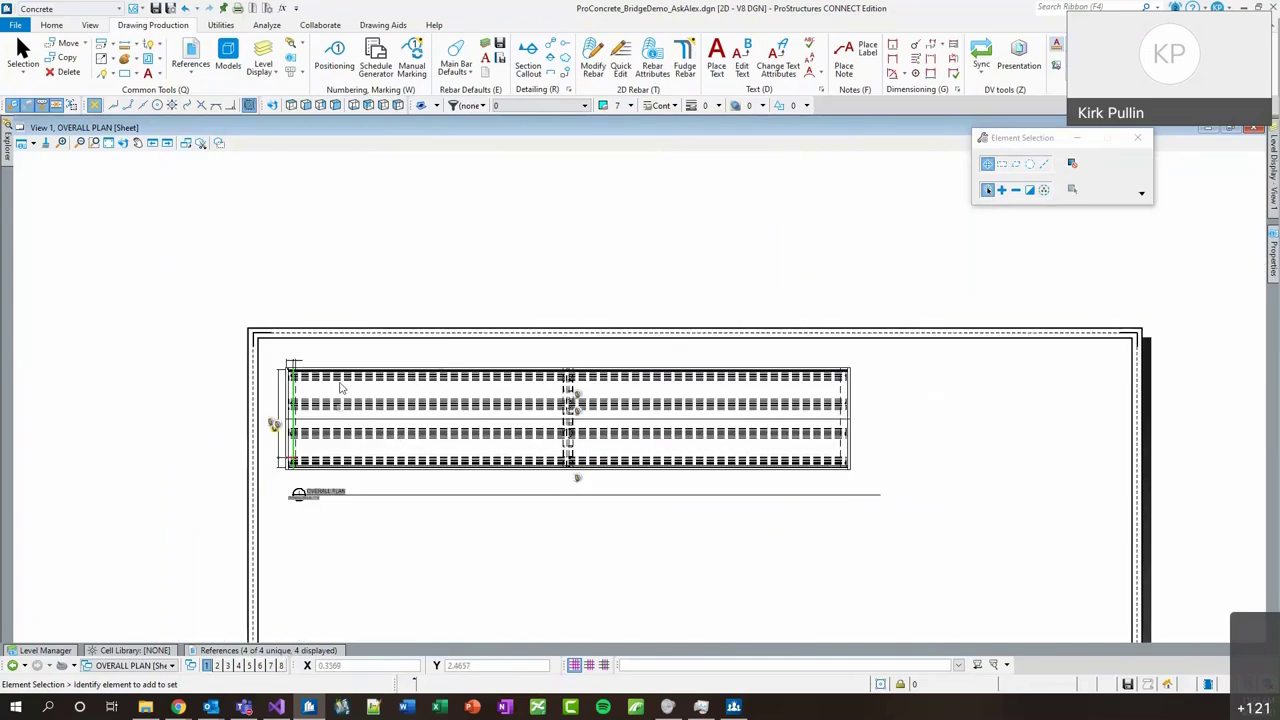
Open the level display for the sheet and expand the OVERALL PLAN-1 reference to show its nested attachment.
{"action": "scroll", "coordinate": [325, 358], "scroll_direction": "up", "scroll_amount": 3}
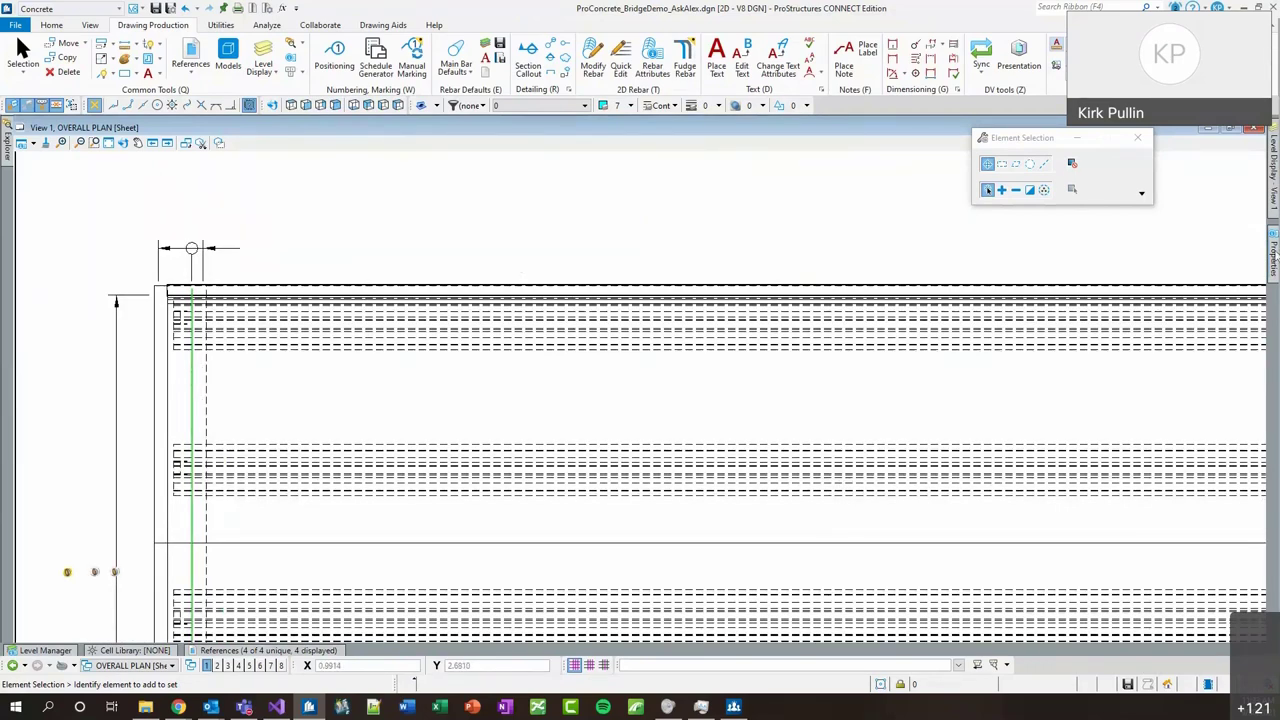
{"action": "mouse_move", "coordinate": [1273, 258]}
{"action": "mouse_move", "coordinate": [1273, 170]}
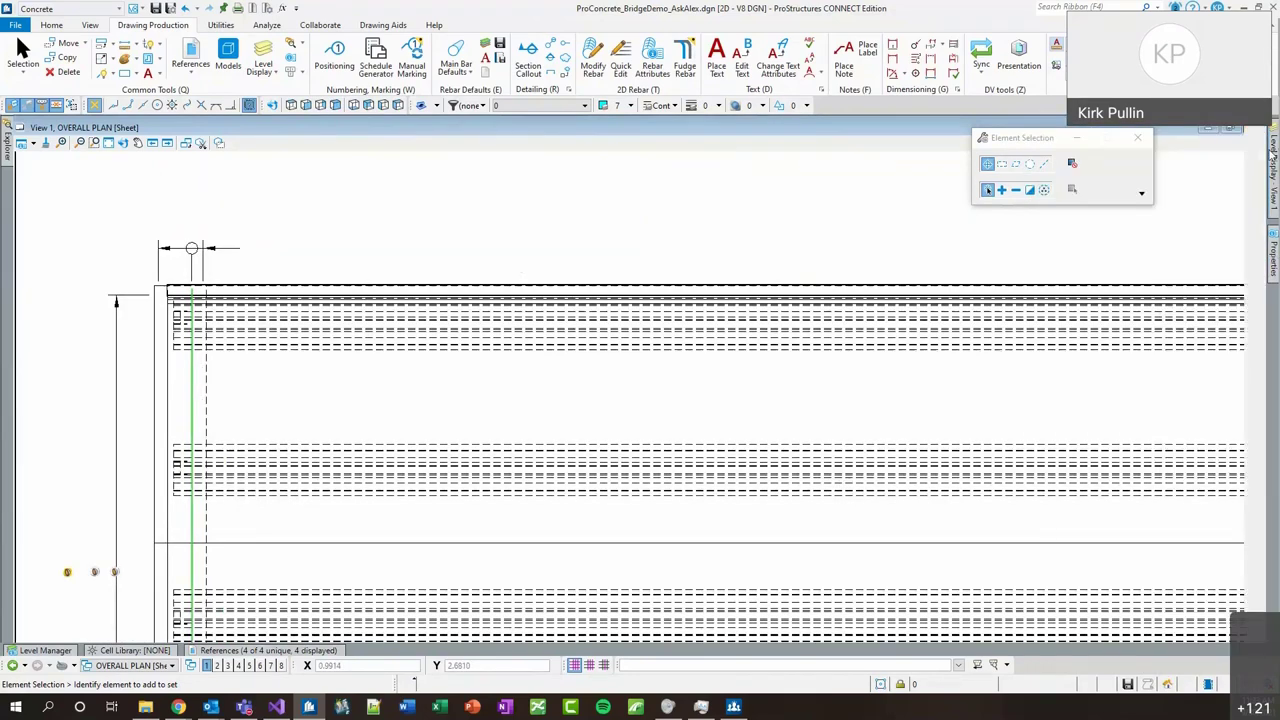
{"action": "left_click", "coordinate": [1069, 200]}
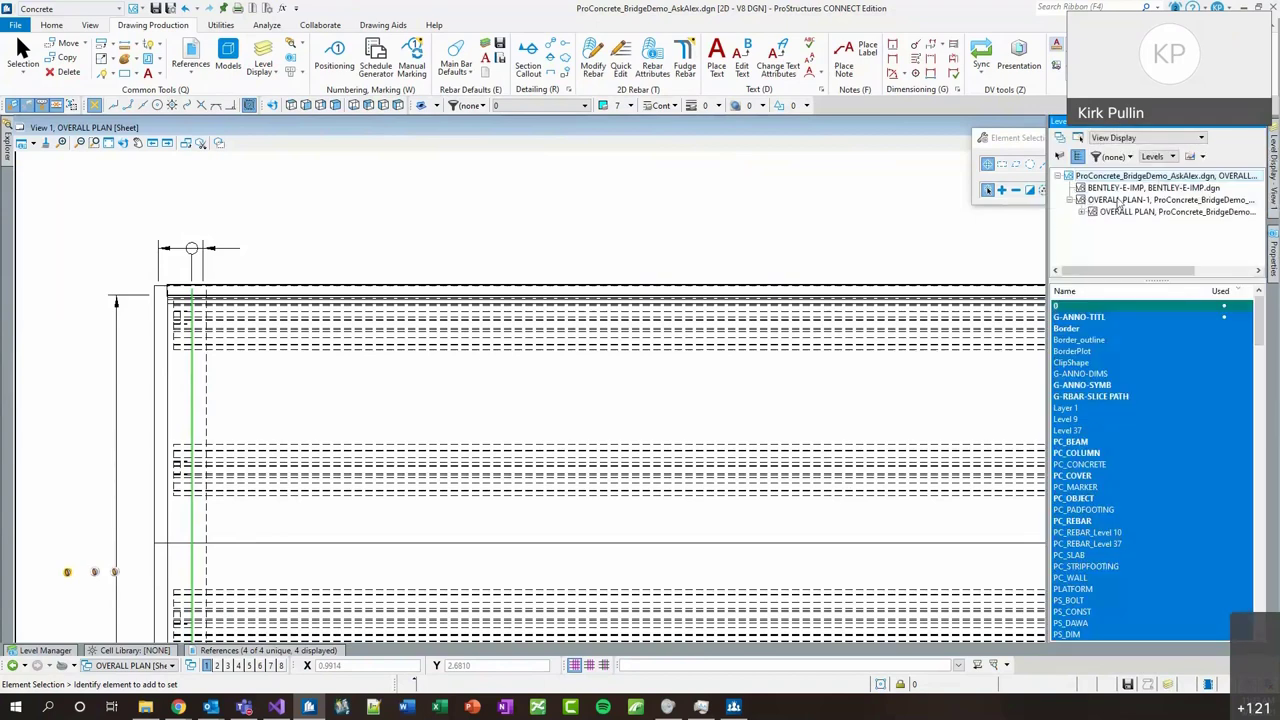
{"action": "left_click", "coordinate": [1102, 212]}
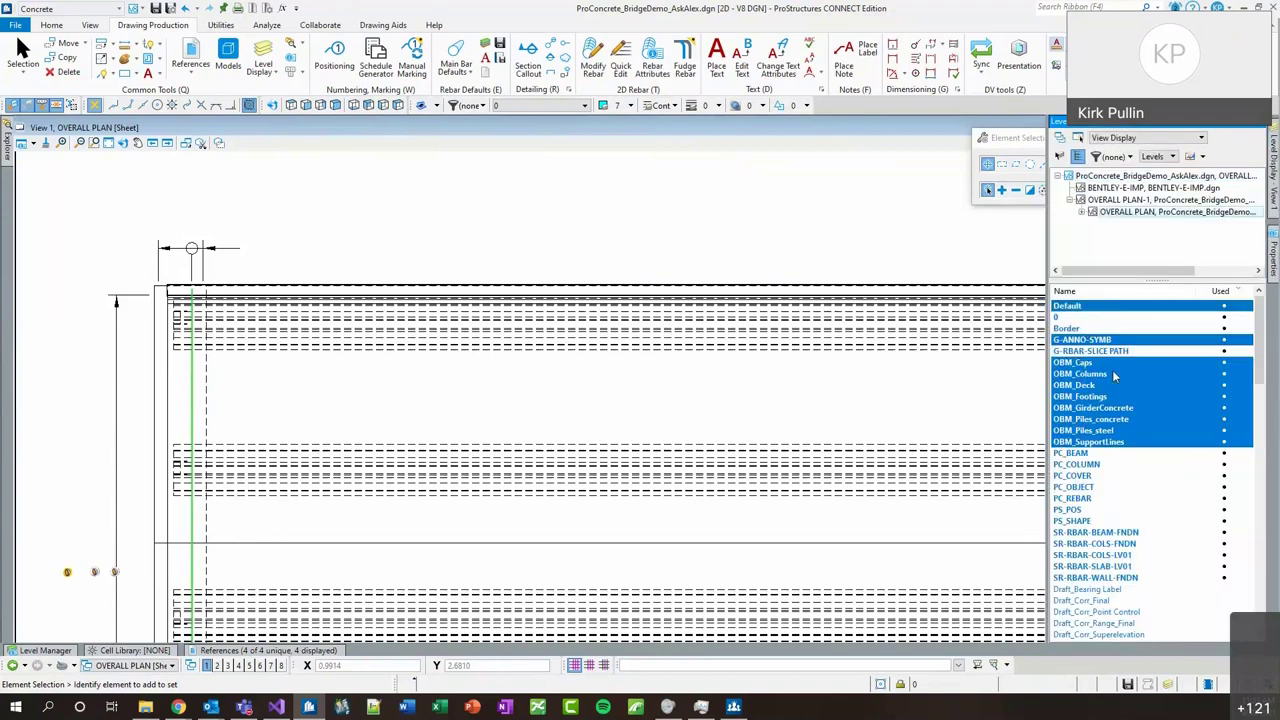
{"action": "left_click", "coordinate": [1113, 203]}
{"action": "left_click", "coordinate": [1068, 465]}
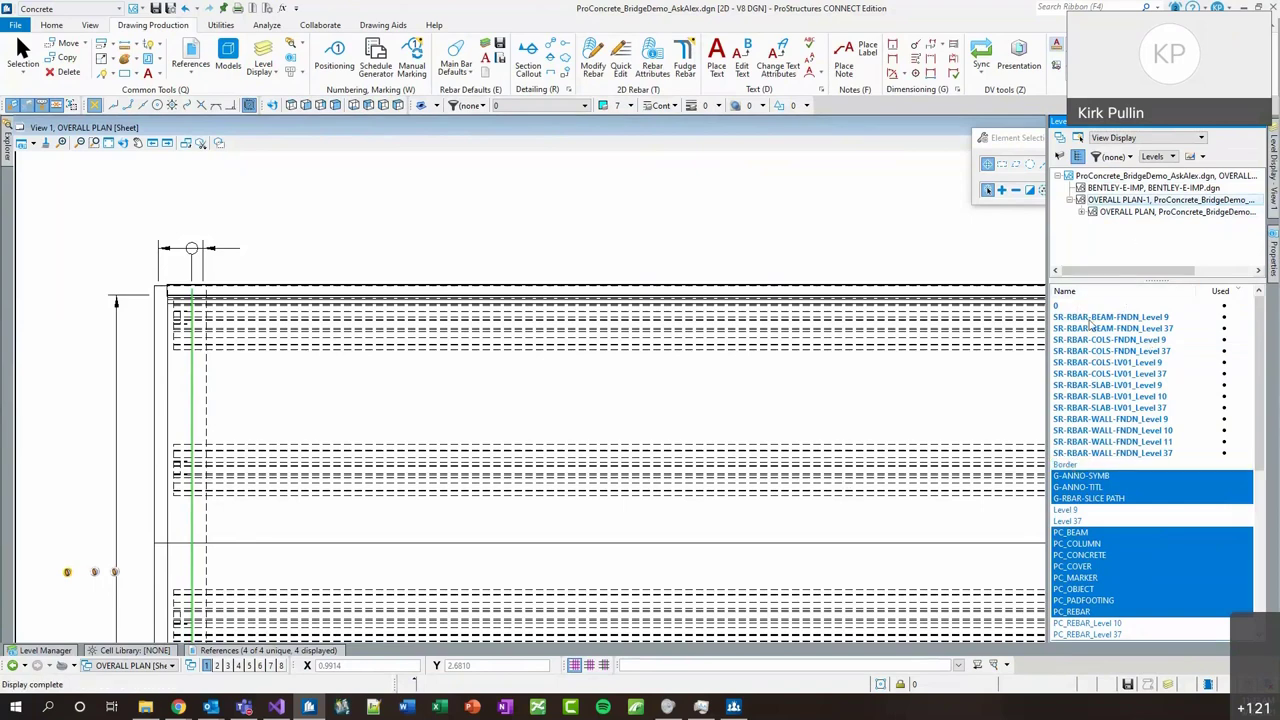
Detach the OVERALL PLAN reference from the sheet.
{"action": "scroll", "coordinate": [439, 339], "scroll_direction": "down", "scroll_amount": 5}
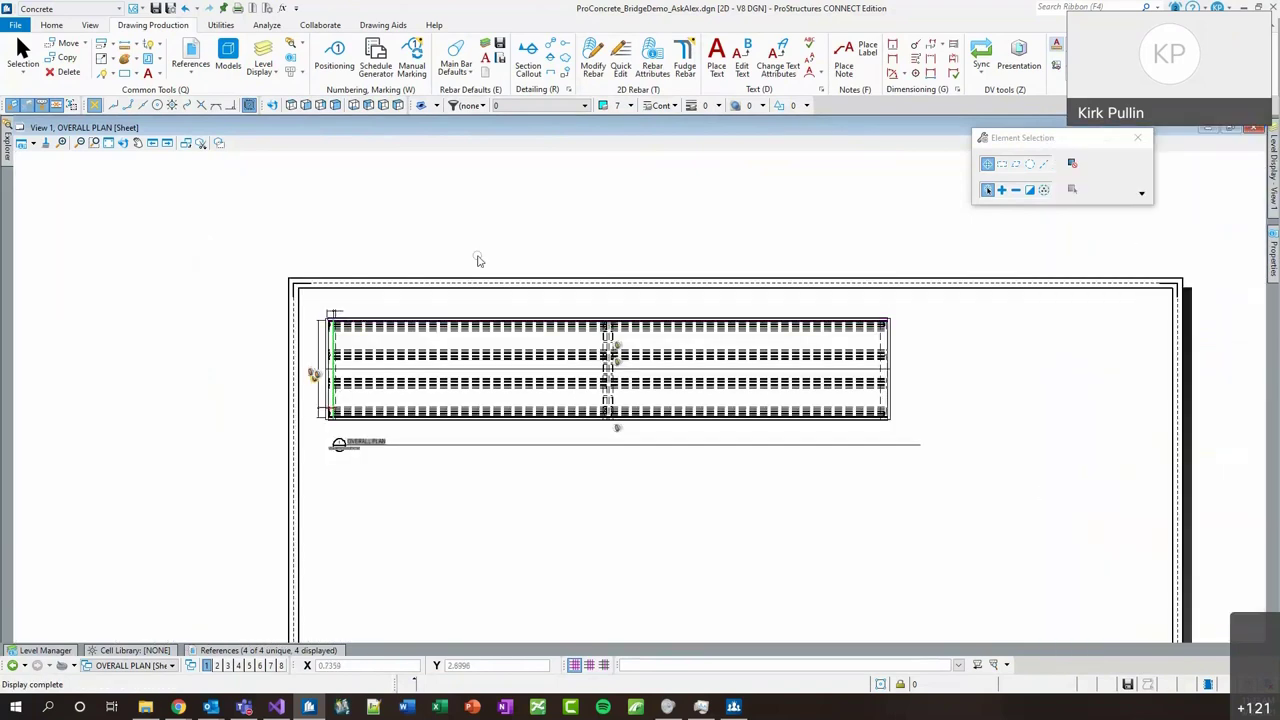
{"action": "left_click", "coordinate": [212, 652]}
{"action": "right_click", "coordinate": [152, 487]}
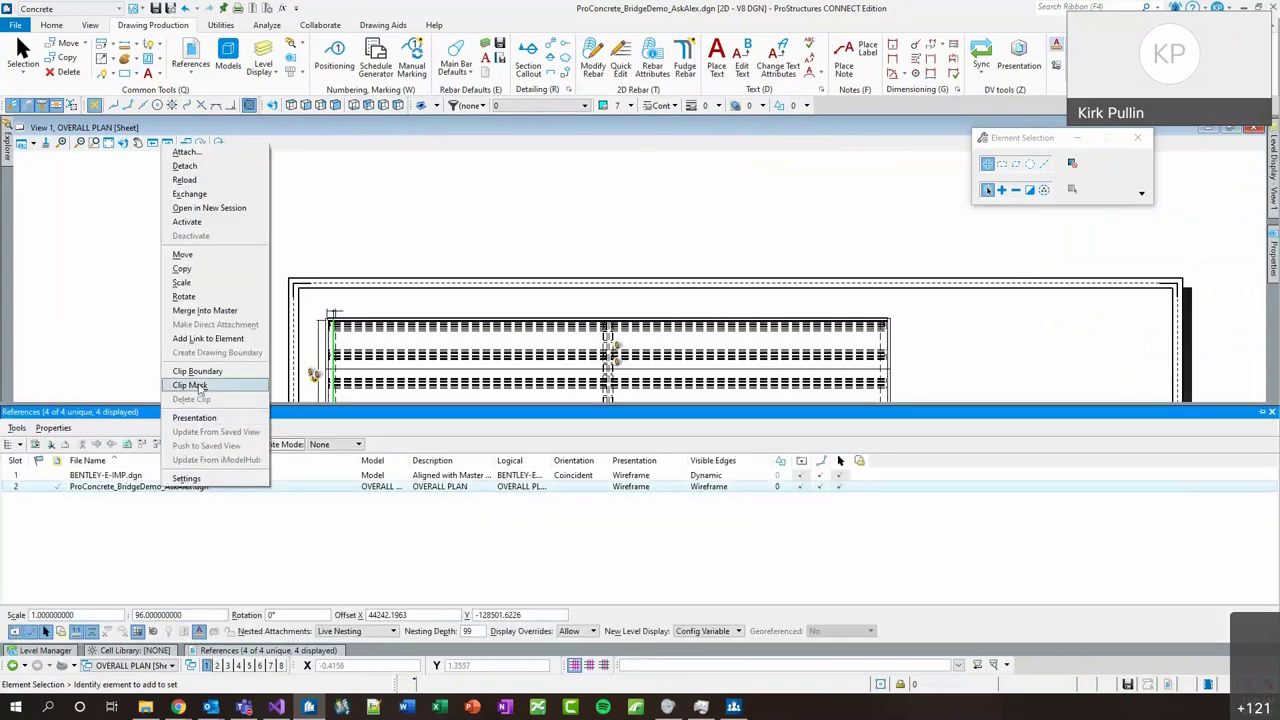
{"action": "left_click", "coordinate": [200, 166]}
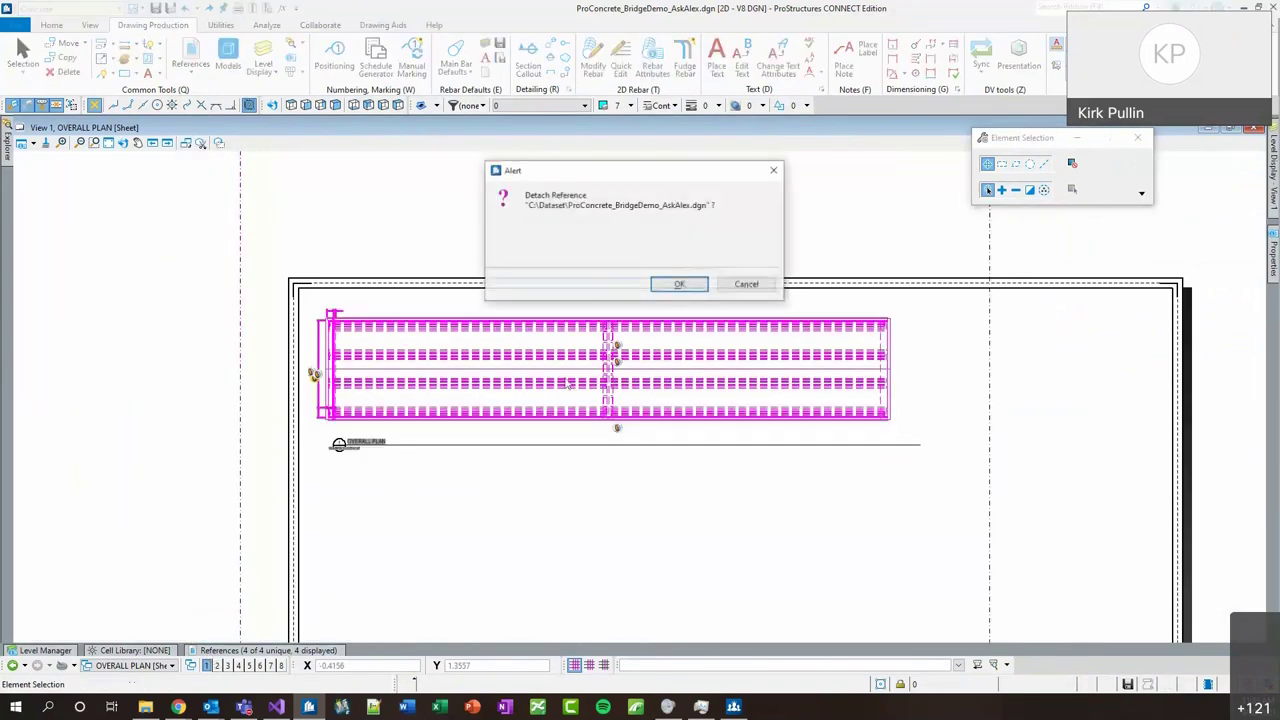
{"action": "key", "text": "Return"}
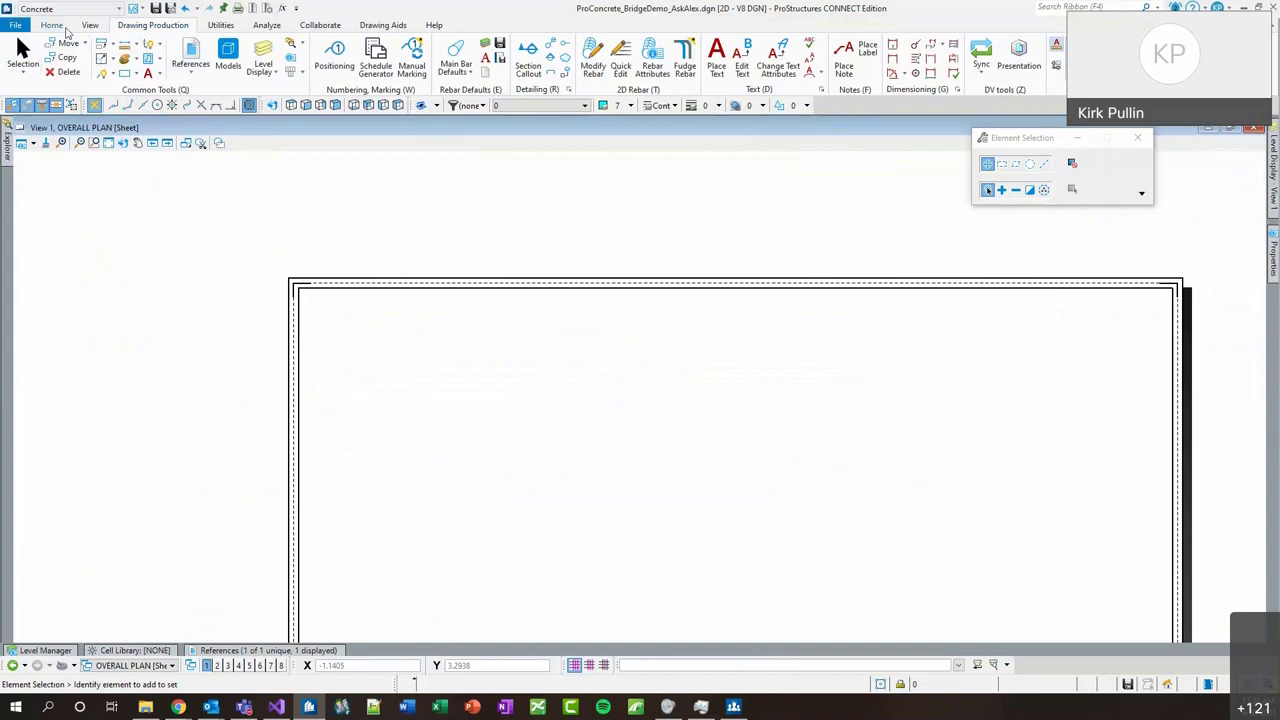
Attach the PLAN1 drawing model as a reference in the upper-left area of the sheet.
{"action": "left_click", "coordinate": [53, 25]}
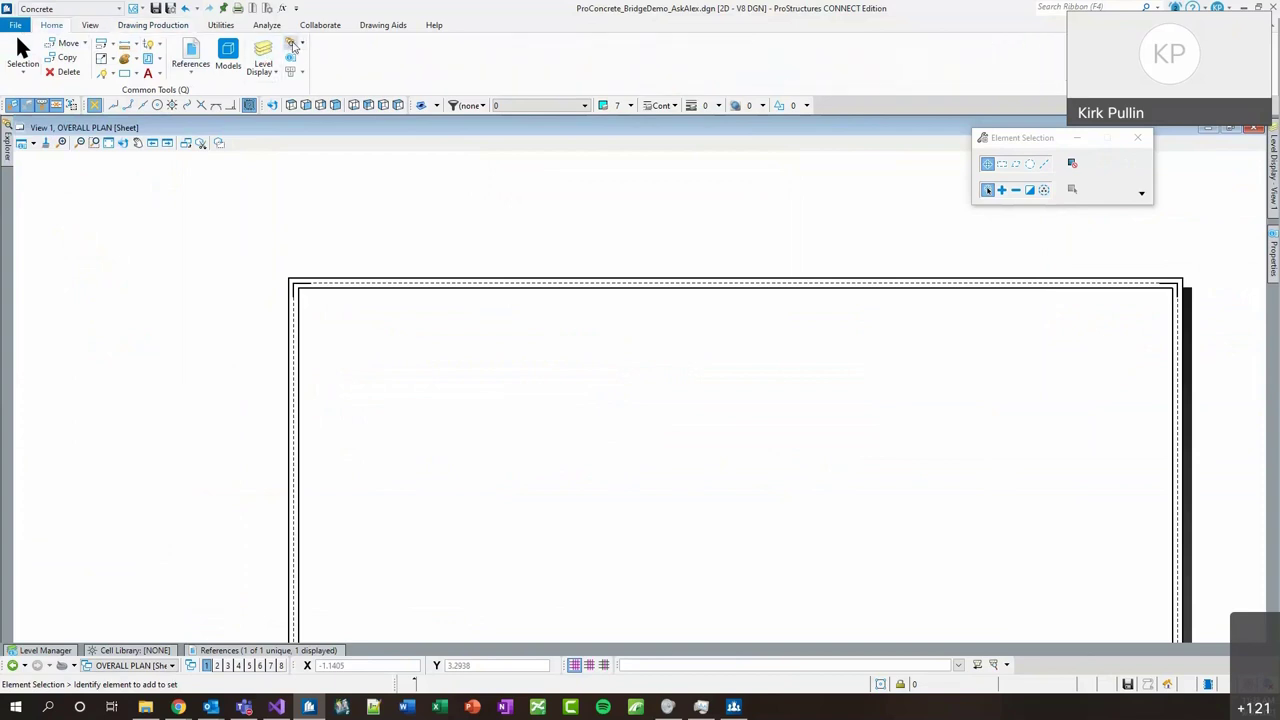
{"action": "left_click", "coordinate": [290, 45]}
{"action": "left_click", "coordinate": [40, 495]}
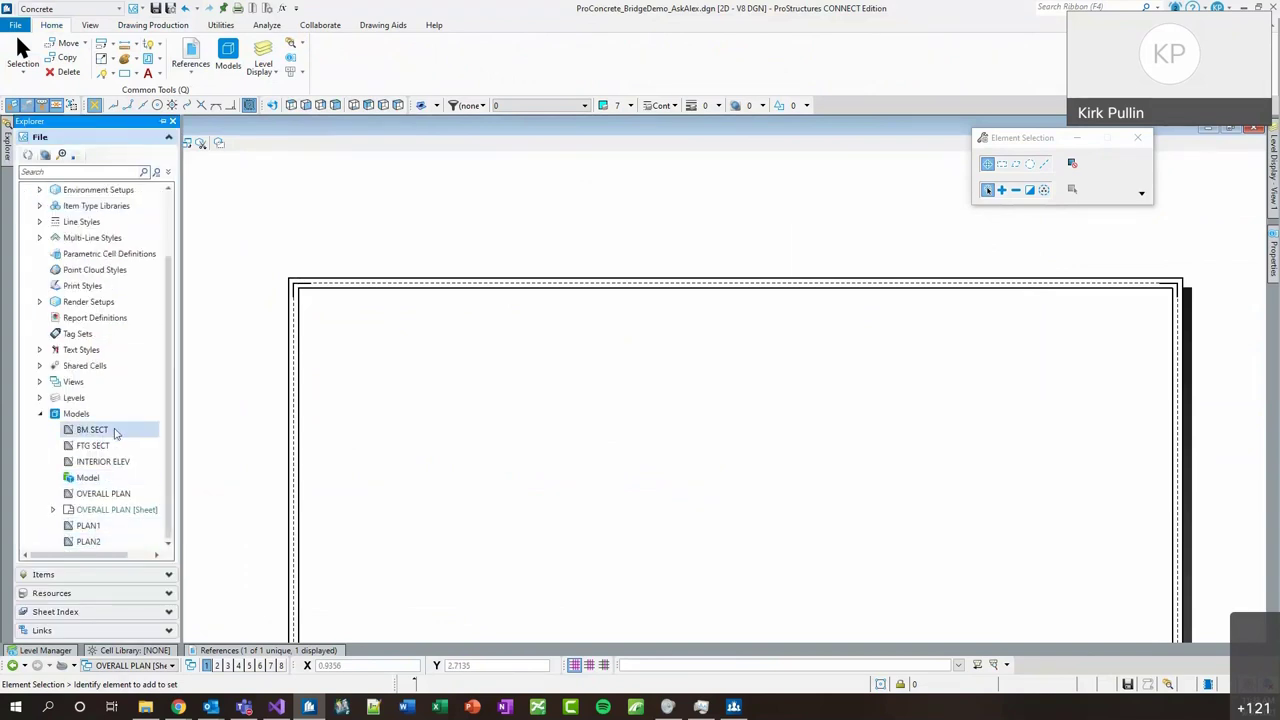
{"action": "left_click_drag", "start_coordinate": [88, 526], "coordinate": [529, 417]}
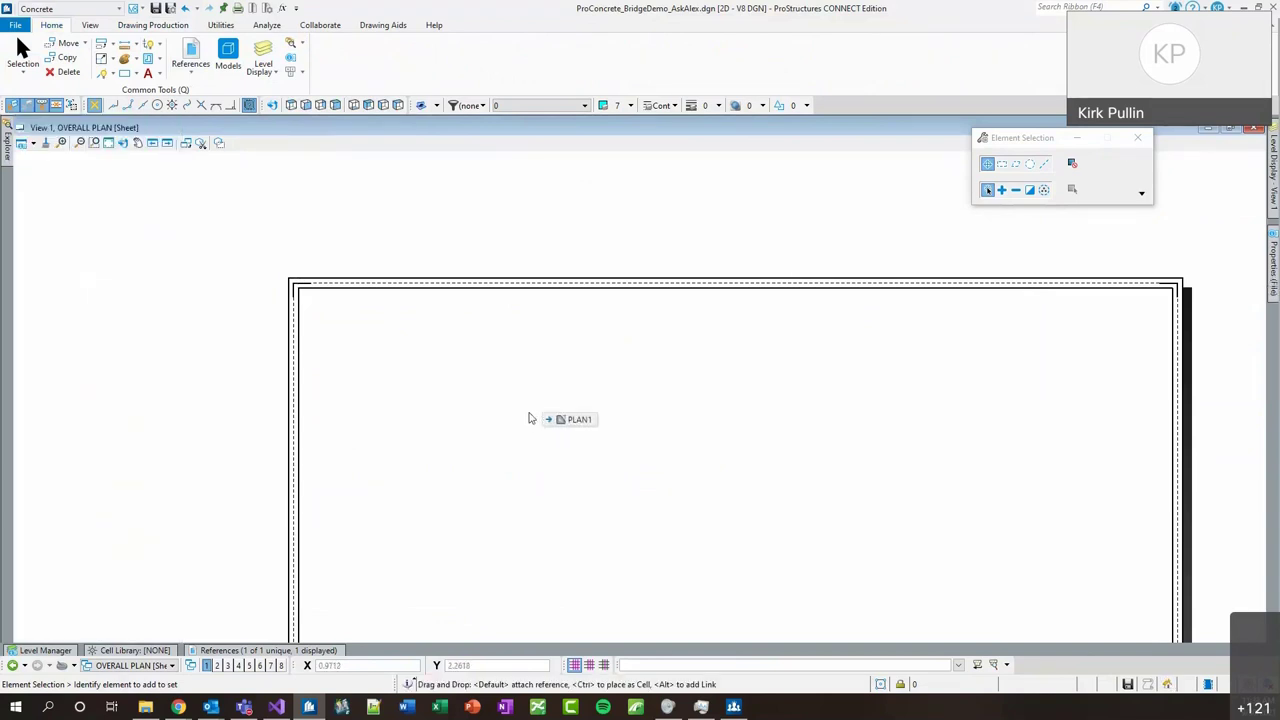
{"action": "left_click", "coordinate": [447, 340]}
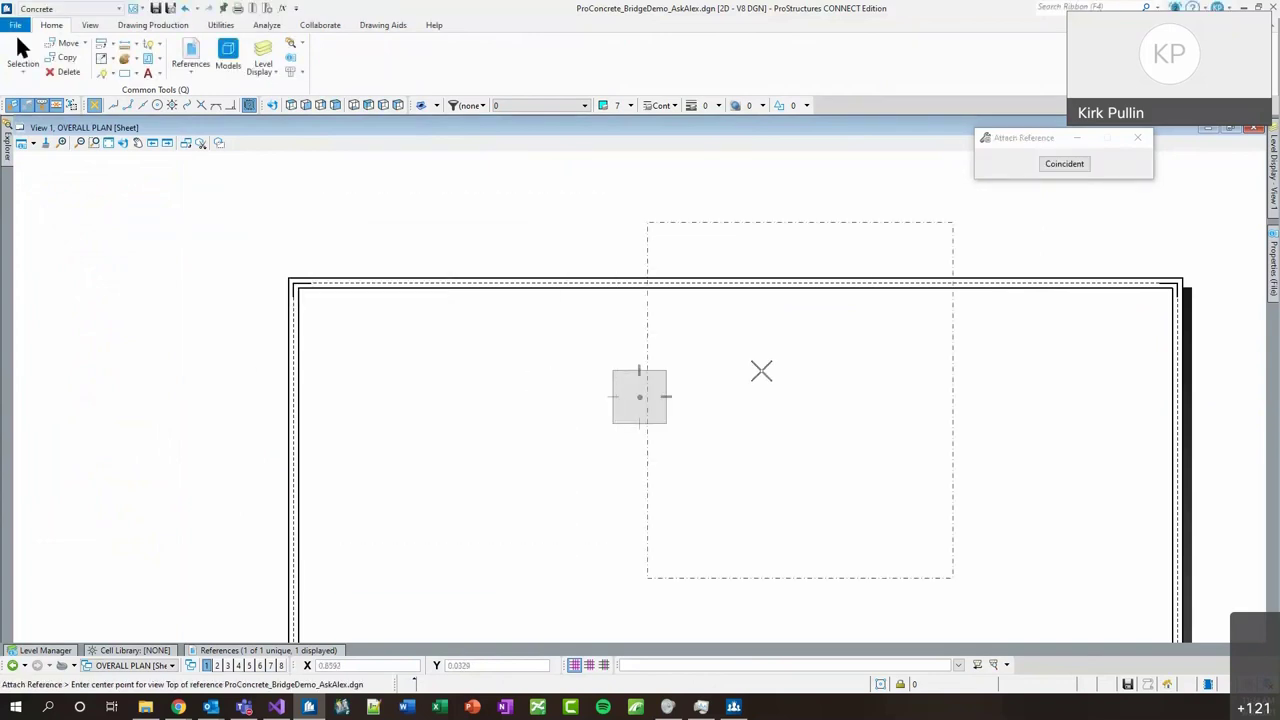
{"action": "middle_click_drag", "start_coordinate": [614, 534], "coordinate": [590, 408]}
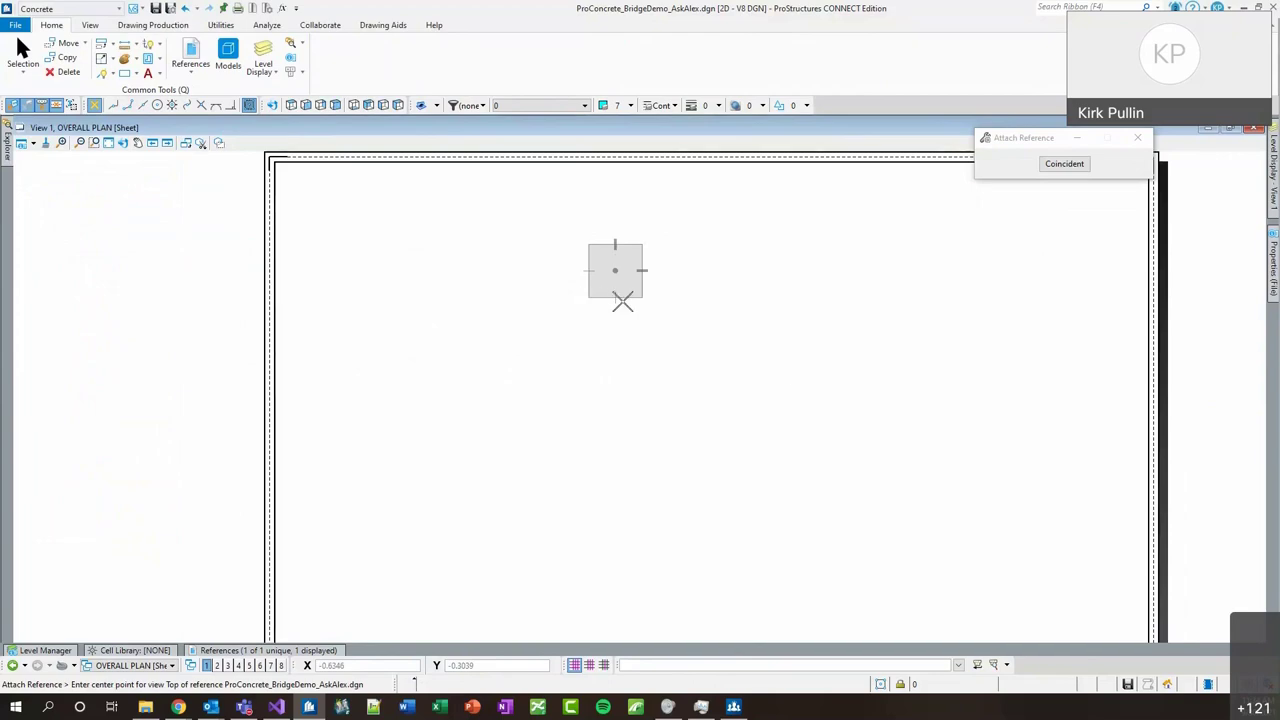
{"action": "left_click", "coordinate": [471, 275]}
{"action": "scroll", "coordinate": [472, 344], "scroll_direction": "up", "scroll_amount": 4}
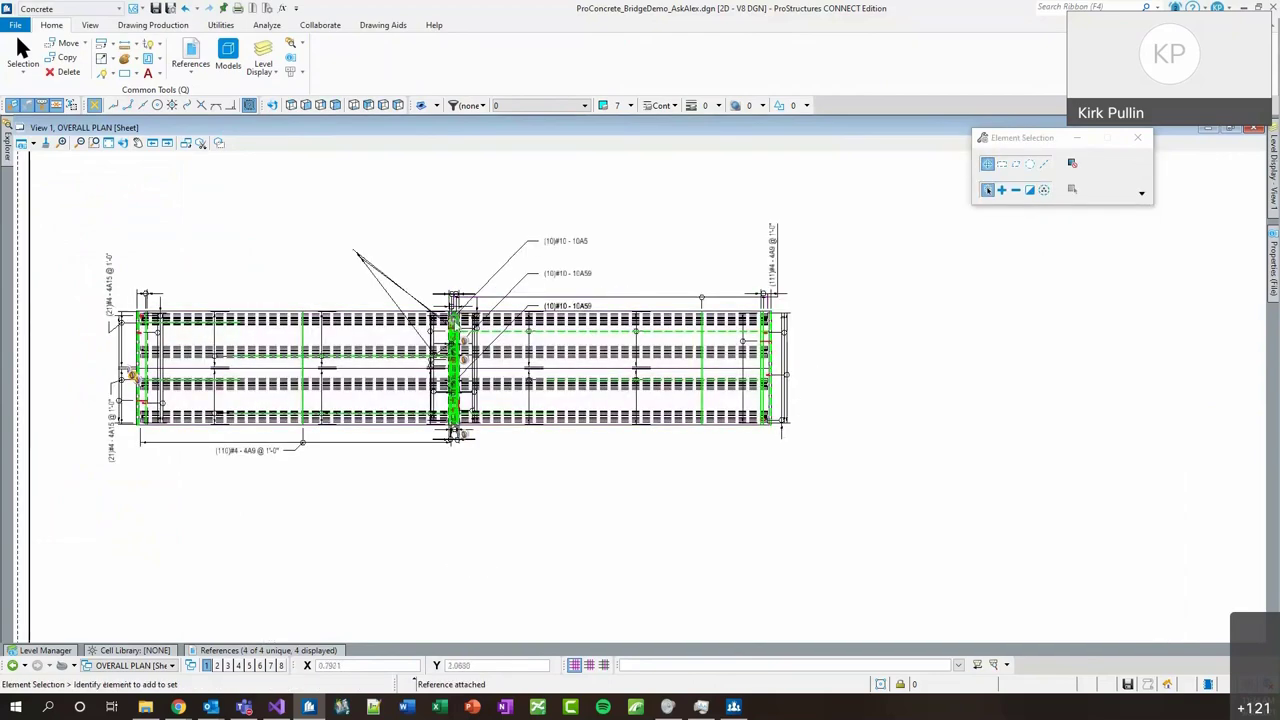
Turn off the SR-RBAR-BEAM, SR-RBAR-COLS and SR-RBAR-WALL levels of the PLAN1 reference, keeping the SR-RBAR-SLAB levels on.
{"action": "scroll", "coordinate": [534, 313], "scroll_direction": "down", "scroll_amount": 2}
{"action": "mouse_move", "coordinate": [1273, 175]}
{"action": "double_click", "coordinate": [1104, 200]}
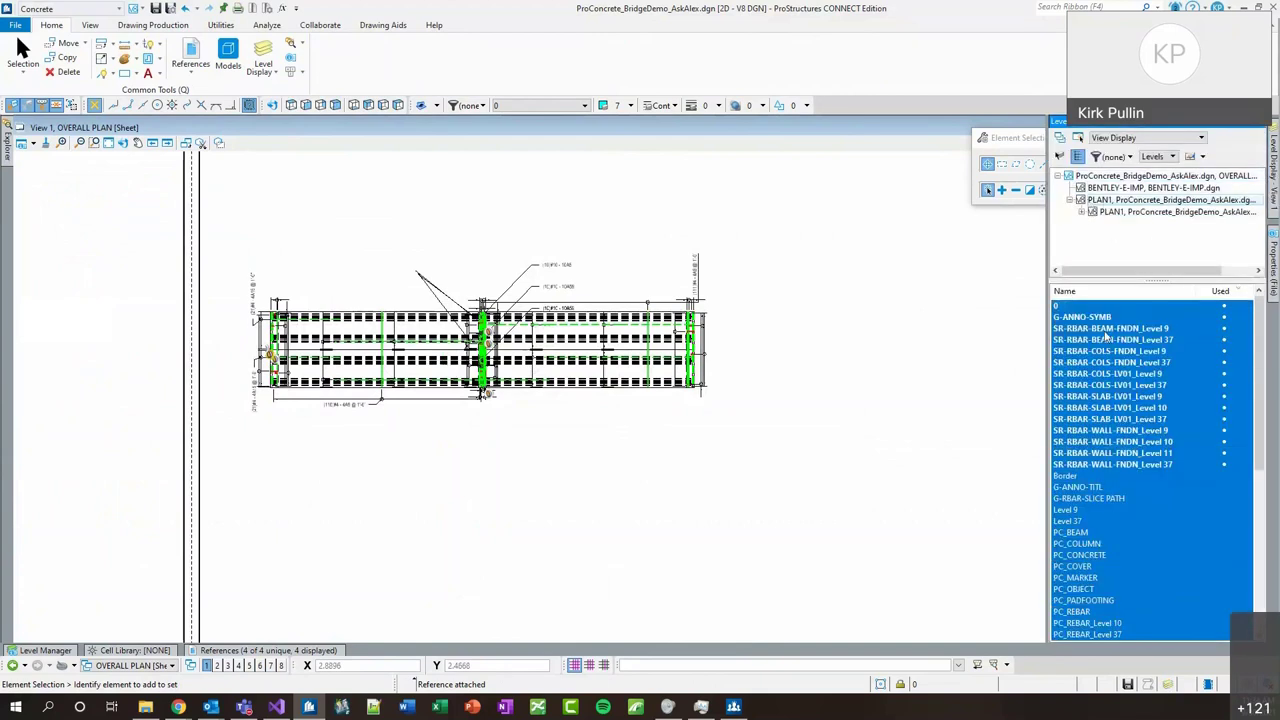
{"action": "left_click_drag", "start_coordinate": [1104, 328], "coordinate": [1104, 388]}
{"action": "left_click", "coordinate": [1100, 430]}
{"action": "left_click_drag", "start_coordinate": [1088, 442], "coordinate": [1090, 464]}
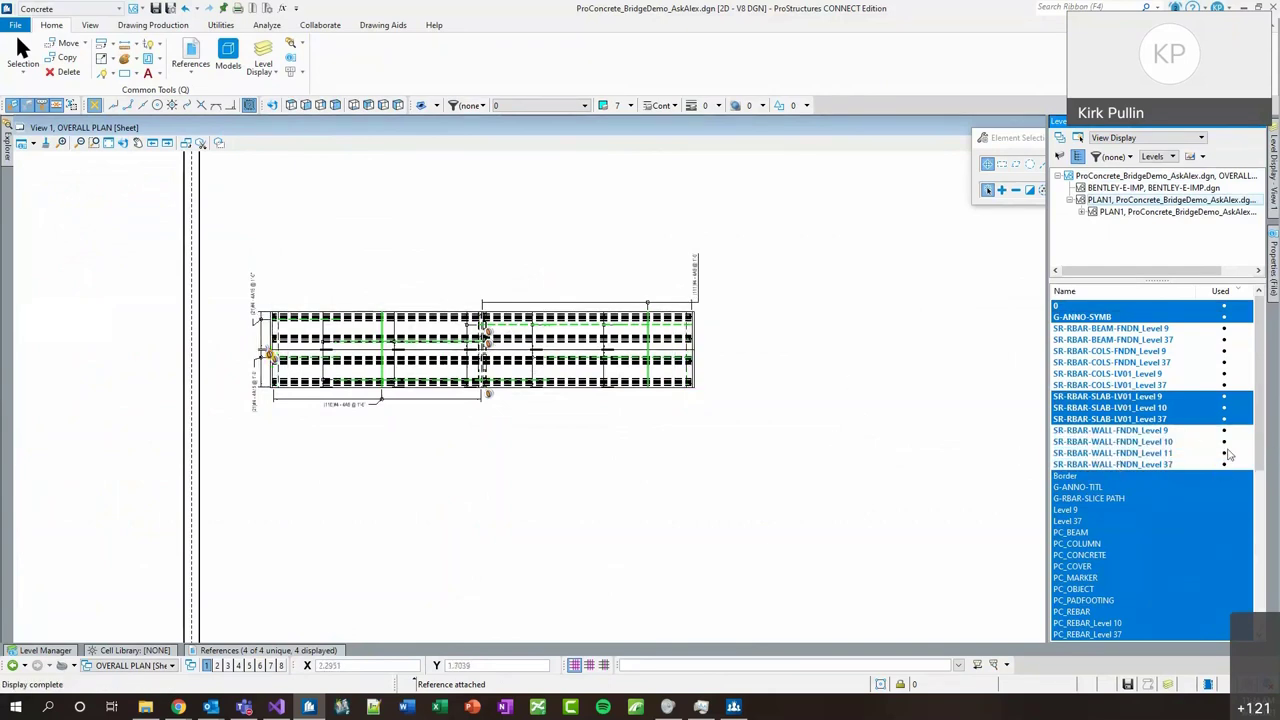
Move the title of the PLAN1 drawing boundary up to just beneath the plan.
{"action": "scroll", "coordinate": [479, 466], "scroll_direction": "down", "scroll_amount": 2}
{"action": "left_click", "coordinate": [487, 562]}
{"action": "left_click_drag", "start_coordinate": [487, 562], "coordinate": [638, 413]}
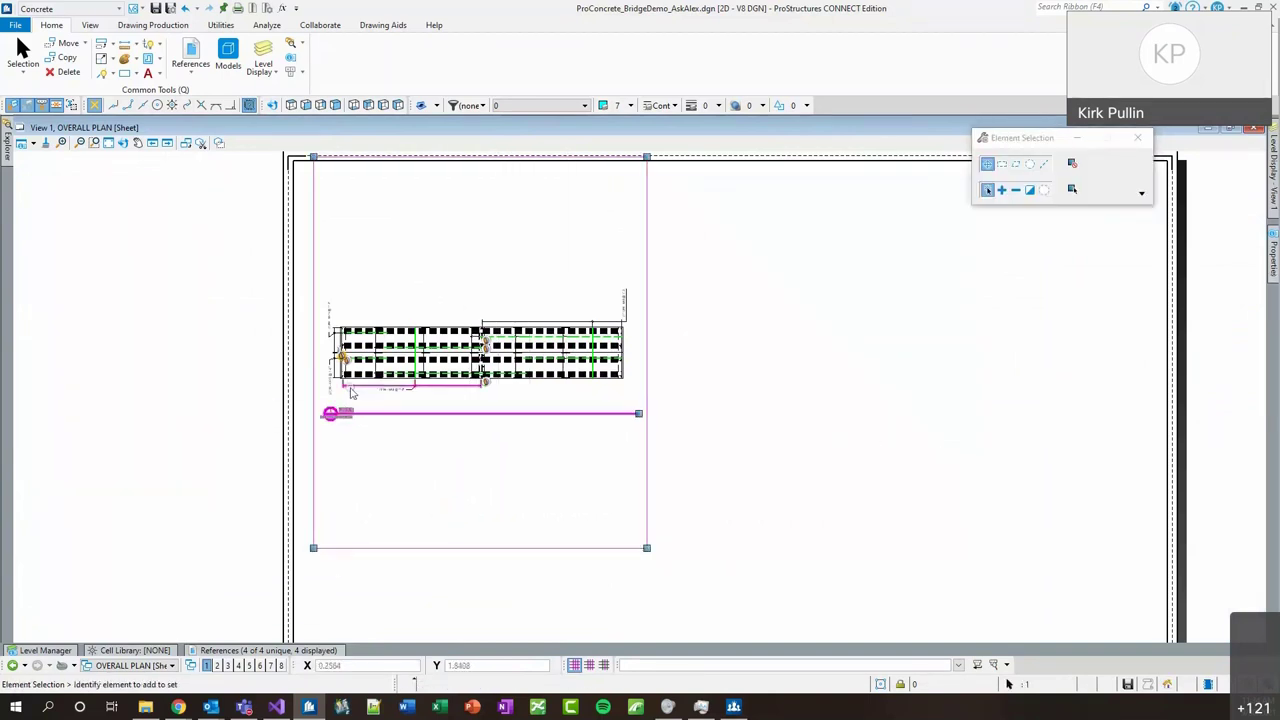
Change the drawing title text from PLAN1 to OVERALL PLAN.
{"action": "scroll", "coordinate": [393, 457], "scroll_direction": "up", "scroll_amount": 3}
{"action": "double_click", "coordinate": [323, 477]}
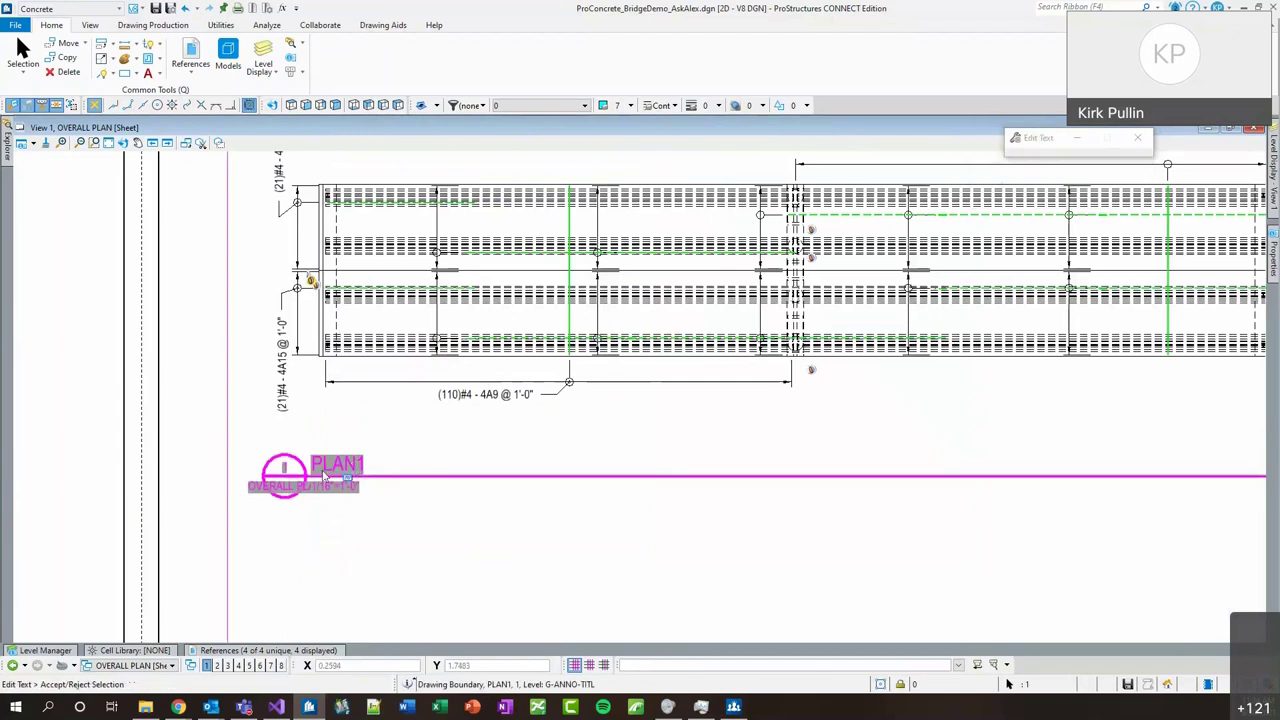
{"action": "left_click_drag", "start_coordinate": [450, 326], "coordinate": [684, 362]}
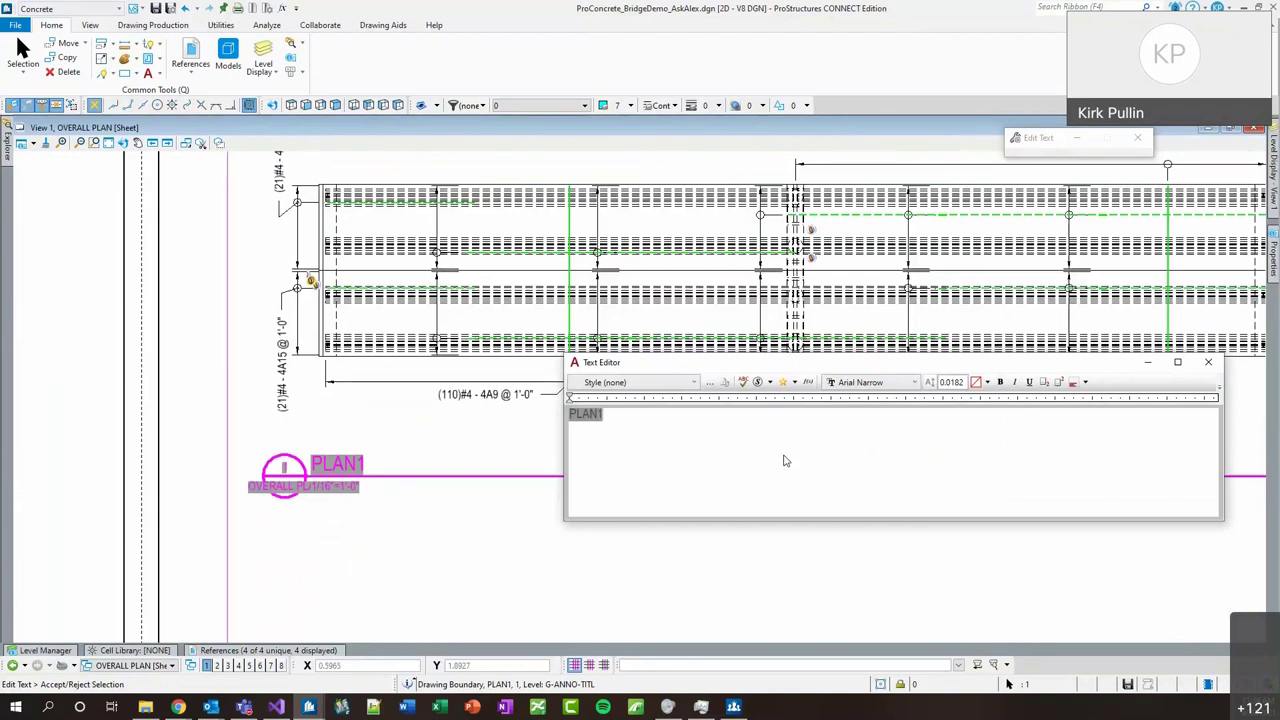
{"action": "type", "text": "OVERALL"}
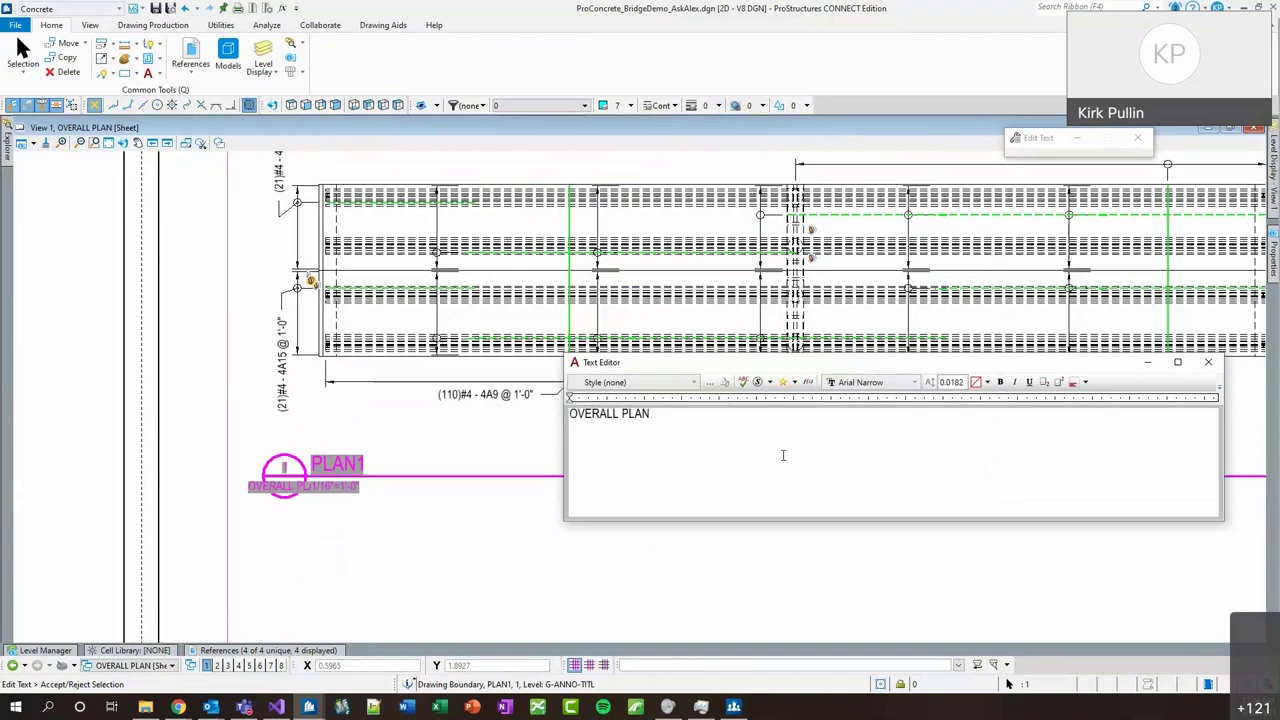
{"action": "left_click", "coordinate": [497, 532]}
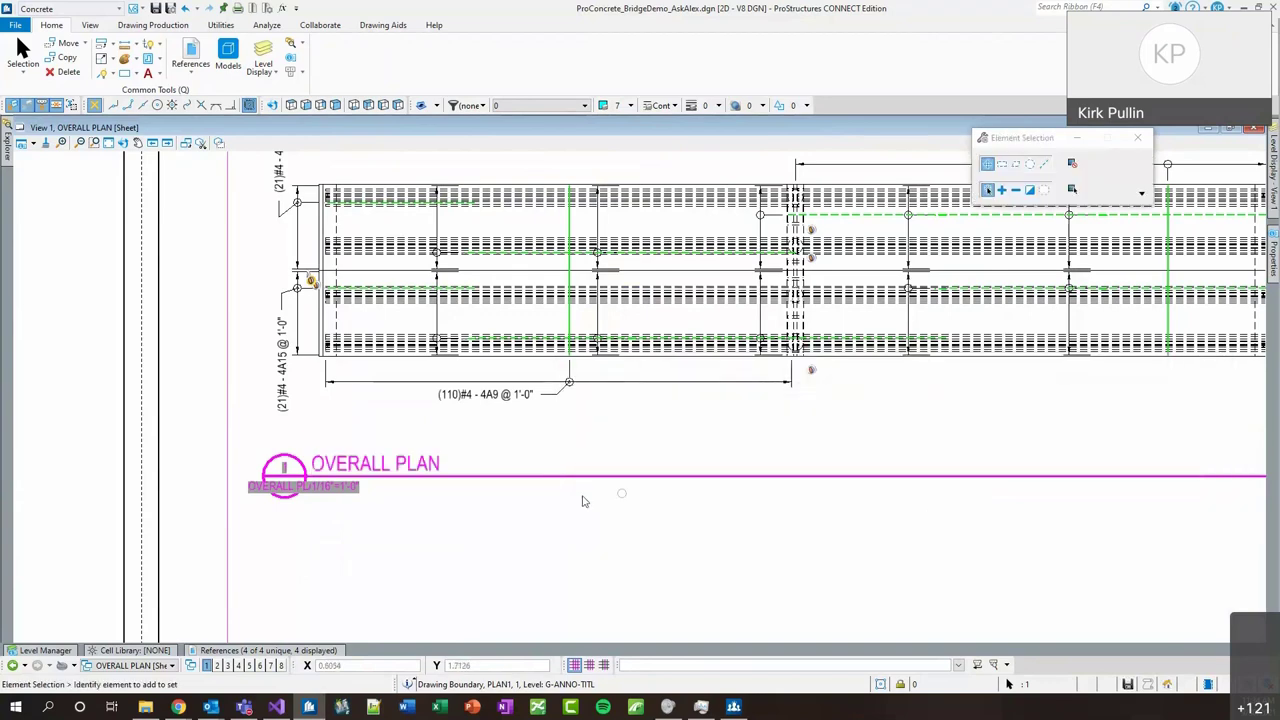
Rename the OVERALL PLAN [Sheet] model as S1 in its model properties.
{"action": "scroll", "coordinate": [463, 472], "scroll_direction": "up", "scroll_amount": 2}
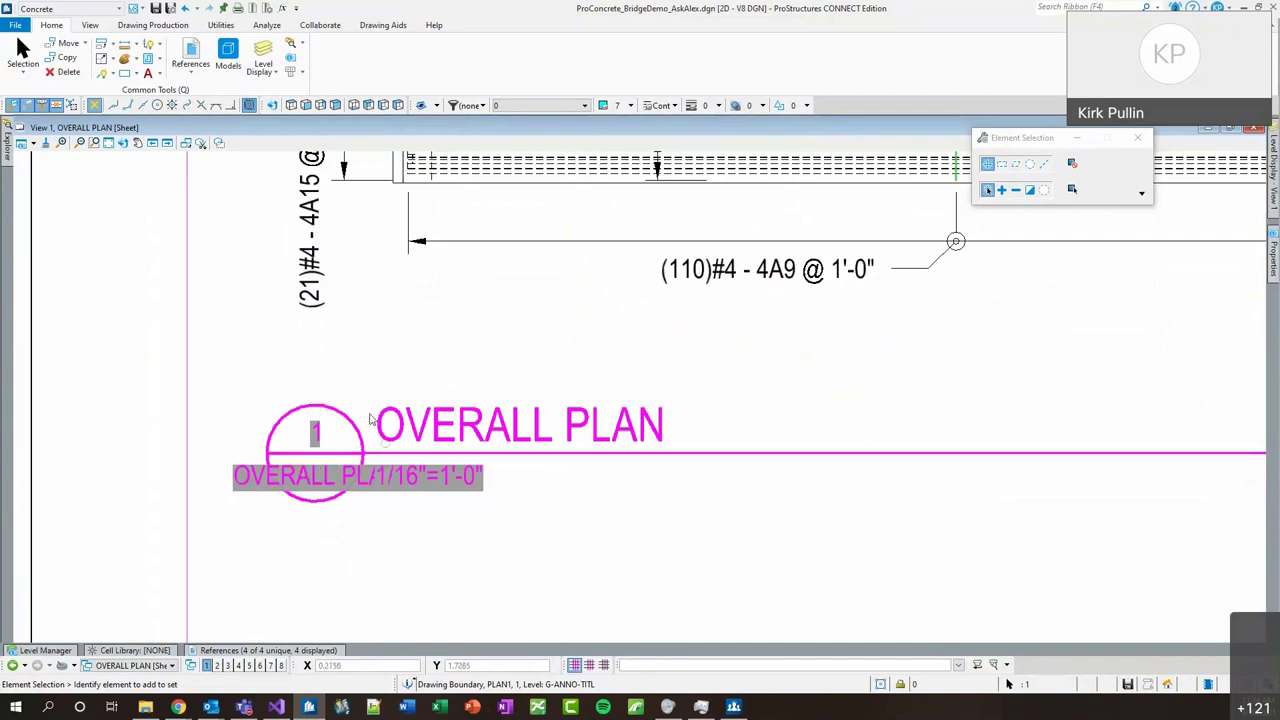
{"action": "scroll", "coordinate": [320, 473], "scroll_direction": "down", "scroll_amount": 2}
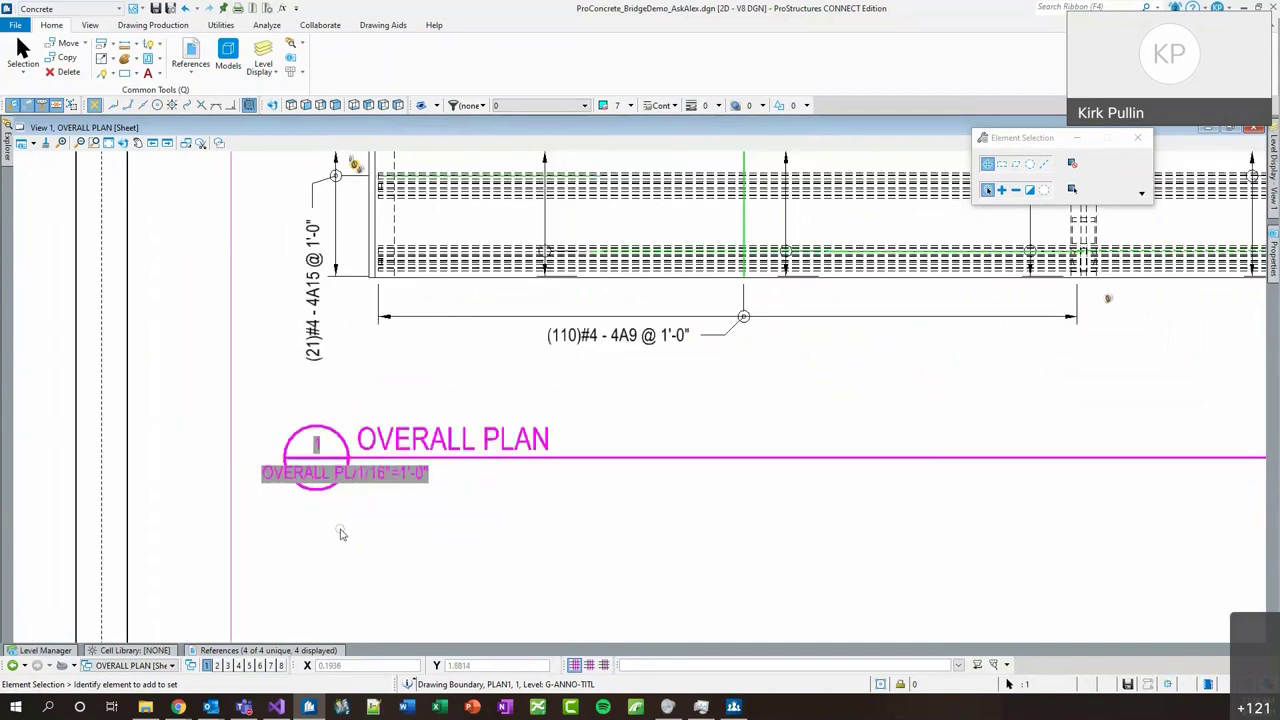
{"action": "right_click", "coordinate": [202, 253]}
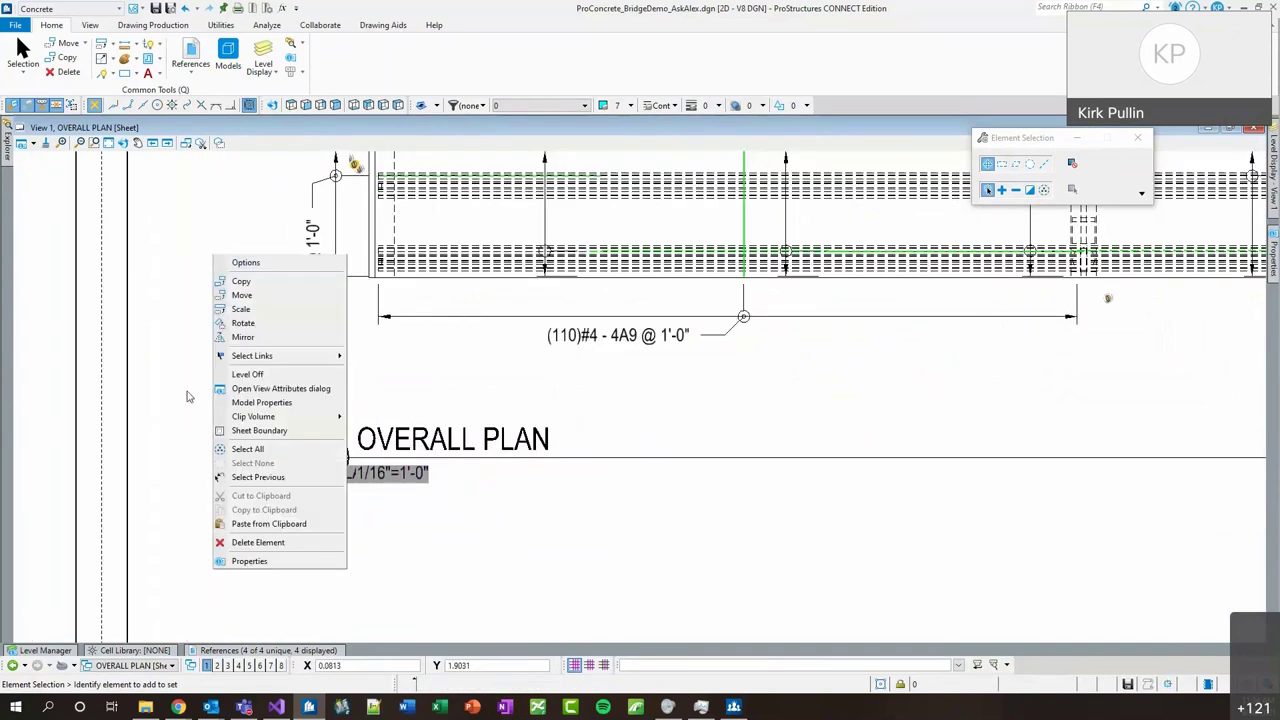
{"action": "left_click", "coordinate": [262, 561]}
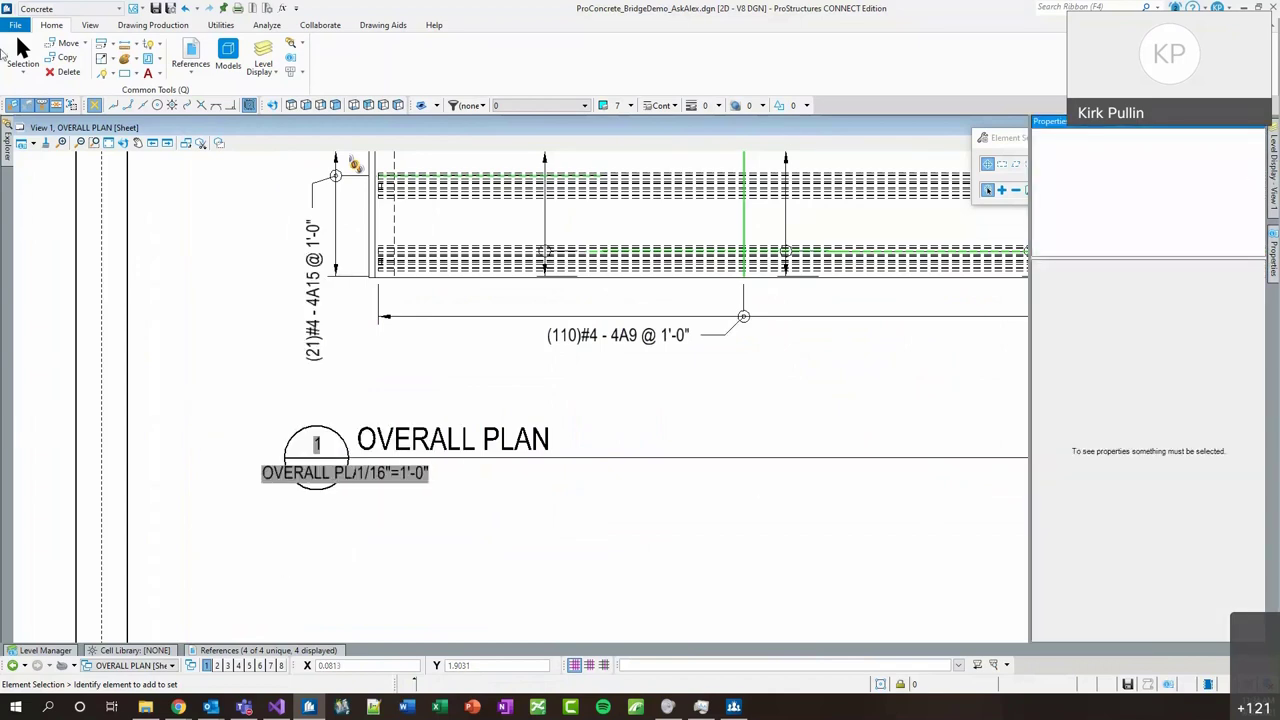
{"action": "left_click", "coordinate": [226, 55]}
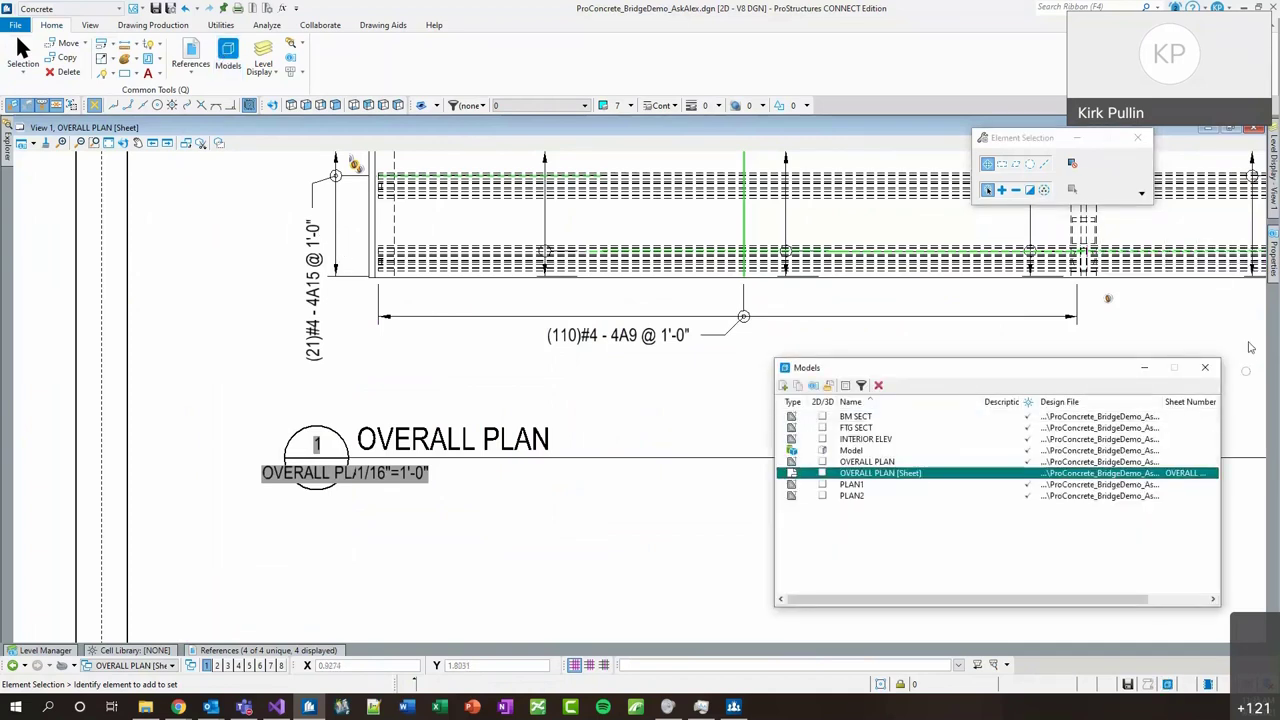
{"action": "mouse_move", "coordinate": [1270, 256]}
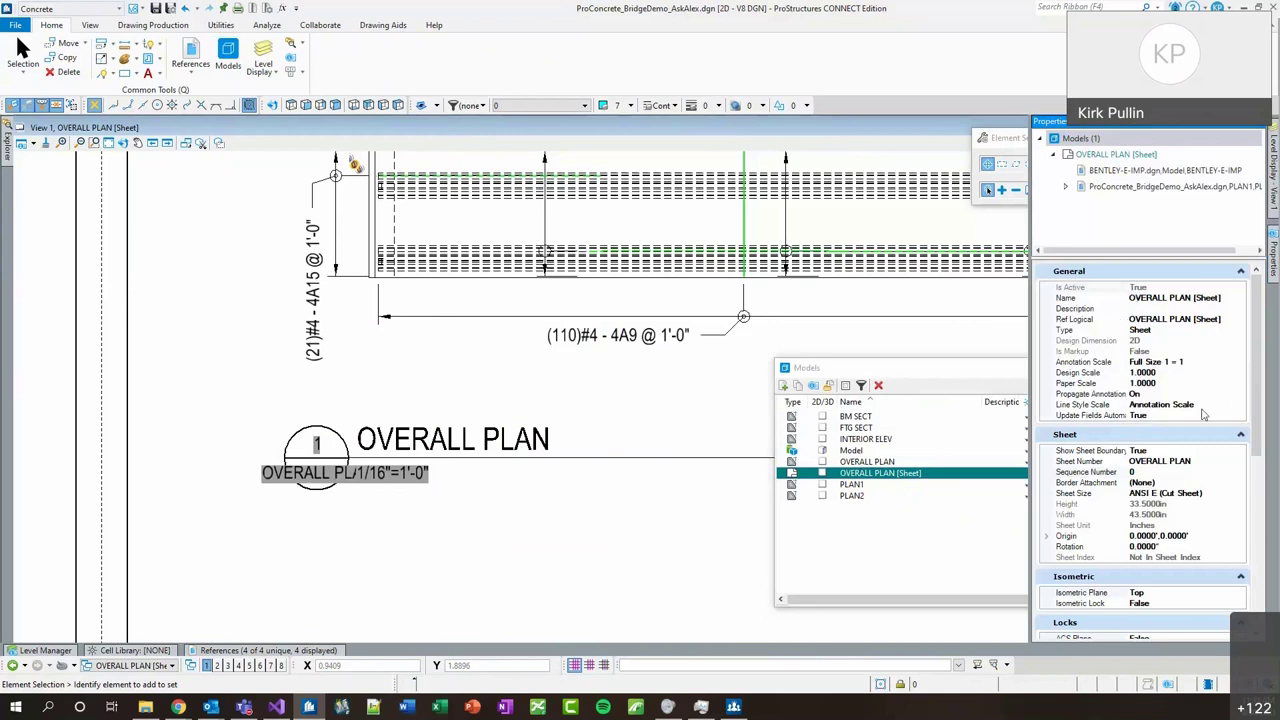
{"action": "left_click", "coordinate": [1200, 406]}
{"action": "left_click", "coordinate": [1203, 299]}
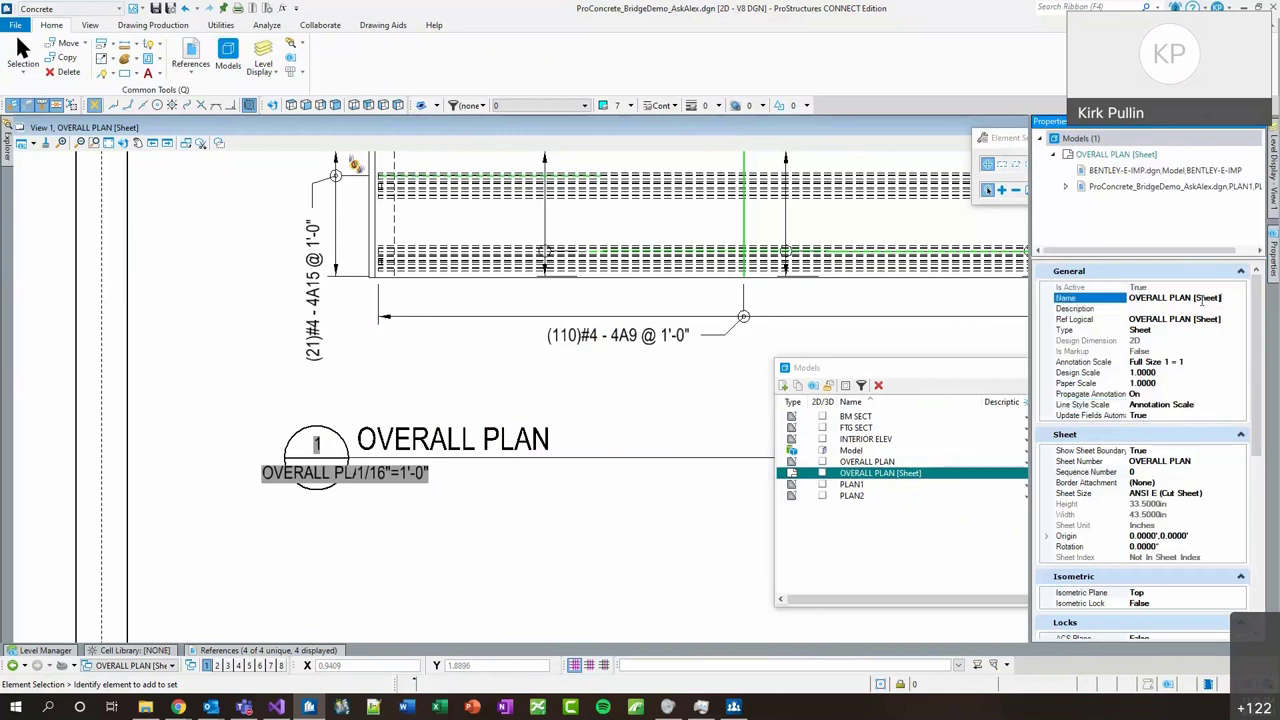
{"action": "triple_click", "coordinate": [1205, 299]}
{"action": "type", "text": "S"}
{"action": "key", "text": "Tab"}
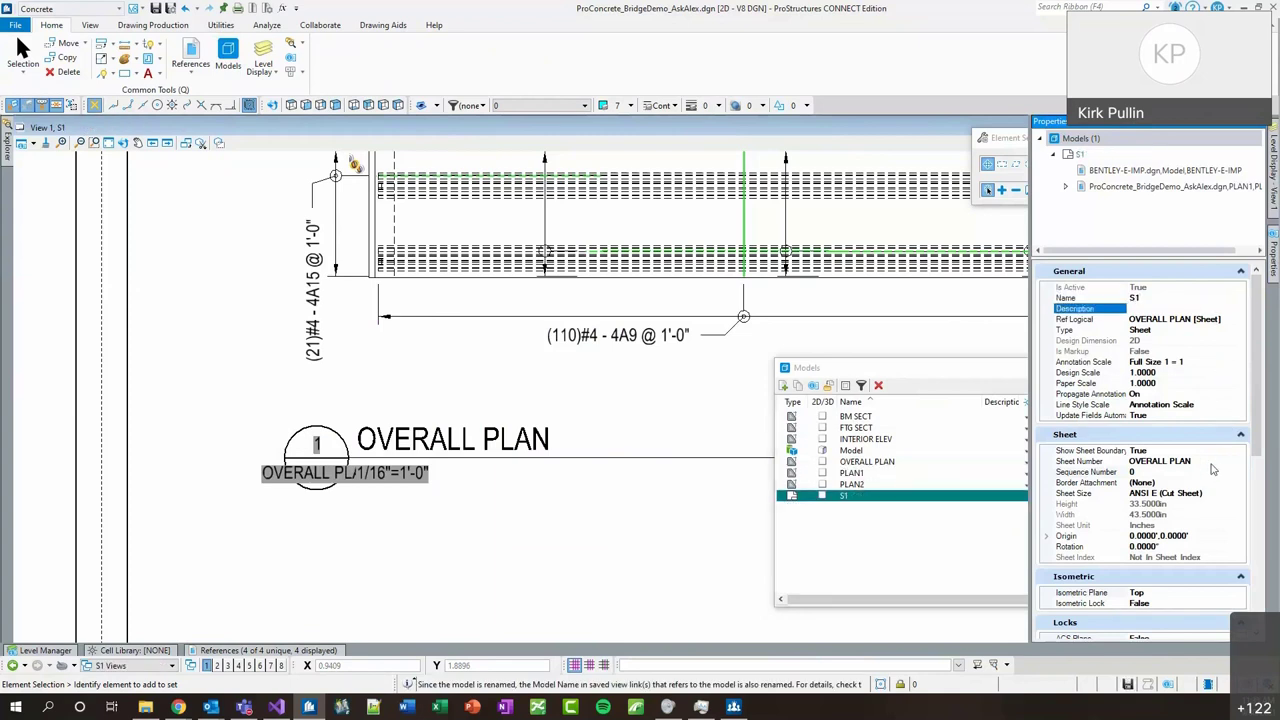
Set the sheet number of the sheet model to S1.
{"action": "left_click", "coordinate": [1211, 462]}
{"action": "left_click_drag", "start_coordinate": [1212, 463], "coordinate": [1118, 463]}
{"action": "type", "text": "S1"}
{"action": "key", "text": "Tab"}
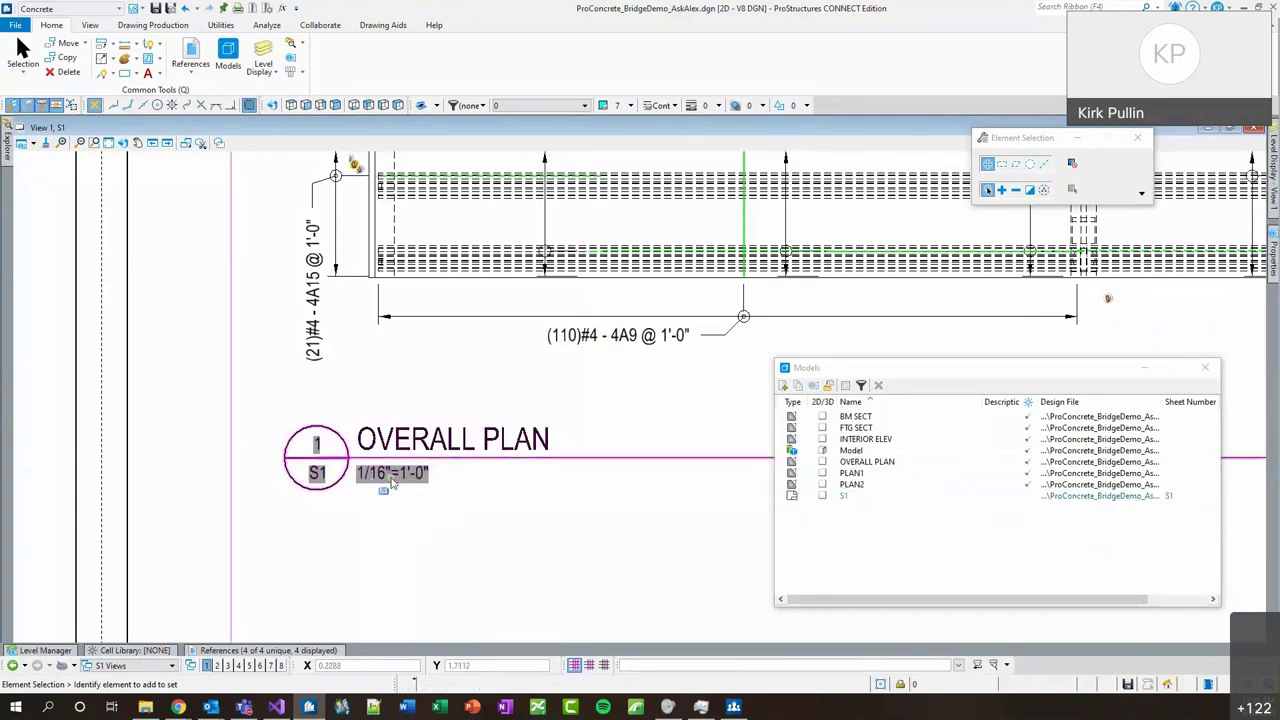
Close the models list and examine the detail scale options available for the PLAN1 drawing boundary.
{"action": "scroll", "coordinate": [356, 442], "scroll_direction": "down", "scroll_amount": 3}
{"action": "left_click", "coordinate": [1061, 387]}
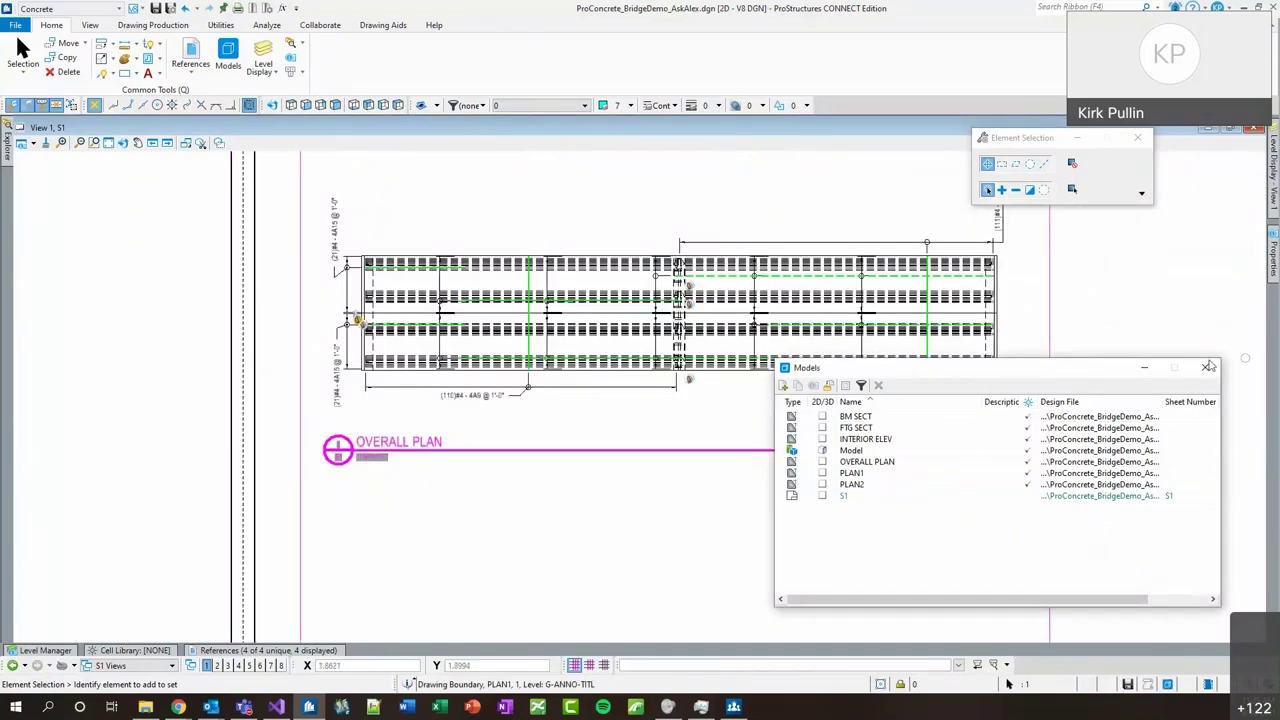
{"action": "left_click", "coordinate": [1208, 367]}
{"action": "mouse_move", "coordinate": [1268, 262]}
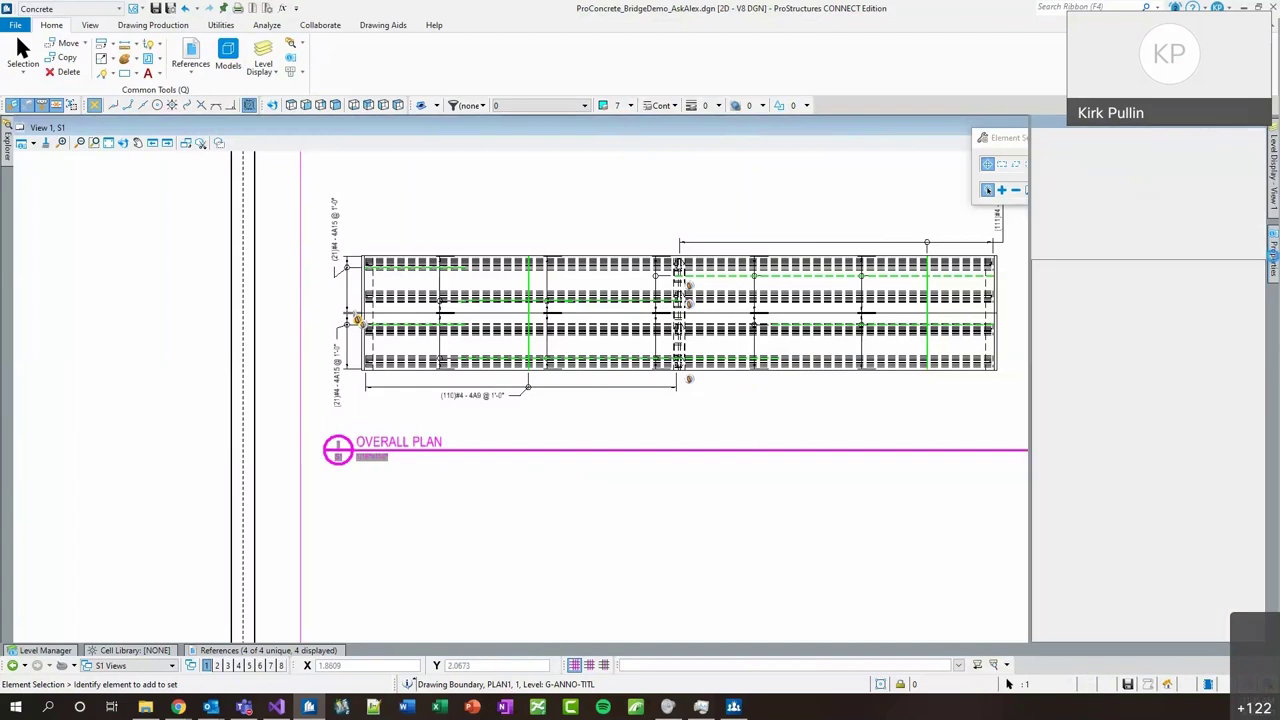
{"action": "left_click", "coordinate": [1178, 330]}
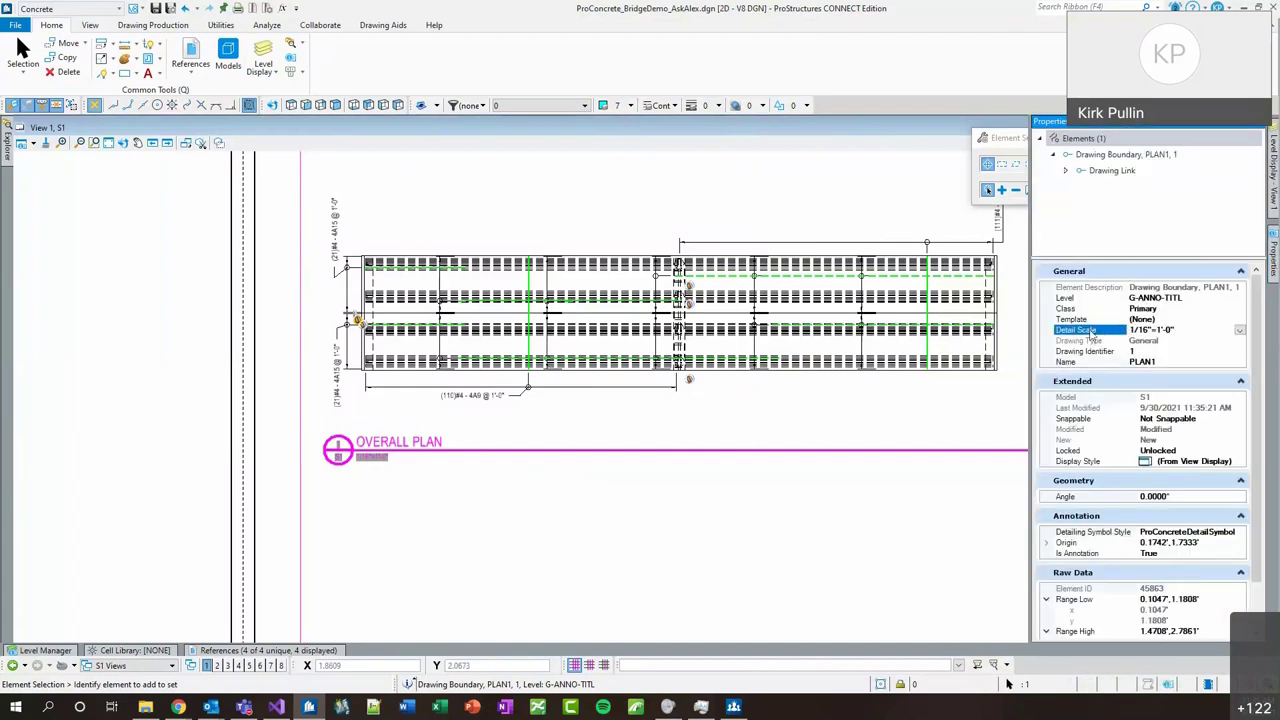
{"action": "left_click", "coordinate": [1239, 330]}
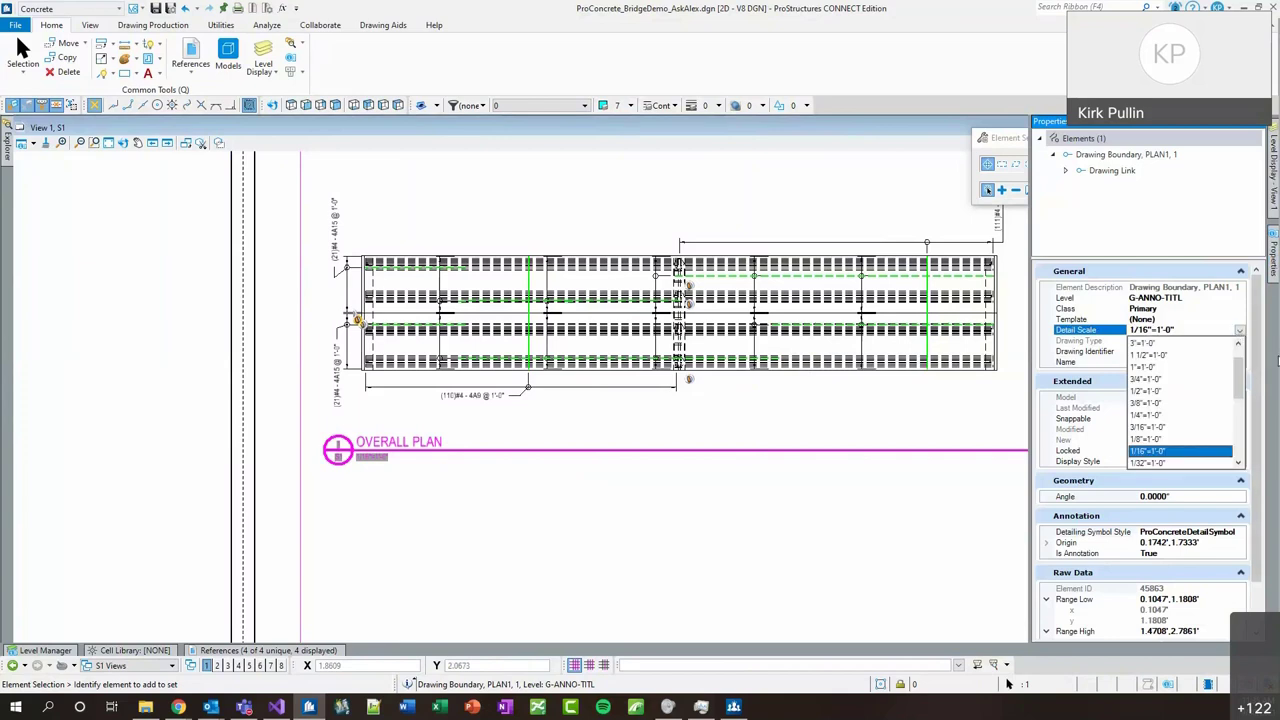
{"action": "left_click_drag", "start_coordinate": [1239, 390], "coordinate": [1266, 333]}
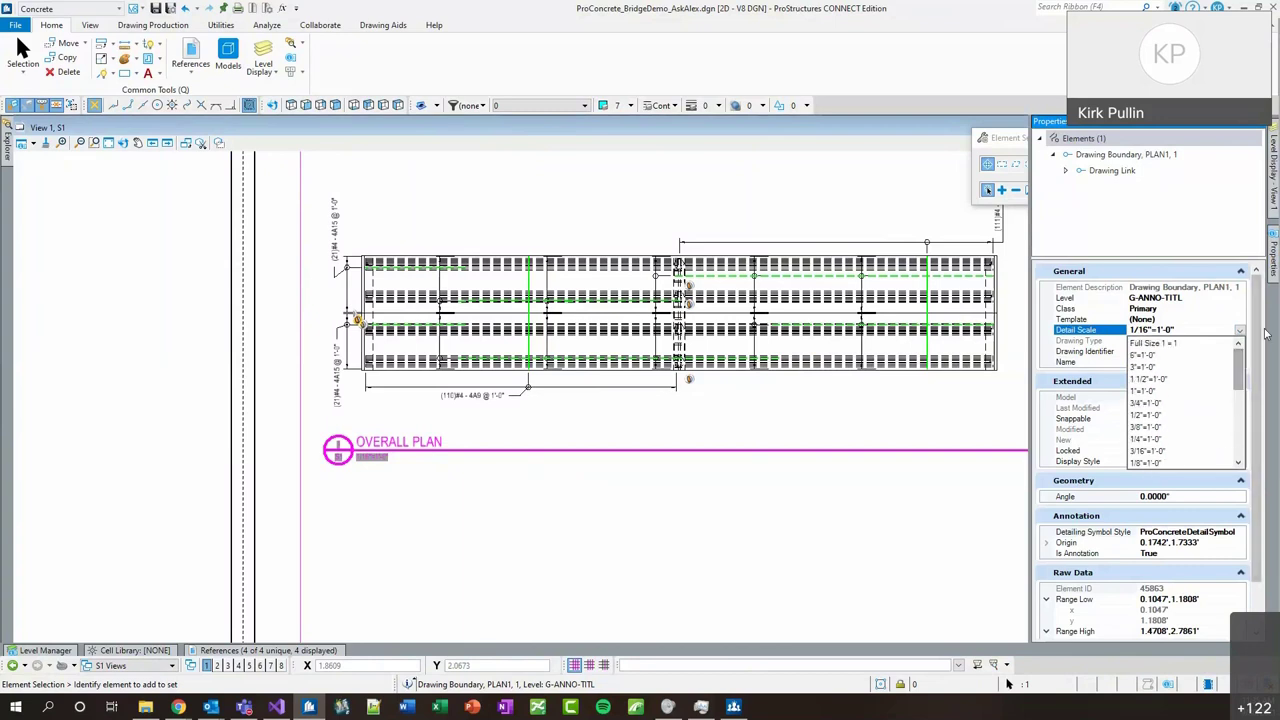
{"action": "left_click", "coordinate": [1266, 333]}
{"action": "scroll", "coordinate": [580, 338], "scroll_direction": "down", "scroll_amount": 3}
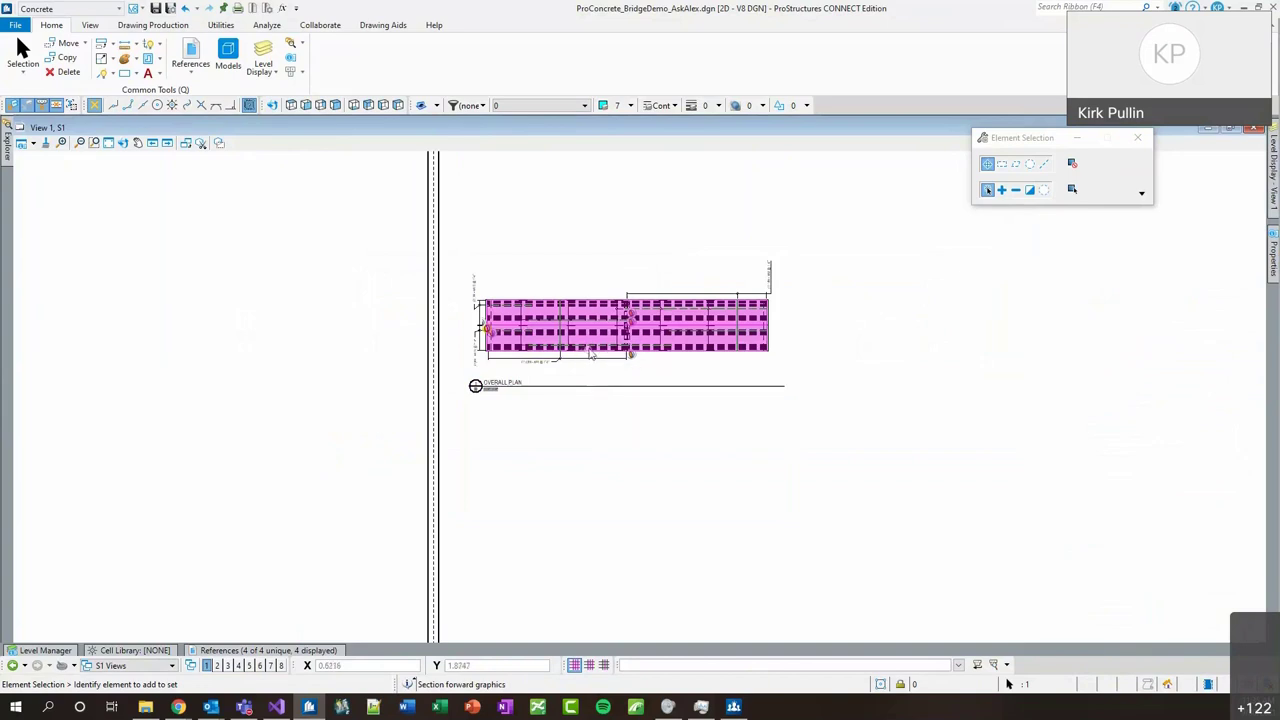
{"action": "scroll", "coordinate": [483, 410], "scroll_direction": "up", "scroll_amount": 4}
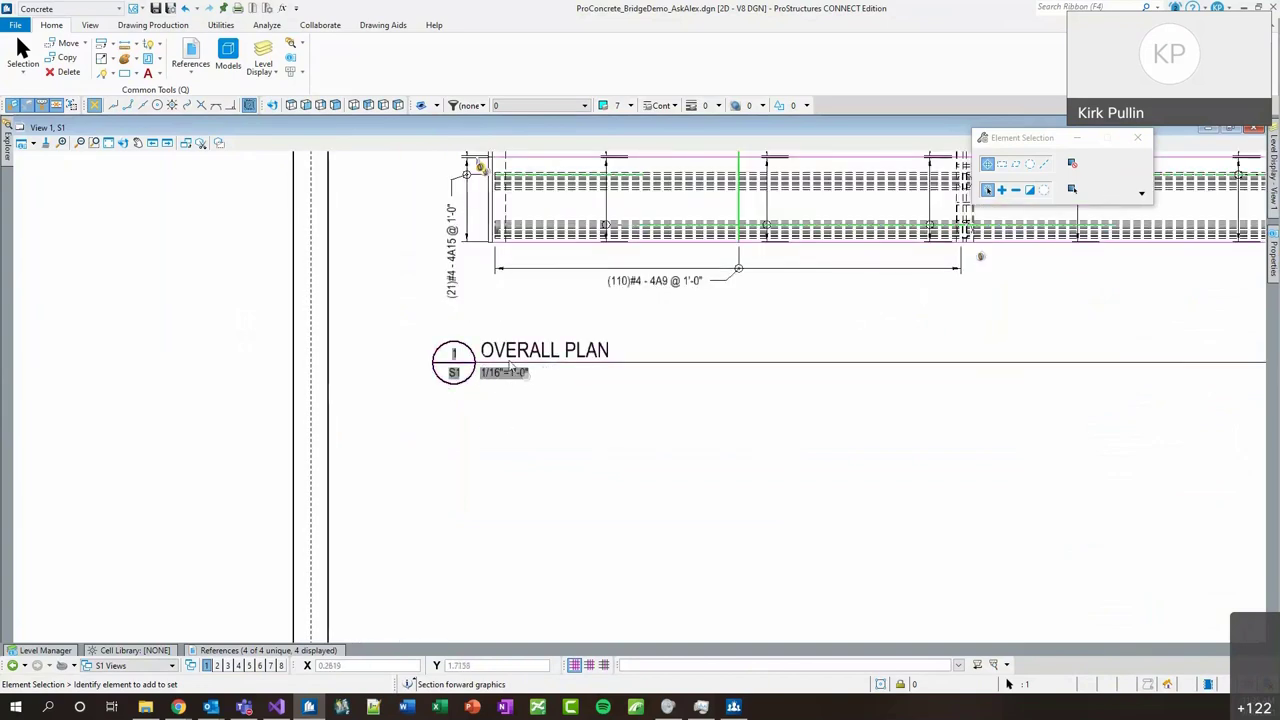
Move the PLAN1 drawing reference up toward the sheet border's upper edge, using Move Reference.
{"action": "scroll", "coordinate": [510, 368], "scroll_direction": "down", "scroll_amount": 2}
{"action": "scroll", "coordinate": [512, 449], "scroll_direction": "down", "scroll_amount": 3}
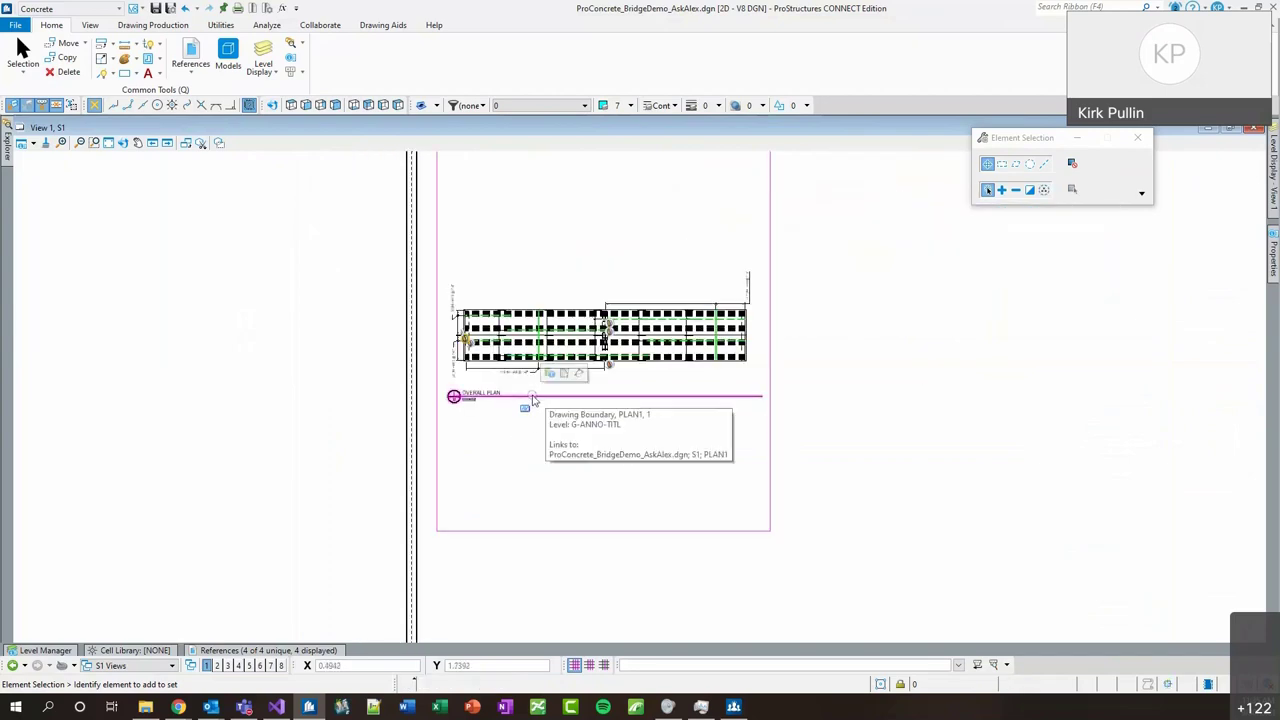
{"action": "scroll", "coordinate": [533, 400], "scroll_direction": "down", "scroll_amount": 2}
{"action": "right_click", "coordinate": [578, 383]}
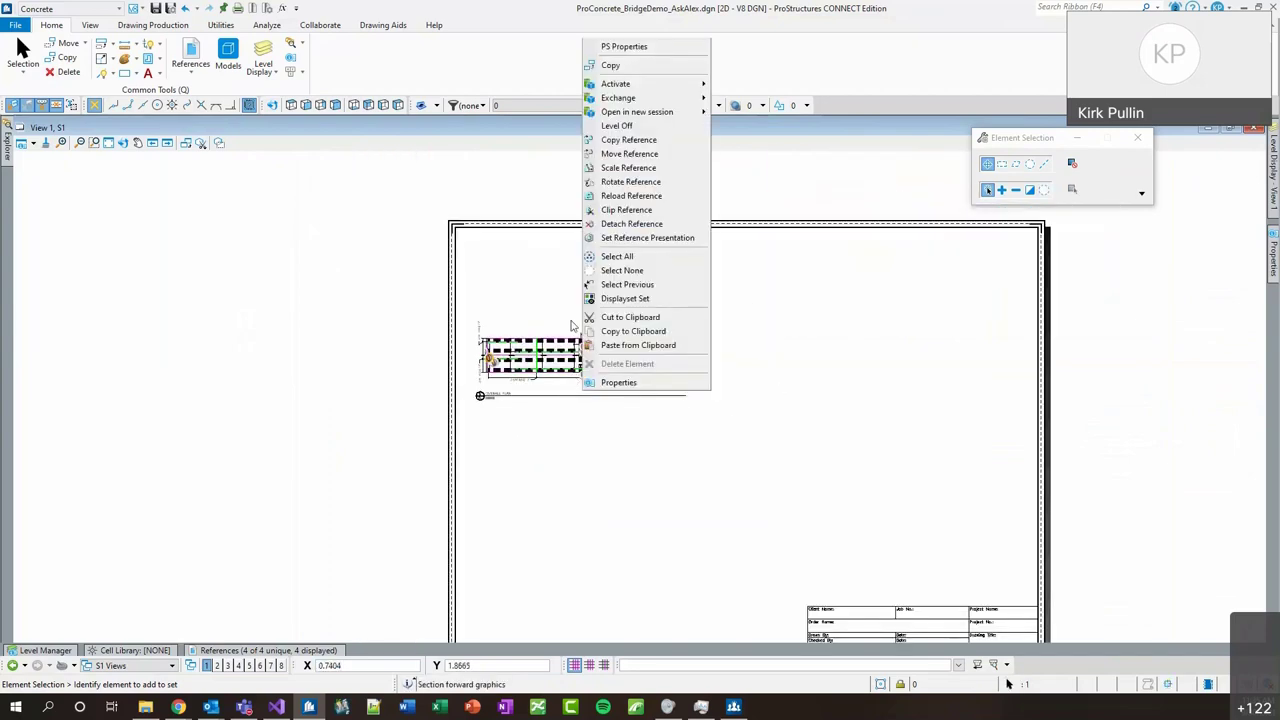
{"action": "left_click", "coordinate": [629, 154]}
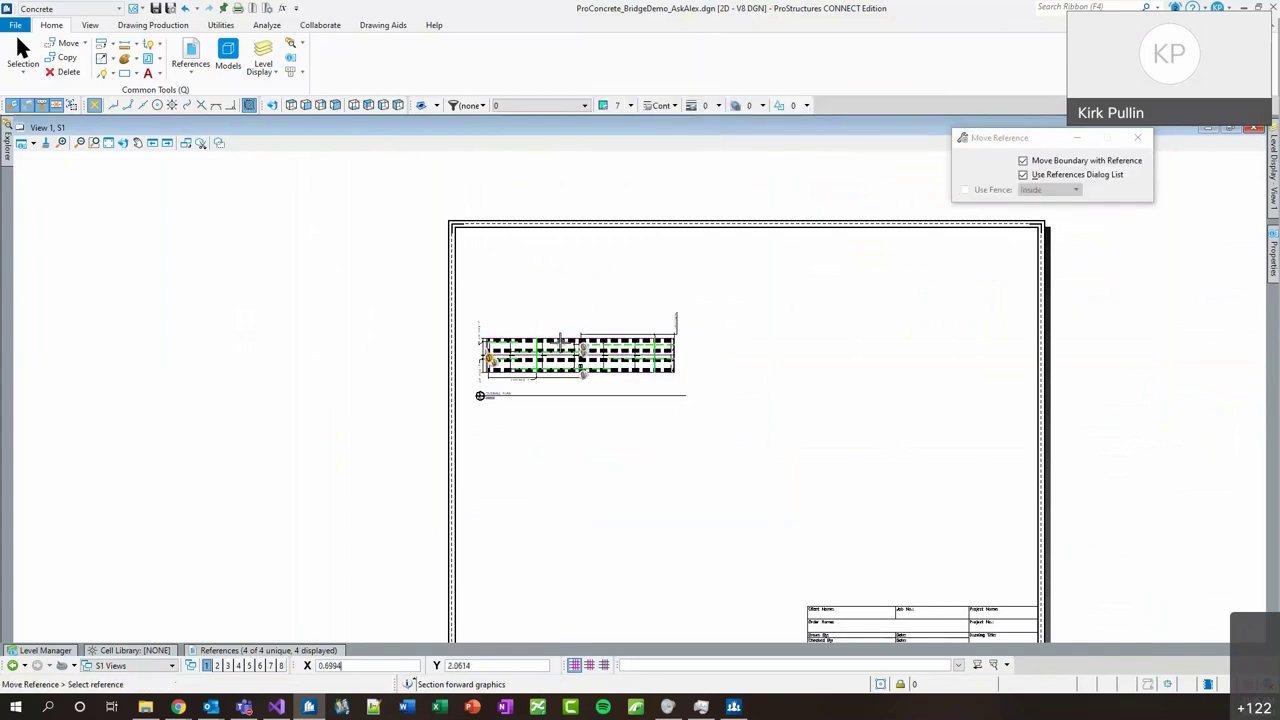
{"action": "left_click", "coordinate": [560, 340]}
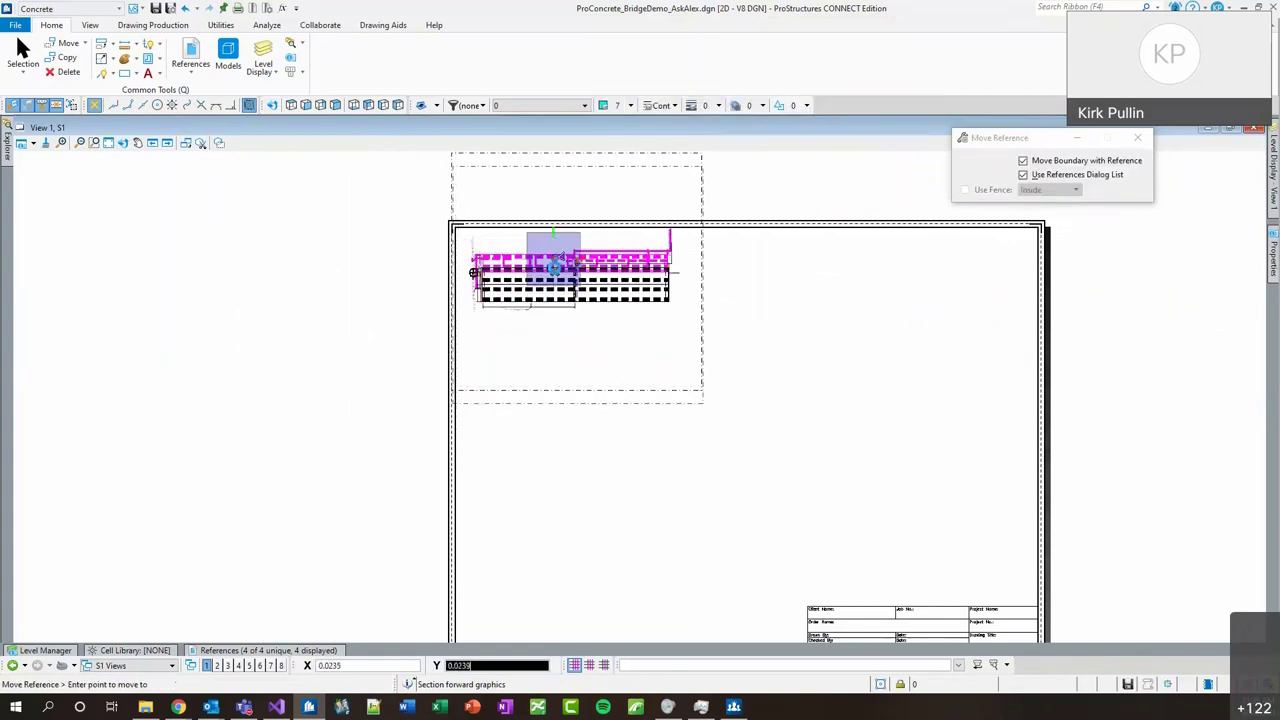
{"action": "left_click", "coordinate": [557, 276]}
{"action": "right_click", "coordinate": [906, 386]}
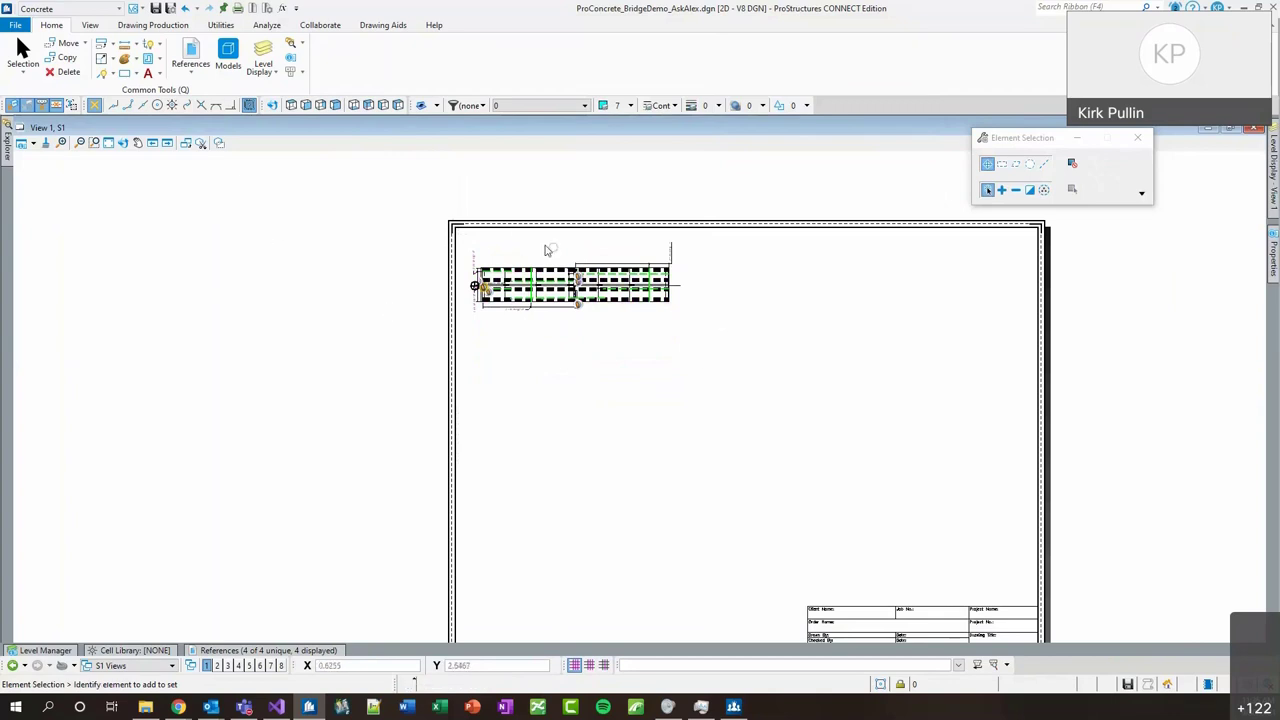
Attach the INTERIOR ELEV model as a reference on sheet S1, placing its center over the sheet.
{"action": "left_click", "coordinate": [8, 150]}
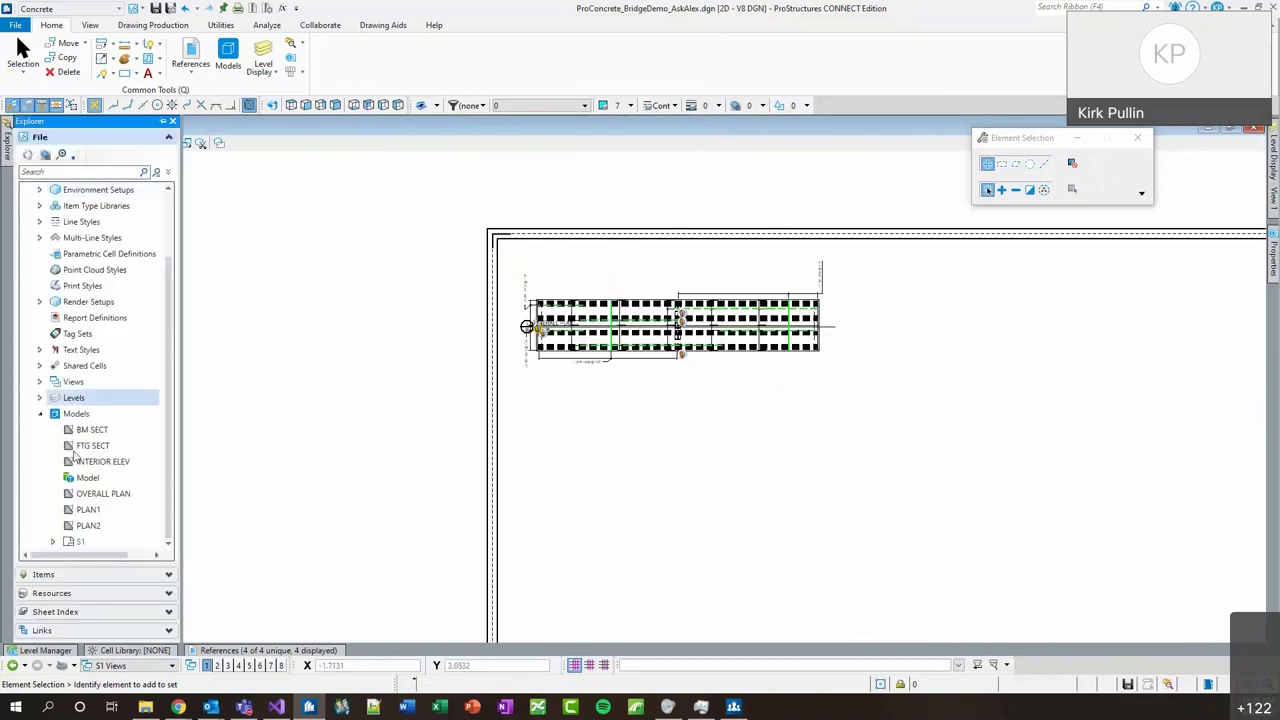
{"action": "left_click_drag", "start_coordinate": [100, 461], "coordinate": [698, 430]}
{"action": "left_click", "coordinate": [449, 340]}
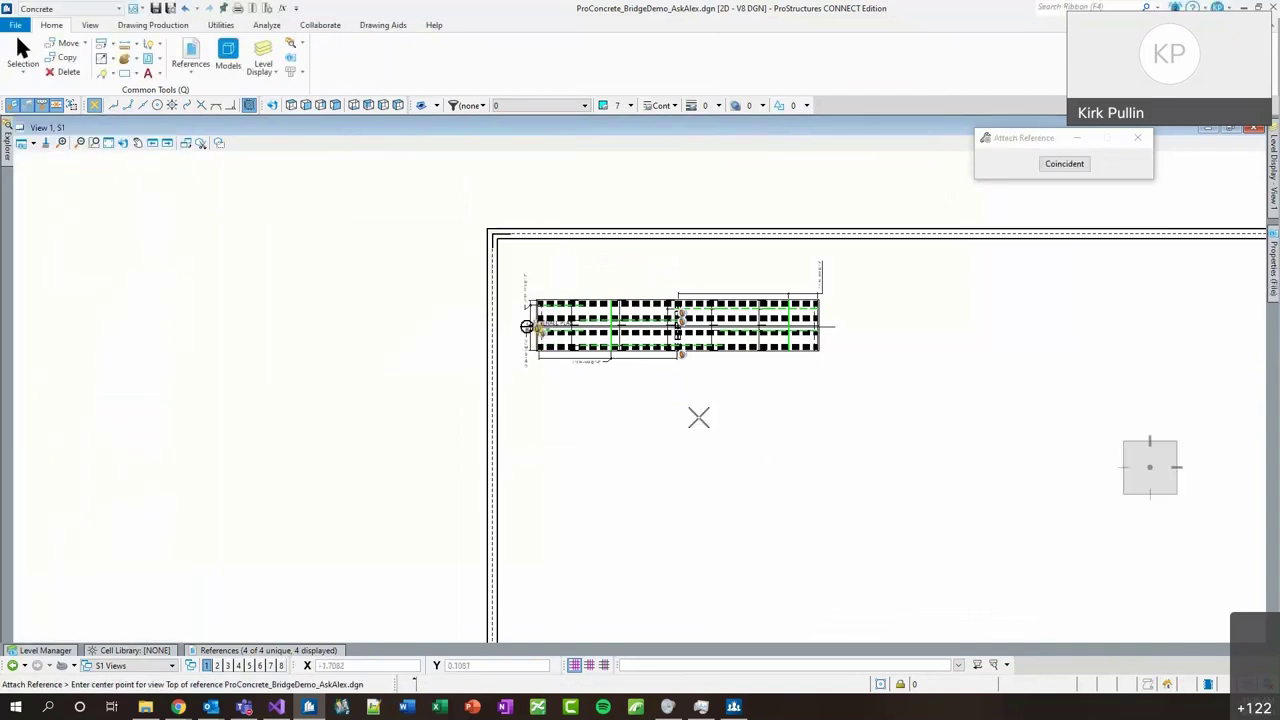
{"action": "scroll", "coordinate": [660, 380], "scroll_direction": "down", "scroll_amount": 2}
{"action": "scroll", "coordinate": [732, 358], "scroll_direction": "down", "scroll_amount": 2}
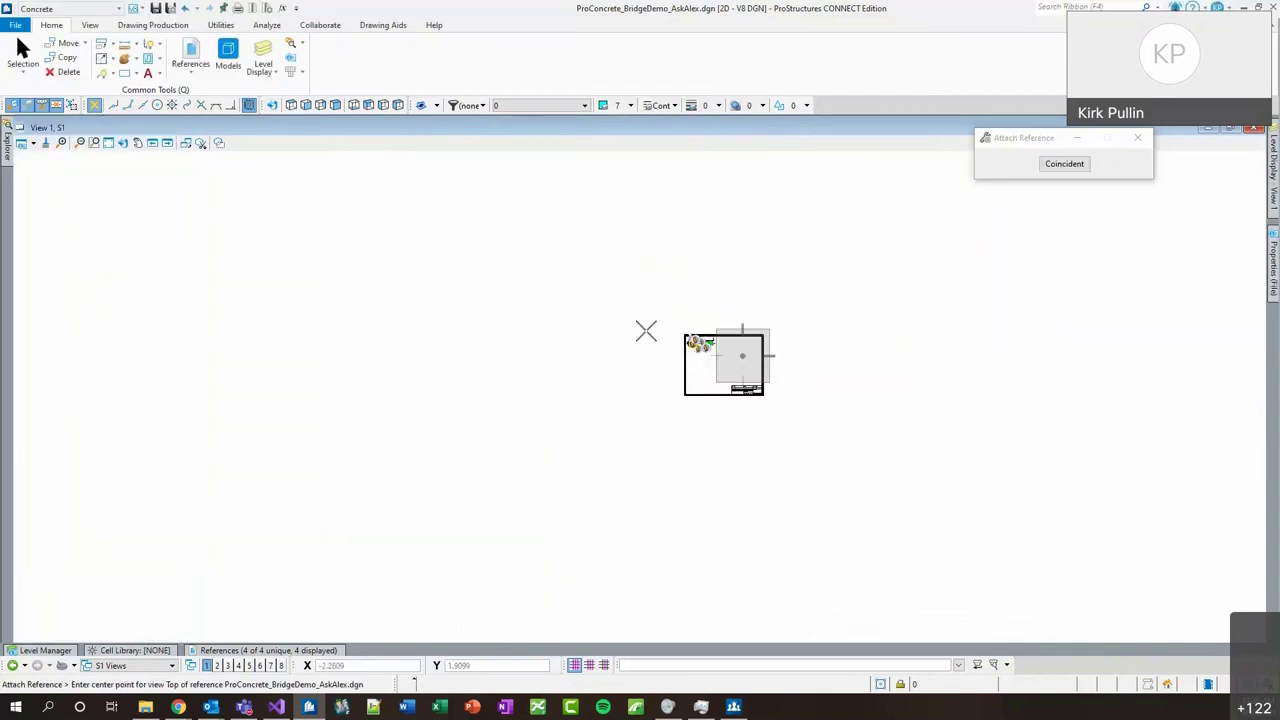
{"action": "scroll", "coordinate": [680, 360], "scroll_direction": "down", "scroll_amount": 3}
{"action": "scroll", "coordinate": [662, 360], "scroll_direction": "up", "scroll_amount": 3}
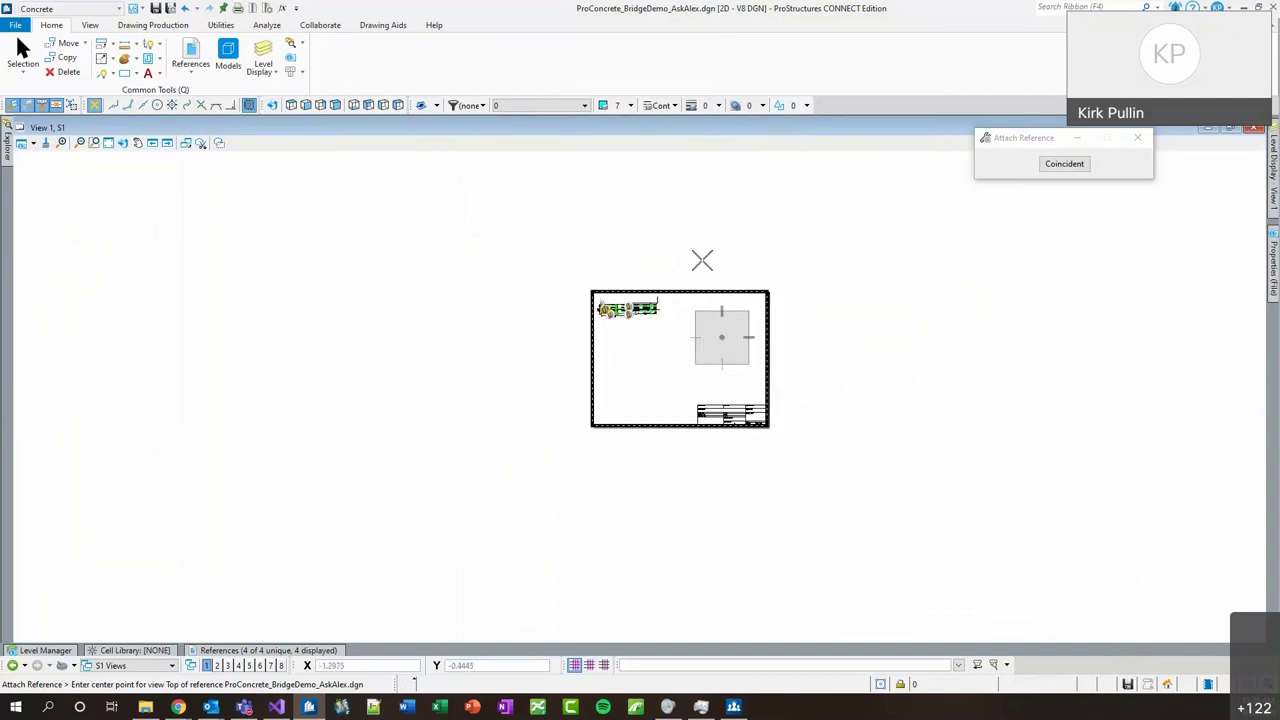
{"action": "left_click", "coordinate": [721, 337]}
{"action": "scroll", "coordinate": [614, 200], "scroll_direction": "up", "scroll_amount": 2}
{"action": "scroll", "coordinate": [614, 200], "scroll_direction": "up", "scroll_amount": 2}
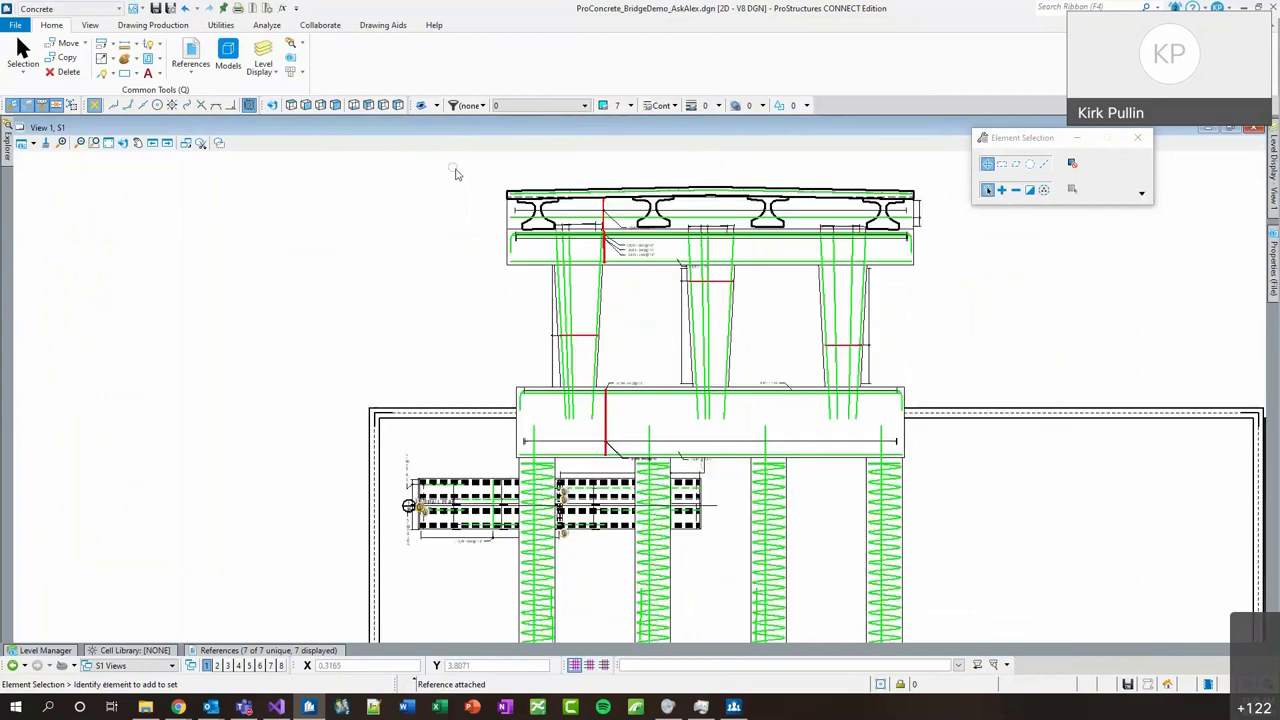
Move the interior elevation reference down so its deck sits inside the sheet just below the overall plan.
{"action": "scroll", "coordinate": [490, 190], "scroll_direction": "down", "scroll_amount": 3}
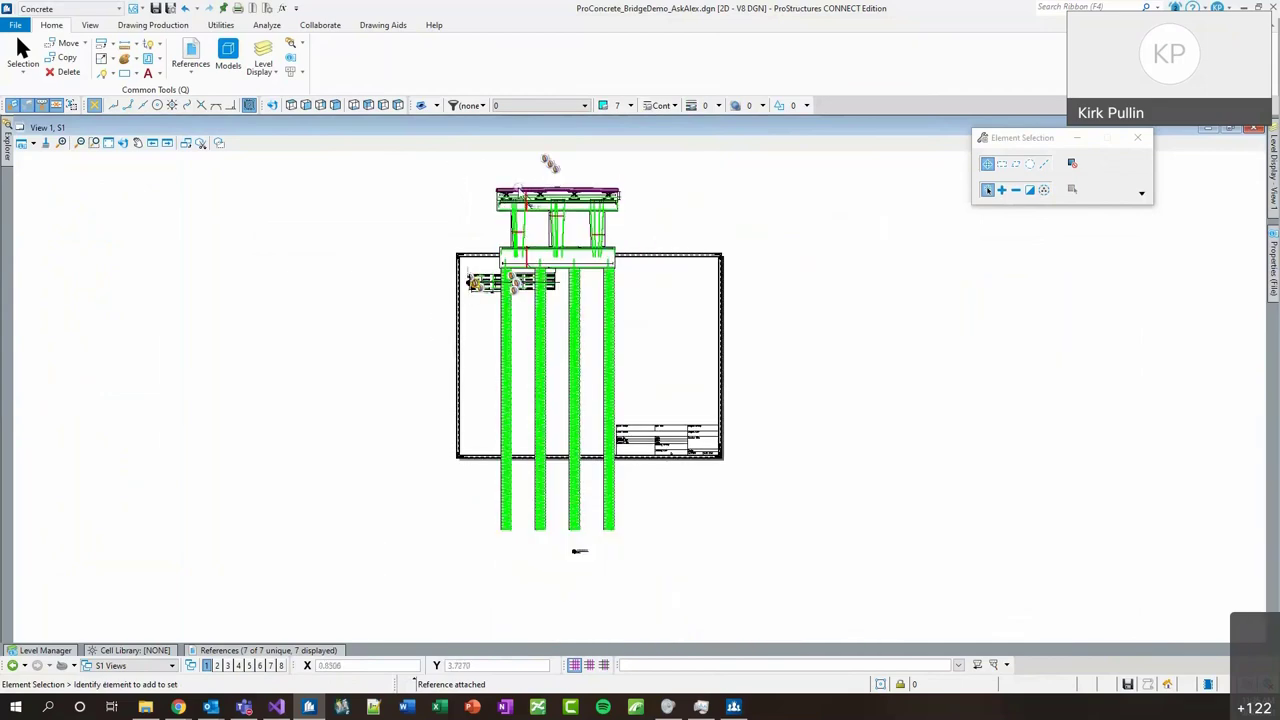
{"action": "right_click", "coordinate": [534, 192]}
{"action": "left_click", "coordinate": [586, 310]}
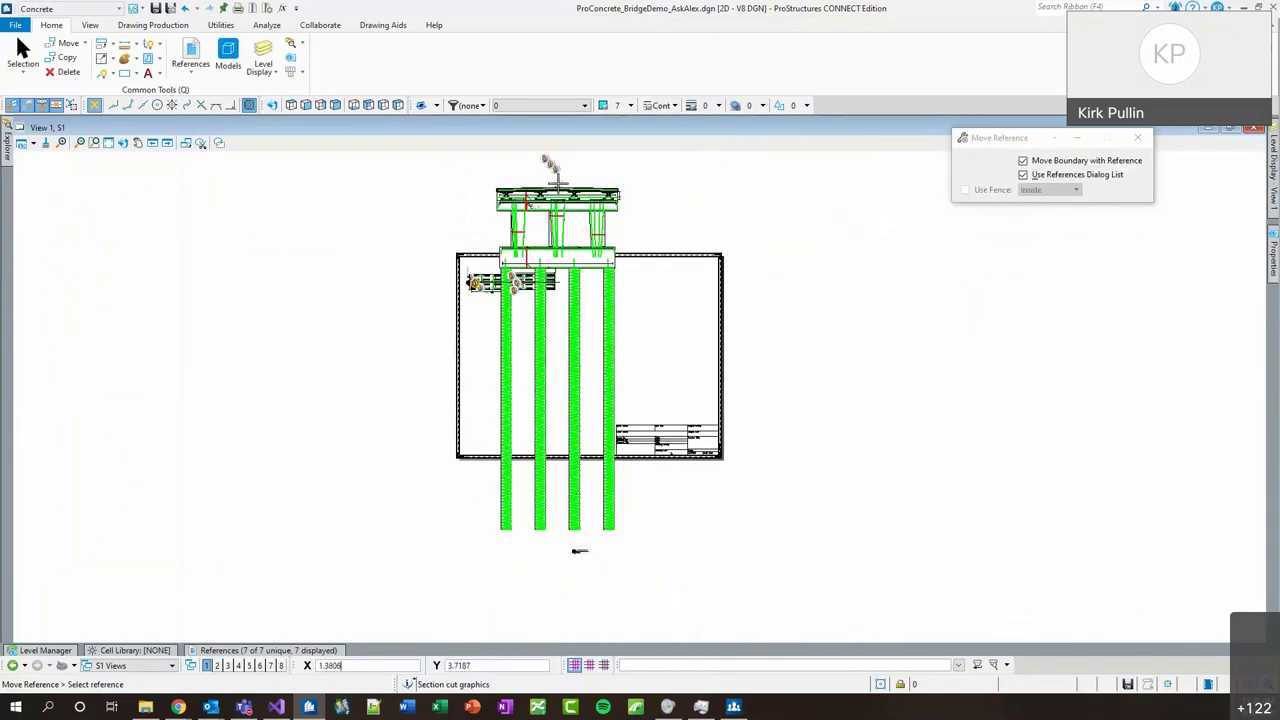
{"action": "left_click", "coordinate": [545, 165]}
{"action": "scroll", "coordinate": [537, 313], "scroll_direction": "up", "scroll_amount": 2}
{"action": "scroll", "coordinate": [537, 313], "scroll_direction": "up", "scroll_amount": 2}
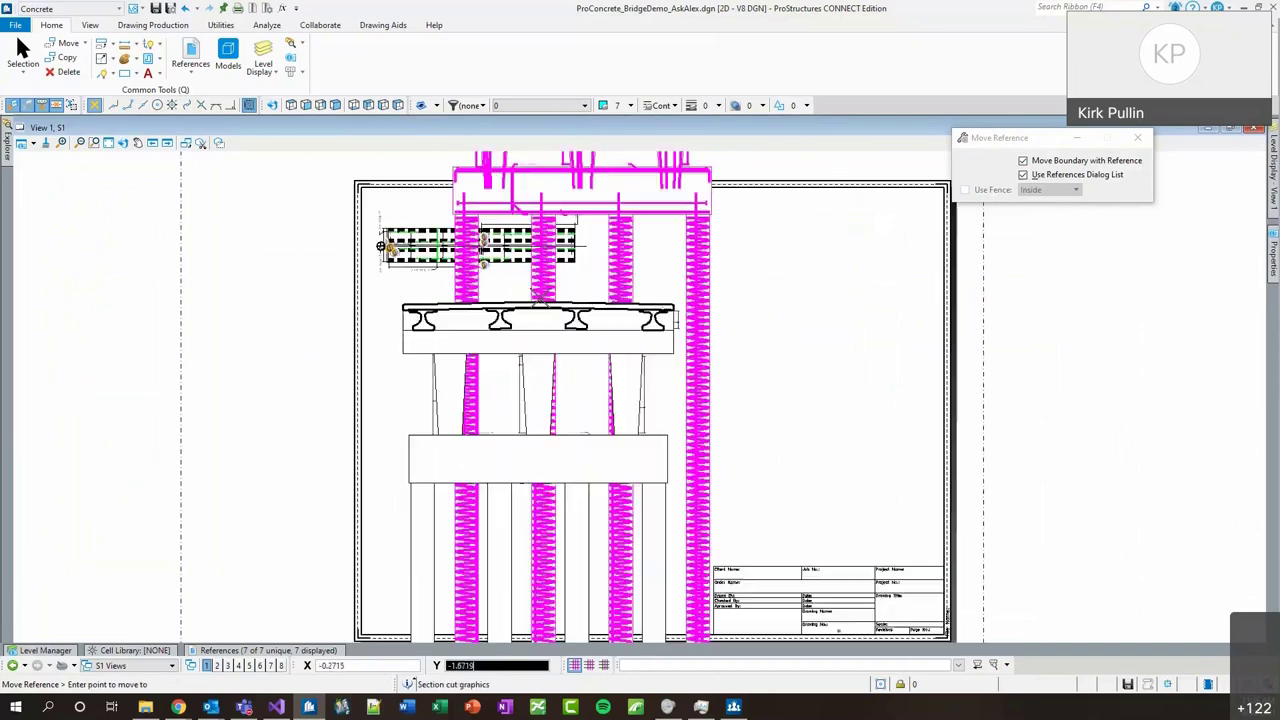
{"action": "left_click", "coordinate": [523, 286]}
Examine how the elevation's piles fit relative to the sheet border and leave the Move Reference command.
{"action": "scroll", "coordinate": [492, 200], "scroll_direction": "down", "scroll_amount": 2}
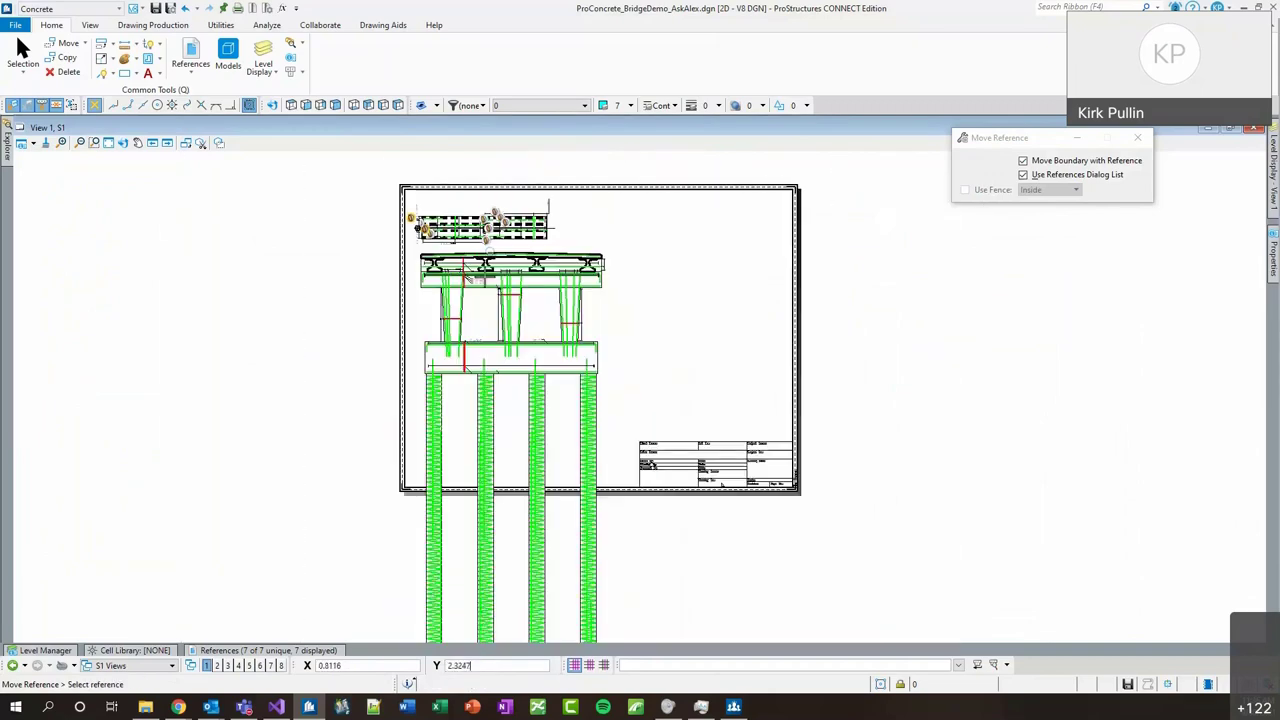
{"action": "scroll", "coordinate": [500, 318], "scroll_direction": "down", "scroll_amount": 2}
{"action": "scroll", "coordinate": [505, 350], "scroll_direction": "up", "scroll_amount": 2}
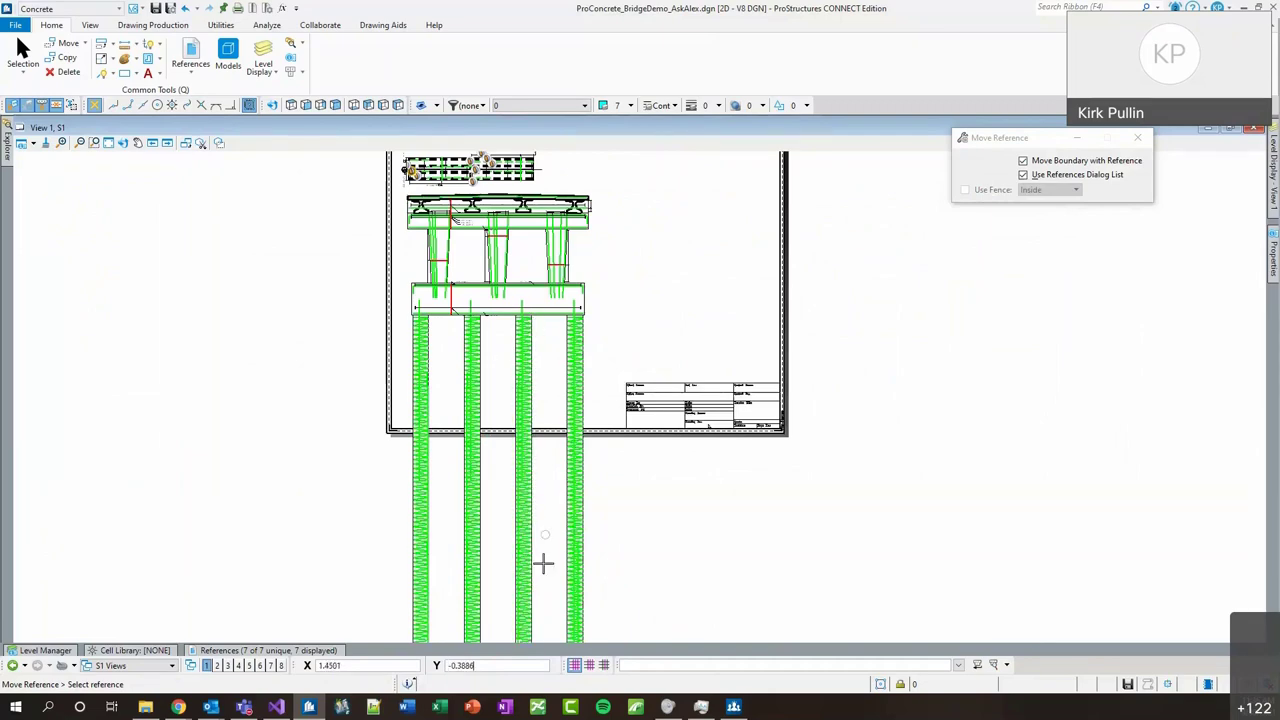
{"action": "scroll", "coordinate": [529, 467], "scroll_direction": "down", "scroll_amount": 2}
{"action": "scroll", "coordinate": [520, 590], "scroll_direction": "up", "scroll_amount": 2}
{"action": "scroll", "coordinate": [512, 530], "scroll_direction": "down", "scroll_amount": 2}
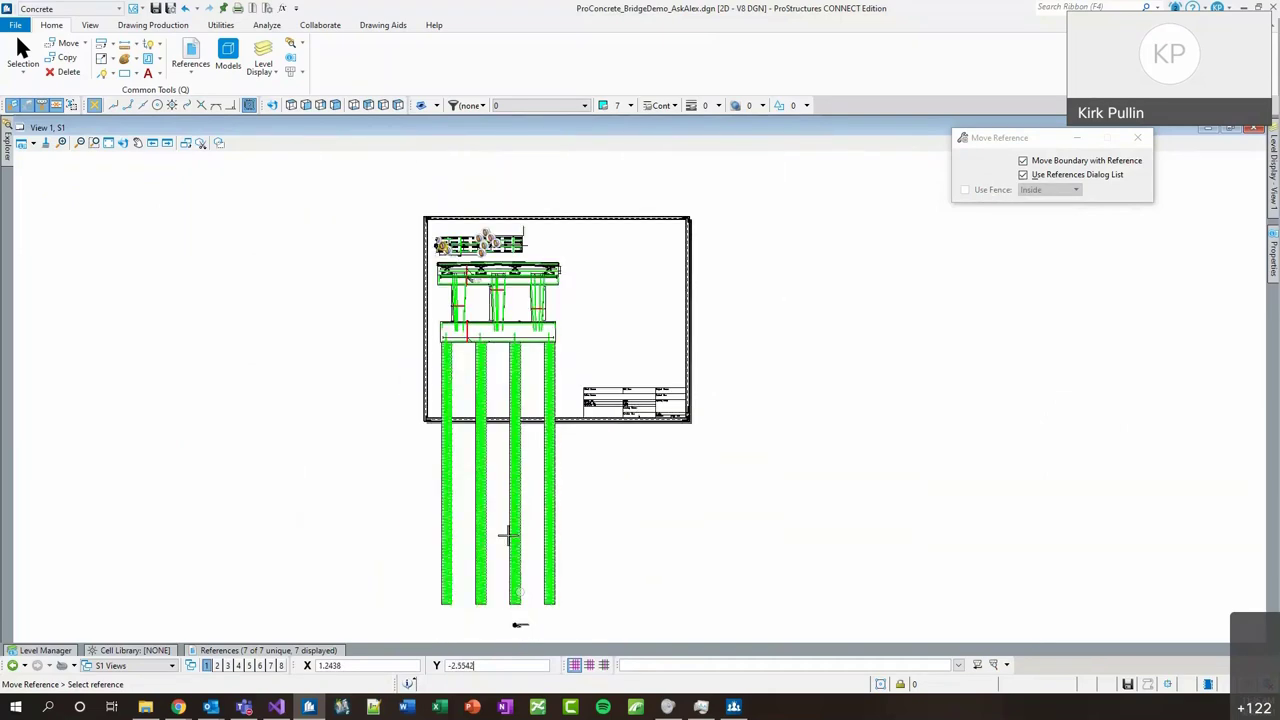
{"action": "scroll", "coordinate": [490, 360], "scroll_direction": "up", "scroll_amount": 2}
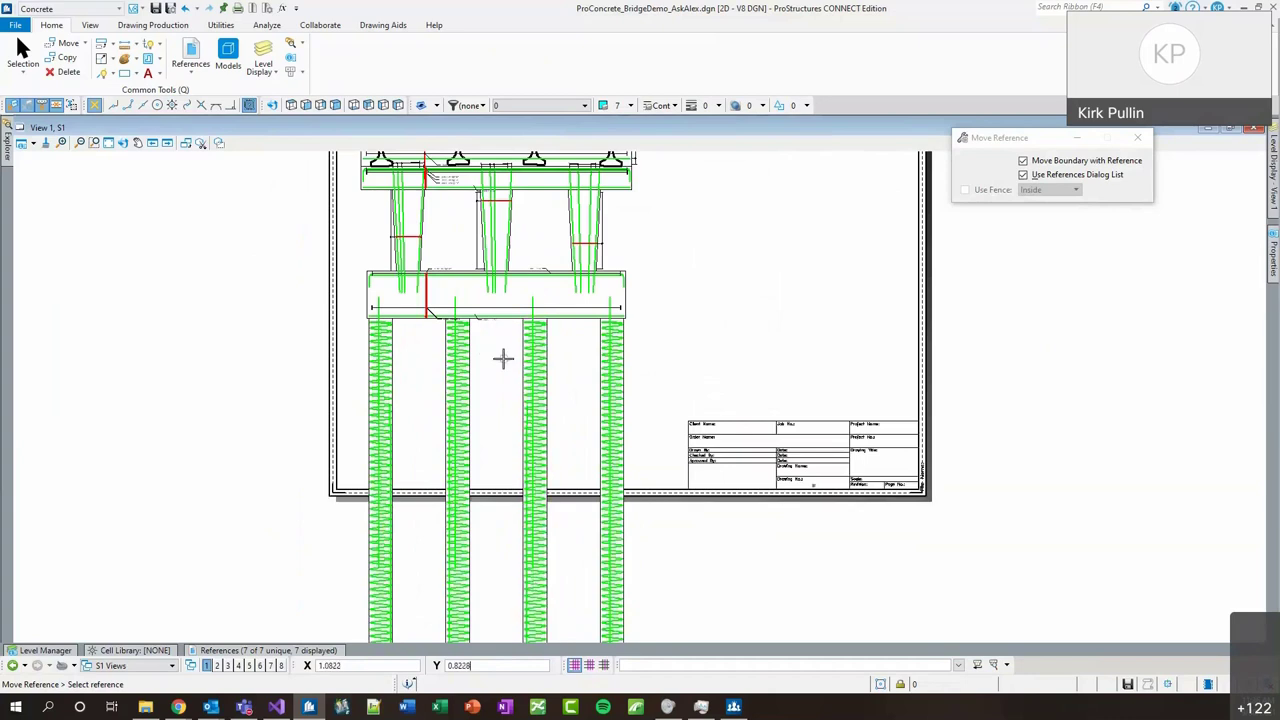
{"action": "scroll", "coordinate": [504, 366], "scroll_direction": "down", "scroll_amount": 2}
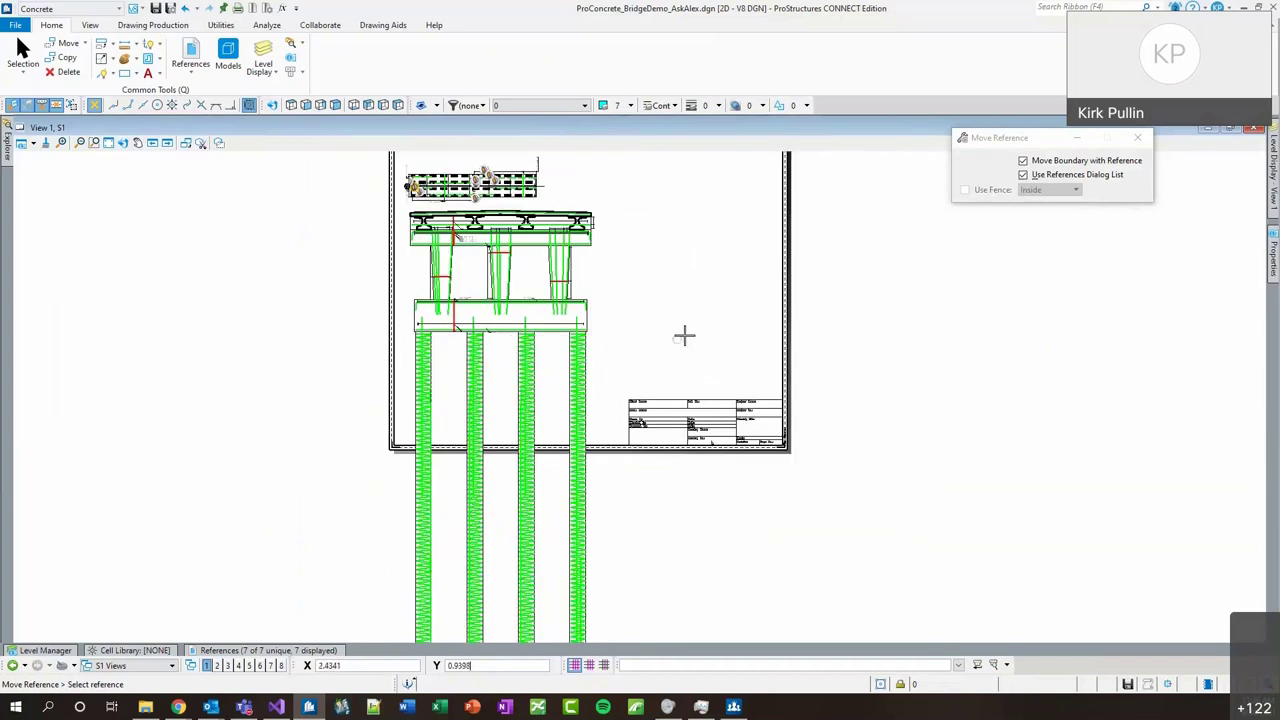
{"action": "left_click", "coordinate": [23, 50]}
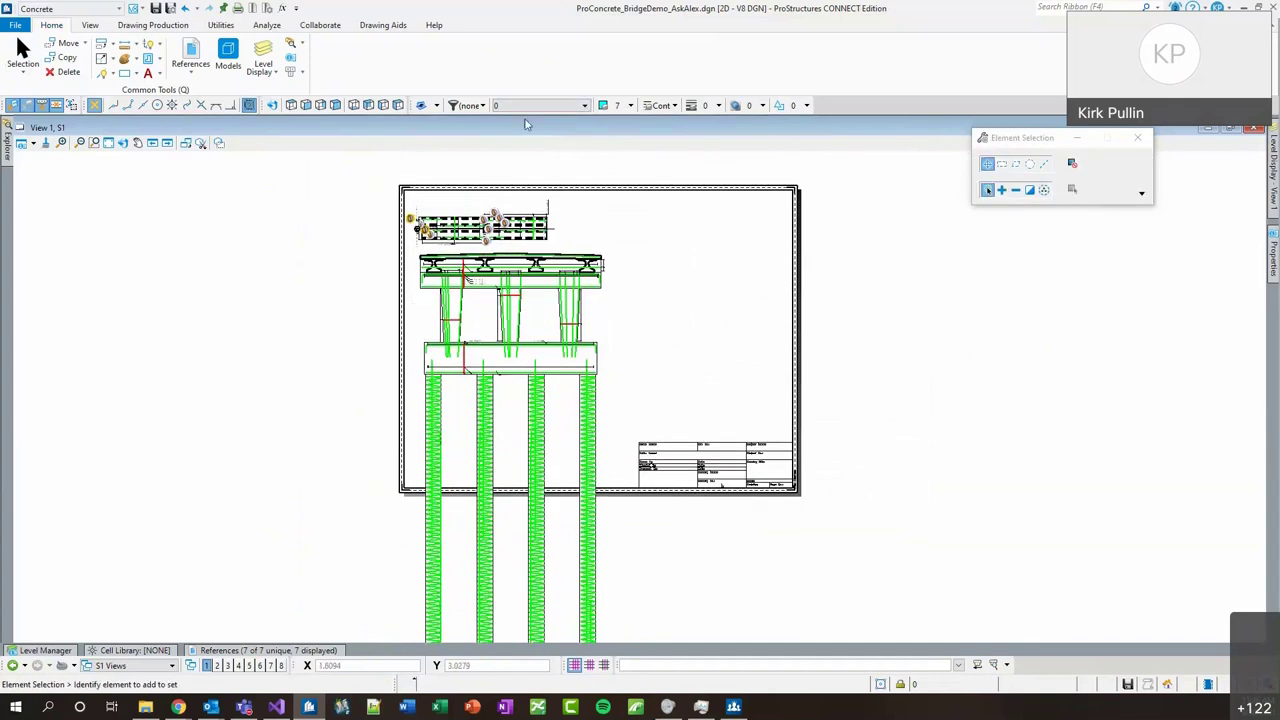
Draw a closed rectangle on the ClipShape level around the interior elevation, from above the deck to just below the footing.
{"action": "left_click", "coordinate": [520, 107]}
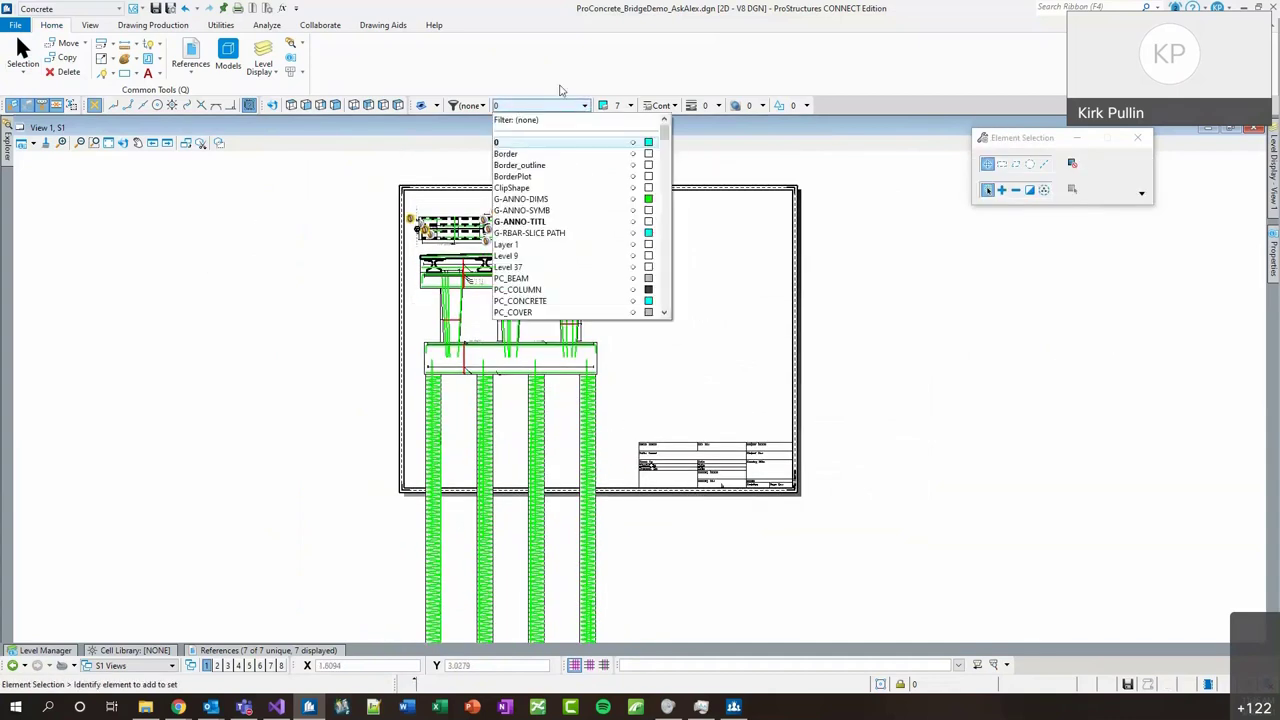
{"action": "left_click", "coordinate": [512, 188]}
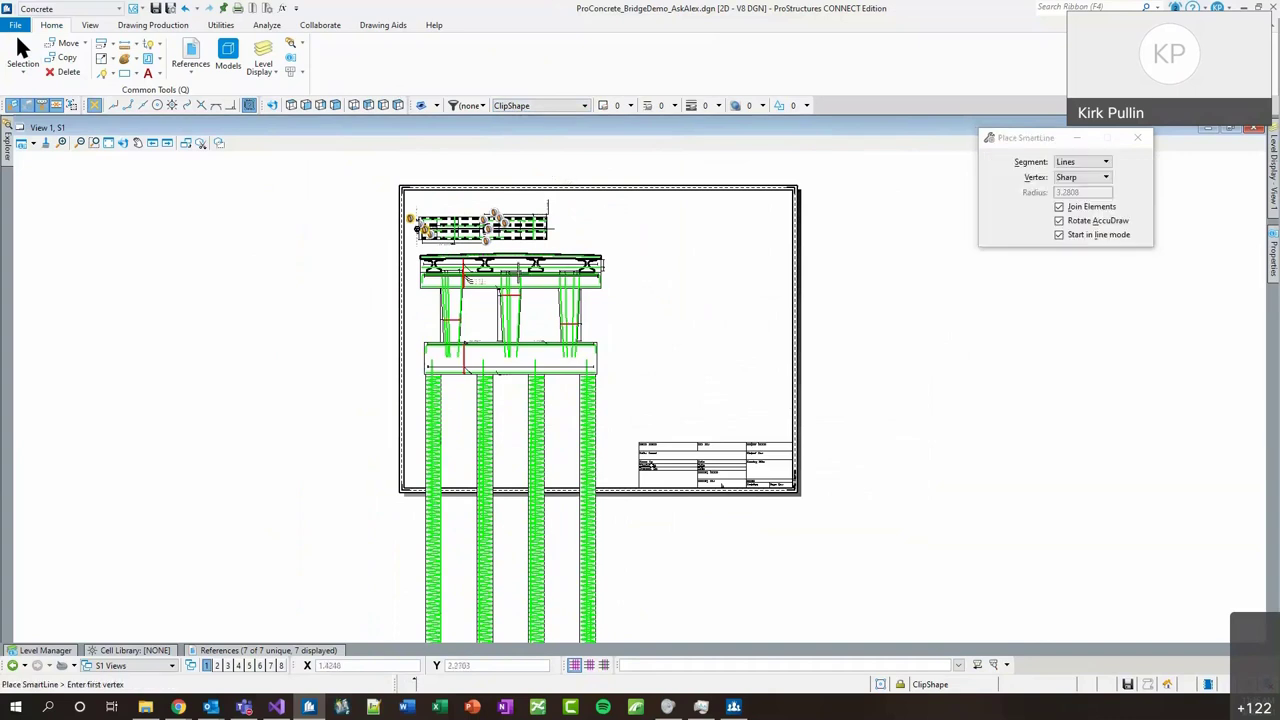
{"action": "key", "text": "q"}
{"action": "key", "text": "1"}
{"action": "scroll", "coordinate": [414, 257], "scroll_direction": "up", "scroll_amount": 4}
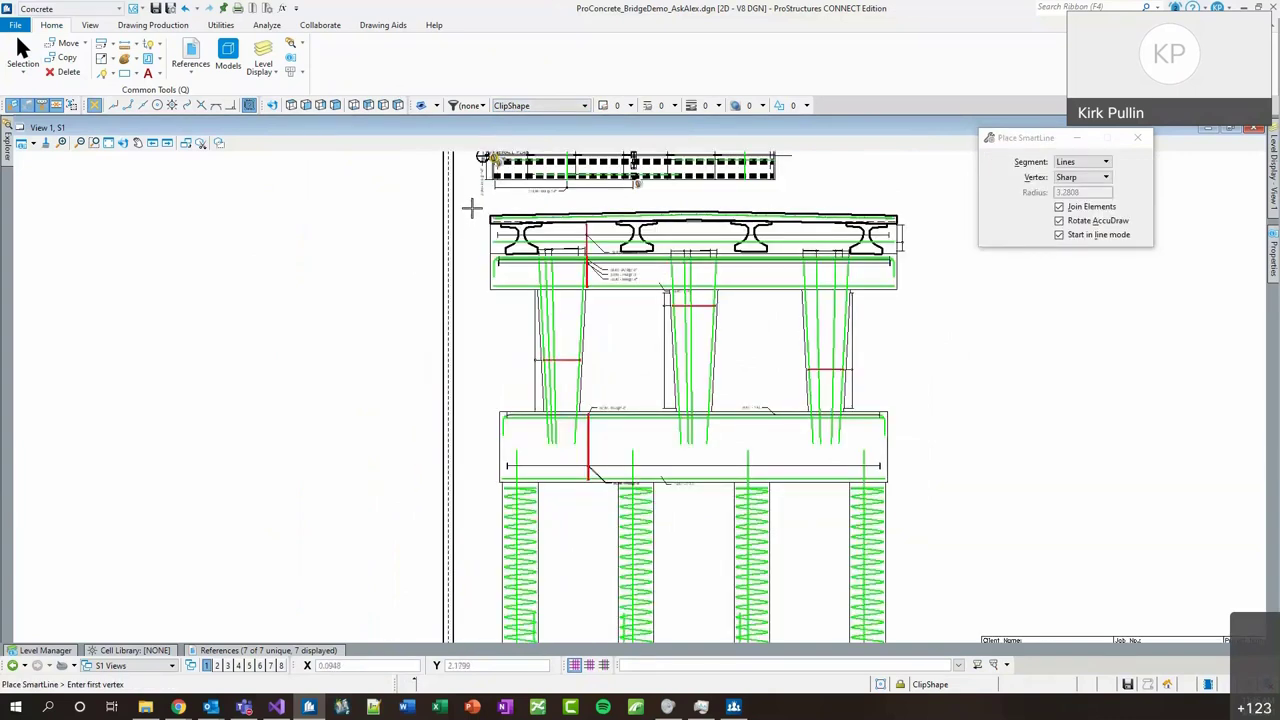
{"action": "left_click", "coordinate": [471, 206]}
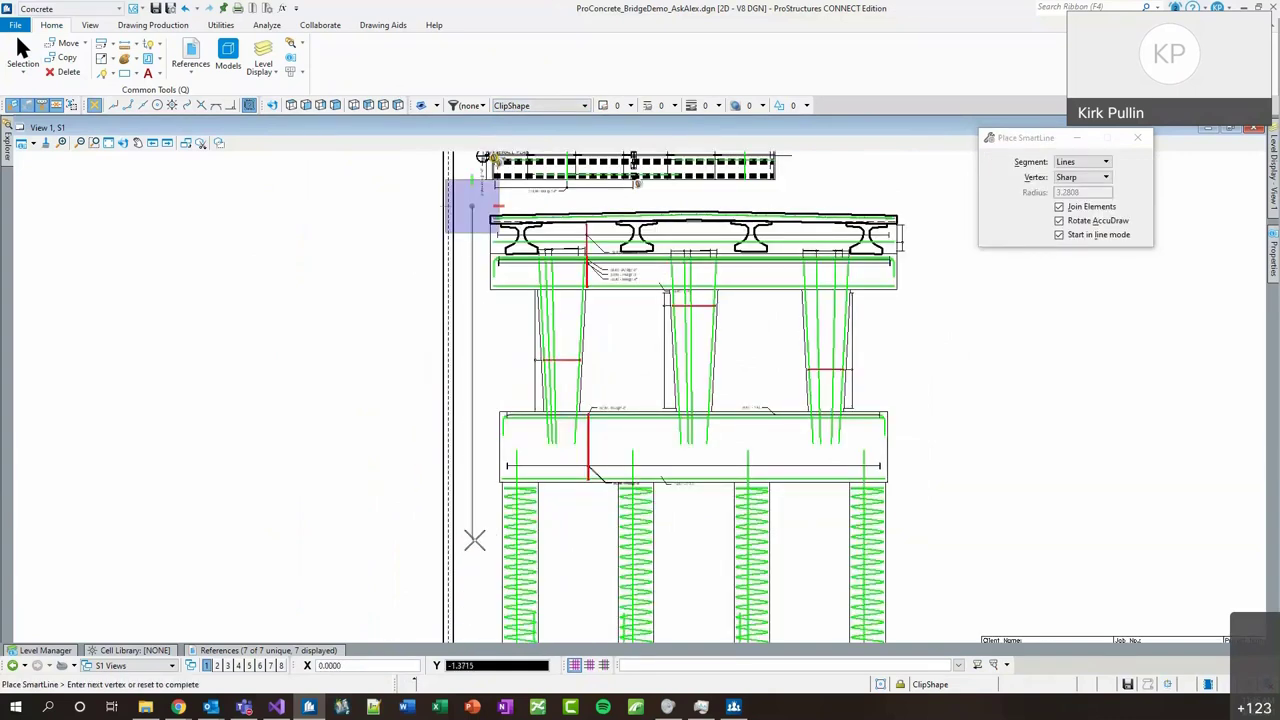
{"action": "left_click", "coordinate": [472, 524]}
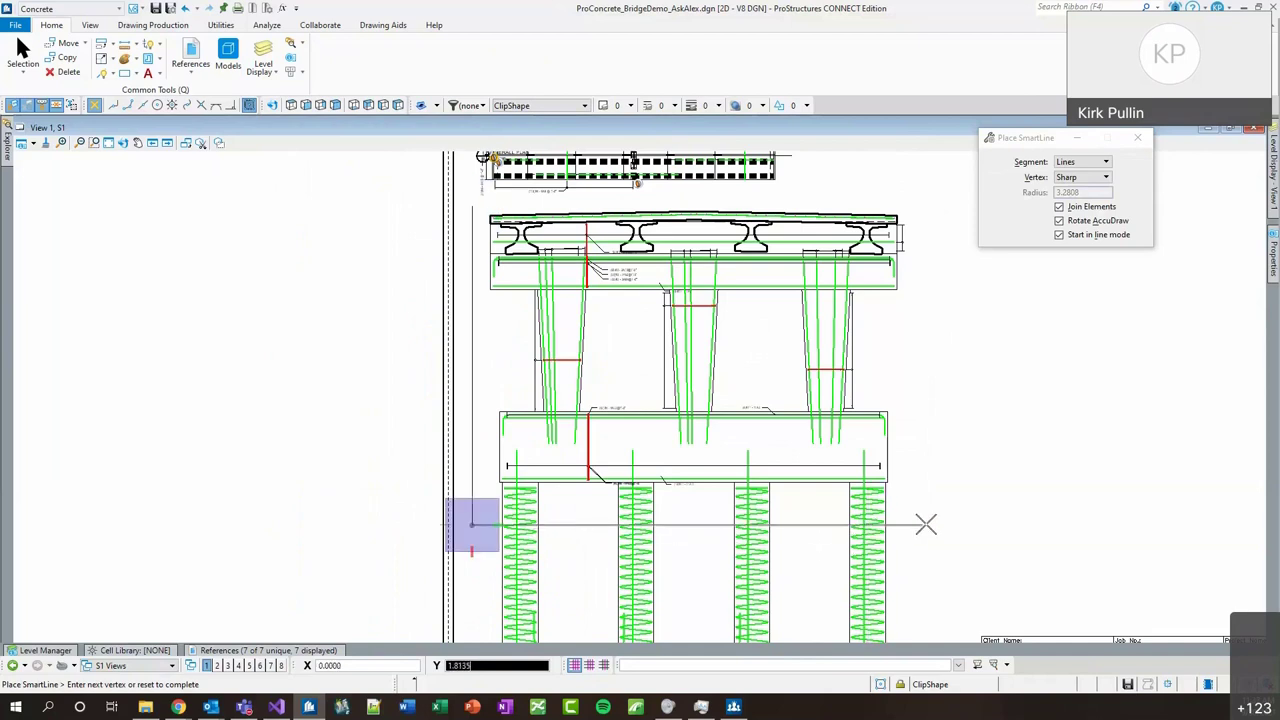
{"action": "left_click", "coordinate": [933, 524]}
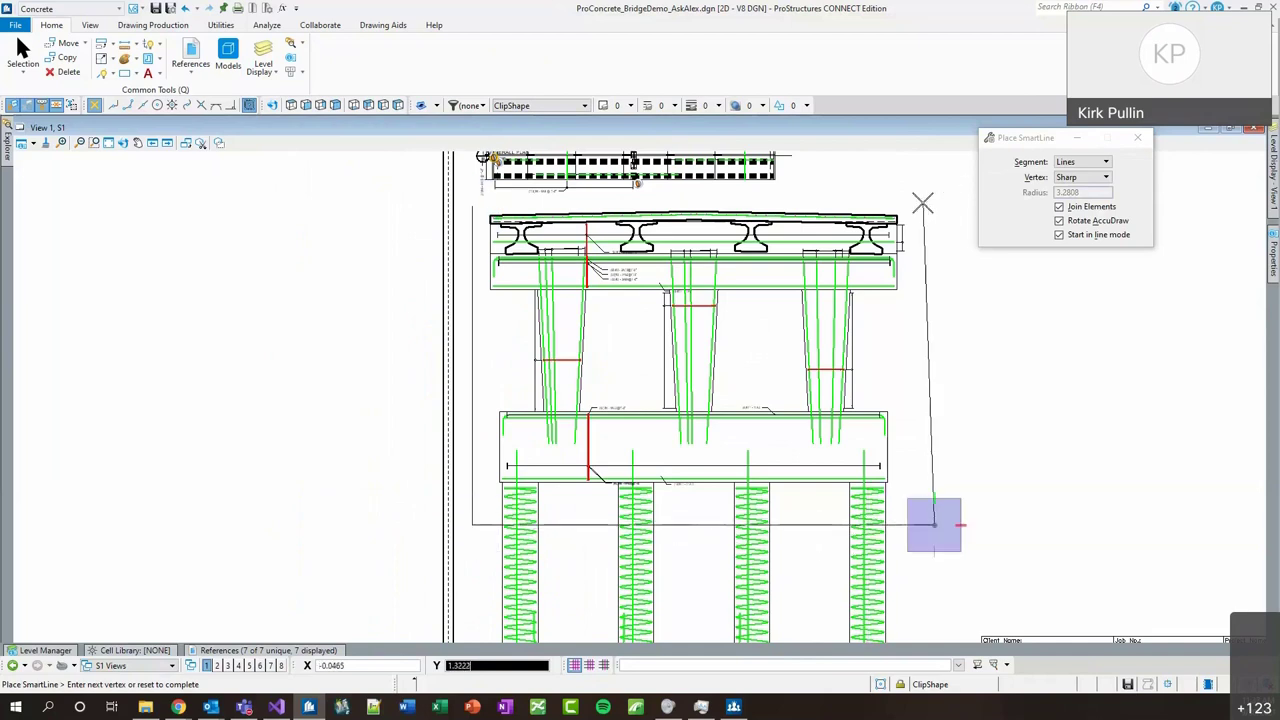
{"action": "left_click", "coordinate": [924, 206]}
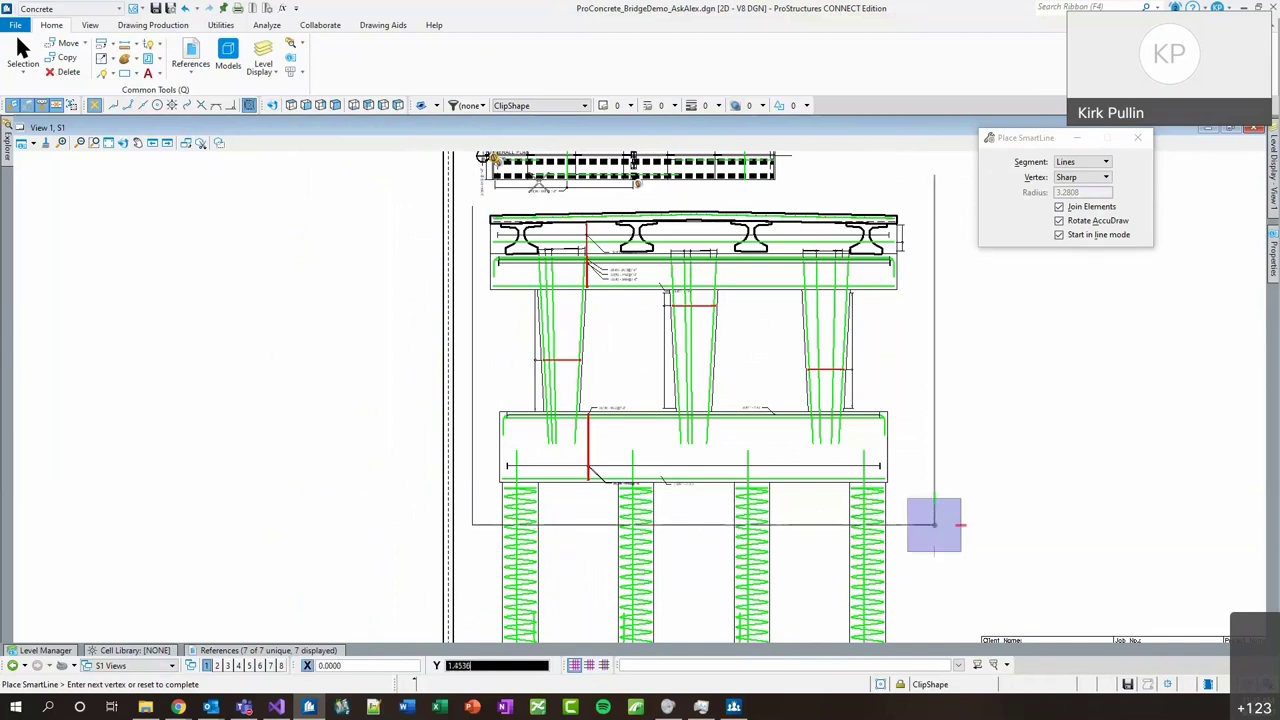
{"action": "left_click", "coordinate": [471, 206]}
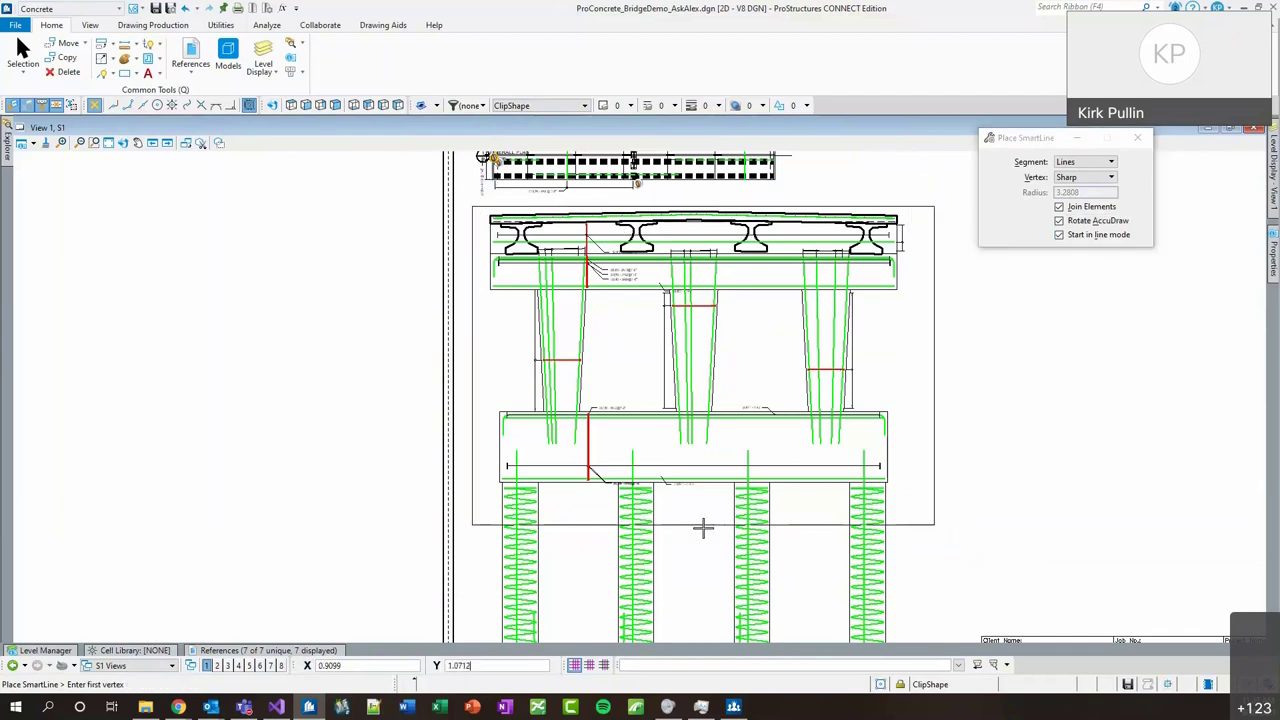
{"action": "scroll", "coordinate": [450, 380], "scroll_direction": "down", "scroll_amount": 3}
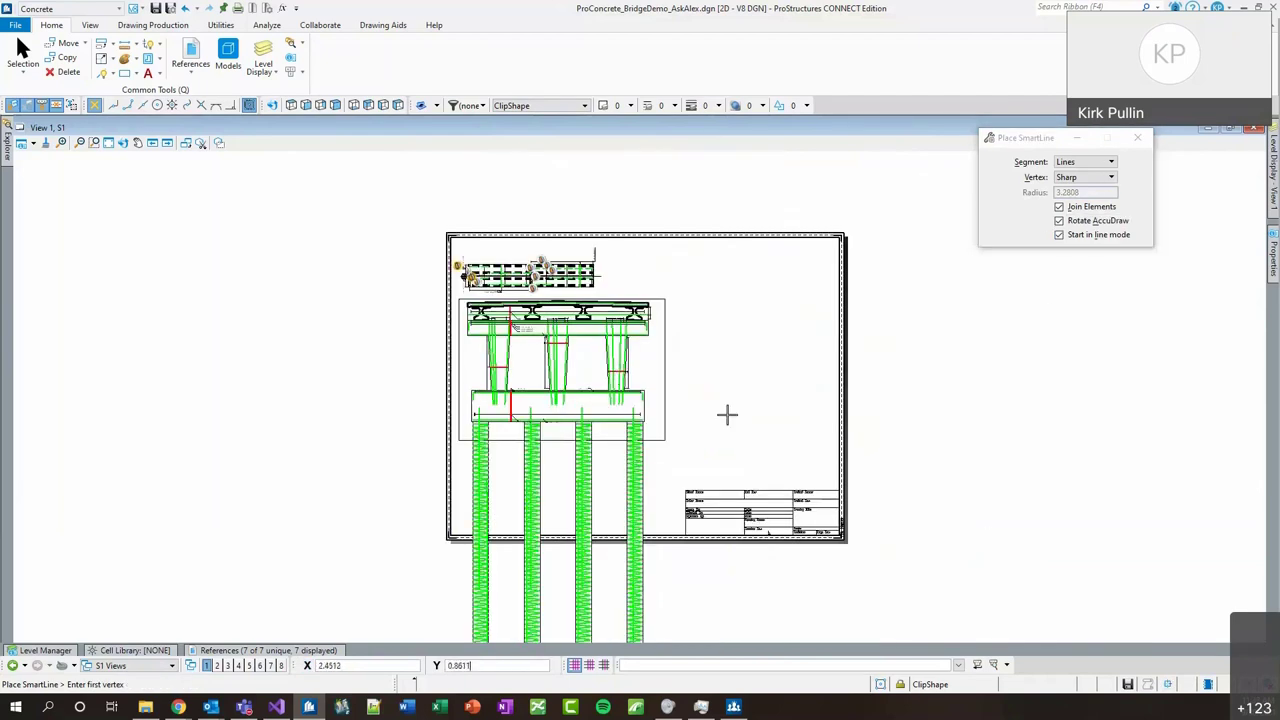
{"action": "key", "text": "Escape"}
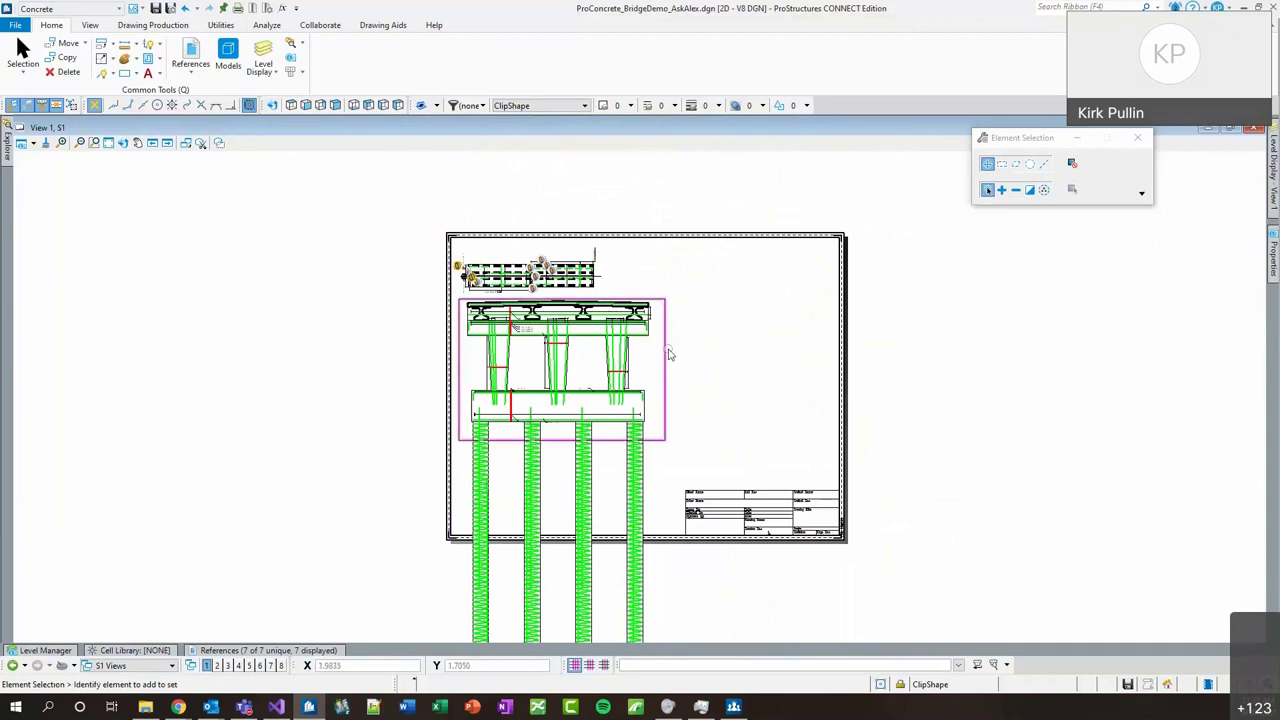
Copy the clip rectangle about 1.49 straight down and shorten the copy into a shallow box across the piles.
{"action": "key", "text": "q"}
{"action": "left_click", "coordinate": [664, 298]}
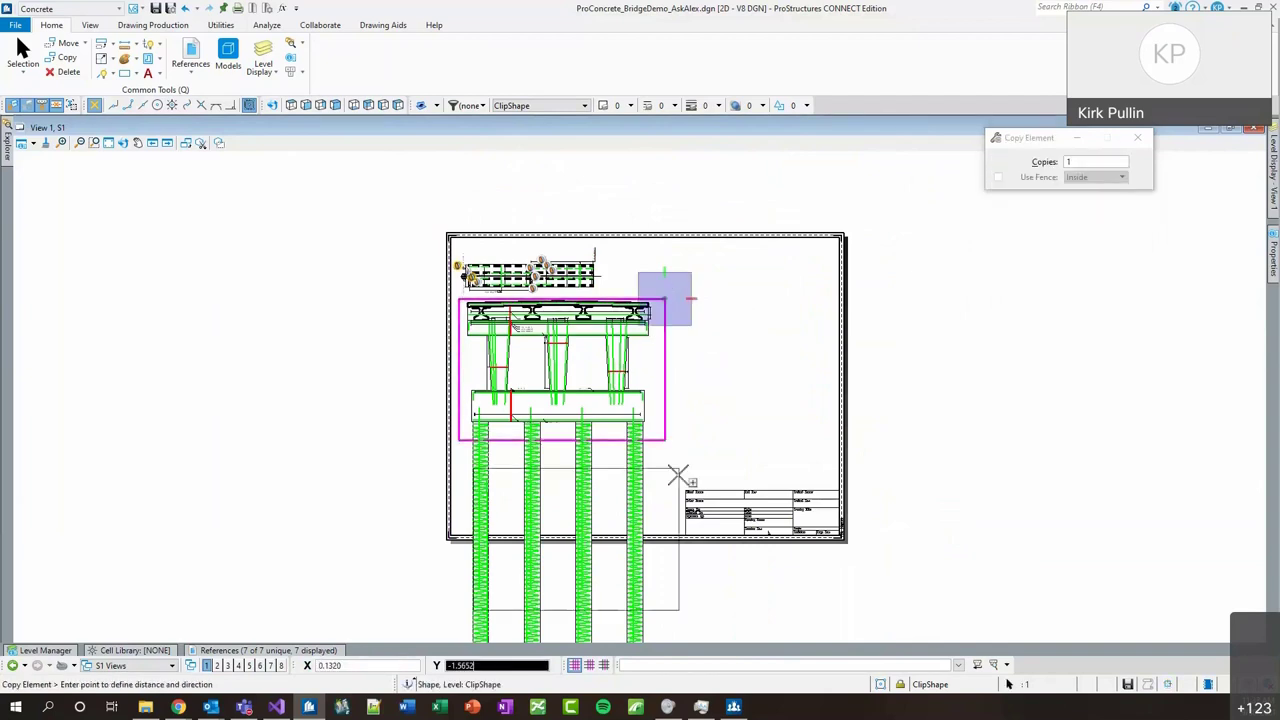
{"action": "left_click", "coordinate": [664, 460]}
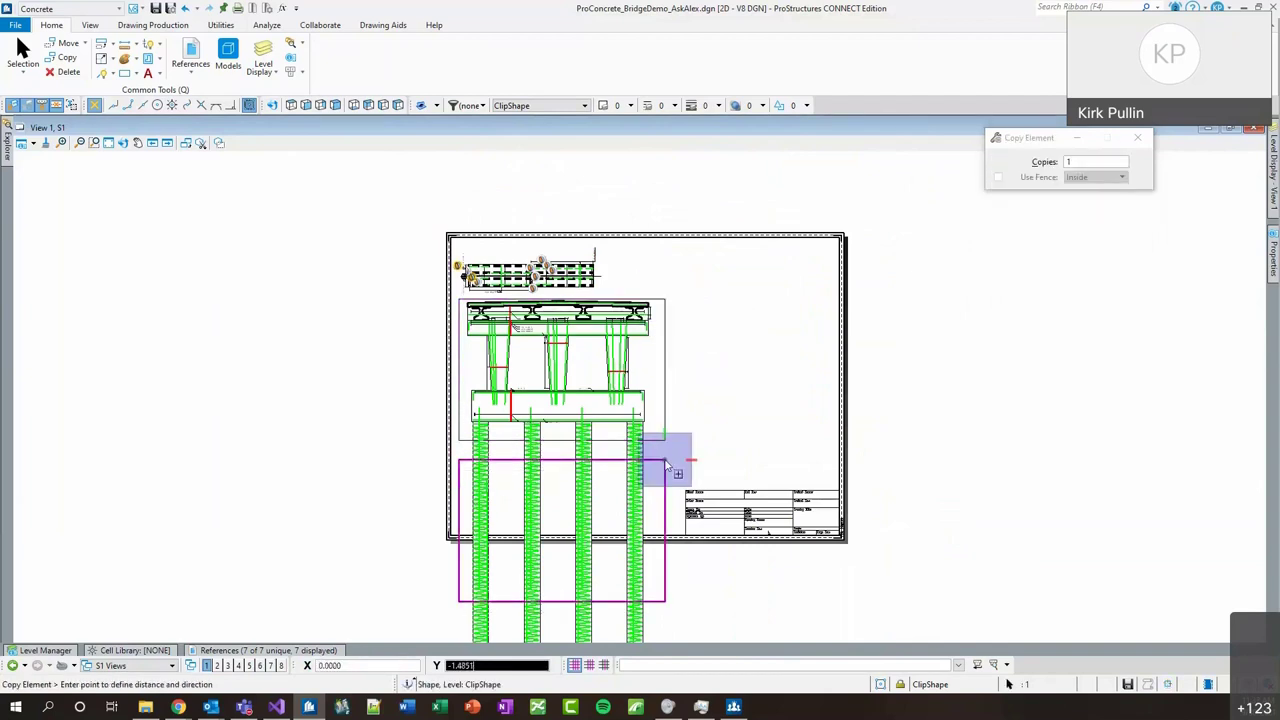
{"action": "key", "text": "Escape"}
{"action": "left_click_drag", "start_coordinate": [665, 603], "coordinate": [664, 502]}
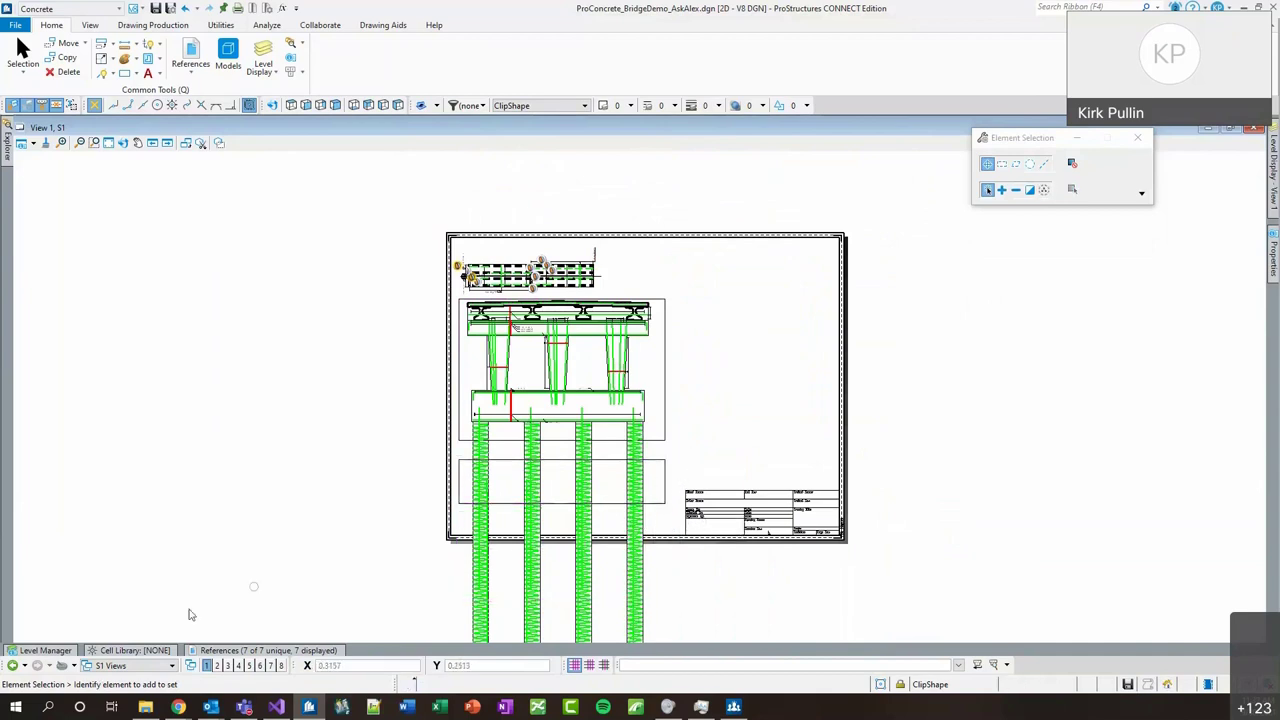
Clip the interior elevation reference to the upper rectangle, using the Element method for the clip boundary.
{"action": "left_click", "coordinate": [225, 650]}
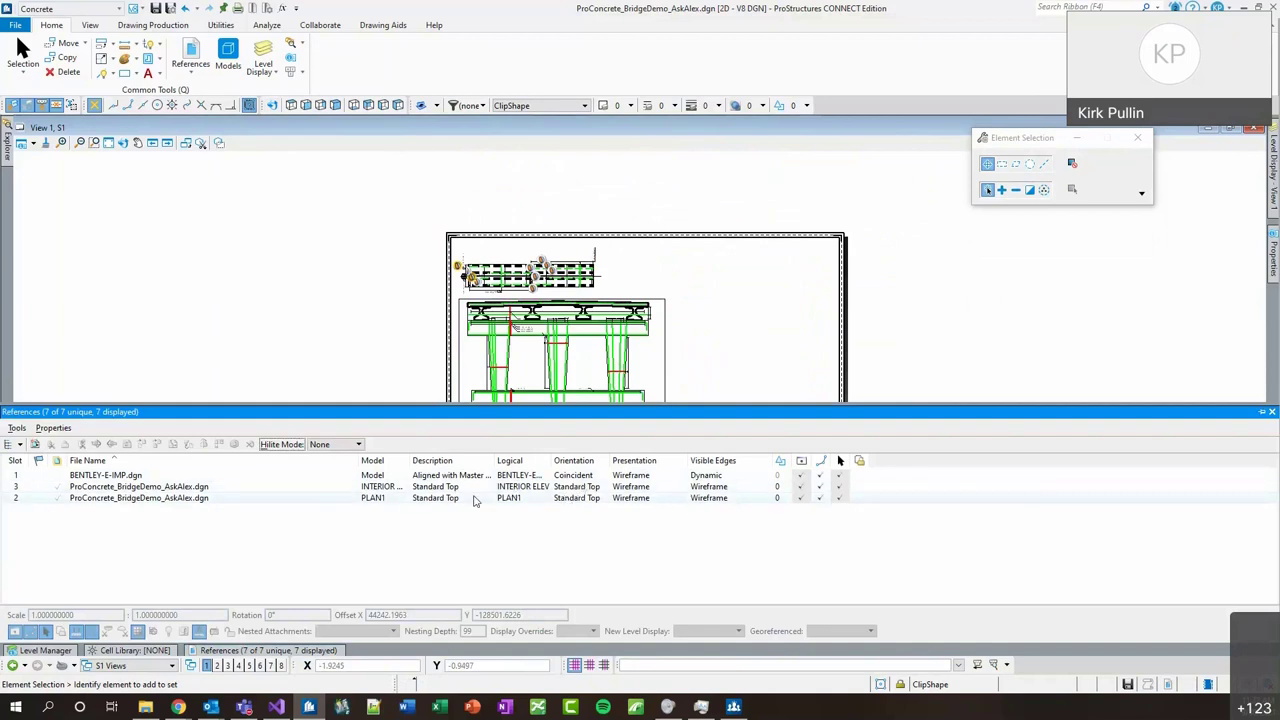
{"action": "right_click", "coordinate": [322, 485]}
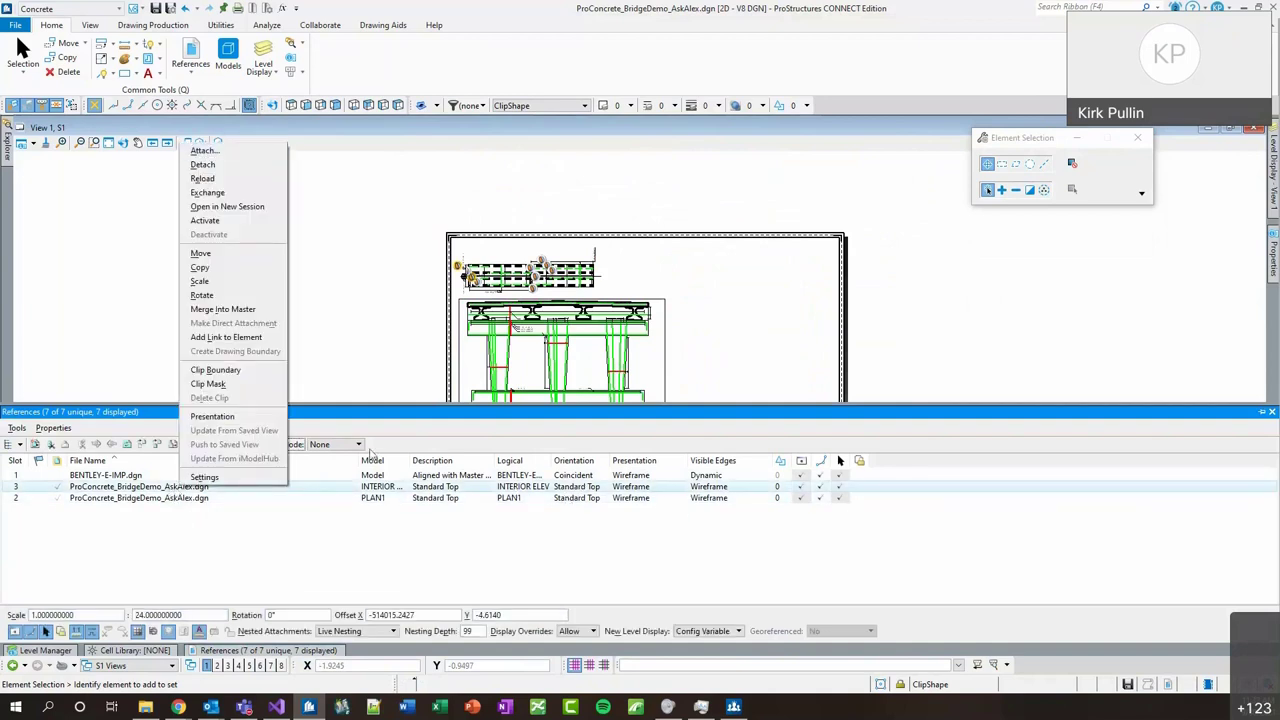
{"action": "left_click", "coordinate": [215, 369]}
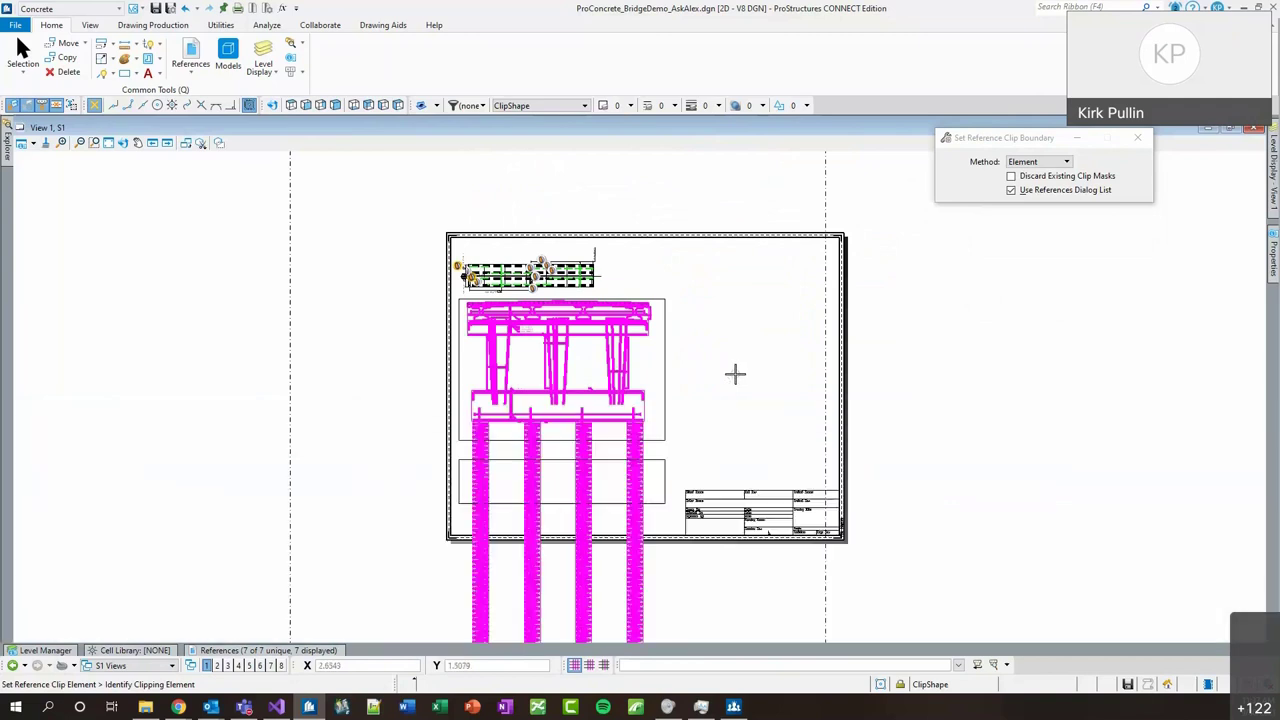
{"action": "left_click", "coordinate": [665, 347]}
{"action": "left_click", "coordinate": [666, 347]}
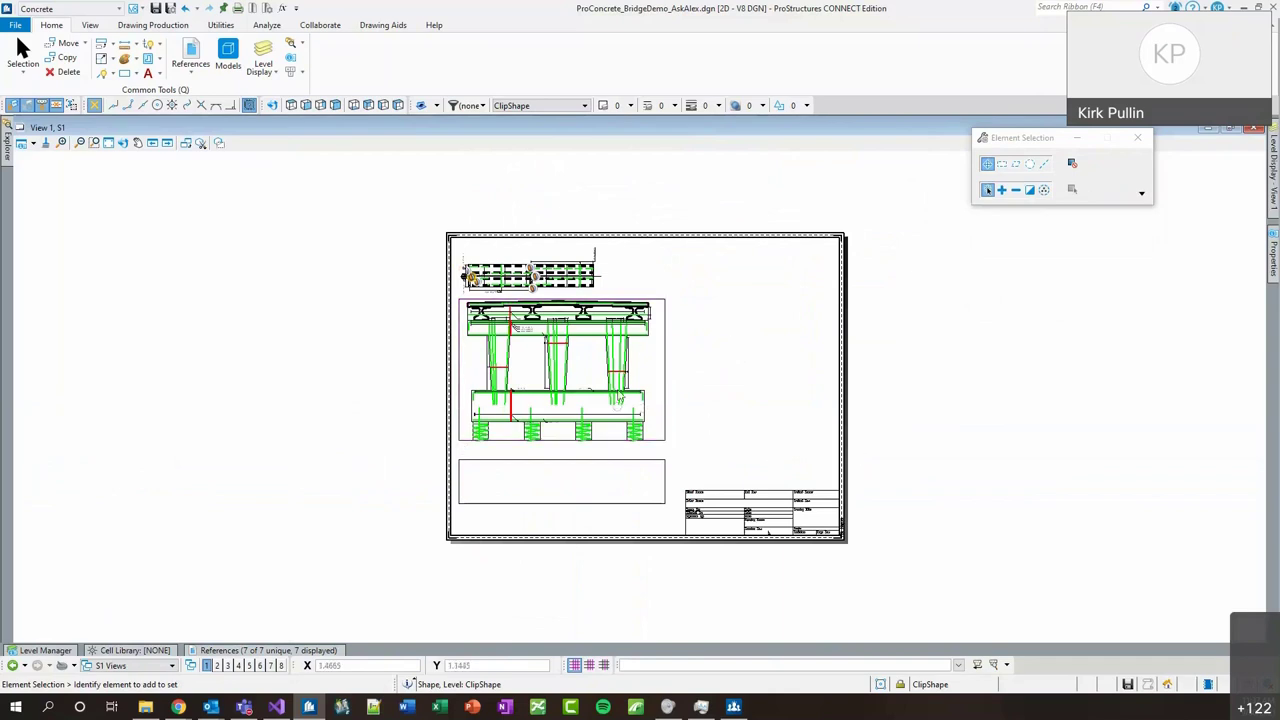
{"action": "left_click", "coordinate": [580, 466]}
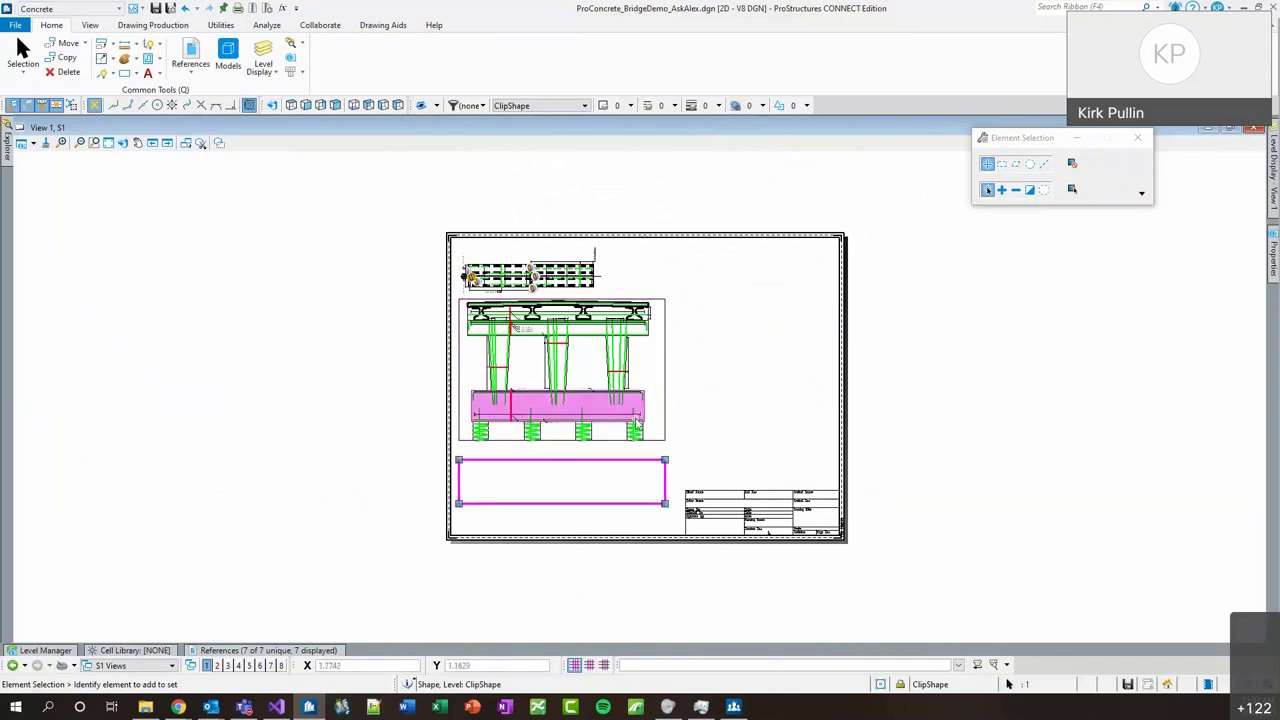
{"action": "left_click", "coordinate": [782, 413]}
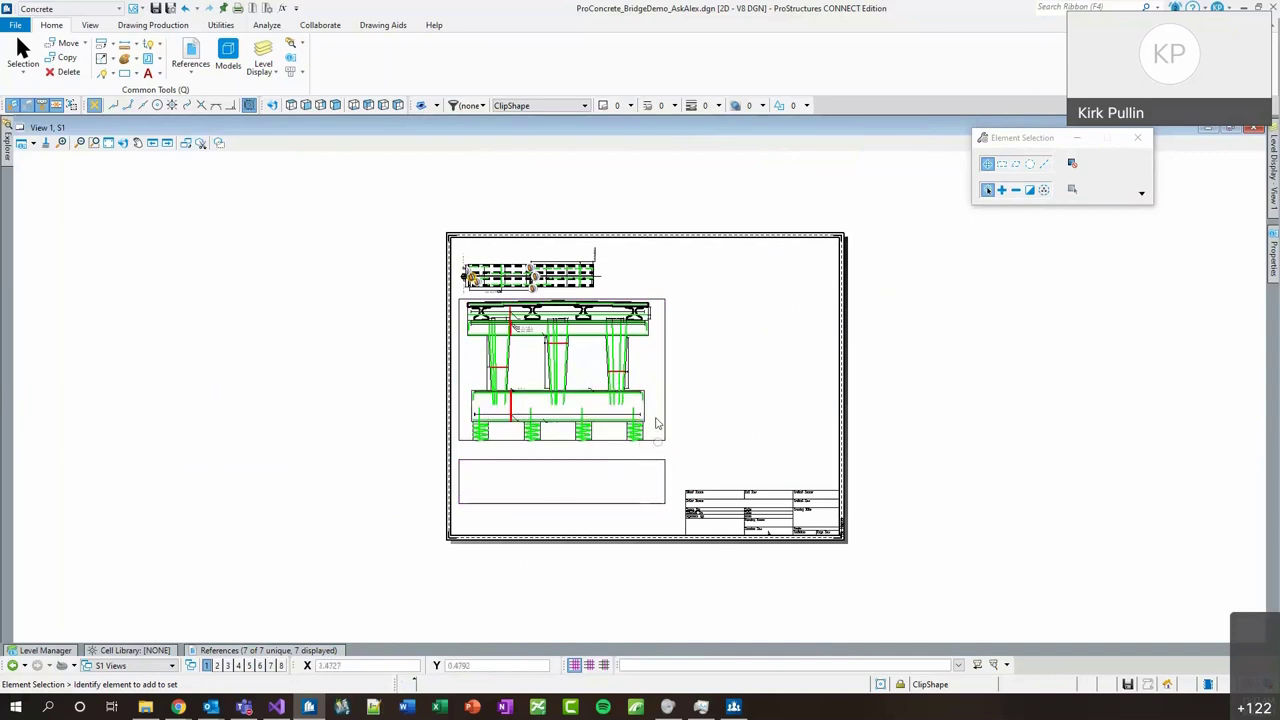
{"action": "mouse_move", "coordinate": [665, 440]}
{"action": "left_mouse_down"}
{"action": "mouse_move", "coordinate": [665, 369]}
{"action": "mouse_move", "coordinate": [665, 440]}
{"action": "left_mouse_up"}
{"action": "left_click", "coordinate": [706, 415]}
Copy the interior elevation reference attachment straight up, keeping Move Boundary with Reference enabled.
{"action": "left_click", "coordinate": [265, 650]}
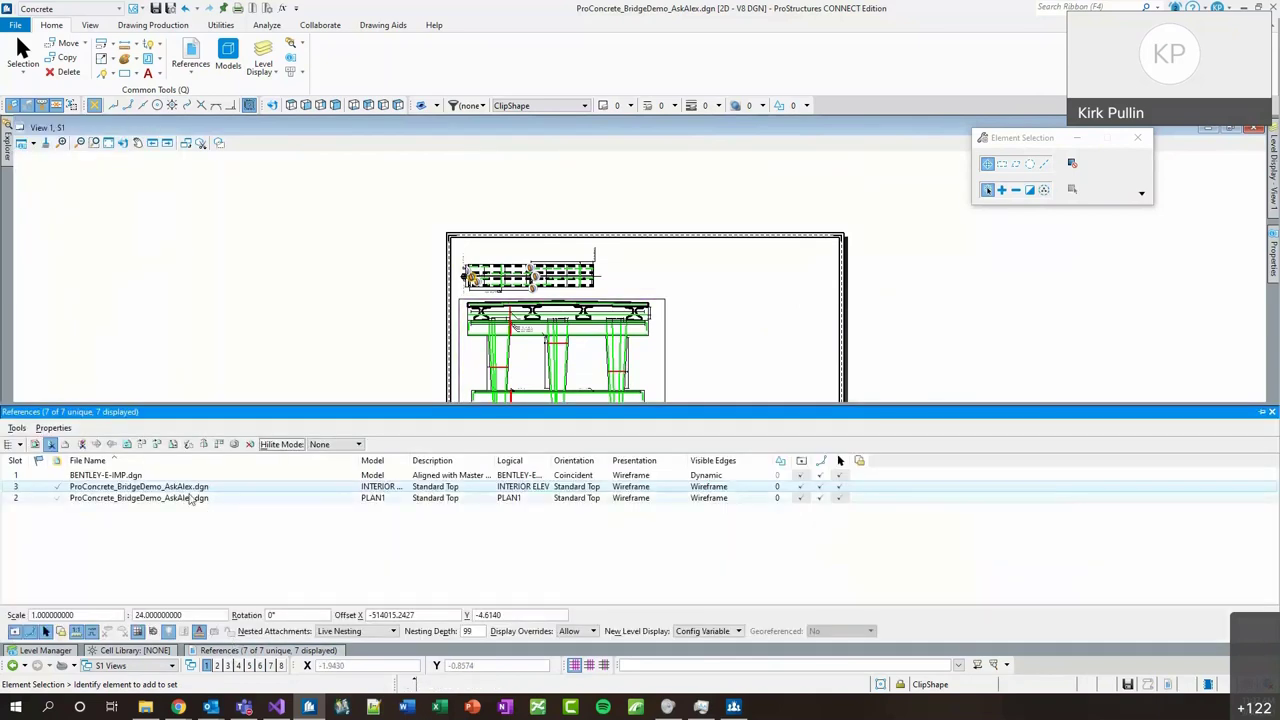
{"action": "right_click", "coordinate": [266, 488]}
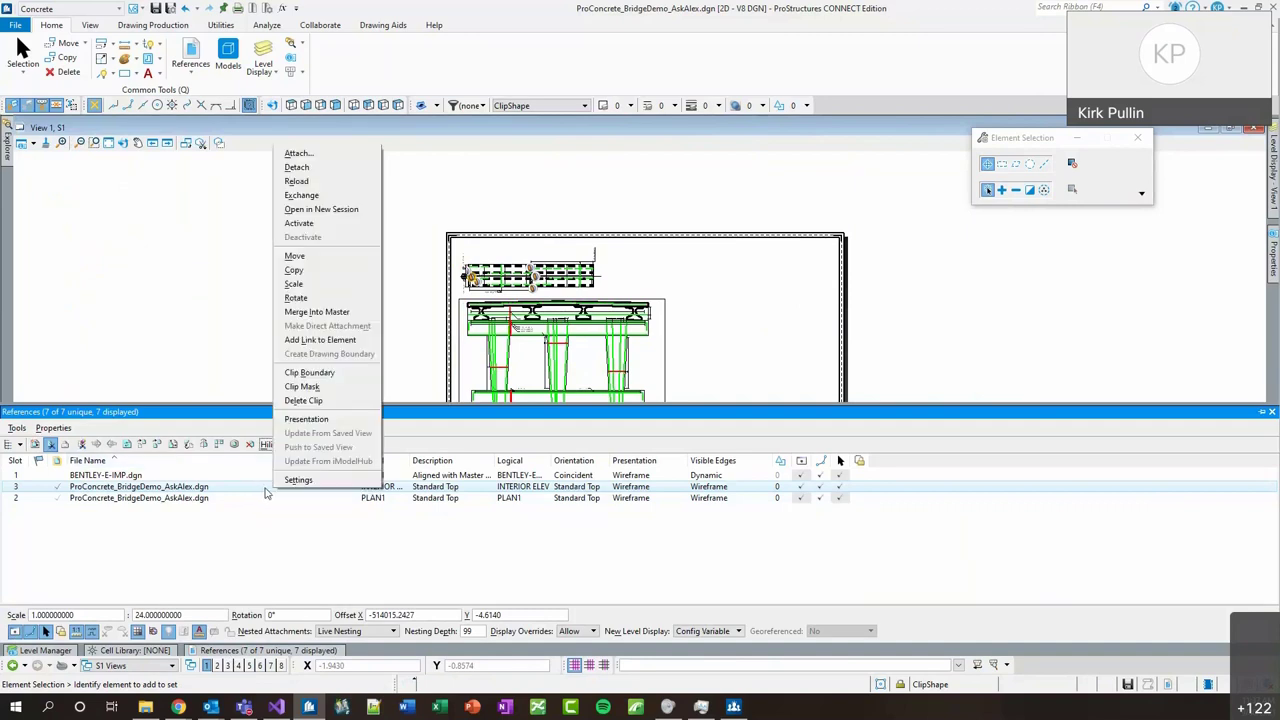
{"action": "left_click", "coordinate": [294, 270]}
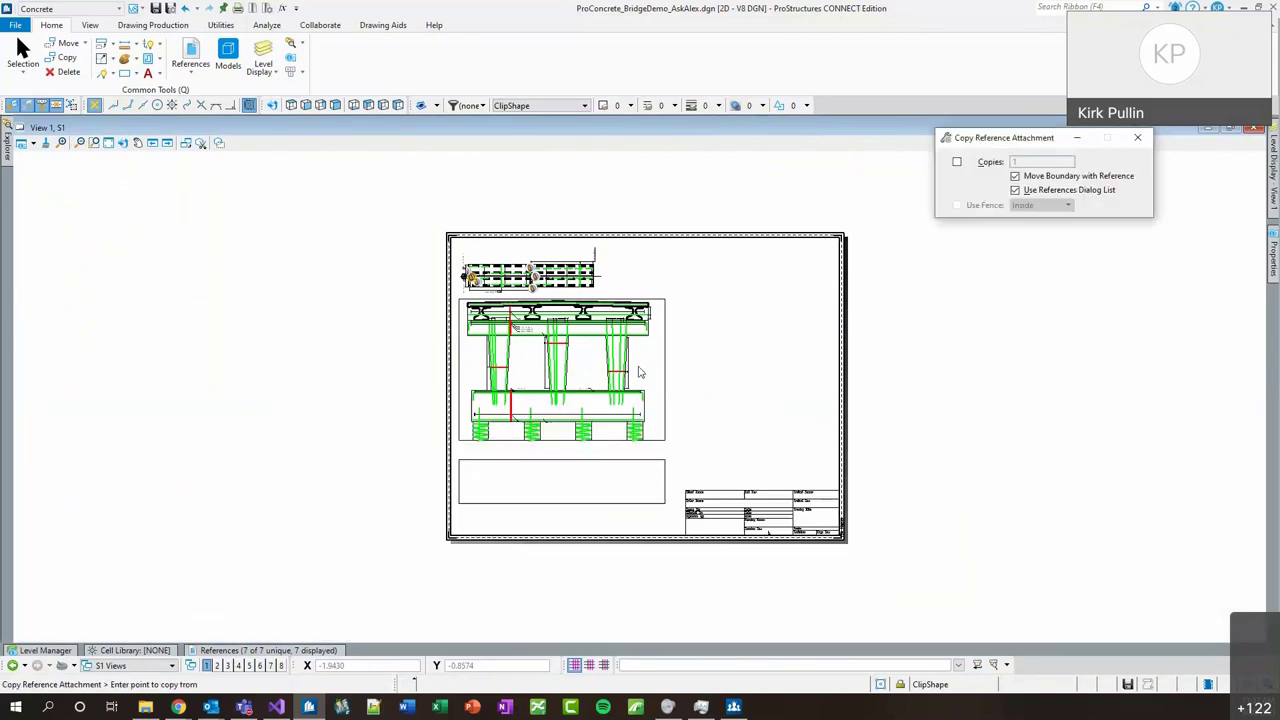
{"action": "left_click", "coordinate": [562, 355]}
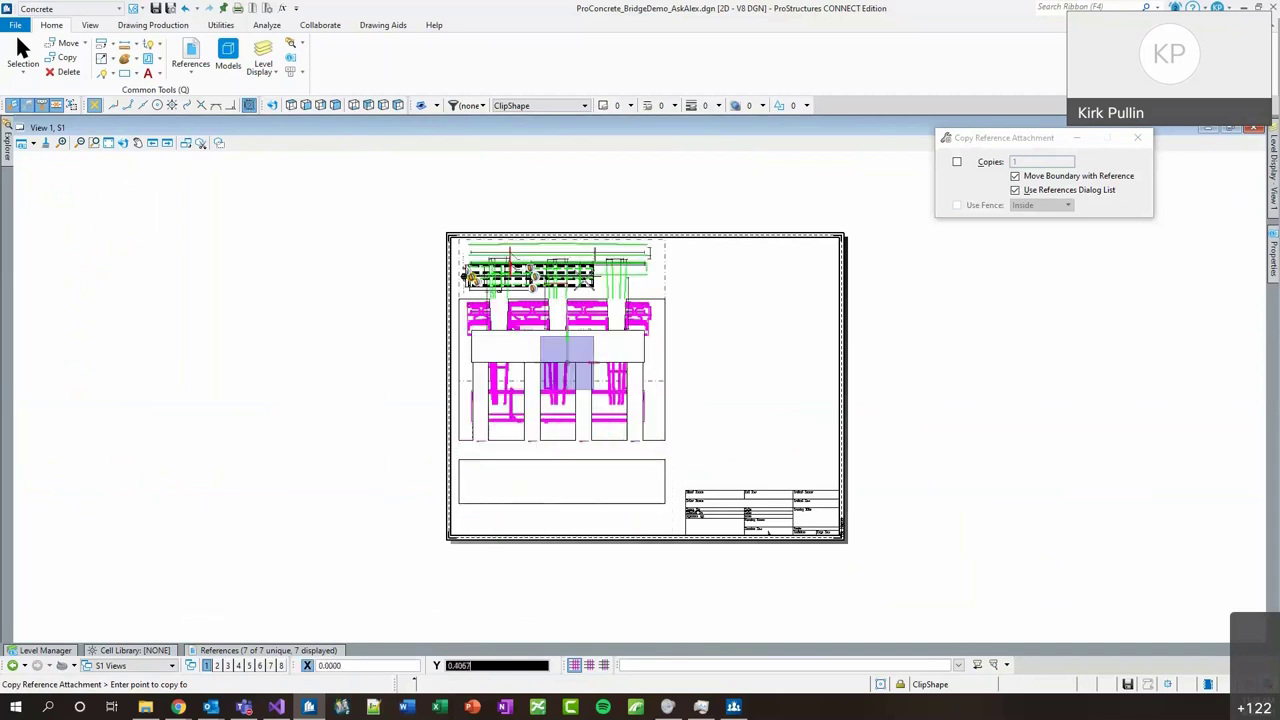
{"action": "left_click", "coordinate": [562, 360]}
{"action": "right_click", "coordinate": [858, 315]}
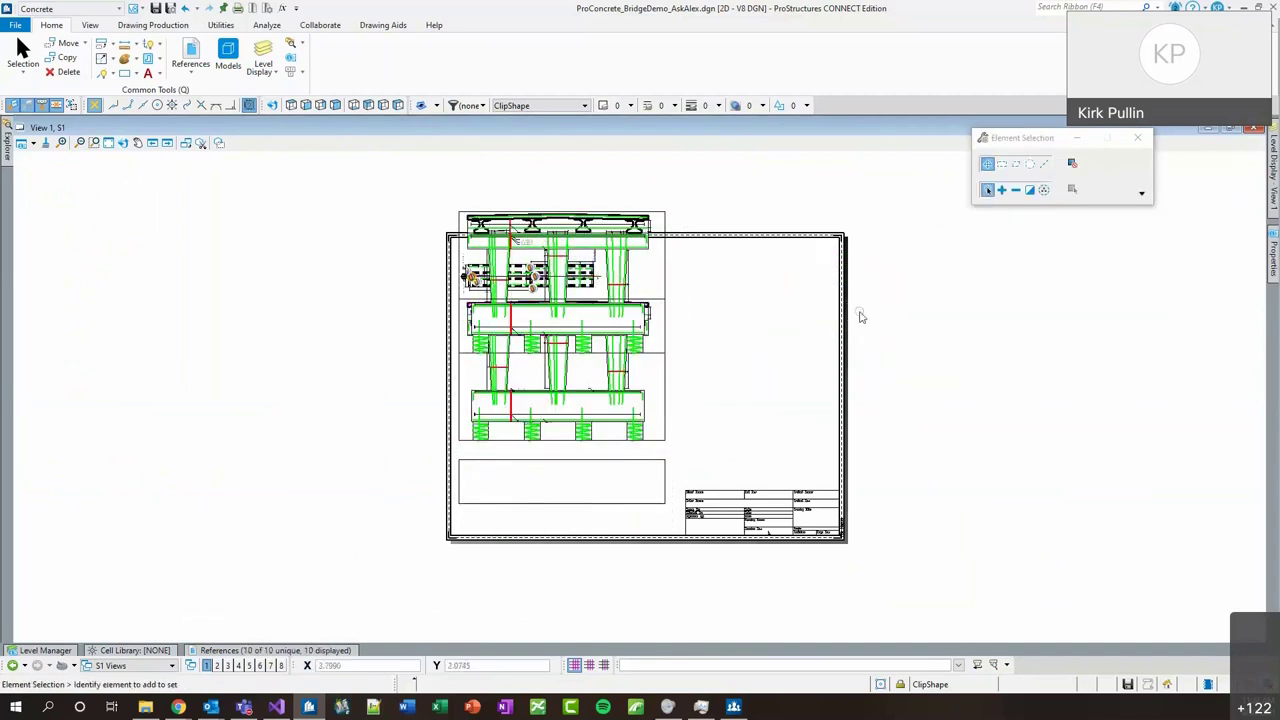
Move the copied reference's clip rectangle down across the lower piles and shorten it to end just above the sheet's bottom border.
{"action": "left_click", "coordinate": [663, 248]}
{"action": "left_click", "coordinate": [721, 205]}
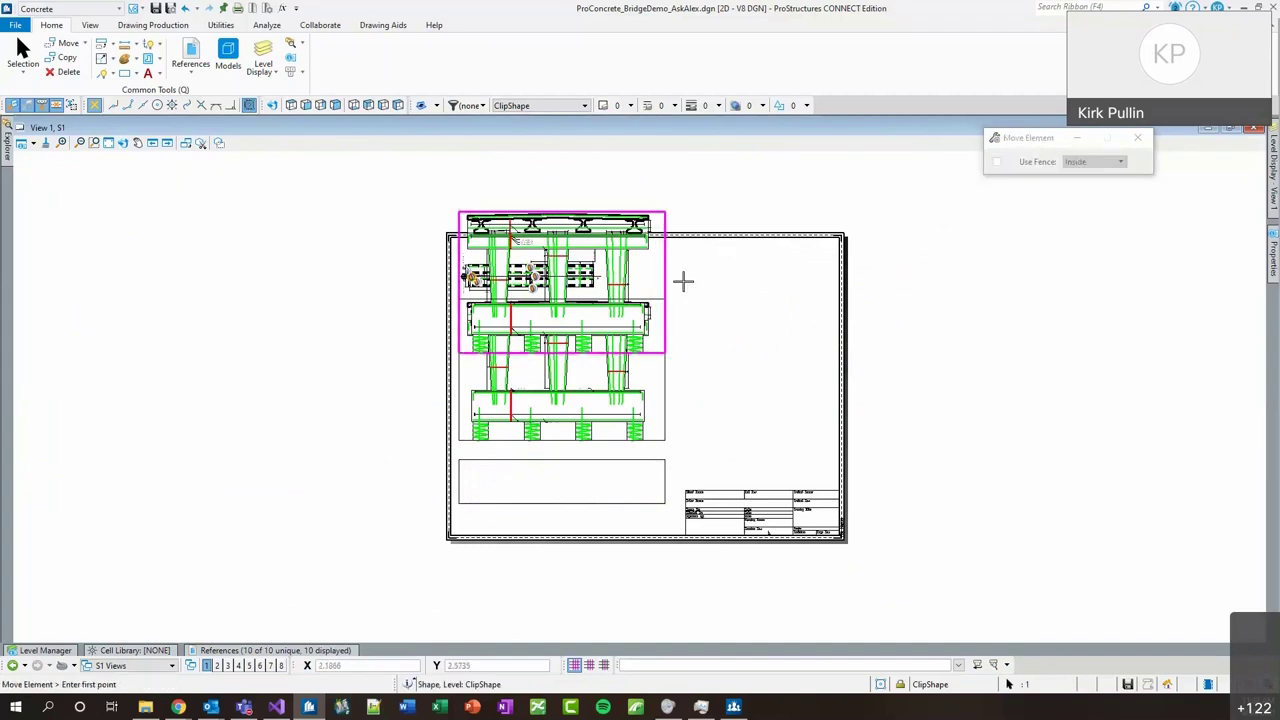
{"action": "left_click", "coordinate": [665, 202]}
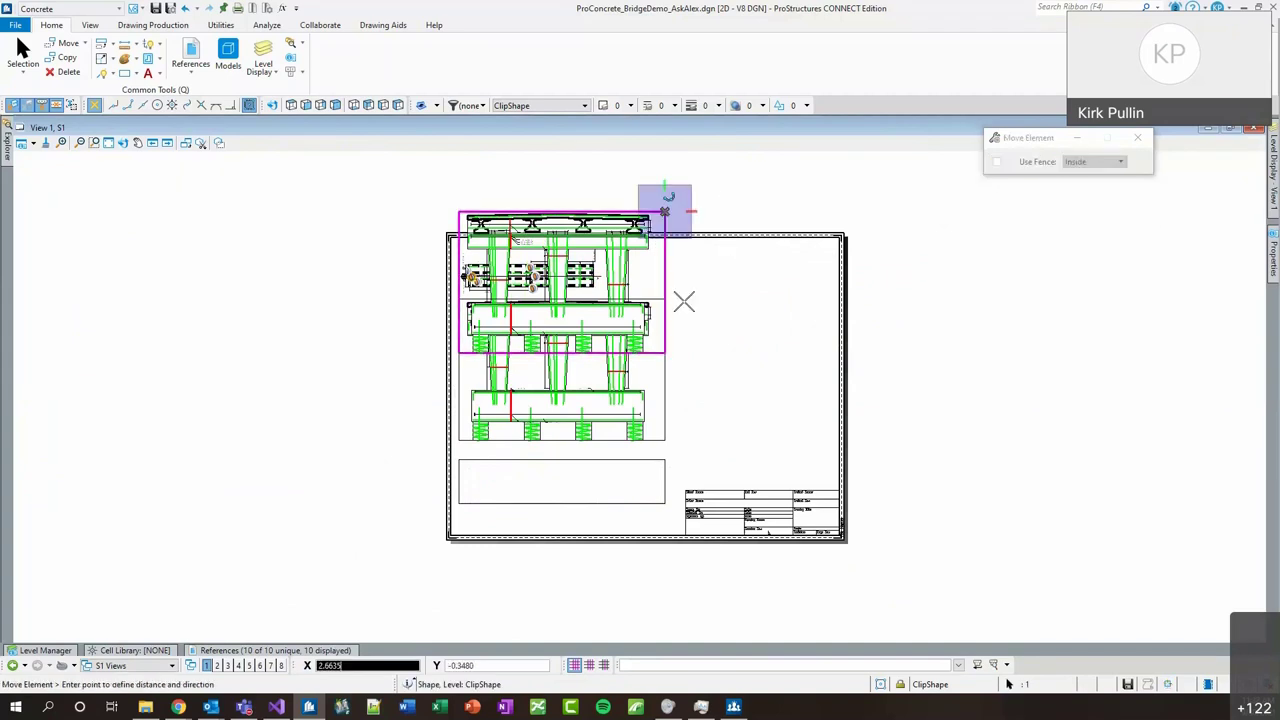
{"action": "left_click", "coordinate": [664, 460]}
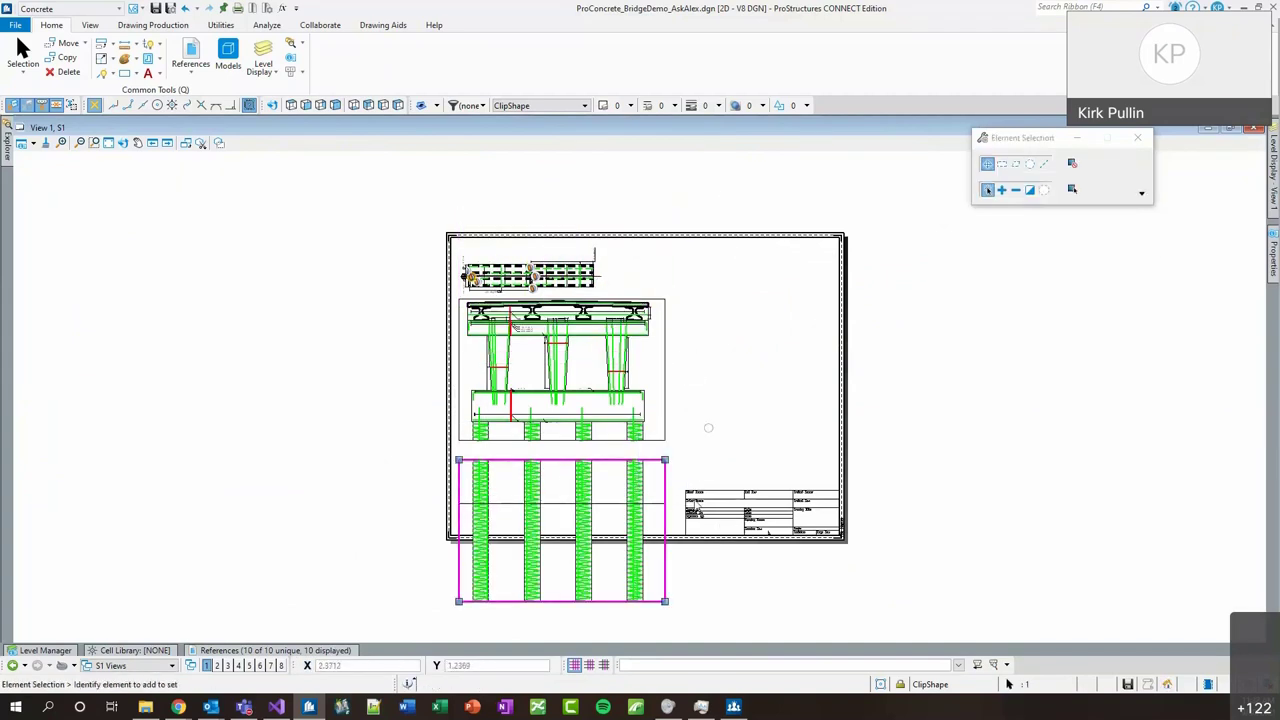
{"action": "left_click_drag", "start_coordinate": [665, 601], "coordinate": [665, 503]}
{"action": "left_click", "coordinate": [694, 511]}
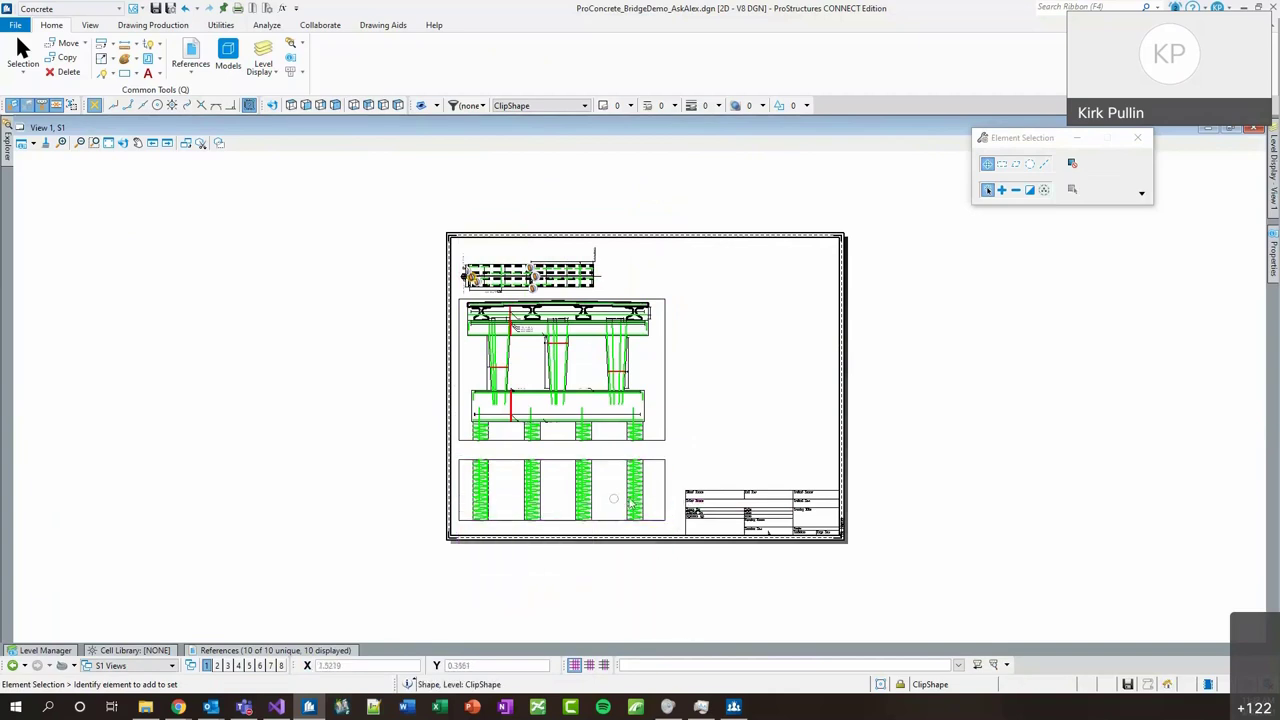
Try to move the lower pile reference straight up with Use References Dialog List enabled, and undo the move.
{"action": "right_click", "coordinate": [641, 497]}
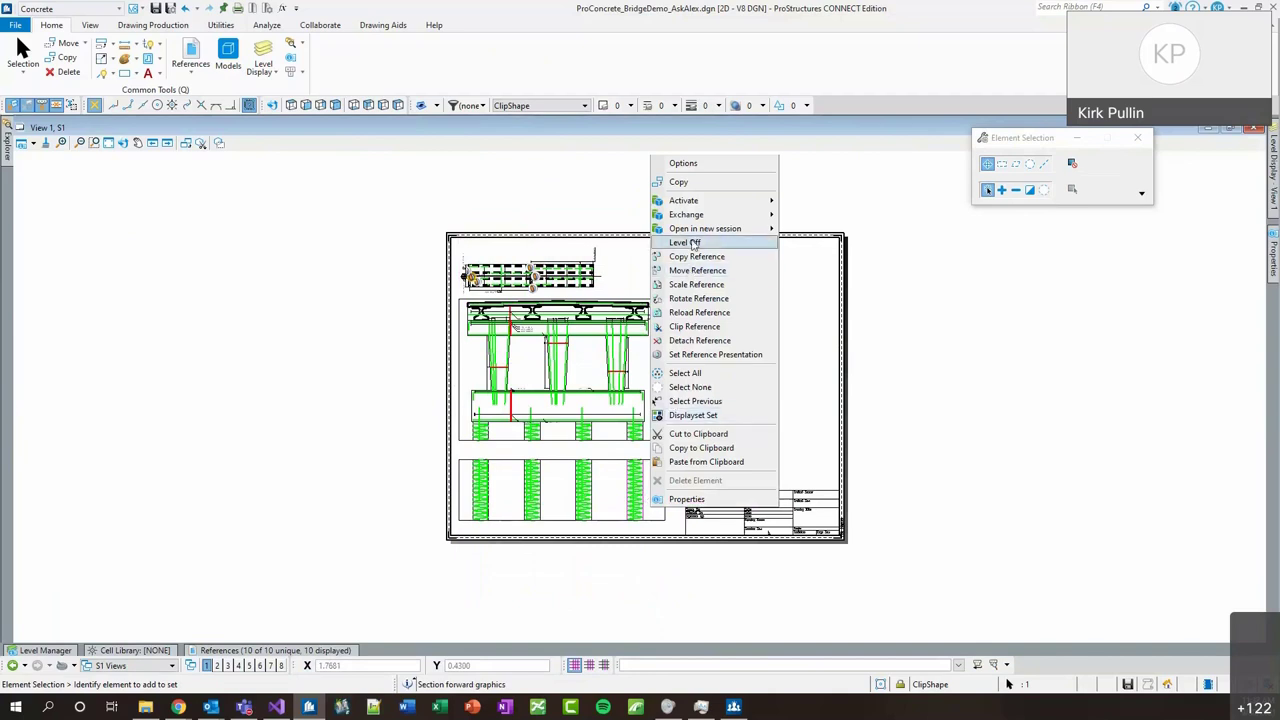
{"action": "left_click", "coordinate": [698, 270]}
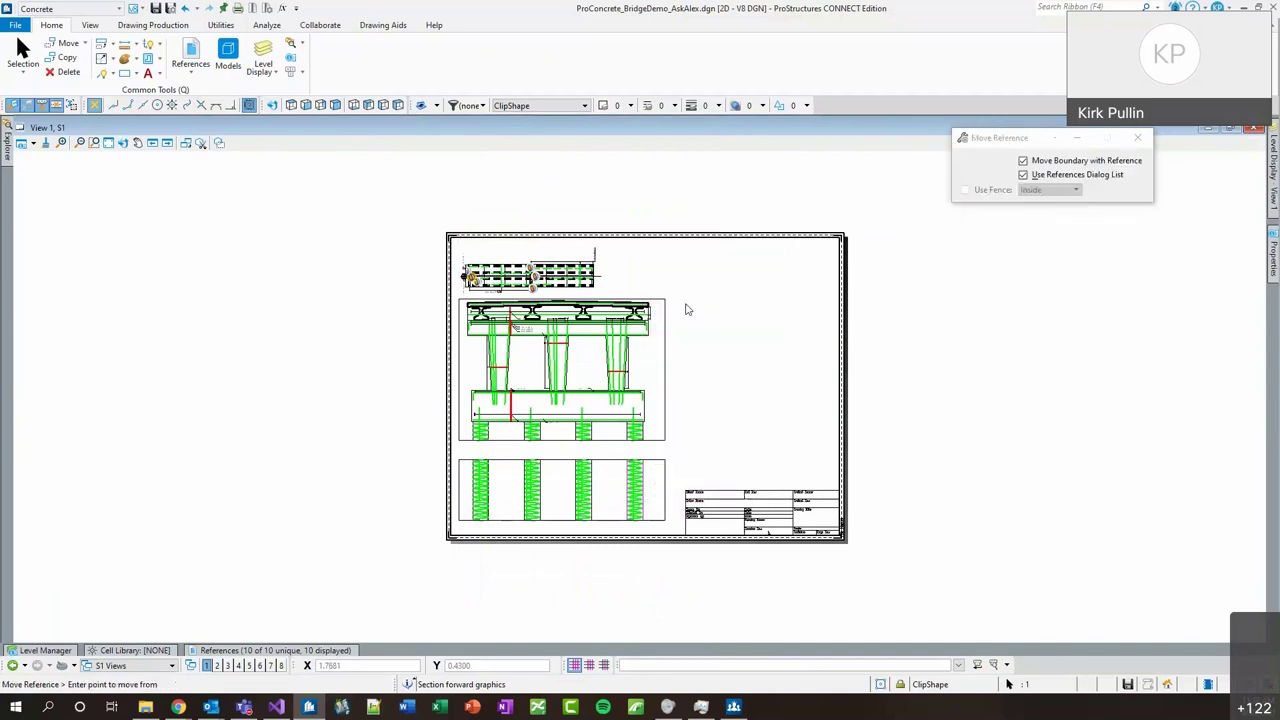
{"action": "left_click", "coordinate": [645, 492]}
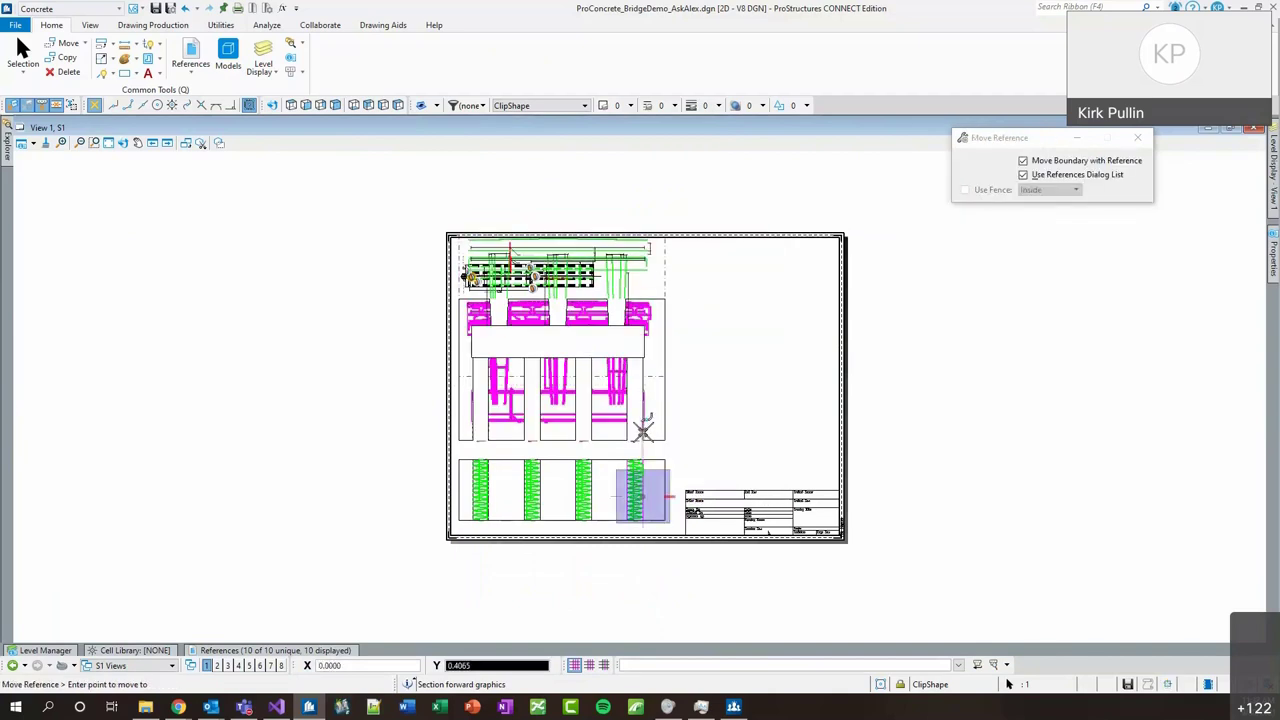
{"action": "left_click", "coordinate": [645, 391]}
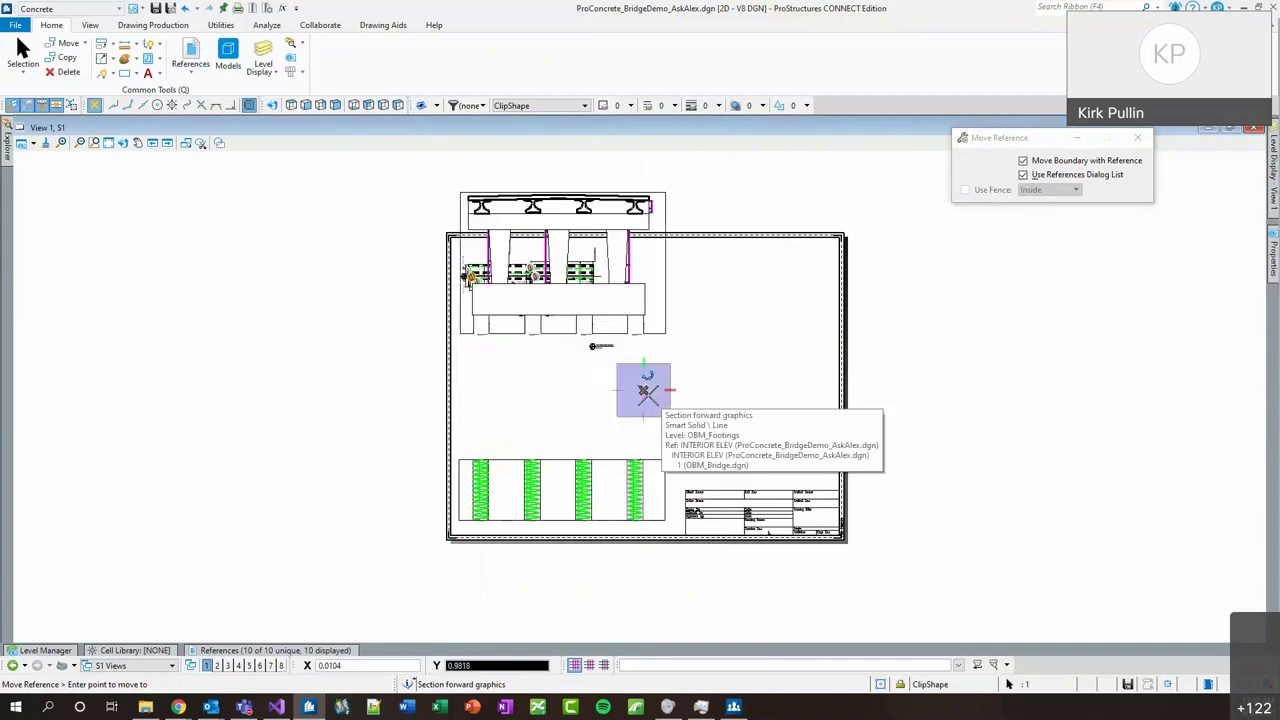
{"action": "right_click", "coordinate": [645, 391]}
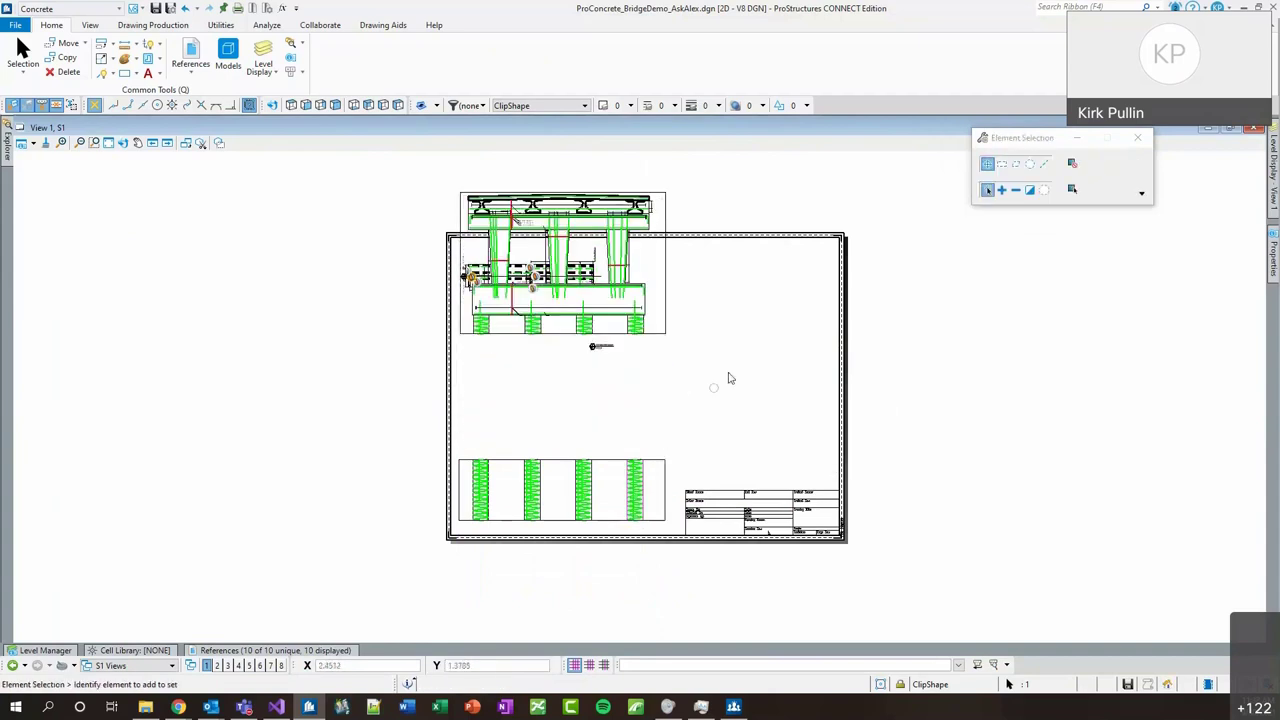
{"action": "key", "text": "ctrl+z"}
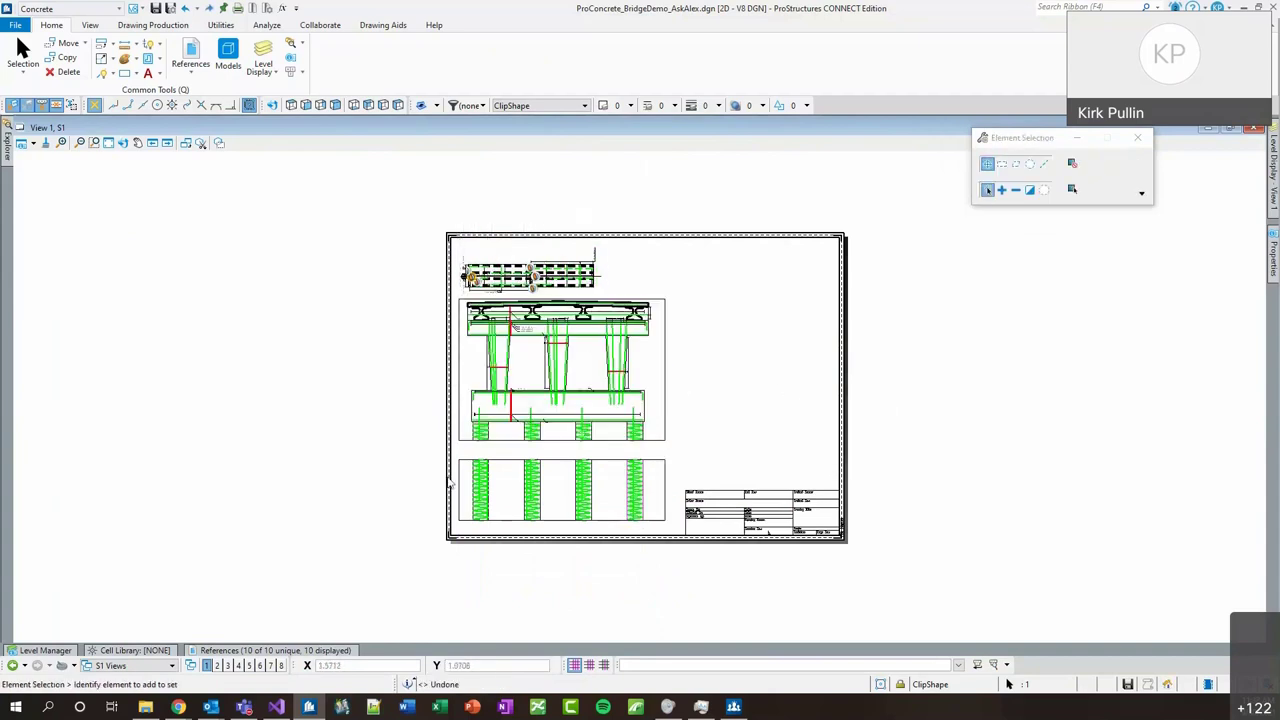
Try to move the lower pile reference up together with its boundary, with Use References Dialog List off, and undo the move.
{"action": "left_click", "coordinate": [247, 650]}
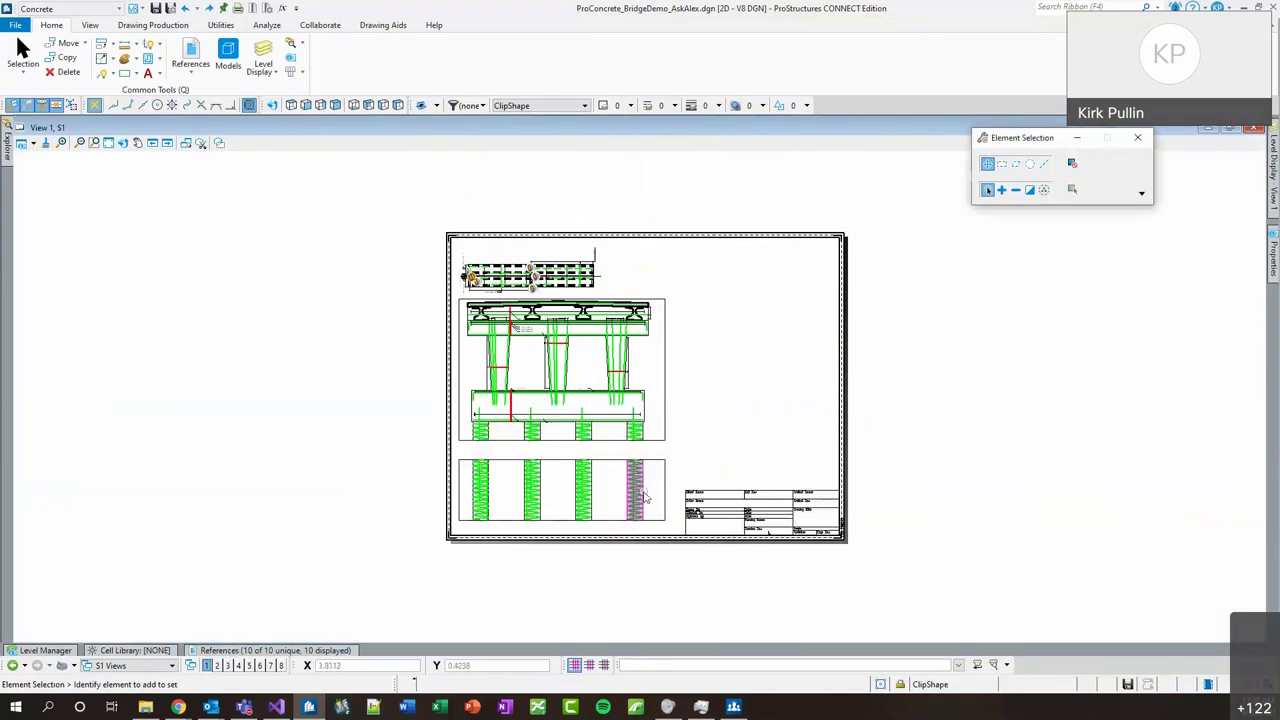
{"action": "right_click", "coordinate": [645, 497]}
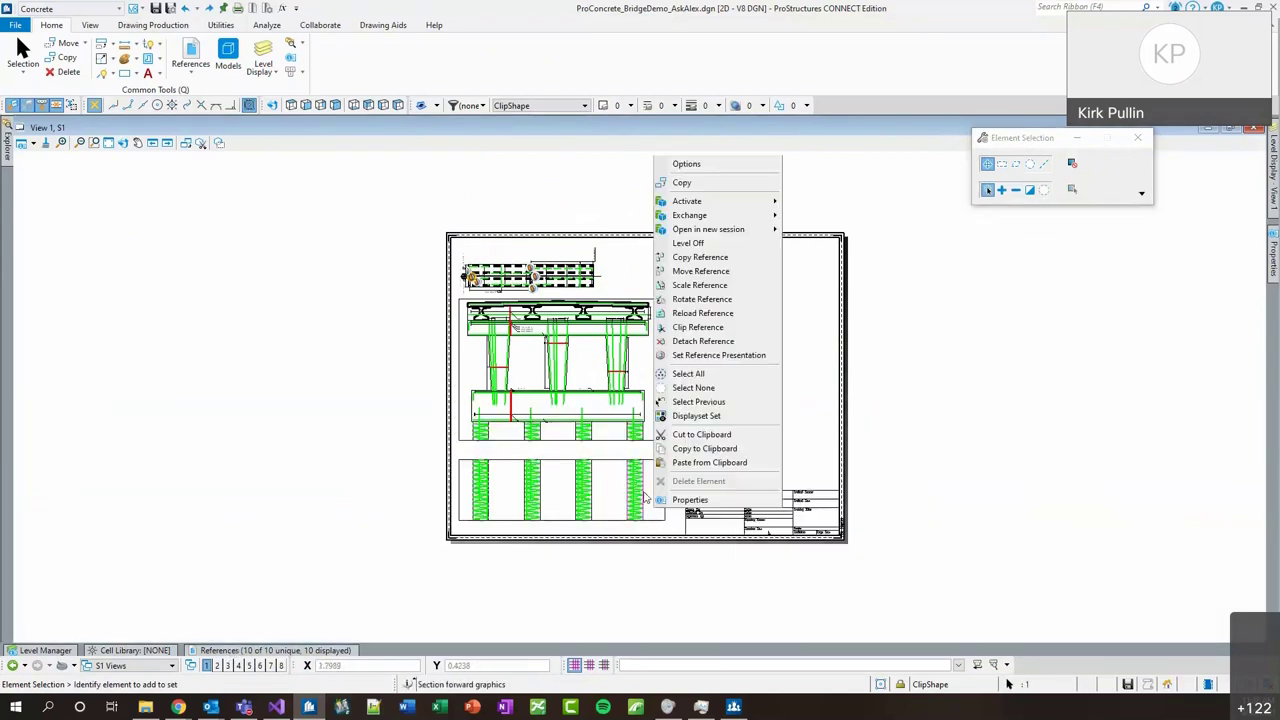
{"action": "left_click", "coordinate": [701, 271]}
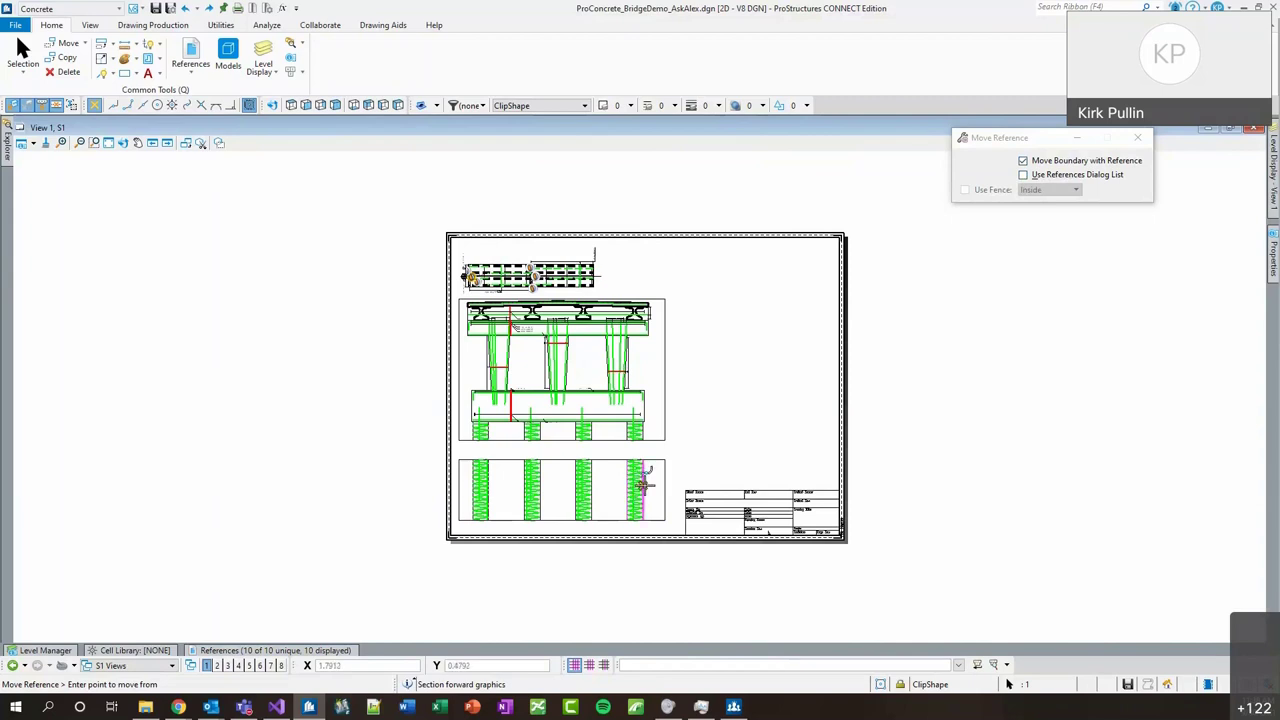
{"action": "left_click", "coordinate": [222, 651]}
{"action": "left_click", "coordinate": [645, 492]}
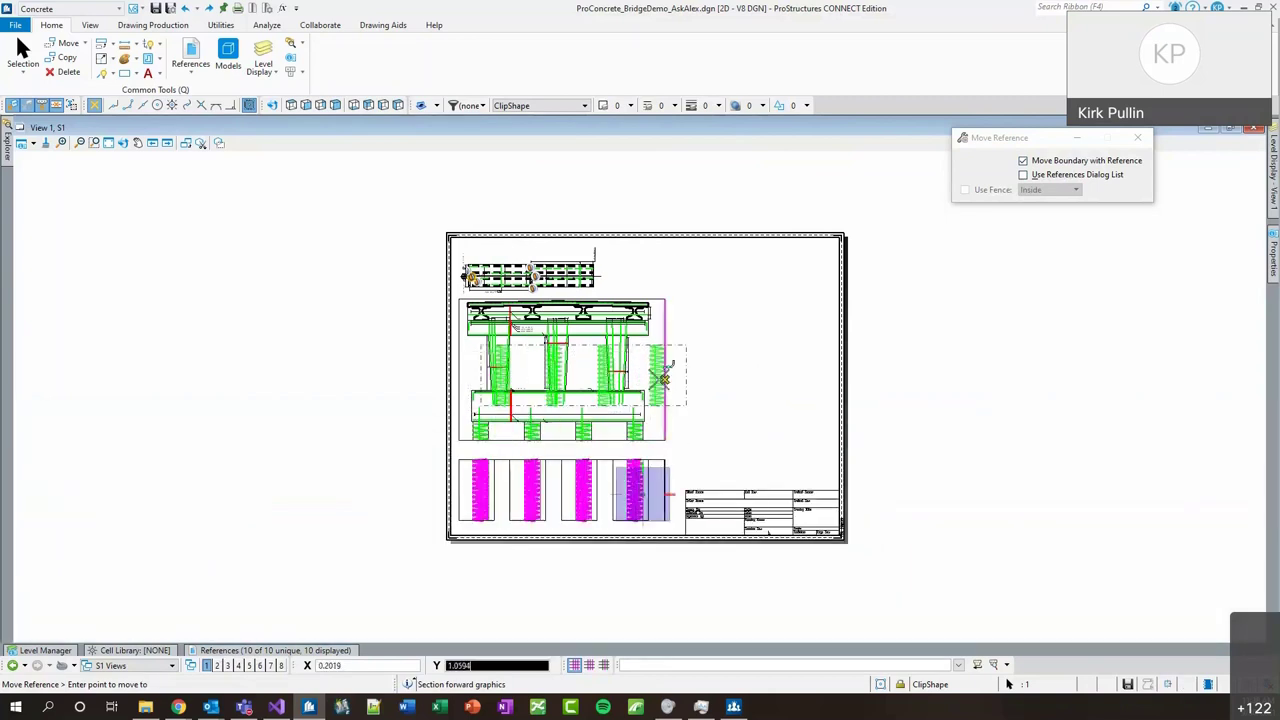
{"action": "left_click", "coordinate": [693, 402]}
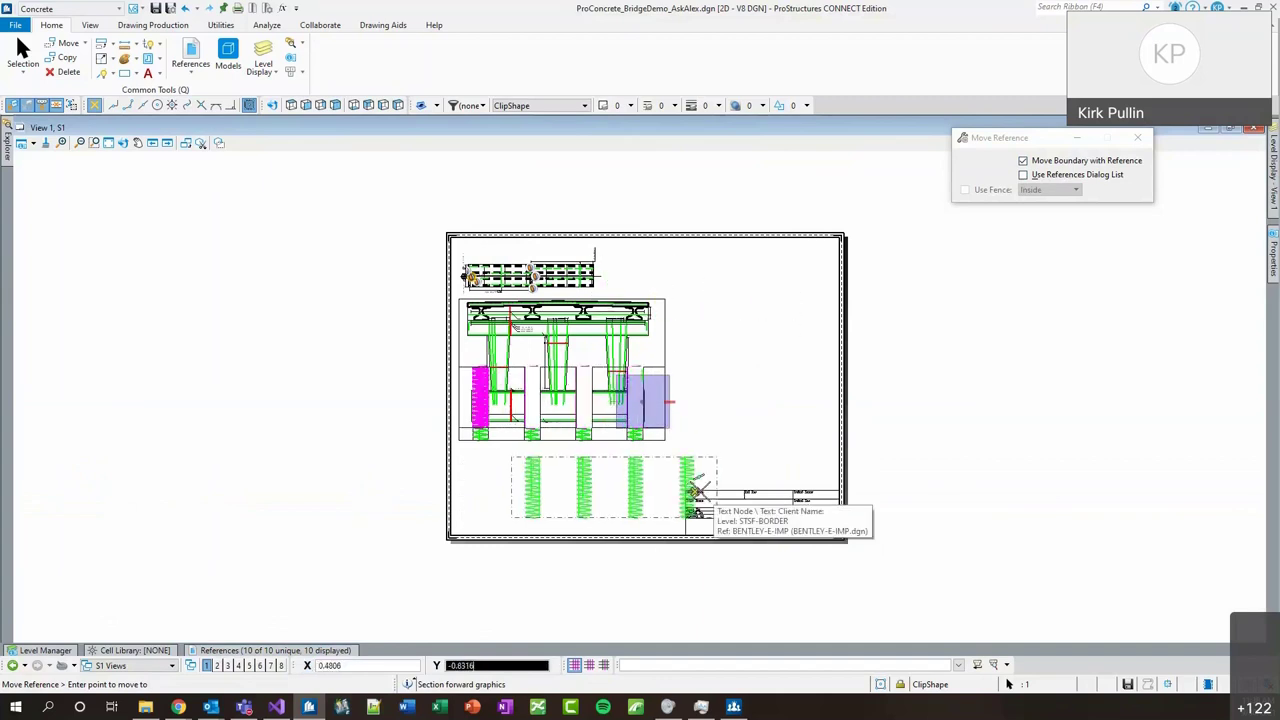
{"action": "key", "text": "ctrl+z"}
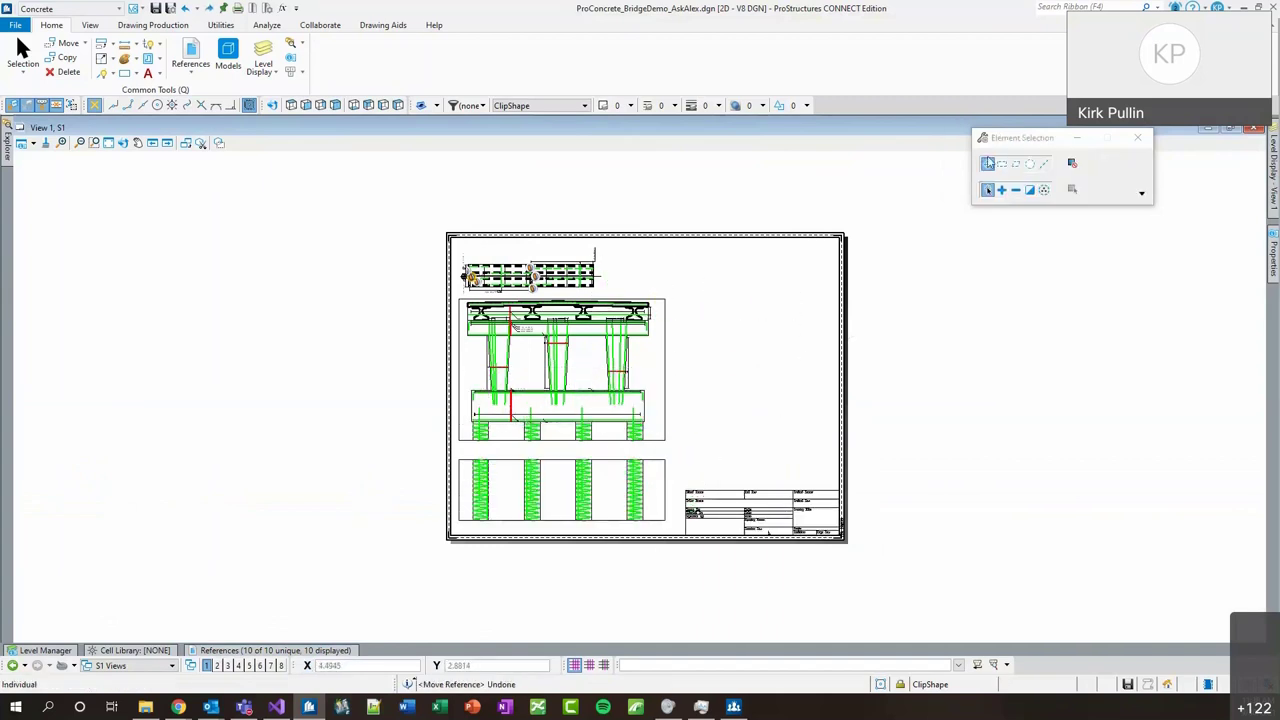
Move the lower pile reference straight up with Move Boundary with Reference off until the pile ends sit inside the lower clip box.
{"action": "right_click", "coordinate": [647, 495]}
{"action": "left_click", "coordinate": [690, 268]}
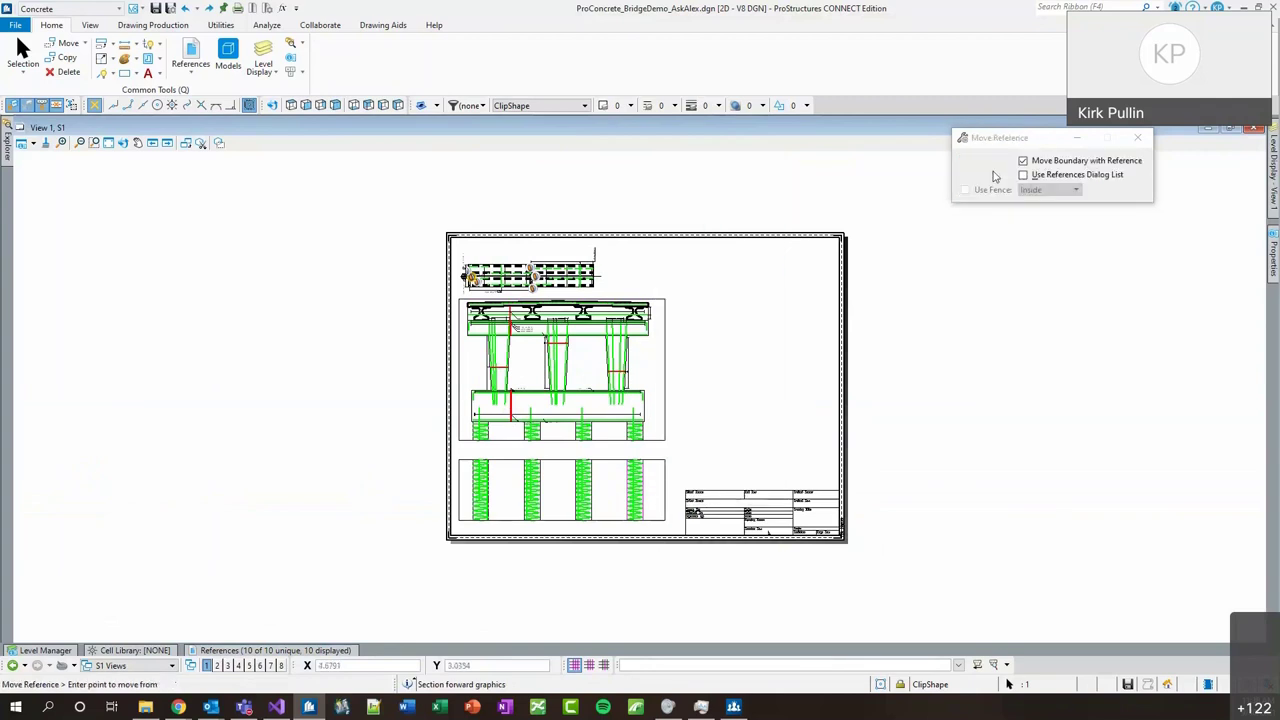
{"action": "left_click", "coordinate": [1025, 161]}
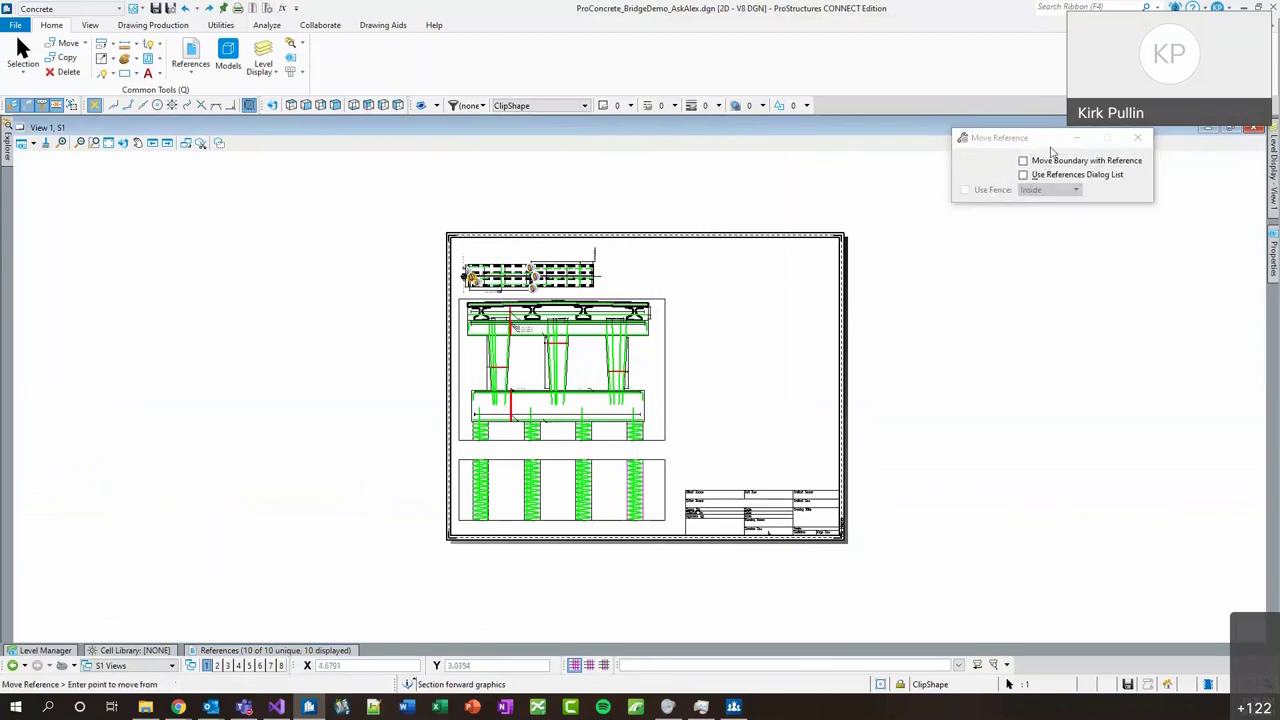
{"action": "left_click", "coordinate": [648, 490]}
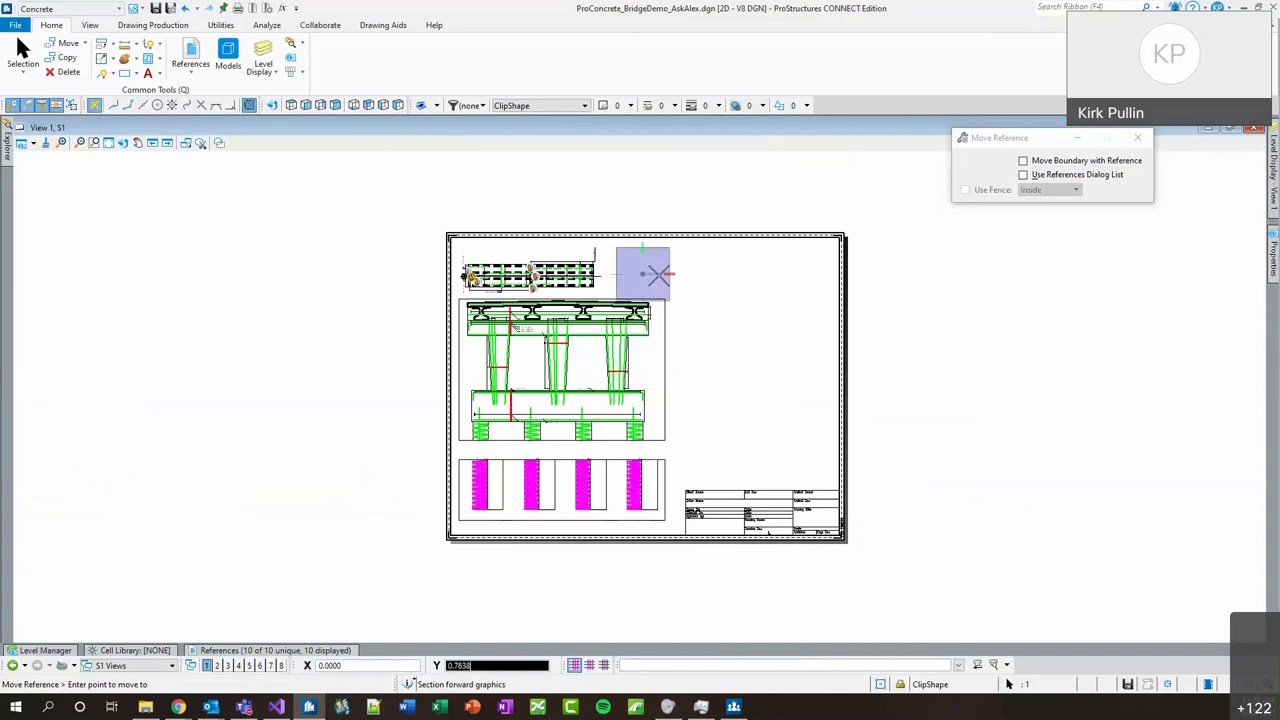
{"action": "left_click", "coordinate": [652, 270]}
Place two break lines from the first to the last pile, along the upper clip box's lower edge and the lower clip box's upper edge.
{"action": "scroll", "coordinate": [499, 445], "scroll_direction": "up", "scroll_amount": 5}
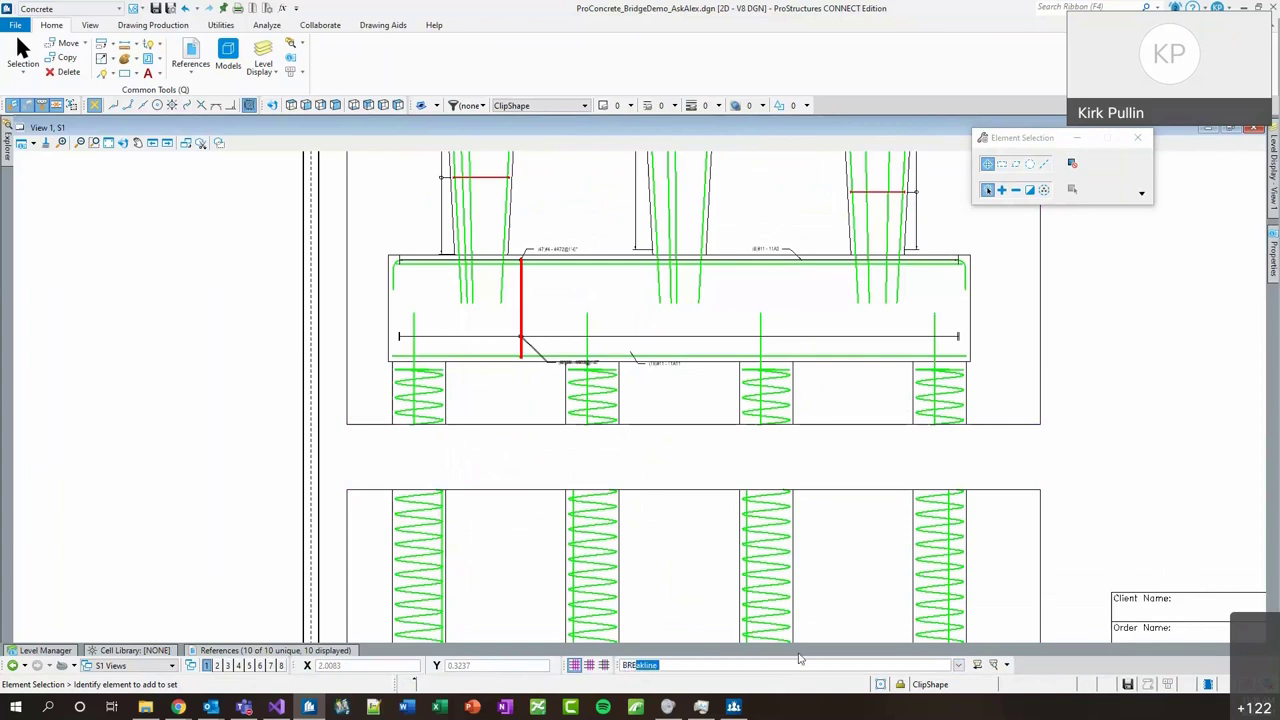
{"action": "key", "text": "Return"}
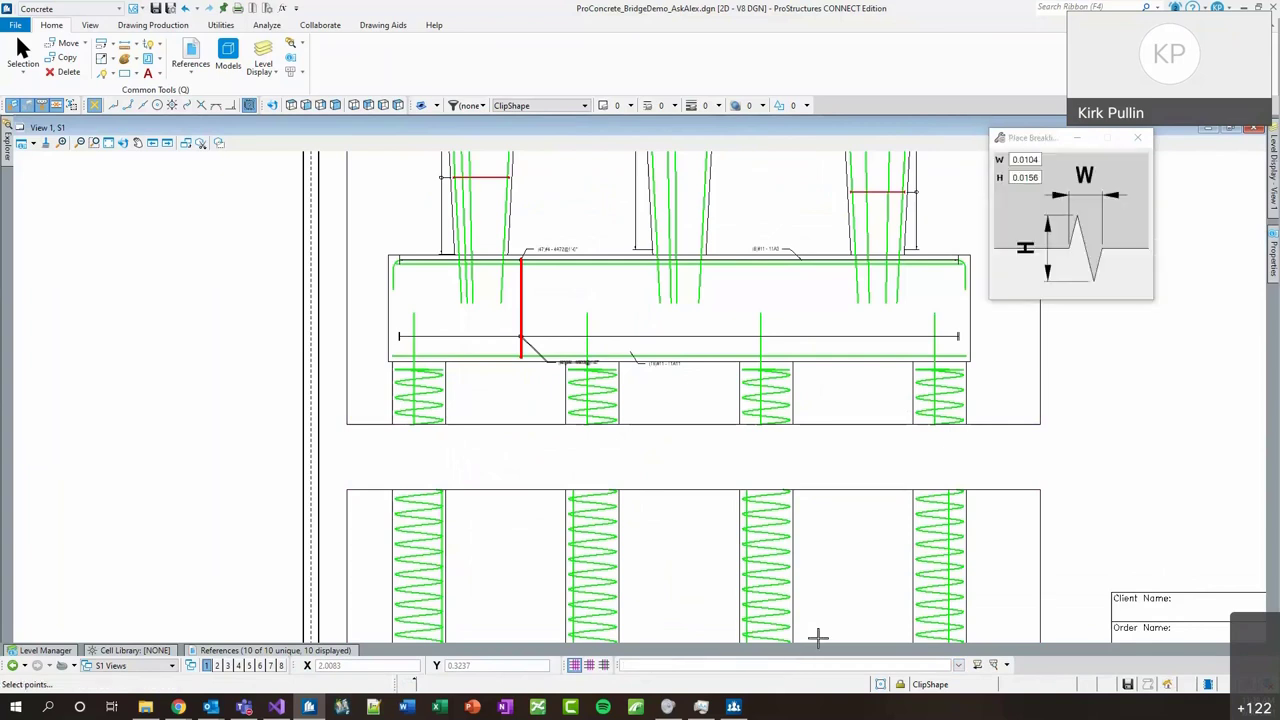
{"action": "left_click", "coordinate": [391, 421]}
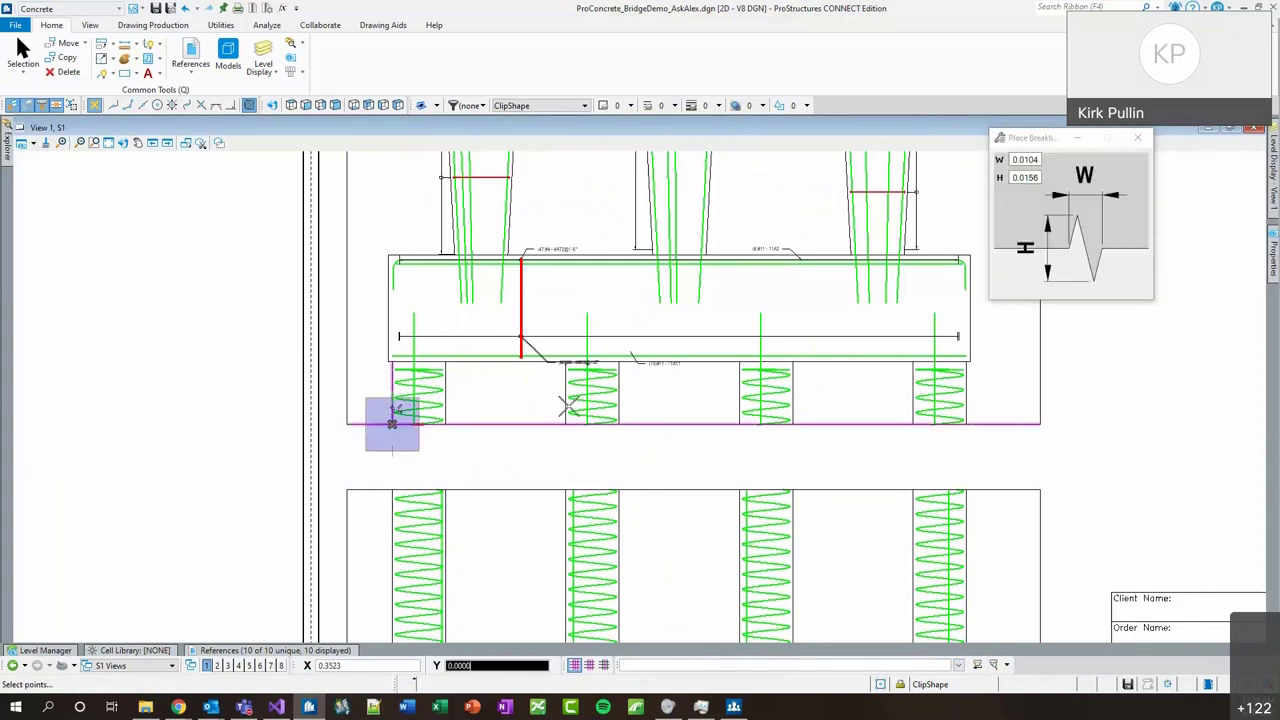
{"action": "left_click", "coordinate": [965, 421]}
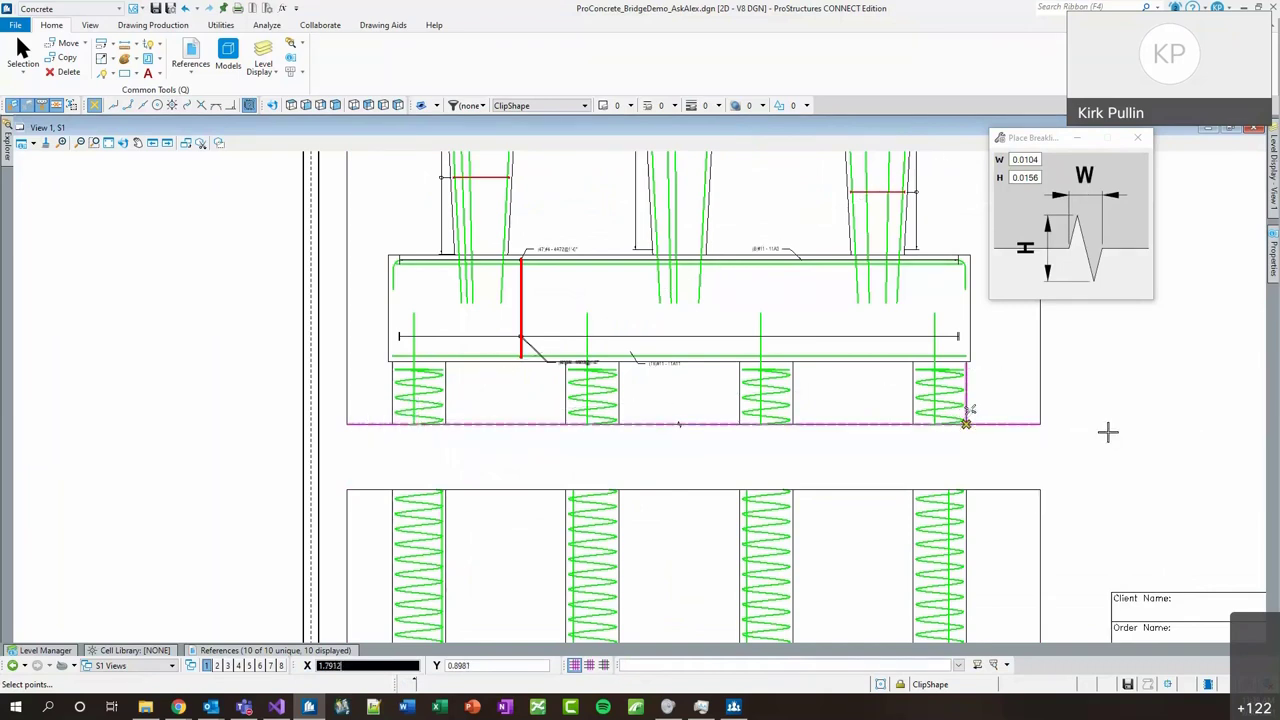
{"action": "left_click", "coordinate": [392, 489]}
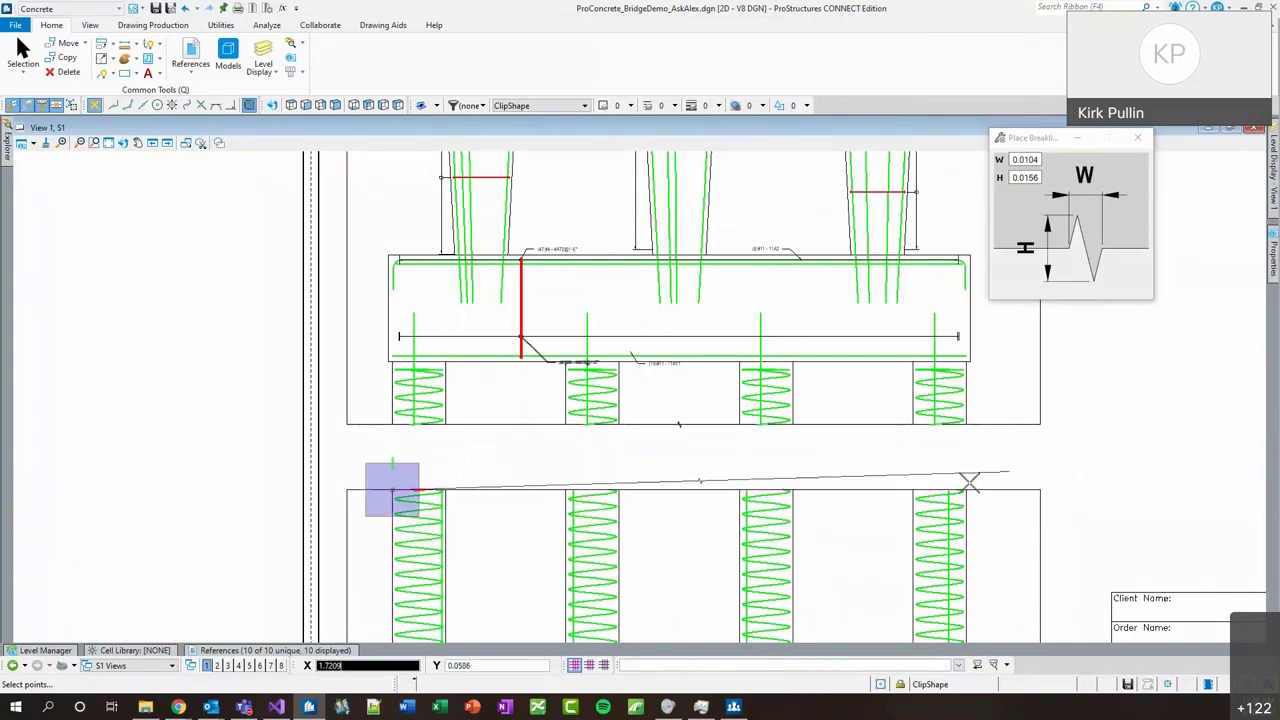
{"action": "left_click", "coordinate": [966, 490]}
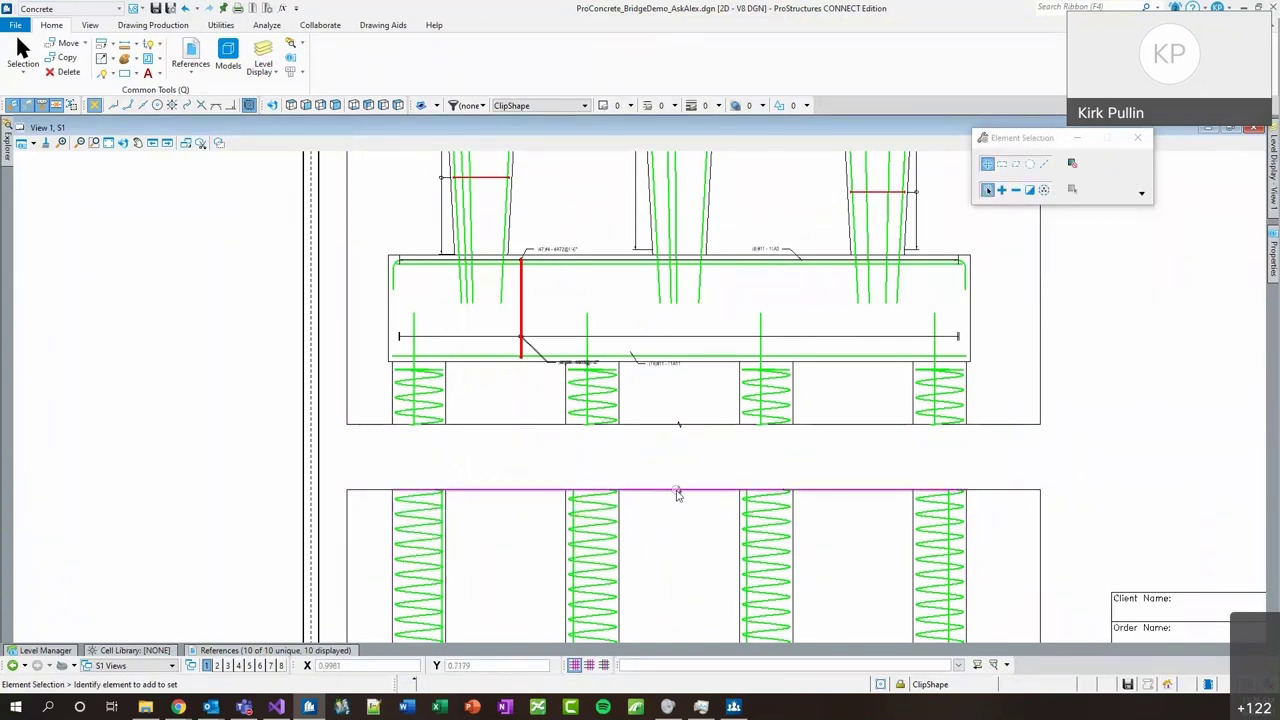
Set the active drawing level to 0.
{"action": "scroll", "coordinate": [616, 447], "scroll_direction": "down", "scroll_amount": 4}
{"action": "left_click", "coordinate": [700, 437]}
{"action": "left_click", "coordinate": [857, 442]}
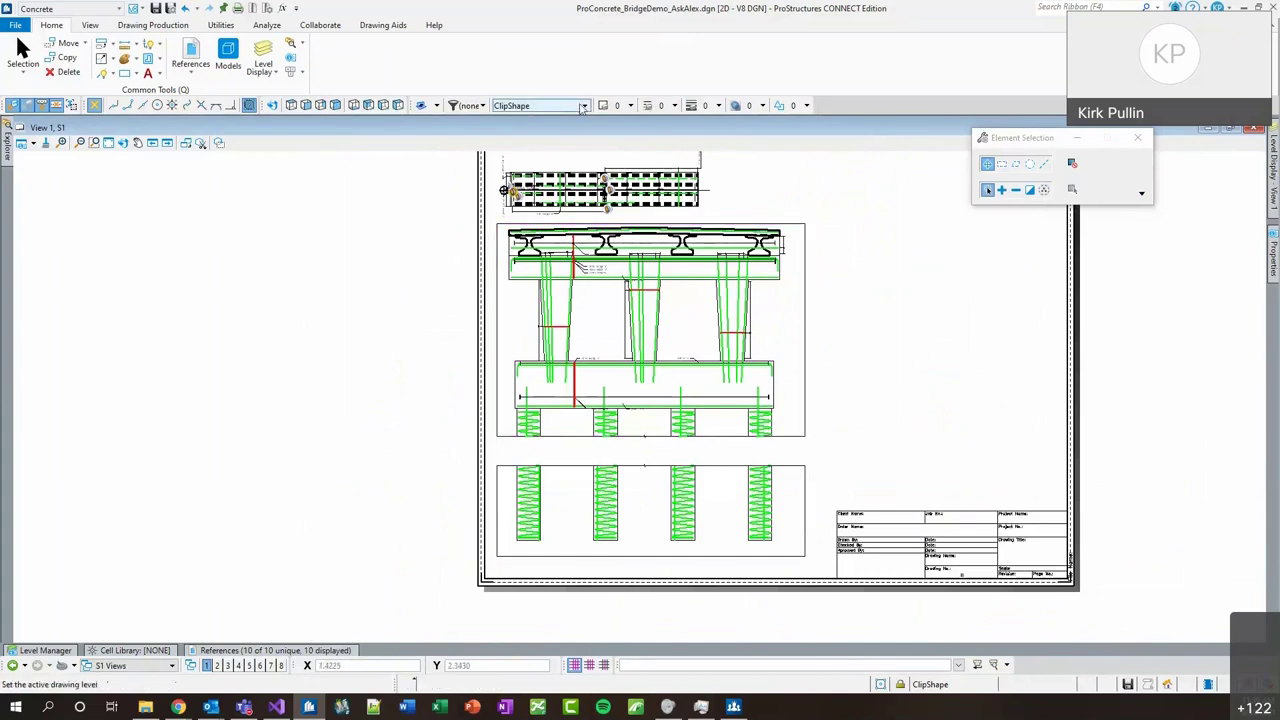
{"action": "left_click", "coordinate": [530, 105]}
{"action": "left_click", "coordinate": [510, 142]}
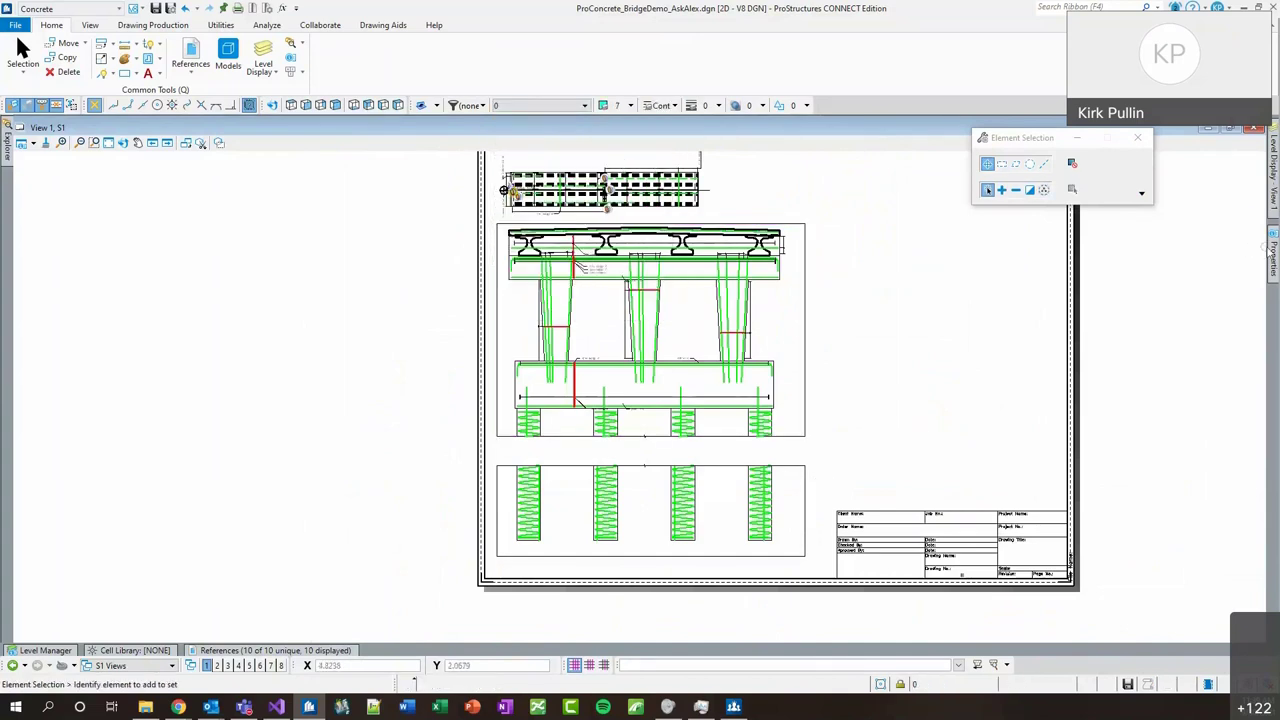
Try hiding the ClipShape level while the break lines are still on it, and turn its display back on.
{"action": "left_click", "coordinate": [1273, 258]}
{"action": "left_click", "coordinate": [1274, 168]}
{"action": "left_click", "coordinate": [1077, 320]}
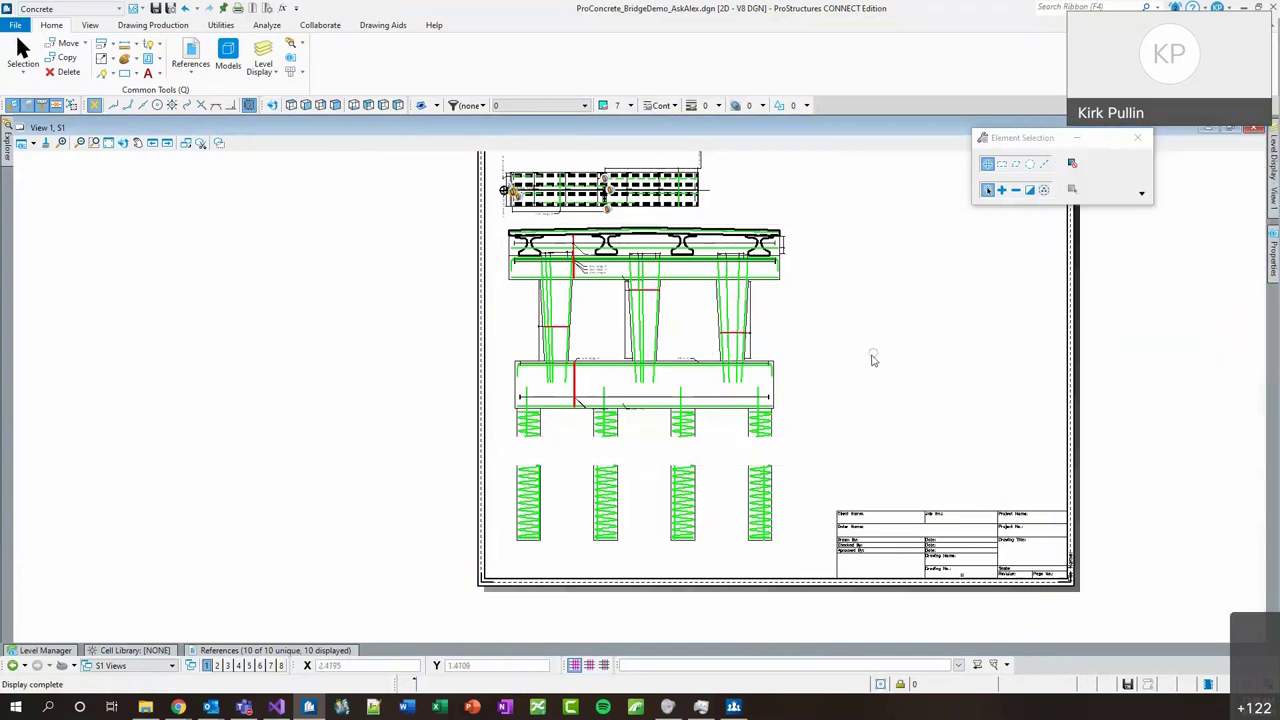
{"action": "left_click", "coordinate": [1272, 185]}
{"action": "left_click", "coordinate": [1077, 320]}
Move both break lines to level 0 and turn off the display of the ClipShape level.
{"action": "left_click", "coordinate": [722, 437]}
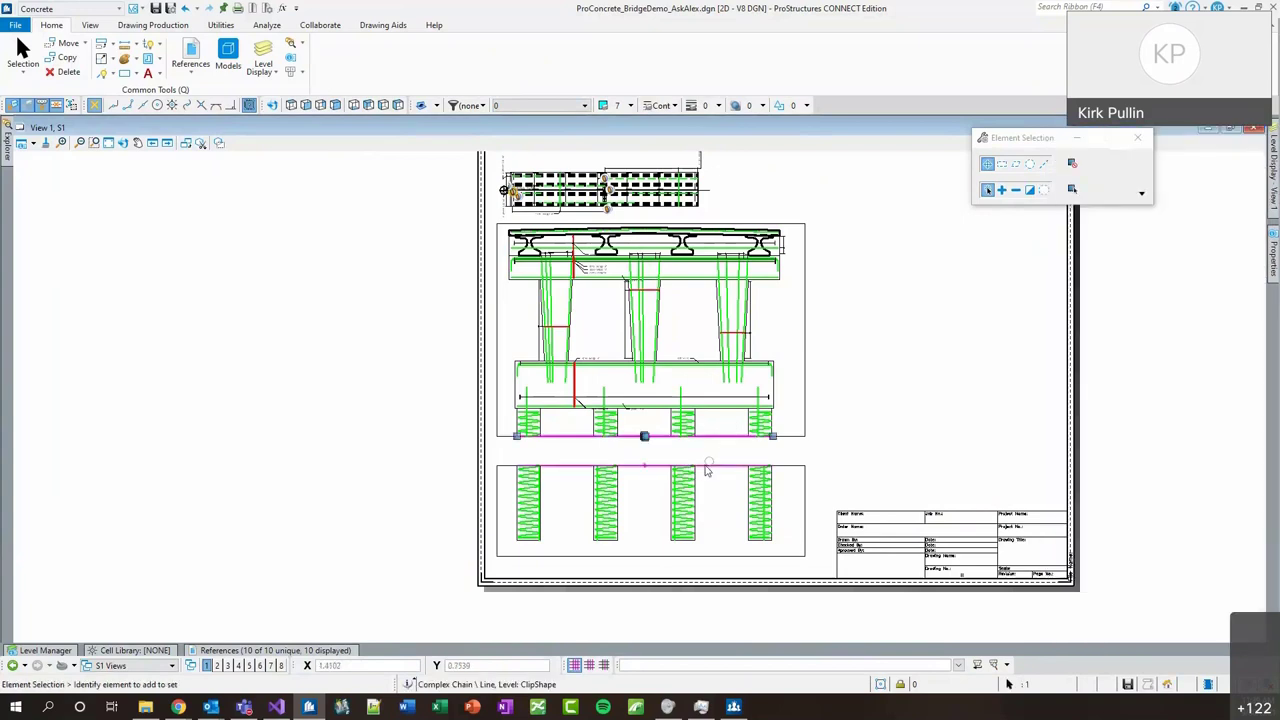
{"action": "left_click", "coordinate": [515, 105]}
{"action": "left_click", "coordinate": [922, 213]}
{"action": "mouse_move", "coordinate": [1275, 190]}
{"action": "left_click", "coordinate": [1080, 320]}
Inspect the break lines between the pile segments and the overall sheet layout.
{"action": "scroll", "coordinate": [704, 467], "scroll_direction": "up", "scroll_amount": 4}
{"action": "mouse_move", "coordinate": [704, 467]}
{"action": "middle_mouse_down"}
{"action": "mouse_move", "coordinate": [433, 408]}
{"action": "mouse_move", "coordinate": [496, 517]}
{"action": "mouse_move", "coordinate": [459, 317]}
{"action": "mouse_move", "coordinate": [460, 457]}
{"action": "middle_mouse_up"}
{"action": "key", "text": "Escape"}
{"action": "scroll", "coordinate": [486, 457], "scroll_direction": "down", "scroll_amount": 4}
{"action": "middle_click_drag", "start_coordinate": [521, 386], "coordinate": [505, 411]}
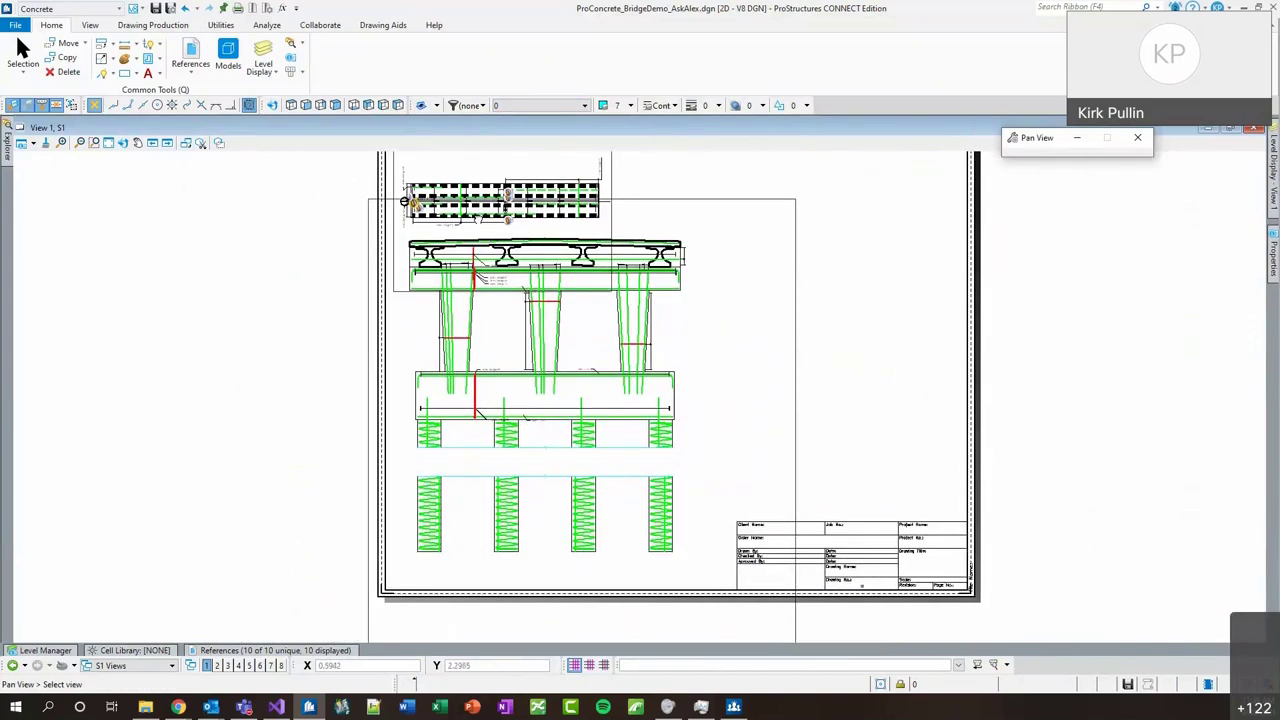
{"action": "key", "text": "Escape"}
{"action": "scroll", "coordinate": [480, 290], "scroll_direction": "down", "scroll_amount": 4}
{"action": "scroll", "coordinate": [529, 183], "scroll_direction": "up", "scroll_amount": 2}
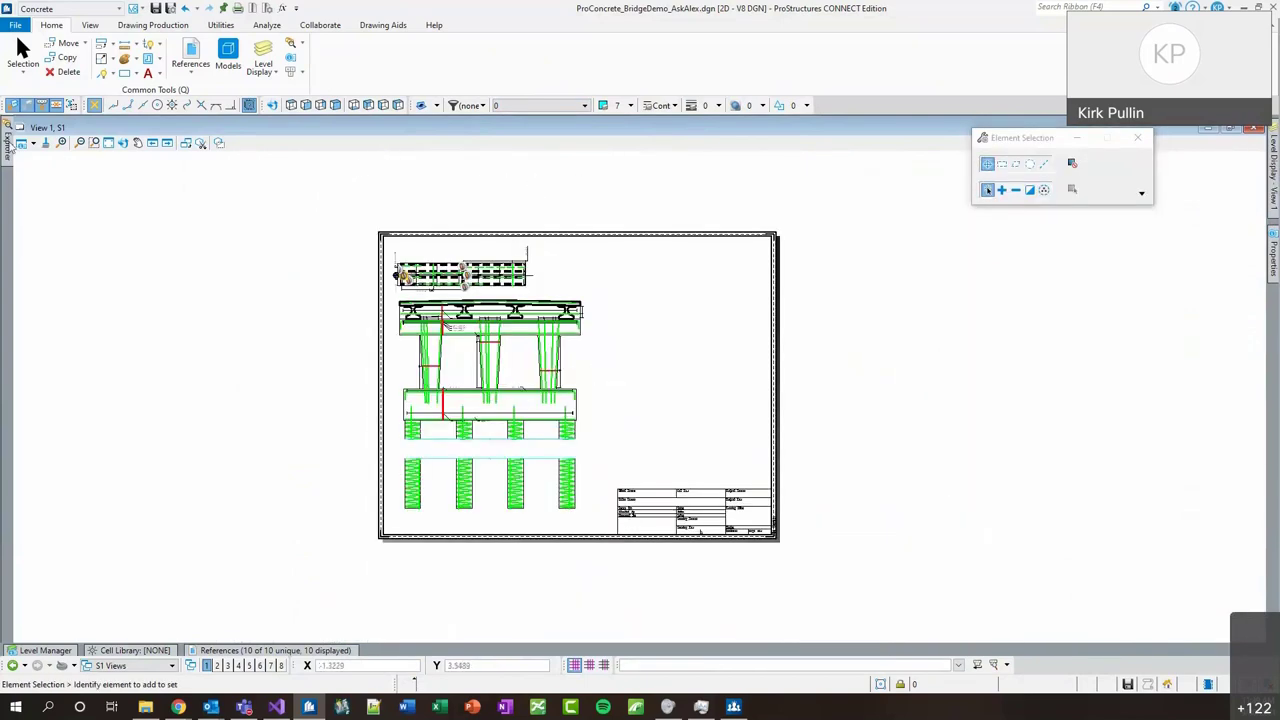
Attach the FTG SECT model with the Recommended method and place it in the sheet's empty area beside the interior elevation.
{"action": "left_click", "coordinate": [7, 140]}
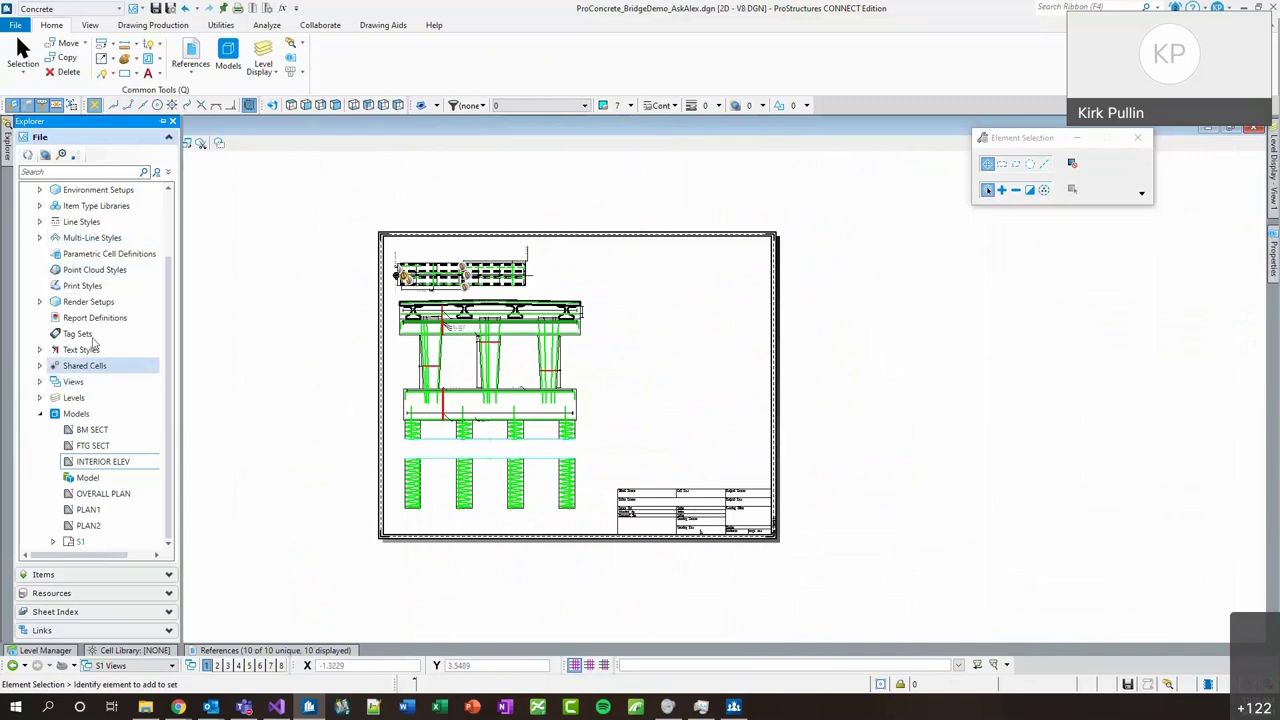
{"action": "left_click_drag", "start_coordinate": [72, 452], "coordinate": [705, 333]}
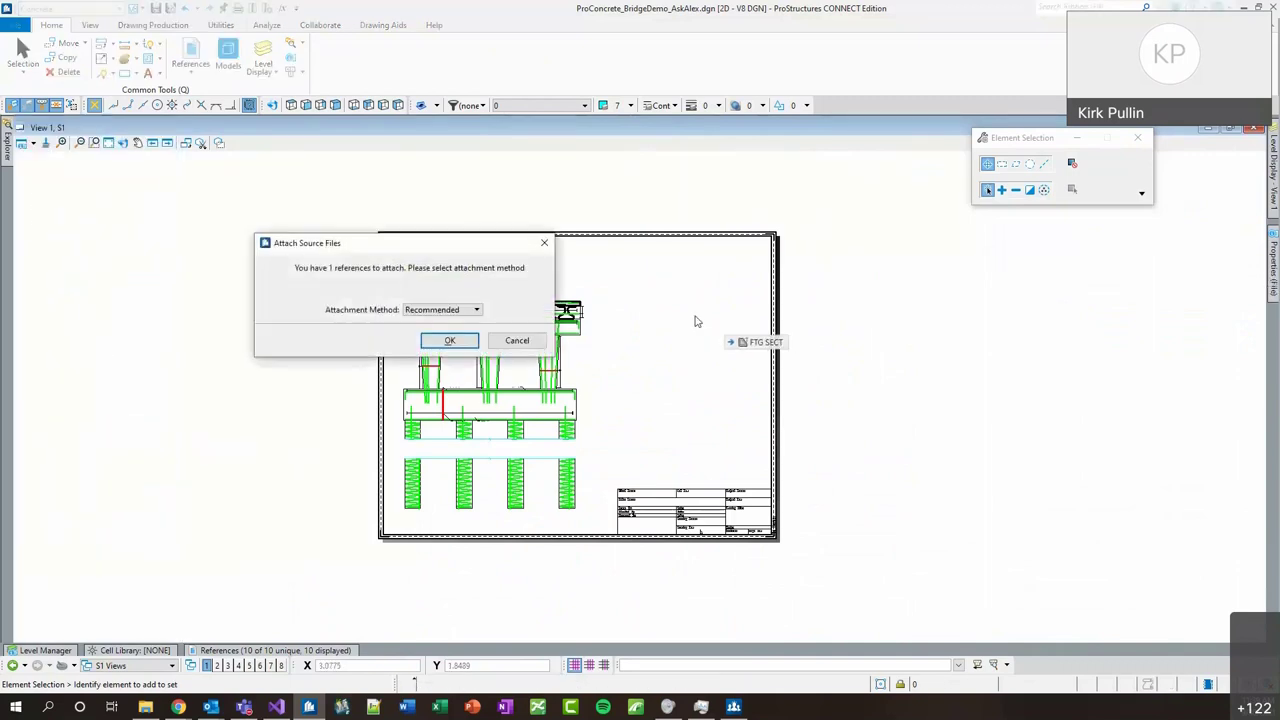
{"action": "left_click", "coordinate": [449, 340]}
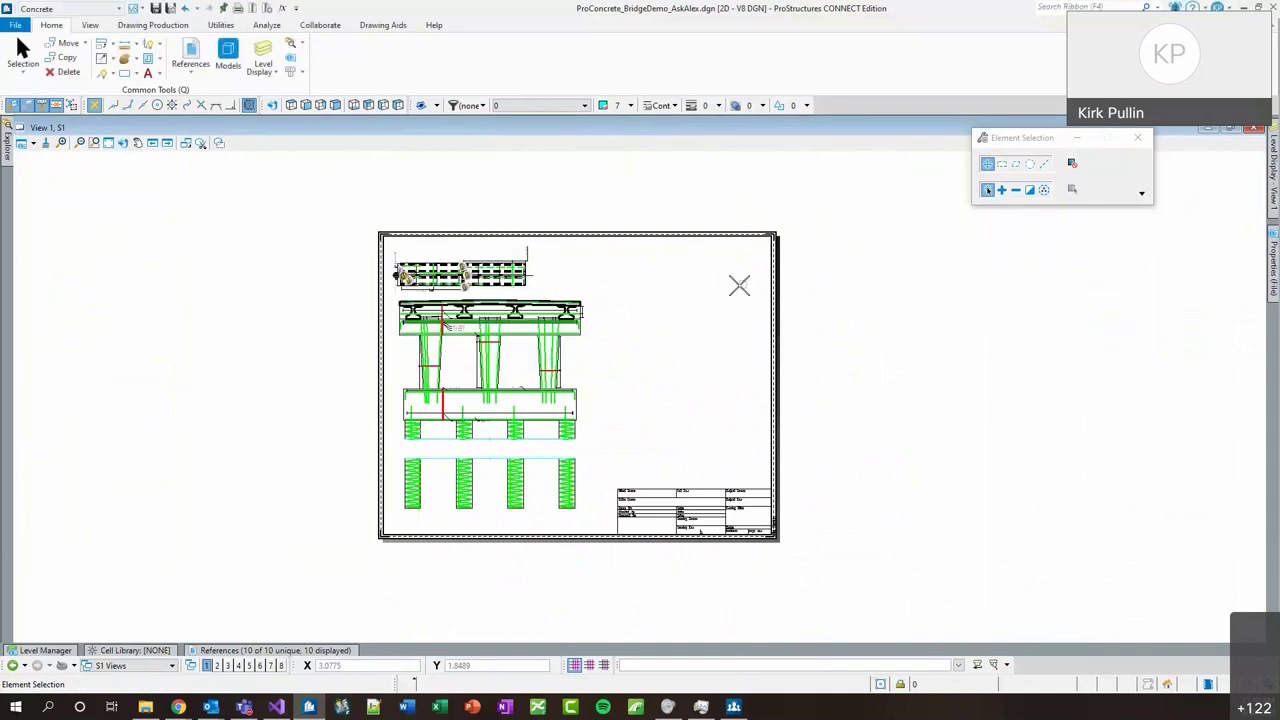
{"action": "left_click", "coordinate": [682, 329]}
{"action": "scroll", "coordinate": [680, 328], "scroll_direction": "up", "scroll_amount": 1}
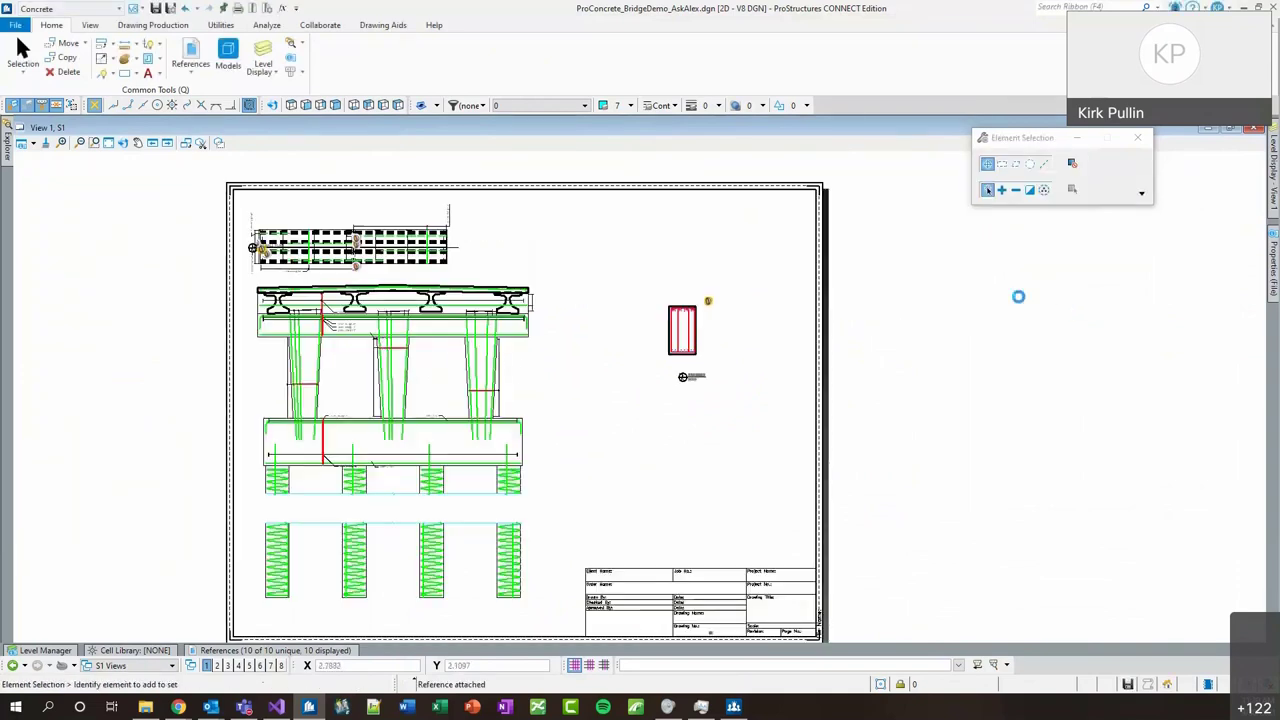
{"action": "scroll", "coordinate": [690, 330], "scroll_direction": "up", "scroll_amount": 1}
{"action": "left_click_drag", "start_coordinate": [673, 405], "coordinate": [655, 386]}
{"action": "left_click", "coordinate": [808, 463]}
{"action": "scroll", "coordinate": [605, 310], "scroll_direction": "down", "scroll_amount": 1}
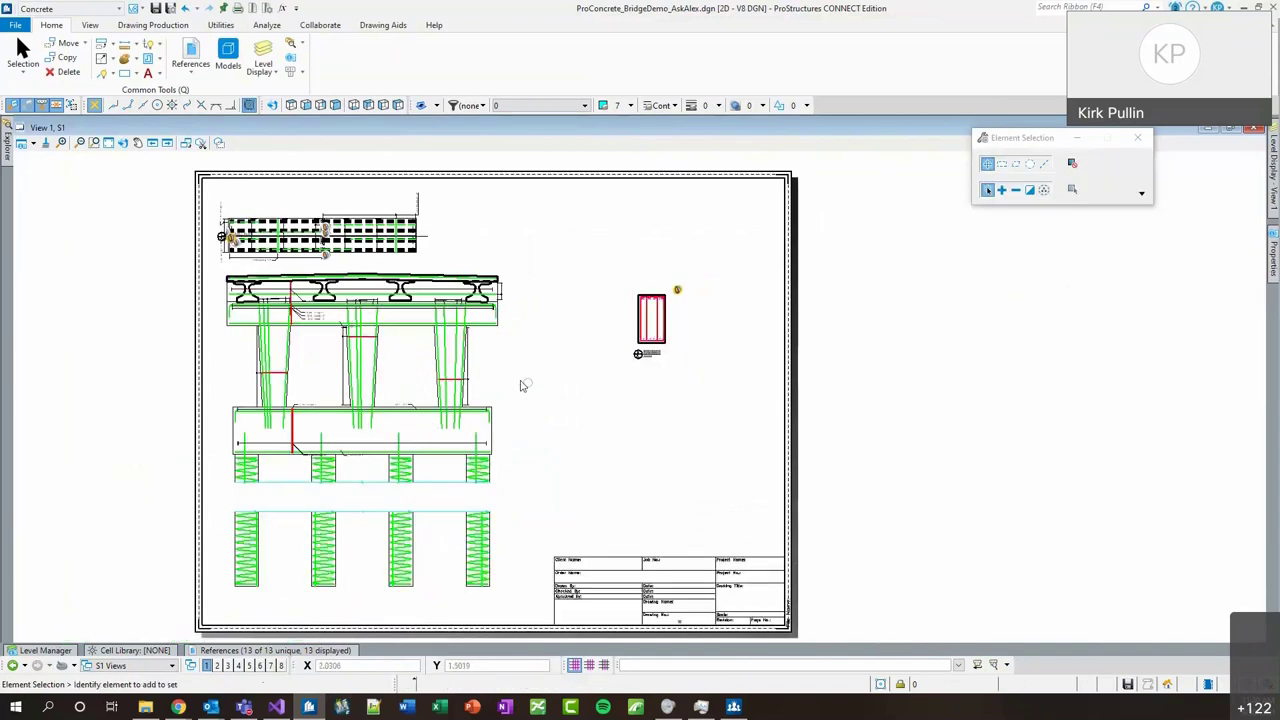
Show the callouts for the S1, INTERIOR ELEV section marker on the overall plan.
{"action": "scroll", "coordinate": [515, 381], "scroll_direction": "down", "scroll_amount": 1}
{"action": "scroll", "coordinate": [362, 248], "scroll_direction": "up", "scroll_amount": 3}
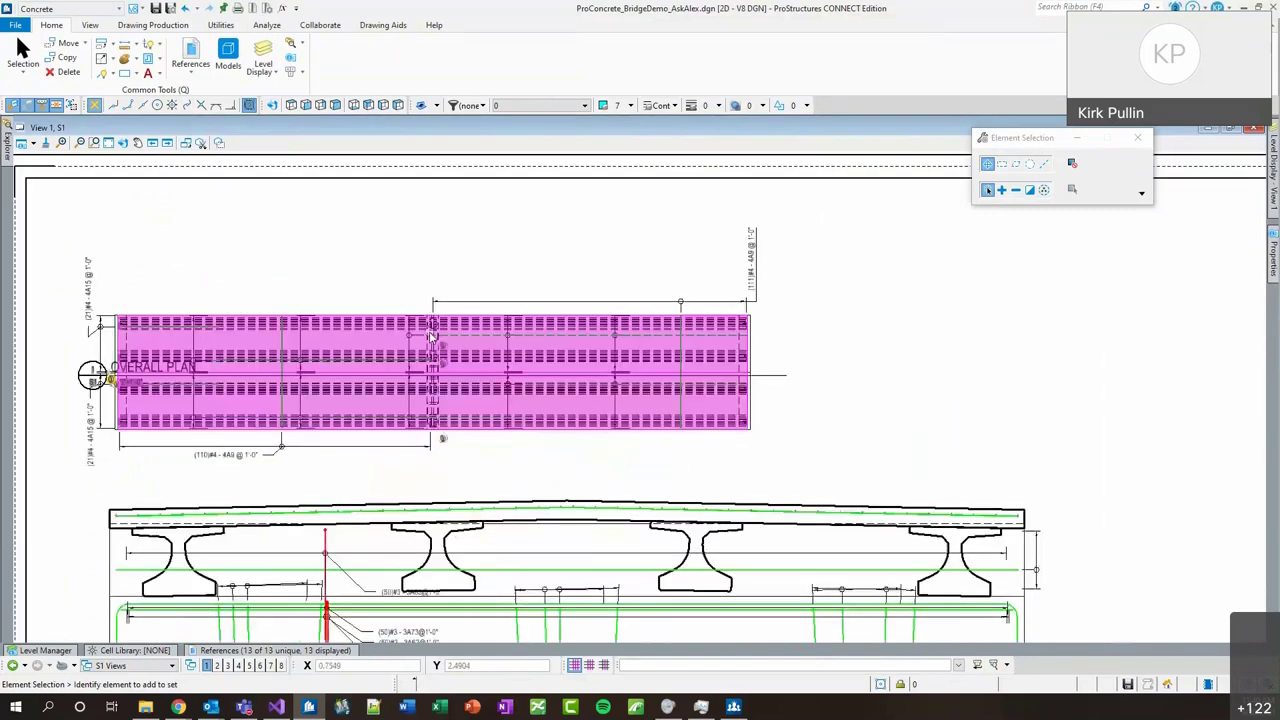
{"action": "scroll", "coordinate": [432, 336], "scroll_direction": "up", "scroll_amount": 2}
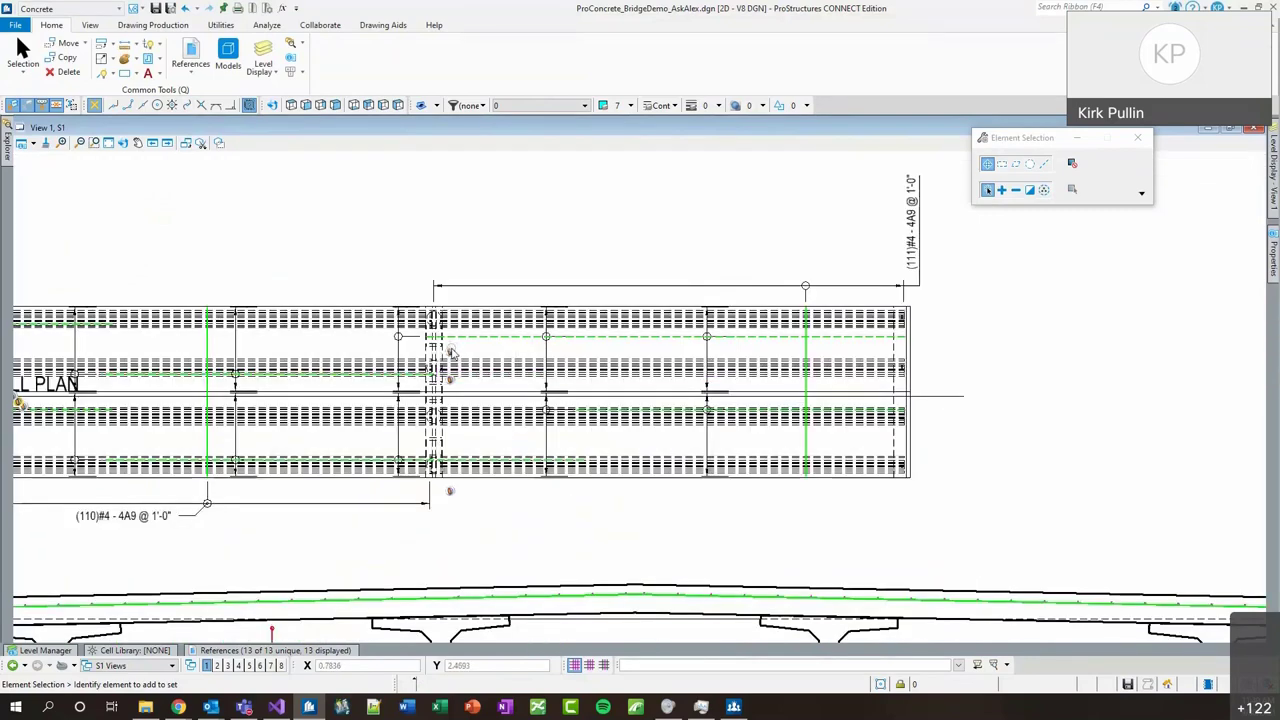
{"action": "mouse_move", "coordinate": [451, 353]}
{"action": "scroll", "coordinate": [452, 516], "scroll_direction": "up", "scroll_amount": 3}
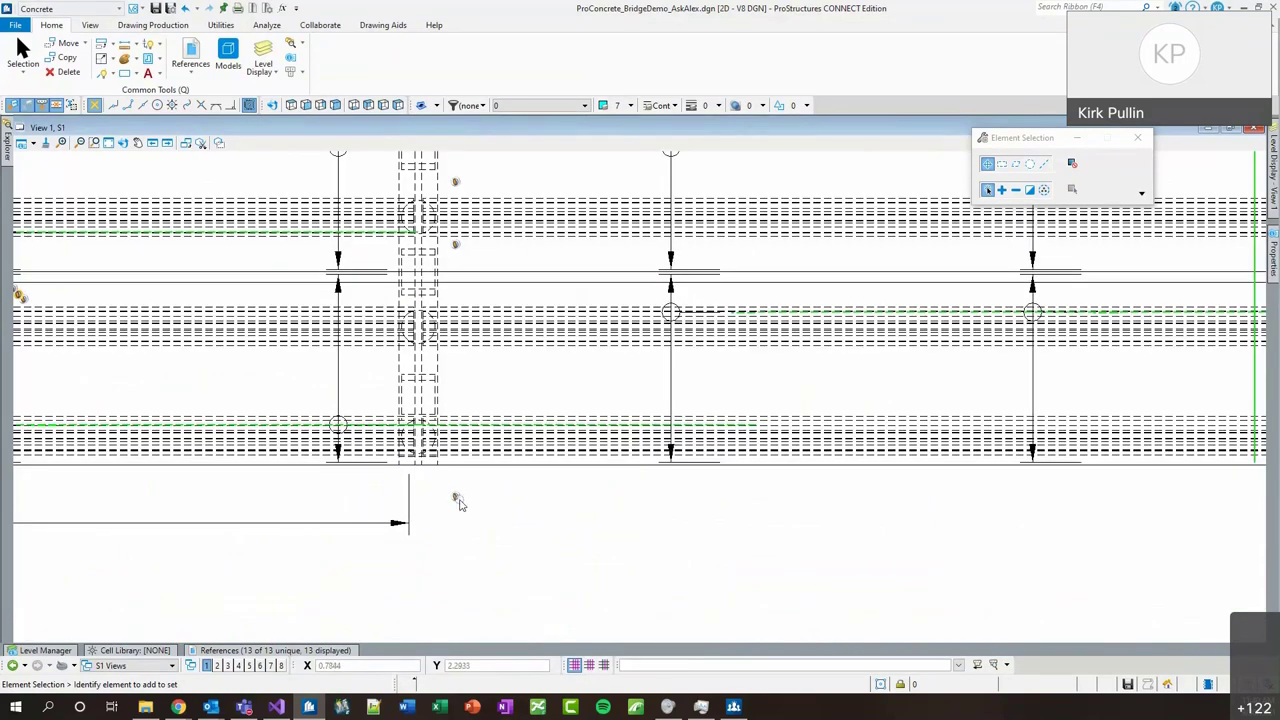
{"action": "mouse_move", "coordinate": [455, 499]}
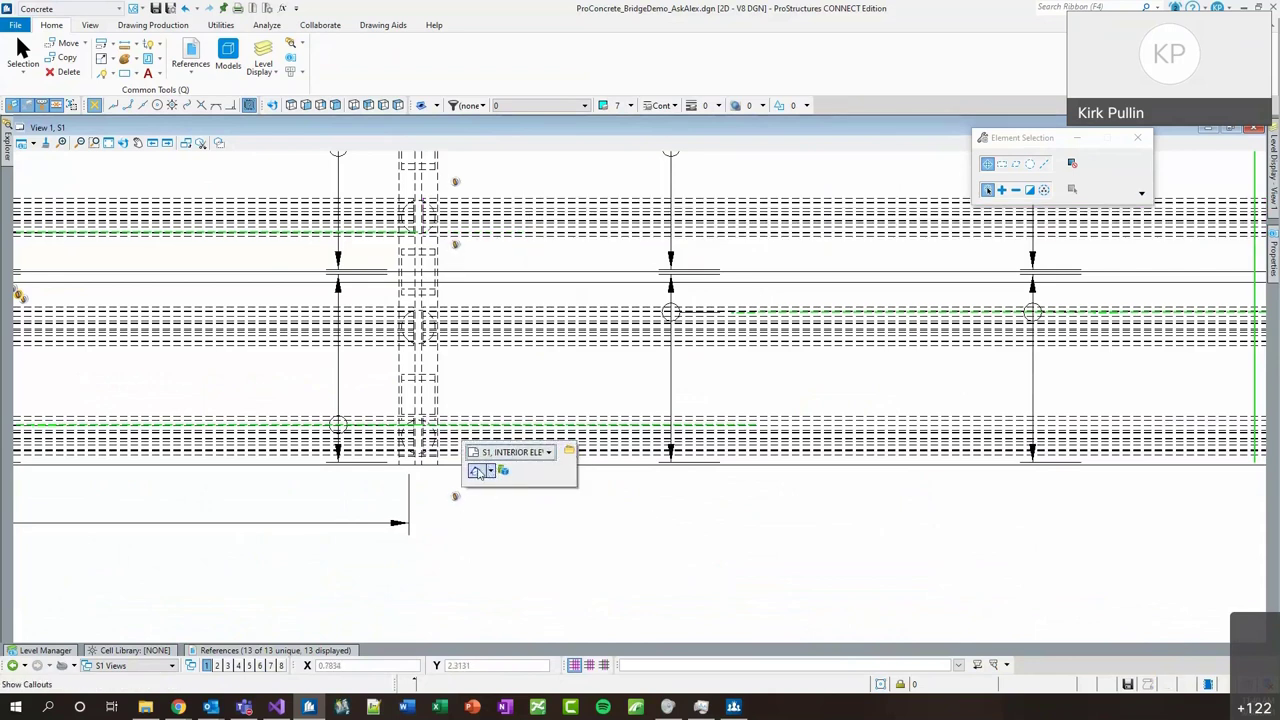
{"action": "left_click", "coordinate": [475, 480]}
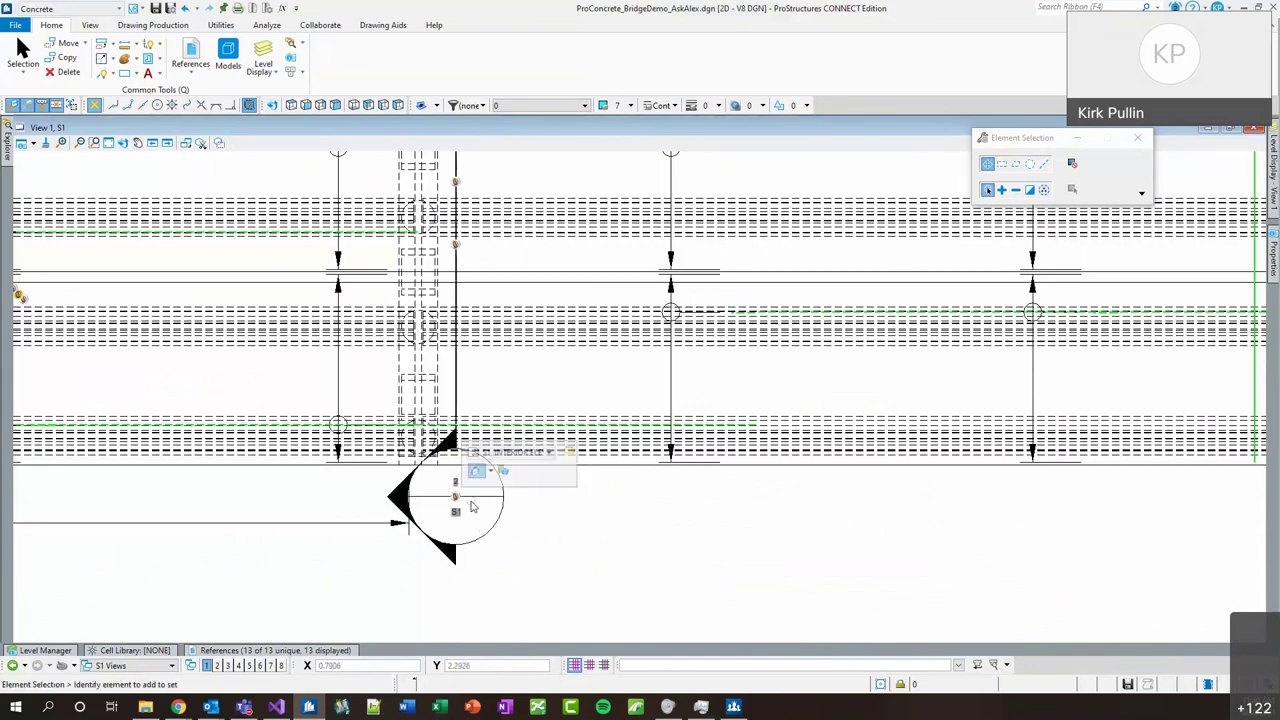
Move the lower bubble of the interior elevation section callout down, clear of the deck edge in the plan.
{"action": "left_click", "coordinate": [477, 482]}
{"action": "scroll", "coordinate": [481, 505], "scroll_direction": "up", "scroll_amount": 5}
{"action": "left_click_drag", "start_coordinate": [468, 487], "coordinate": [482, 556]}
{"action": "left_click", "coordinate": [482, 556]}
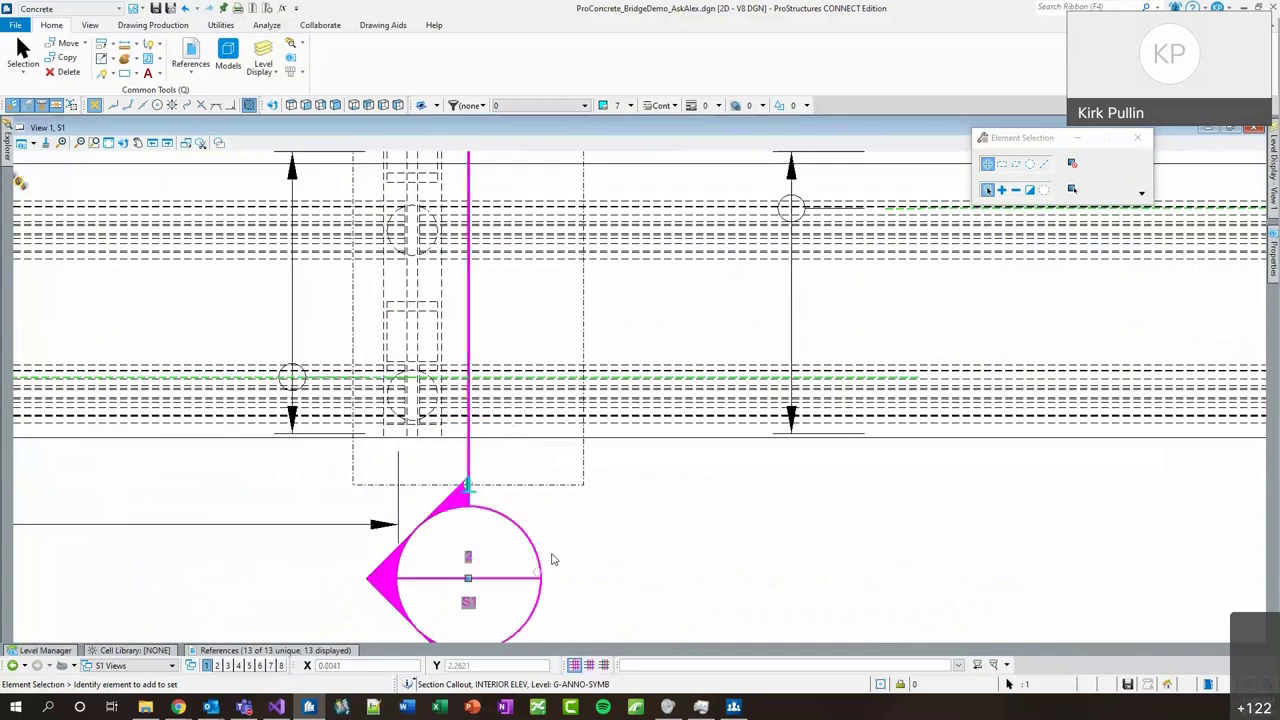
{"action": "scroll", "coordinate": [435, 395], "scroll_direction": "down", "scroll_amount": 3}
{"action": "scroll", "coordinate": [455, 480], "scroll_direction": "up", "scroll_amount": 3}
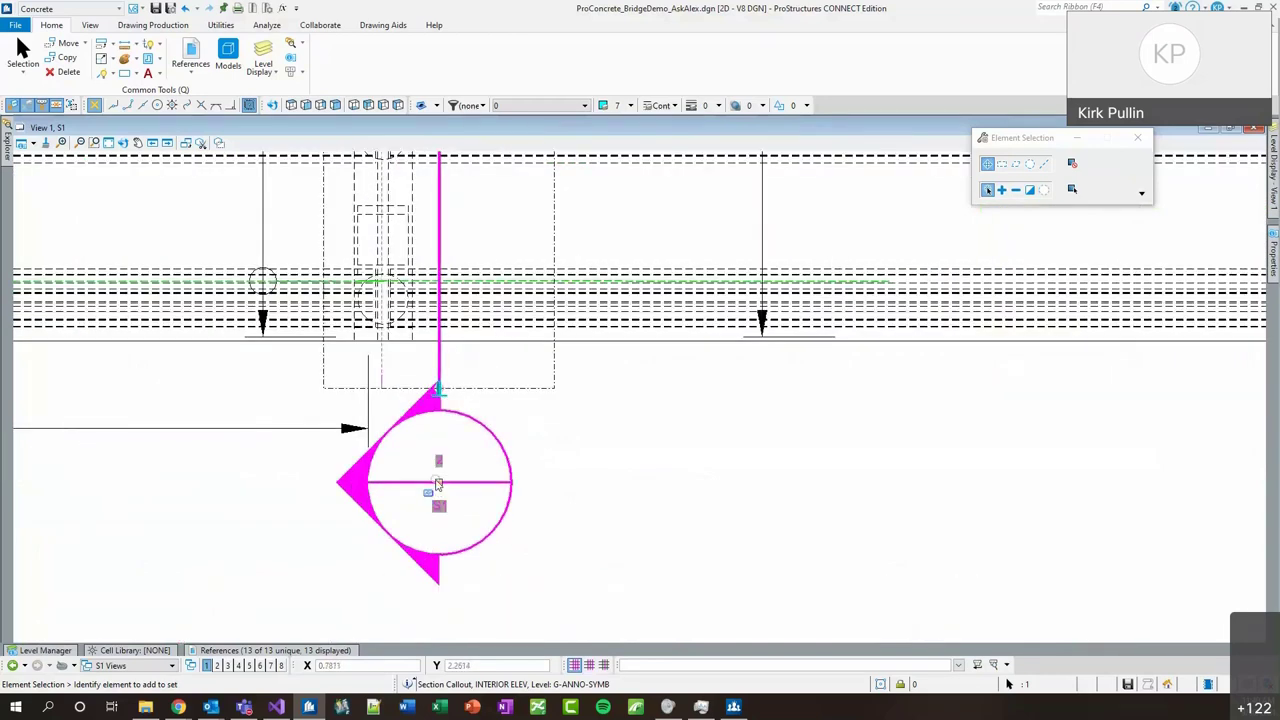
{"action": "left_click_drag", "start_coordinate": [455, 480], "coordinate": [455, 500]}
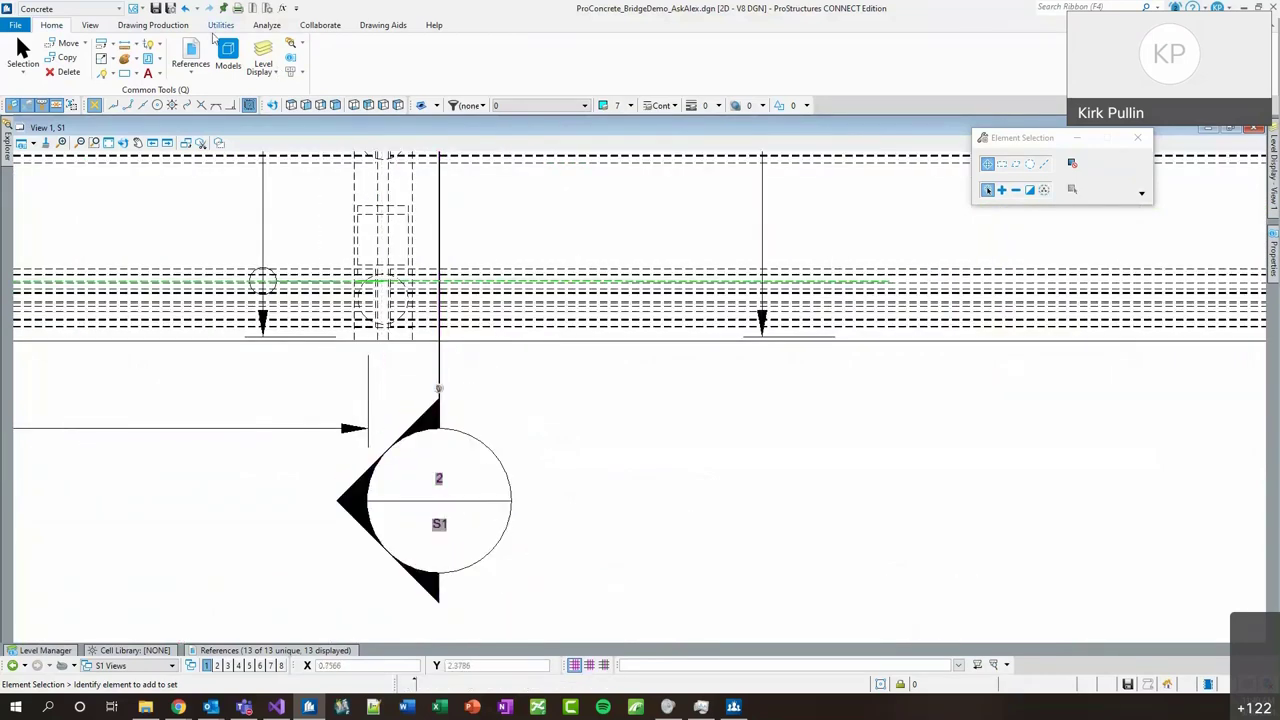
Set up Change Text Attributes with intercharacter spacing, justification and line spacing excluded, keeping font, height and width enabled.
{"action": "left_click", "coordinate": [170, 27]}
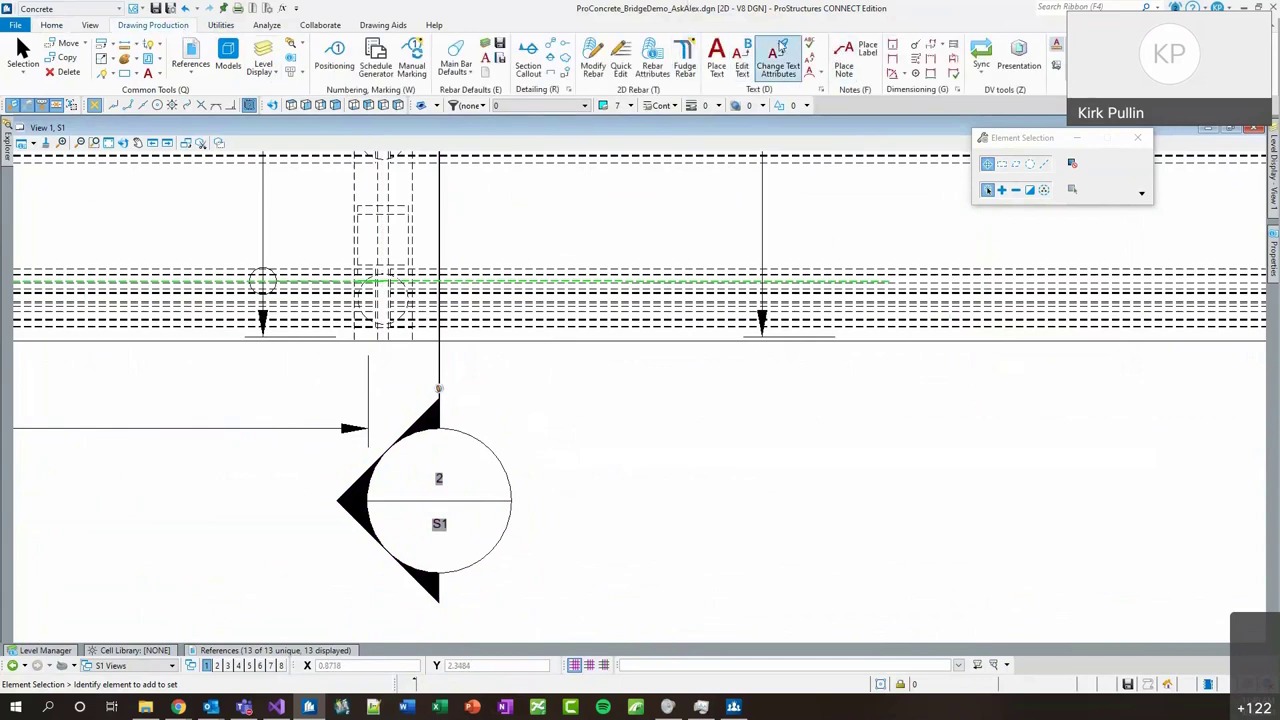
{"action": "left_click", "coordinate": [798, 50]}
{"action": "left_click", "coordinate": [1126, 179]}
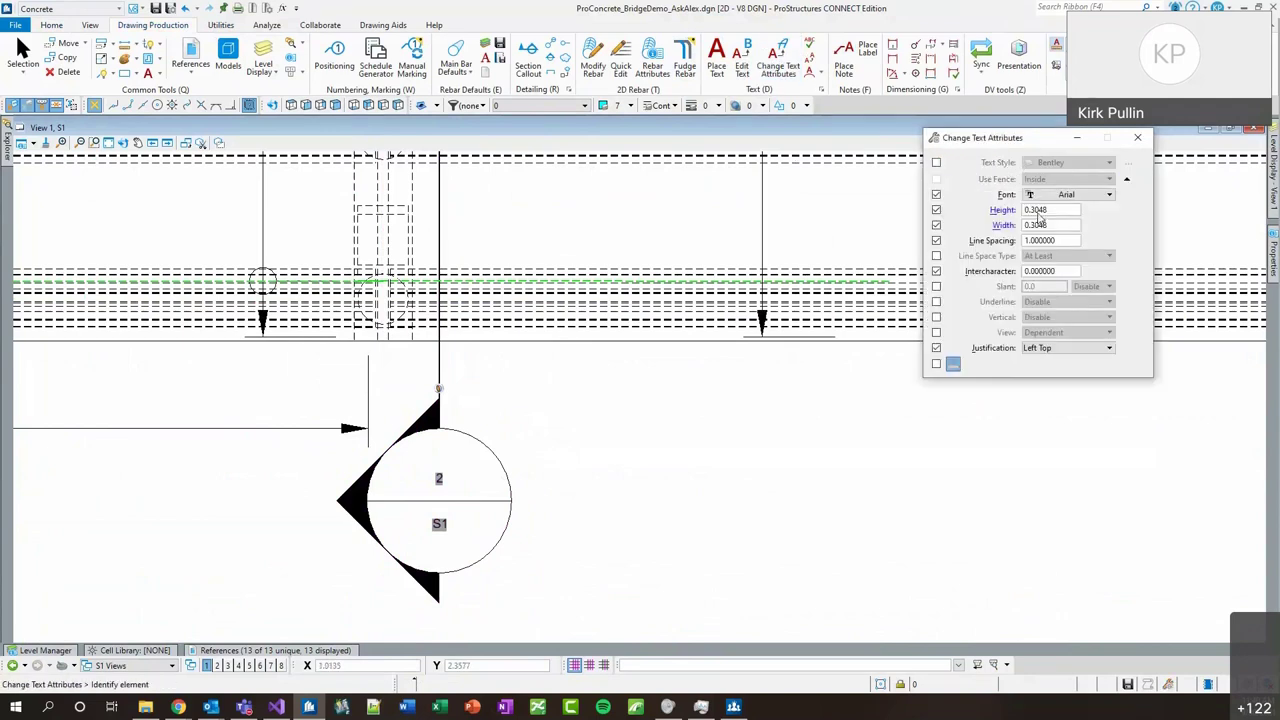
{"action": "left_click", "coordinate": [936, 271]}
{"action": "left_click", "coordinate": [936, 347]}
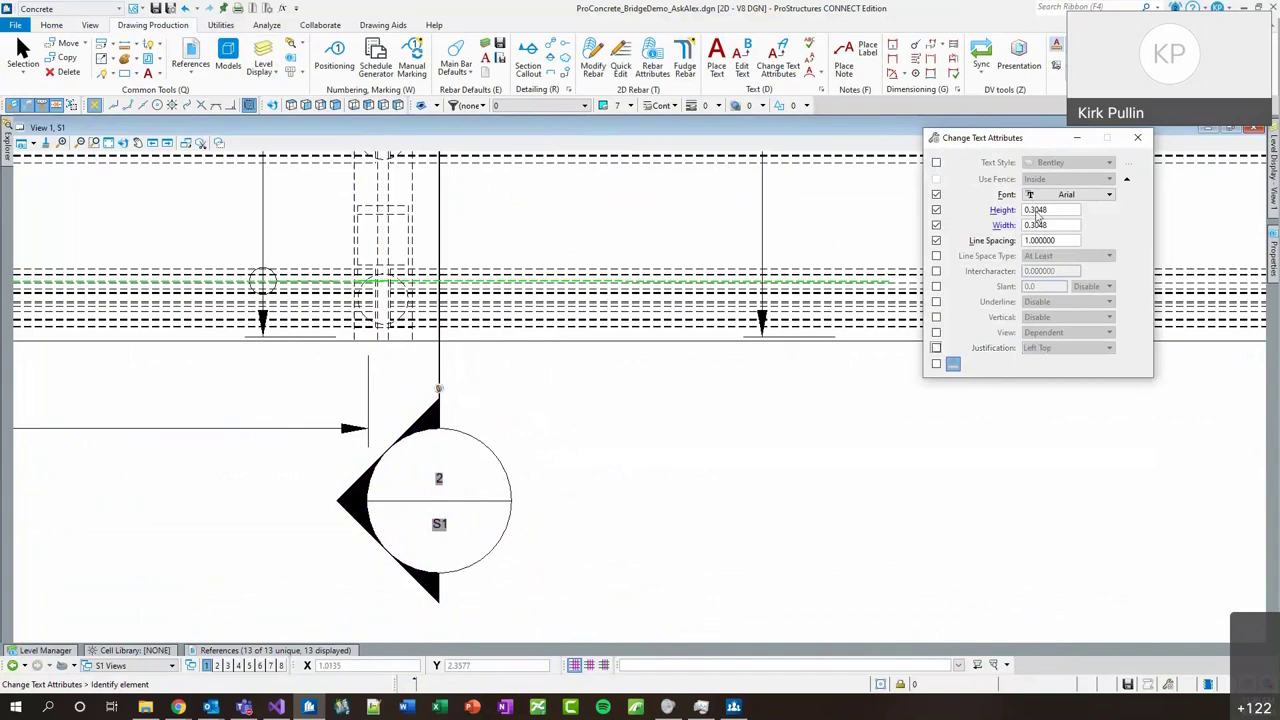
{"action": "left_click", "coordinate": [936, 241]}
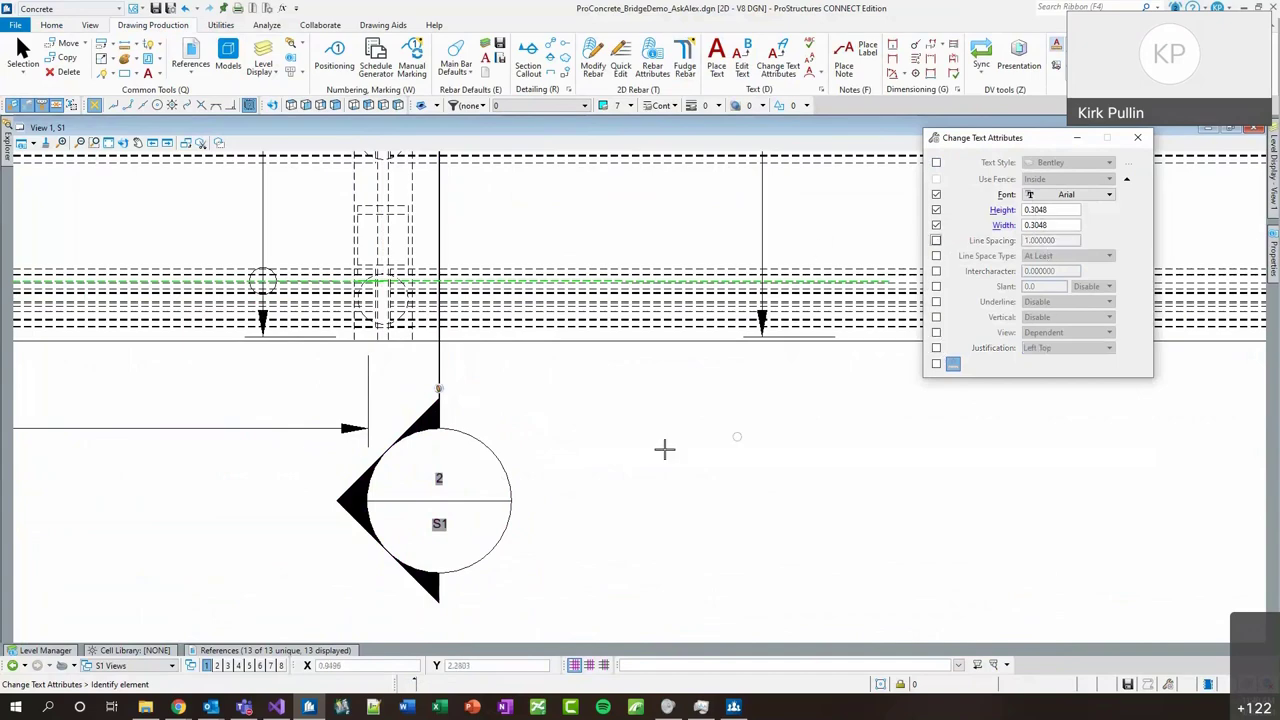
Try to apply Arial with height and width 0.3048 to the section callout text, and undo the change.
{"action": "left_click", "coordinate": [445, 500]}
{"action": "scroll", "coordinate": [502, 514], "scroll_direction": "down", "scroll_amount": 5}
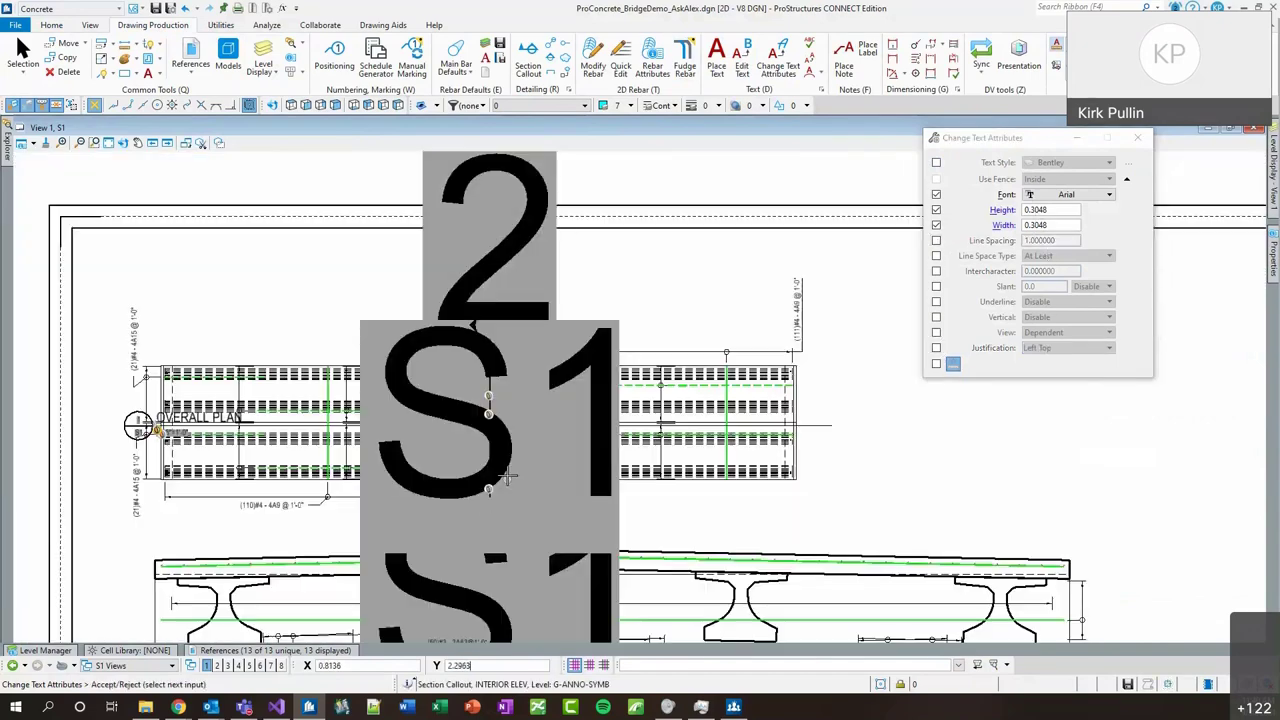
{"action": "key", "text": "ctrl+z"}
Enable annotation scale in Change Text Attributes and enlarge the section callout's text to suit its bubbles.
{"action": "left_click", "coordinate": [937, 365]}
{"action": "left_click", "coordinate": [506, 529]}
{"action": "left_click", "coordinate": [940, 230]}
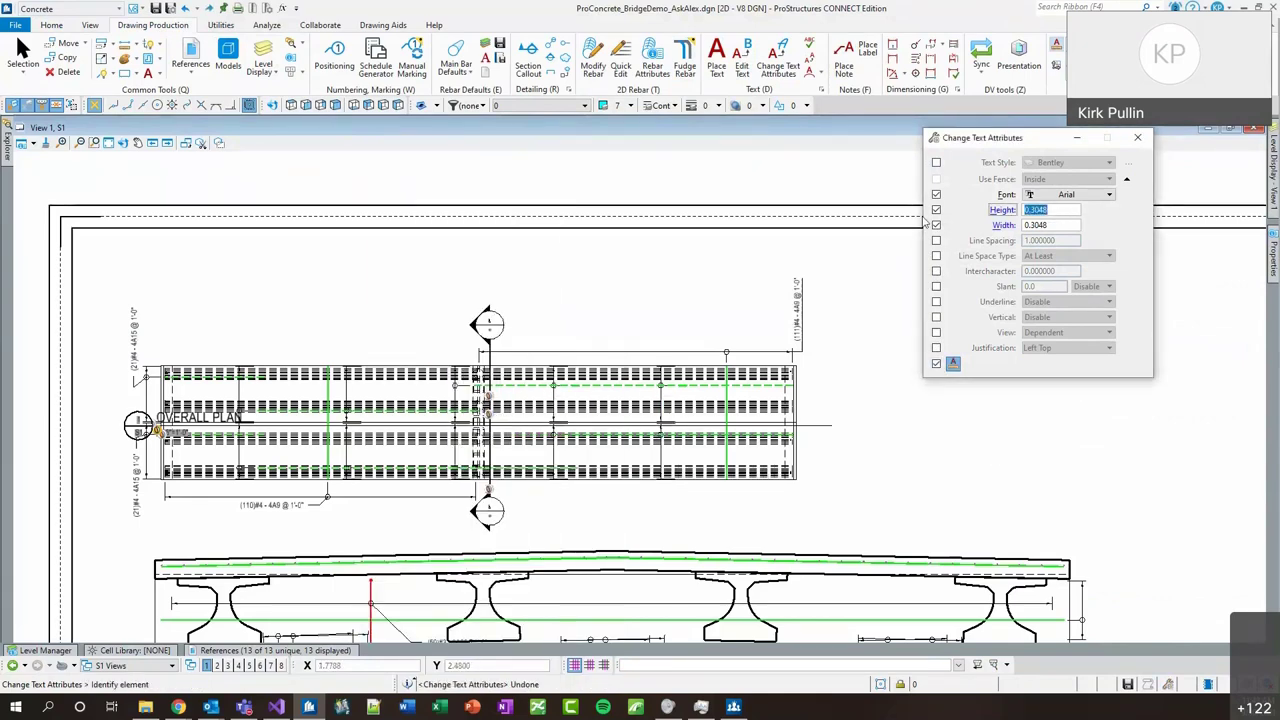
{"action": "key", "text": "Tab"}
{"action": "key", "text": "BackSpace"}
{"action": "key", "text": "Escape"}
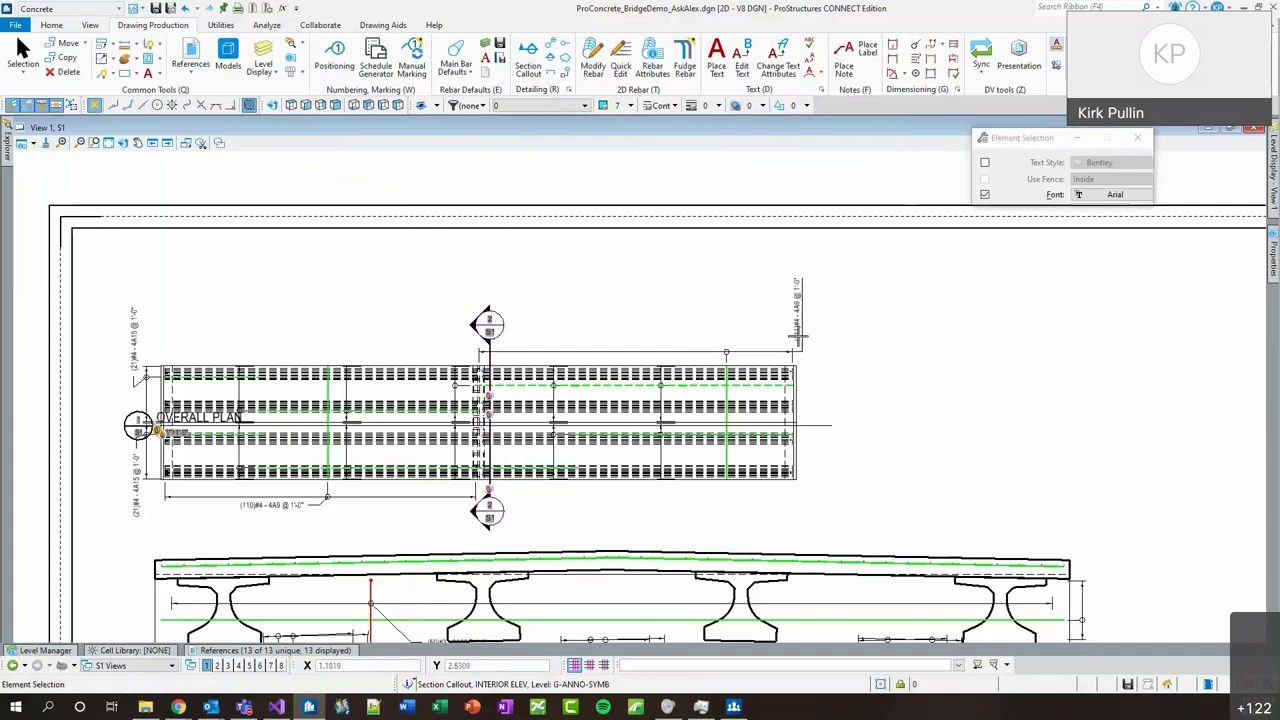
{"action": "middle_click_drag", "start_coordinate": [494, 290], "coordinate": [566, 240]}
{"action": "left_click", "coordinate": [566, 238]}
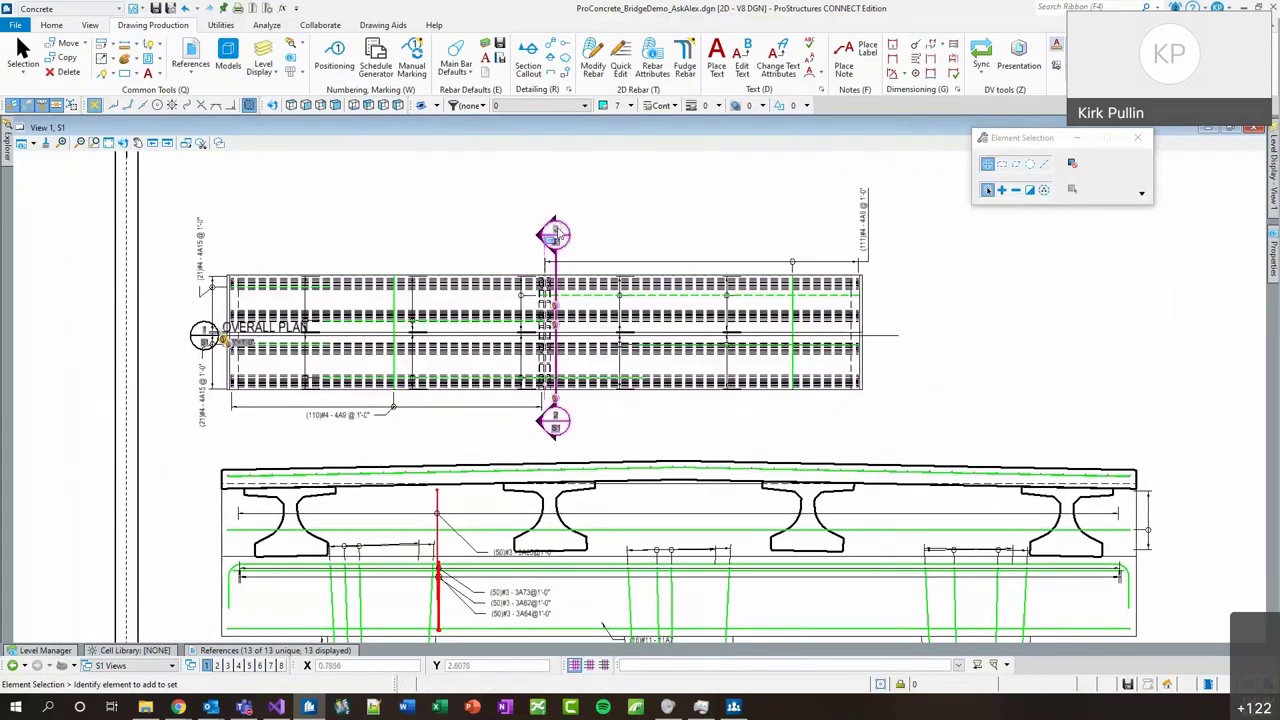
Move the interior elevation's drawing title from below the sheet to just under the first lower pile, inside the border.
{"action": "scroll", "coordinate": [556, 236], "scroll_direction": "down", "scroll_amount": 6}
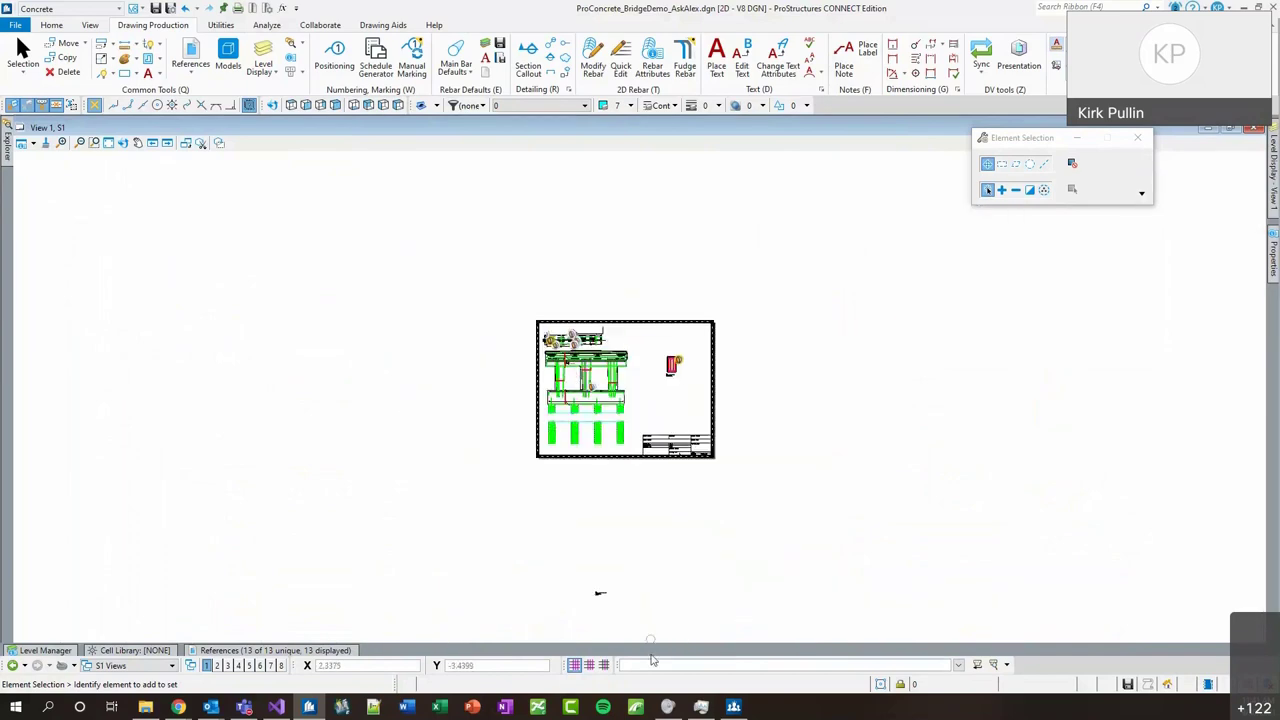
{"action": "scroll", "coordinate": [600, 593], "scroll_direction": "up", "scroll_amount": 2}
{"action": "left_click_drag", "start_coordinate": [602, 392], "coordinate": [582, 331]}
{"action": "scroll", "coordinate": [582, 330], "scroll_direction": "up", "scroll_amount": 8}
{"action": "scroll", "coordinate": [576, 325], "scroll_direction": "down", "scroll_amount": 4}
{"action": "mouse_move", "coordinate": [638, 271]}
{"action": "left_mouse_down"}
{"action": "mouse_move", "coordinate": [623, 267]}
{"action": "mouse_move", "coordinate": [463, 563]}
{"action": "mouse_move", "coordinate": [478, 534]}
{"action": "mouse_move", "coordinate": [478, 467]}
{"action": "left_mouse_up"}
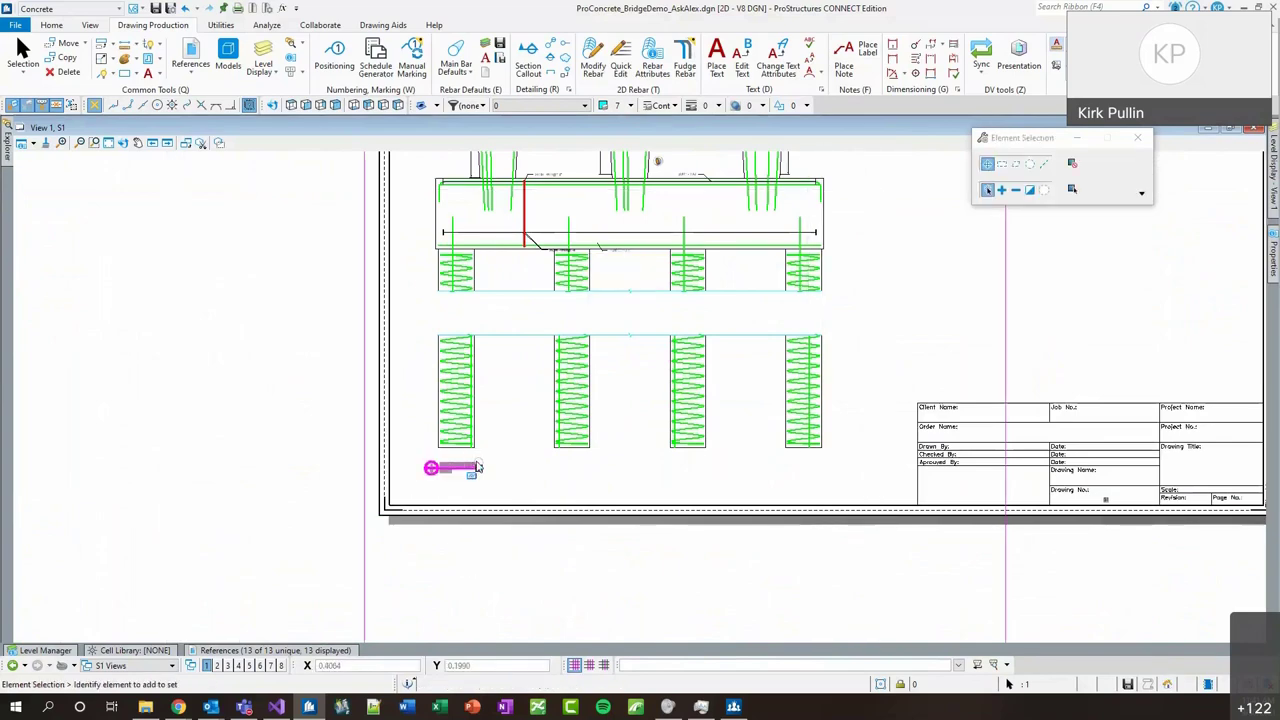
Select the interior elevation's drawing boundary and pull its lower-right corner up to just beneath the lower piles.
{"action": "scroll", "coordinate": [421, 474], "scroll_direction": "up", "scroll_amount": 4}
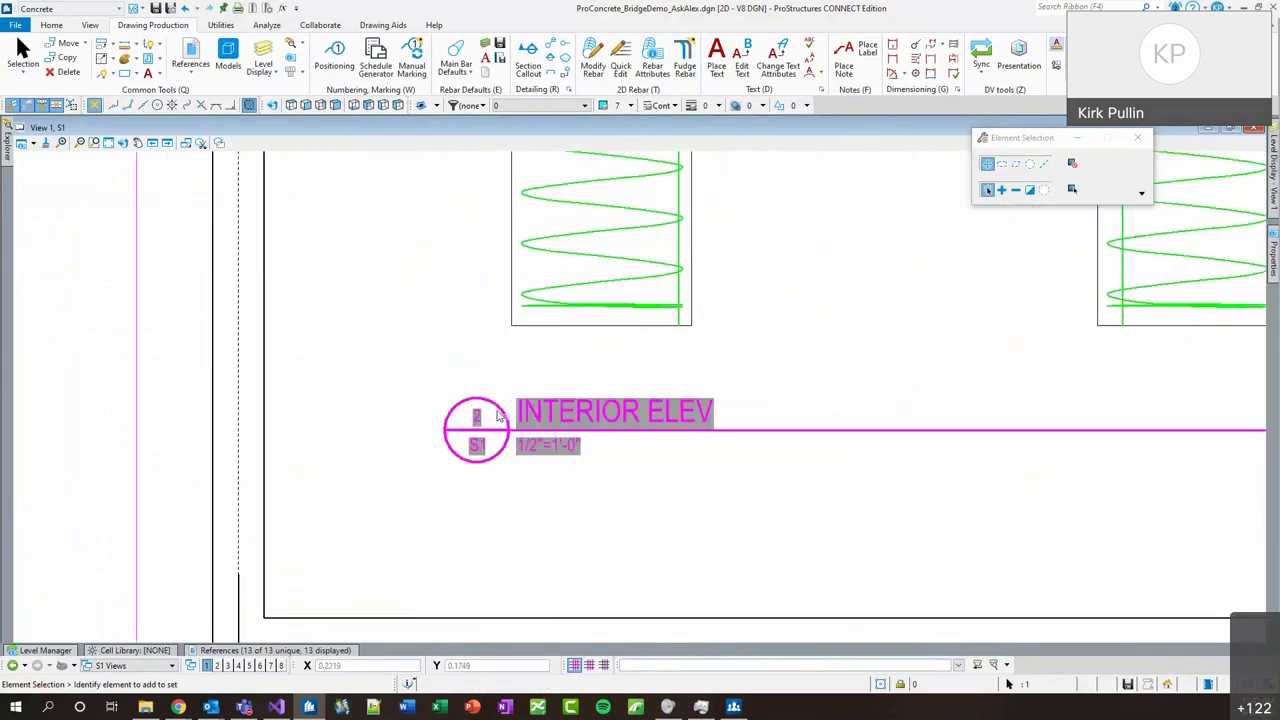
{"action": "scroll", "coordinate": [520, 566], "scroll_direction": "down", "scroll_amount": 6}
{"action": "scroll", "coordinate": [648, 630], "scroll_direction": "up", "scroll_amount": 3}
{"action": "scroll", "coordinate": [569, 354], "scroll_direction": "up", "scroll_amount": 3}
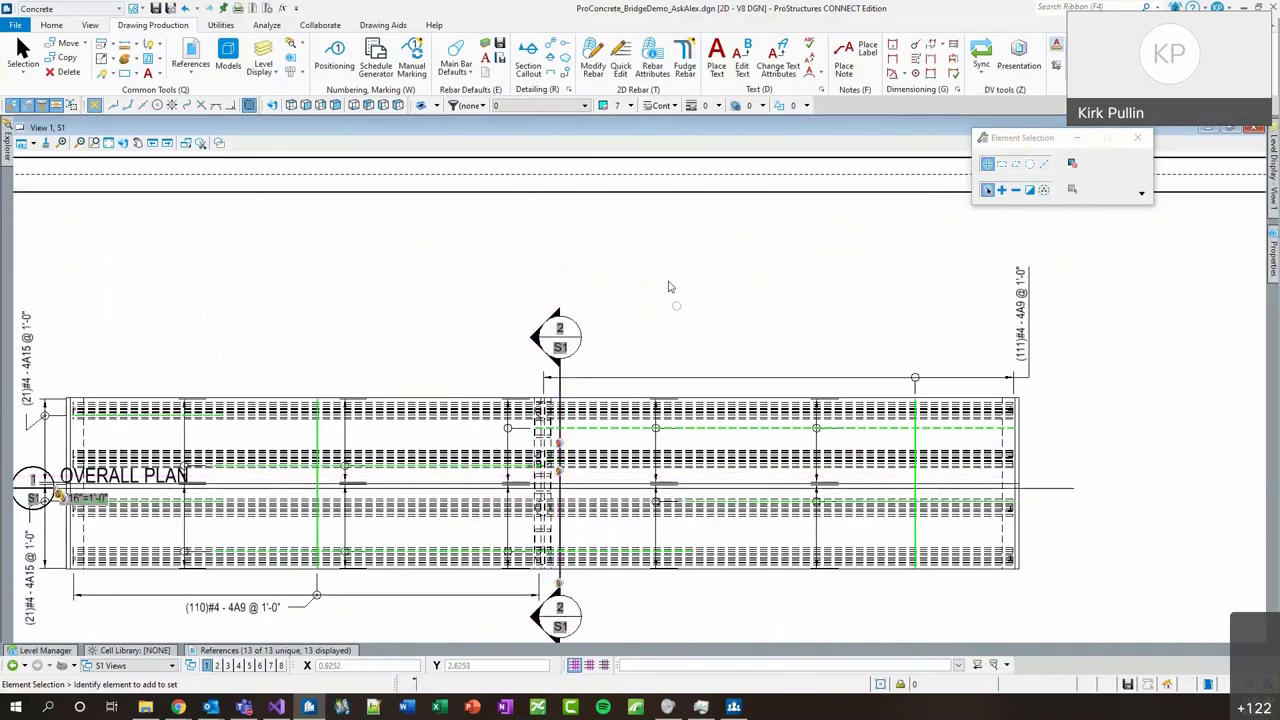
{"action": "scroll", "coordinate": [669, 286], "scroll_direction": "down", "scroll_amount": 3}
{"action": "scroll", "coordinate": [710, 240], "scroll_direction": "down", "scroll_amount": 2}
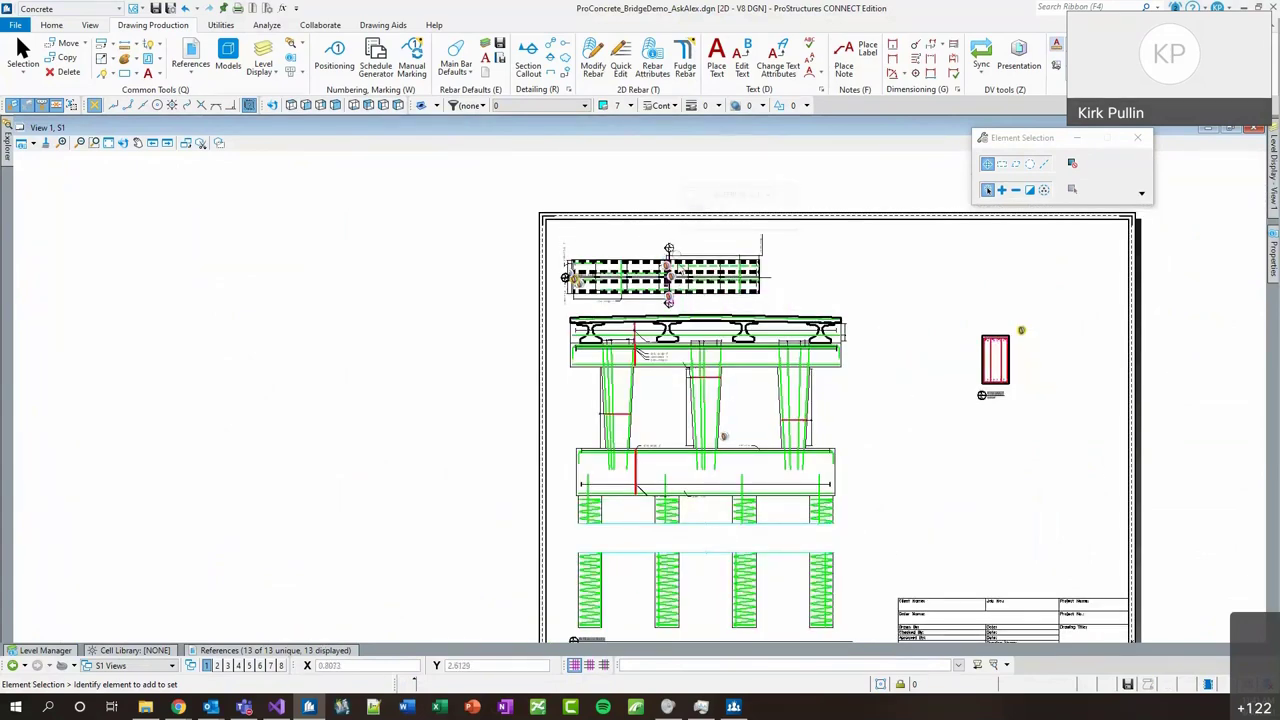
{"action": "scroll", "coordinate": [646, 523], "scroll_direction": "down", "scroll_amount": 2}
{"action": "left_click", "coordinate": [638, 550]}
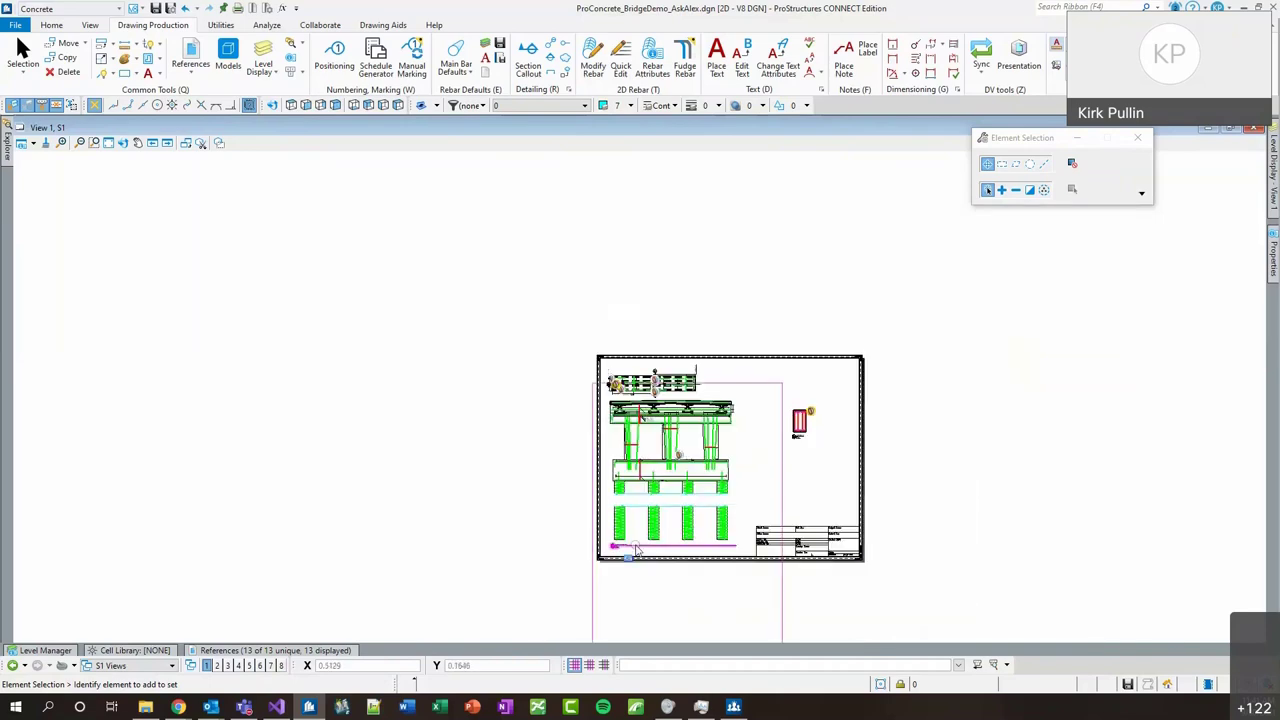
{"action": "scroll", "coordinate": [669, 453], "scroll_direction": "down", "scroll_amount": 2}
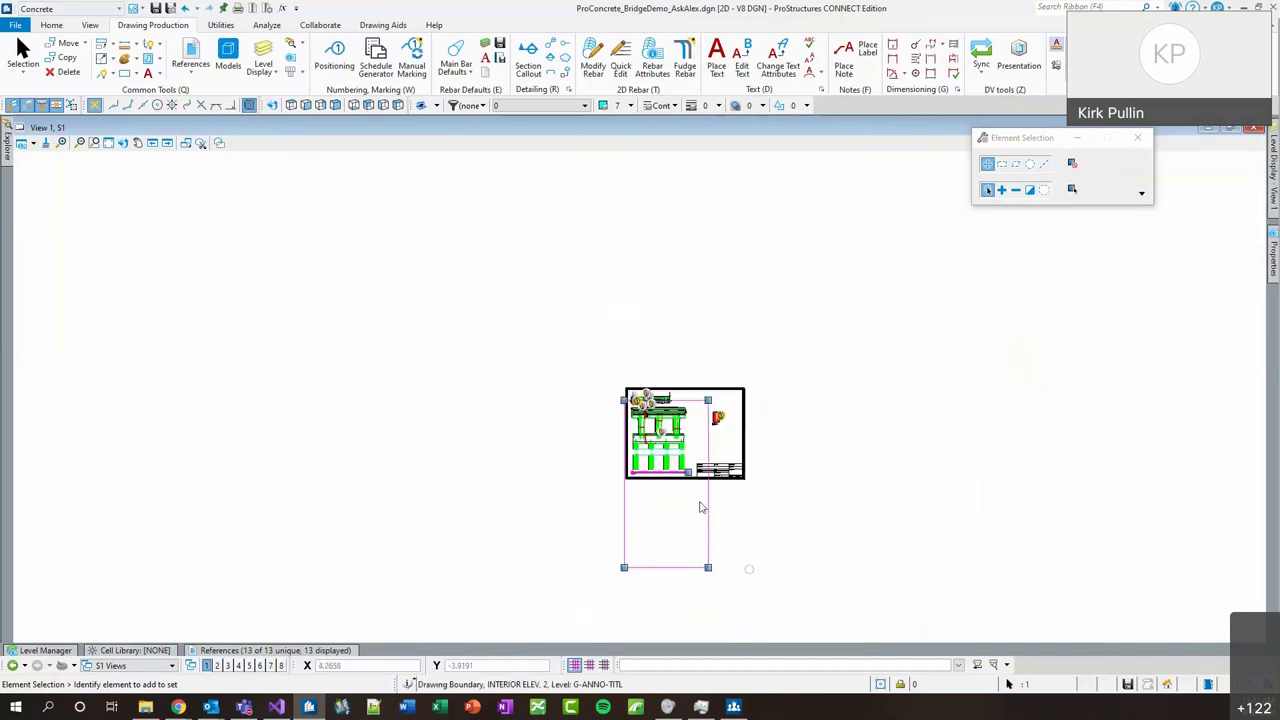
{"action": "scroll", "coordinate": [689, 472], "scroll_direction": "up", "scroll_amount": 5}
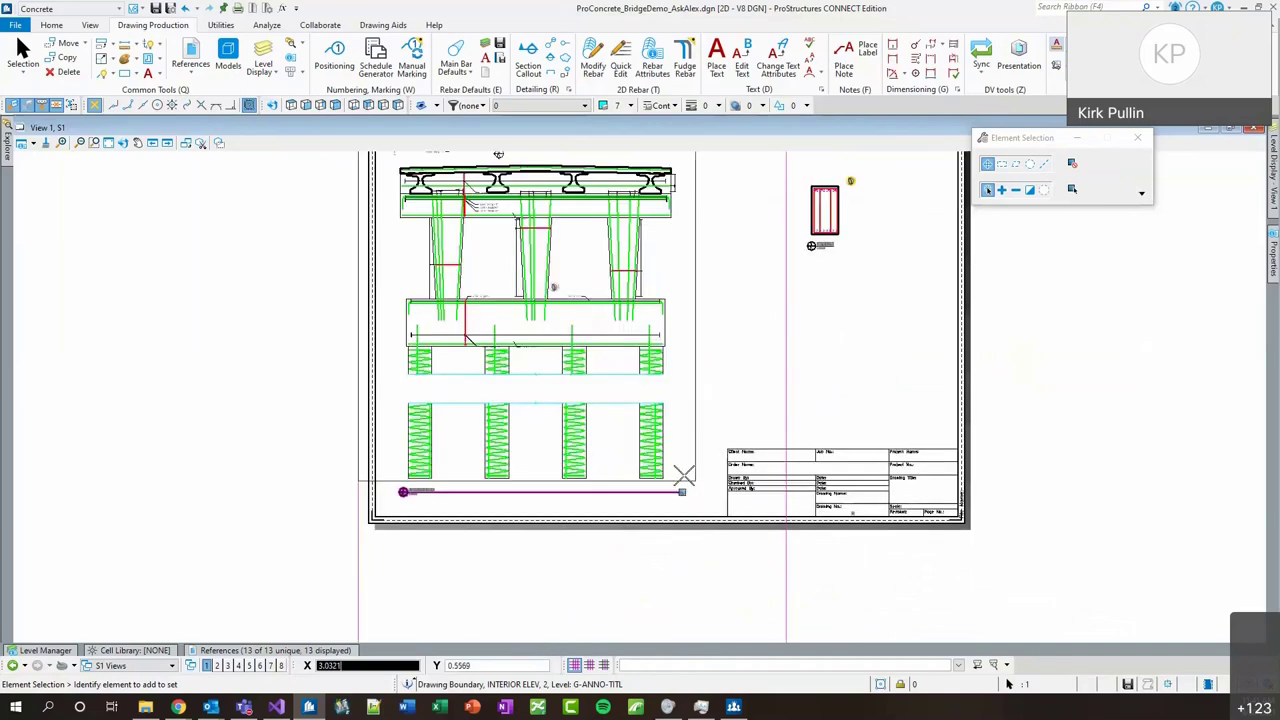
{"action": "scroll", "coordinate": [691, 500], "scroll_direction": "down", "scroll_amount": 5}
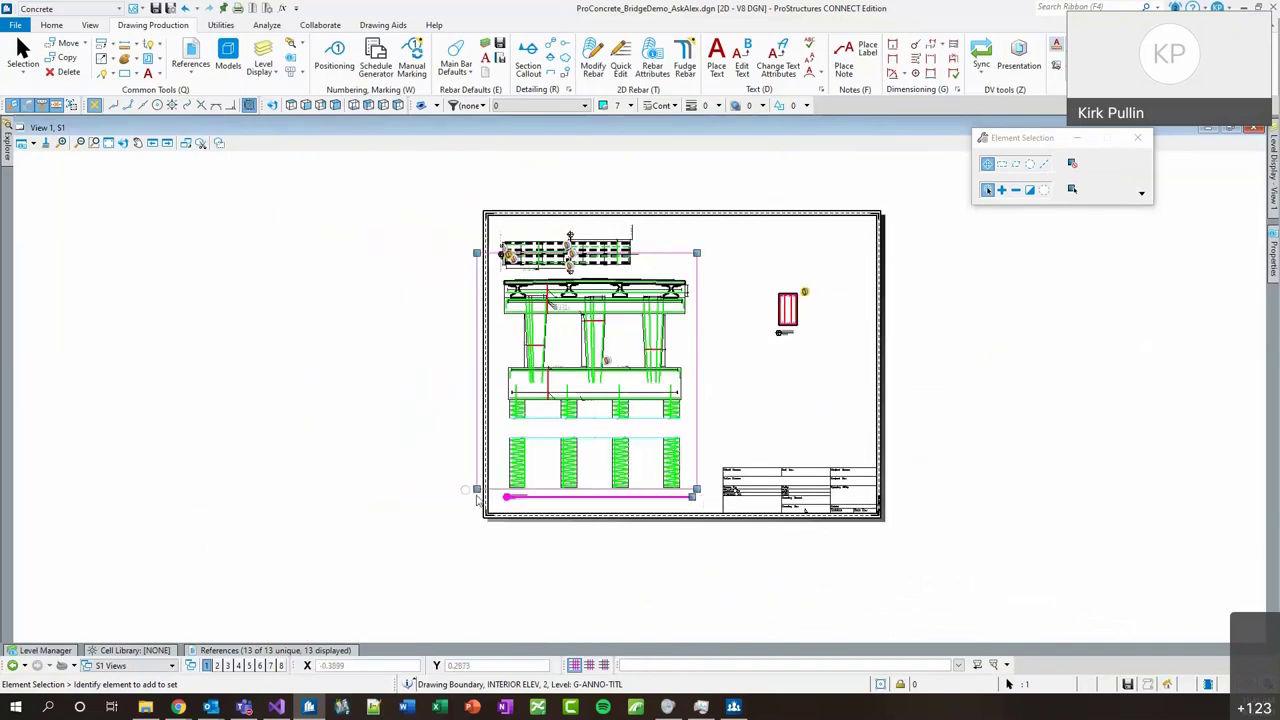
Tighten the left side of the interior elevation's boundary inside the sheet border and lower its upper edge beneath the overall plan.
{"action": "scroll", "coordinate": [478, 494], "scroll_direction": "up", "scroll_amount": 4}
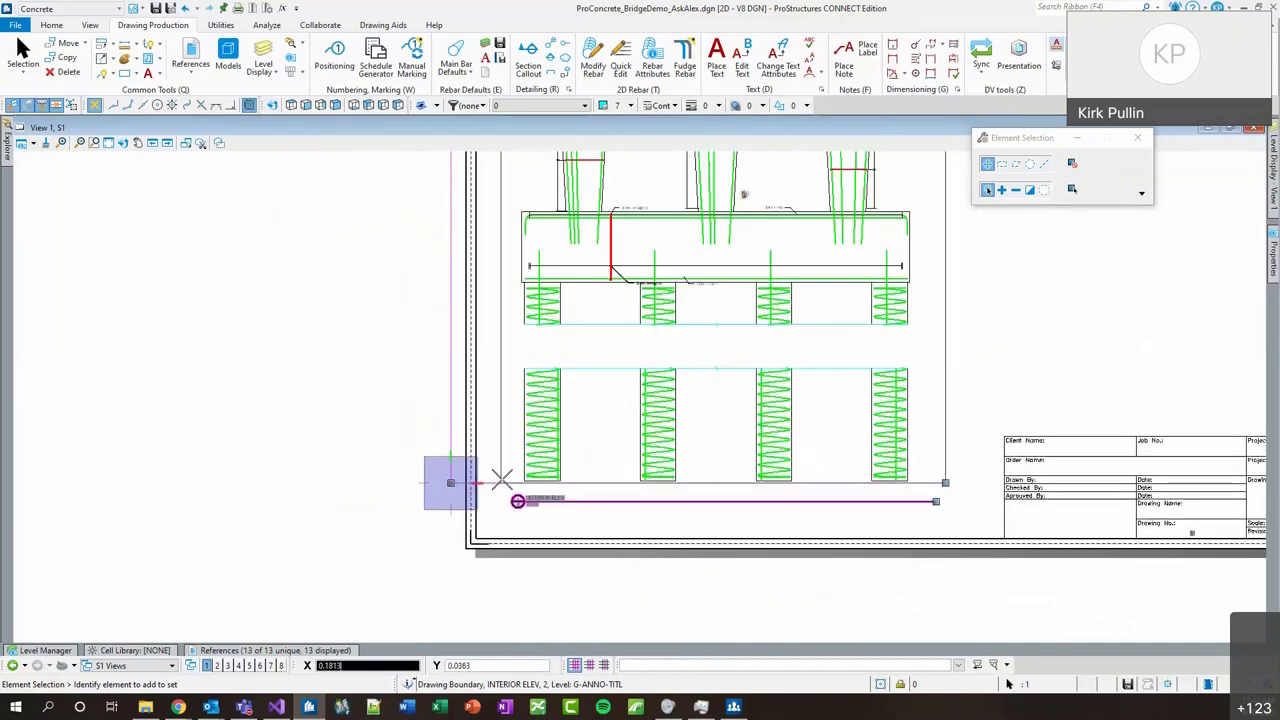
{"action": "scroll", "coordinate": [496, 490], "scroll_direction": "down", "scroll_amount": 4}
{"action": "scroll", "coordinate": [517, 340], "scroll_direction": "up", "scroll_amount": 3}
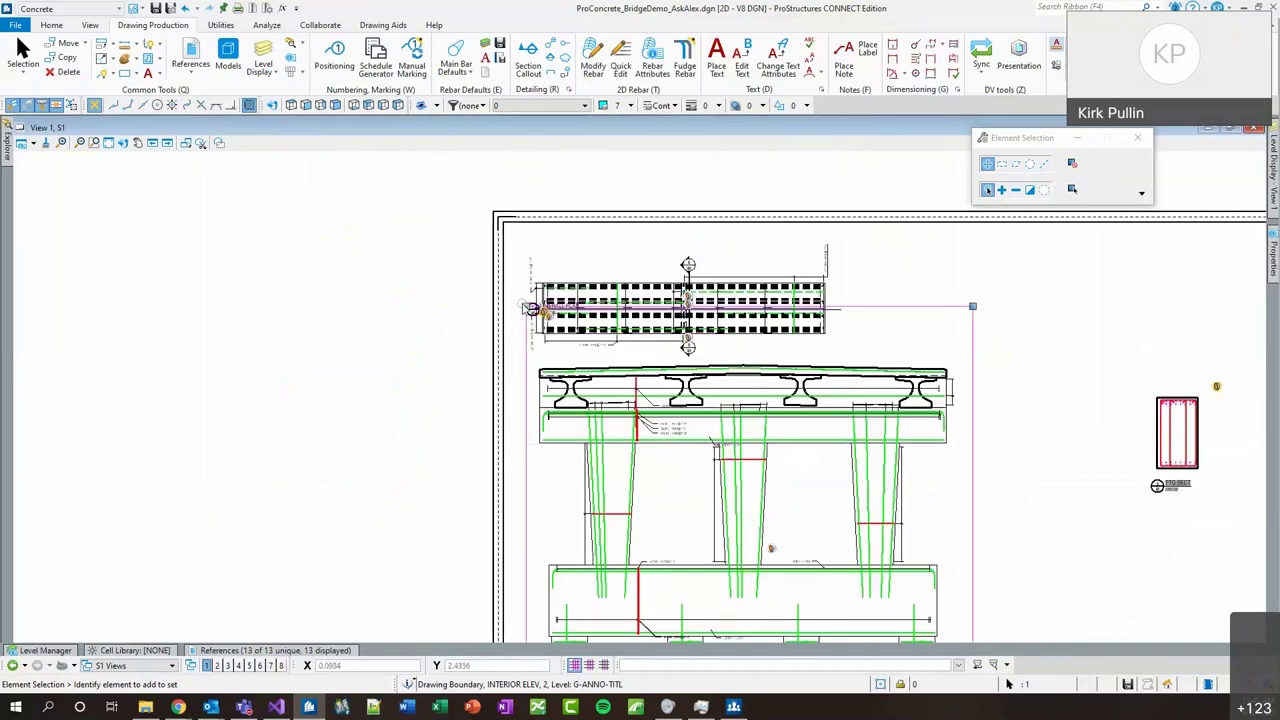
{"action": "left_click_drag", "start_coordinate": [531, 306], "coordinate": [540, 347]}
{"action": "scroll", "coordinate": [527, 374], "scroll_direction": "down", "scroll_amount": 3}
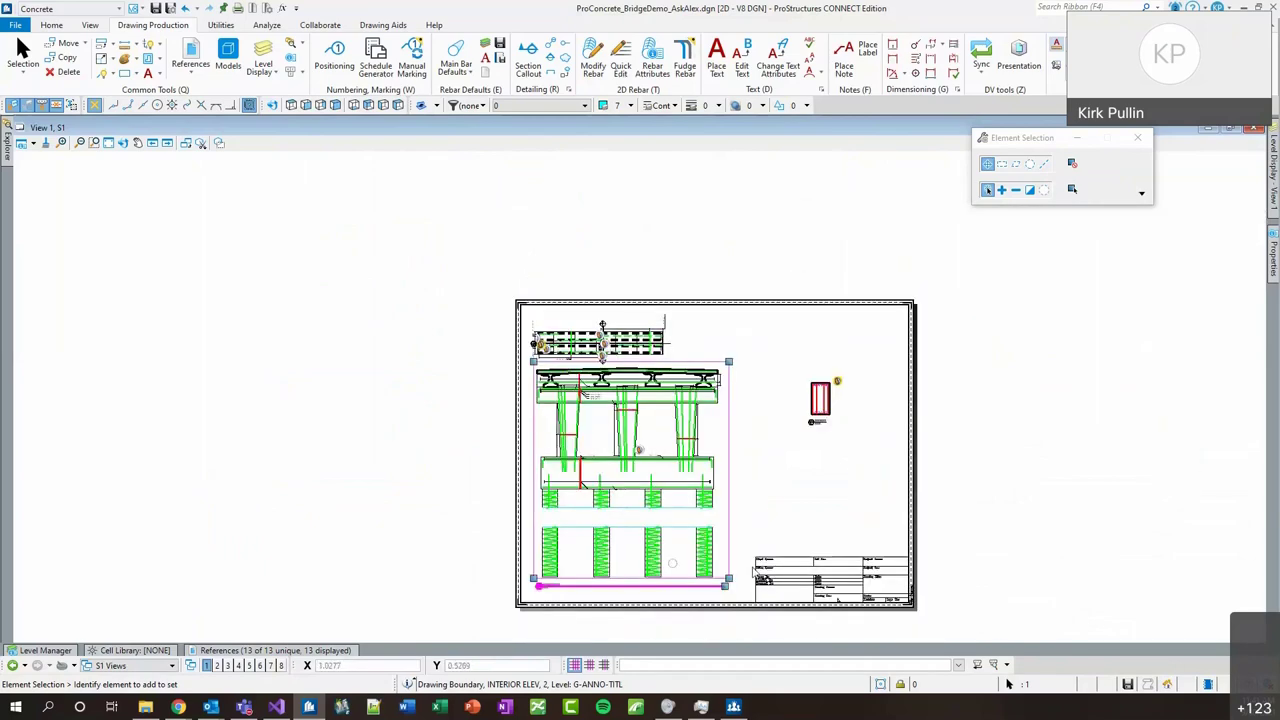
{"action": "key", "text": "Escape"}
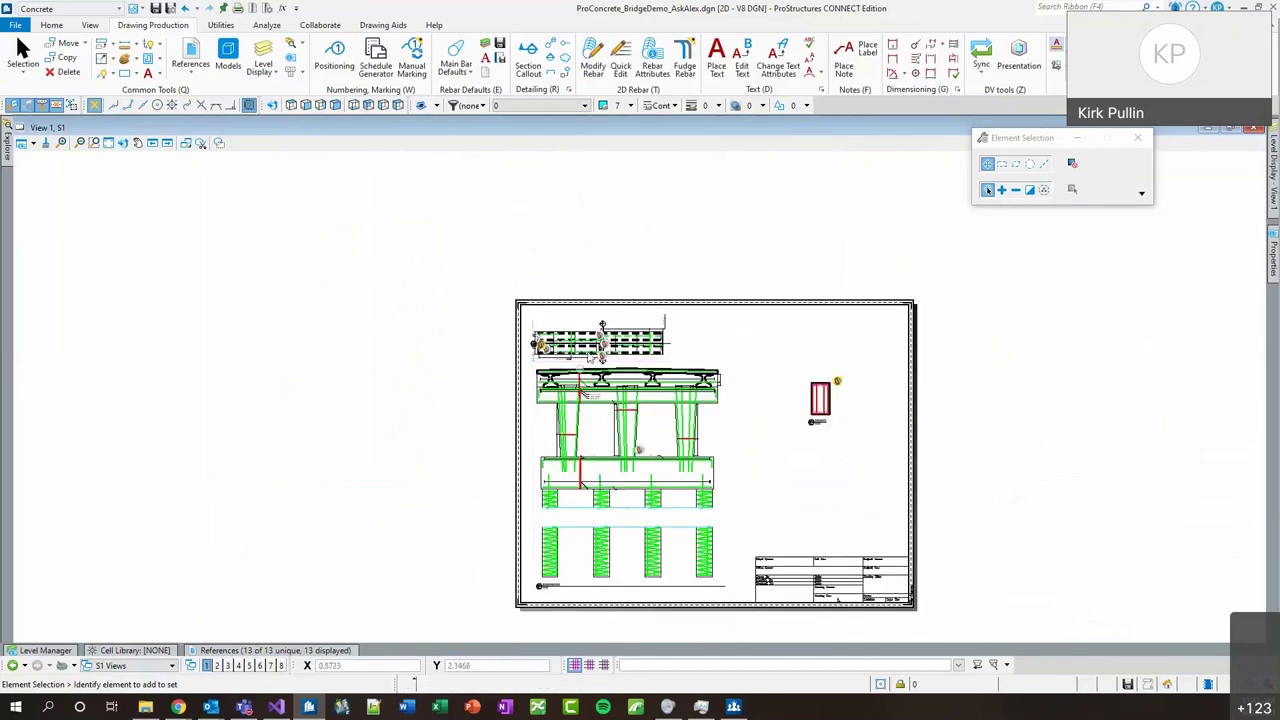
Check the link of the section callout on the overall plan that refers to the interior elevation.
{"action": "scroll", "coordinate": [615, 291], "scroll_direction": "up", "scroll_amount": 2}
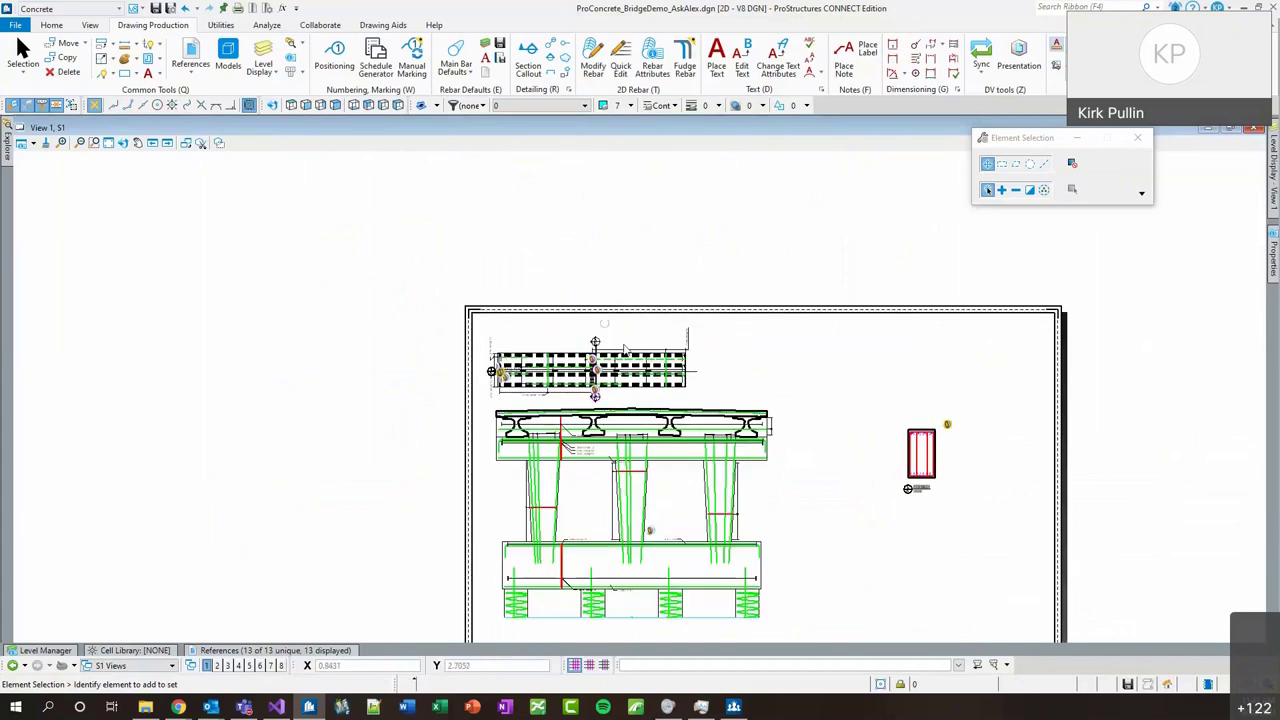
{"action": "double_click", "coordinate": [597, 368]}
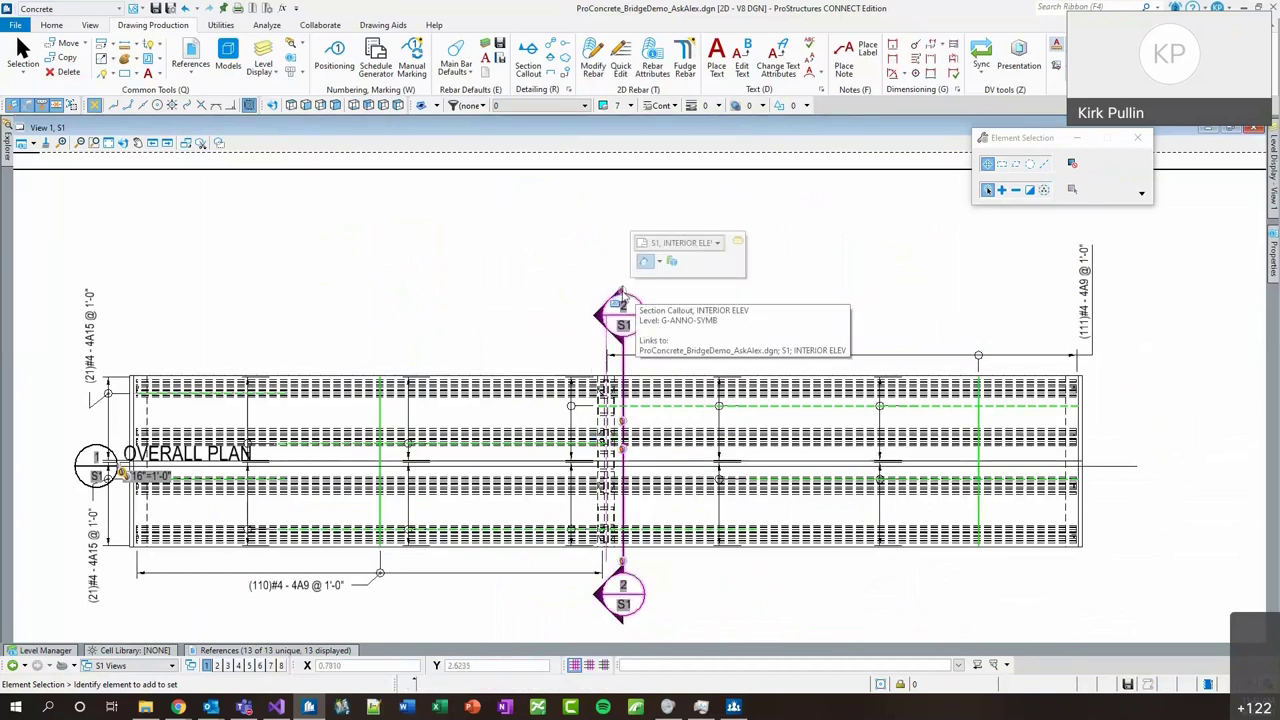
{"action": "left_click", "coordinate": [658, 240]}
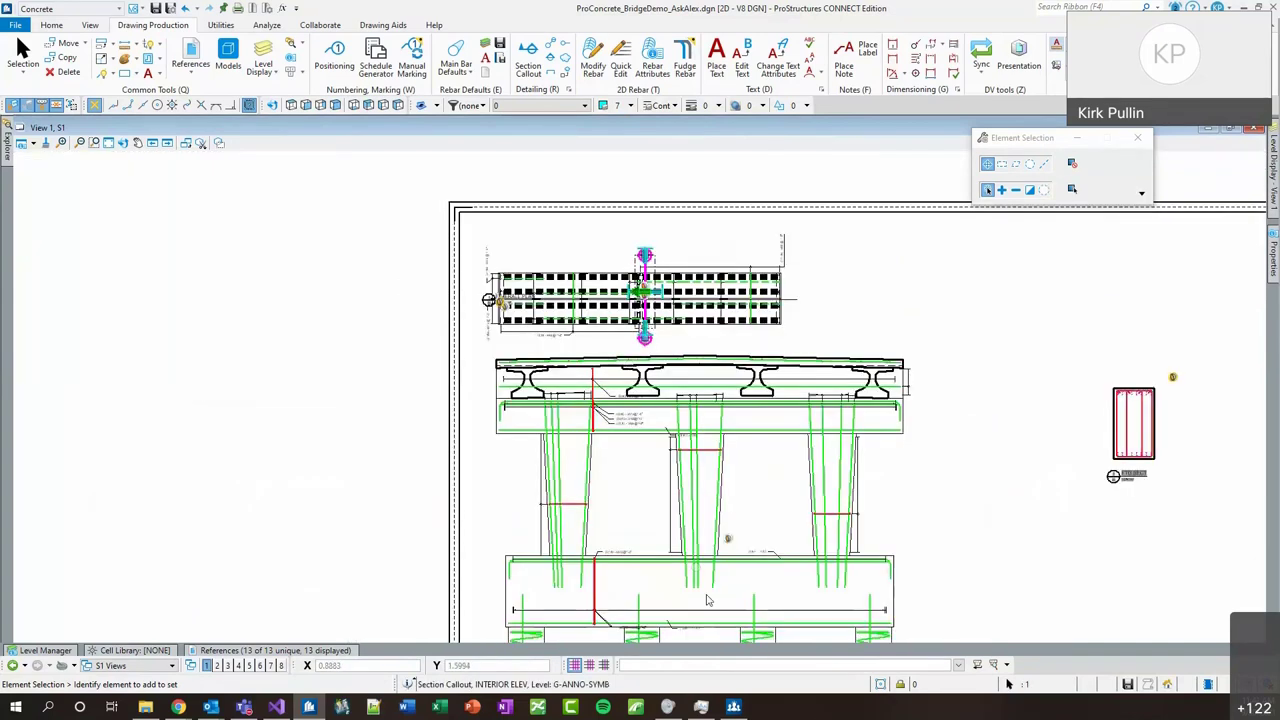
Display the footing section's callout from its marker above the footing in the interior elevation.
{"action": "middle_click_drag", "start_coordinate": [770, 650], "coordinate": [762, 434]}
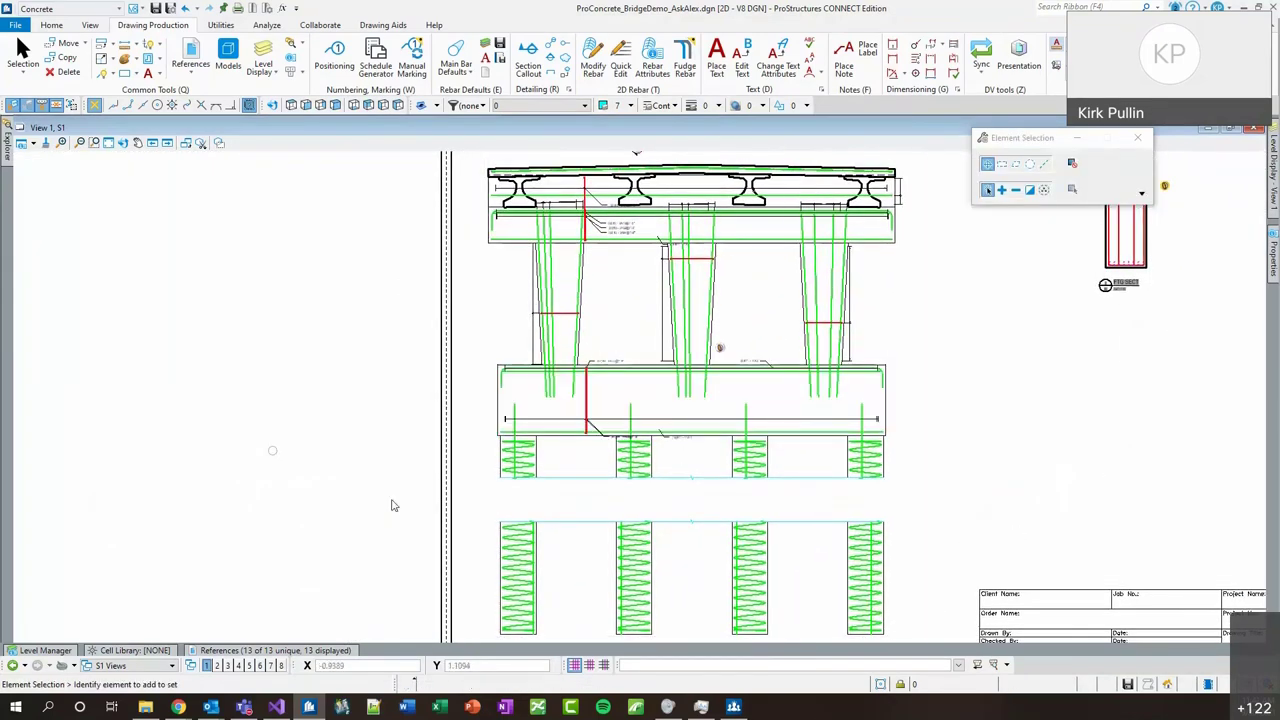
{"action": "scroll", "coordinate": [400, 505], "scroll_direction": "down", "scroll_amount": 1}
{"action": "scroll", "coordinate": [620, 410], "scroll_direction": "up", "scroll_amount": 3}
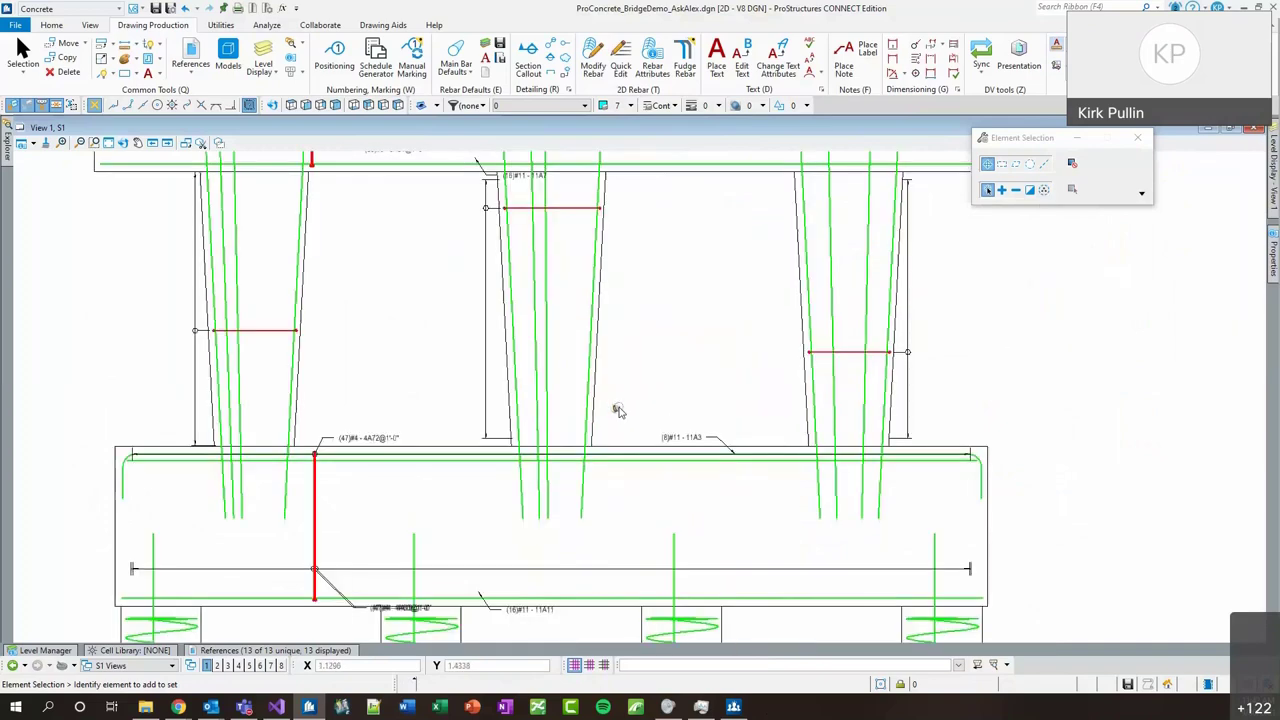
{"action": "left_click", "coordinate": [617, 408]}
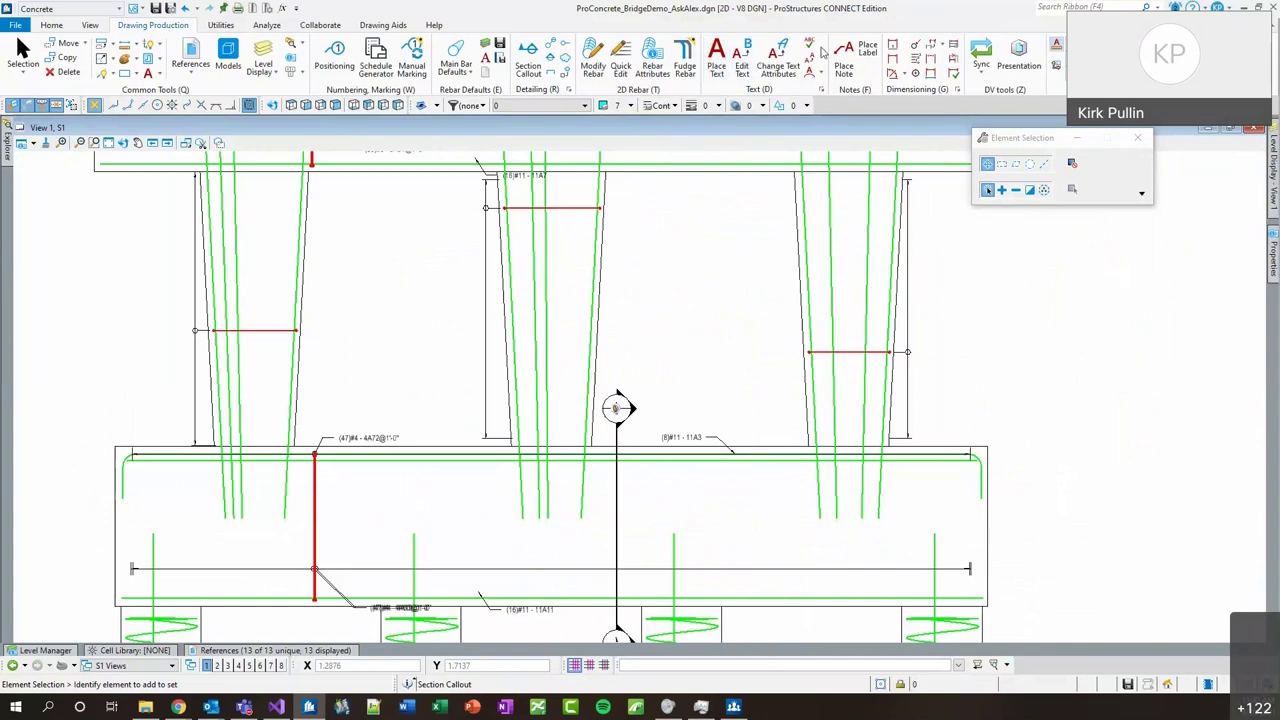
Apply Arial text with height and width 0.0104 and annotation scale to the footing section callout.
{"action": "left_click", "coordinate": [777, 58]}
{"action": "left_click", "coordinate": [617, 408]}
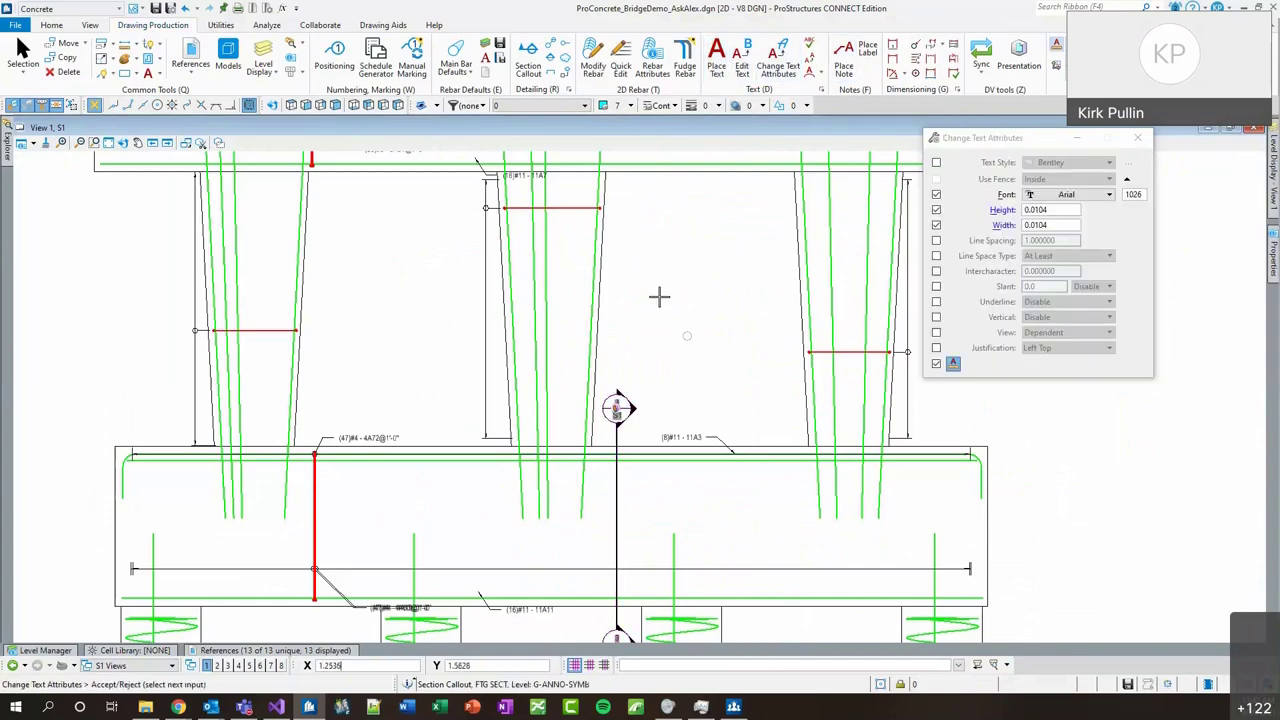
{"action": "scroll", "coordinate": [691, 349], "scroll_direction": "down", "scroll_amount": 2}
{"action": "scroll", "coordinate": [605, 240], "scroll_direction": "up", "scroll_amount": 2}
{"action": "scroll", "coordinate": [639, 415], "scroll_direction": "down", "scroll_amount": 1}
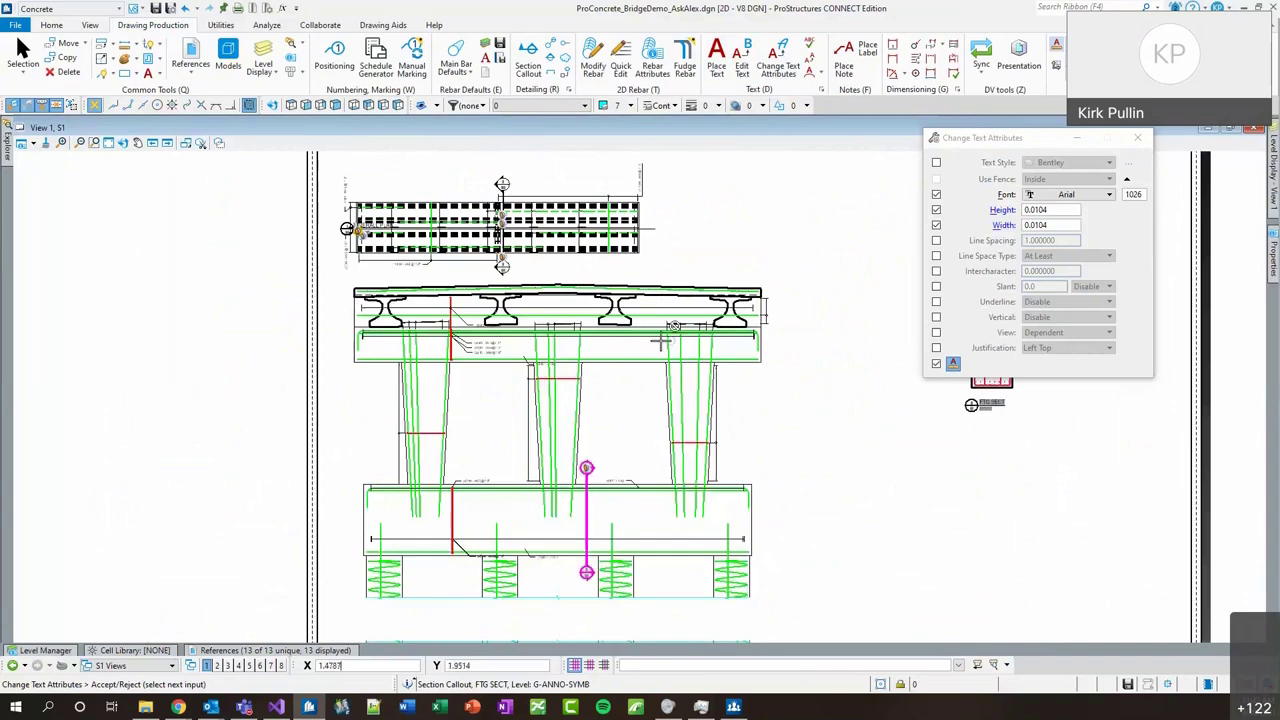
{"action": "scroll", "coordinate": [620, 523], "scroll_direction": "up", "scroll_amount": 3}
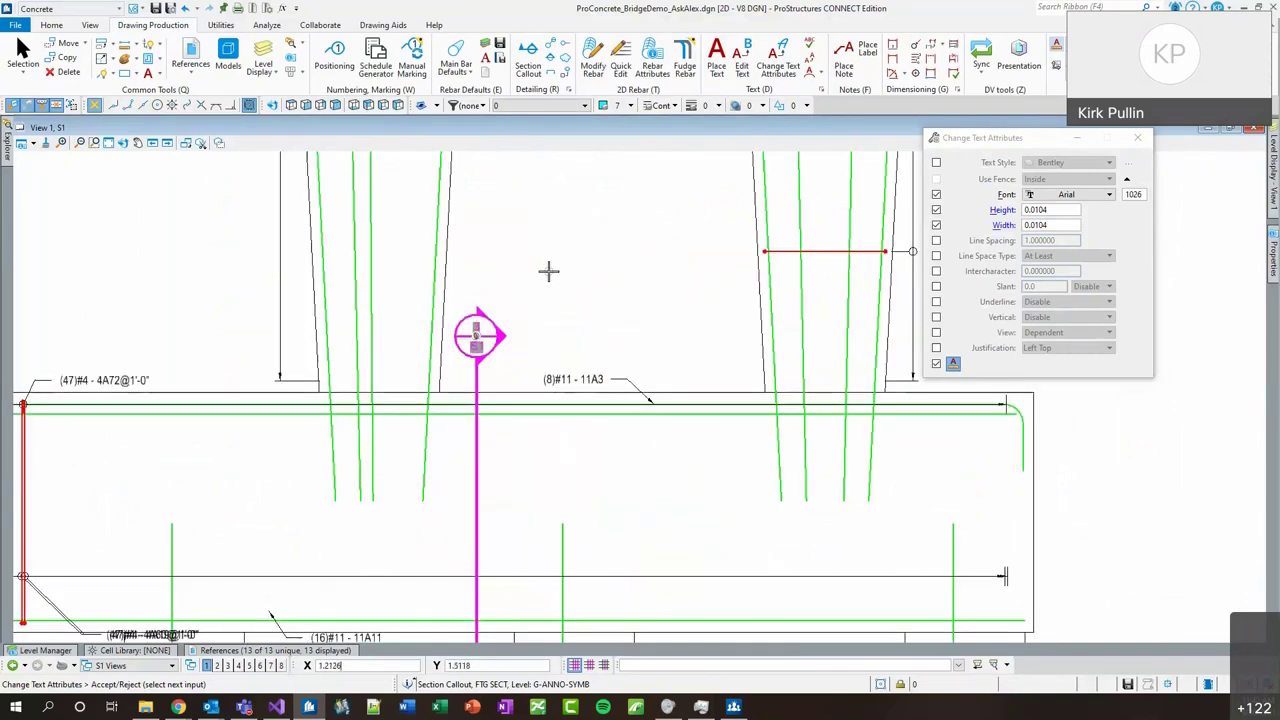
{"action": "key", "text": "Escape"}
Move the footing section reference, together with its title, down and closer to the interior elevation's footing.
{"action": "scroll", "coordinate": [597, 291], "scroll_direction": "down", "scroll_amount": 5}
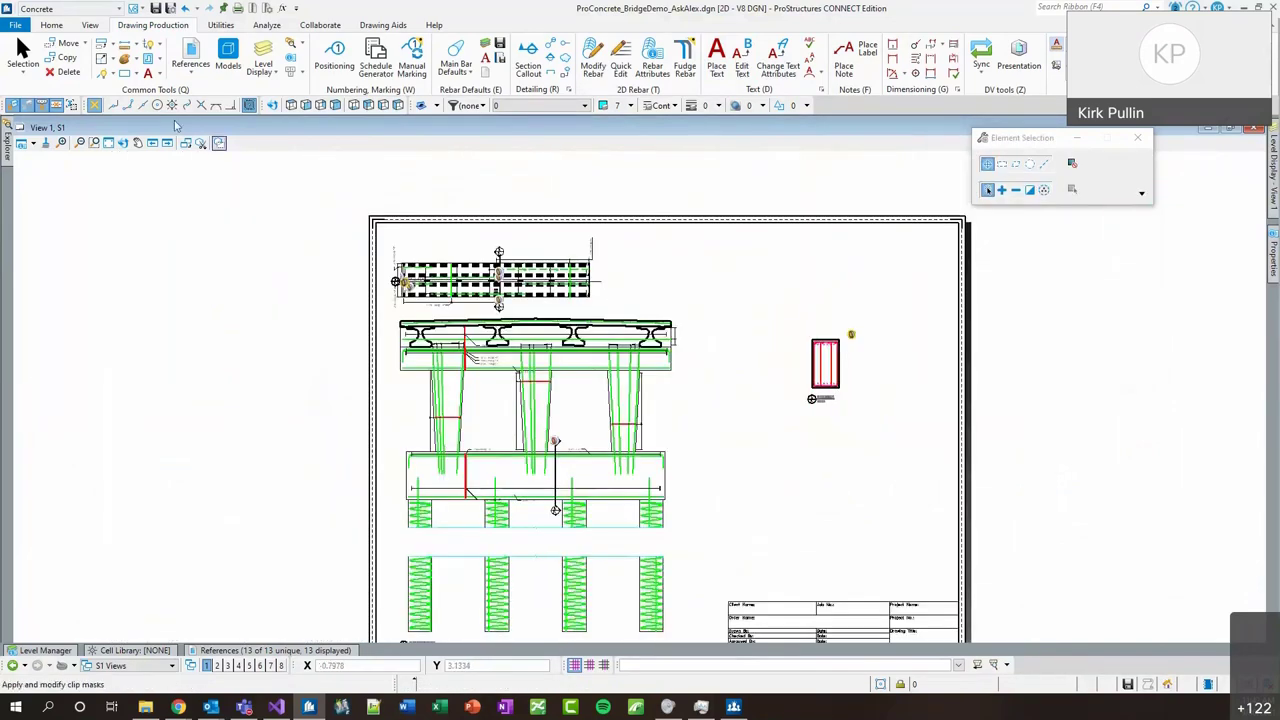
{"action": "right_click", "coordinate": [852, 401]}
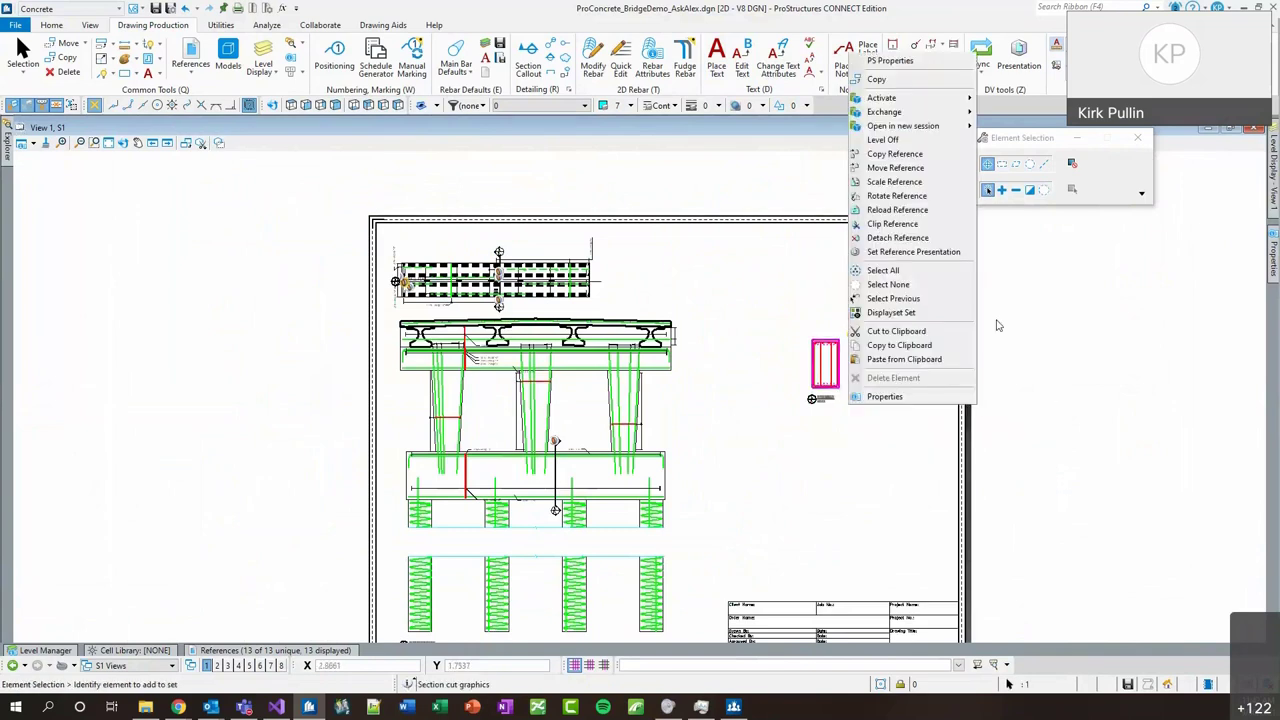
{"action": "left_click", "coordinate": [895, 167]}
{"action": "left_click", "coordinate": [818, 330]}
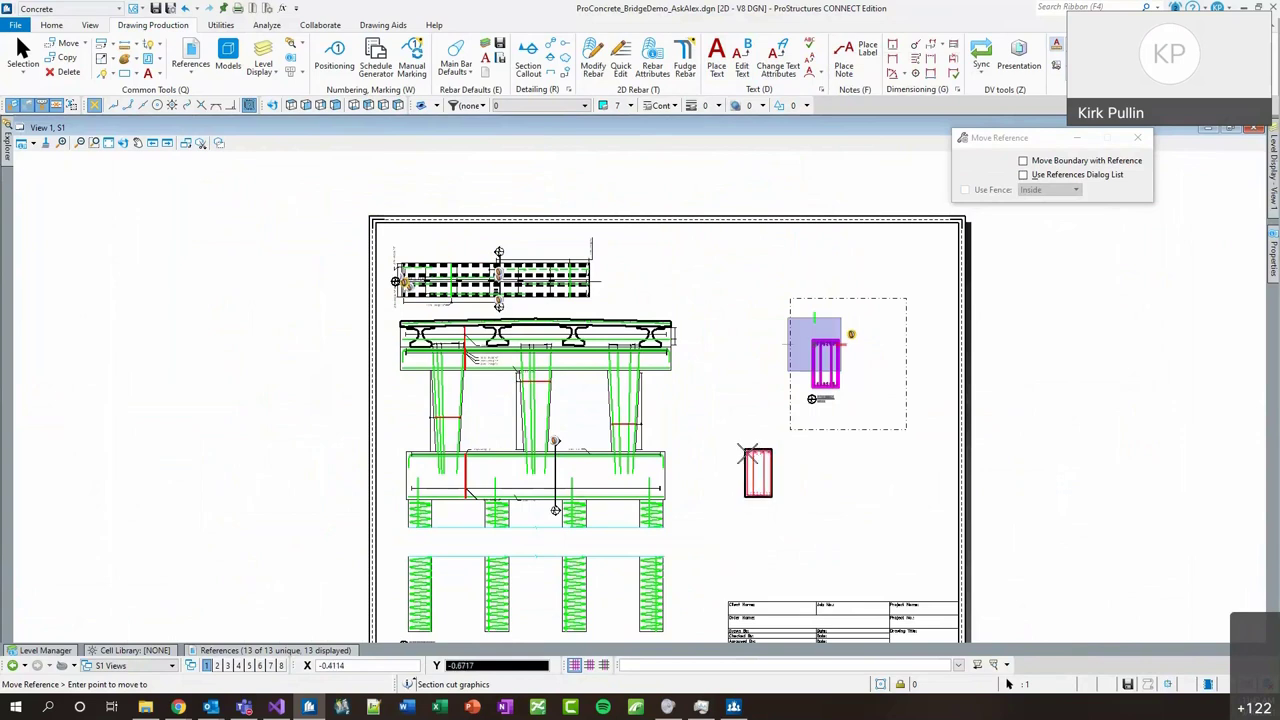
{"action": "left_click", "coordinate": [751, 437]}
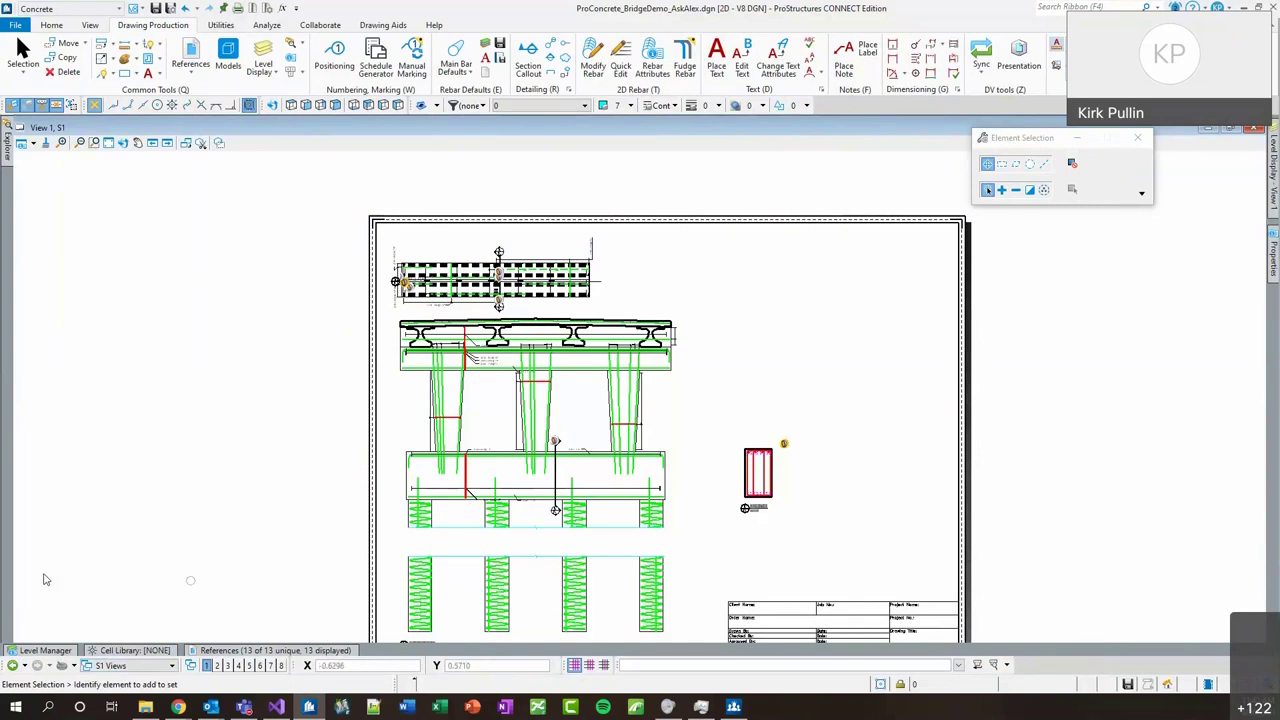
Switch to the Default Structural model views and open the Manual Bar Mark Manager, moving its window below the bridge.
{"action": "left_click", "coordinate": [130, 665]}
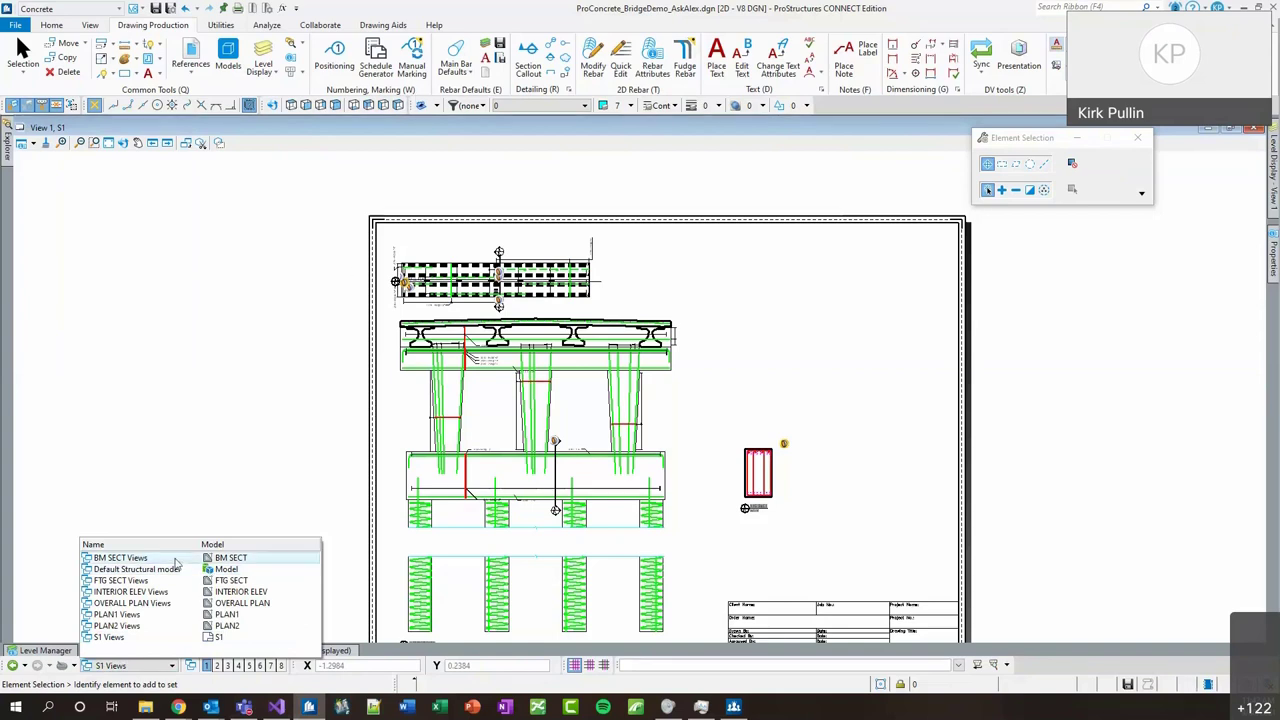
{"action": "left_click", "coordinate": [140, 569]}
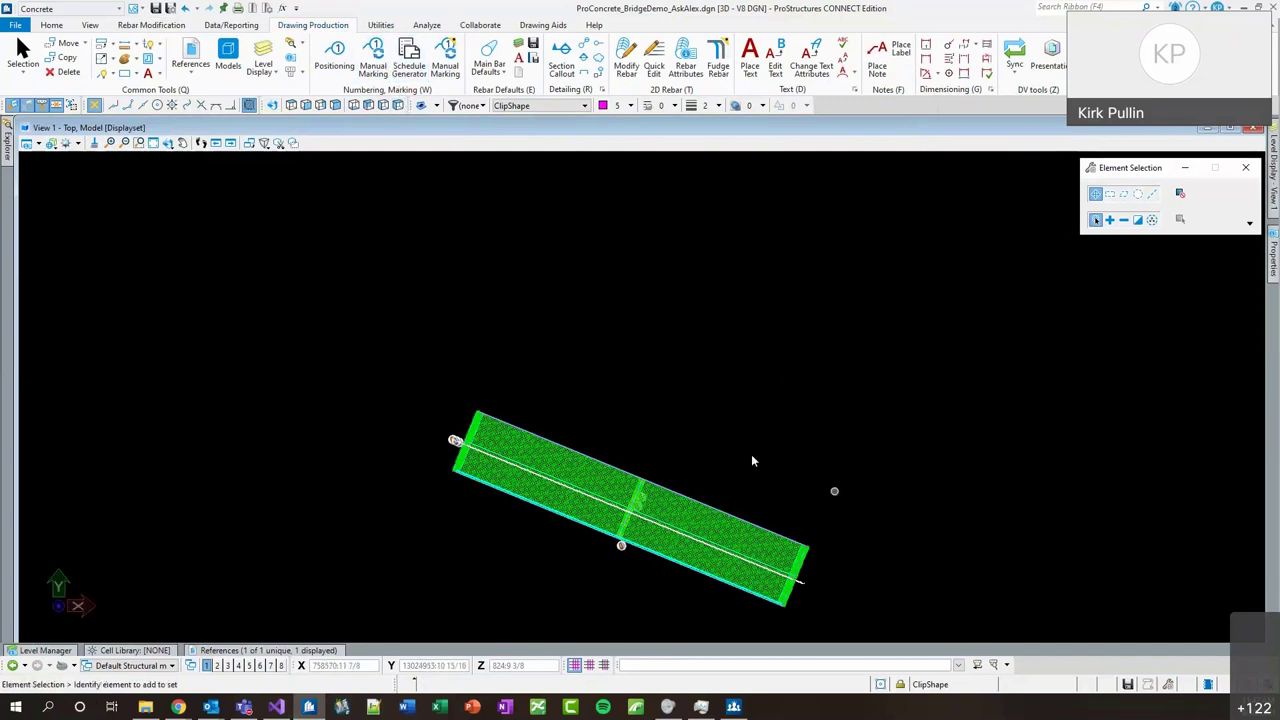
{"action": "left_click", "coordinate": [372, 66]}
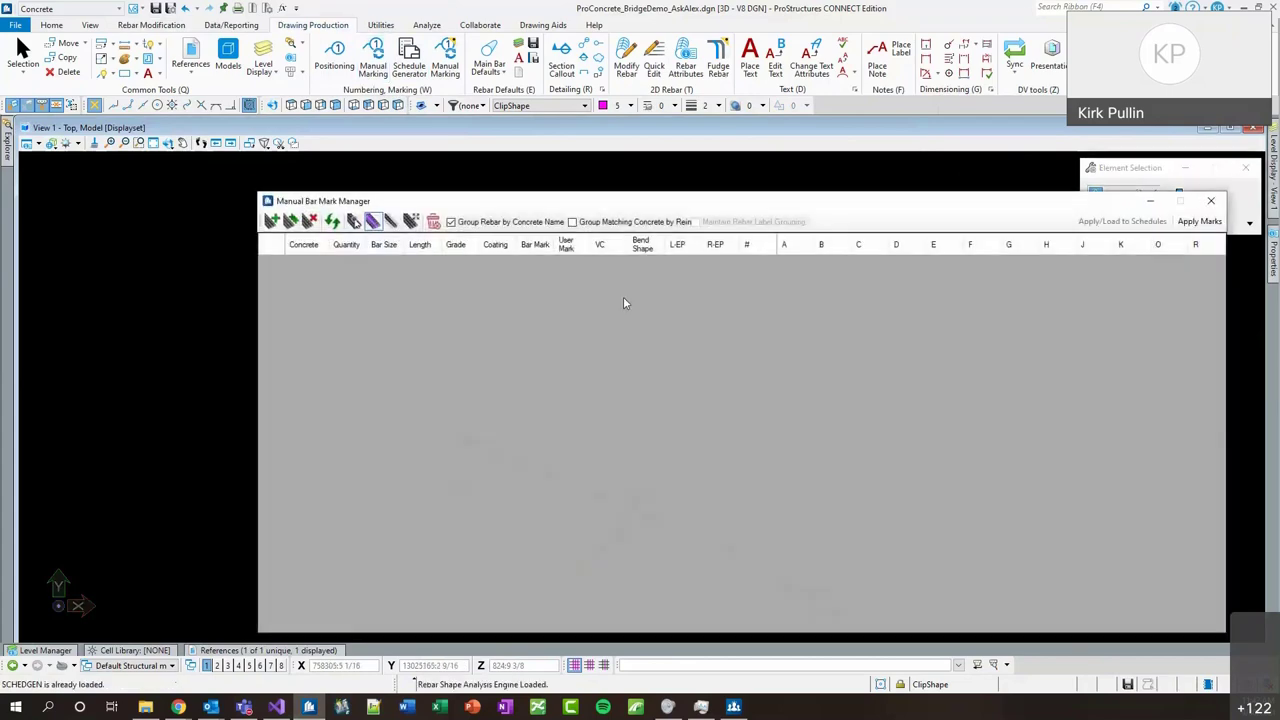
{"action": "left_click_drag", "start_coordinate": [592, 301], "coordinate": [700, 574]}
Try to select the reinforcement at the middle pier in the structural model.
{"action": "scroll", "coordinate": [649, 535], "scroll_direction": "up", "scroll_amount": 2}
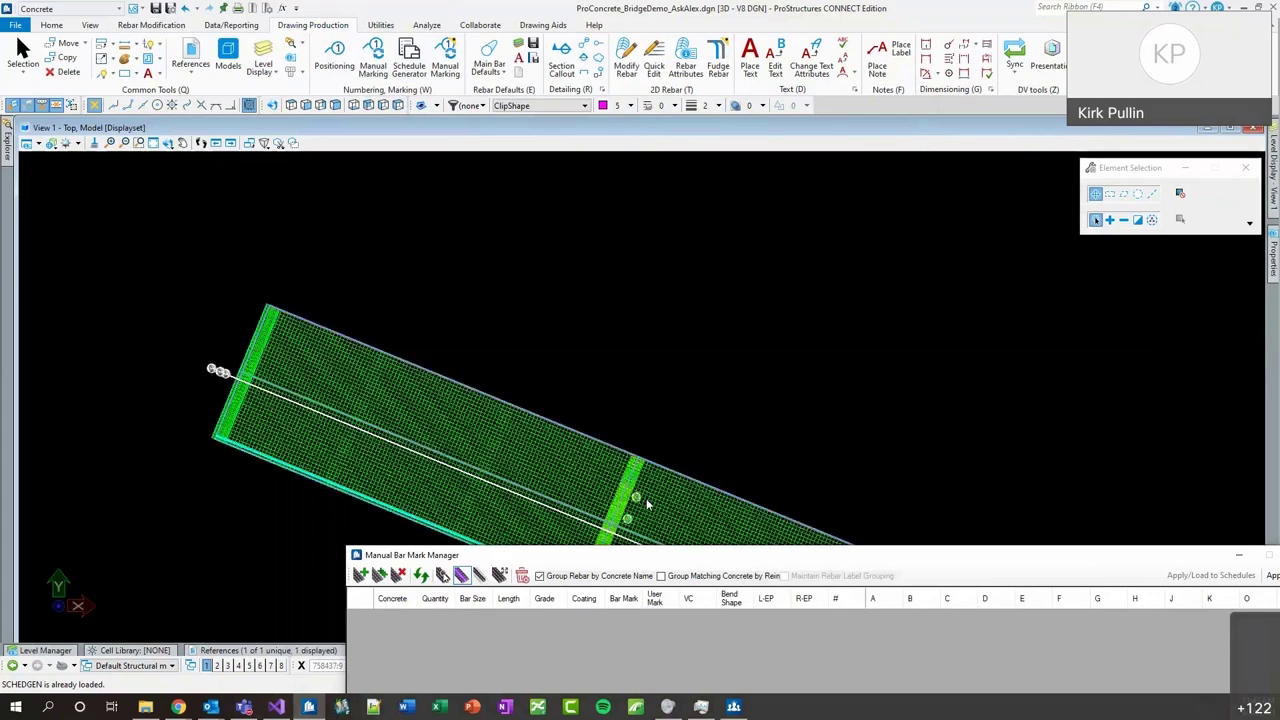
{"action": "scroll", "coordinate": [657, 478], "scroll_direction": "up", "scroll_amount": 2}
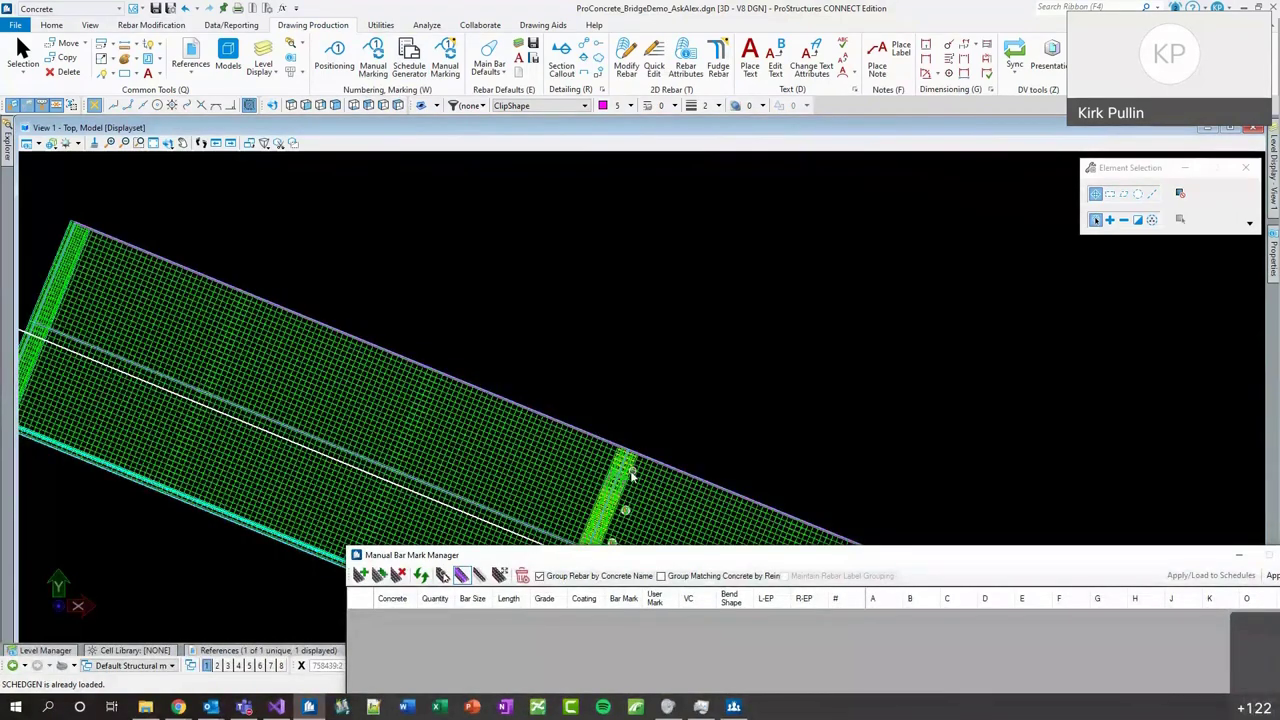
{"action": "scroll", "coordinate": [632, 477], "scroll_direction": "up", "scroll_amount": 1}
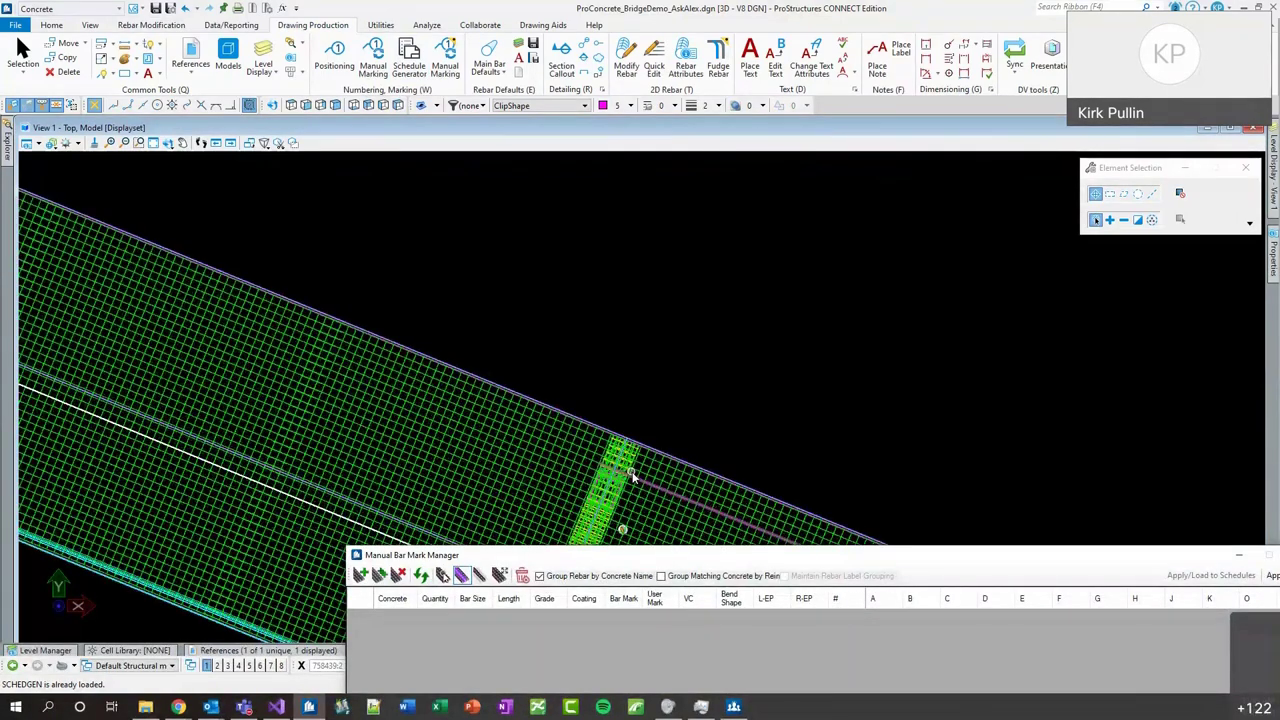
{"action": "scroll", "coordinate": [632, 477], "scroll_direction": "up", "scroll_amount": 3}
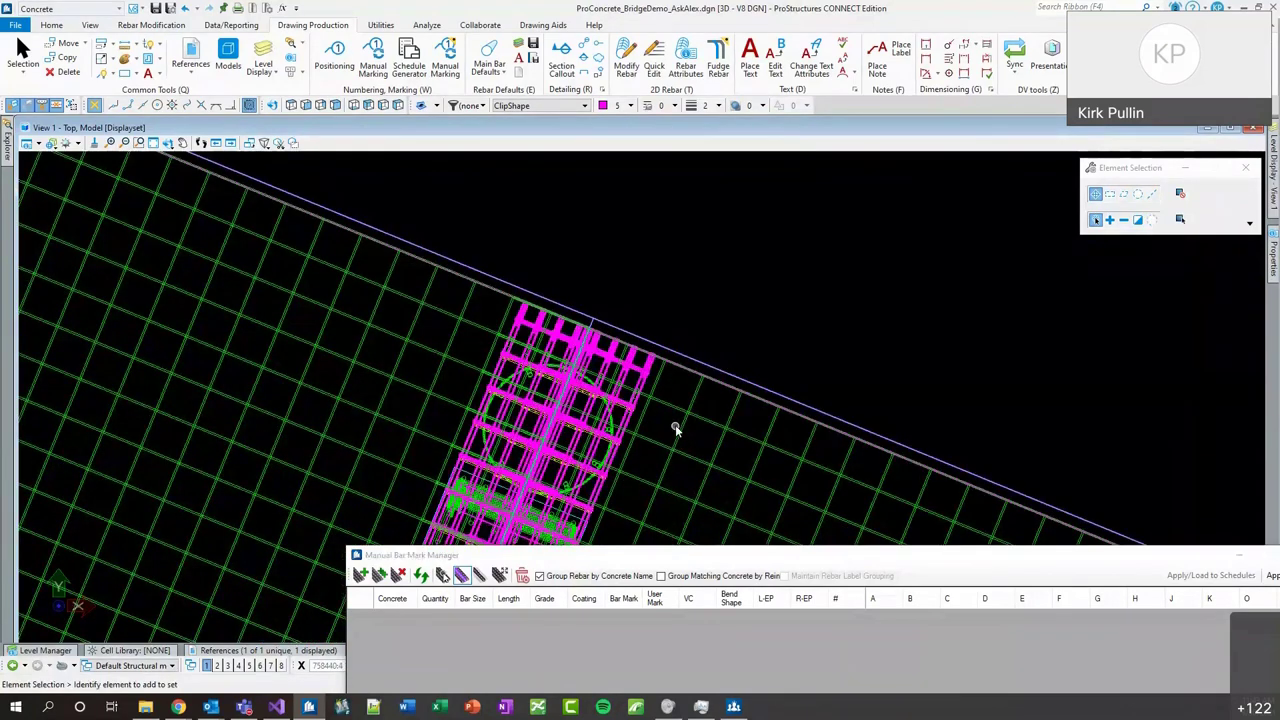
{"action": "left_click", "coordinate": [668, 424]}
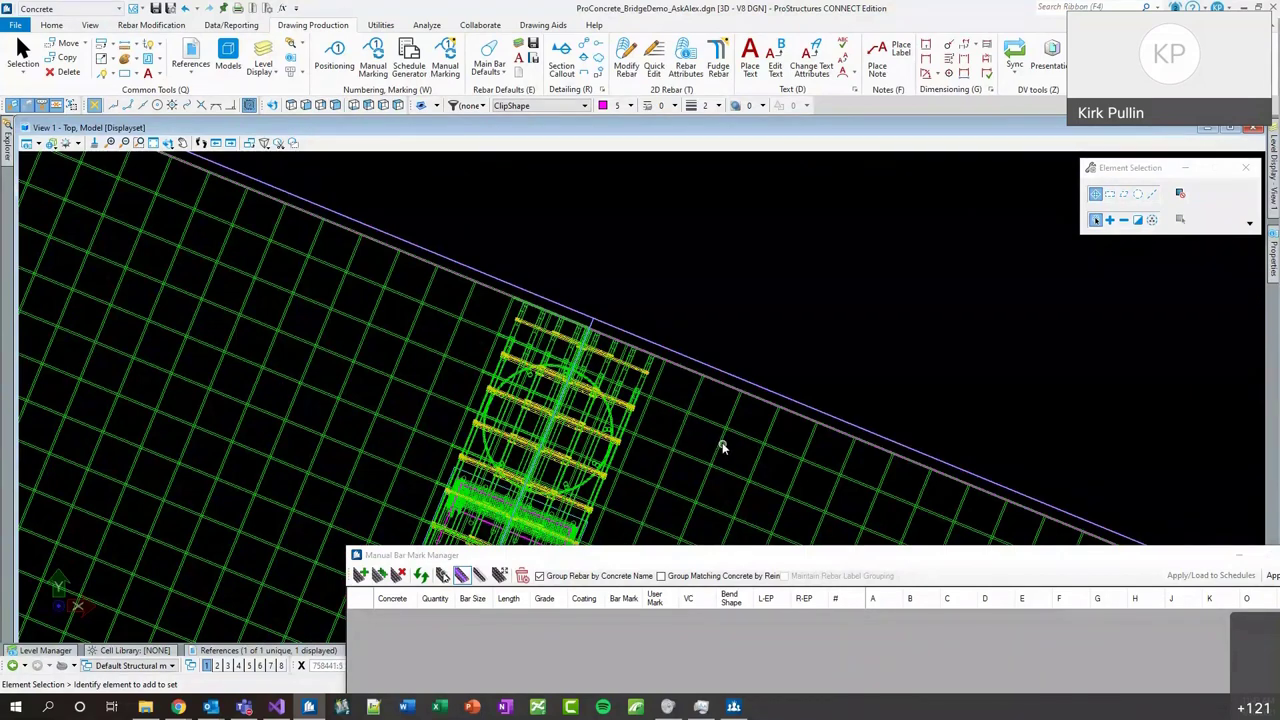
{"action": "mouse_move", "coordinate": [722, 446]}
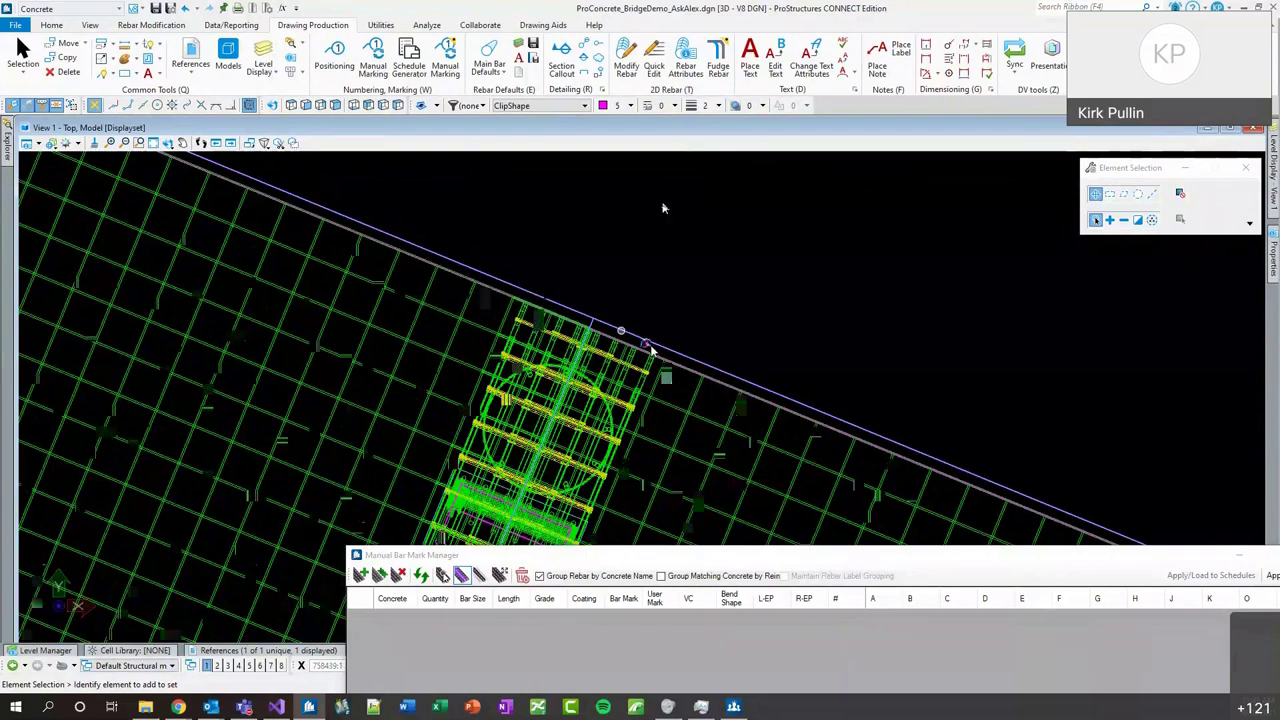
Run automatic numerical concrete positioning for all parts with Assign Bar Marks enabled, accepting the bar factory settings and the positioning result.
{"action": "scroll", "coordinate": [661, 204], "scroll_direction": "down", "scroll_amount": 3}
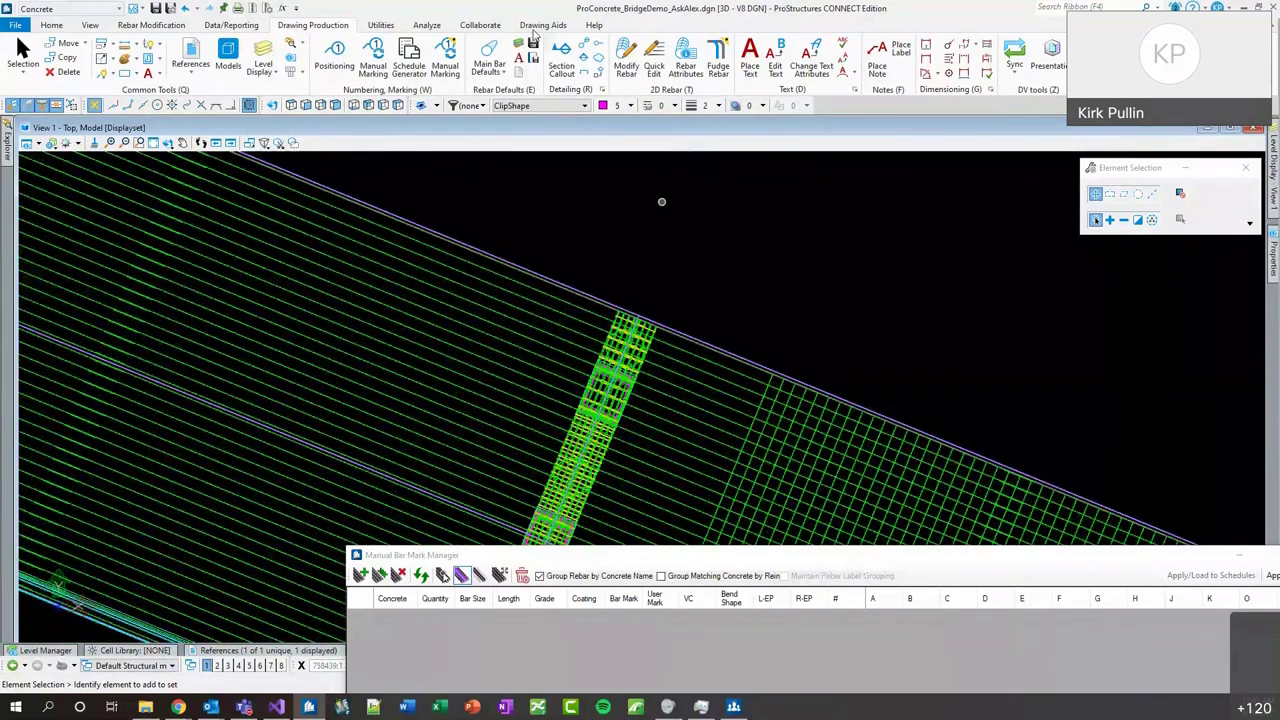
{"action": "left_click", "coordinate": [337, 60]}
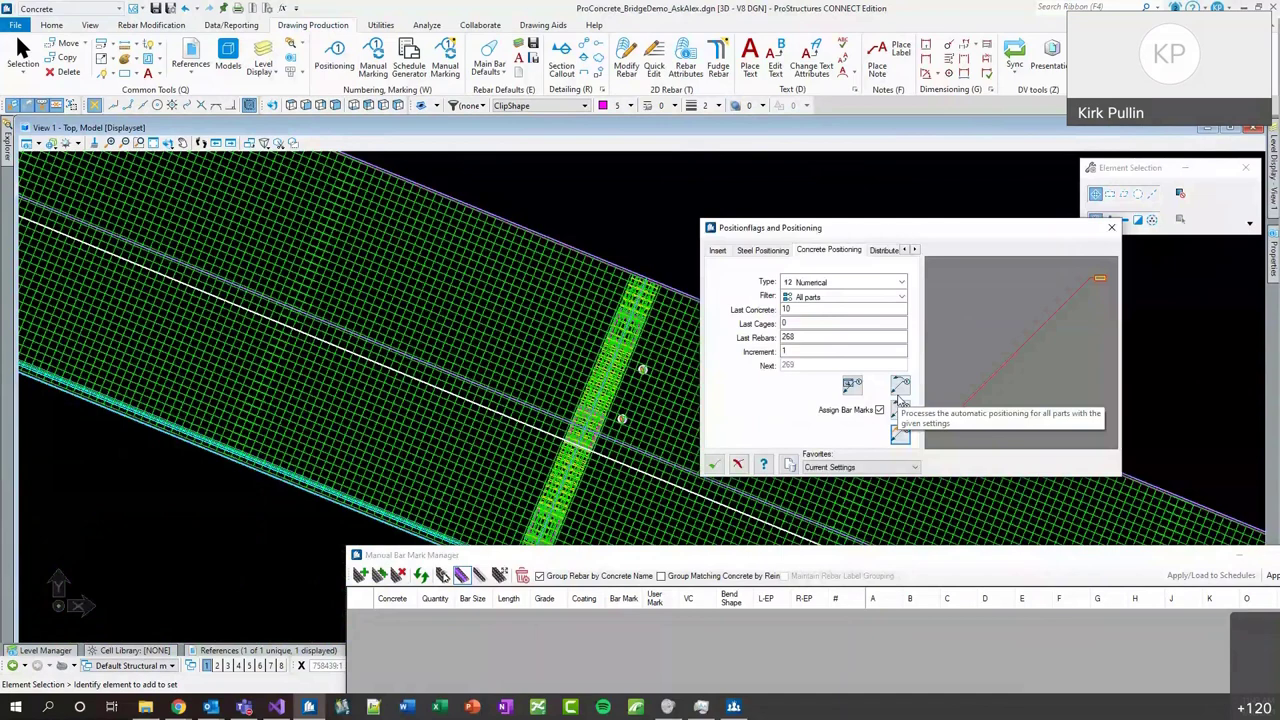
{"action": "left_click", "coordinate": [900, 410]}
{"action": "key", "text": "Tab"}
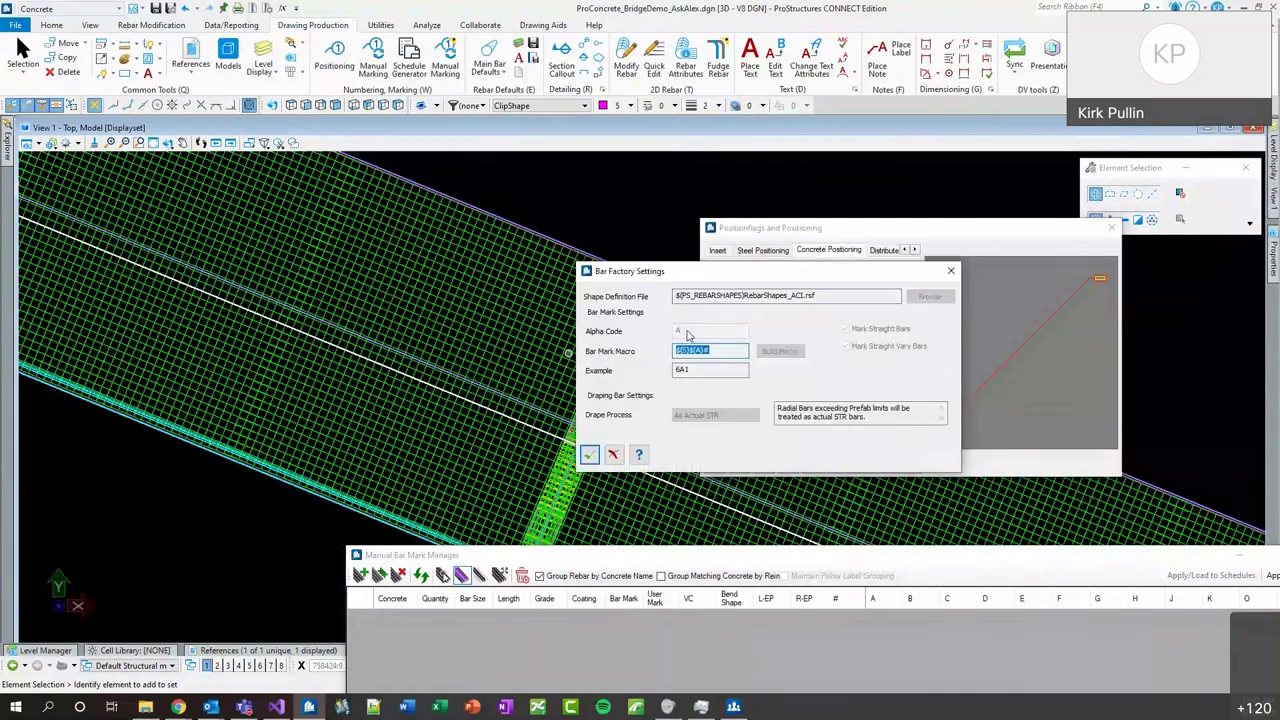
{"action": "key", "text": "End"}
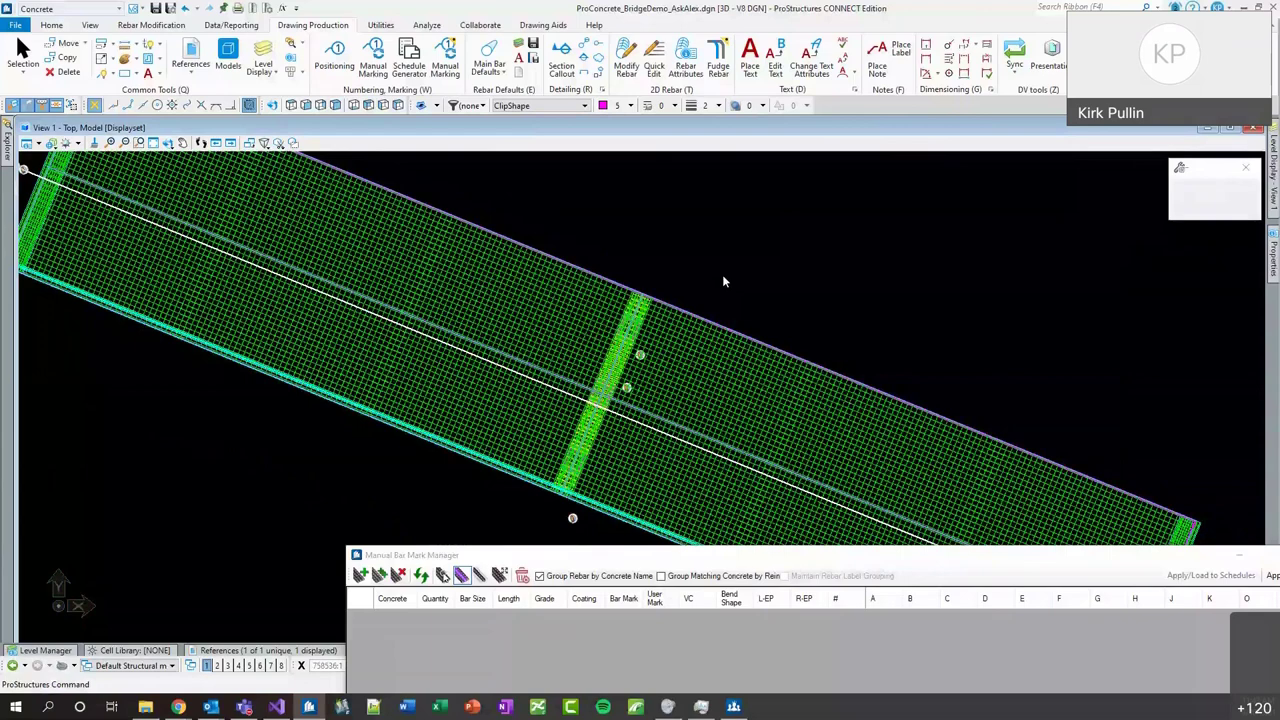
{"action": "left_click", "coordinate": [871, 295]}
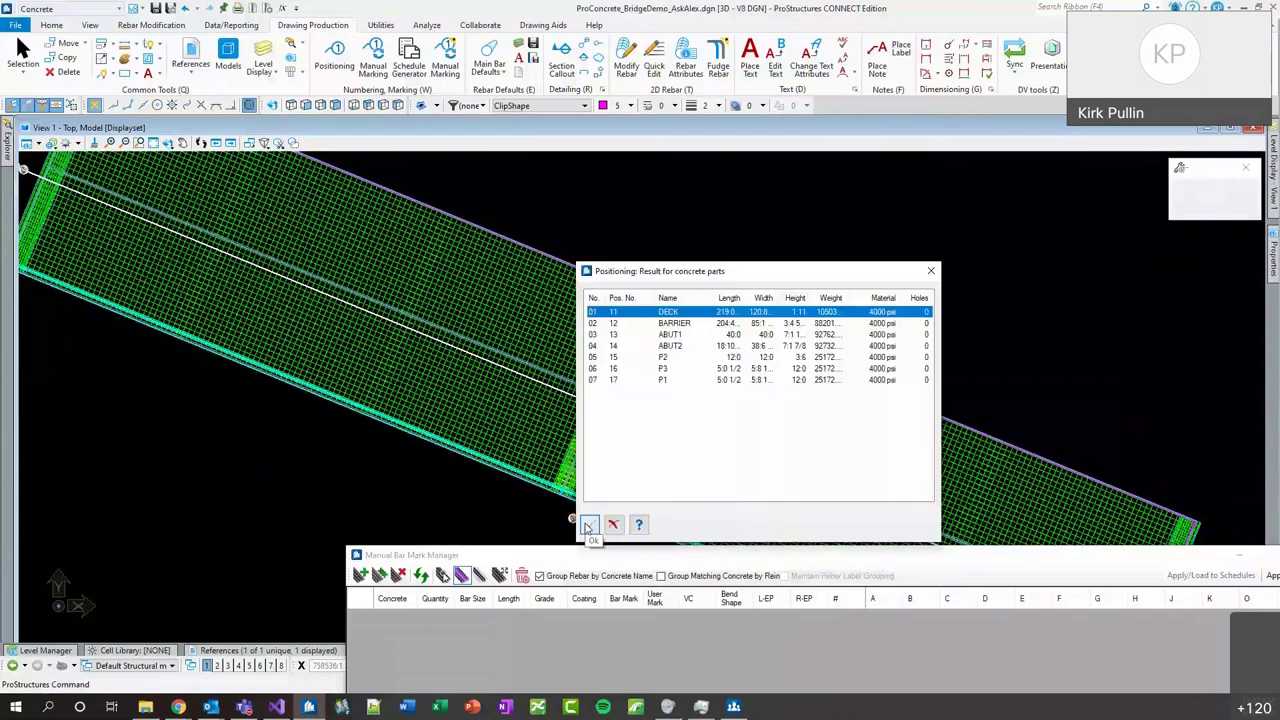
{"action": "left_click", "coordinate": [589, 525]}
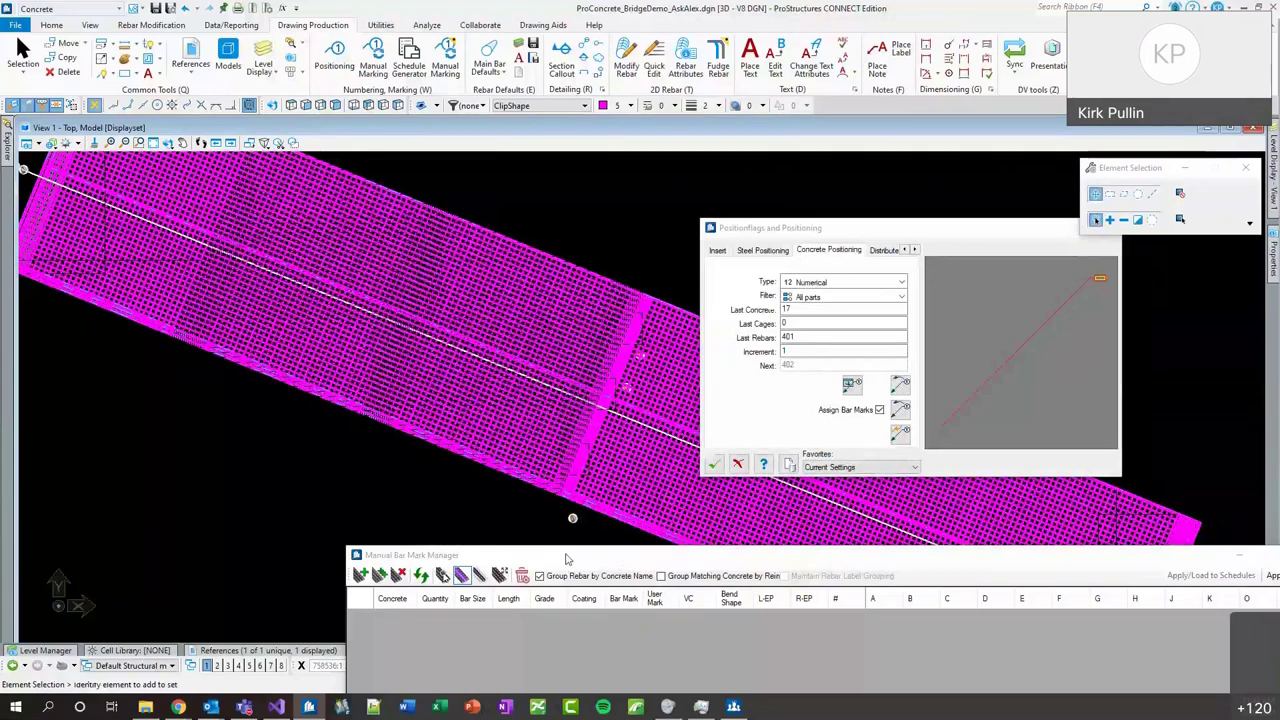
Load the bridge's rebar into the Manual Bar Mark Manager and highlight the ABUT1 and ABUT2 groups in the list.
{"action": "double_click", "coordinate": [566, 559]}
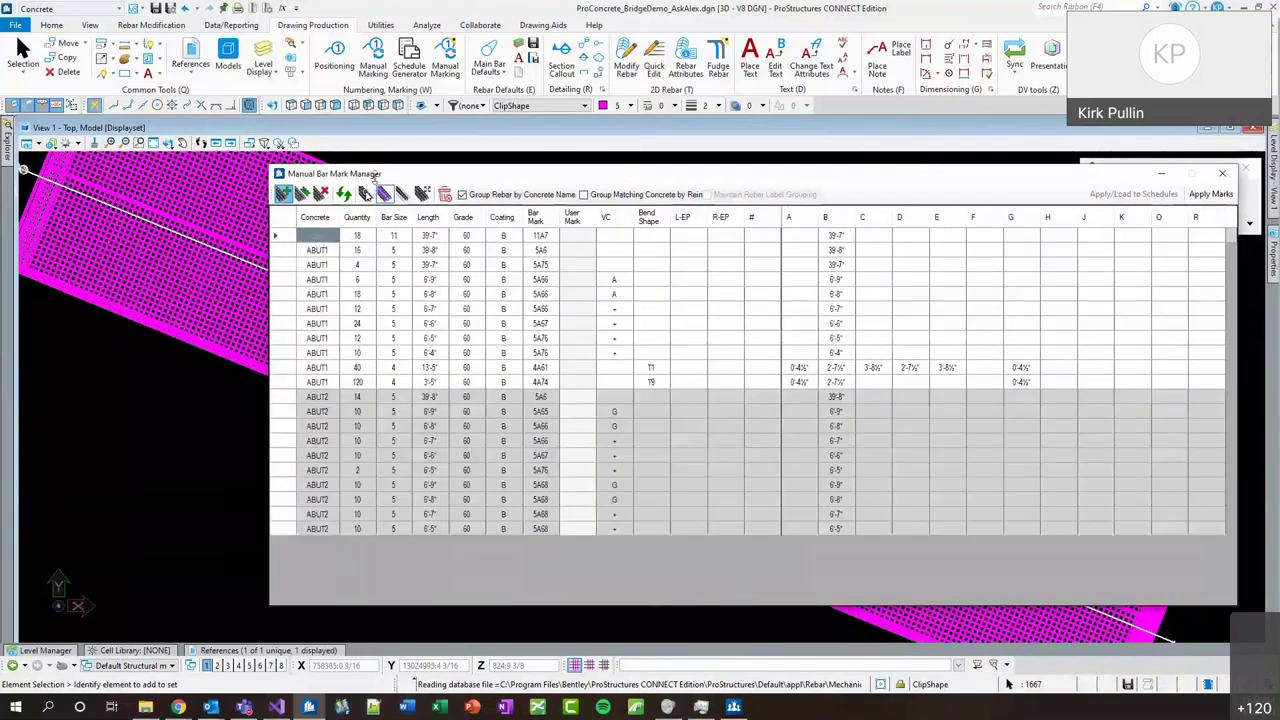
{"action": "left_click", "coordinate": [540, 397]}
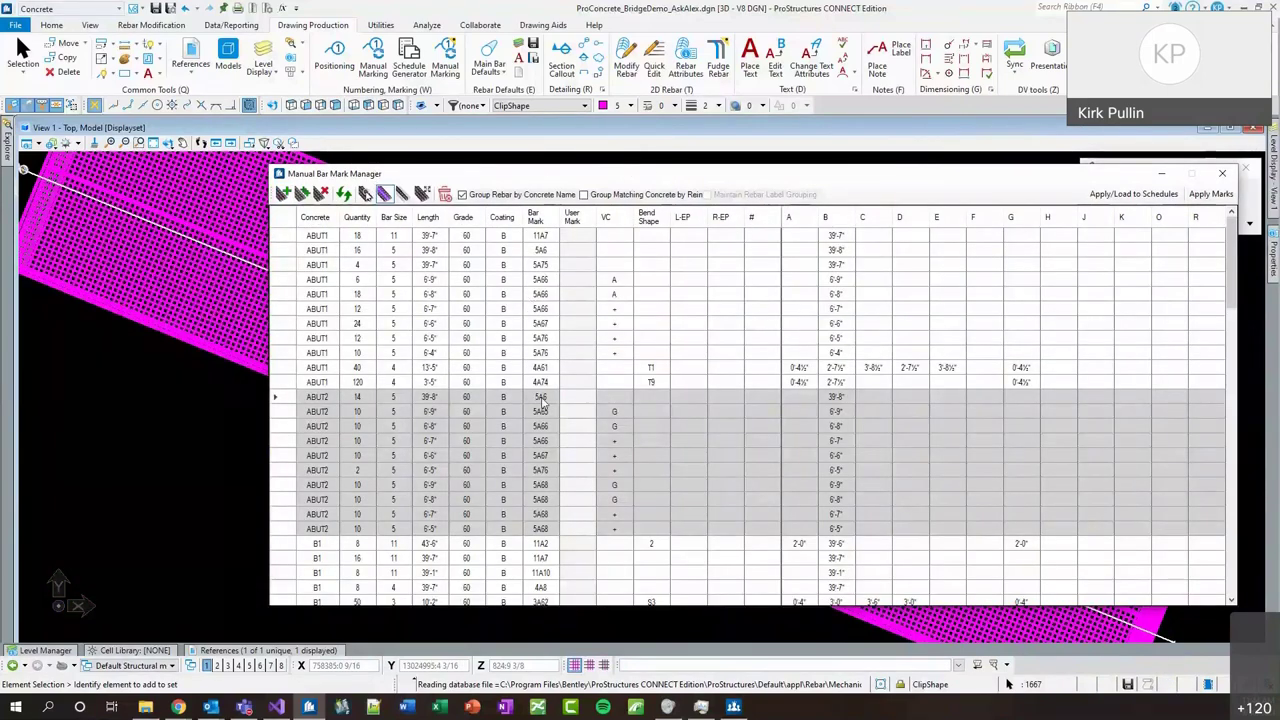
{"action": "left_click_drag", "start_coordinate": [337, 237], "coordinate": [335, 449]}
{"action": "left_click_drag", "start_coordinate": [336, 397], "coordinate": [336, 529]}
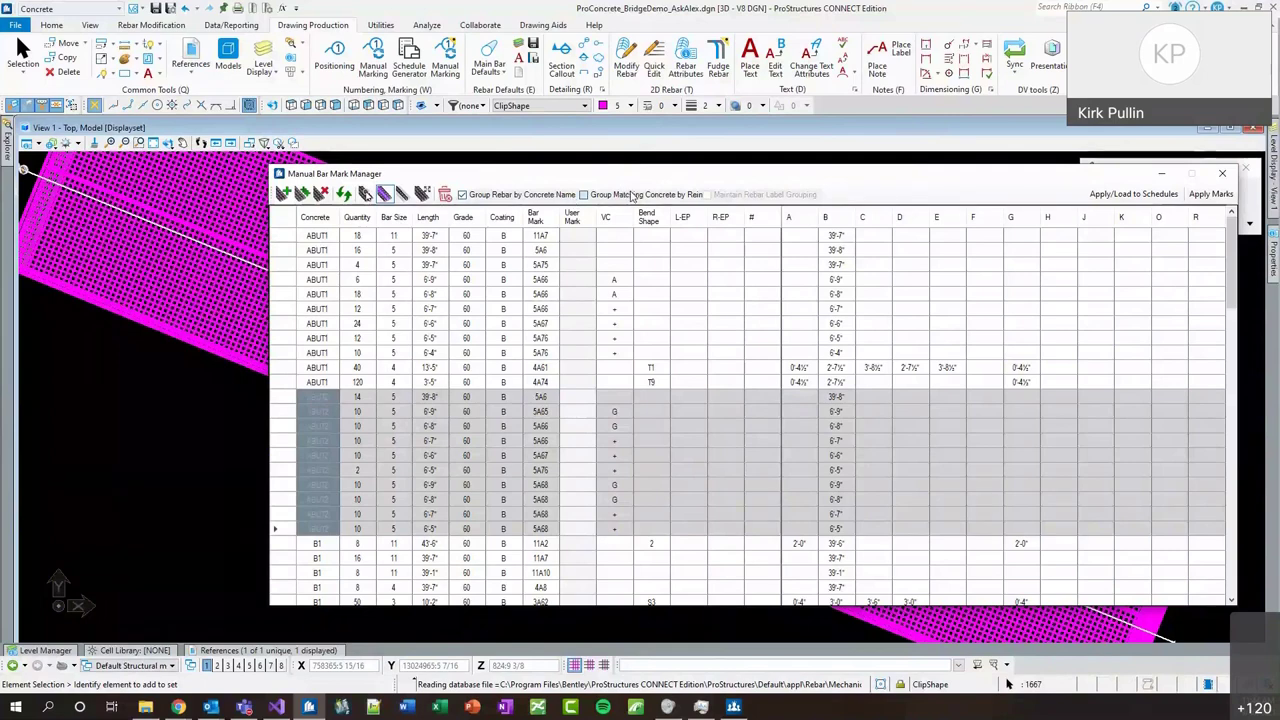
Turn off grouping rebar by concrete name, look through the combined bar list, and restore the grouping.
{"action": "left_click", "coordinate": [535, 196]}
{"action": "left_click", "coordinate": [535, 196]}
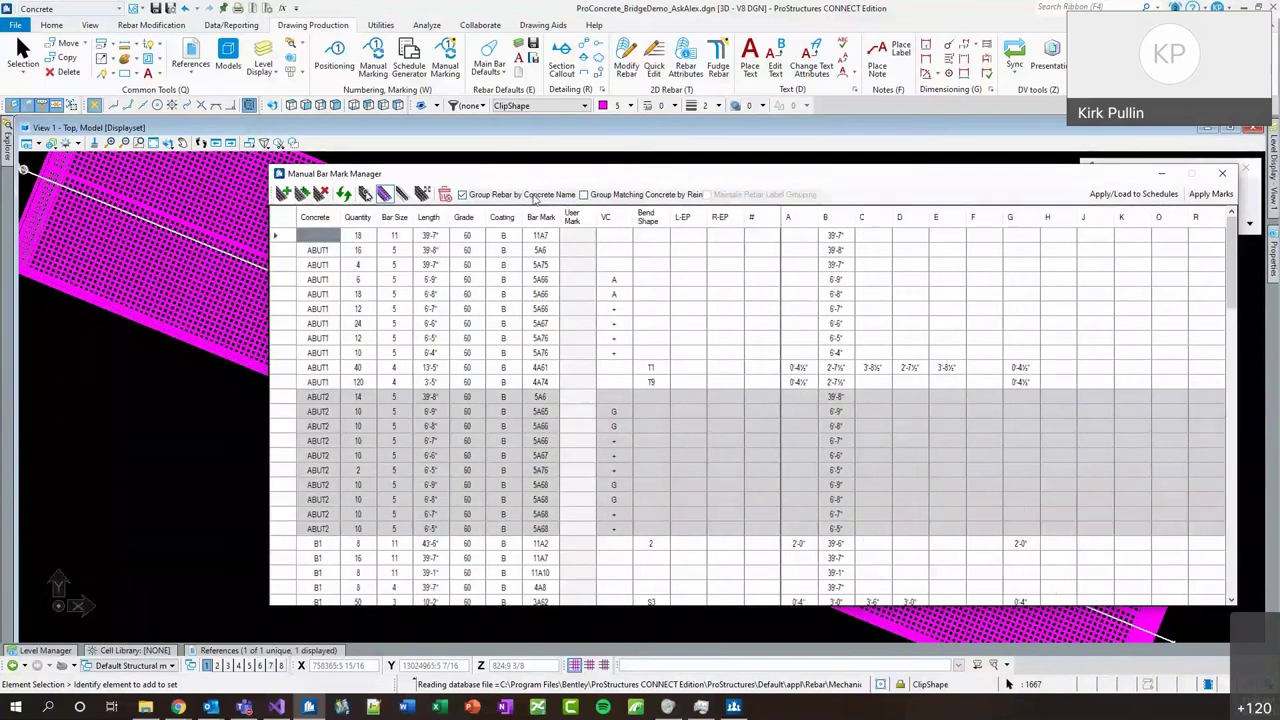
{"action": "left_click", "coordinate": [535, 196]}
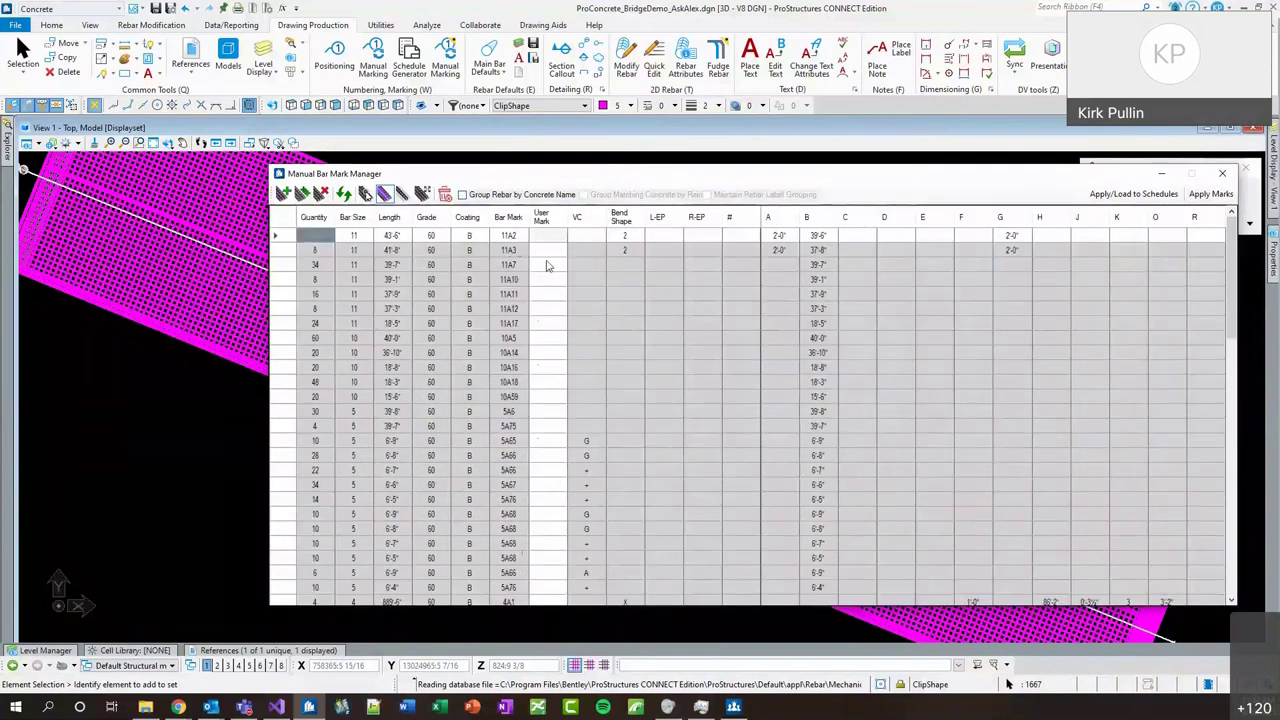
{"action": "scroll", "coordinate": [547, 265], "scroll_direction": "down", "scroll_amount": 15}
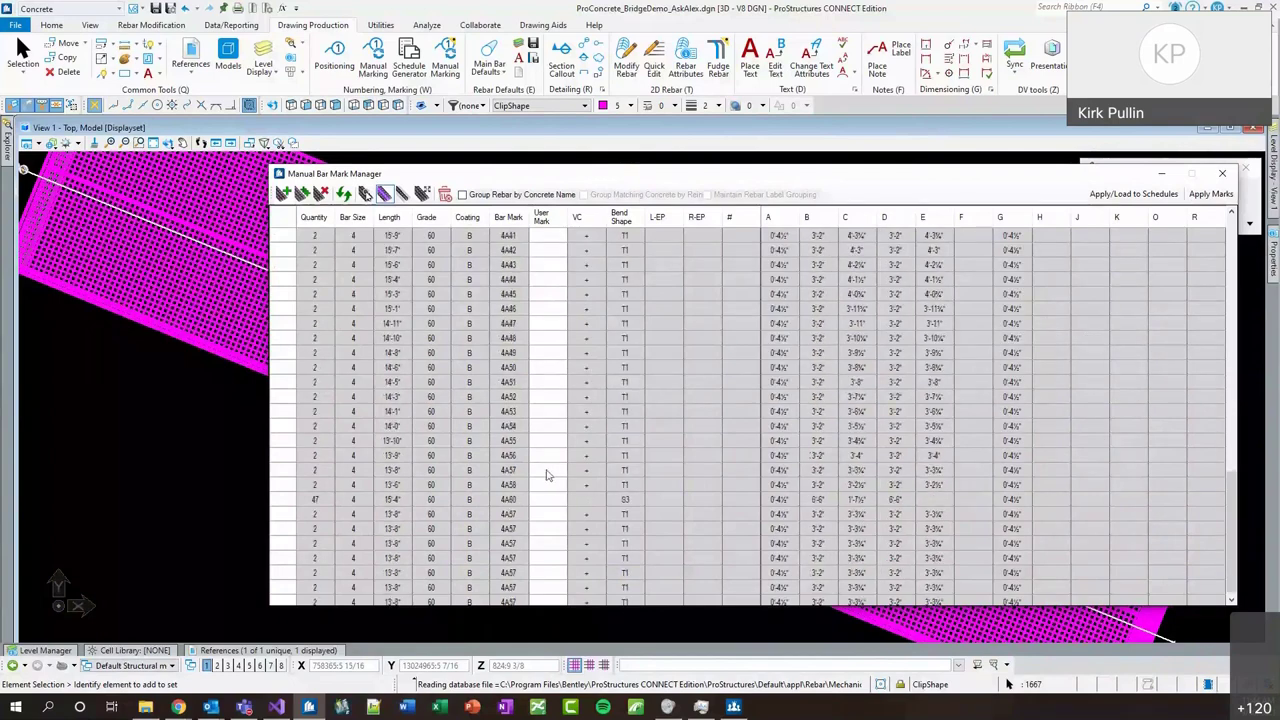
{"action": "scroll", "coordinate": [547, 475], "scroll_direction": "up", "scroll_amount": 8}
{"action": "scroll", "coordinate": [547, 305], "scroll_direction": "up", "scroll_amount": 8}
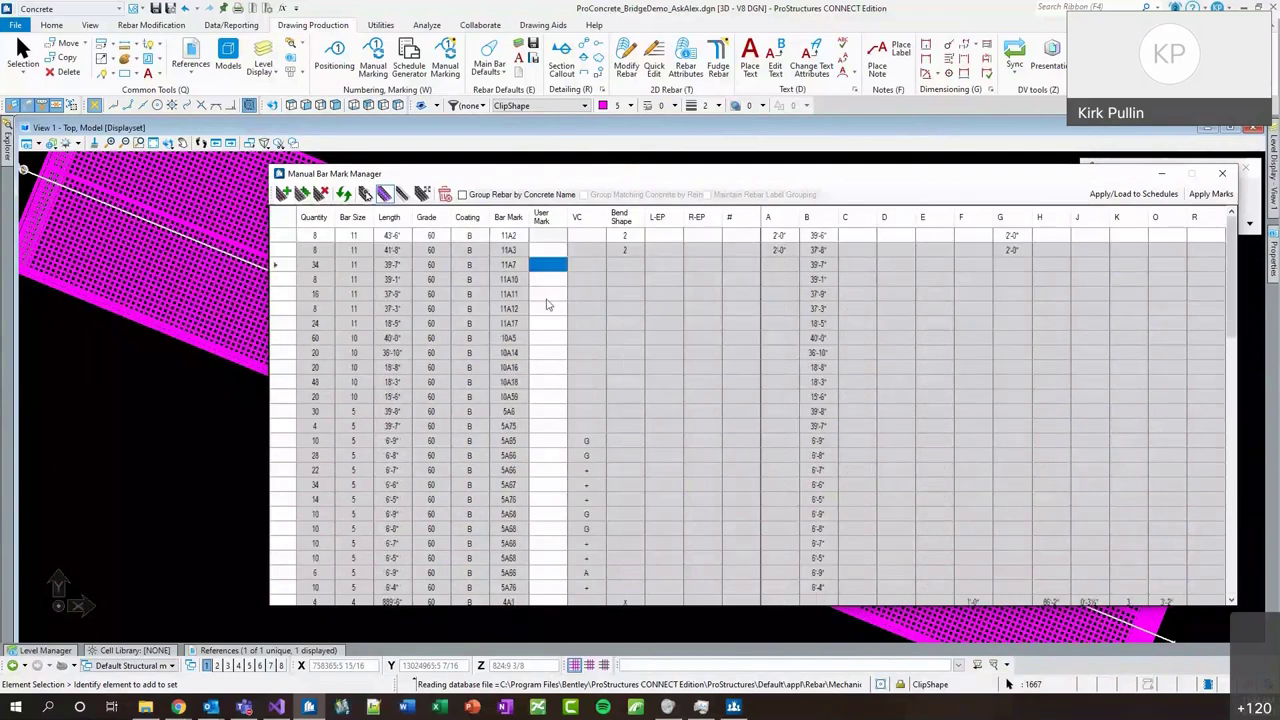
{"action": "left_click", "coordinate": [514, 196]}
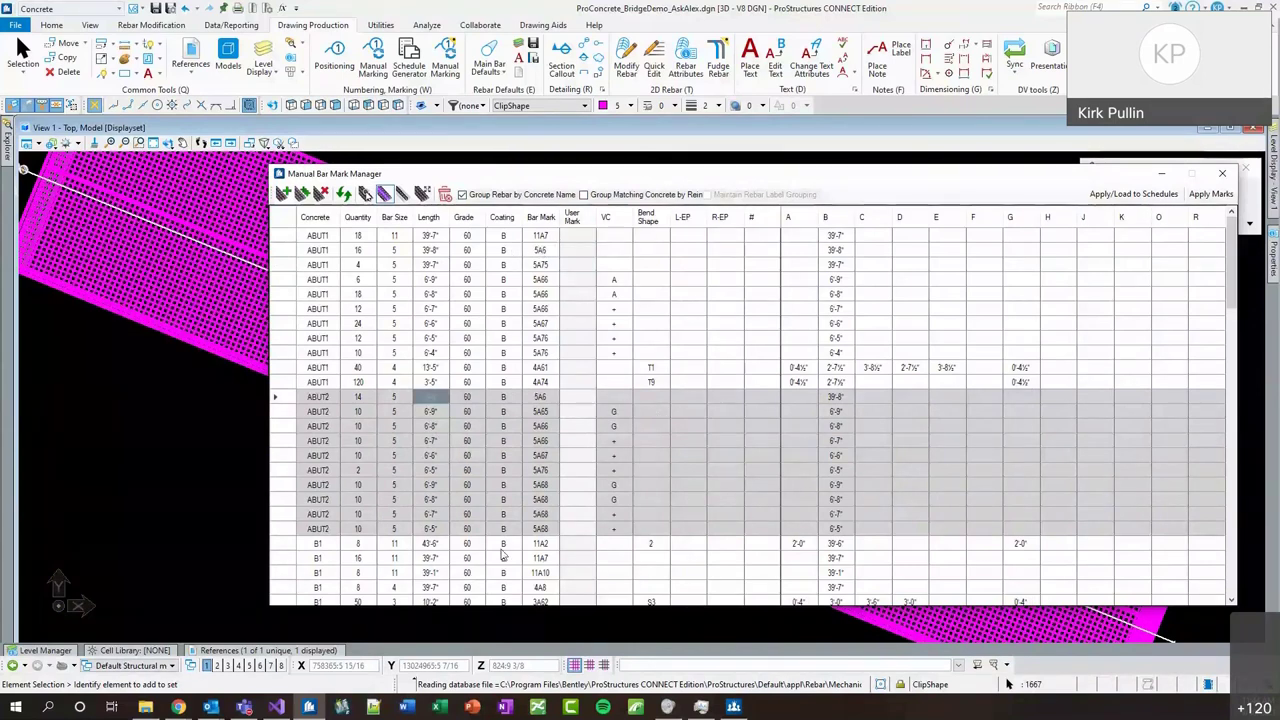
Set the alpha character of the user marks to B for all rebar rows of concrete element B1.
{"action": "scroll", "coordinate": [447, 412], "scroll_direction": "down", "scroll_amount": 2}
{"action": "left_click_drag", "start_coordinate": [577, 456], "coordinate": [578, 562]}
{"action": "scroll", "coordinate": [520, 450], "scroll_direction": "down", "scroll_amount": 2}
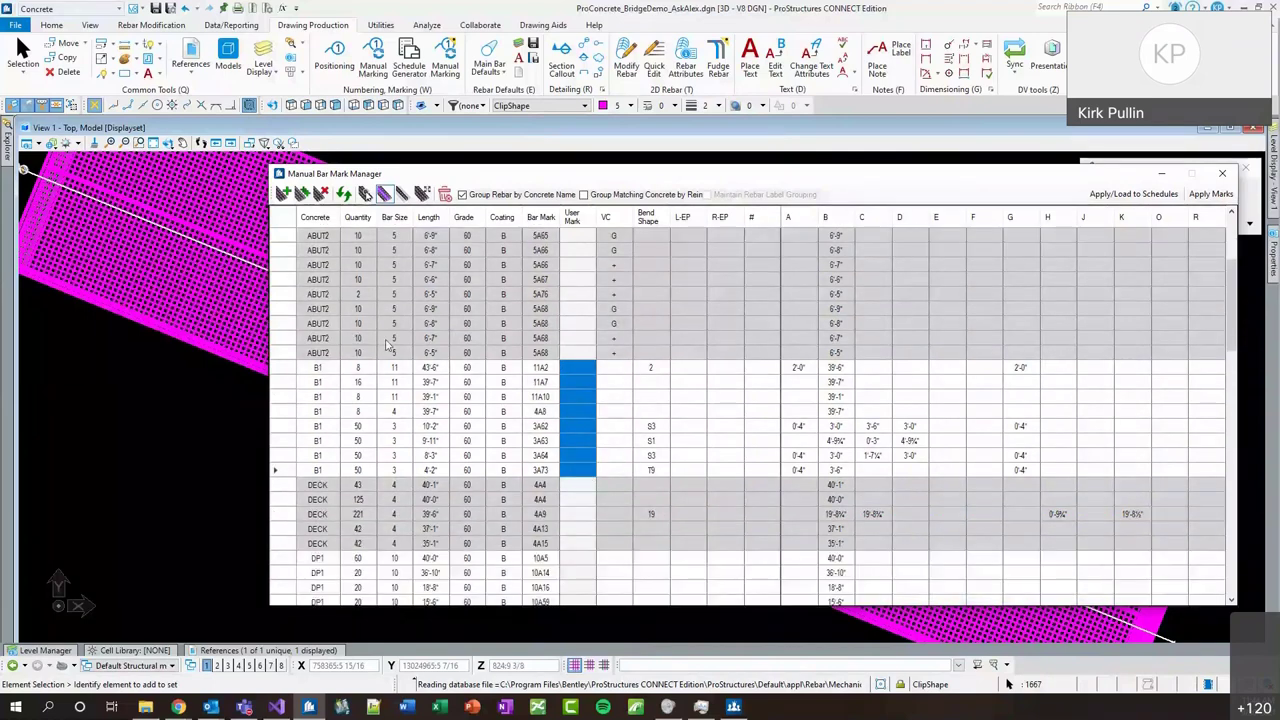
{"action": "right_click", "coordinate": [572, 370]}
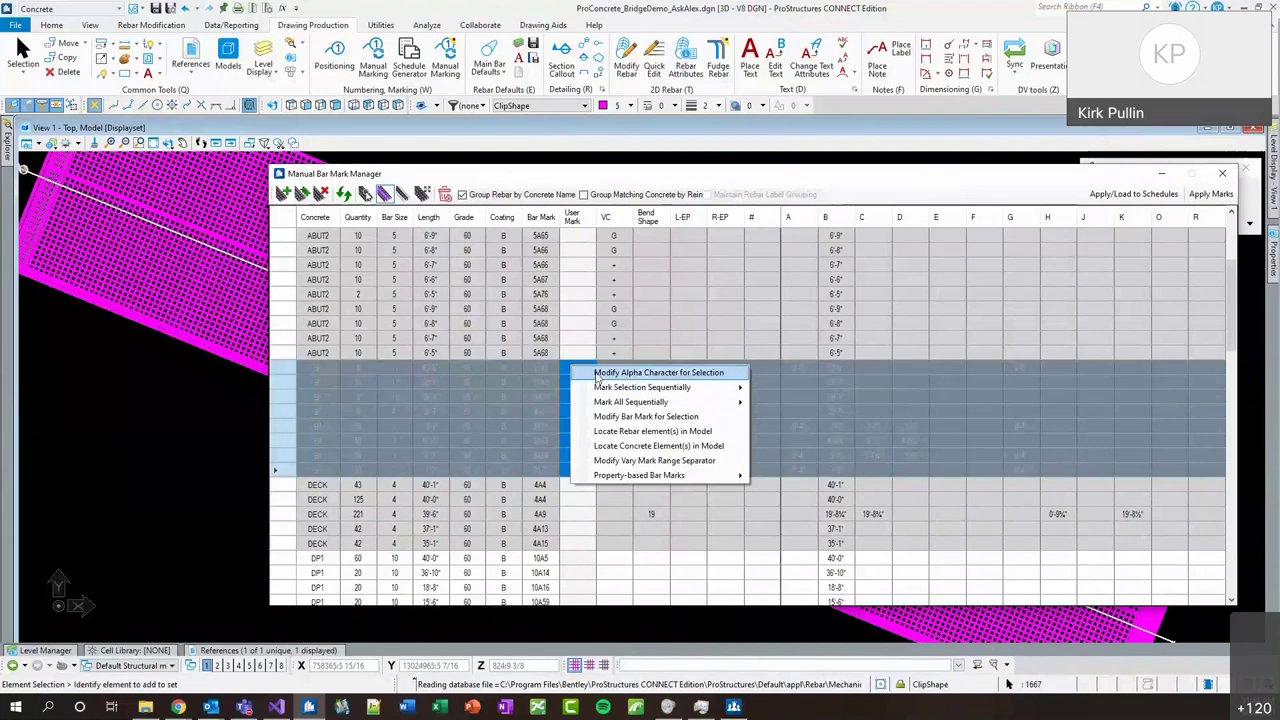
{"action": "left_click", "coordinate": [655, 372]}
{"action": "type", "text": "b"}
{"action": "key", "text": "BackSpace"}
{"action": "type", "text": "B"}
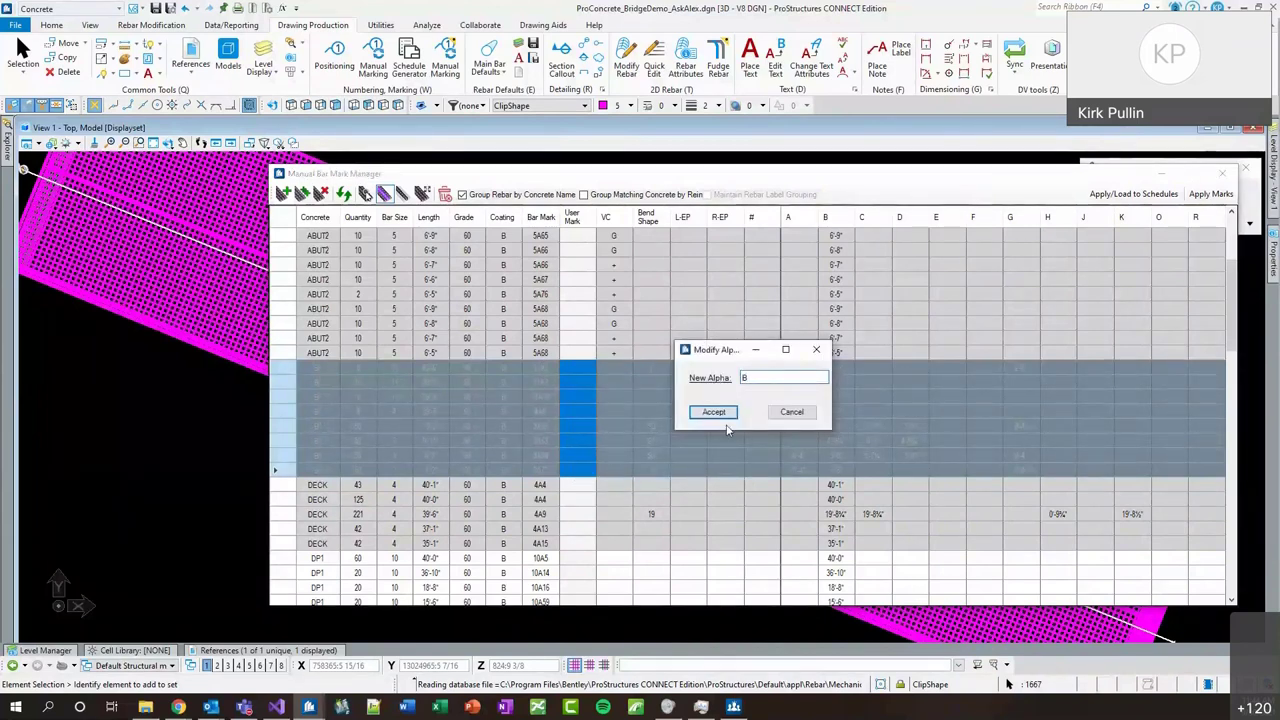
{"action": "left_click", "coordinate": [714, 412]}
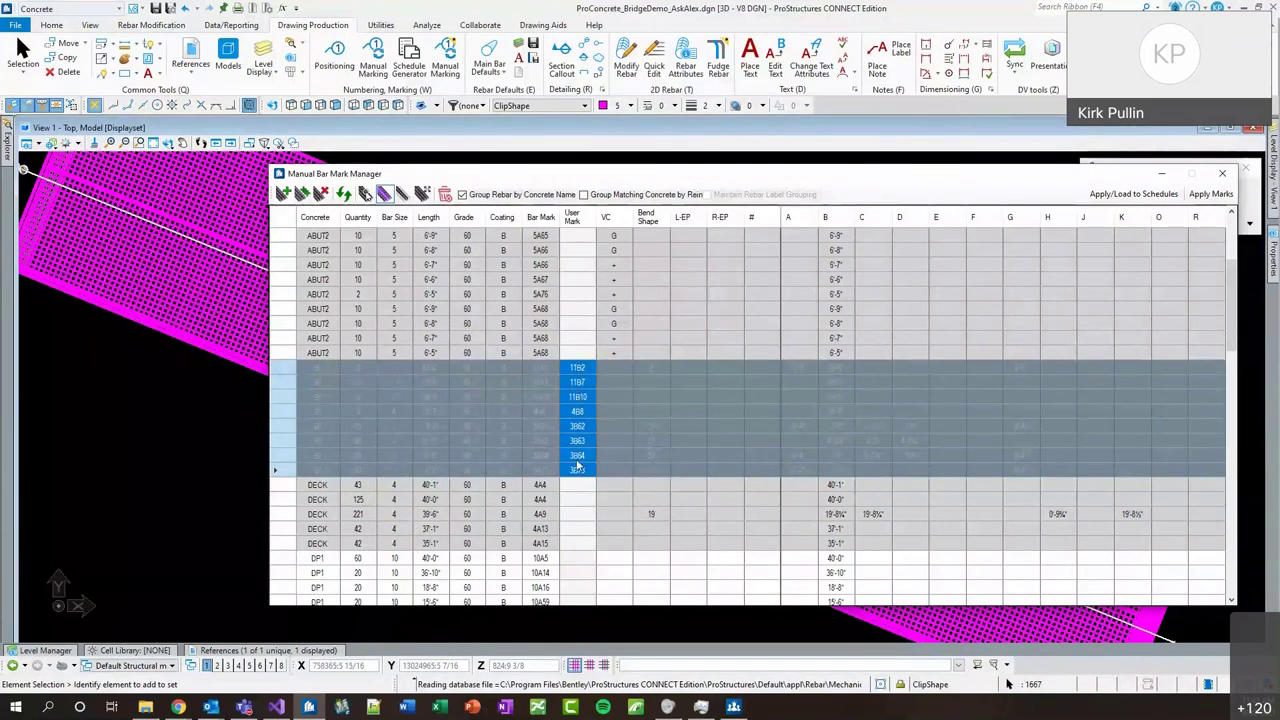
Select the user marks of all DECK rebar rows and accept the alpha character modification with the new alpha left blank.
{"action": "scroll", "coordinate": [548, 465], "scroll_direction": "down", "scroll_amount": 2}
{"action": "left_click_drag", "start_coordinate": [581, 398], "coordinate": [585, 460]}
{"action": "right_click", "coordinate": [581, 399]}
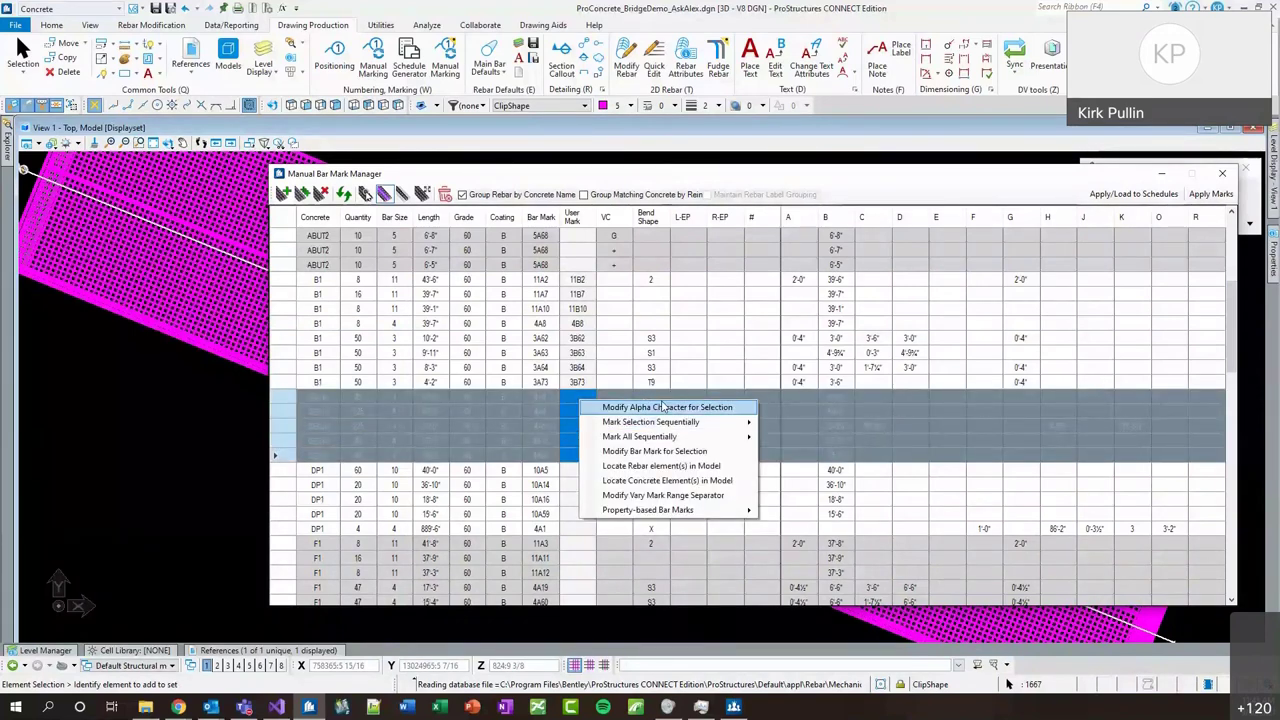
{"action": "mouse_move", "coordinate": [698, 422]}
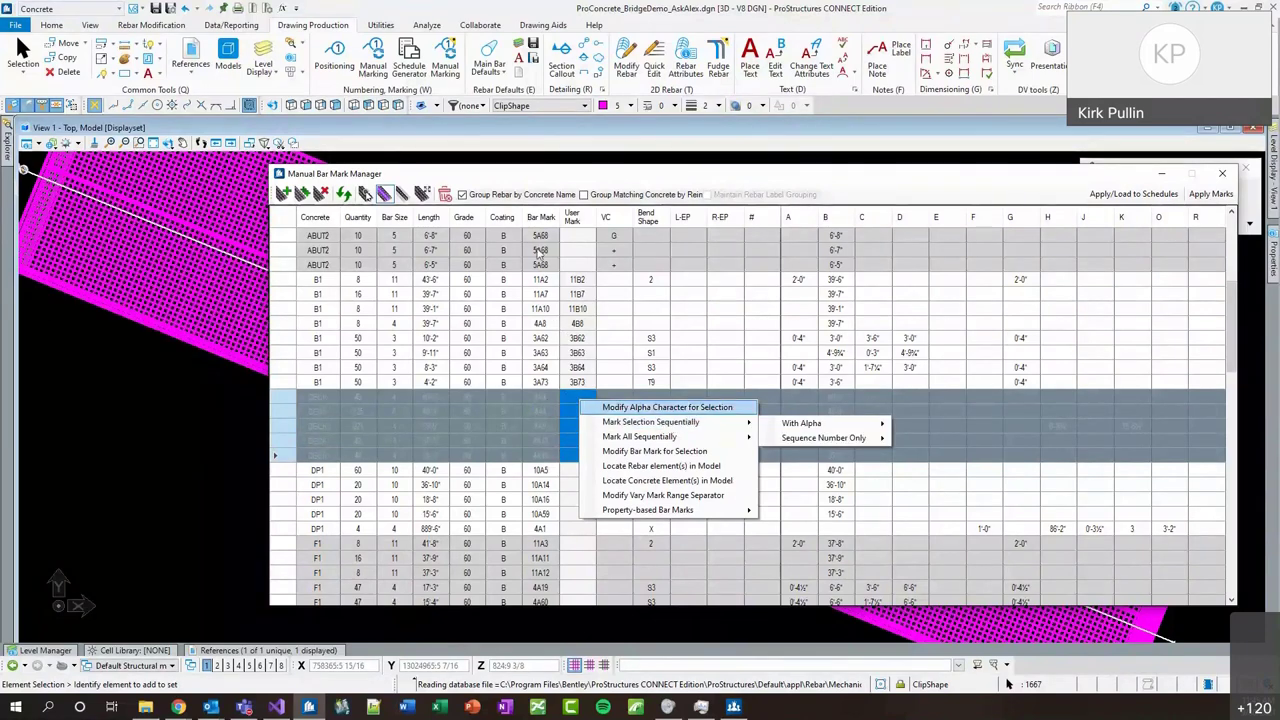
{"action": "scroll", "coordinate": [530, 476], "scroll_direction": "down", "scroll_amount": 2}
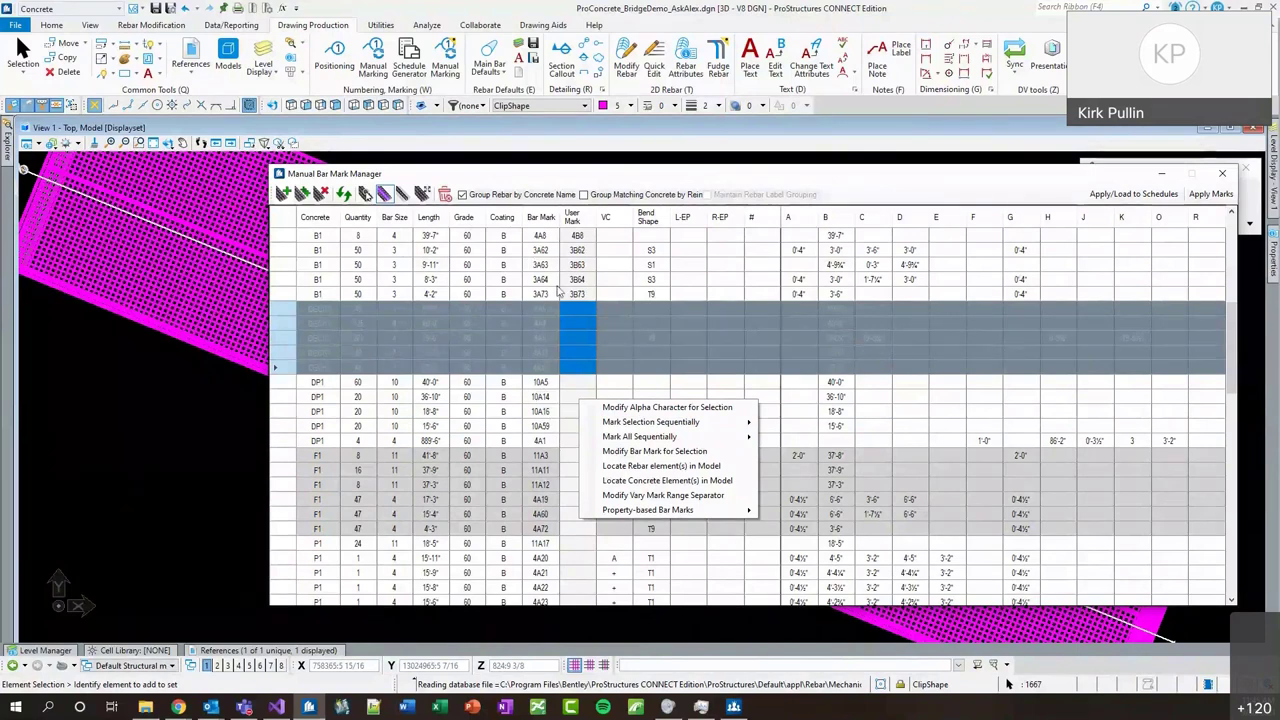
{"action": "scroll", "coordinate": [541, 336], "scroll_direction": "up", "scroll_amount": 1}
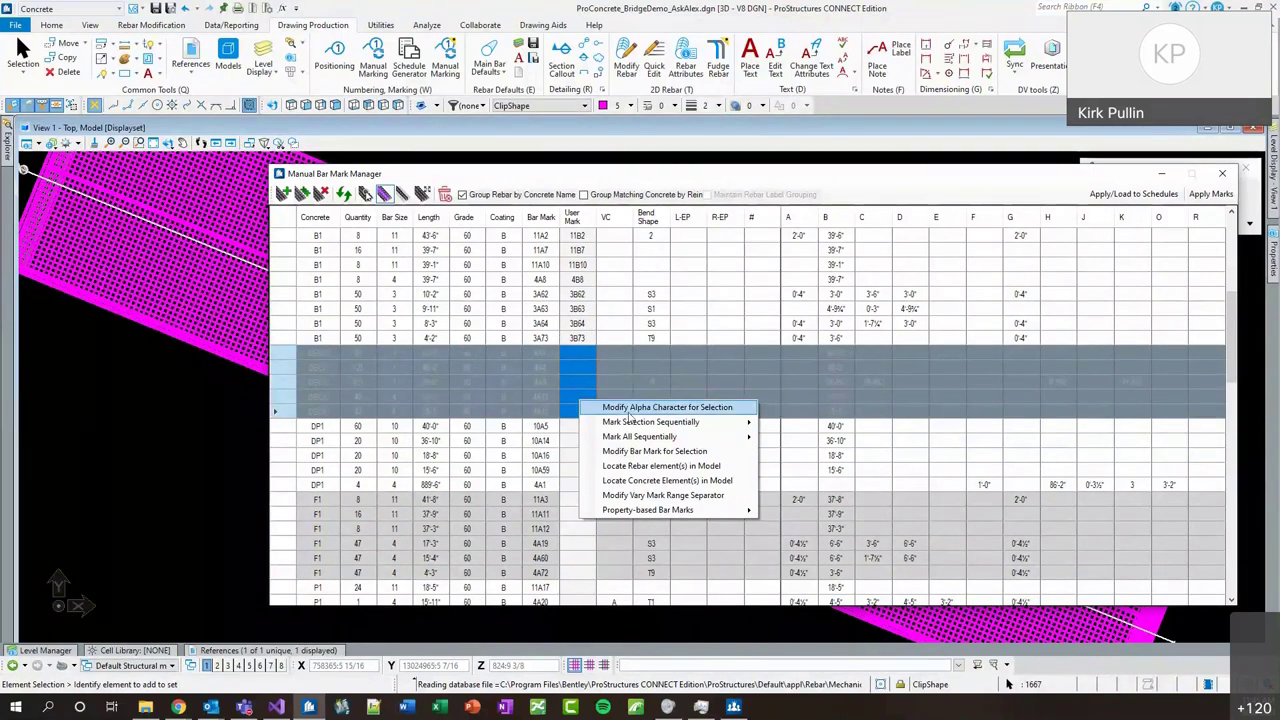
{"action": "left_click", "coordinate": [630, 408]}
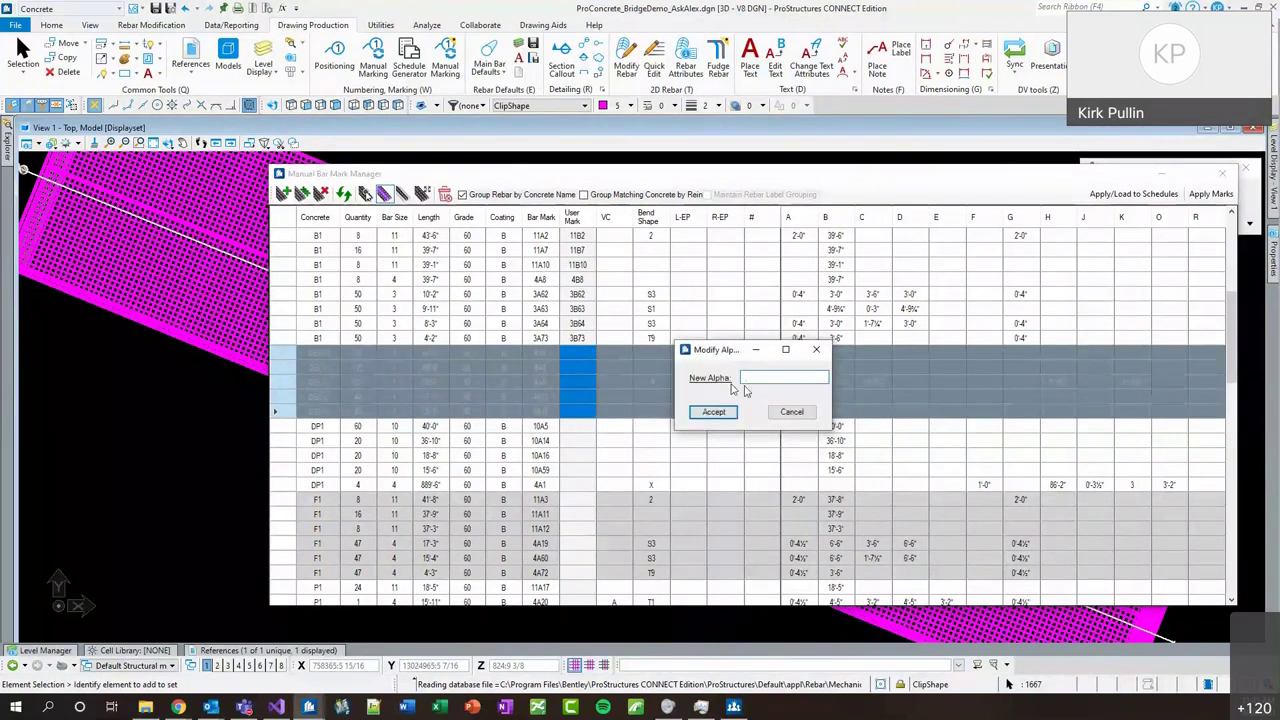
{"action": "left_click_drag", "start_coordinate": [712, 351], "coordinate": [673, 409]}
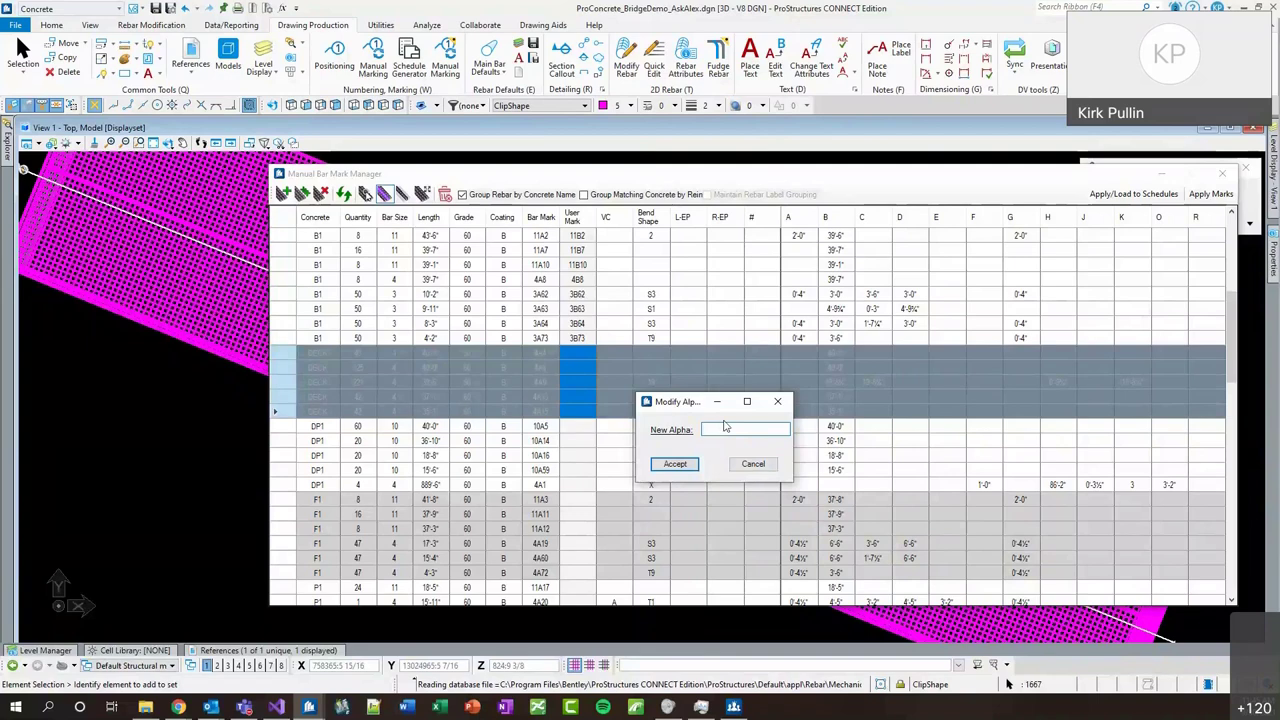
{"action": "left_click", "coordinate": [675, 463]}
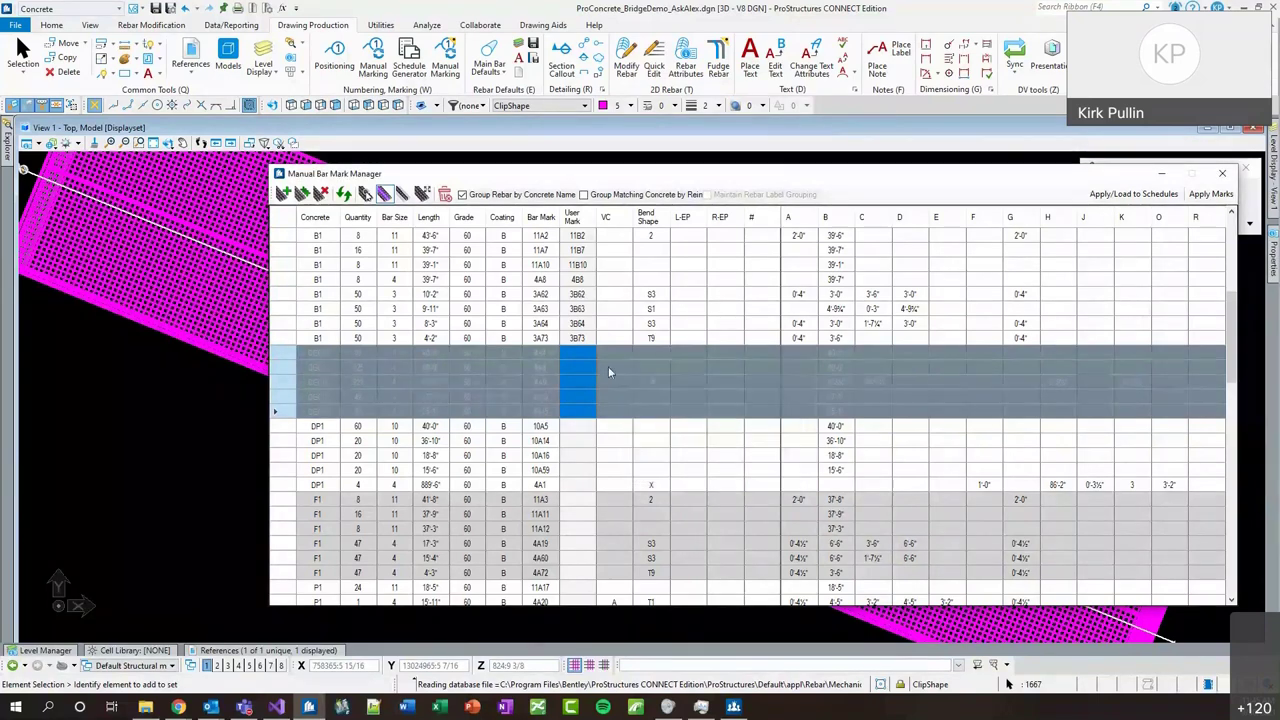
Mark the selected DECK rebar sequentially with alpha S, using continuous numbering from start number 5.
{"action": "right_click", "coordinate": [609, 372]}
{"action": "mouse_move", "coordinate": [700, 373]}
{"action": "mouse_move", "coordinate": [825, 375]}
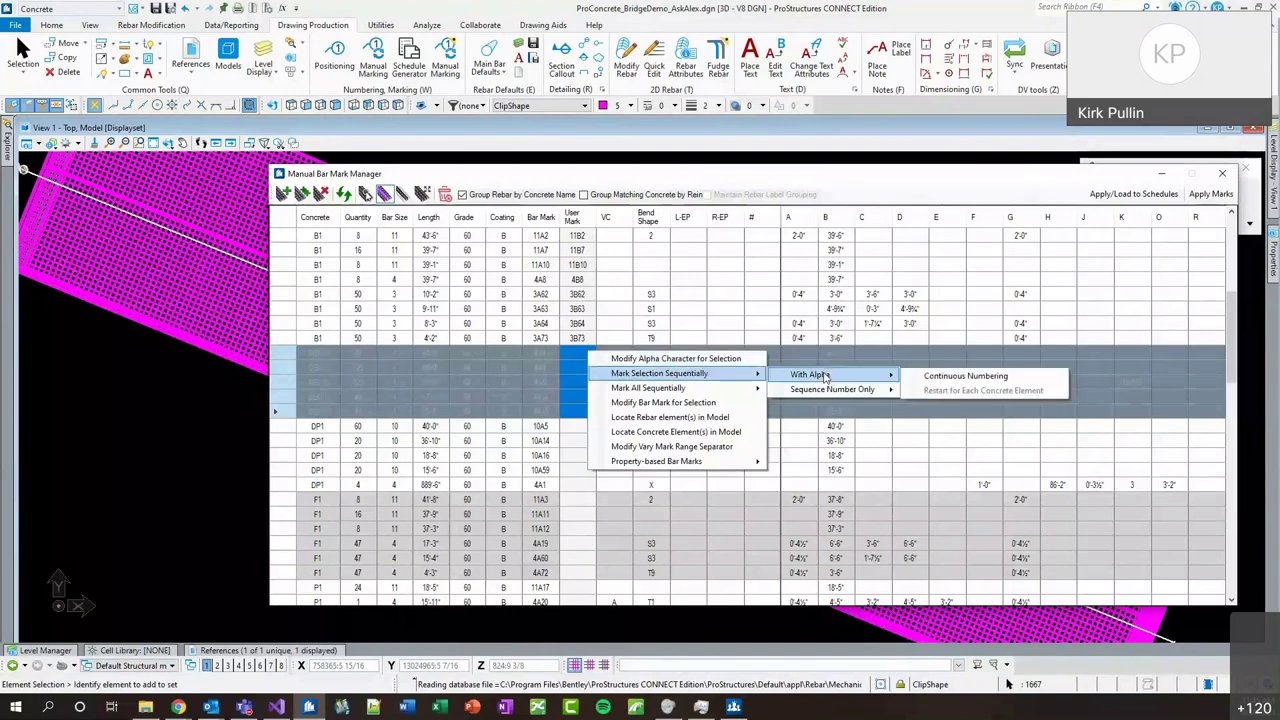
{"action": "left_click", "coordinate": [1024, 377]}
{"action": "left_click", "coordinate": [795, 376]}
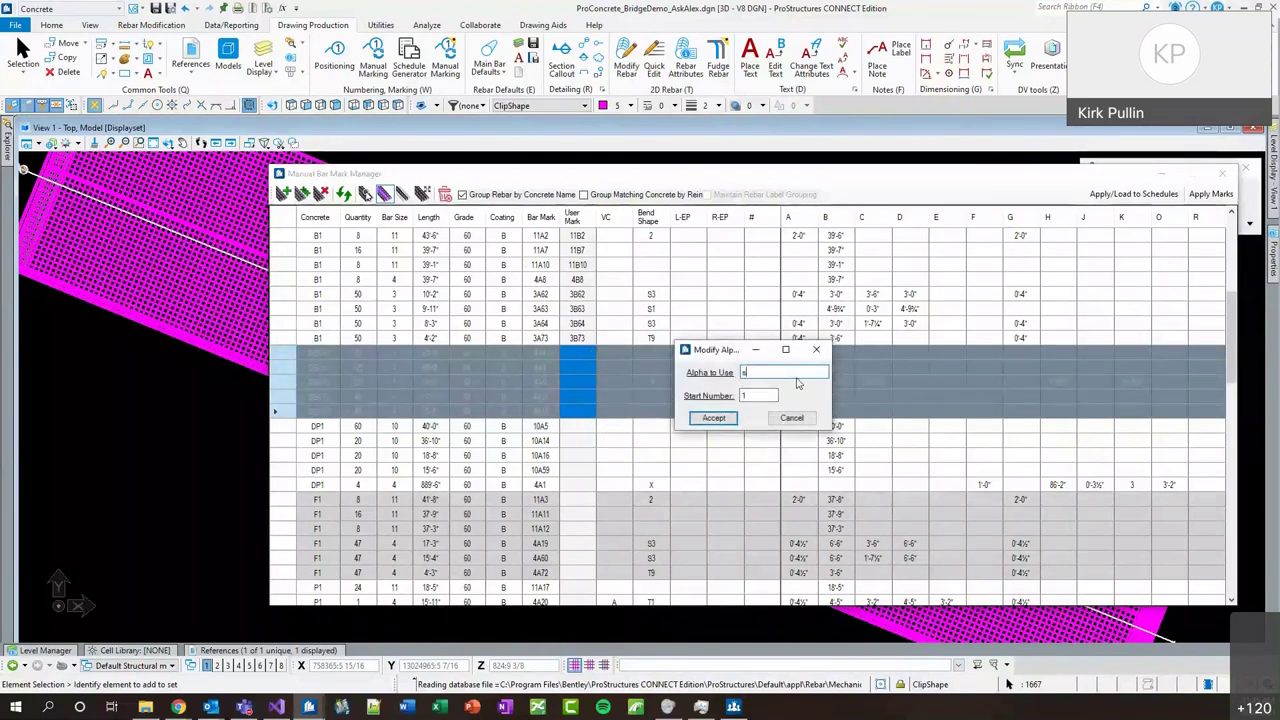
{"action": "type", "text": "s"}
{"action": "type", "text": "5"}
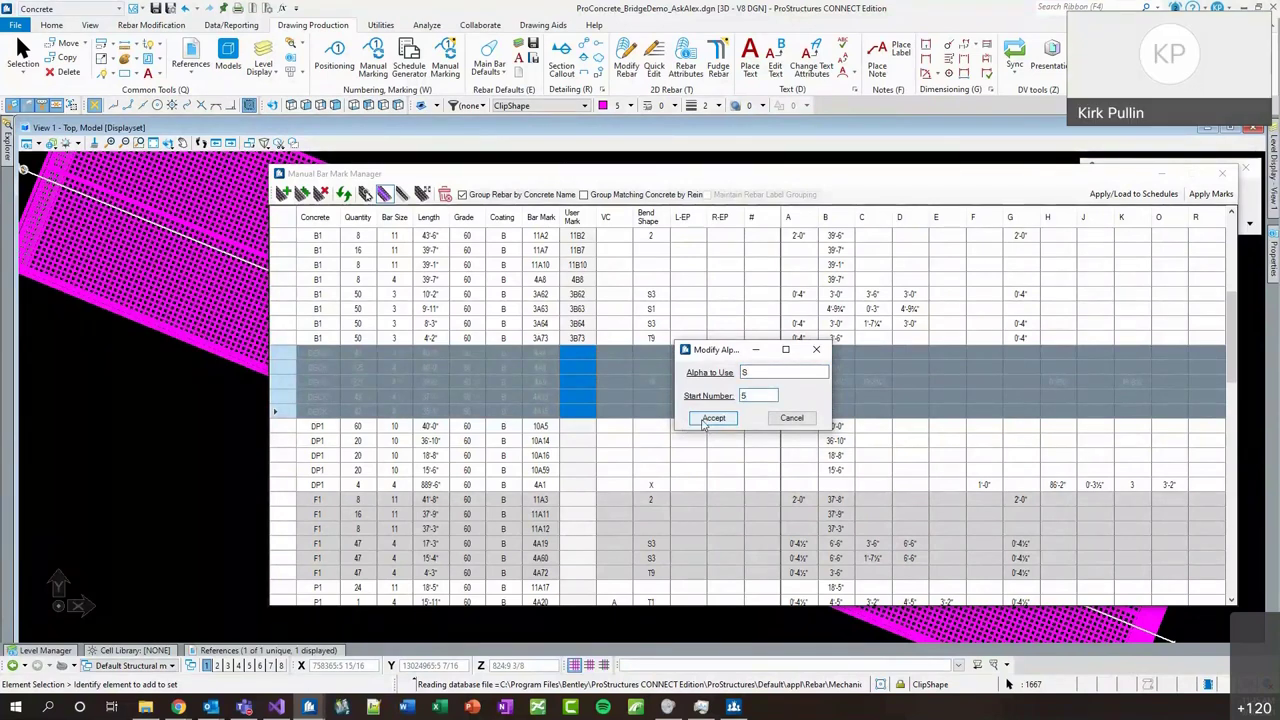
{"action": "left_click", "coordinate": [705, 420]}
Select the user marks of all P1, P2 and P3 rebar rows in the bar list.
{"action": "left_click_drag", "start_coordinate": [583, 400], "coordinate": [590, 414]}
{"action": "scroll", "coordinate": [583, 430], "scroll_direction": "down", "scroll_amount": 10}
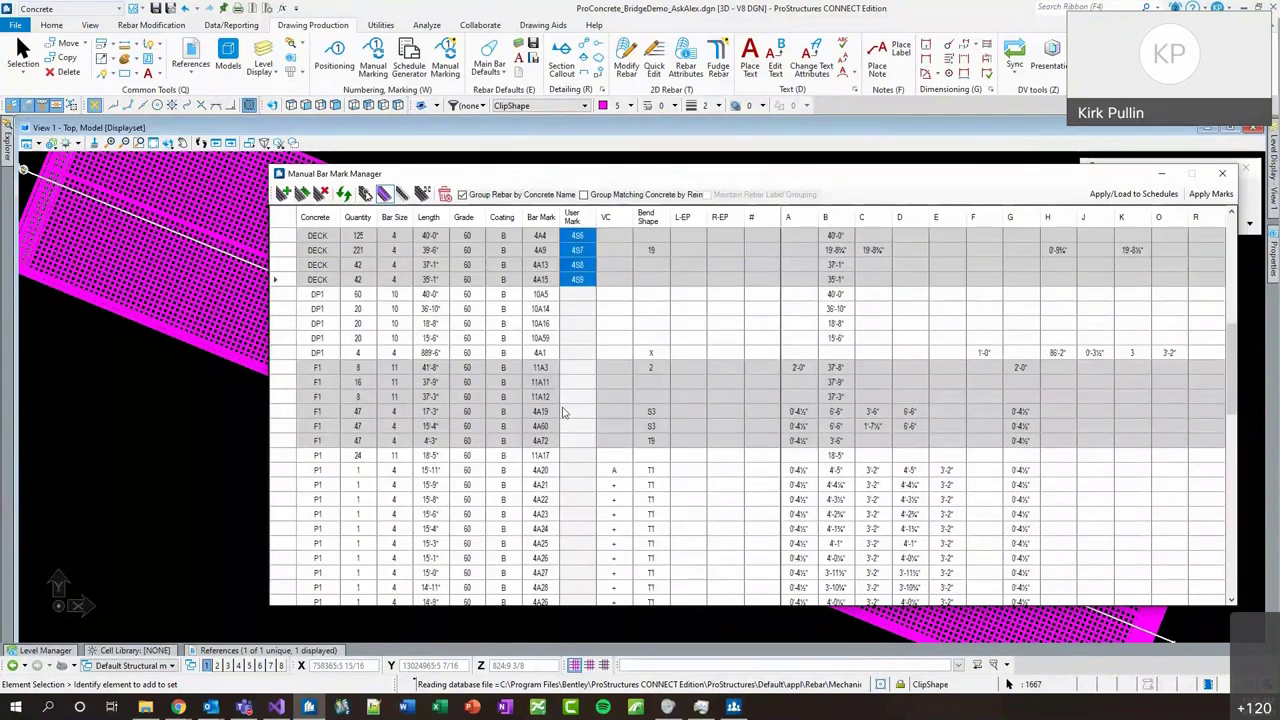
{"action": "scroll", "coordinate": [553, 413], "scroll_direction": "down", "scroll_amount": 7}
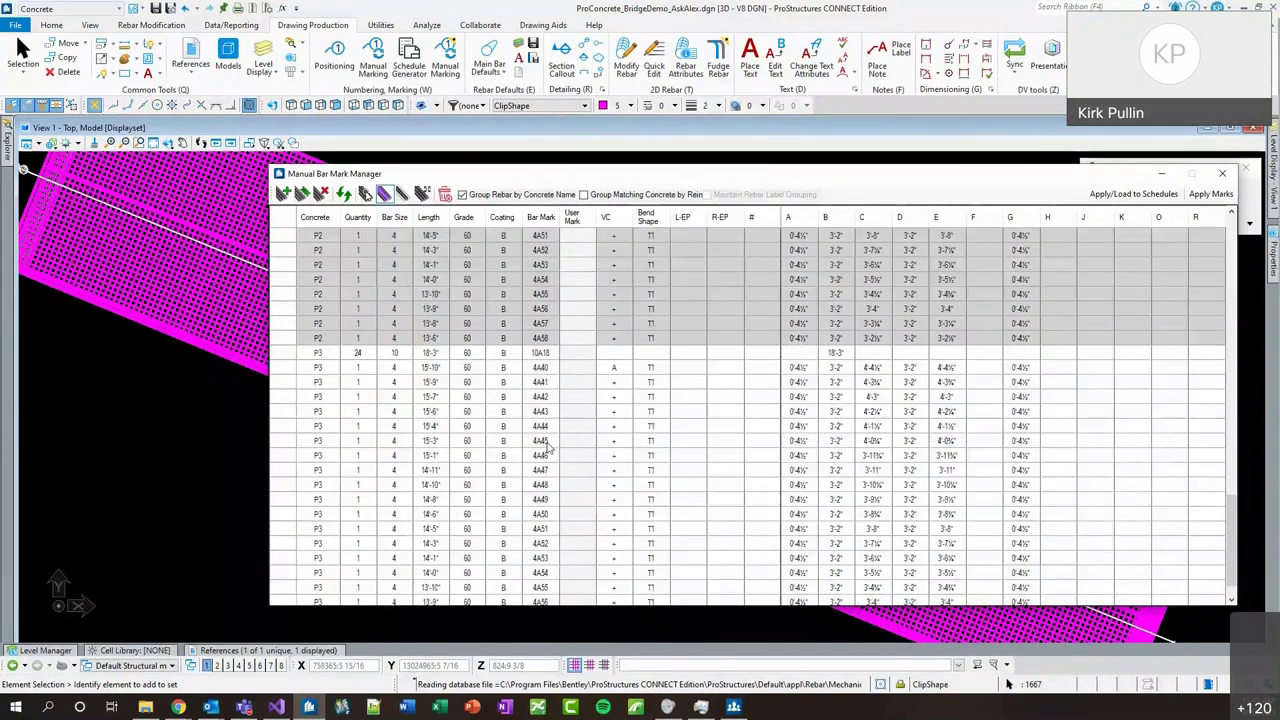
{"action": "scroll", "coordinate": [585, 482], "scroll_direction": "up", "scroll_amount": 15}
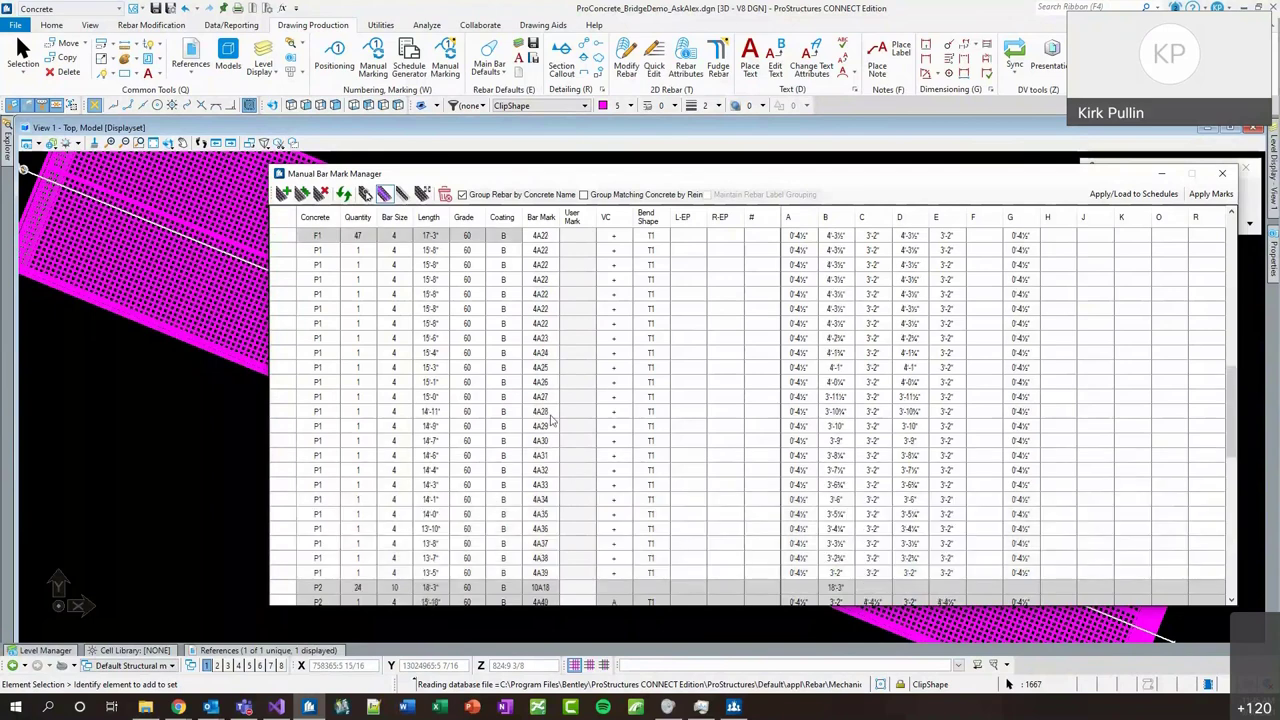
{"action": "left_click_drag", "start_coordinate": [572, 367], "coordinate": [576, 596]}
{"action": "left_click_drag", "start_coordinate": [572, 546], "coordinate": [601, 392]}
{"action": "scroll", "coordinate": [590, 390], "scroll_direction": "up", "scroll_amount": 9}
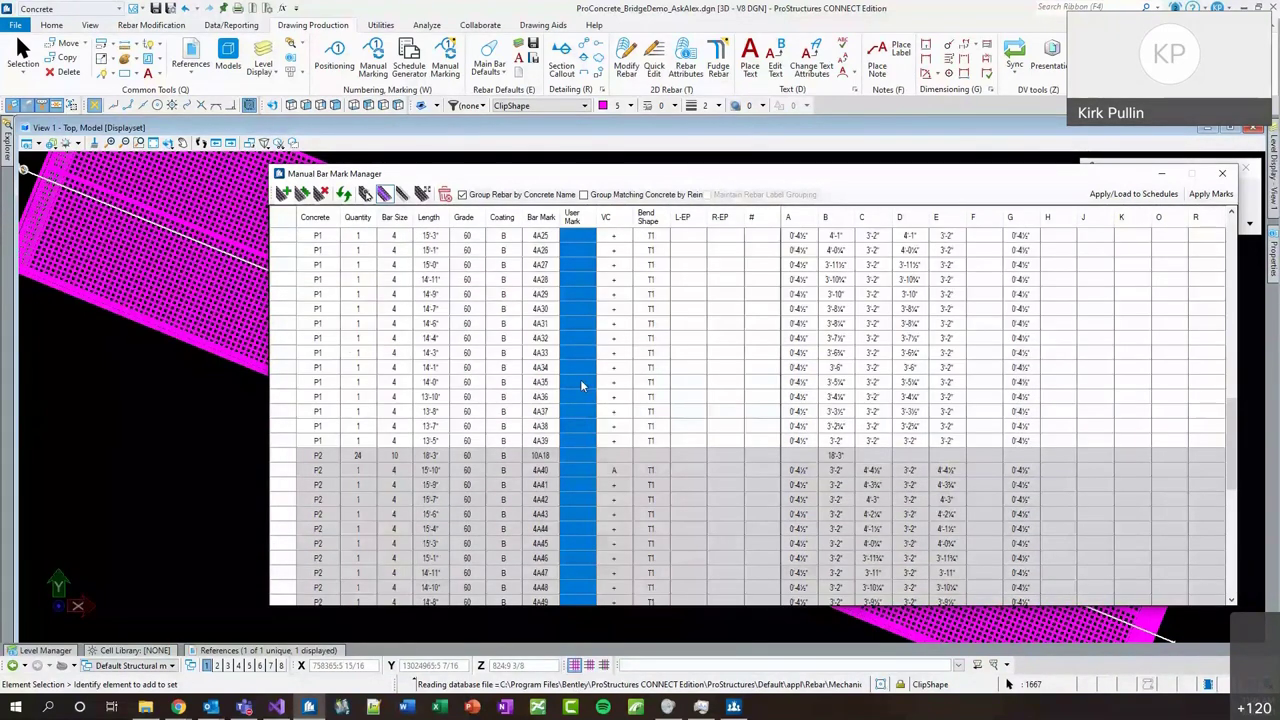
{"action": "scroll", "coordinate": [576, 340], "scroll_direction": "up", "scroll_amount": 3}
{"action": "right_click", "coordinate": [572, 272]}
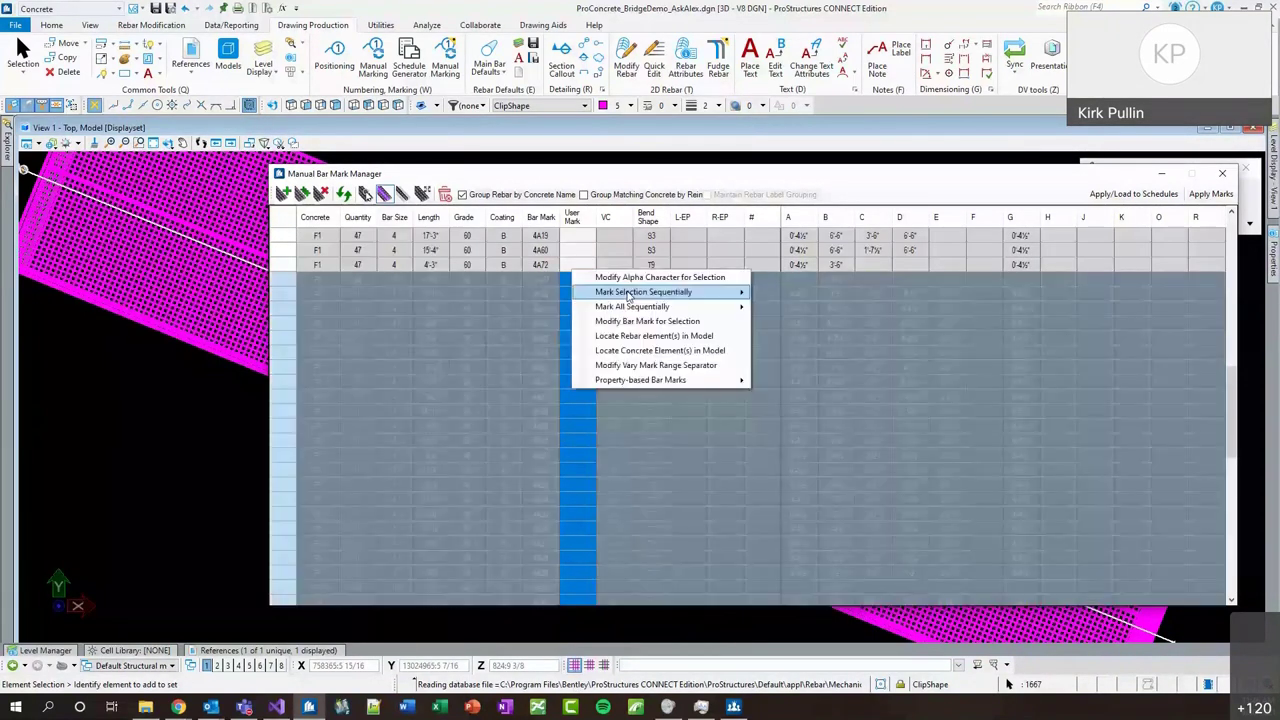
{"action": "mouse_move", "coordinate": [630, 293]}
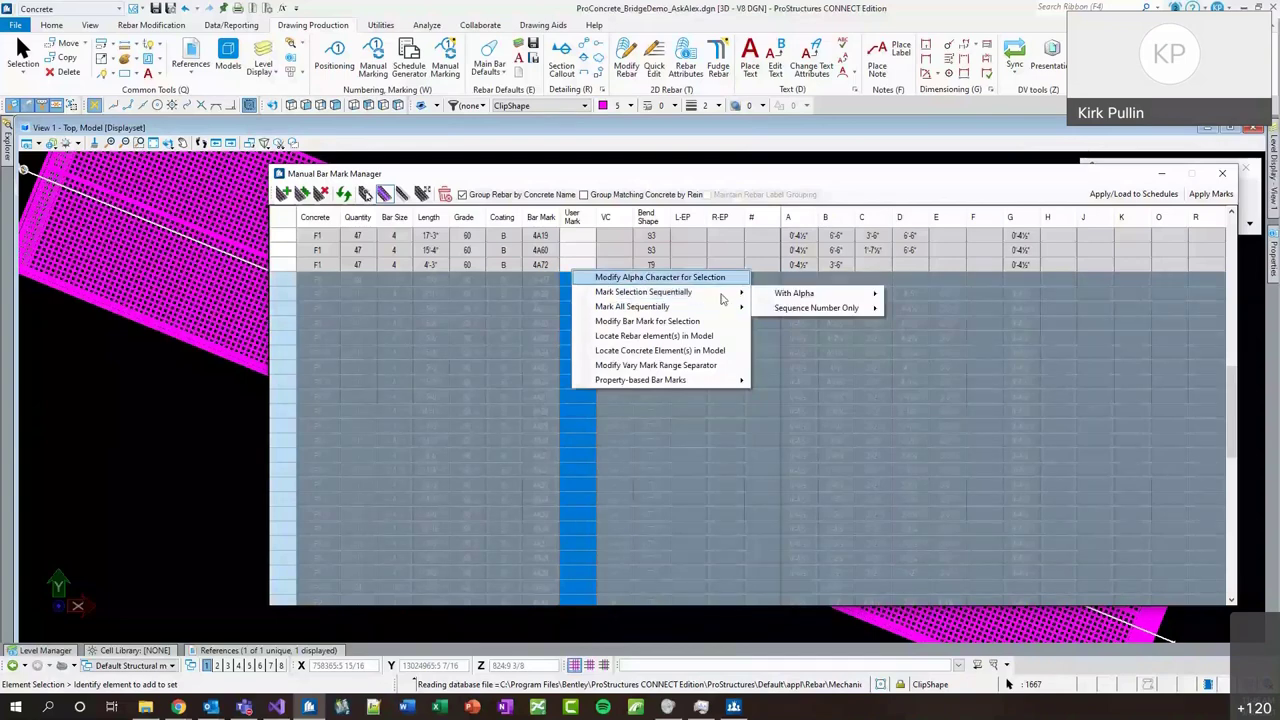
{"action": "mouse_move", "coordinate": [815, 293]}
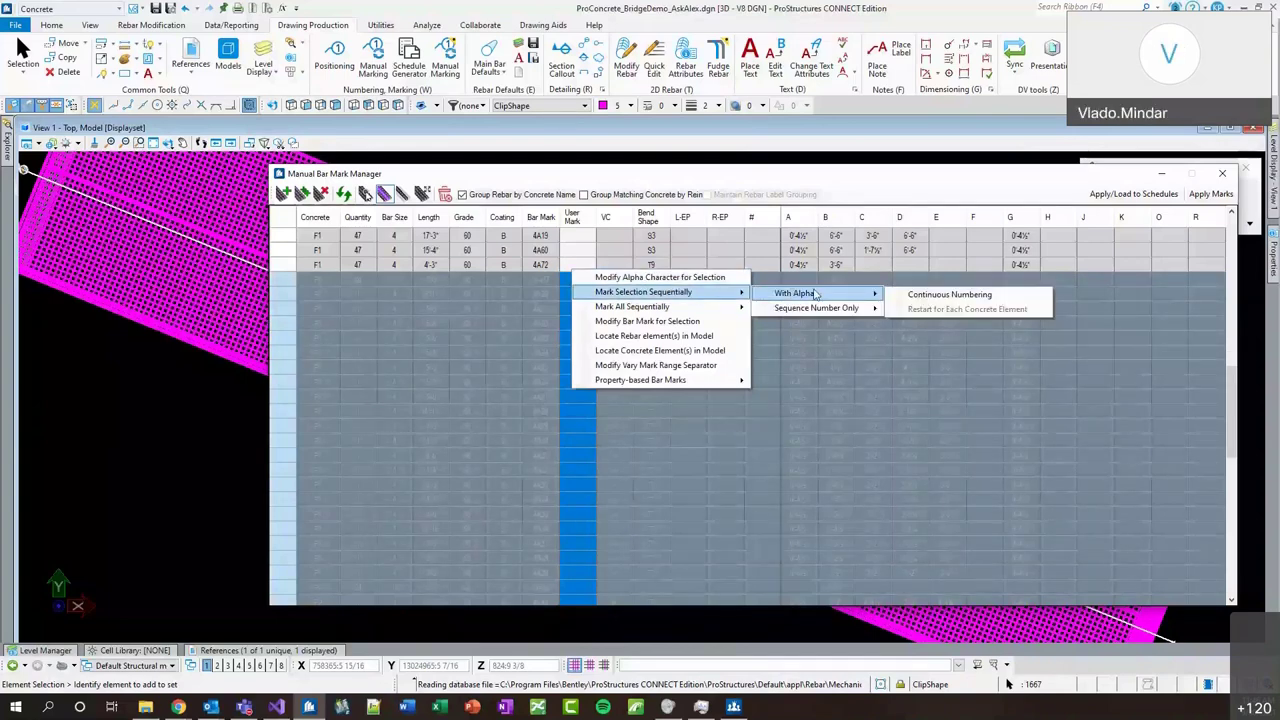
{"action": "left_click", "coordinate": [945, 294]}
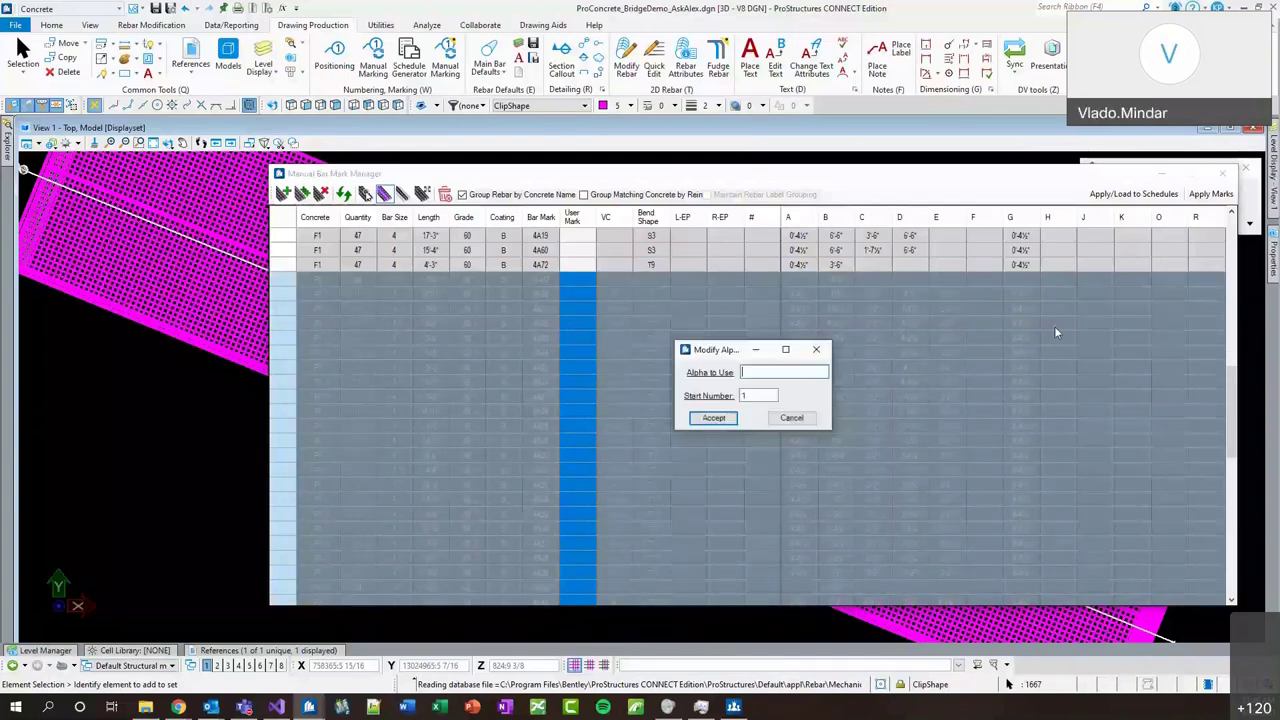
{"action": "left_click", "coordinate": [792, 418]}
{"action": "scroll", "coordinate": [685, 483], "scroll_direction": "down", "scroll_amount": 3}
{"action": "scroll", "coordinate": [585, 517], "scroll_direction": "up", "scroll_amount": 3}
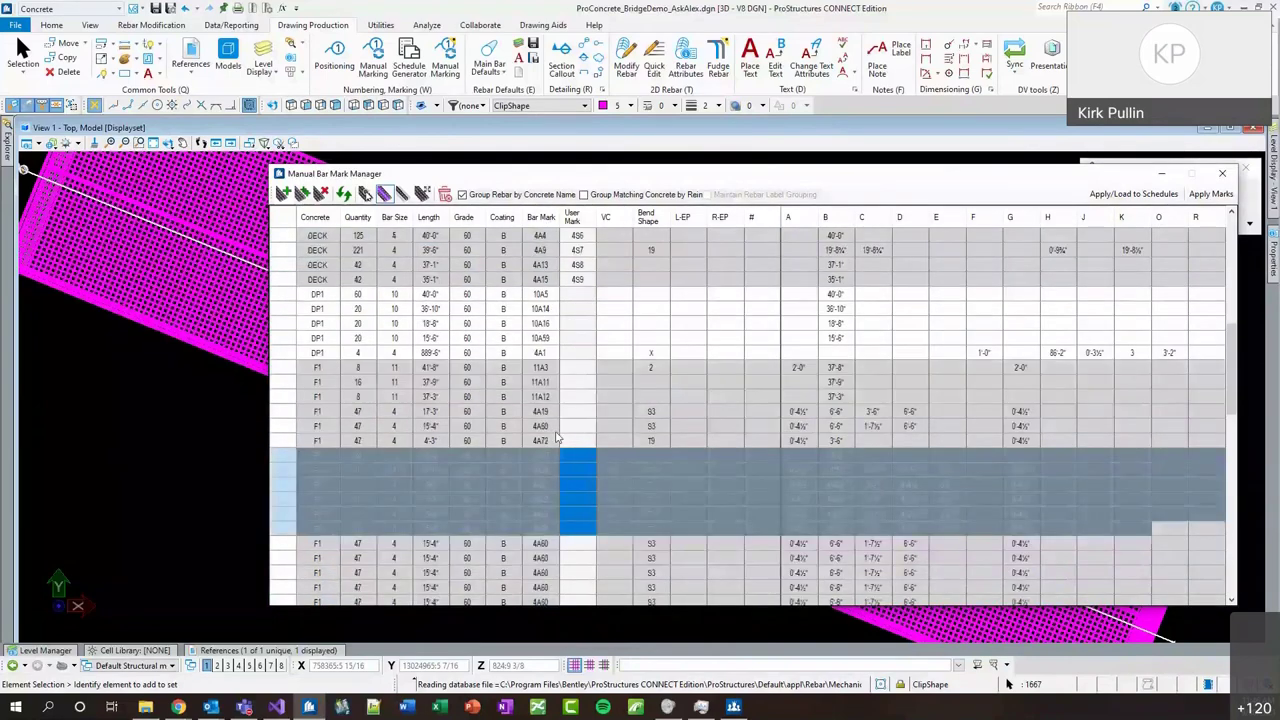
{"action": "right_click", "coordinate": [568, 457]}
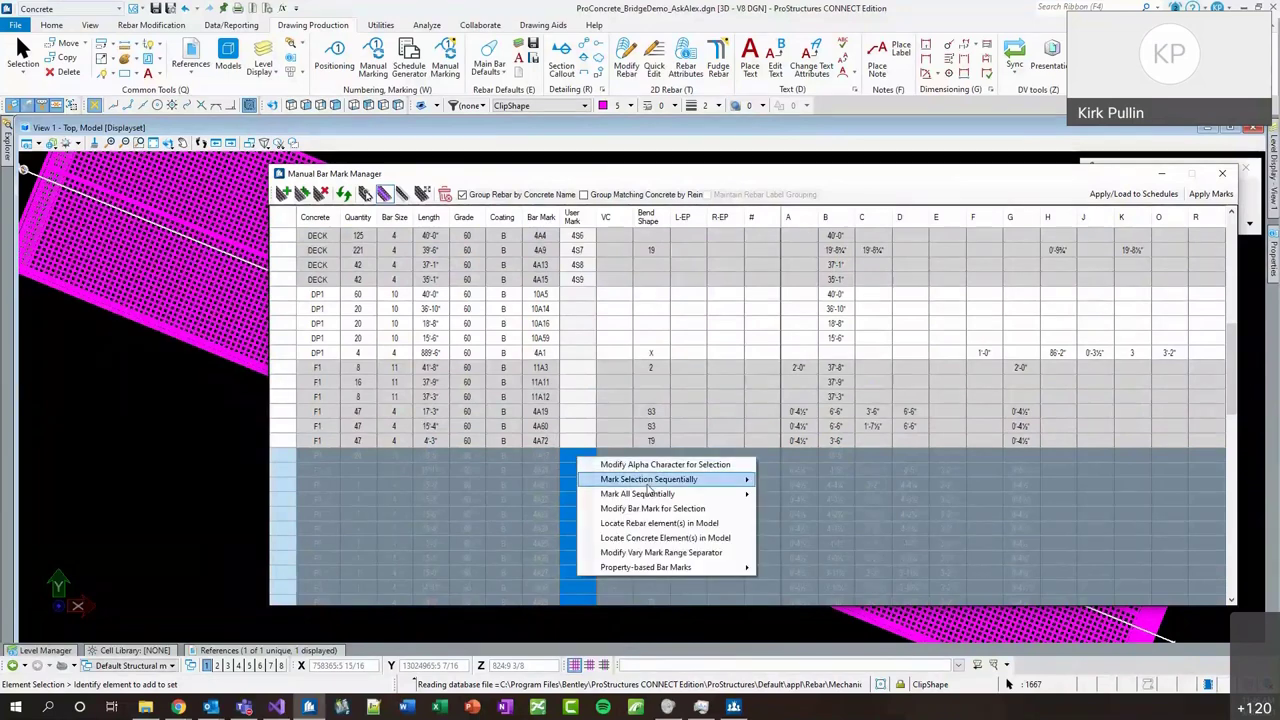
{"action": "mouse_move", "coordinate": [647, 480]}
{"action": "mouse_move", "coordinate": [820, 480]}
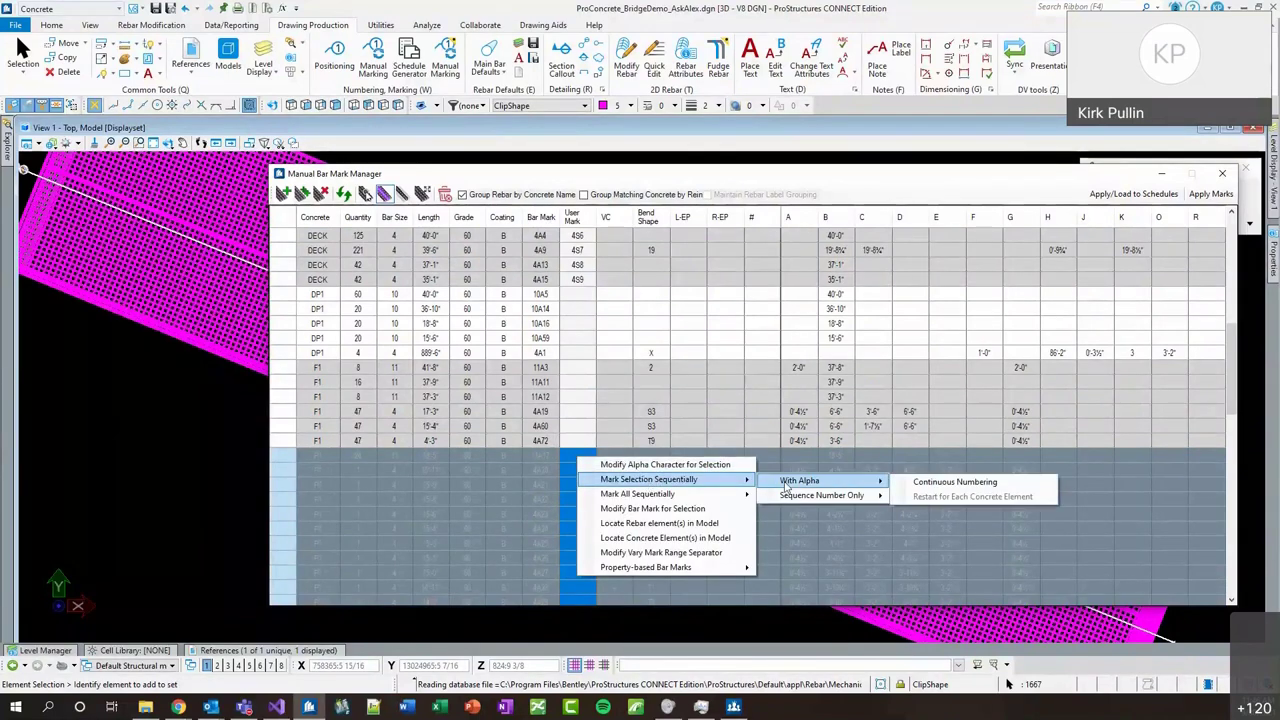
{"action": "left_click", "coordinate": [958, 495]}
{"action": "left_click", "coordinate": [791, 411]}
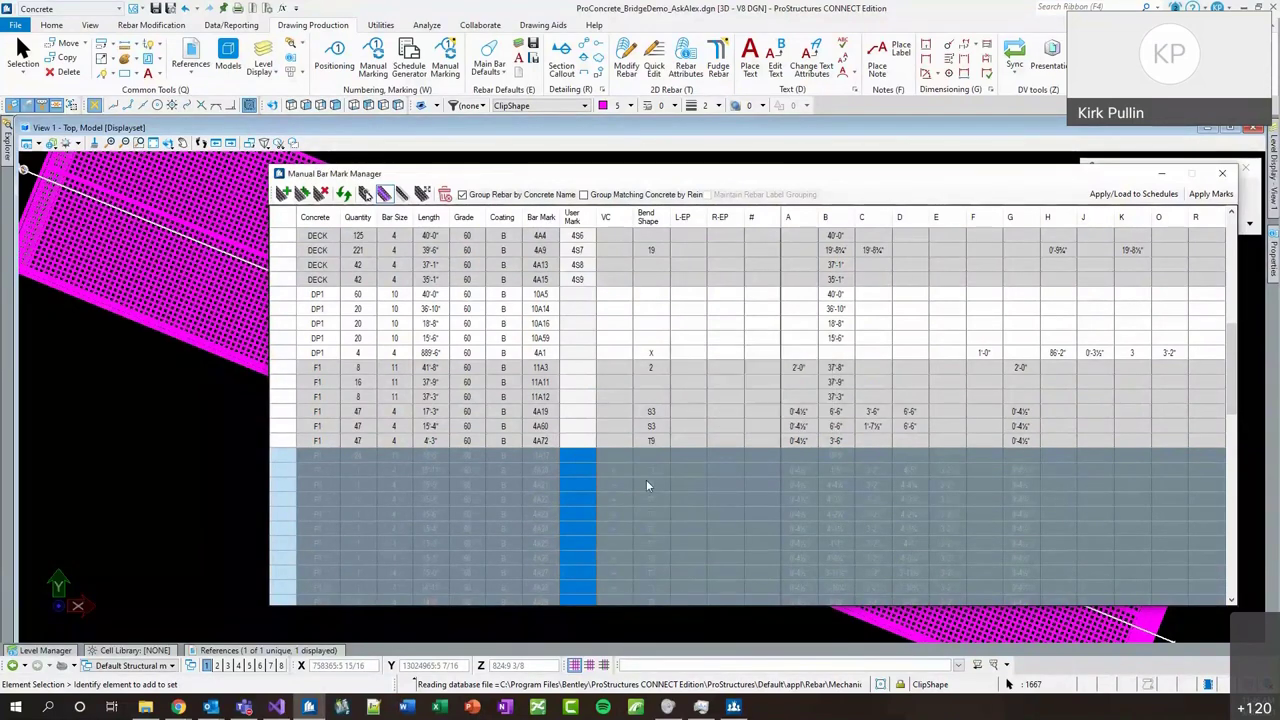
Mark the selected P1, P2 and P3 rebar sequentially with alpha P, using continuous numbering from start number 1.
{"action": "right_click", "coordinate": [588, 460]}
{"action": "mouse_move", "coordinate": [688, 482]}
{"action": "mouse_move", "coordinate": [850, 496]}
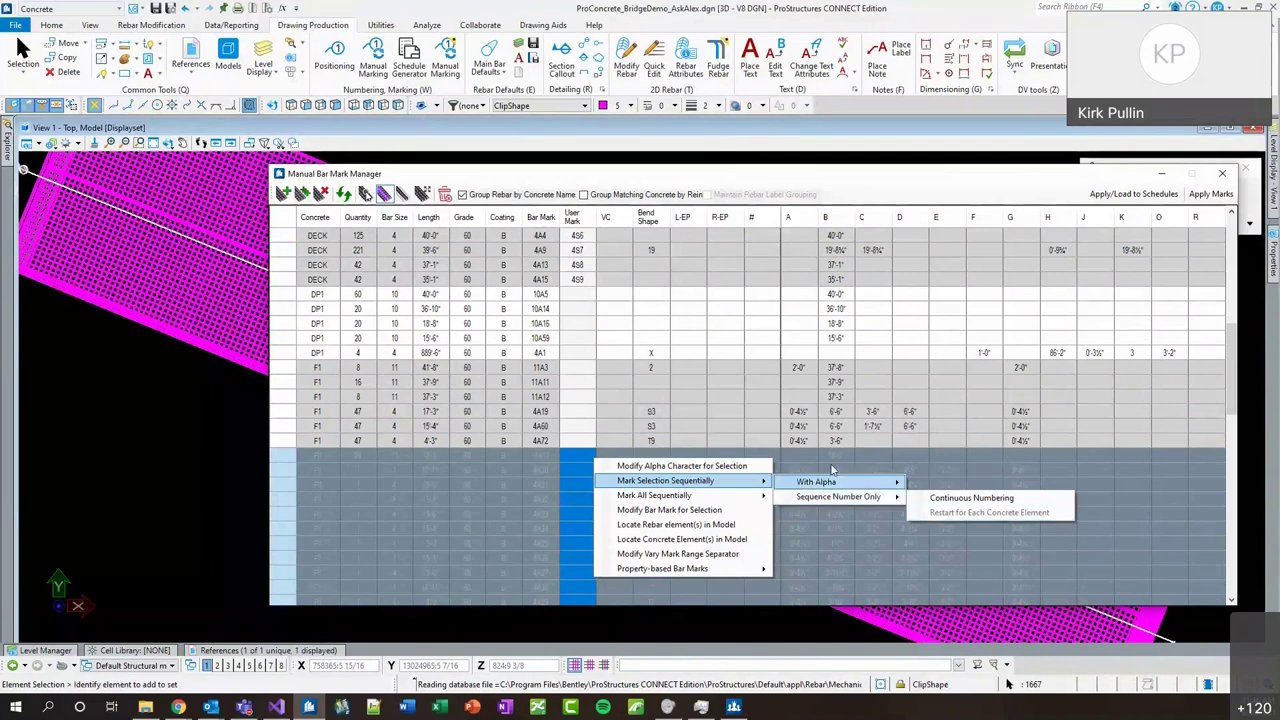
{"action": "left_click", "coordinate": [950, 491]}
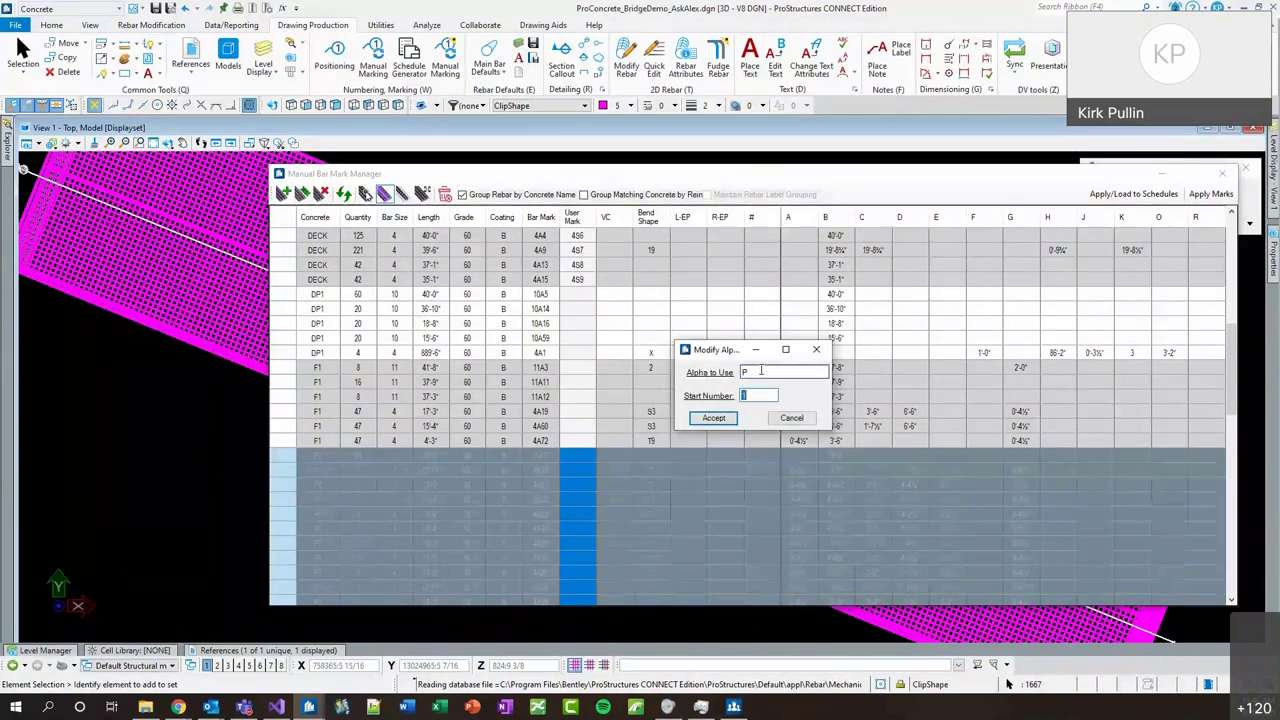
{"action": "left_click", "coordinate": [713, 417]}
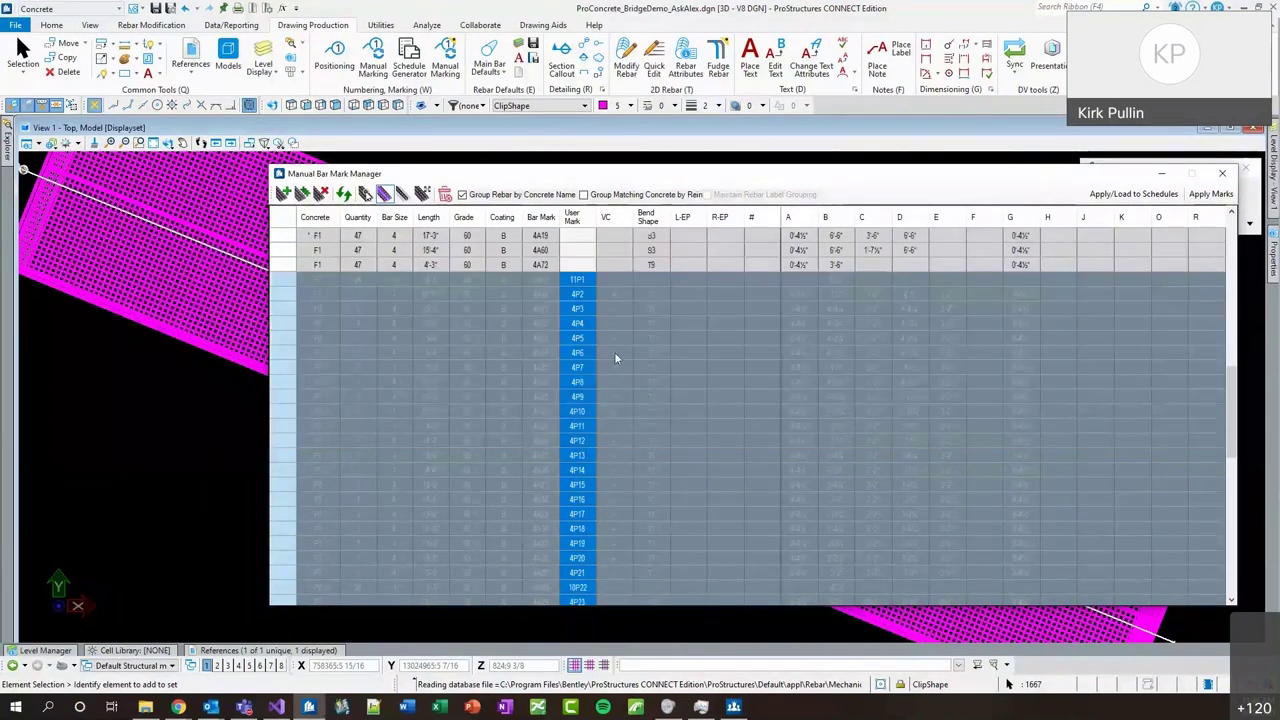
Turn on grouping of matching concrete by reinforcement and look through the regrouped bar list.
{"action": "scroll", "coordinate": [615, 358], "scroll_direction": "down", "scroll_amount": 13}
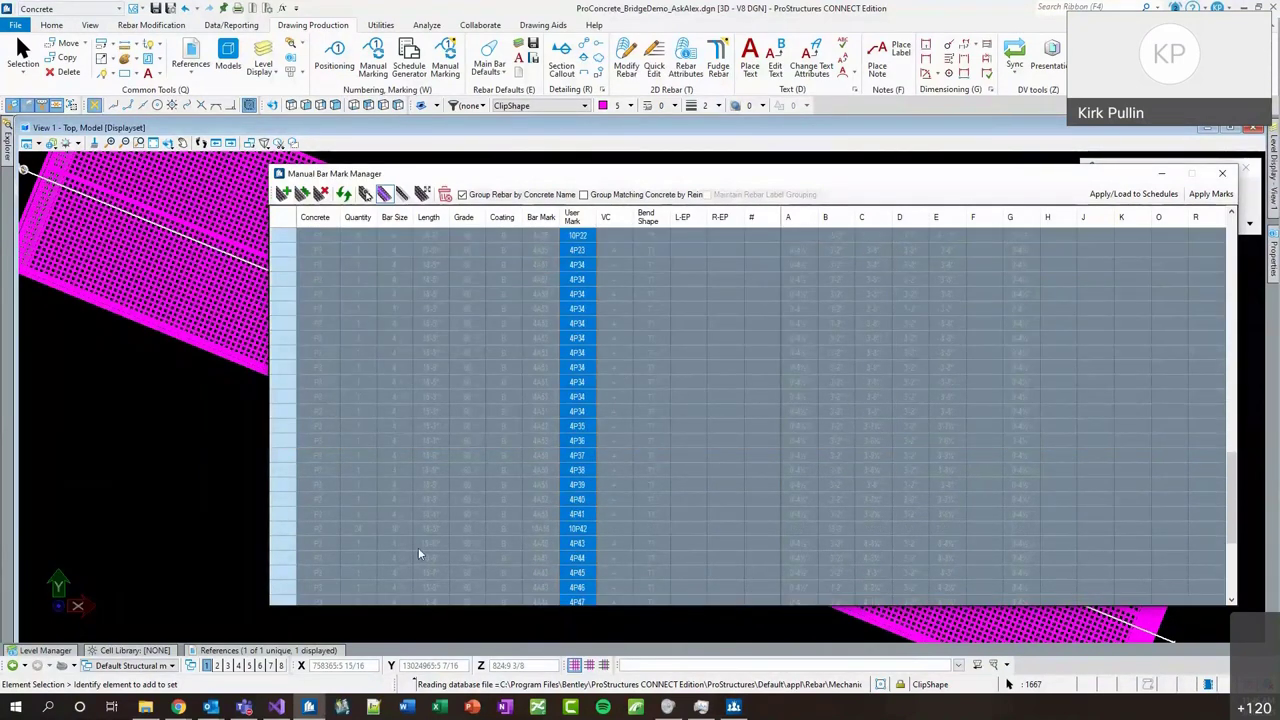
{"action": "scroll", "coordinate": [328, 530], "scroll_direction": "up", "scroll_amount": 15}
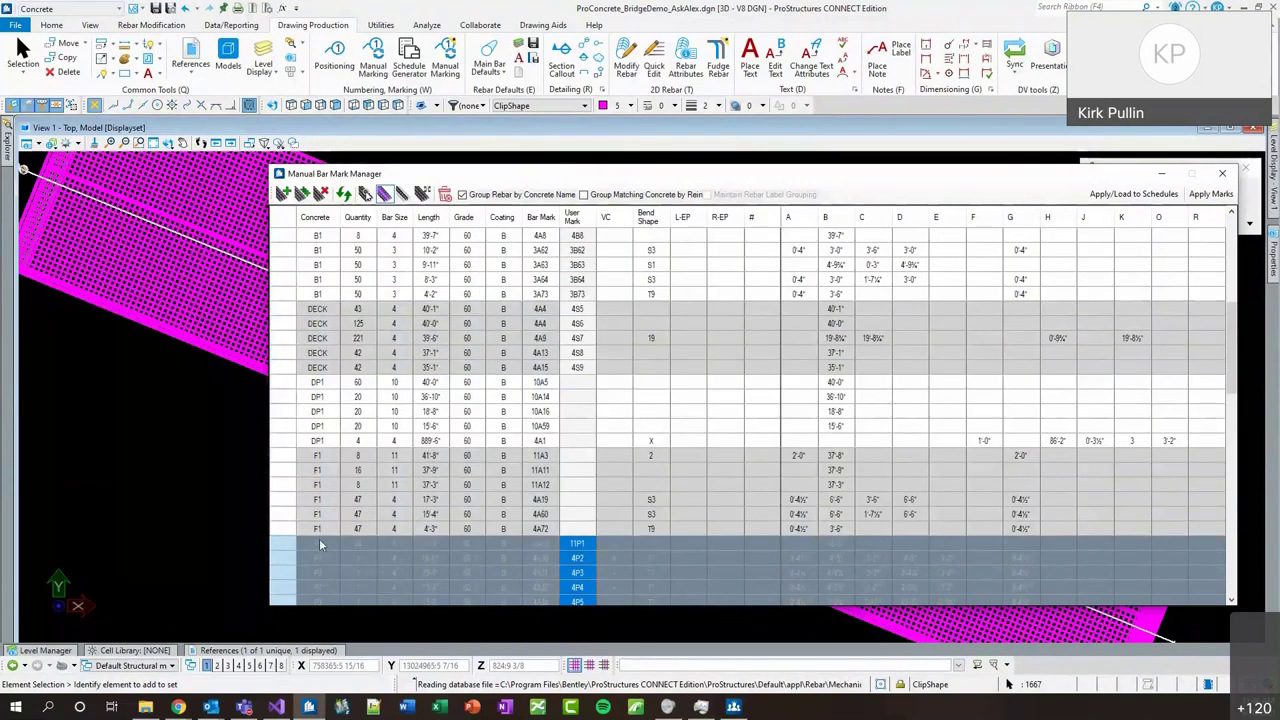
{"action": "scroll", "coordinate": [580, 391], "scroll_direction": "up", "scroll_amount": 5}
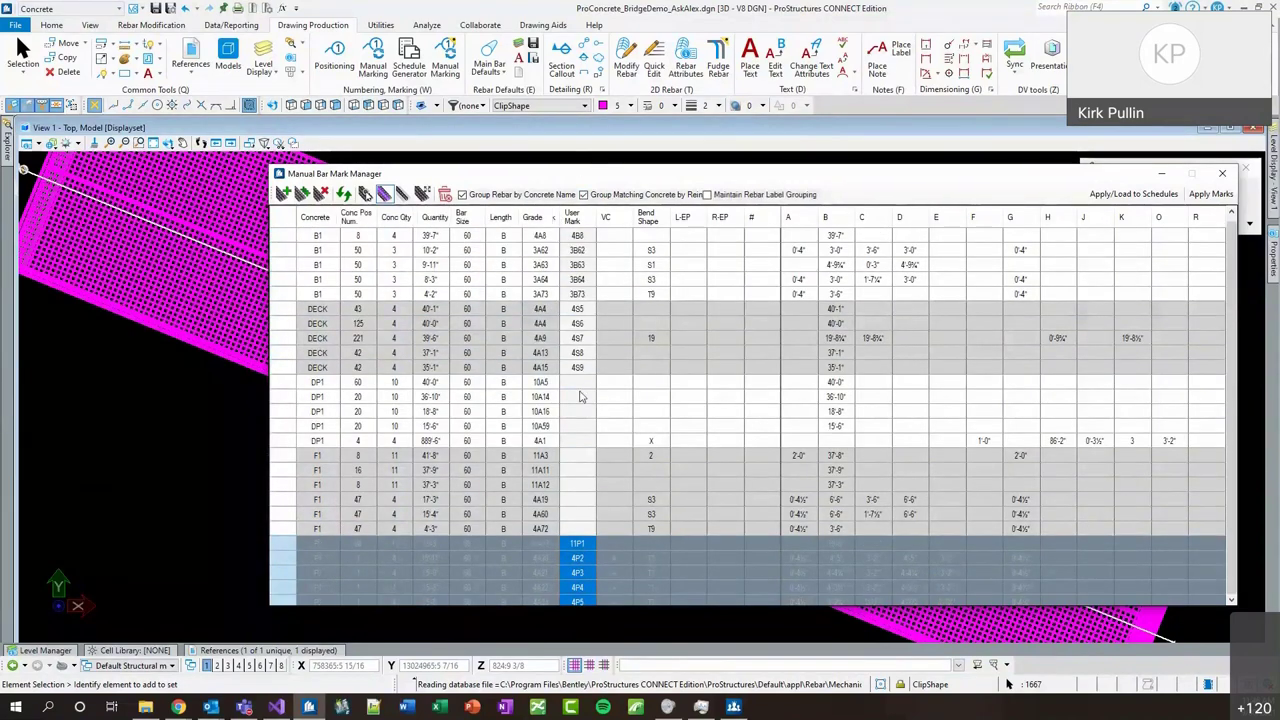
{"action": "scroll", "coordinate": [565, 370], "scroll_direction": "down", "scroll_amount": 15}
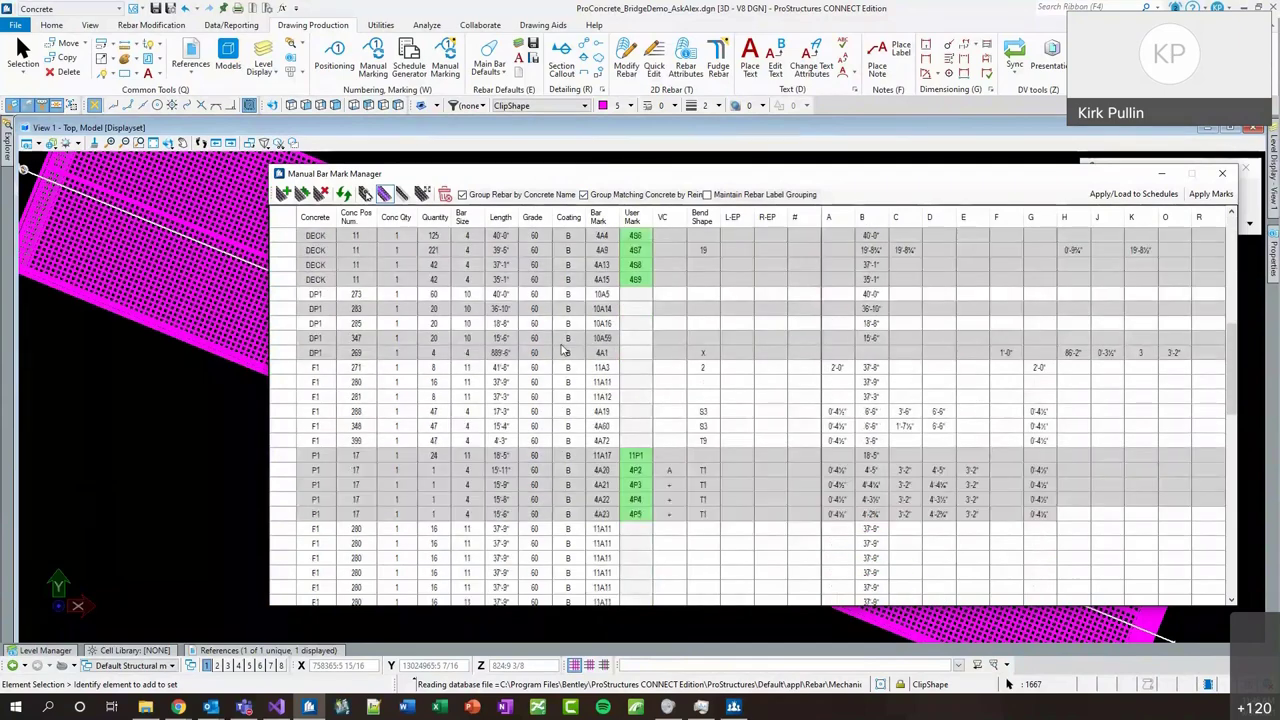
{"action": "scroll", "coordinate": [575, 372], "scroll_direction": "up", "scroll_amount": 5}
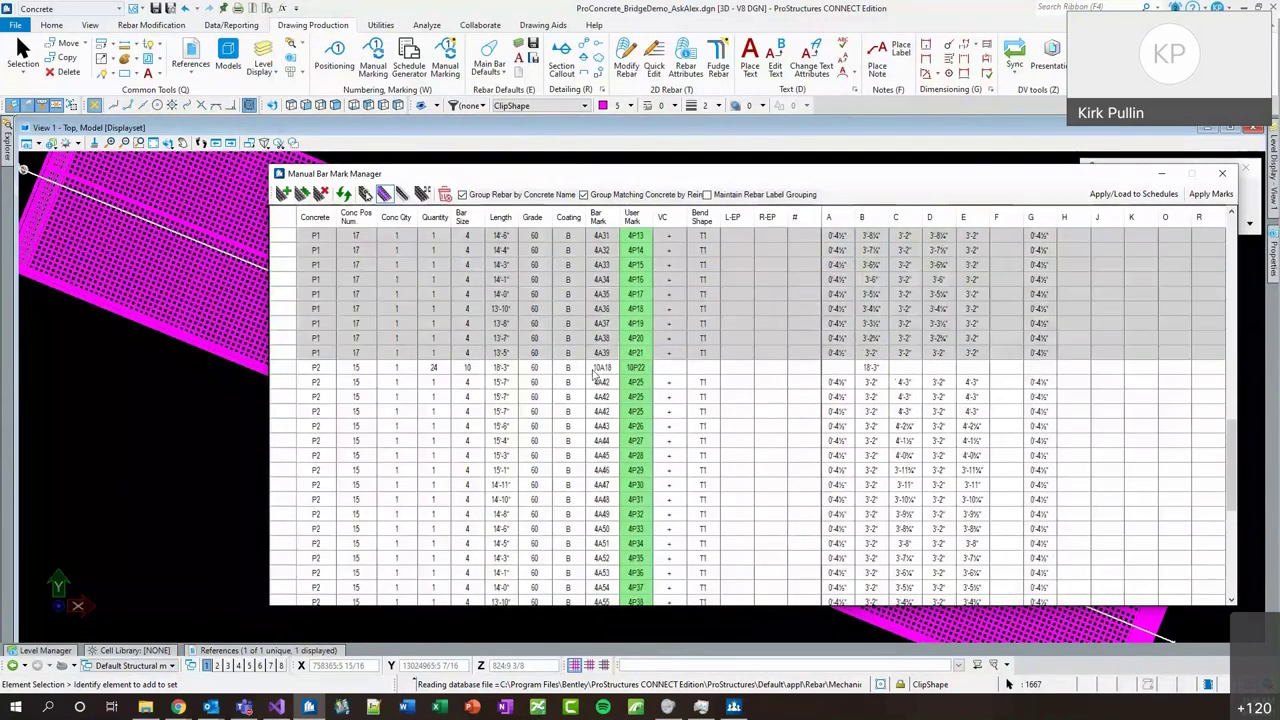
Mark all P1 and P2 rebar rows sequentially with alpha S from start number 1, restarting for each concrete element.
{"action": "scroll", "coordinate": [595, 372], "scroll_direction": "up", "scroll_amount": 5}
{"action": "left_click_drag", "start_coordinate": [636, 279], "coordinate": [636, 499]}
{"action": "left_click_drag", "start_coordinate": [622, 550], "coordinate": [636, 528]}
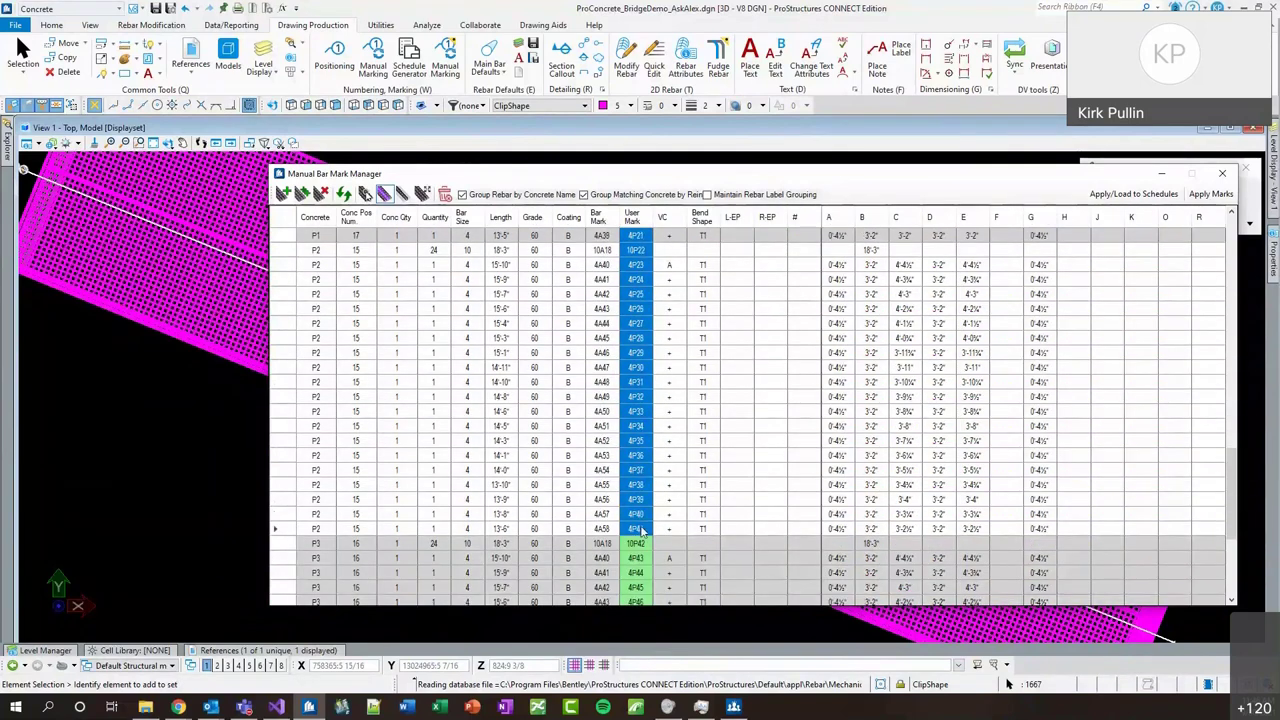
{"action": "right_click", "coordinate": [640, 529]}
{"action": "mouse_move", "coordinate": [680, 553]}
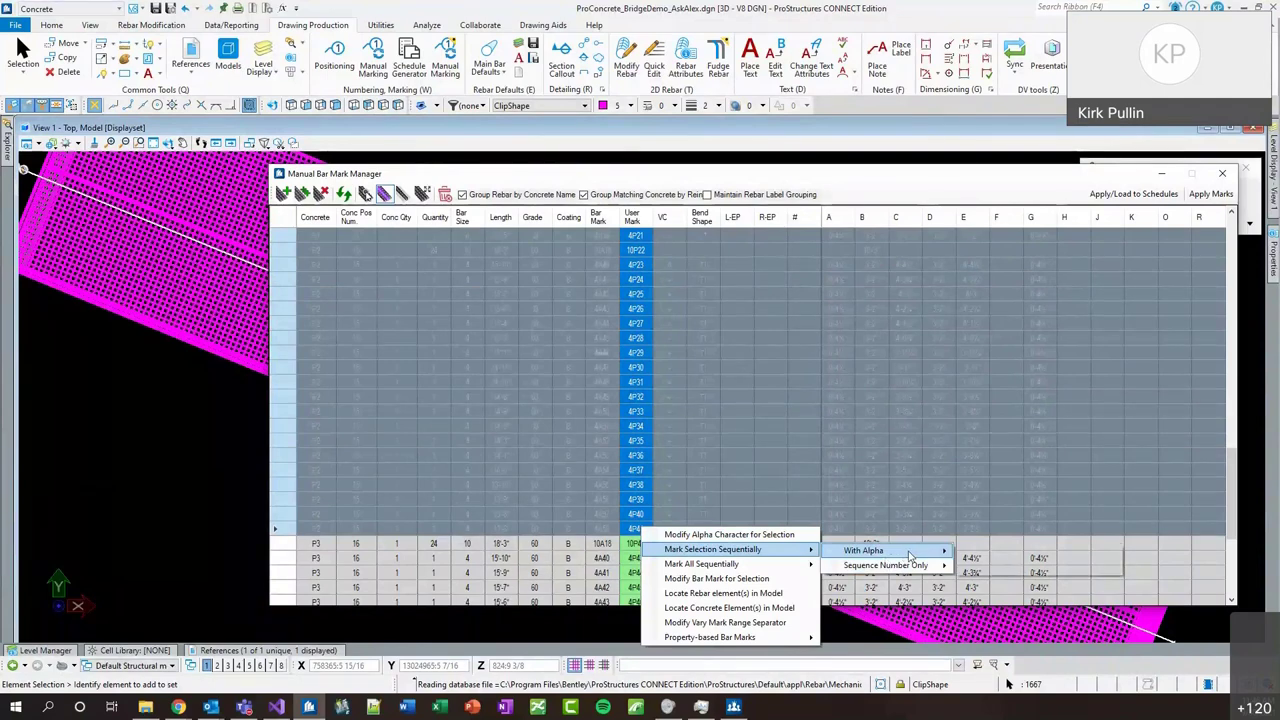
{"action": "mouse_move", "coordinate": [904, 553]}
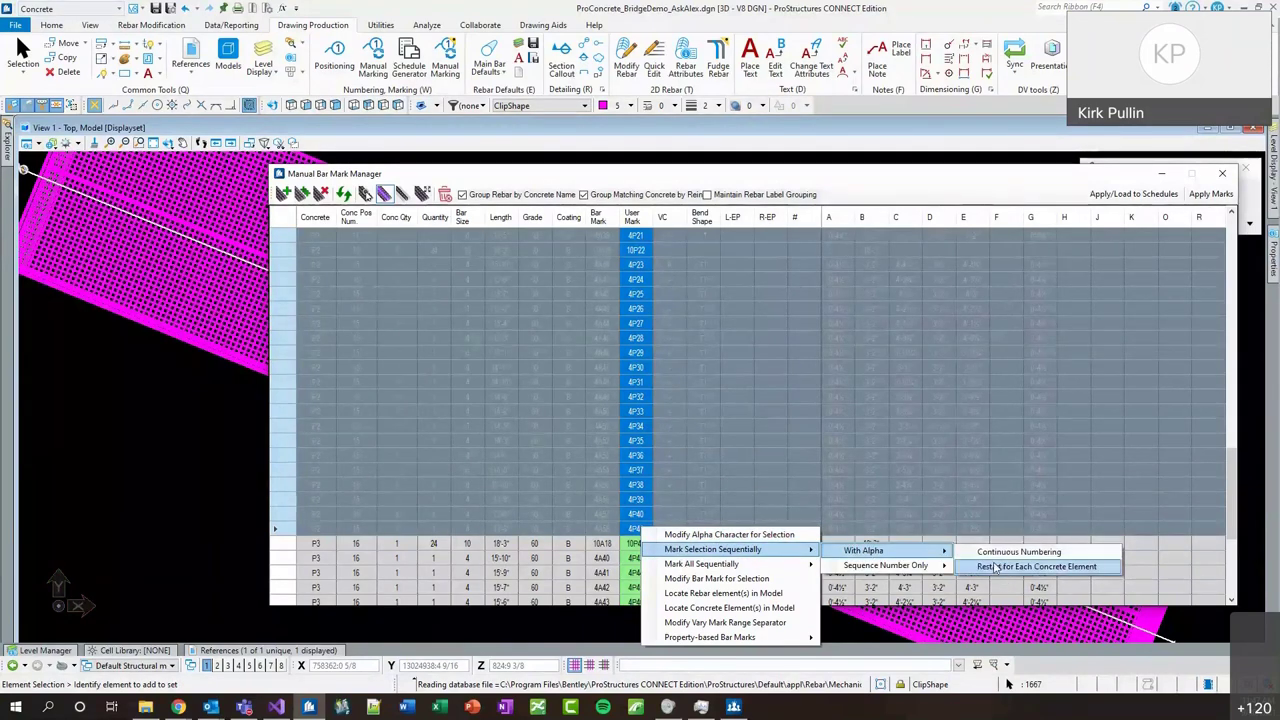
{"action": "left_click", "coordinate": [998, 567]}
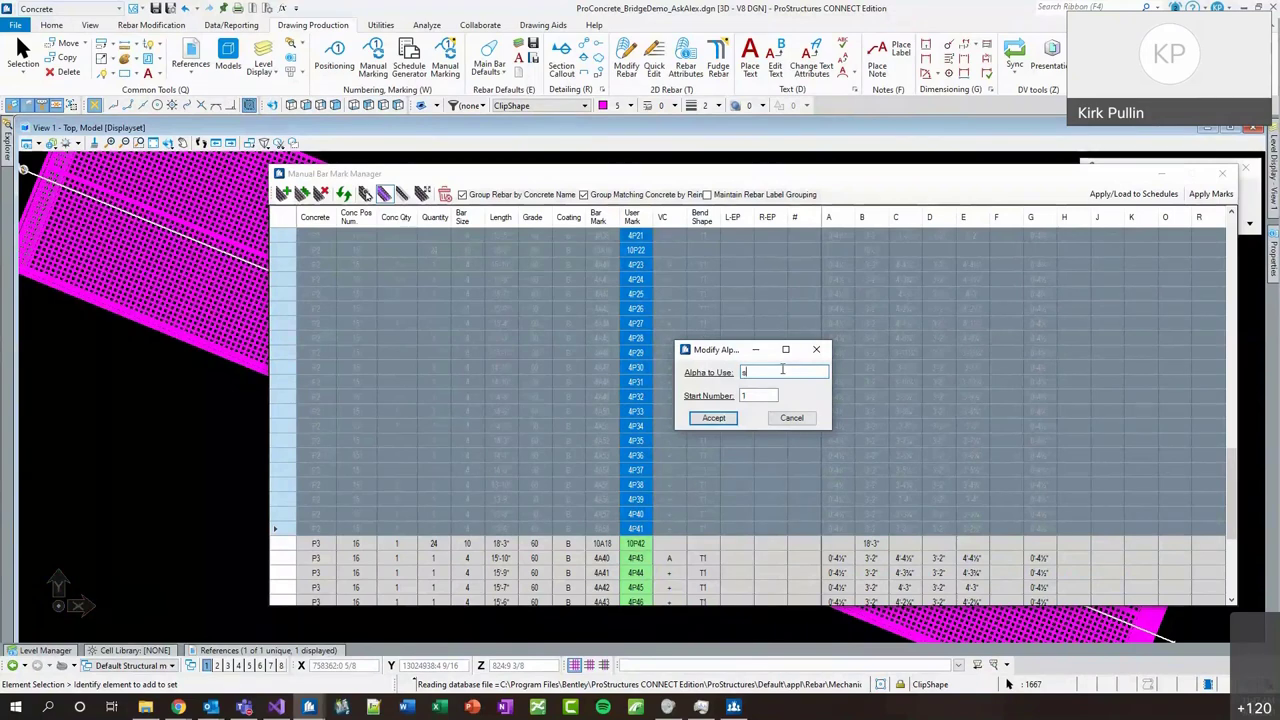
{"action": "type", "text": "S"}
{"action": "left_click", "coordinate": [712, 419]}
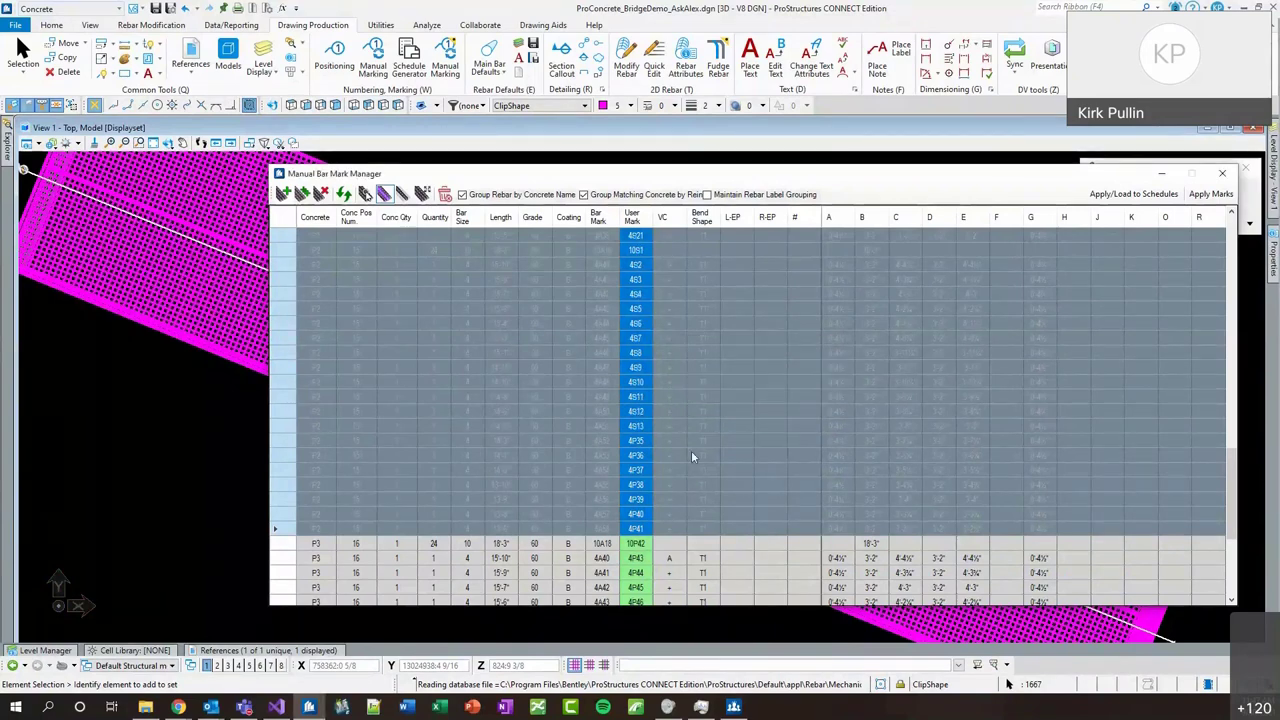
Check the restarted user mark sequences of concrete elements P1 and P2.
{"action": "scroll", "coordinate": [665, 410], "scroll_direction": "up", "scroll_amount": 5}
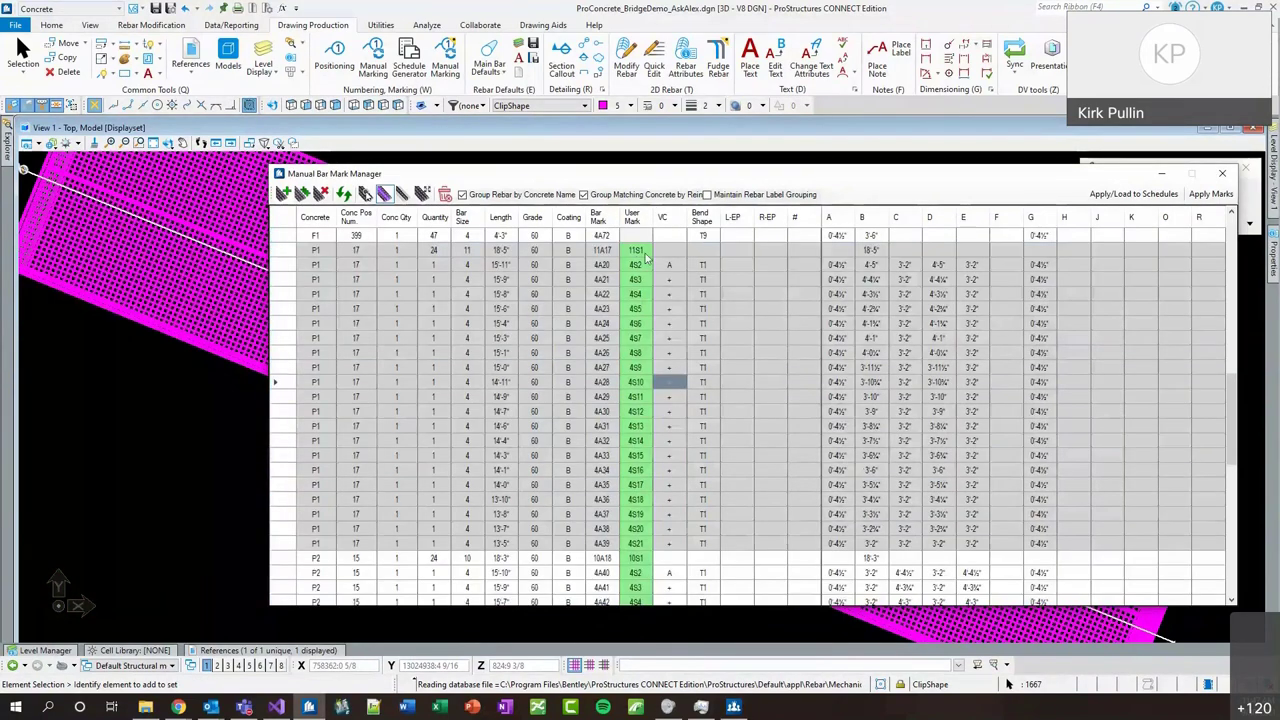
{"action": "left_click", "coordinate": [638, 558]}
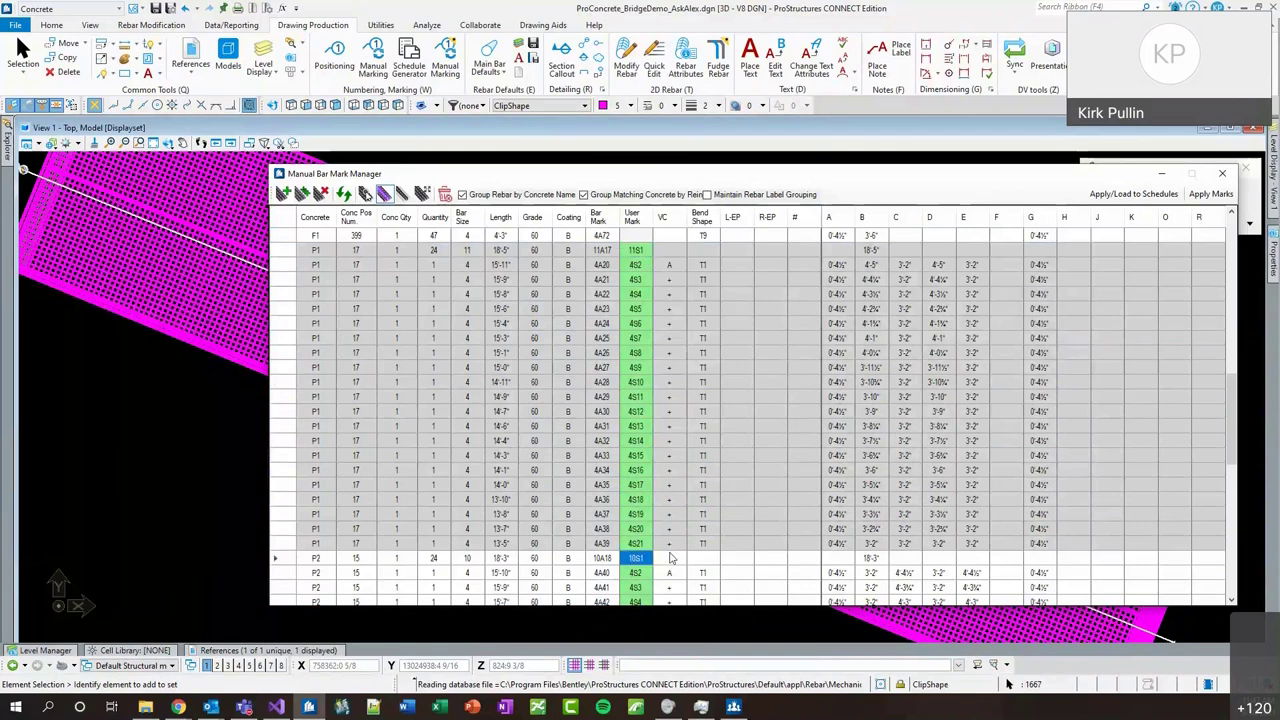
{"action": "scroll", "coordinate": [1128, 318], "scroll_direction": "down", "scroll_amount": 3}
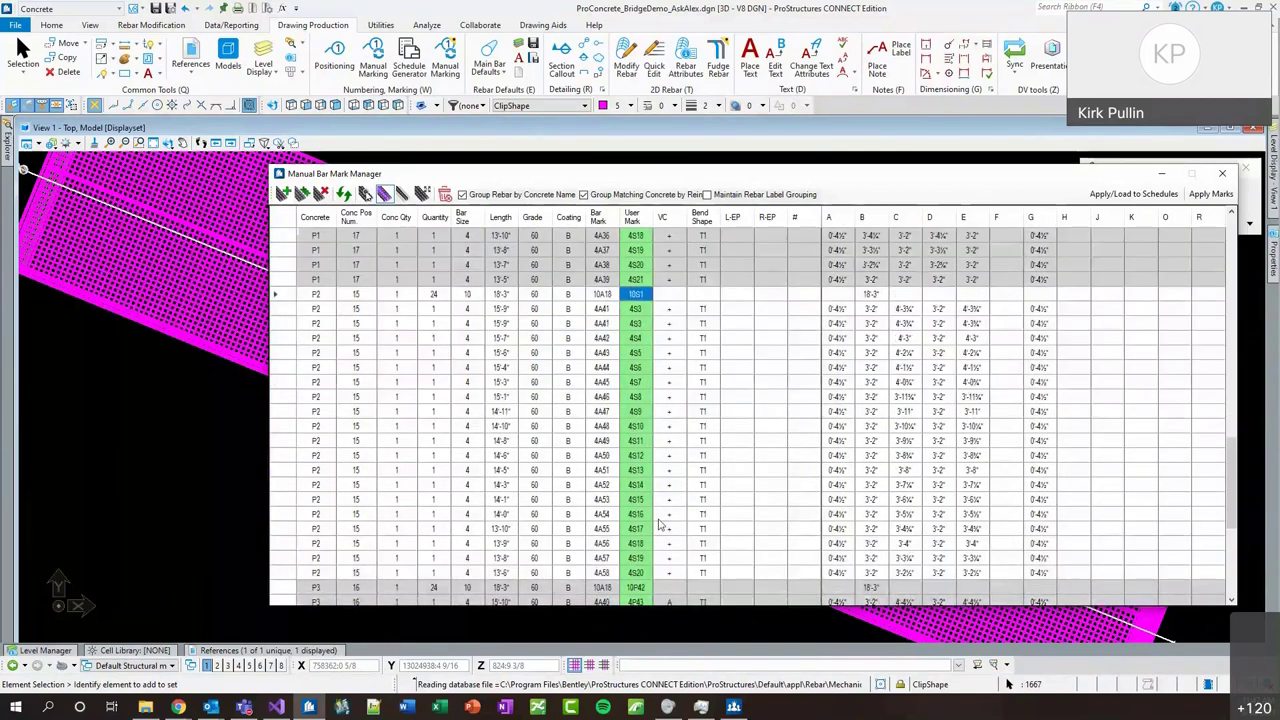
Load the user marks into the rebar schedules and close the Manual Bar Mark Manager.
{"action": "scroll", "coordinate": [1128, 318], "scroll_direction": "up", "scroll_amount": 4}
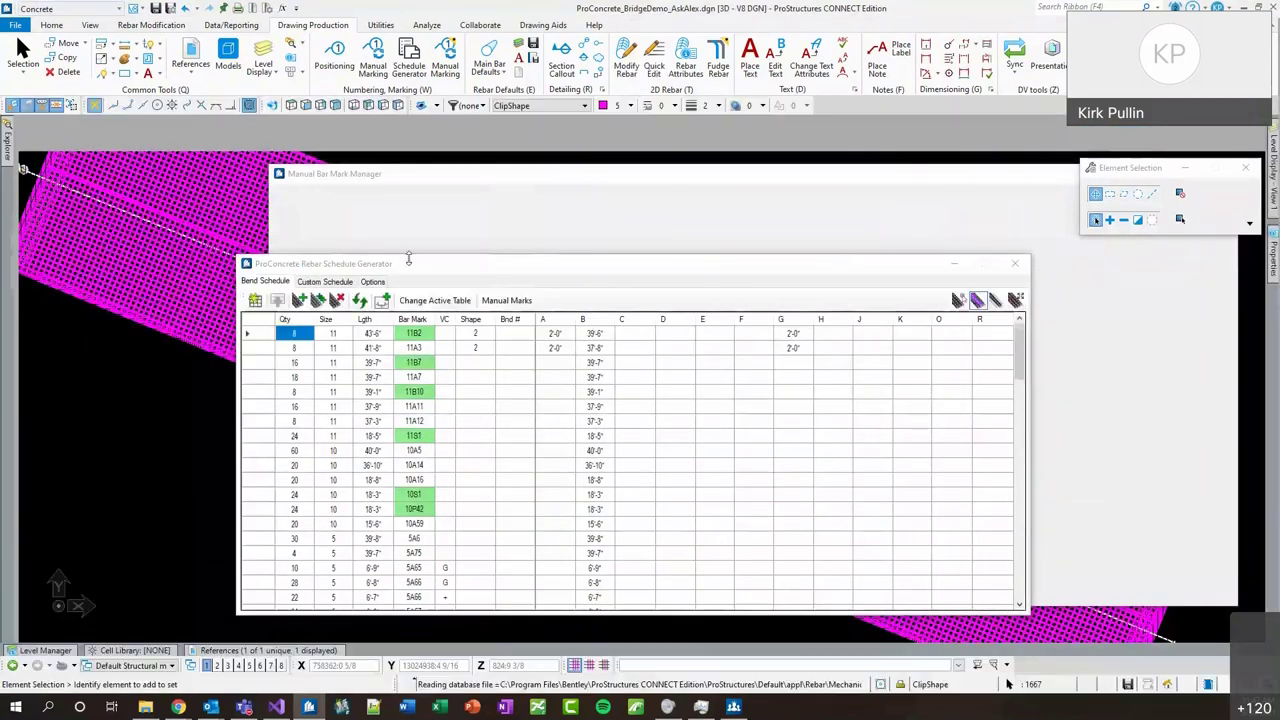
{"action": "left_click", "coordinate": [1023, 180]}
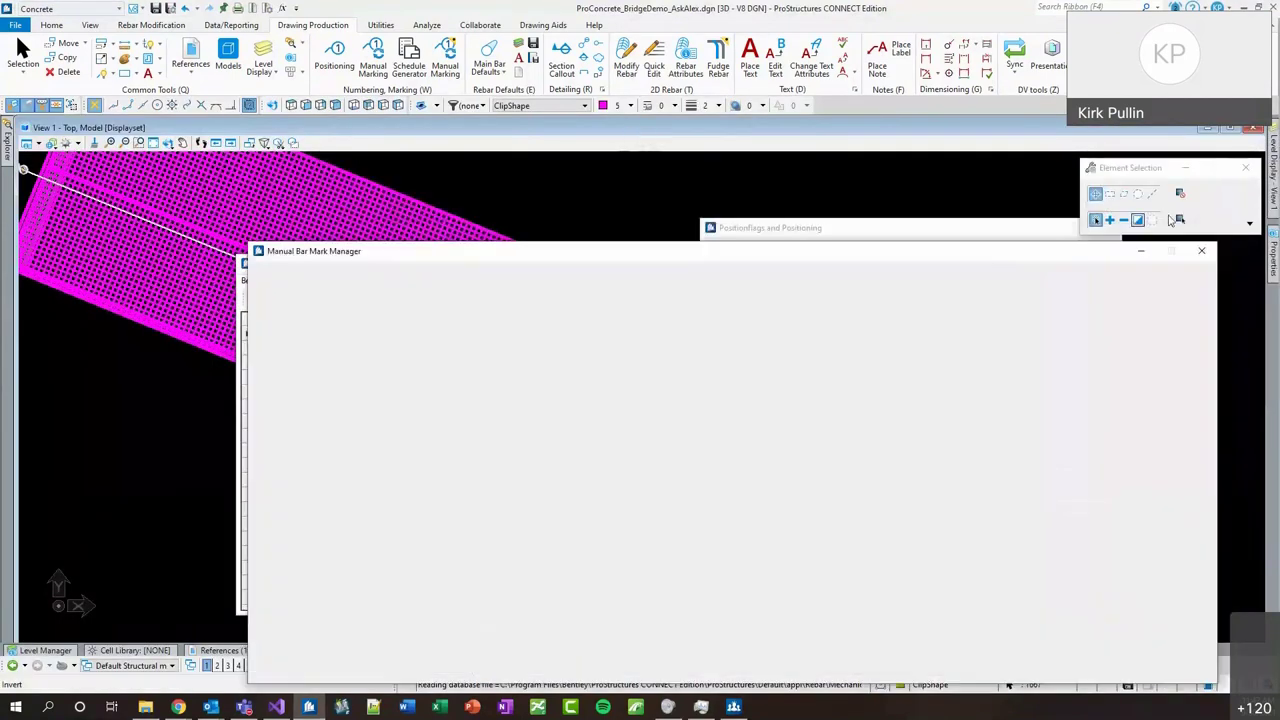
{"action": "left_click", "coordinate": [1204, 252]}
Look through the bend schedule to examine the custom bar marks for the deck, beam and pier rebar.
{"action": "left_click_drag", "start_coordinate": [570, 273], "coordinate": [681, 215]}
{"action": "scroll", "coordinate": [680, 400], "scroll_direction": "down", "scroll_amount": 5}
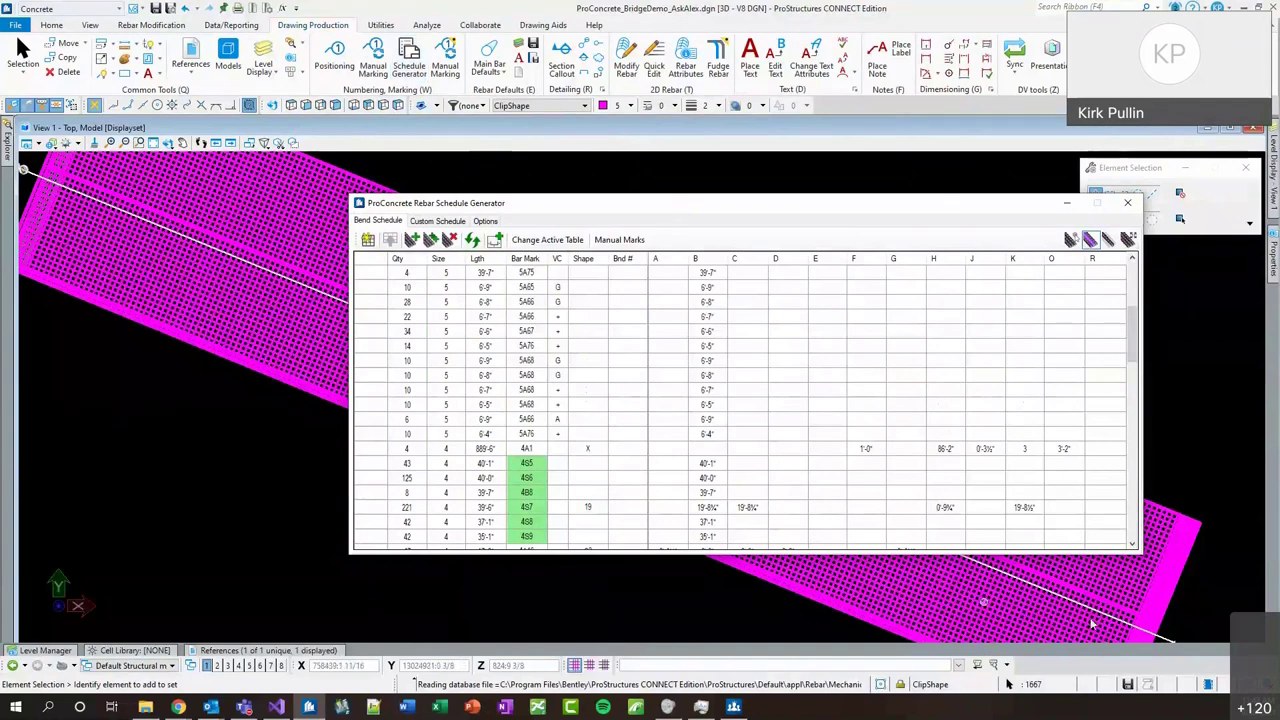
{"action": "left_click_drag", "start_coordinate": [528, 465], "coordinate": [527, 516]}
{"action": "left_click", "coordinate": [530, 420]}
{"action": "scroll", "coordinate": [550, 395], "scroll_direction": "down", "scroll_amount": 6}
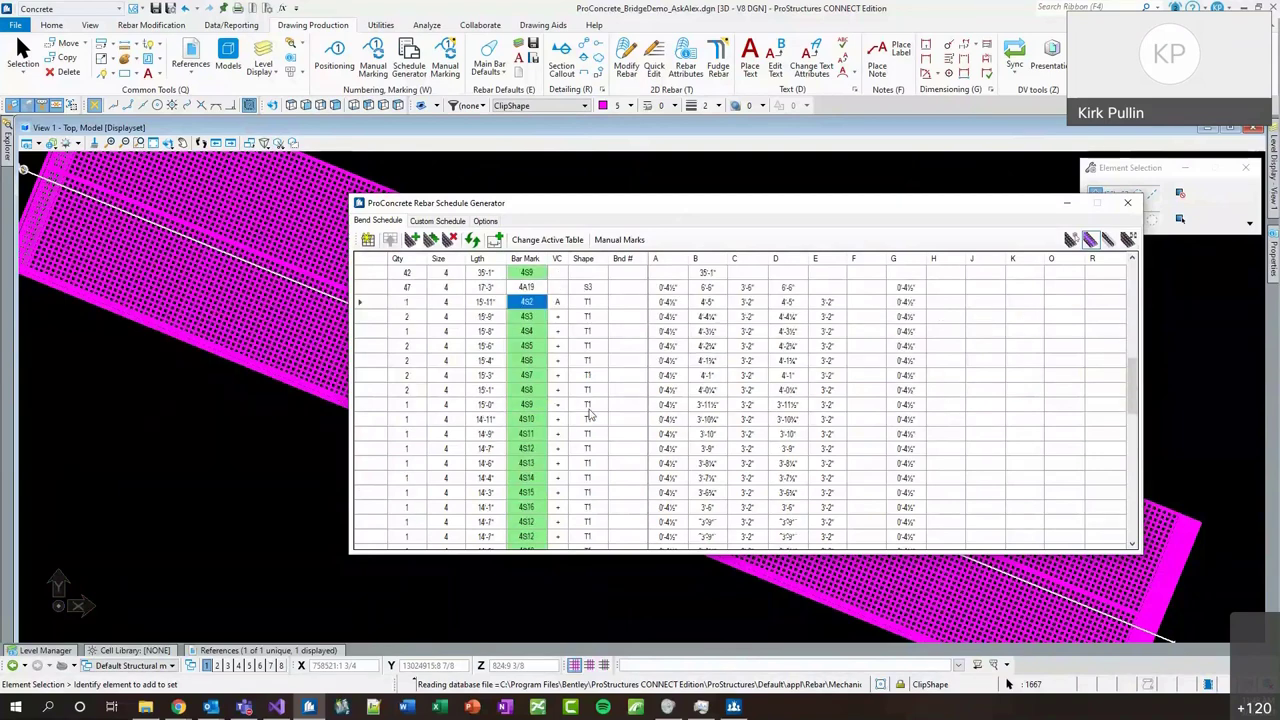
{"action": "scroll", "coordinate": [540, 474], "scroll_direction": "up", "scroll_amount": 15}
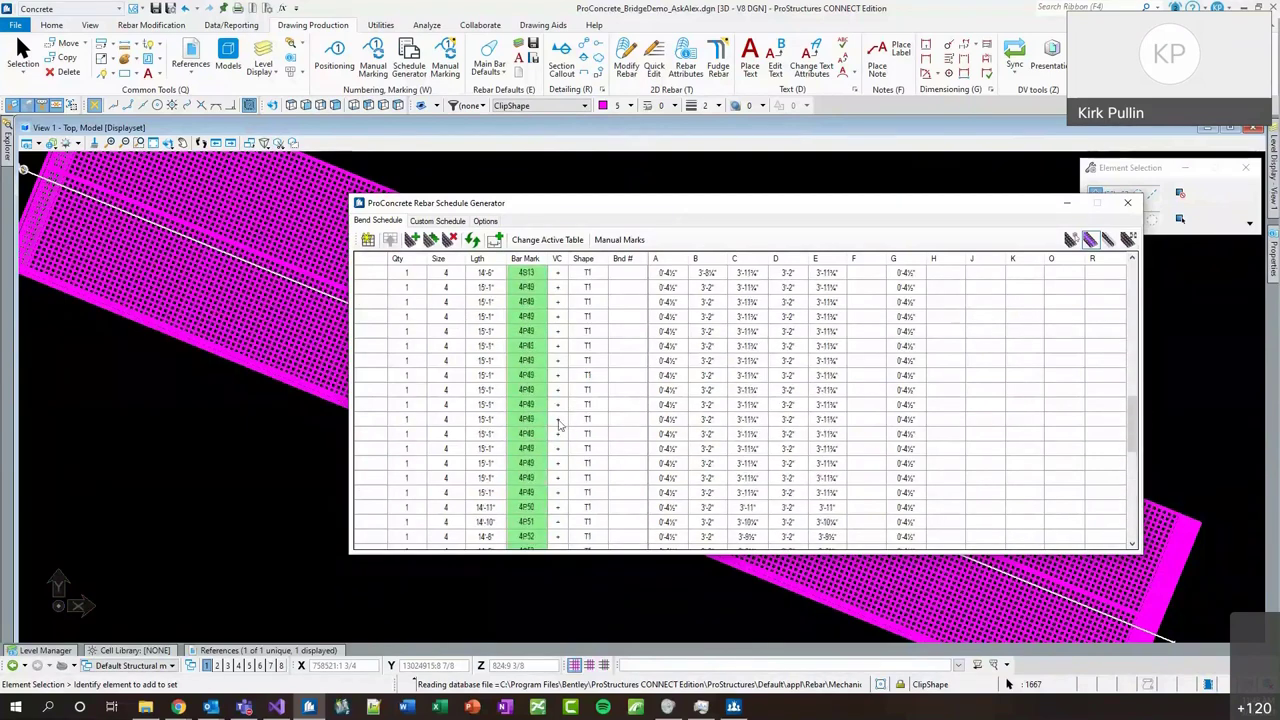
{"action": "scroll", "coordinate": [620, 372], "scroll_direction": "down", "scroll_amount": 8}
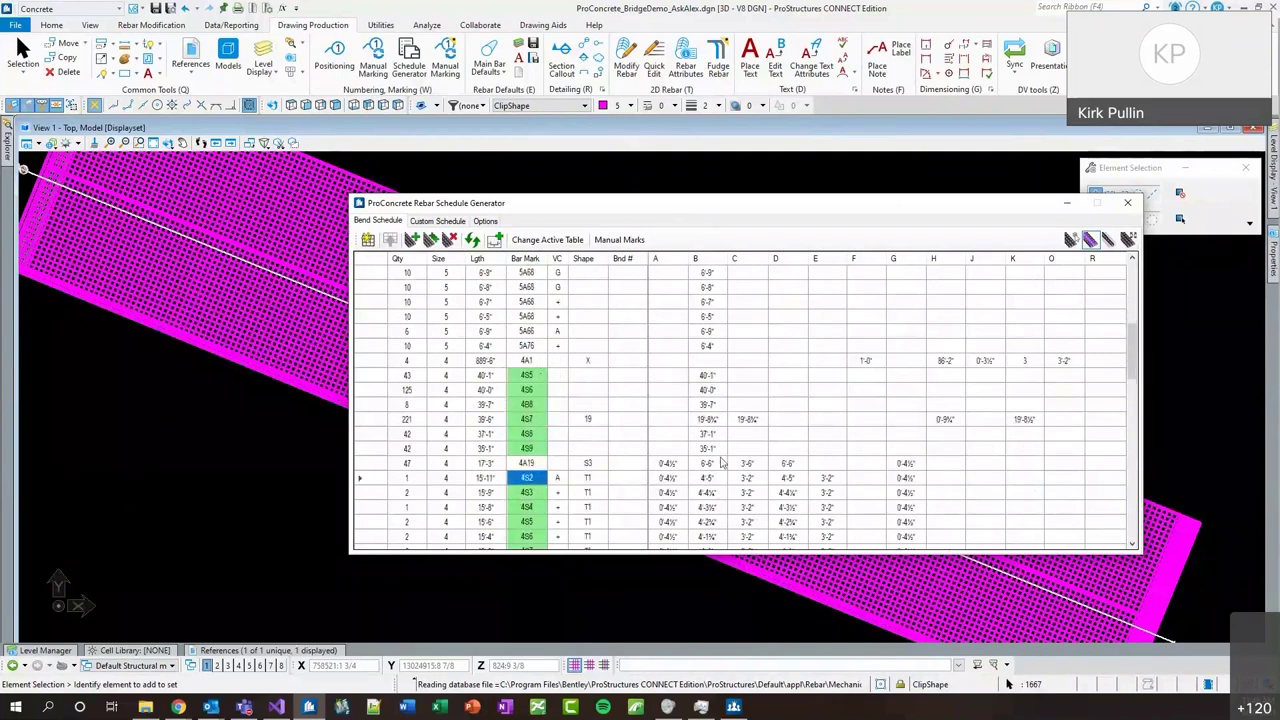
{"action": "scroll", "coordinate": [634, 420], "scroll_direction": "up", "scroll_amount": 7}
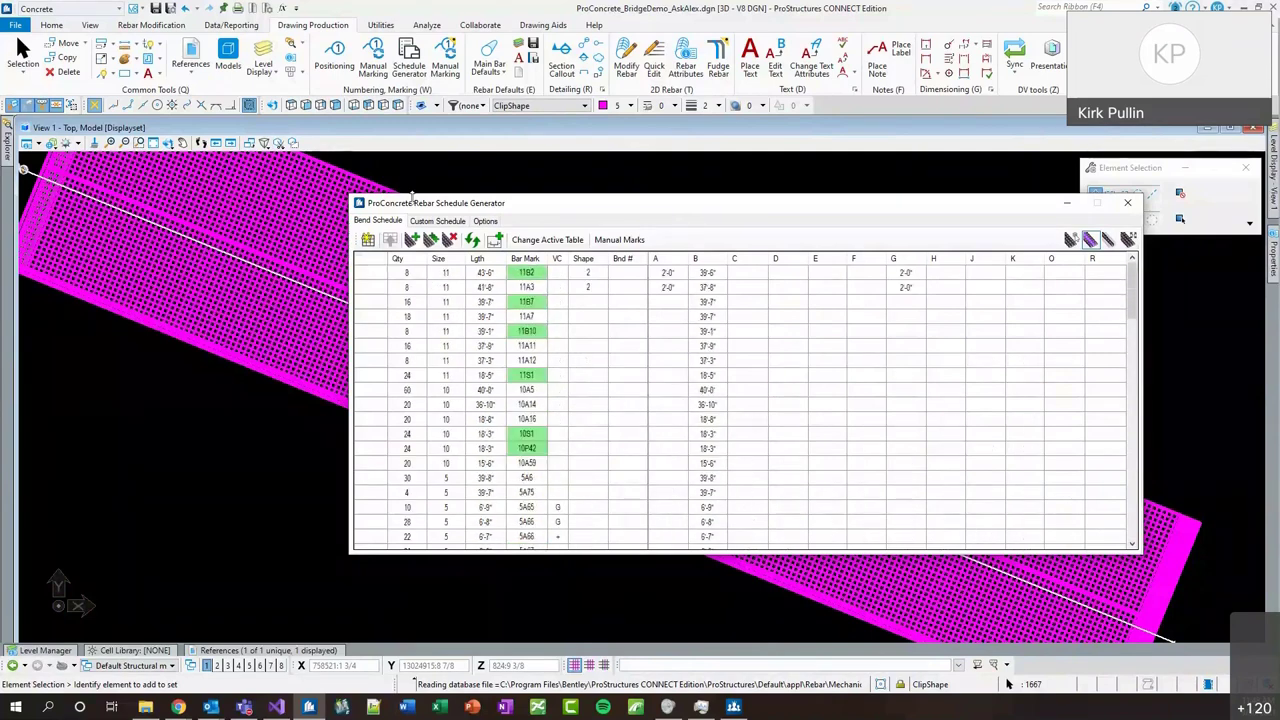
Open the S1 Views sheet and place the bend schedule table in the empty area beside the sheet border.
{"action": "left_click", "coordinate": [132, 665]}
{"action": "left_click", "coordinate": [291, 639]}
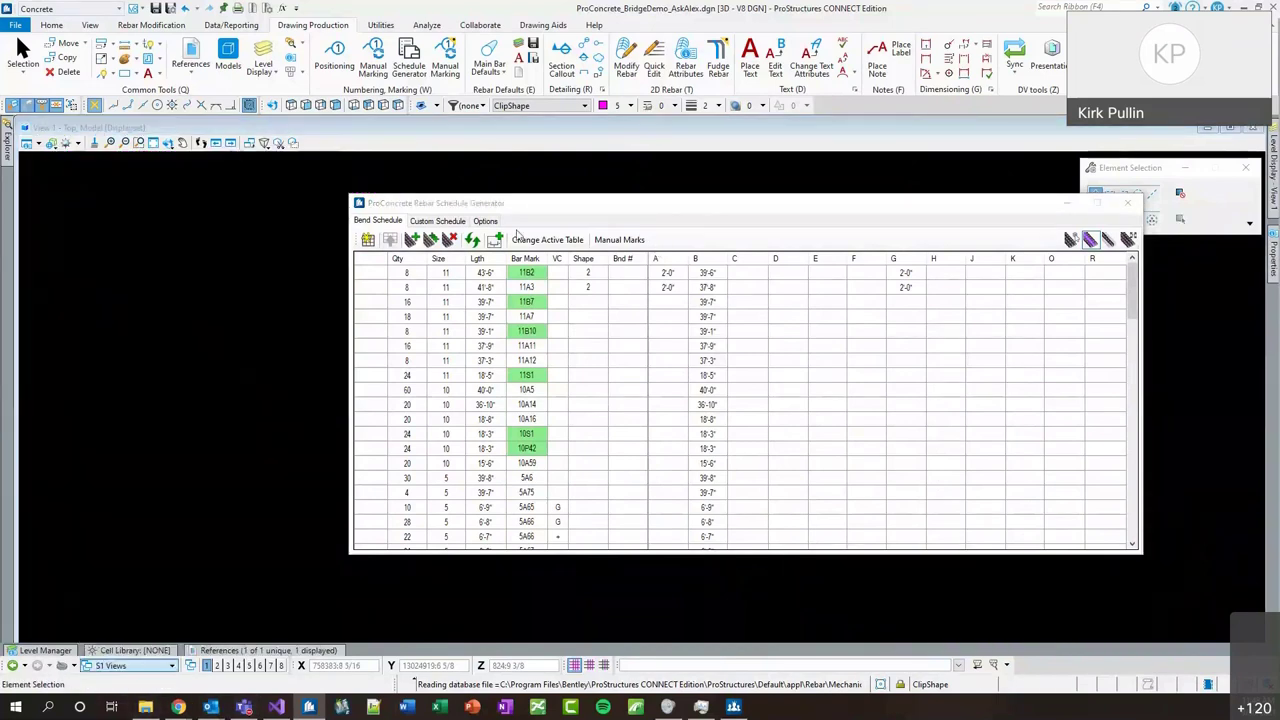
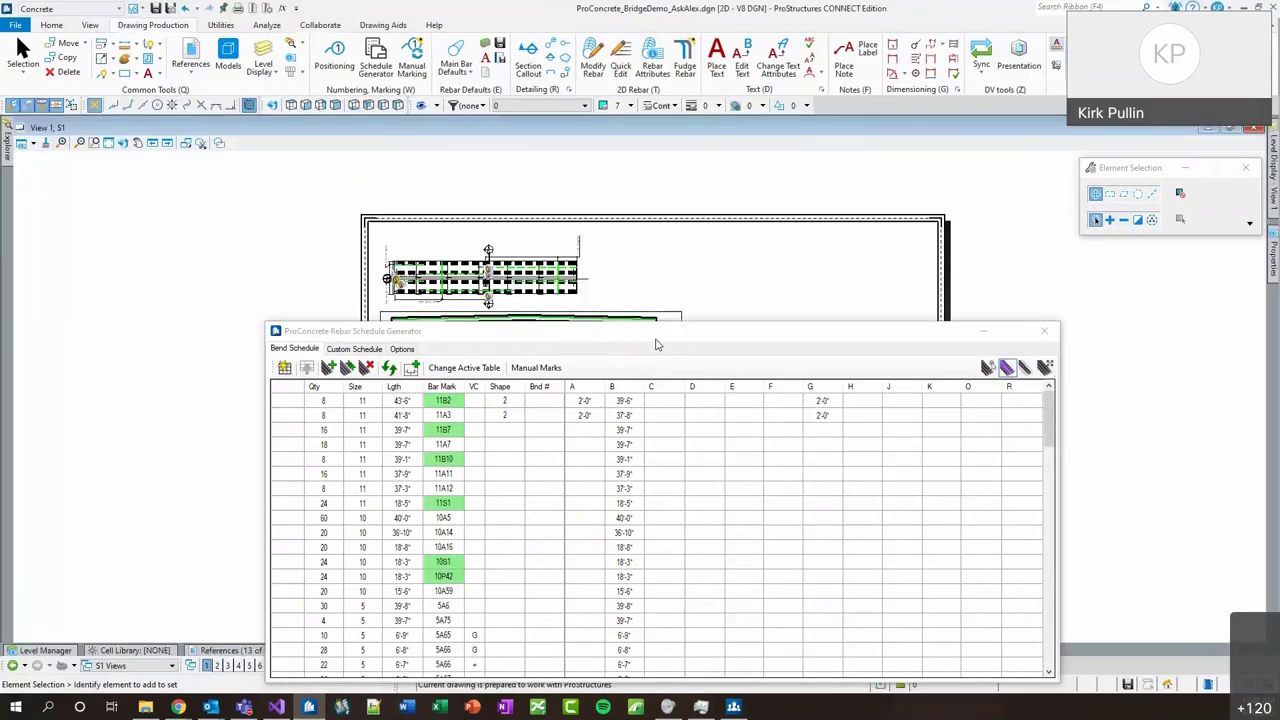
{"action": "mouse_move", "coordinate": [649, 341]}
{"action": "left_mouse_down"}
{"action": "mouse_move", "coordinate": [694, 386]}
{"action": "mouse_move", "coordinate": [674, 209]}
{"action": "mouse_move", "coordinate": [689, 248]}
{"action": "left_mouse_up"}
{"action": "scroll", "coordinate": [658, 415], "scroll_direction": "down", "scroll_amount": 5}
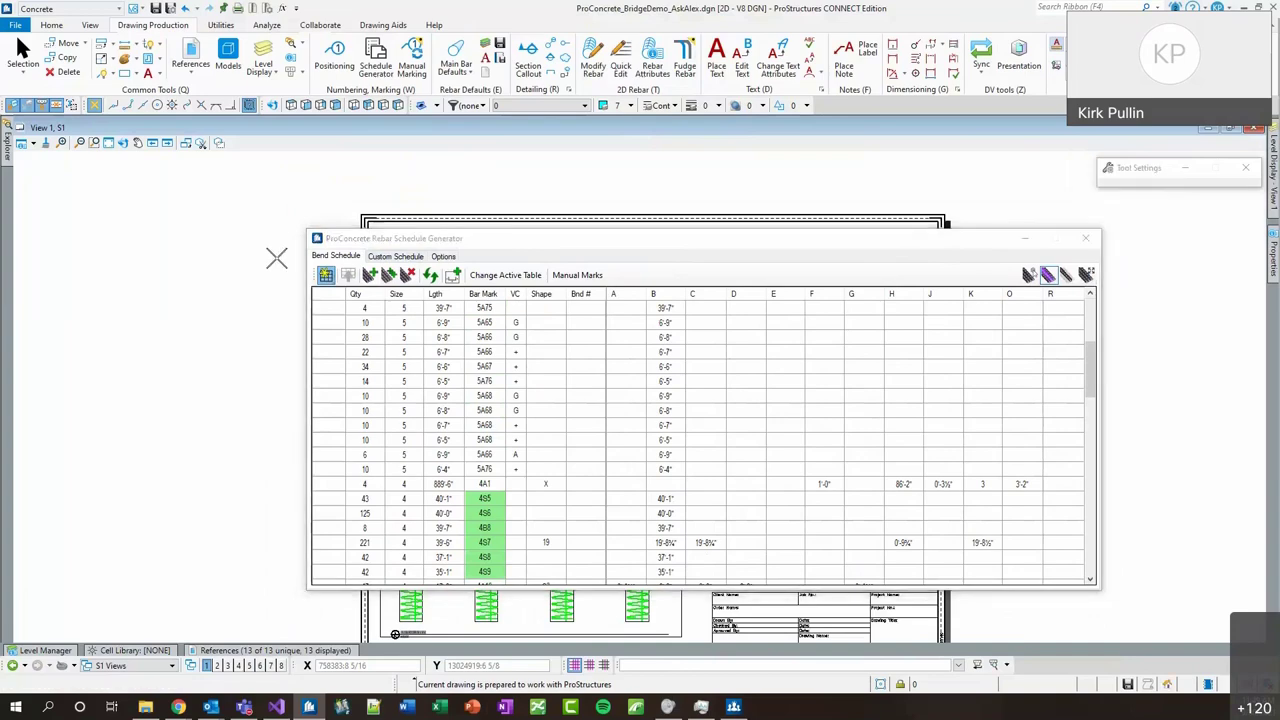
{"action": "left_click", "coordinate": [277, 259]}
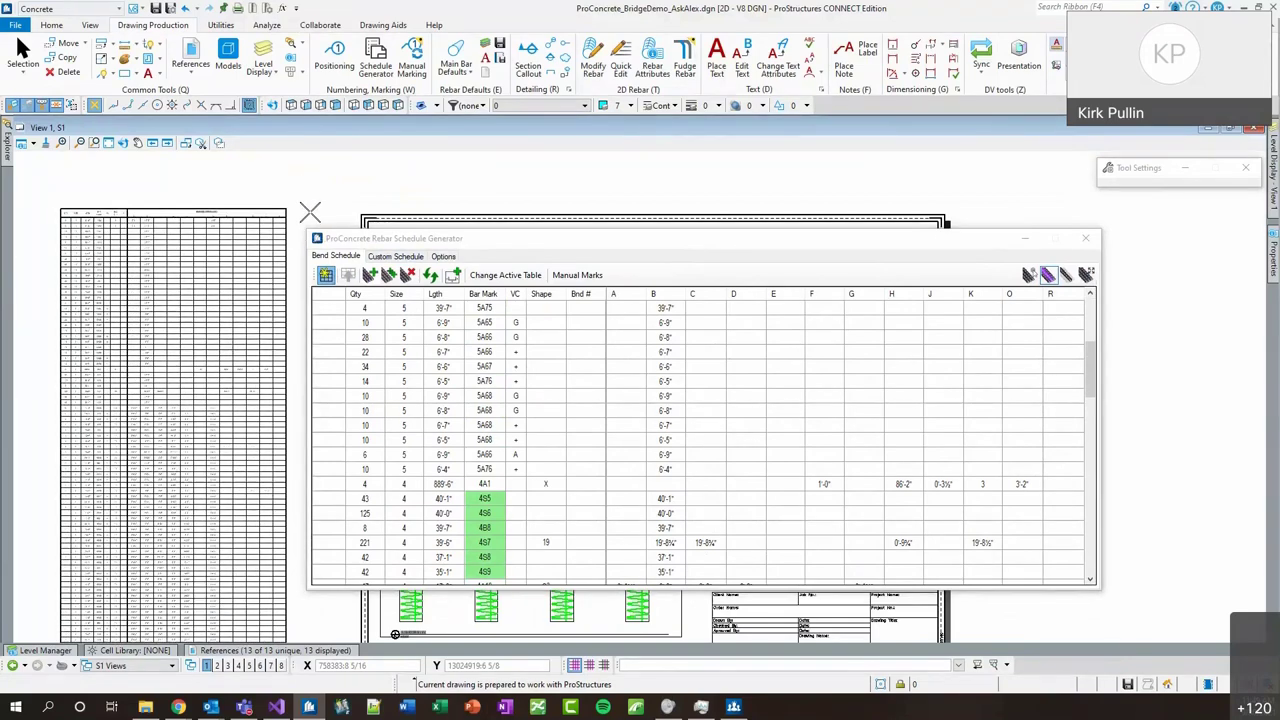
{"action": "left_click", "coordinate": [178, 188]}
Inspect the placed bend schedule and check the default column width and row height used for schedule tables.
{"action": "scroll", "coordinate": [100, 226], "scroll_direction": "up", "scroll_amount": 8}
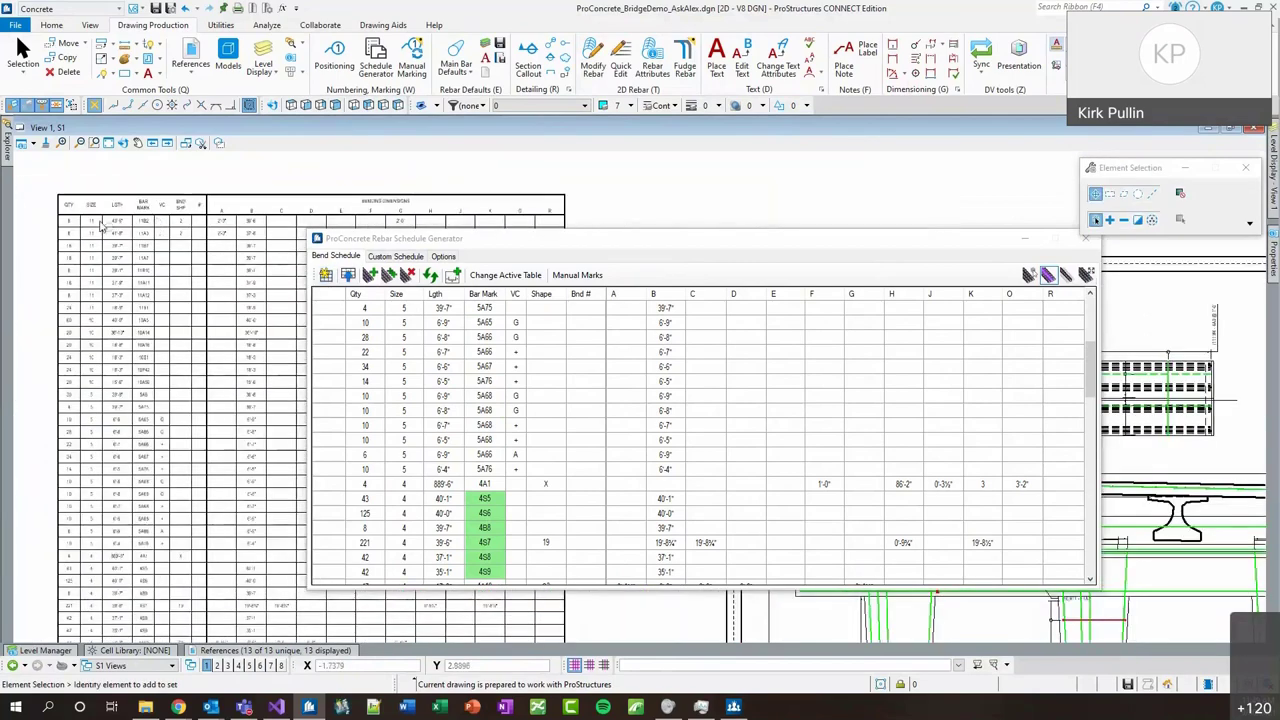
{"action": "scroll", "coordinate": [124, 259], "scroll_direction": "down", "scroll_amount": 4}
{"action": "scroll", "coordinate": [216, 262], "scroll_direction": "up", "scroll_amount": 3}
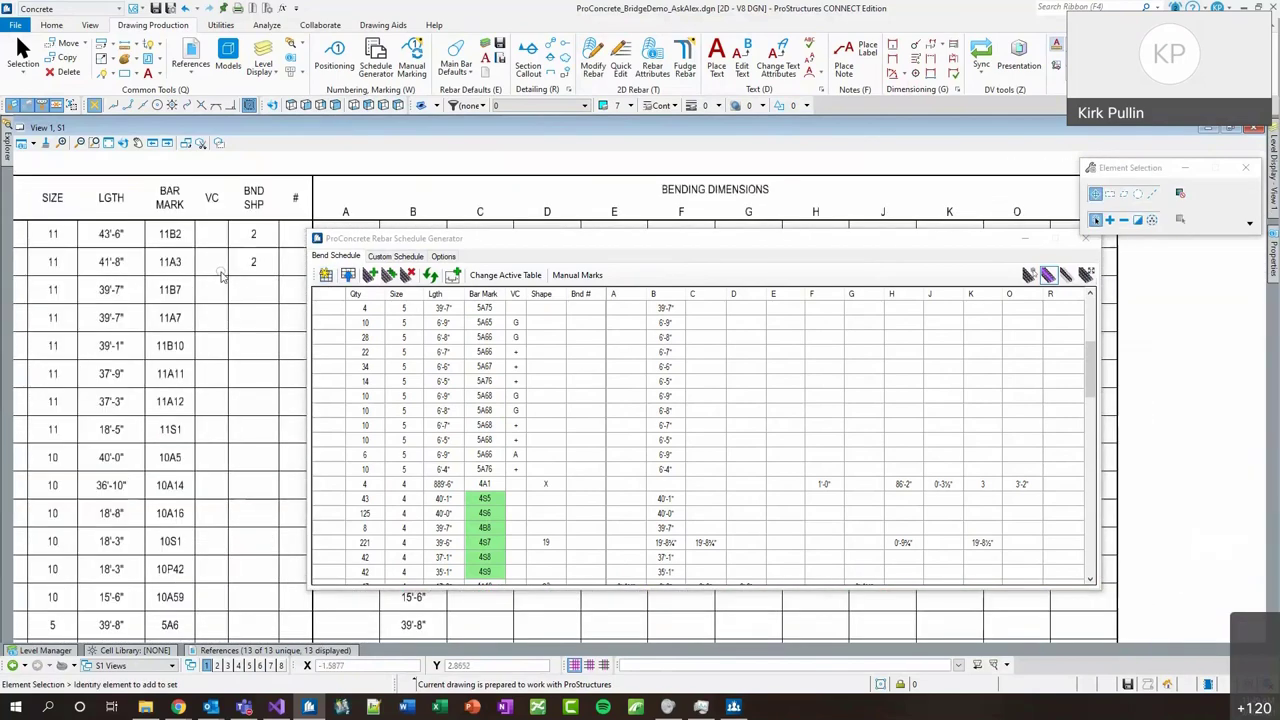
{"action": "left_click", "coordinate": [444, 256]}
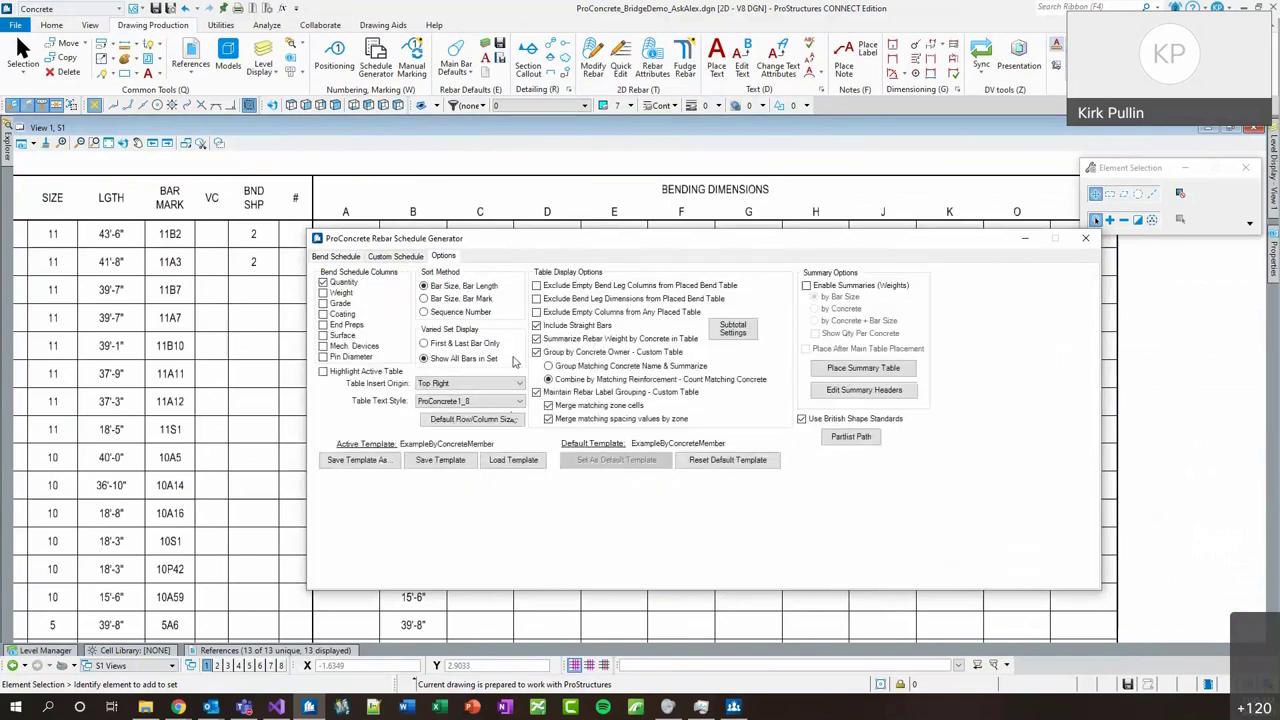
{"action": "left_click", "coordinate": [512, 421]}
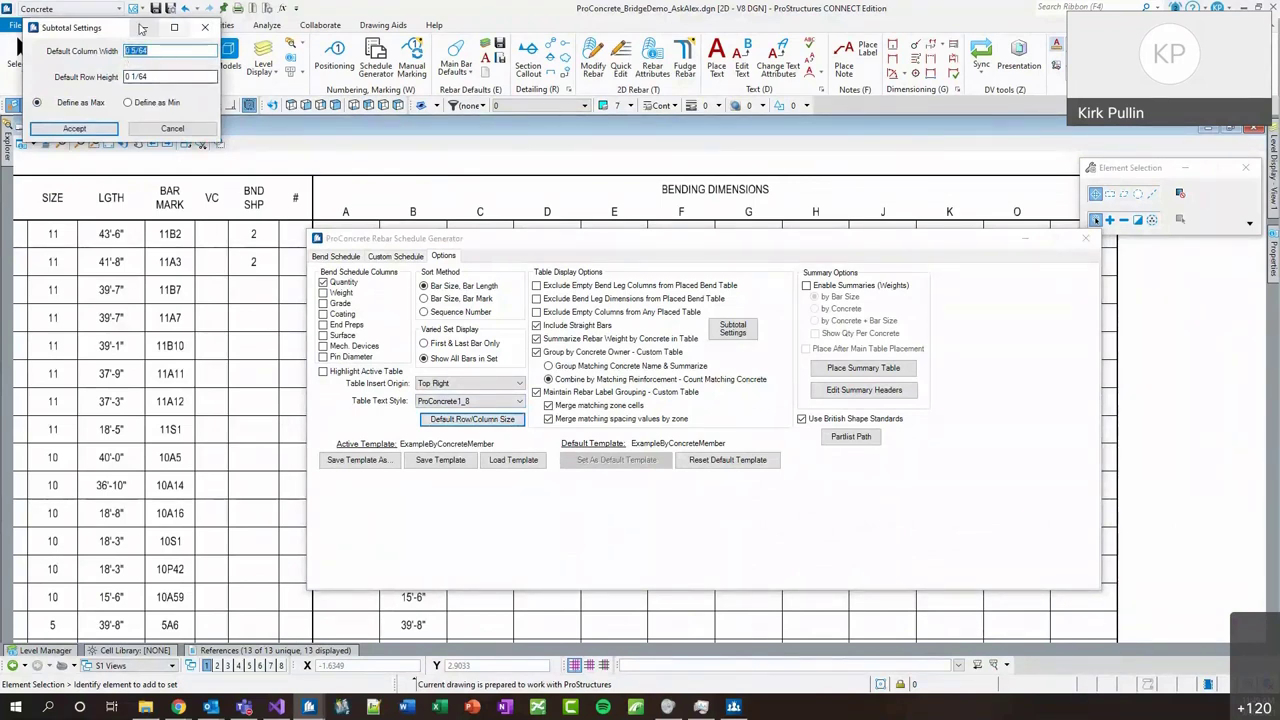
{"action": "left_click", "coordinate": [148, 77]}
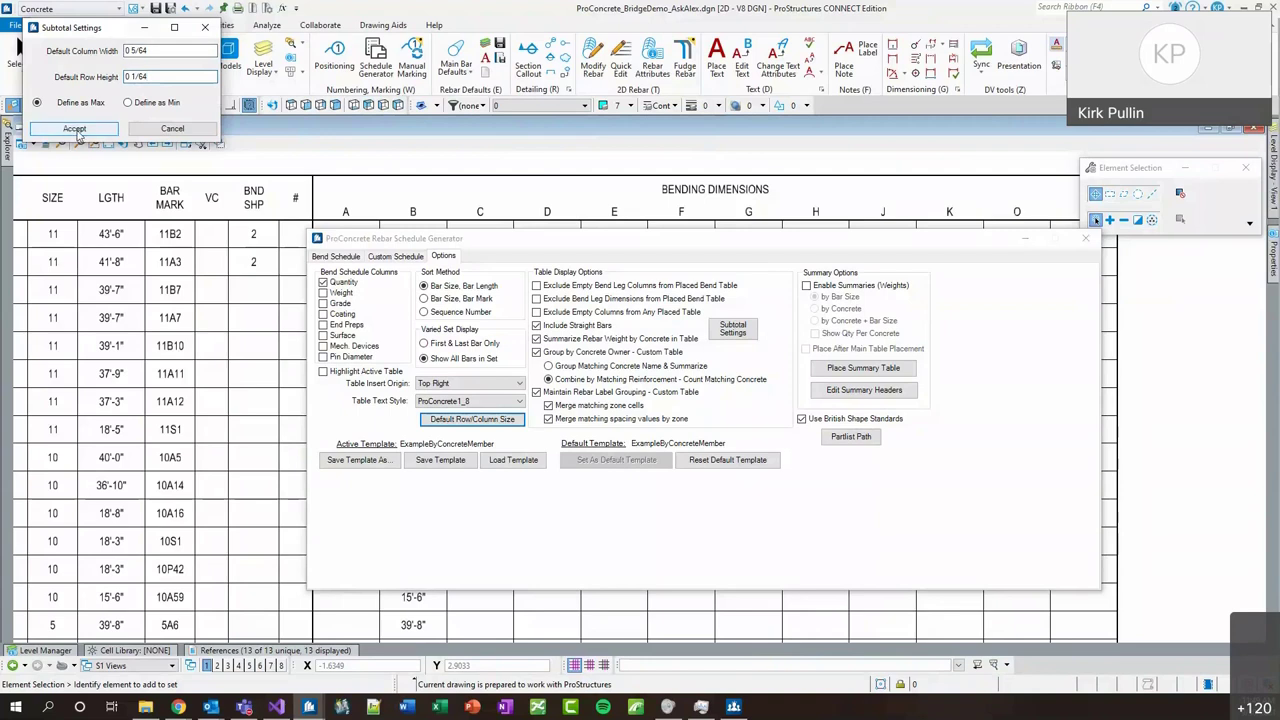
{"action": "left_click_drag", "start_coordinate": [30, 36], "coordinate": [128, 218]}
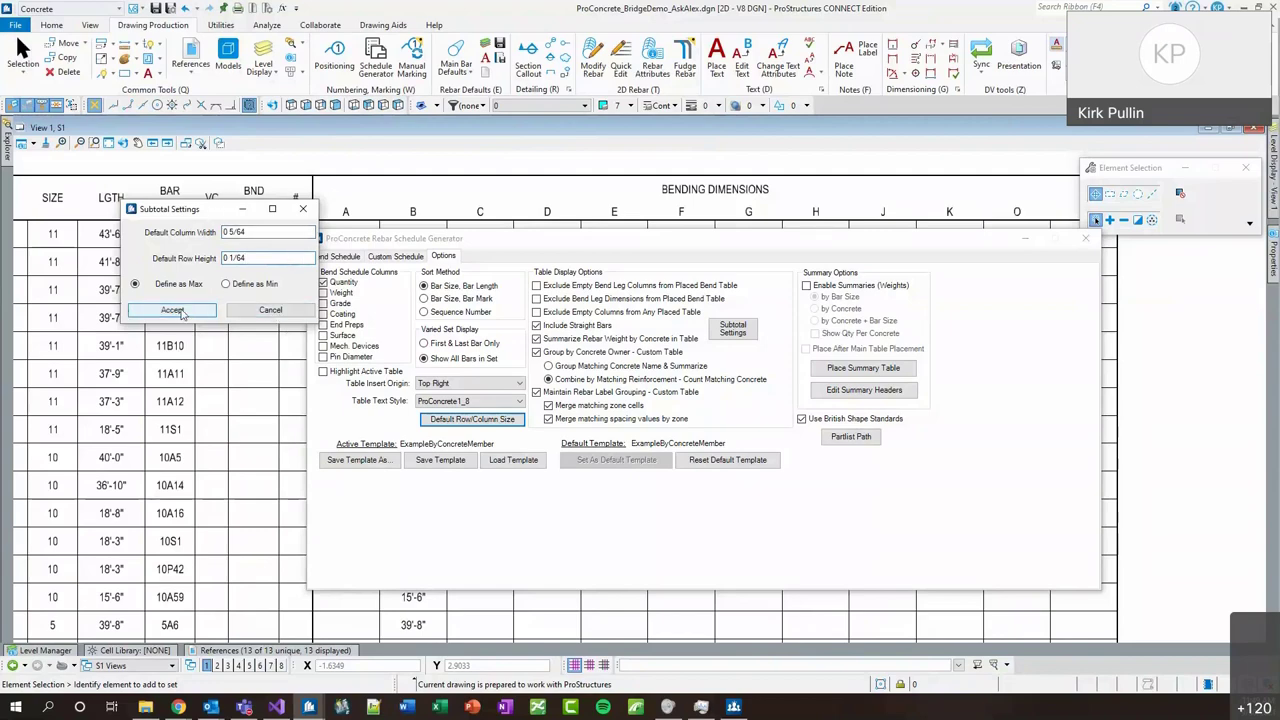
{"action": "left_click", "coordinate": [172, 310]}
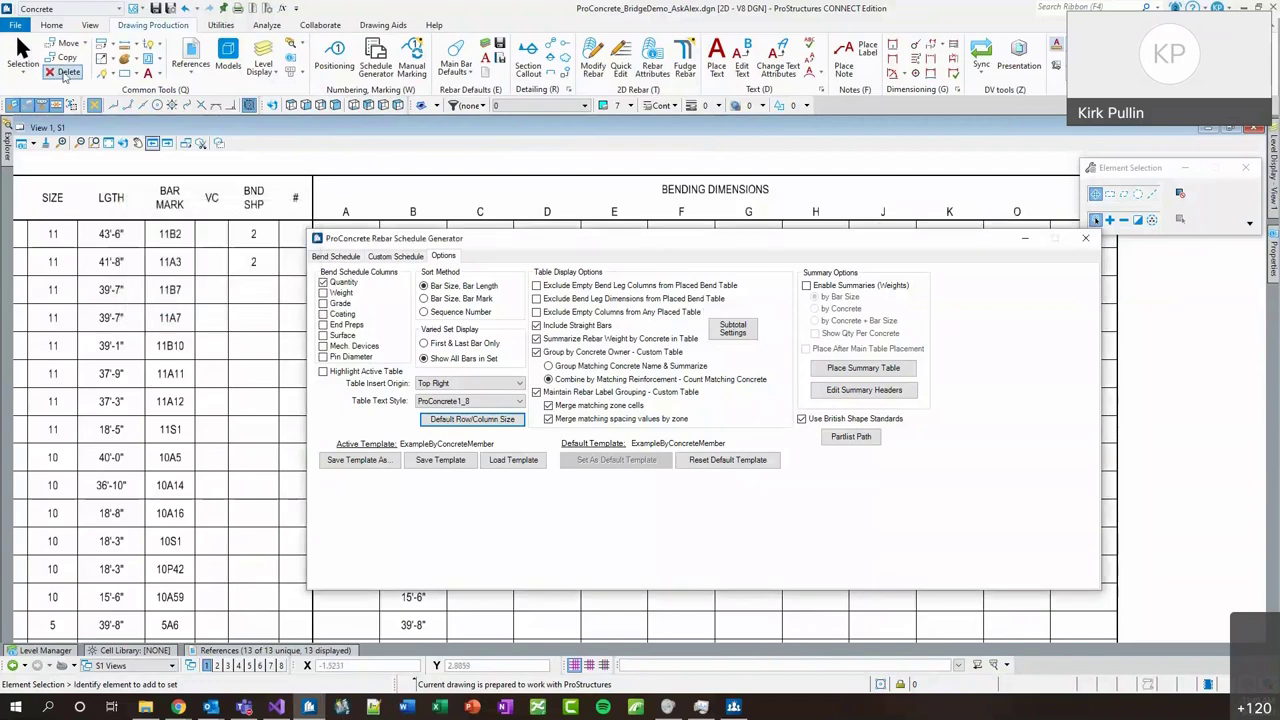
Set the design file's working units to a feet and inches format with 1/16 accuracy.
{"action": "left_click", "coordinate": [15, 25]}
{"action": "left_click", "coordinate": [36, 283]}
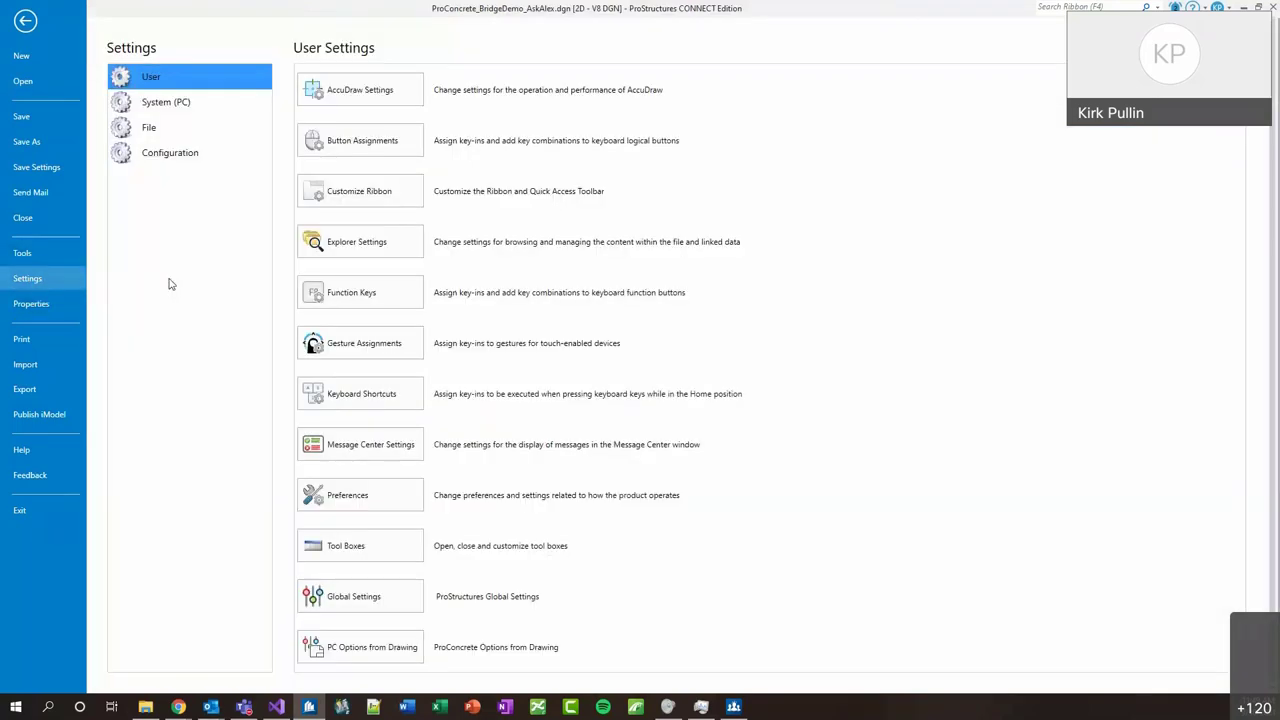
{"action": "left_click", "coordinate": [185, 130]}
{"action": "left_click", "coordinate": [369, 305]}
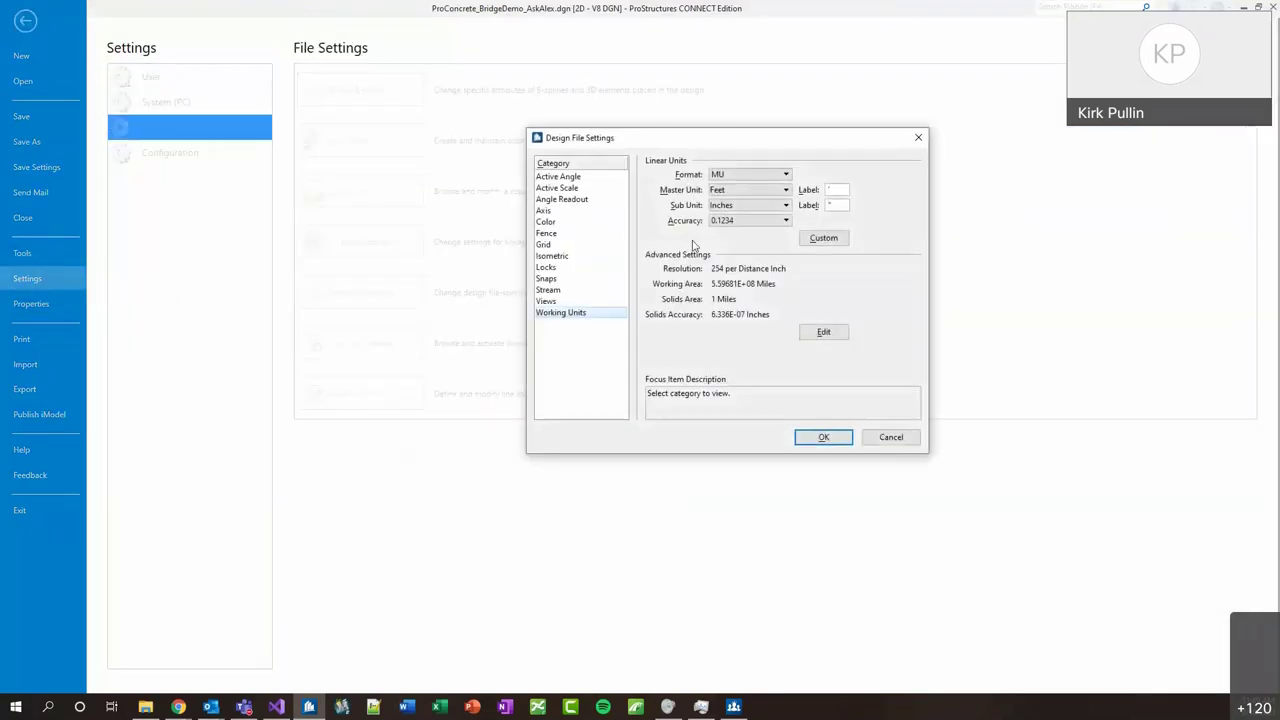
{"action": "left_click", "coordinate": [757, 174]}
{"action": "left_click", "coordinate": [742, 192]}
{"action": "left_click", "coordinate": [760, 220]}
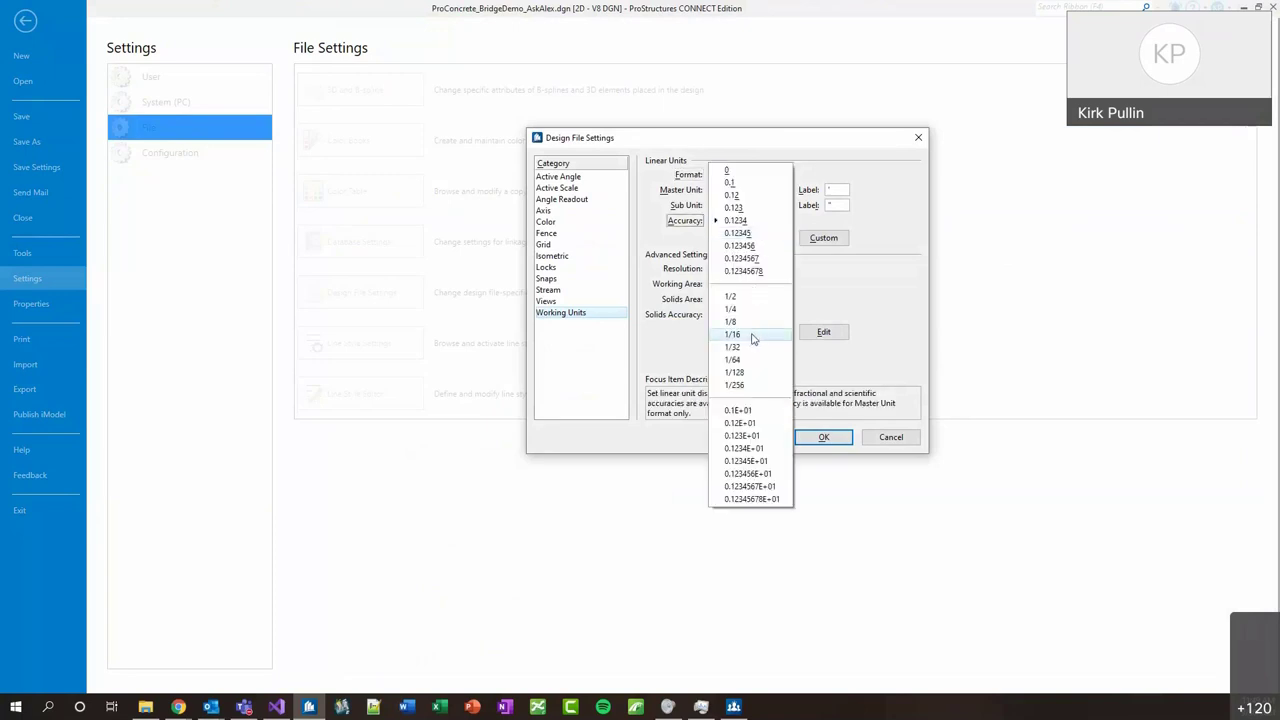
{"action": "left_click", "coordinate": [751, 334]}
{"action": "left_click", "coordinate": [823, 437]}
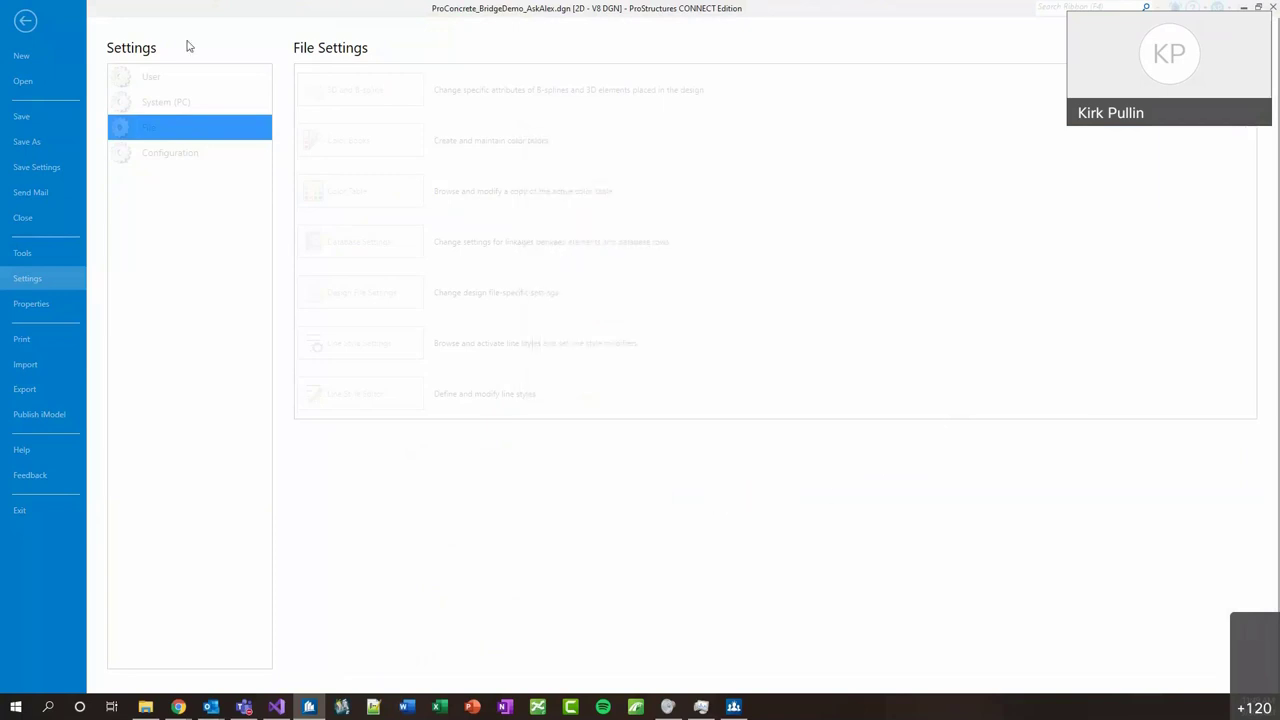
{"action": "left_click", "coordinate": [25, 20]}
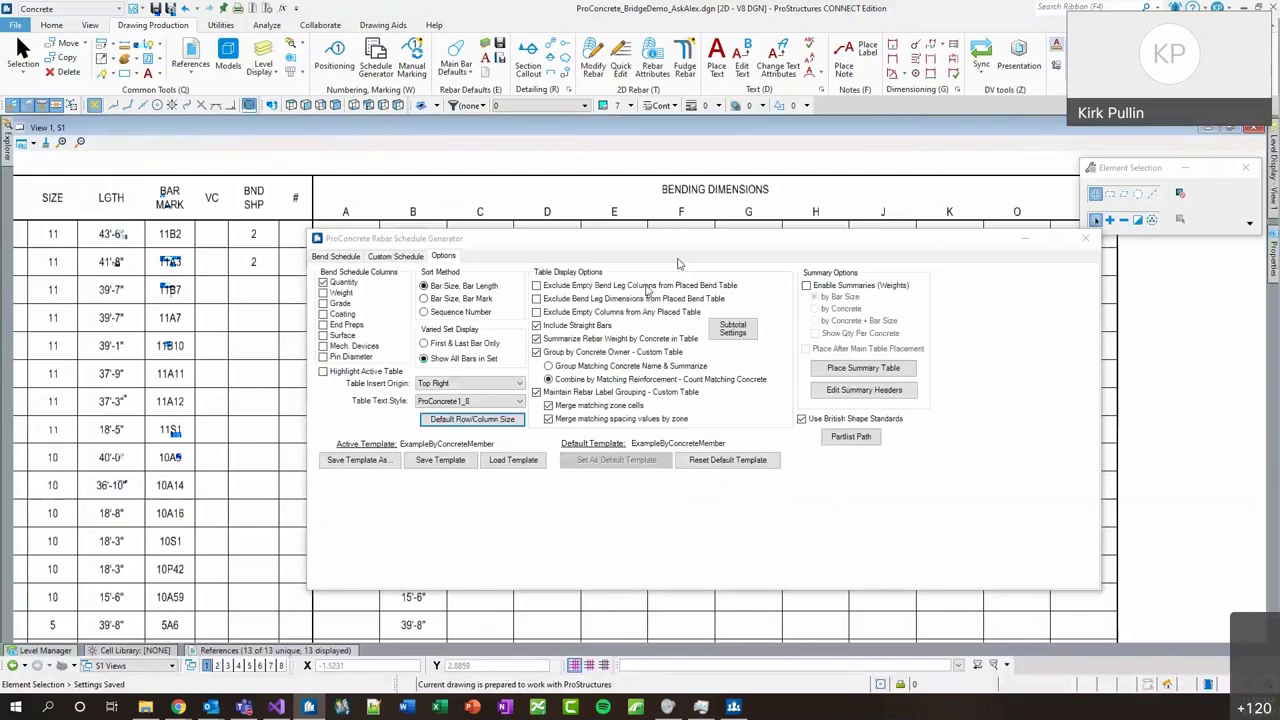
Check the schedule tables' default column width and row height again in the new working units.
{"action": "left_click", "coordinate": [458, 420]}
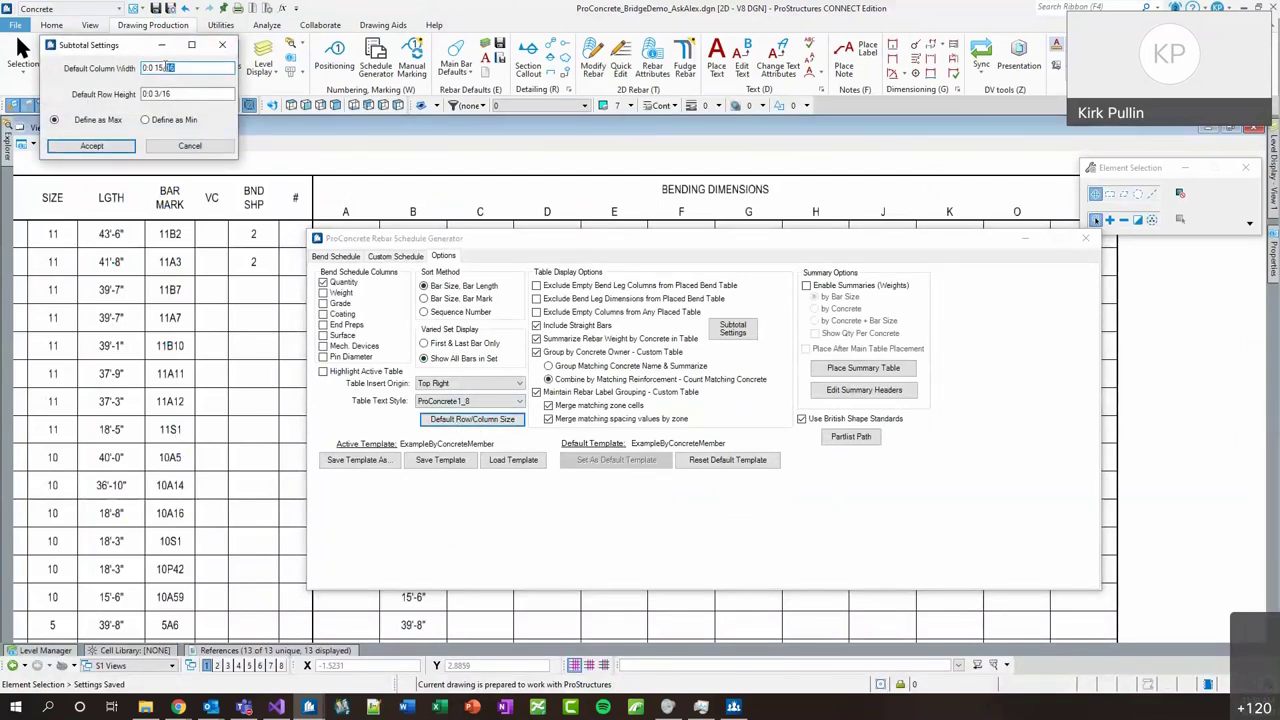
{"action": "left_click", "coordinate": [197, 92]}
{"action": "left_click", "coordinate": [173, 67]}
{"action": "left_click_drag", "start_coordinate": [110, 45], "coordinate": [113, 217]}
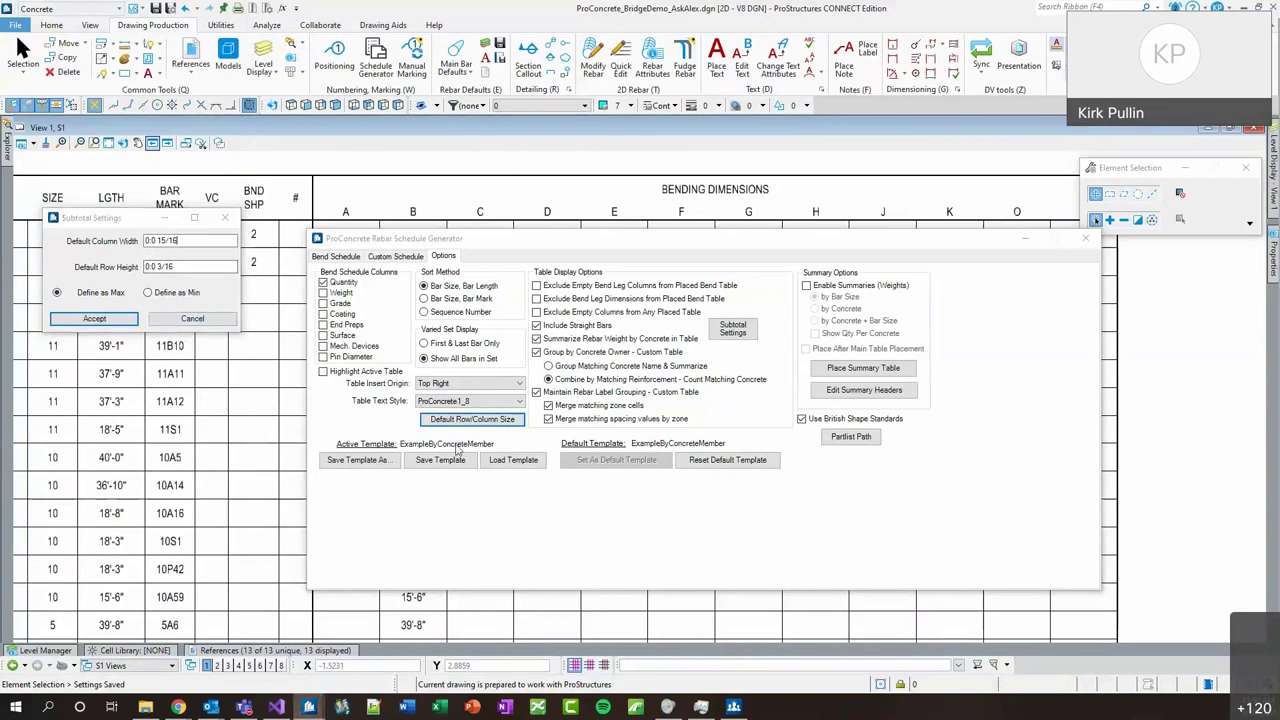
{"action": "left_click_drag", "start_coordinate": [106, 217], "coordinate": [150, 246]}
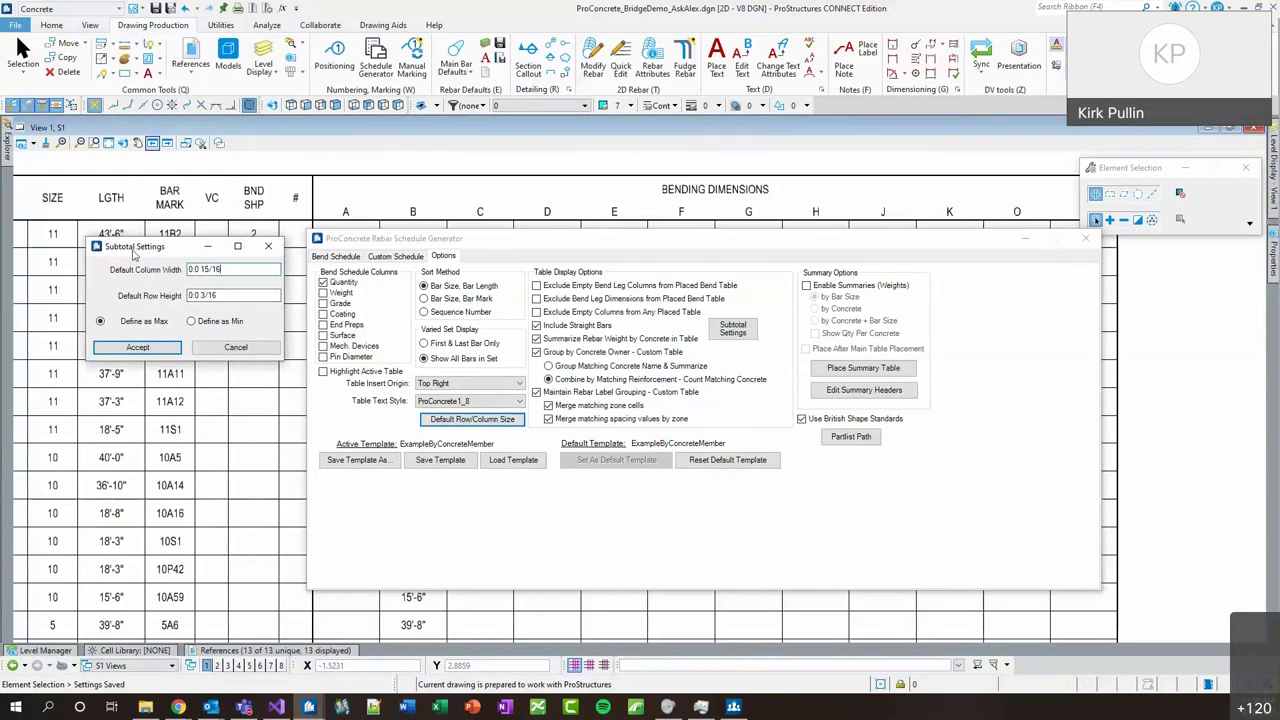
{"action": "left_click", "coordinate": [150, 347]}
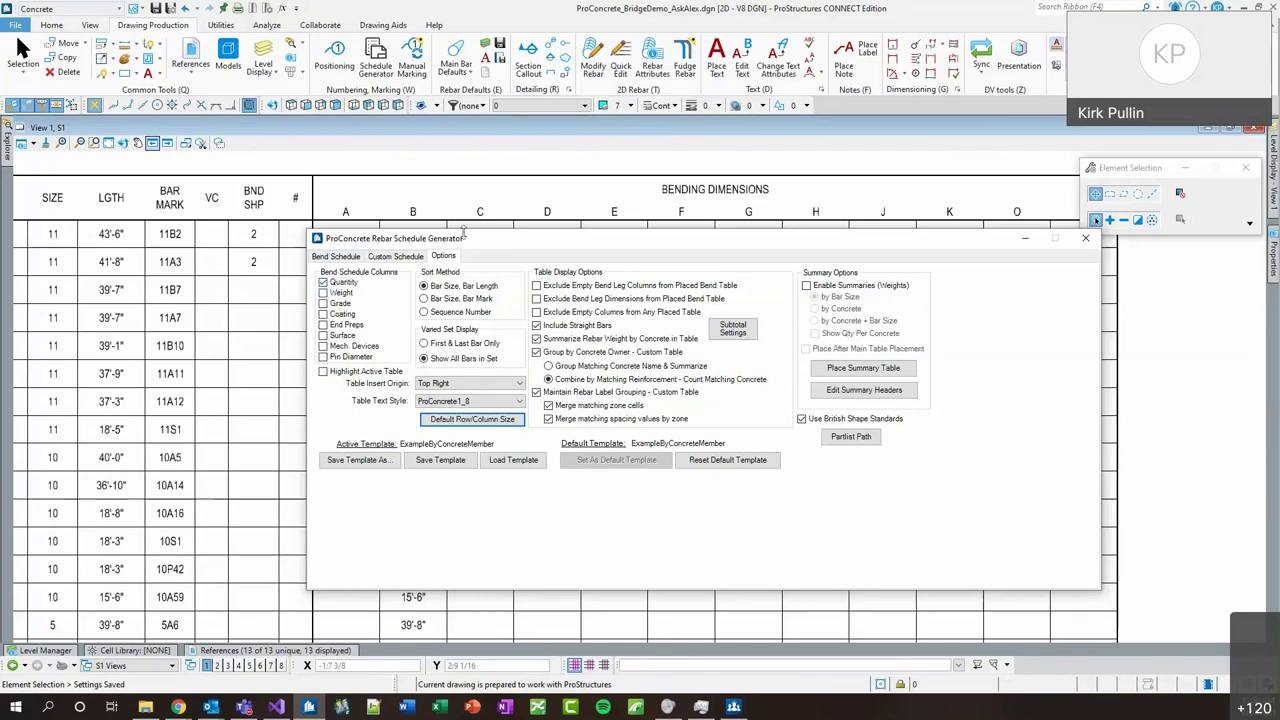
Examine the placed bend schedule for empty bending dimension columns.
{"action": "left_click_drag", "start_coordinate": [473, 248], "coordinate": [475, 399]}
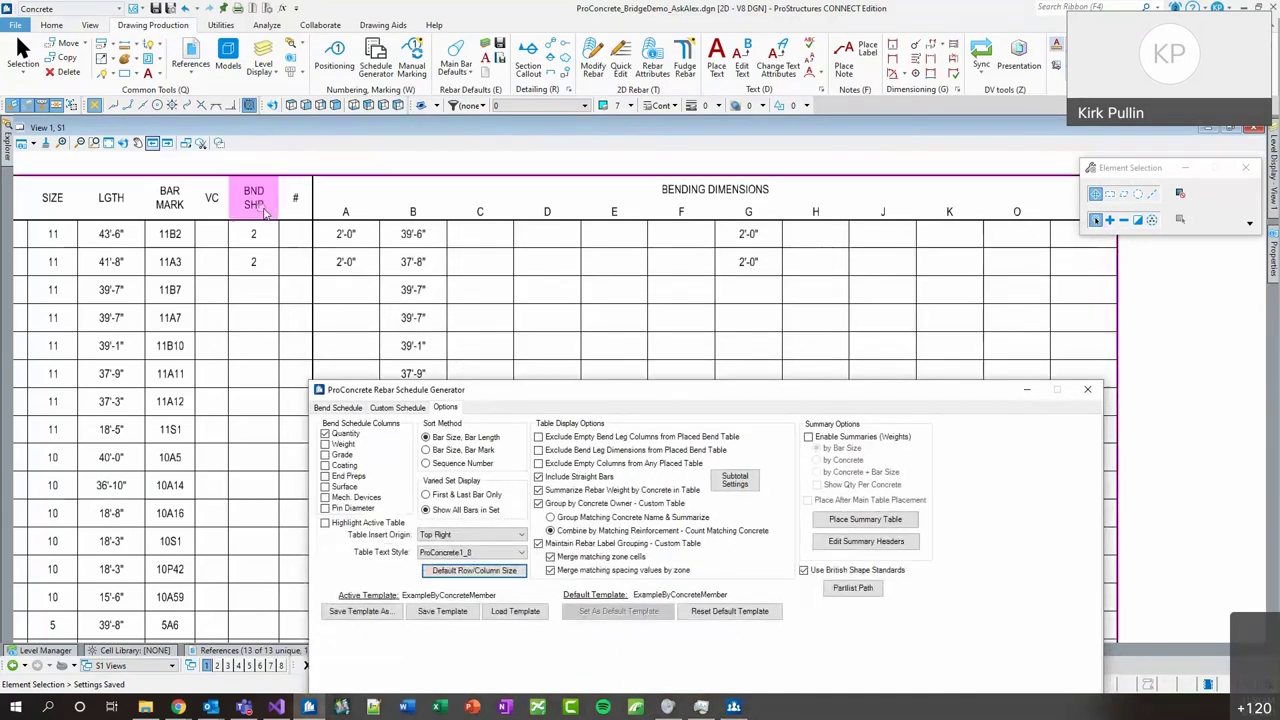
{"action": "scroll", "coordinate": [286, 192], "scroll_direction": "down", "scroll_amount": 8}
{"action": "scroll", "coordinate": [406, 325], "scroll_direction": "up", "scroll_amount": 5}
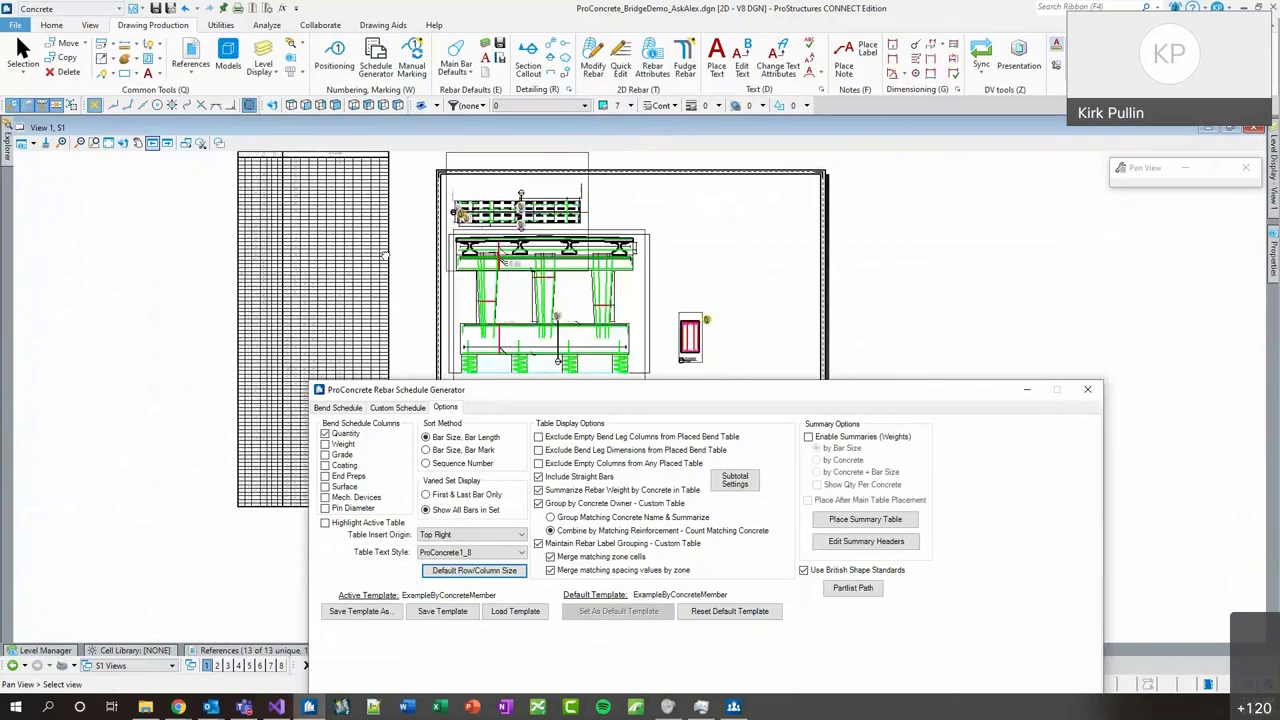
{"action": "scroll", "coordinate": [158, 337], "scroll_direction": "up", "scroll_amount": 3}
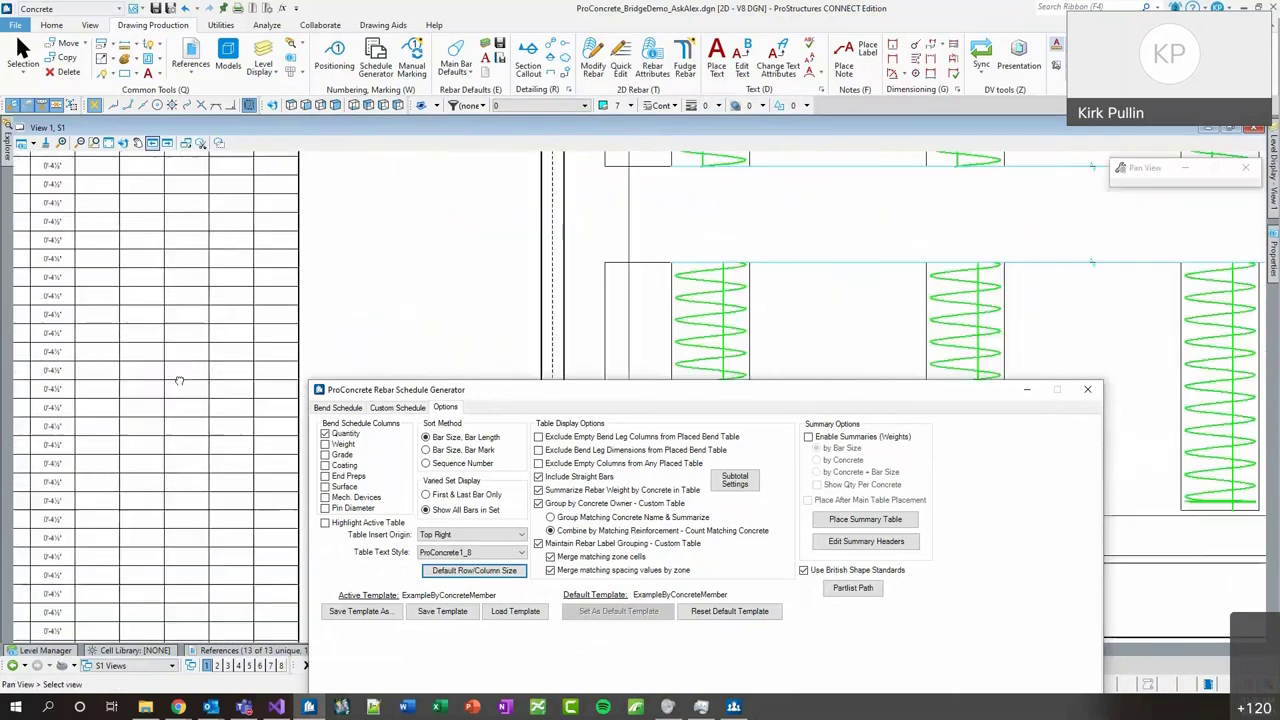
{"action": "mouse_move", "coordinate": [165, 340]}
{"action": "middle_mouse_down"}
{"action": "mouse_move", "coordinate": [178, 488]}
{"action": "mouse_move", "coordinate": [185, 473]}
{"action": "mouse_move", "coordinate": [163, 478]}
{"action": "mouse_move", "coordinate": [175, 280]}
{"action": "mouse_move", "coordinate": [230, 300]}
{"action": "mouse_move", "coordinate": [221, 325]}
{"action": "mouse_move", "coordinate": [288, 378]}
{"action": "mouse_move", "coordinate": [270, 400]}
{"action": "mouse_move", "coordinate": [153, 358]}
{"action": "mouse_move", "coordinate": [163, 257]}
{"action": "mouse_move", "coordinate": [194, 257]}
{"action": "mouse_move", "coordinate": [223, 363]}
{"action": "mouse_move", "coordinate": [257, 270]}
{"action": "middle_mouse_up"}
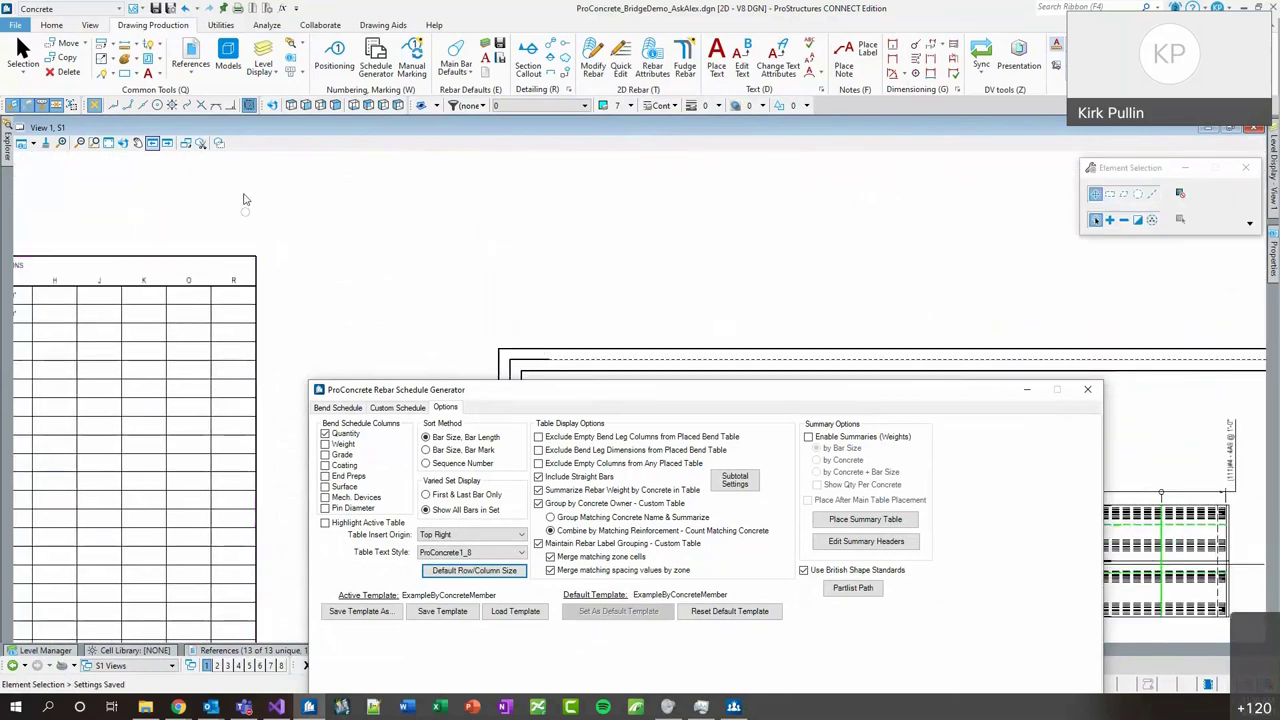
{"action": "scroll", "coordinate": [252, 205], "scroll_direction": "down", "scroll_amount": 3}
{"action": "scroll", "coordinate": [220, 225], "scroll_direction": "up", "scroll_amount": 2}
{"action": "scroll", "coordinate": [137, 258], "scroll_direction": "up", "scroll_amount": 2}
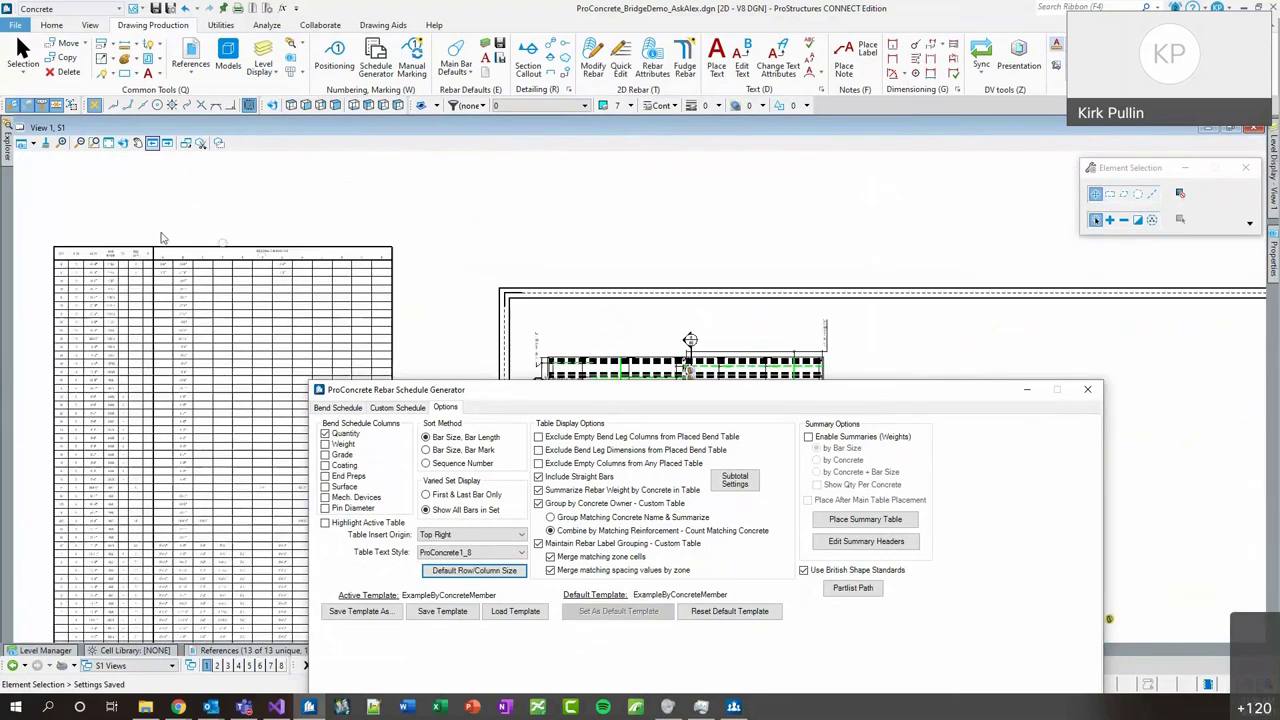
Exclude empty bend leg columns from the placed bend table and update the table beside the sheet.
{"action": "left_click_drag", "start_coordinate": [556, 394], "coordinate": [539, 317]}
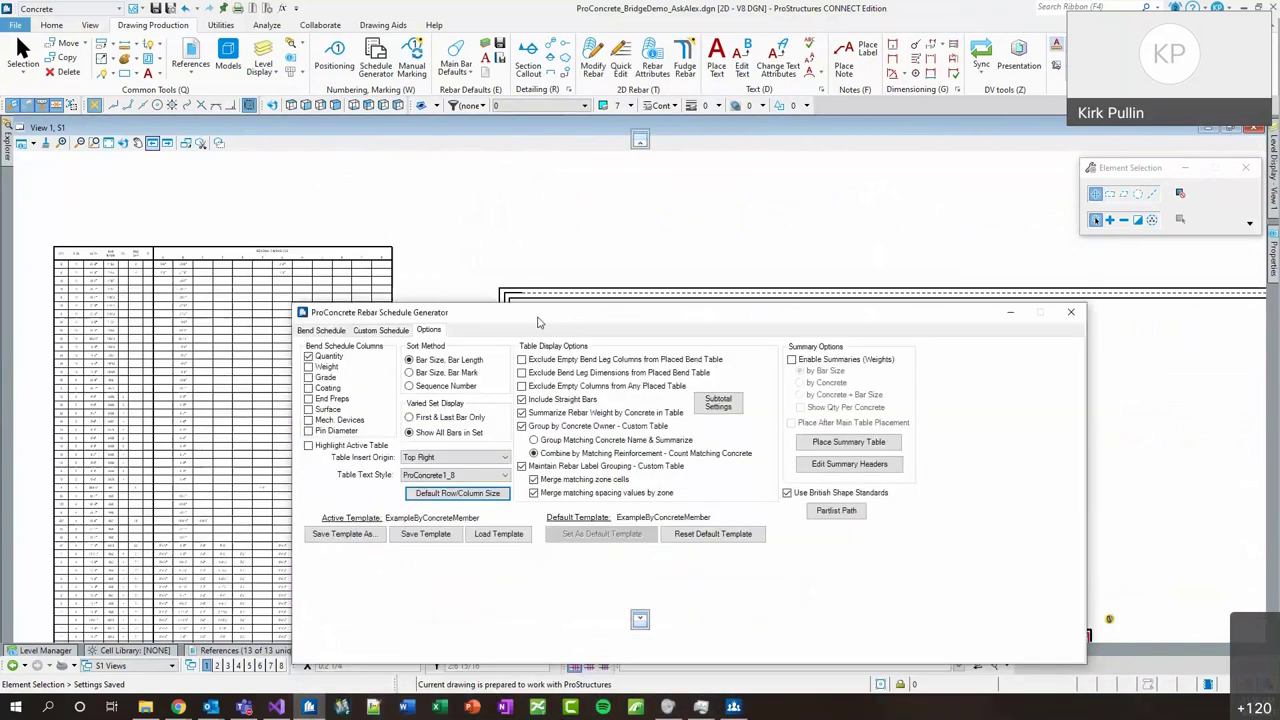
{"action": "left_click", "coordinate": [536, 362]}
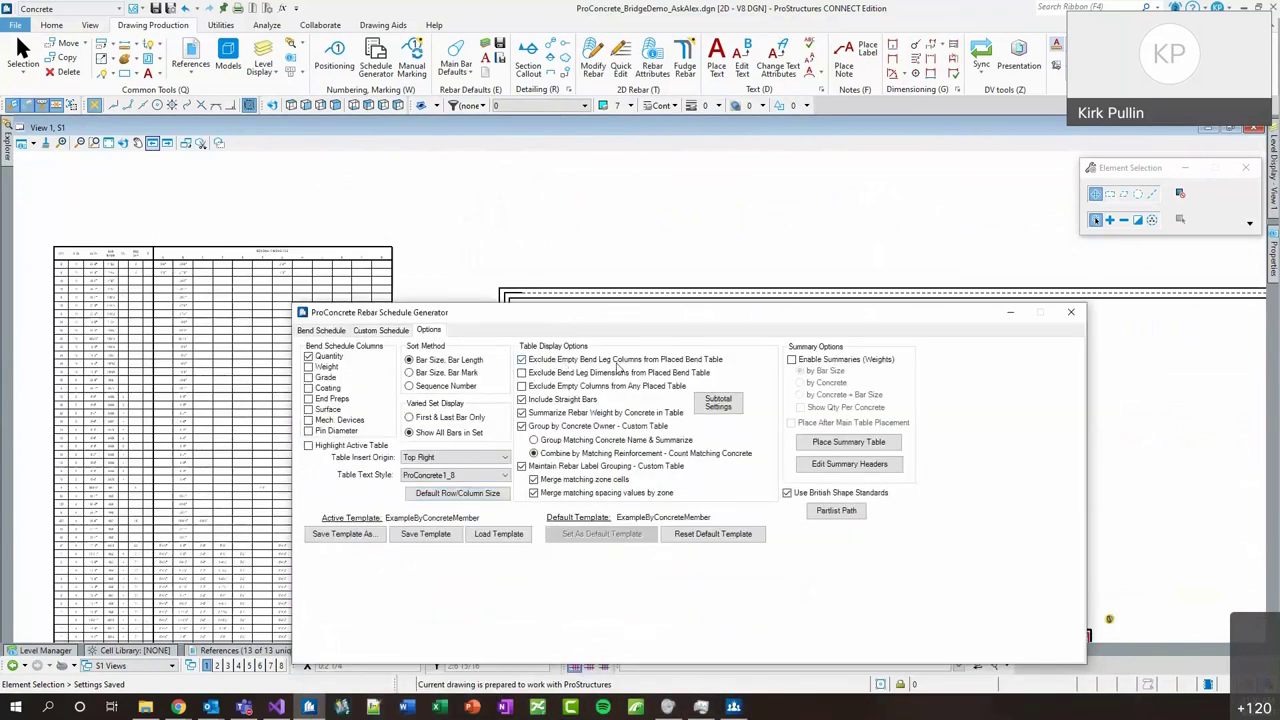
{"action": "left_click", "coordinate": [321, 330]}
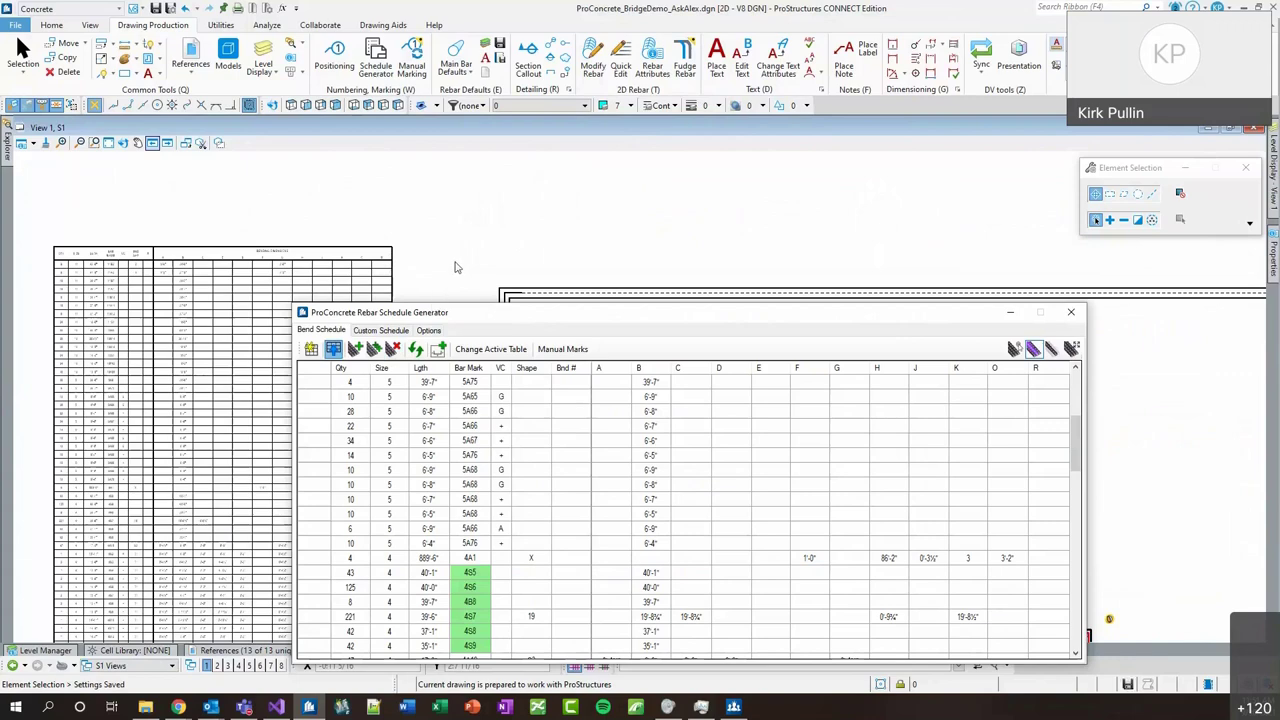
{"action": "scroll", "coordinate": [450, 296], "scroll_direction": "up", "scroll_amount": 3}
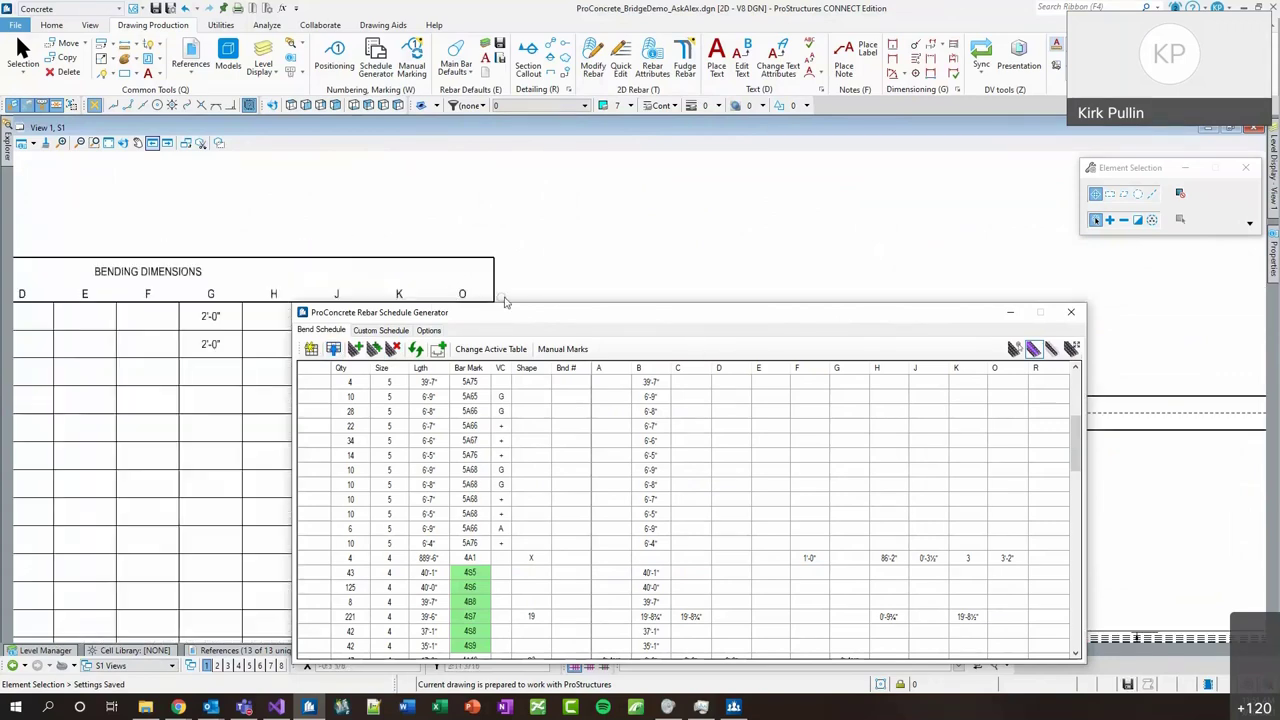
{"action": "scroll", "coordinate": [403, 194], "scroll_direction": "down", "scroll_amount": 3}
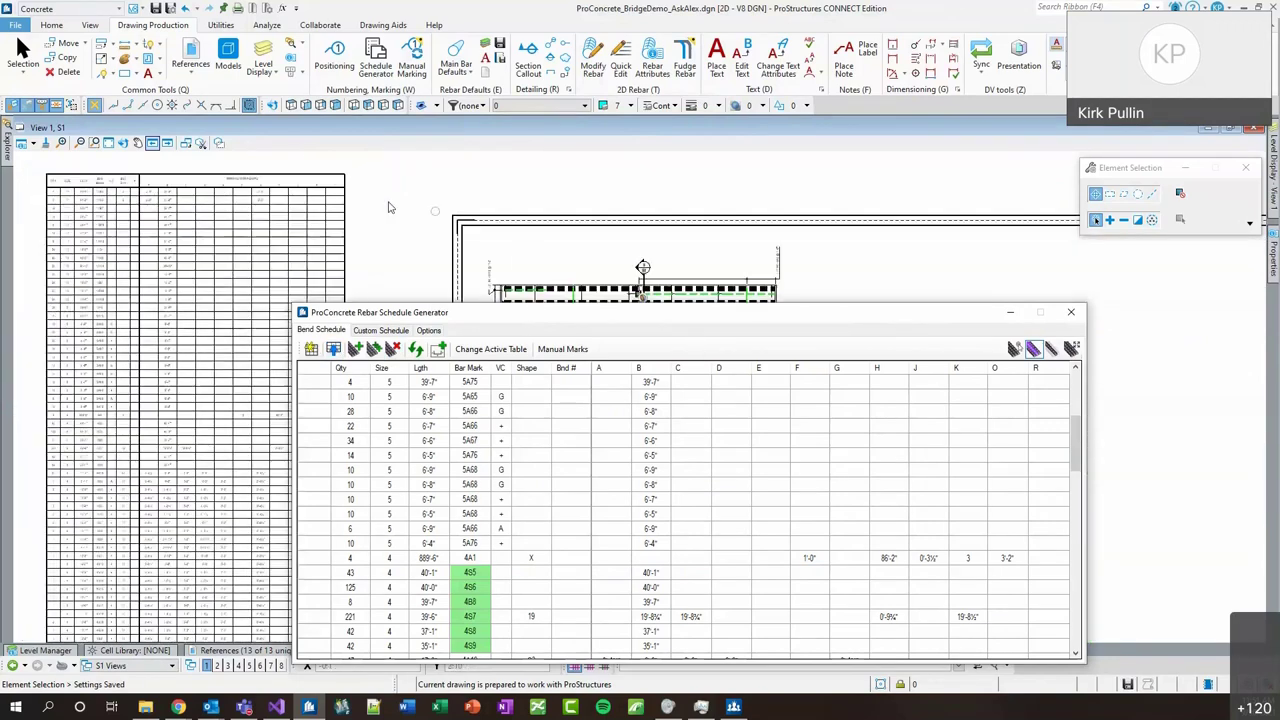
{"action": "scroll", "coordinate": [313, 178], "scroll_direction": "down", "scroll_amount": 2}
Clear all rebar from the bend schedule list and move the schedule generator clear of the sheet drawings.
{"action": "mouse_move", "coordinate": [545, 325]}
{"action": "left_mouse_down"}
{"action": "mouse_move", "coordinate": [712, 450]}
{"action": "mouse_move", "coordinate": [665, 391]}
{"action": "mouse_move", "coordinate": [556, 497]}
{"action": "mouse_move", "coordinate": [593, 528]}
{"action": "mouse_move", "coordinate": [544, 504]}
{"action": "left_mouse_up"}
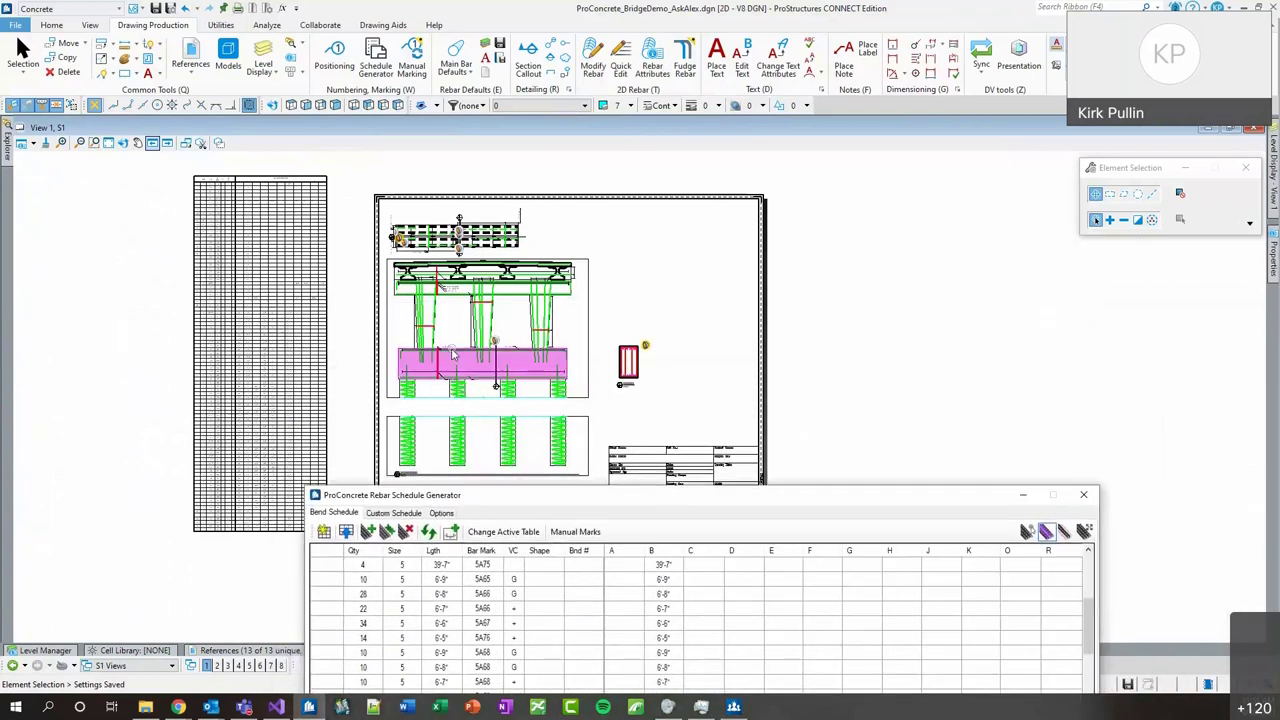
{"action": "scroll", "coordinate": [452, 355], "scroll_direction": "up", "scroll_amount": 1}
{"action": "left_click_drag", "start_coordinate": [680, 497], "coordinate": [830, 147]}
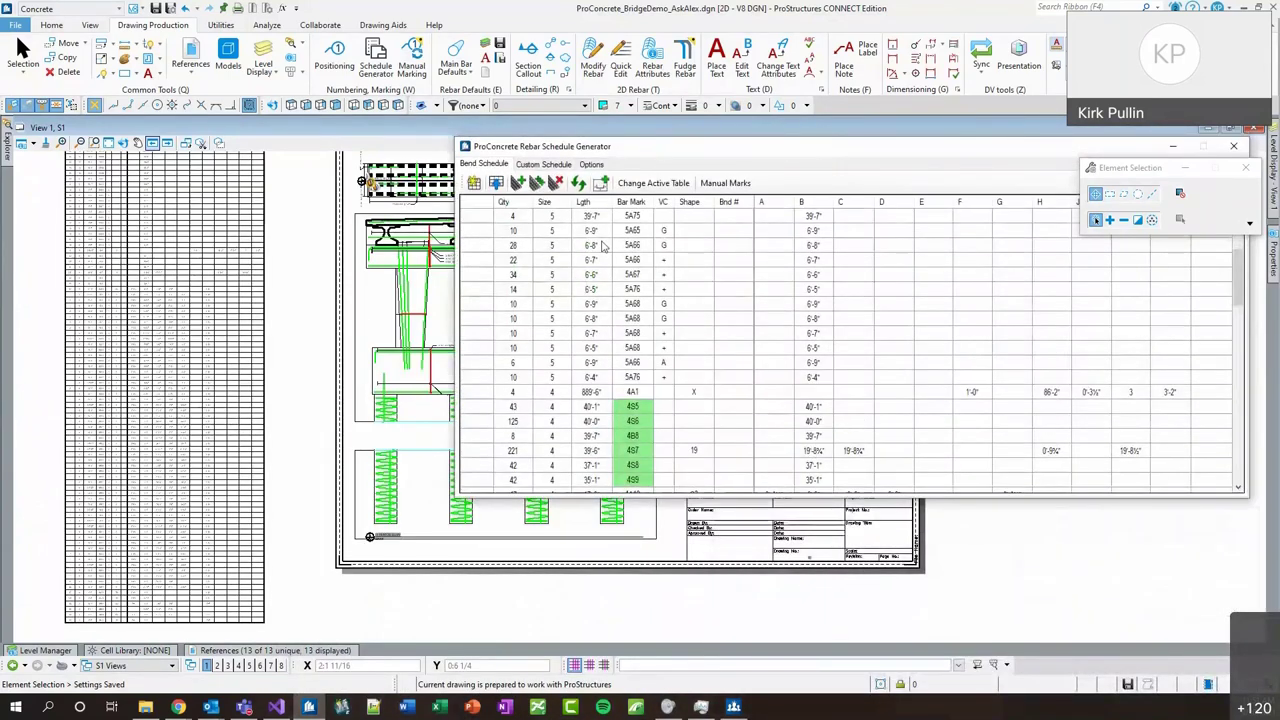
{"action": "scroll", "coordinate": [410, 213], "scroll_direction": "down", "scroll_amount": 2}
{"action": "left_click_drag", "start_coordinate": [560, 146], "coordinate": [673, 235]}
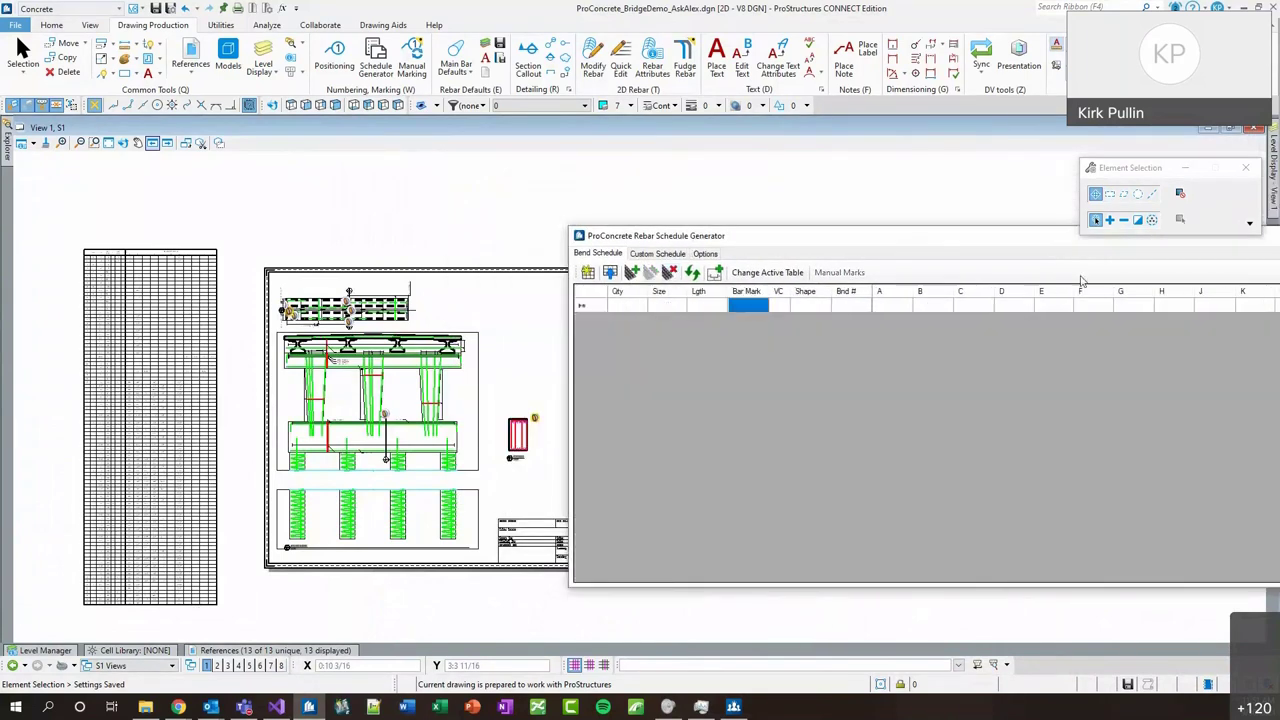
Turn on the SR-RBAR-BEAM-FNDN level in the nested model of the INTERIOR ELEV reference.
{"action": "mouse_move", "coordinate": [1270, 185]}
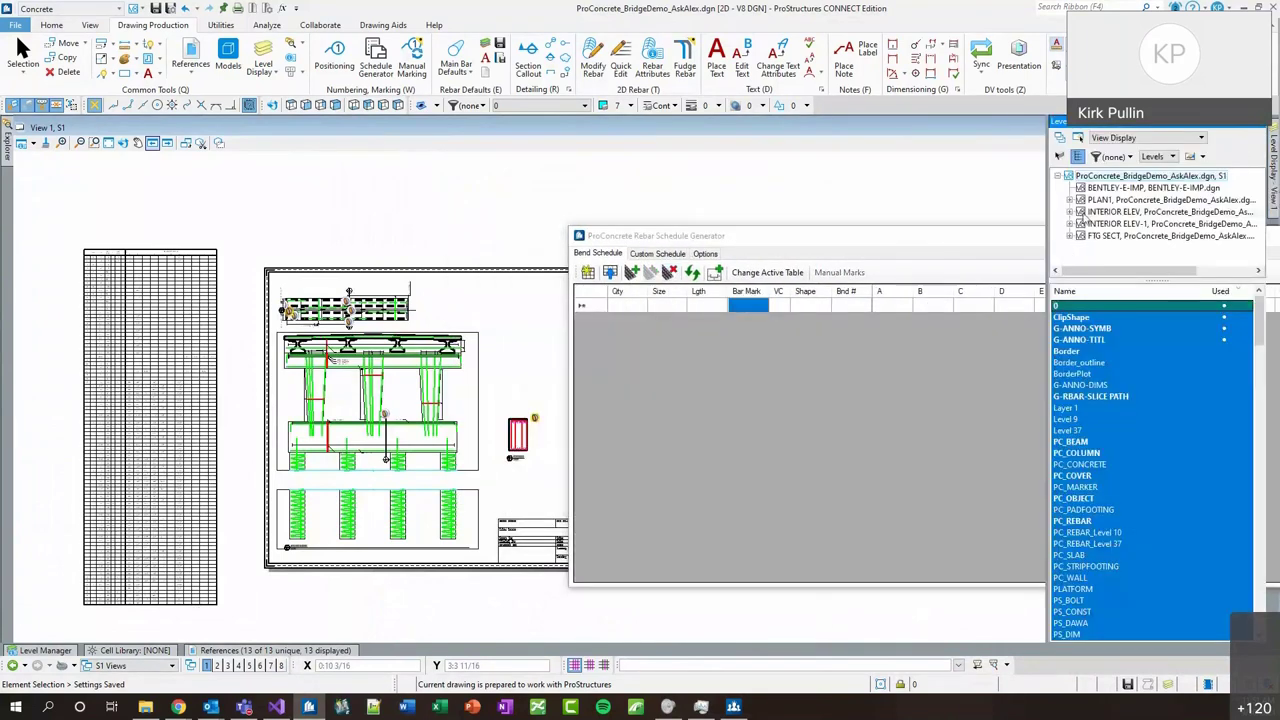
{"action": "double_click", "coordinate": [1080, 212]}
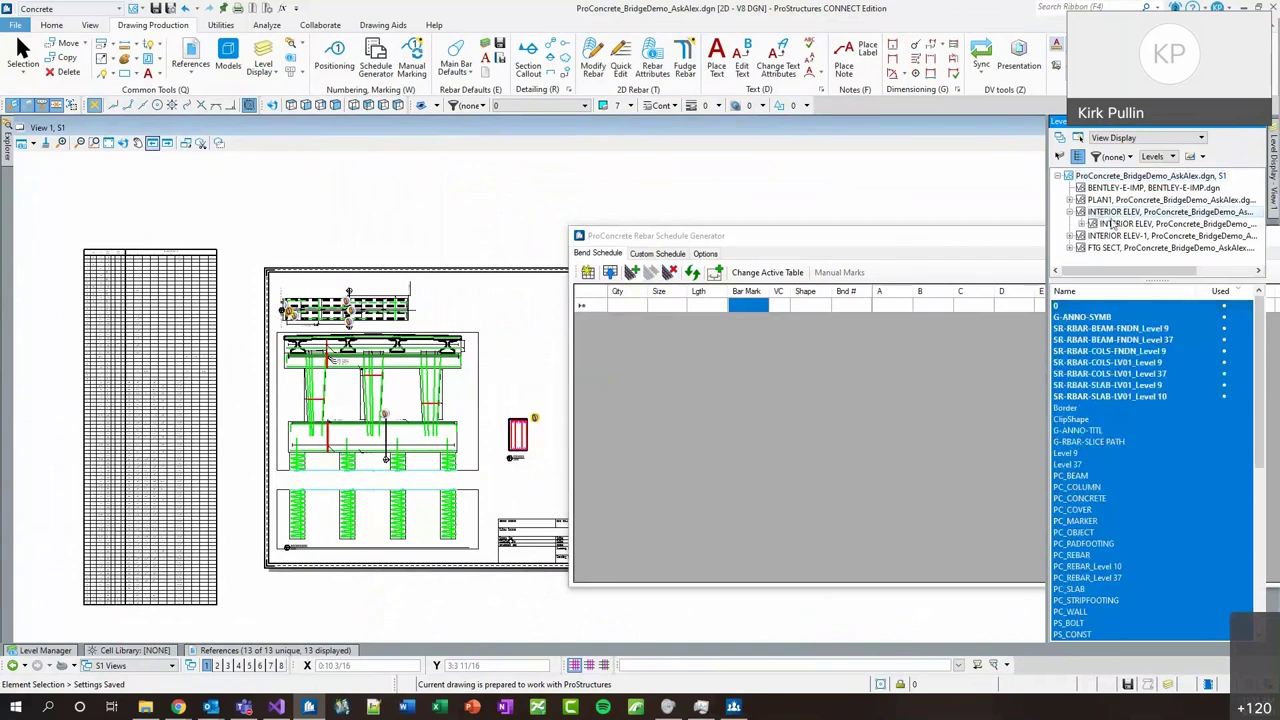
{"action": "key", "text": "Down"}
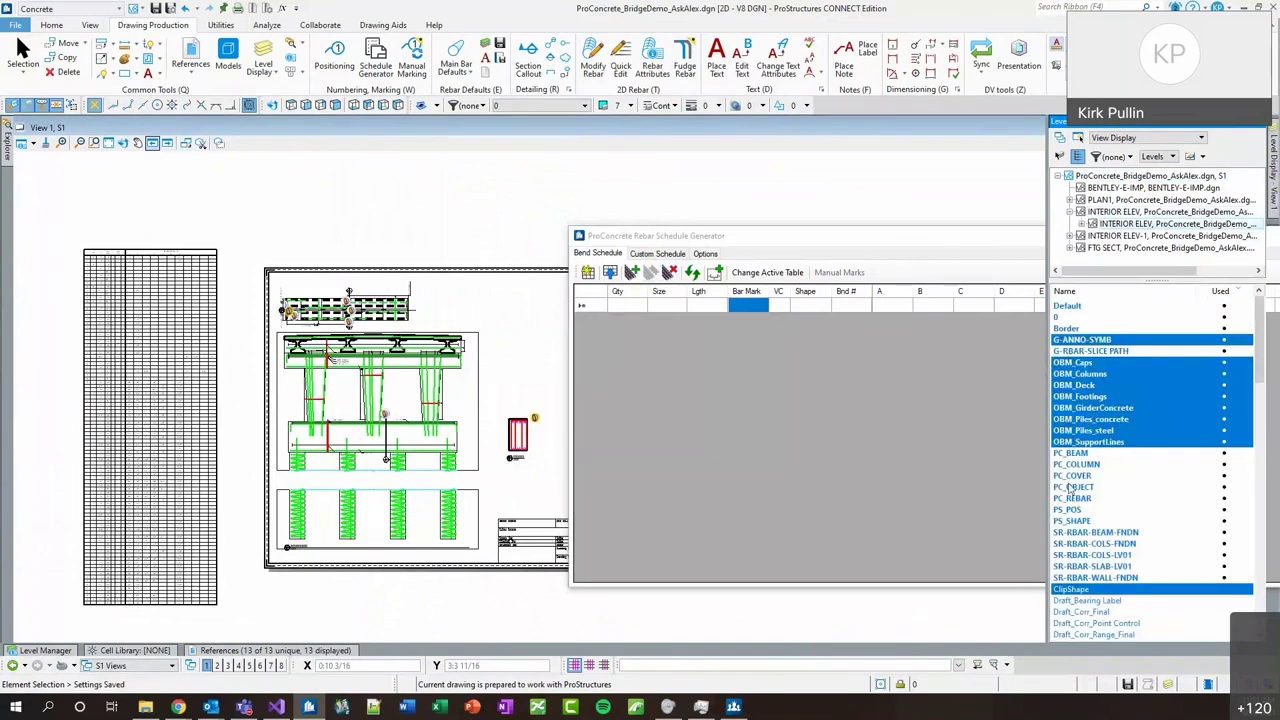
{"action": "left_click", "coordinate": [1115, 546]}
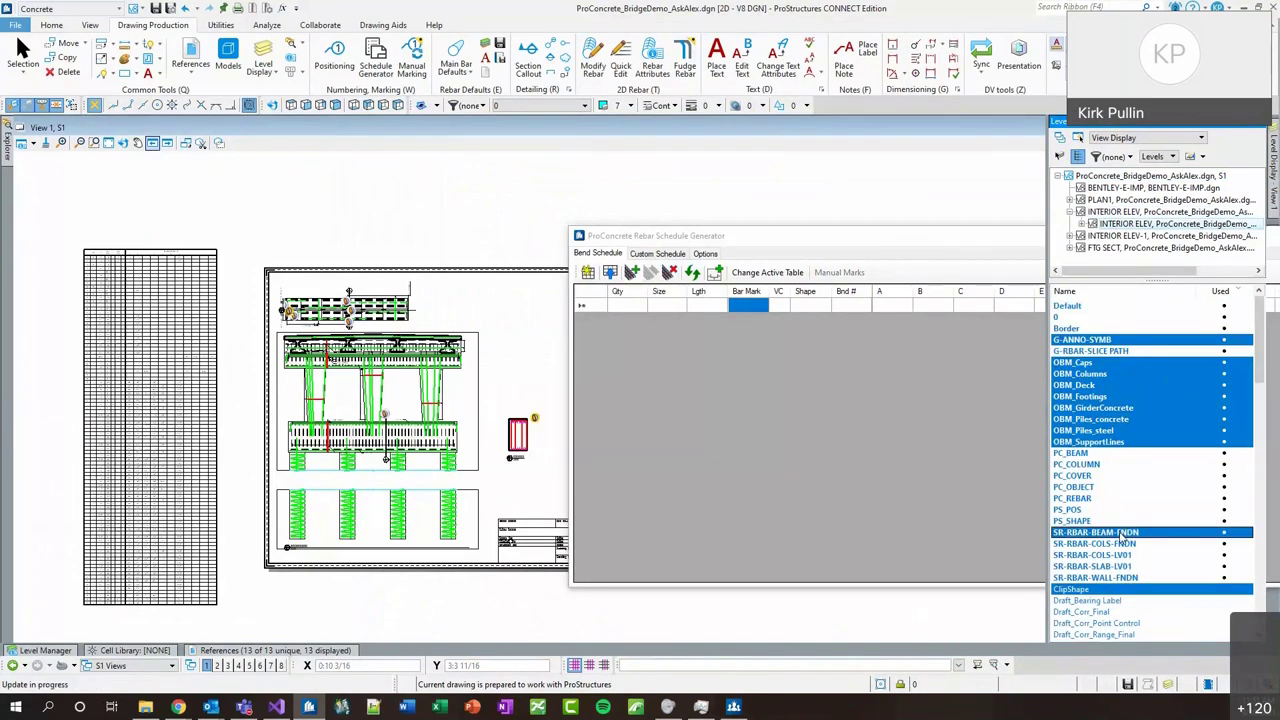
Select the footing rebar in the interior elevation and add it to the bend schedule list.
{"action": "scroll", "coordinate": [384, 413], "scroll_direction": "up", "scroll_amount": 7}
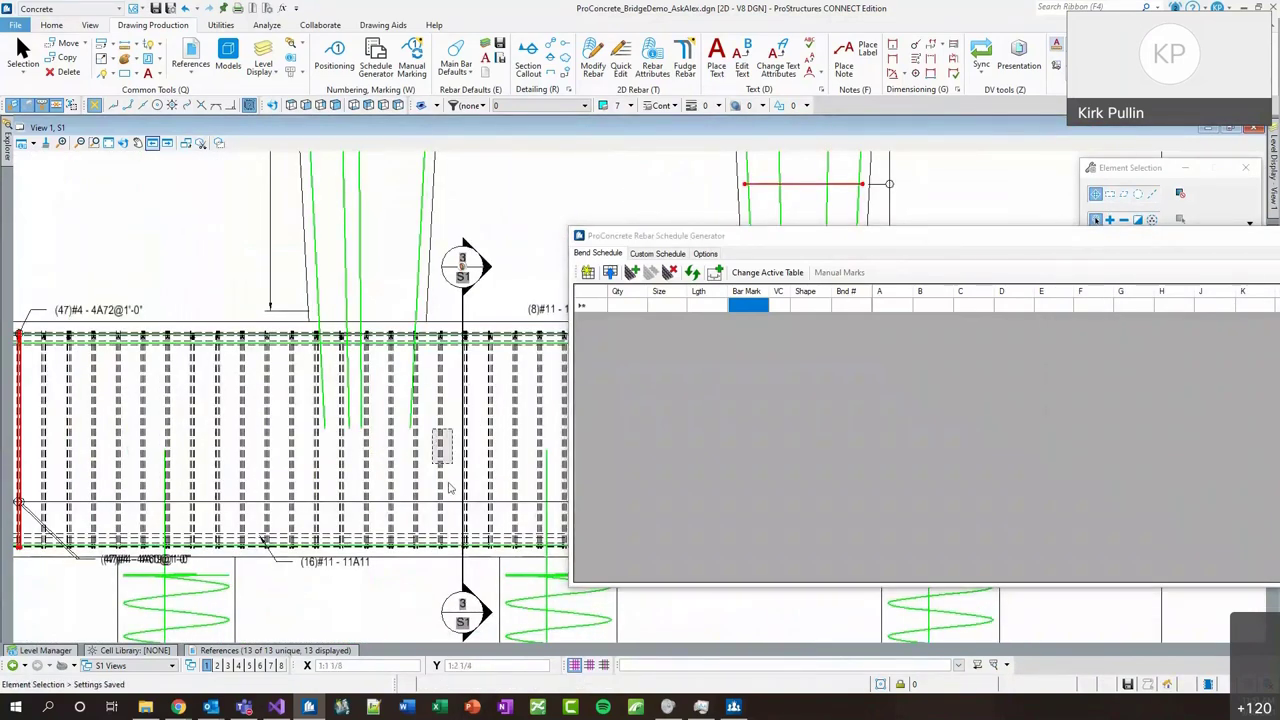
{"action": "left_click", "coordinate": [630, 273]}
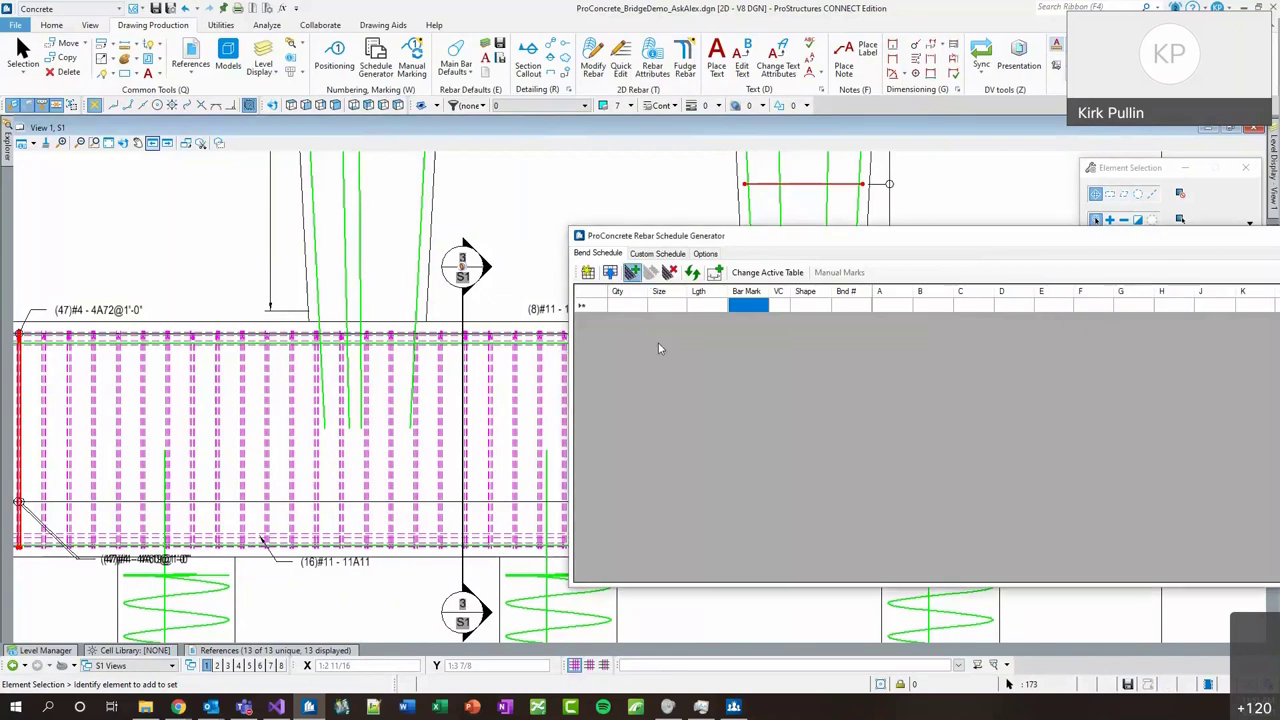
{"action": "scroll", "coordinate": [220, 380], "scroll_direction": "down", "scroll_amount": 1}
{"action": "scroll", "coordinate": [222, 383], "scroll_direction": "down", "scroll_amount": 2}
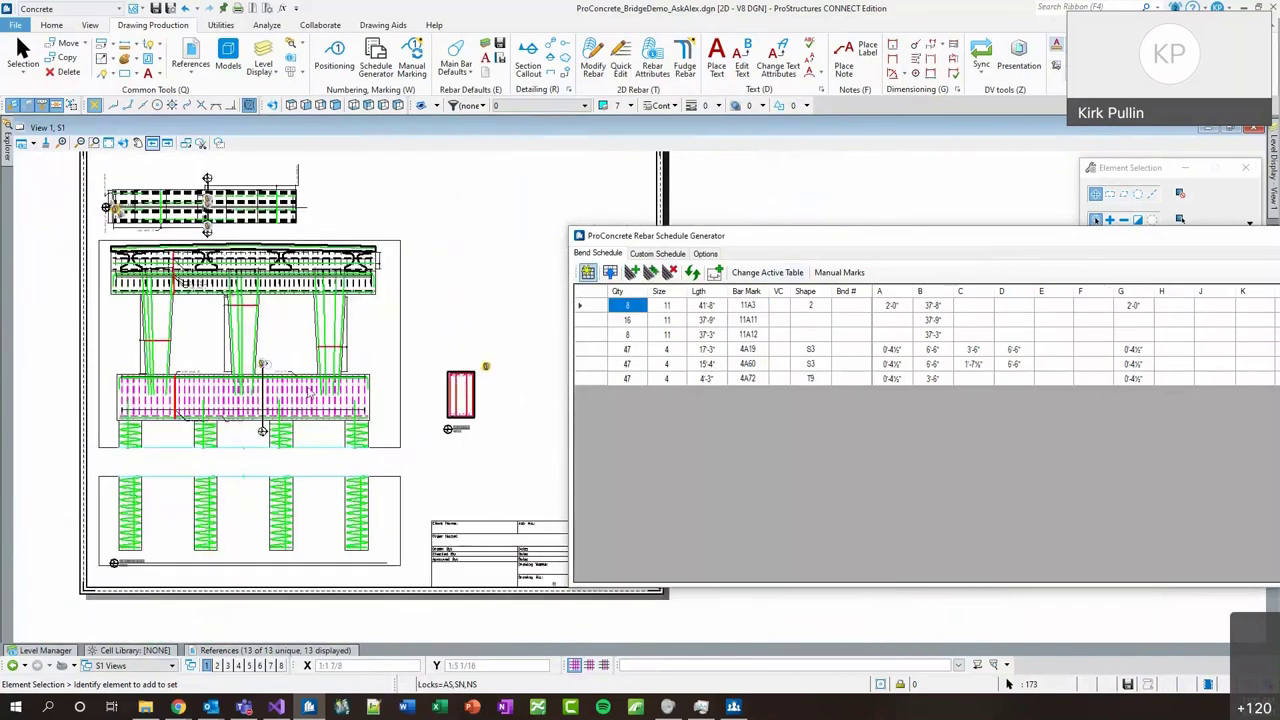
Place the footing's bend schedule table outside the sheet border, level with the upper part of the sheet.
{"action": "middle_click_drag", "start_coordinate": [388, 412], "coordinate": [274, 416]}
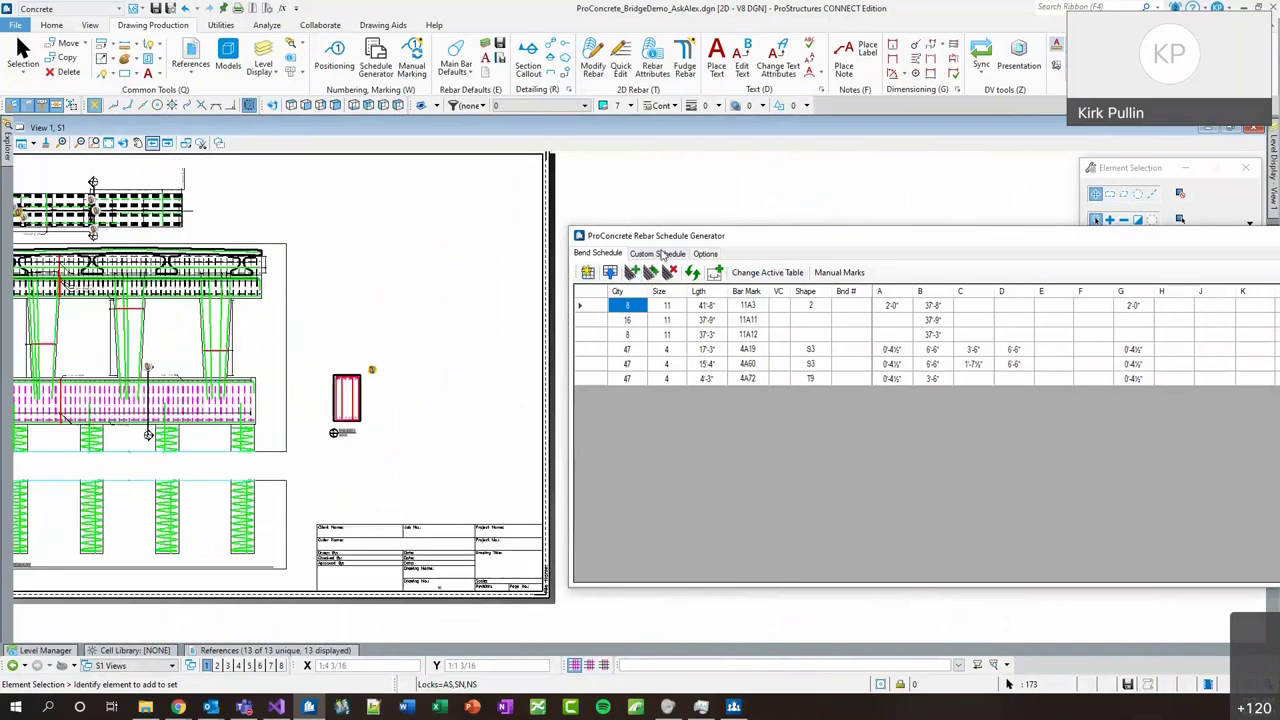
{"action": "left_click_drag", "start_coordinate": [668, 238], "coordinate": [455, 337]}
{"action": "left_click", "coordinate": [421, 372]}
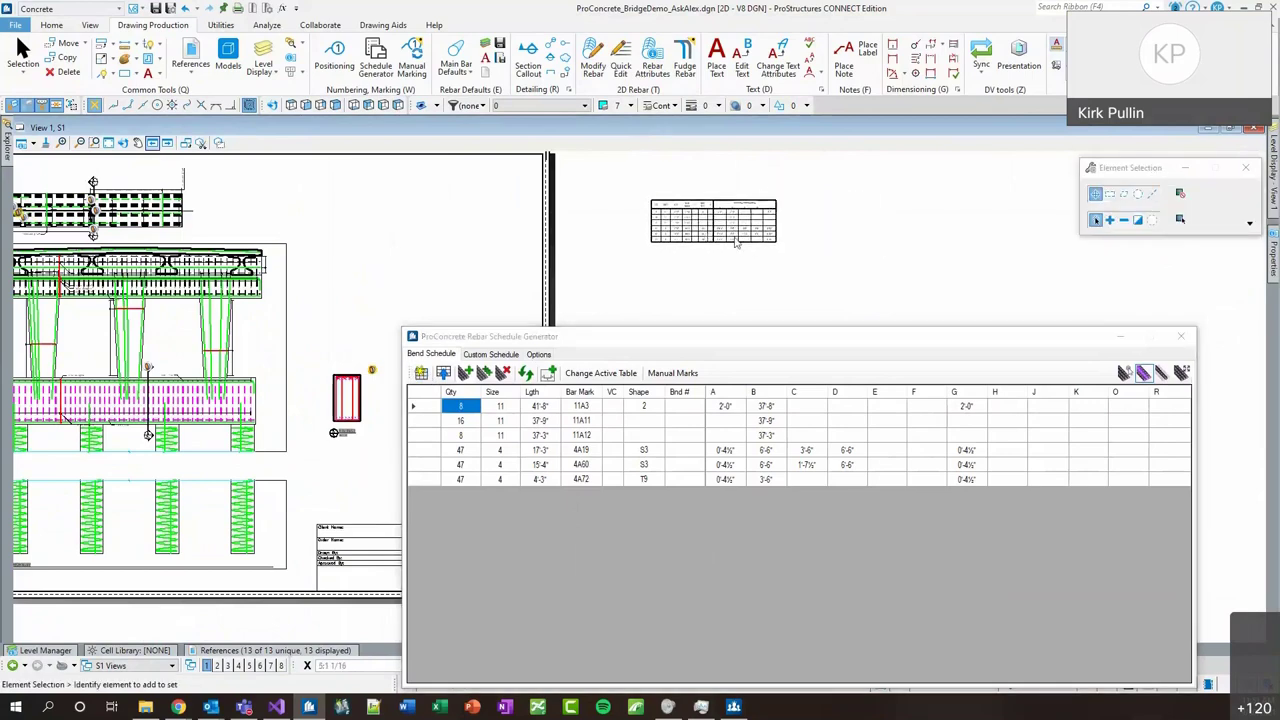
{"action": "left_click", "coordinate": [778, 200]}
{"action": "mouse_move", "coordinate": [714, 337]}
{"action": "left_mouse_down"}
{"action": "mouse_move", "coordinate": [698, 450]}
{"action": "mouse_move", "coordinate": [642, 341]}
{"action": "left_mouse_up"}
{"action": "scroll", "coordinate": [820, 240], "scroll_direction": "down", "scroll_amount": 4}
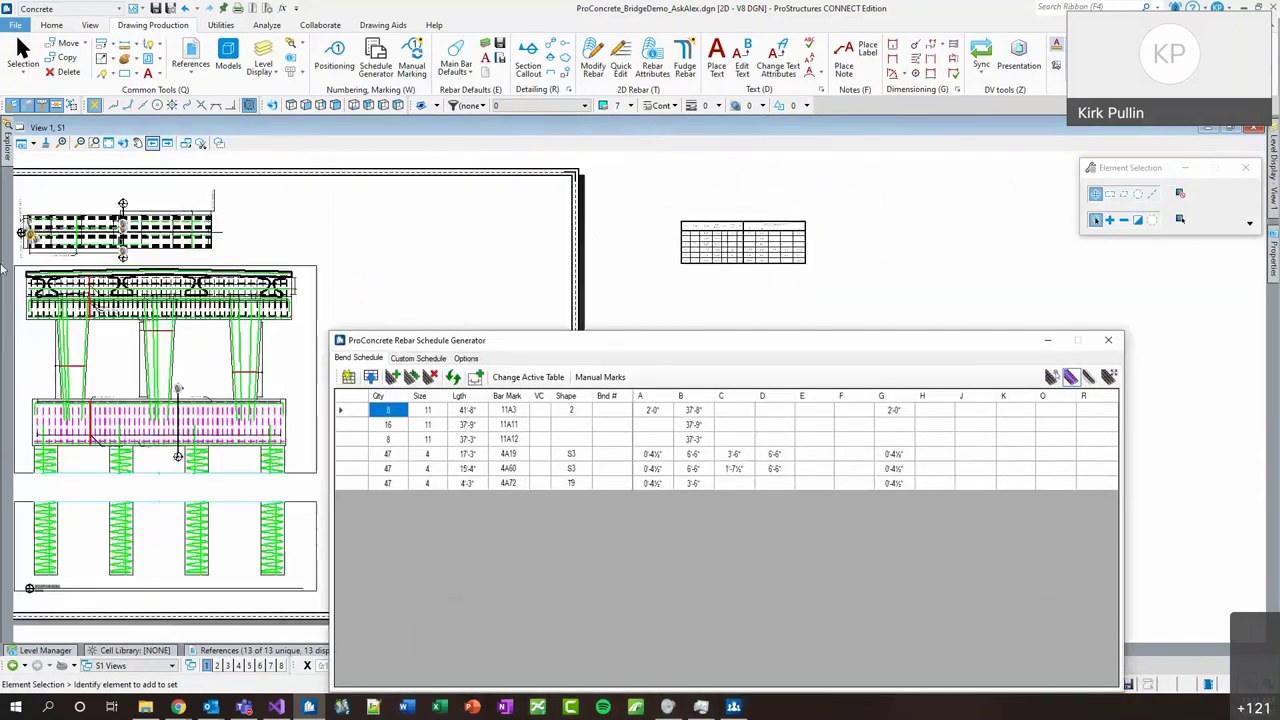
Add a Surface column to the custom schedule.
{"action": "left_click_drag", "start_coordinate": [485, 342], "coordinate": [501, 351]}
{"action": "left_click", "coordinate": [431, 368]}
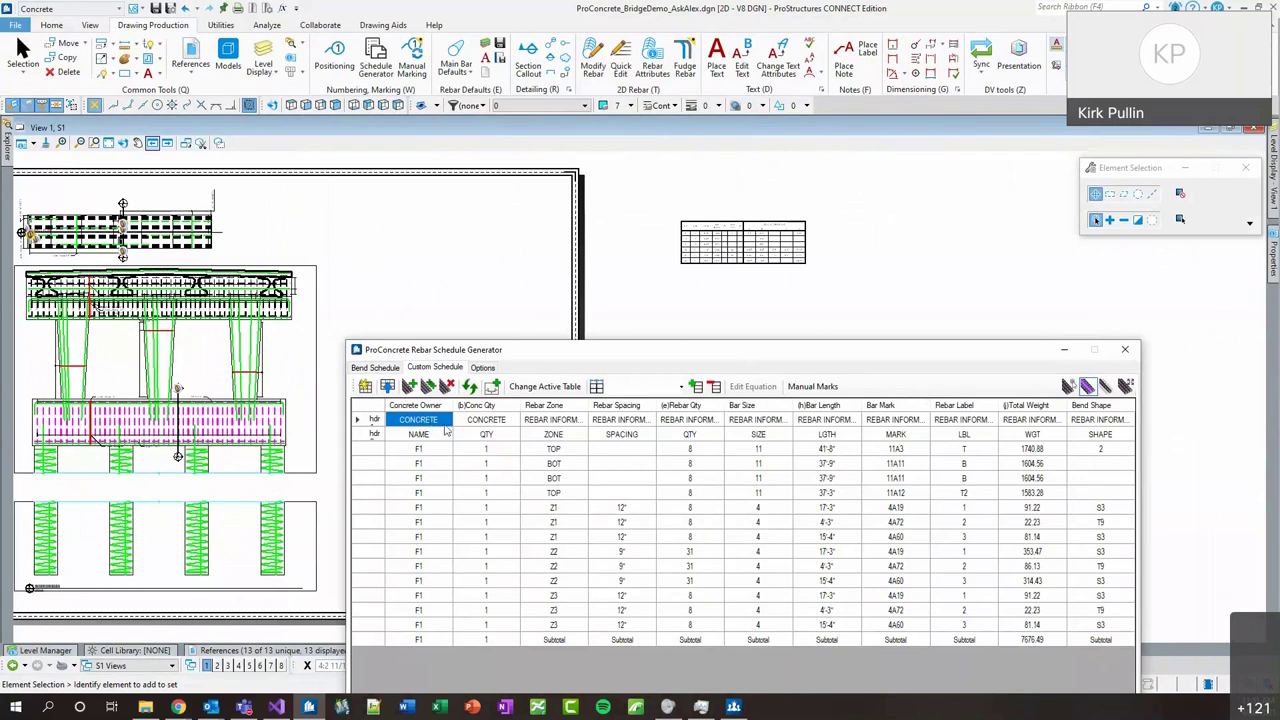
{"action": "left_click_drag", "start_coordinate": [444, 428], "coordinate": [476, 437]}
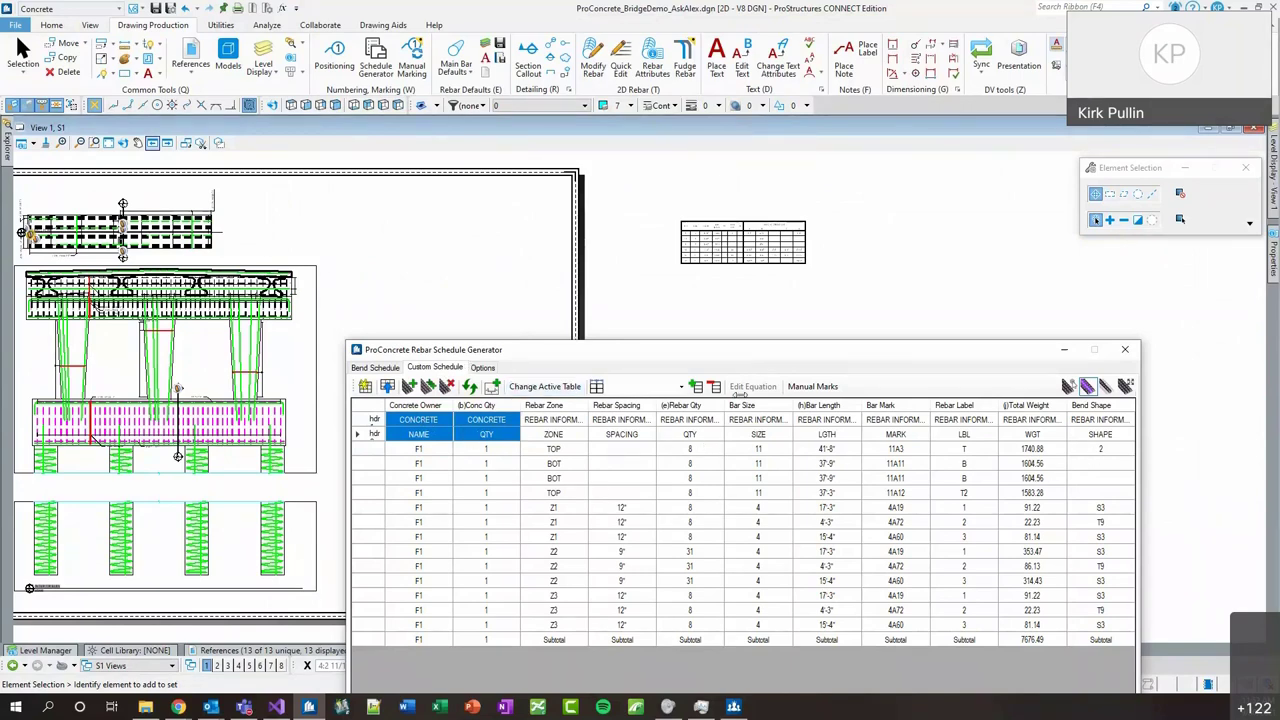
{"action": "left_click", "coordinate": [681, 387]}
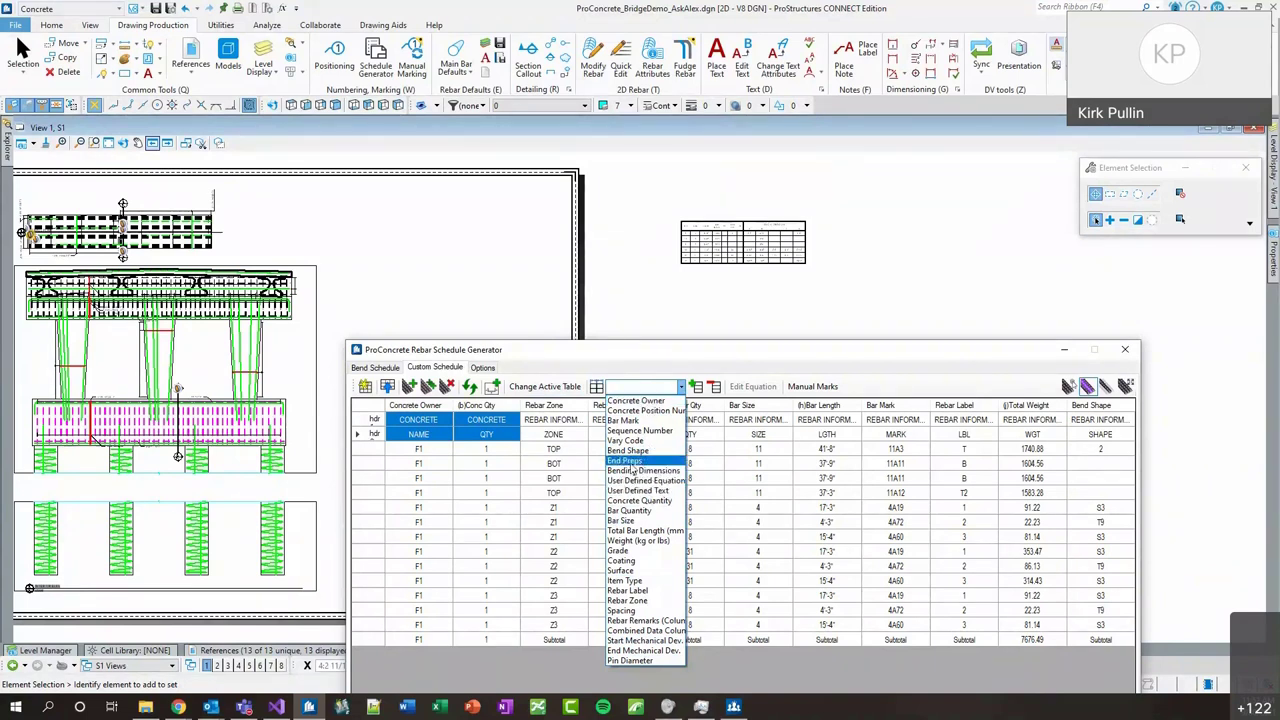
{"action": "left_click", "coordinate": [648, 571]}
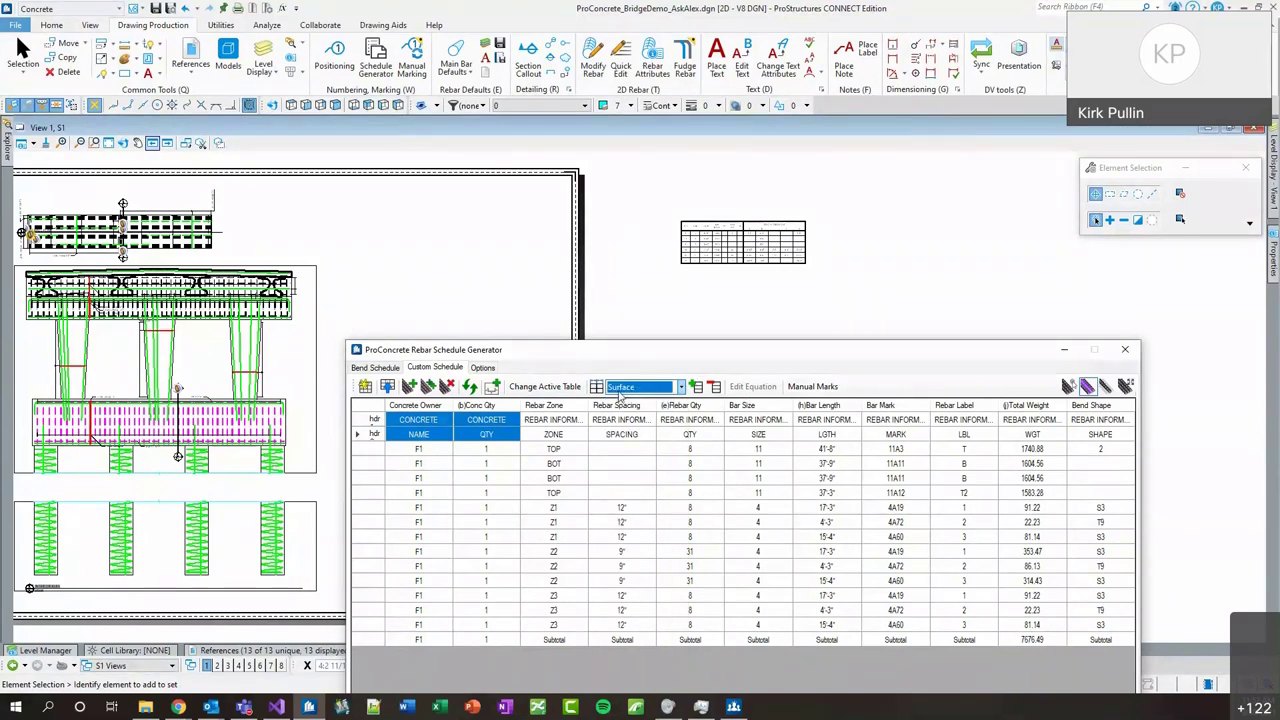
{"action": "left_click", "coordinate": [697, 387]}
{"action": "left_click_drag", "start_coordinate": [712, 352], "coordinate": [702, 319]}
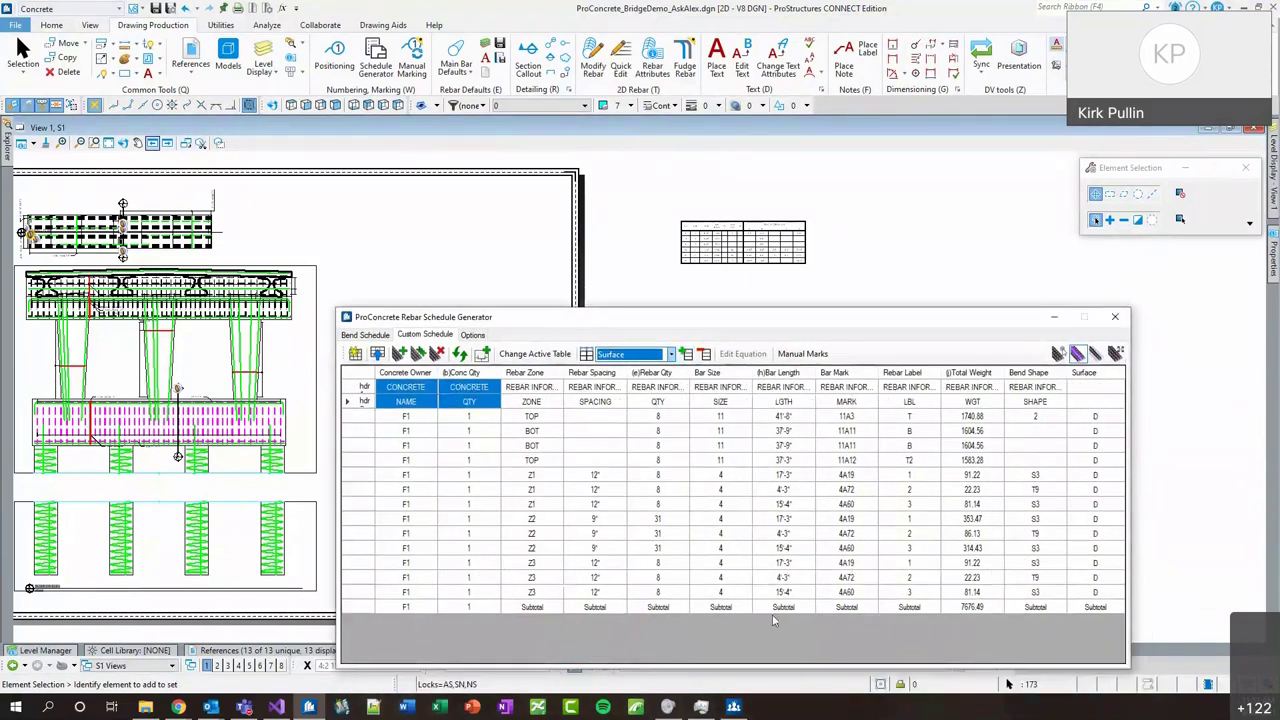
Fill in the Surface column's header rows with REBAR INFORMATION, matching the neighbouring columns, and SURFACE.
{"action": "left_click", "coordinate": [1097, 390]}
{"action": "left_click_drag", "start_coordinate": [1110, 397], "coordinate": [403, 410]}
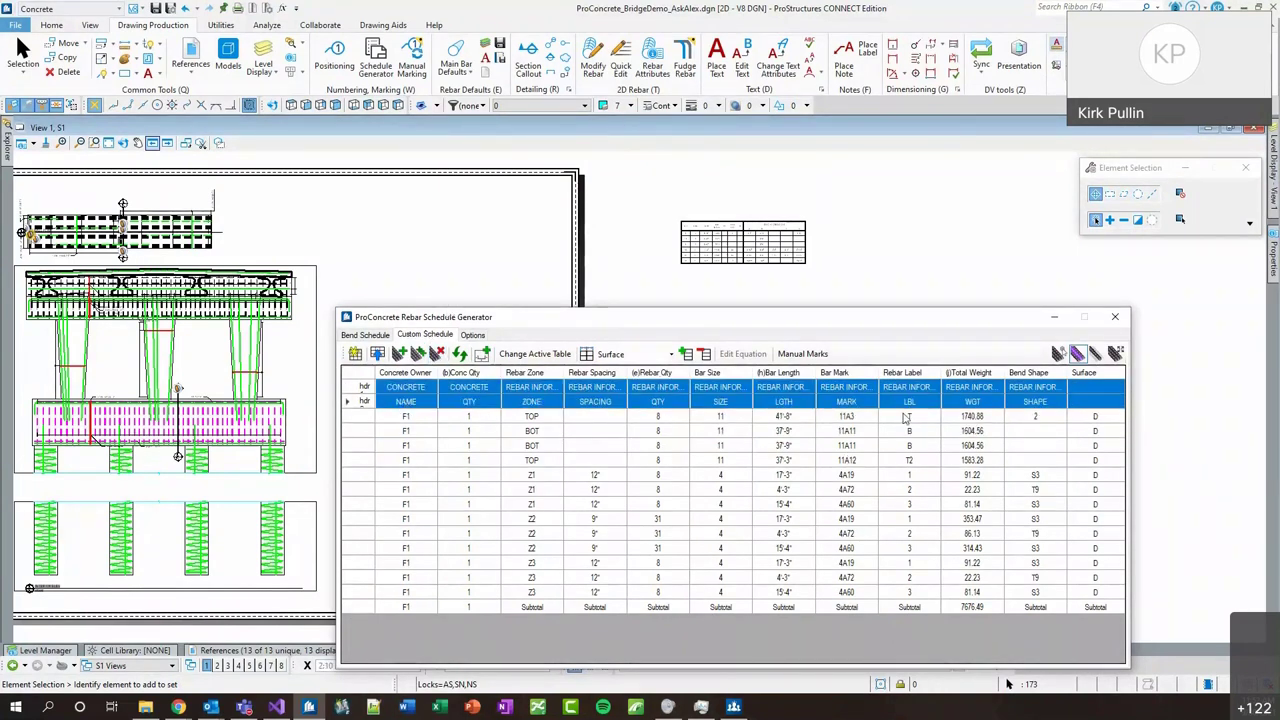
{"action": "left_click", "coordinate": [1092, 388]}
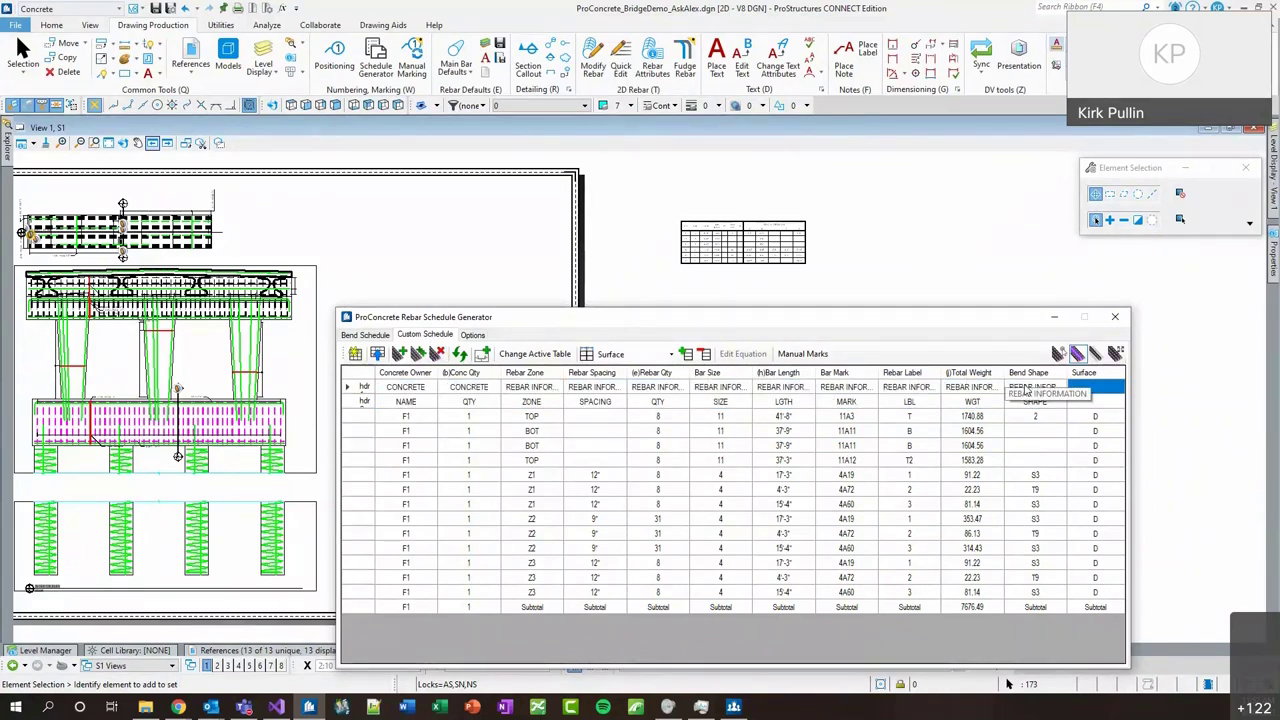
{"action": "scroll", "coordinate": [777, 217], "scroll_direction": "up", "scroll_amount": 5}
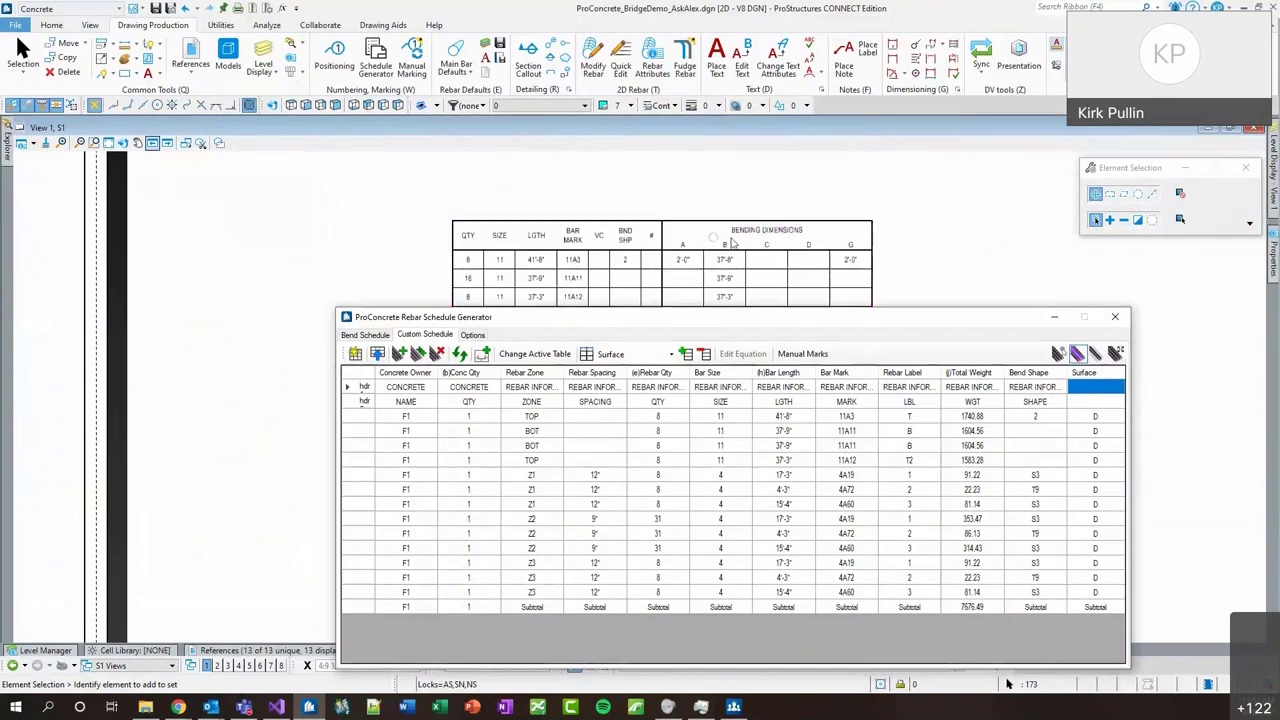
{"action": "left_click", "coordinate": [1105, 388]}
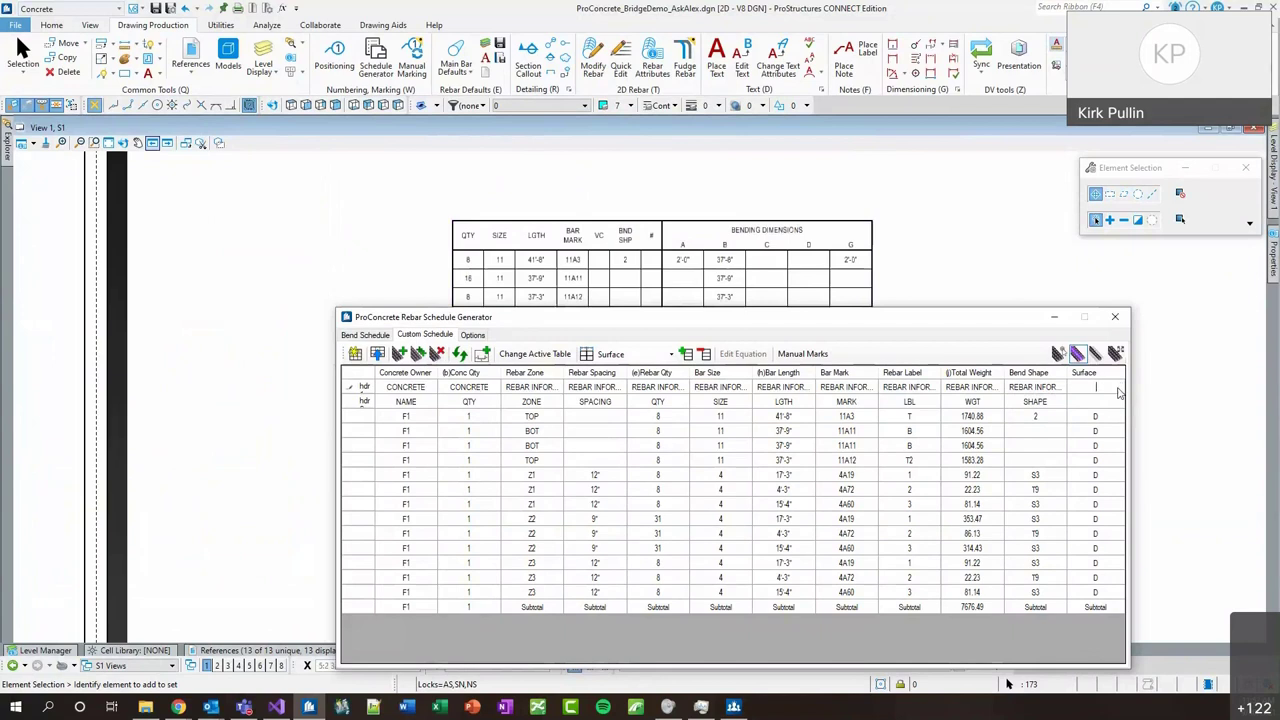
{"action": "key", "text": "End"}
{"action": "key", "text": "Tab"}
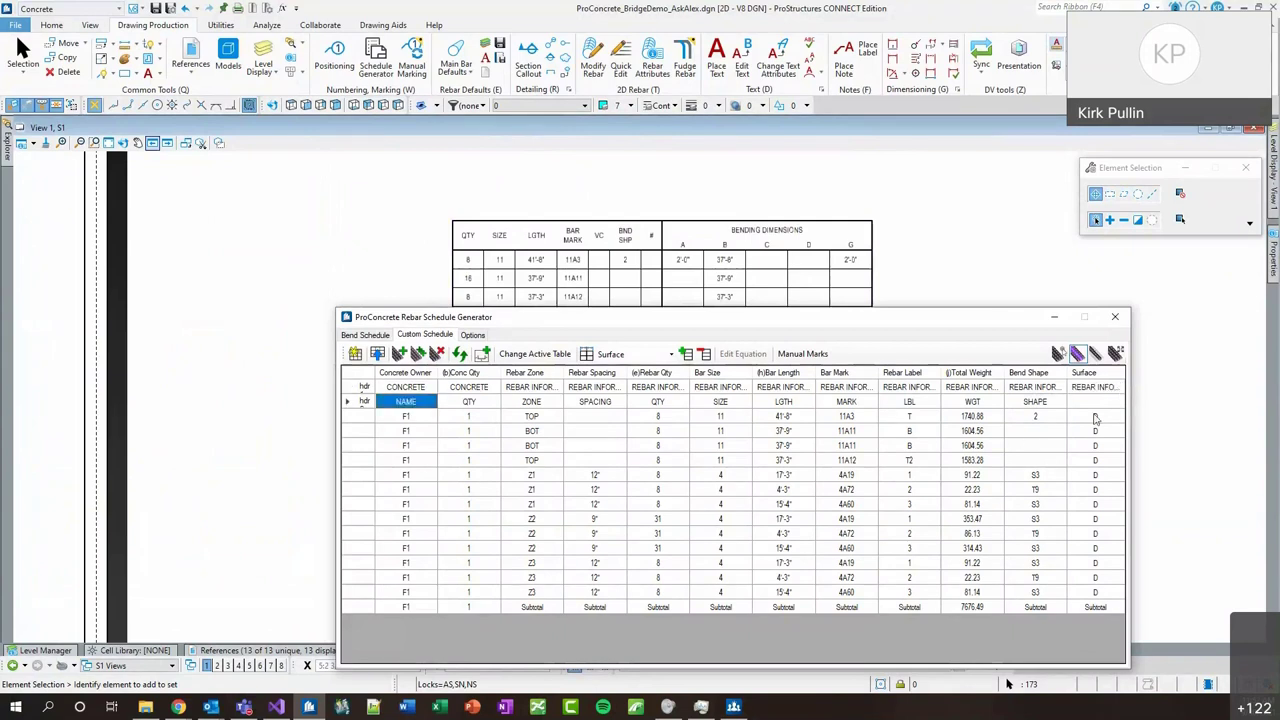
{"action": "left_click", "coordinate": [1096, 403]}
{"action": "type", "text": "SURFACE"}
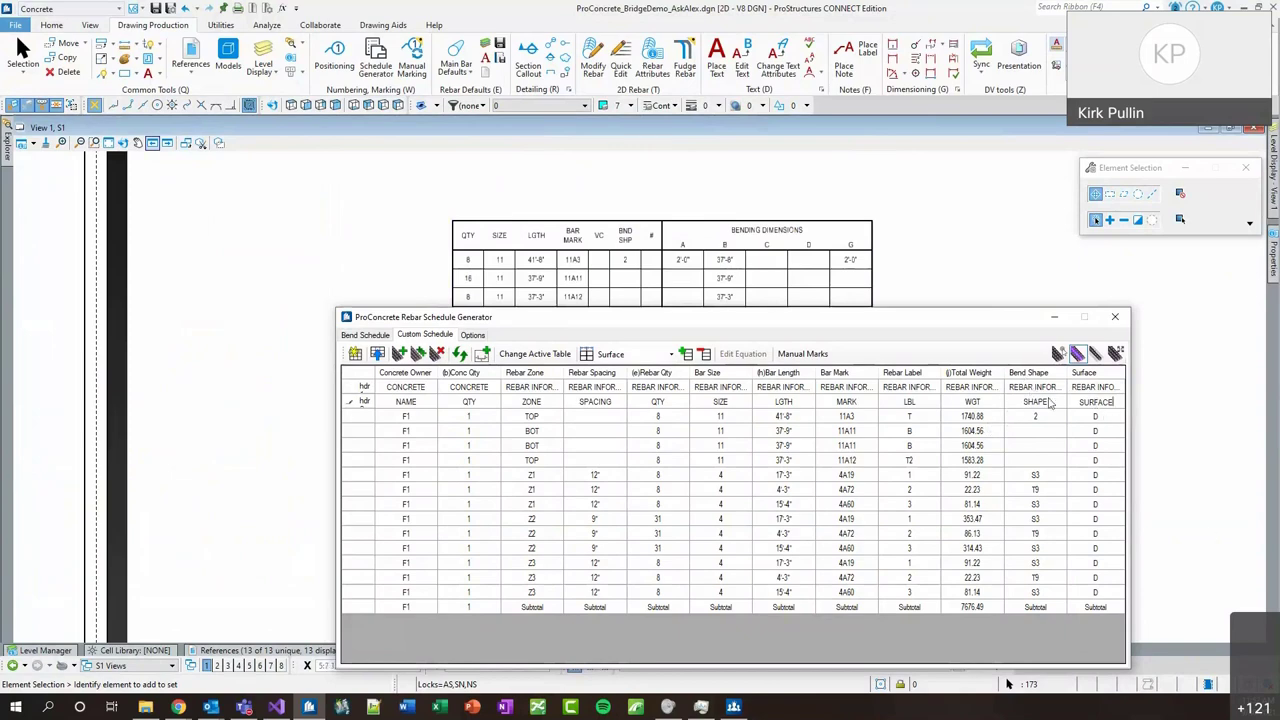
Examine the schedule generator's options for bend schedule columns, table display and templates.
{"action": "left_click_drag", "start_coordinate": [800, 327], "coordinate": [915, 350]}
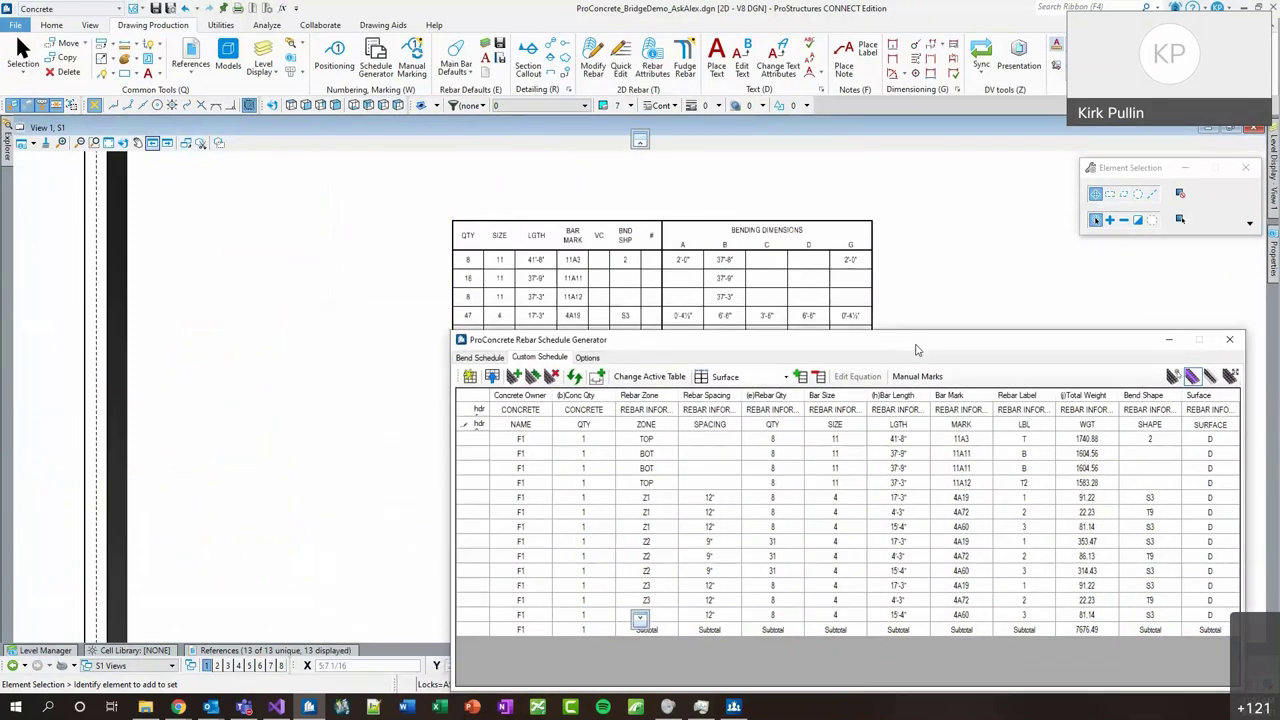
{"action": "scroll", "coordinate": [640, 200], "scroll_direction": "down", "scroll_amount": 2}
{"action": "scroll", "coordinate": [863, 190], "scroll_direction": "down", "scroll_amount": 2}
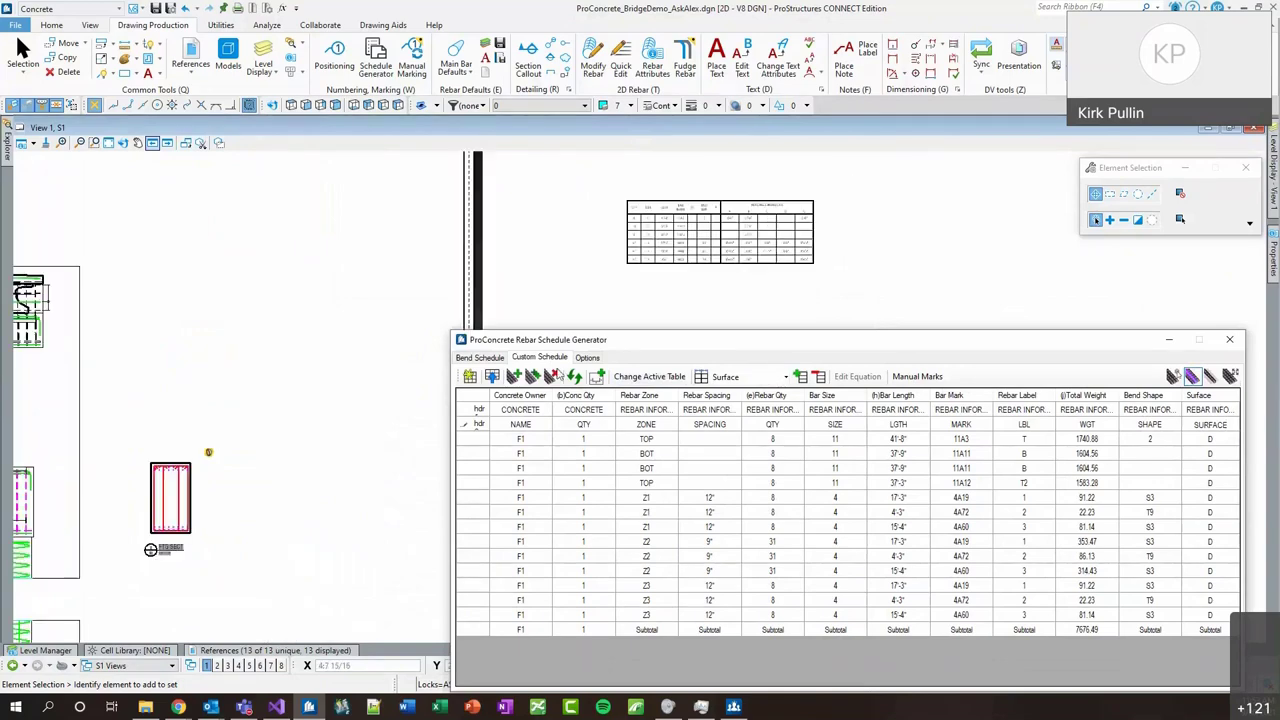
{"action": "left_click", "coordinate": [586, 360]}
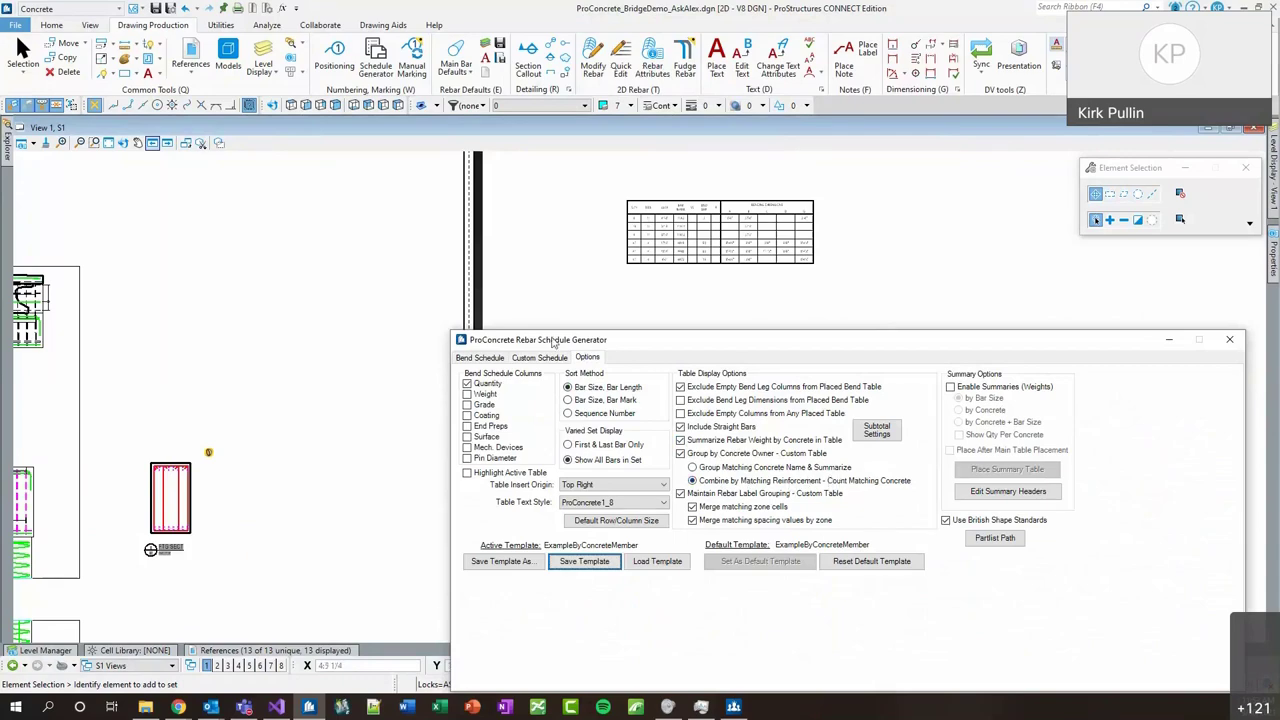
{"action": "left_click_drag", "start_coordinate": [821, 345], "coordinate": [911, 319]}
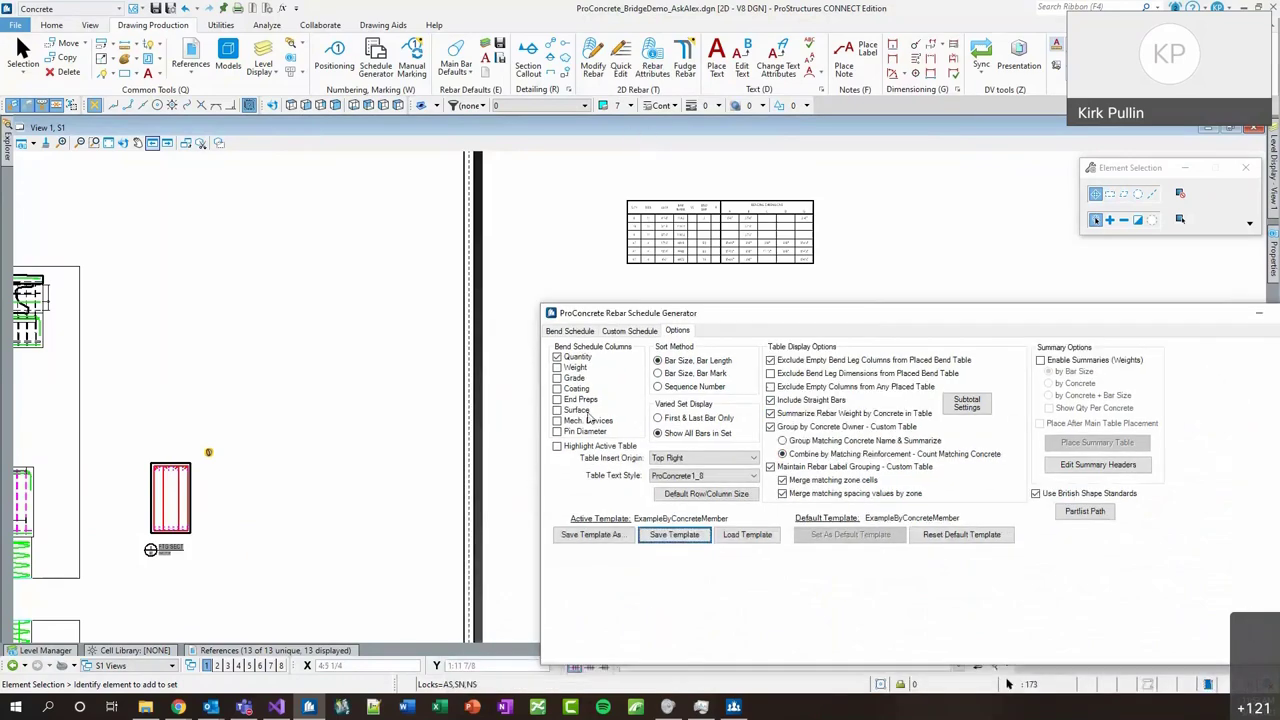
{"action": "scroll", "coordinate": [287, 457], "scroll_direction": "up", "scroll_amount": 1}
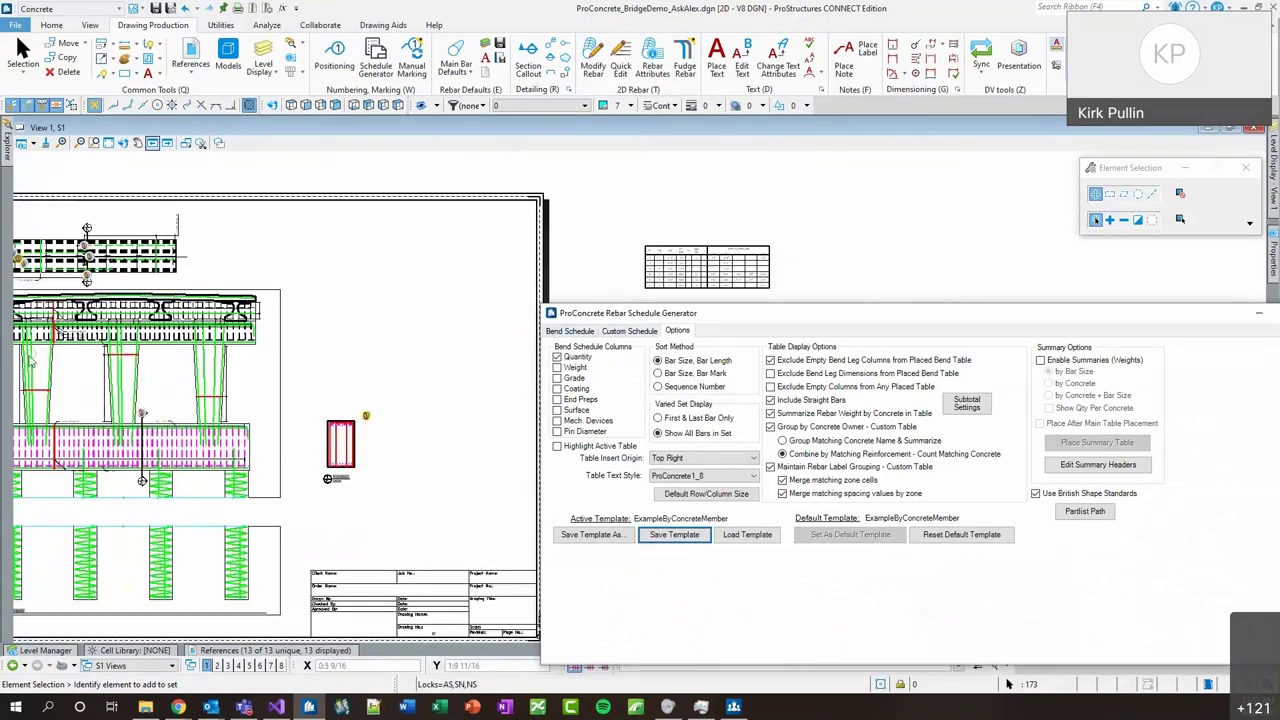
Review the custom schedule's rows by concrete owner against the footing rebar on the sheet.
{"action": "left_click", "coordinate": [650, 331]}
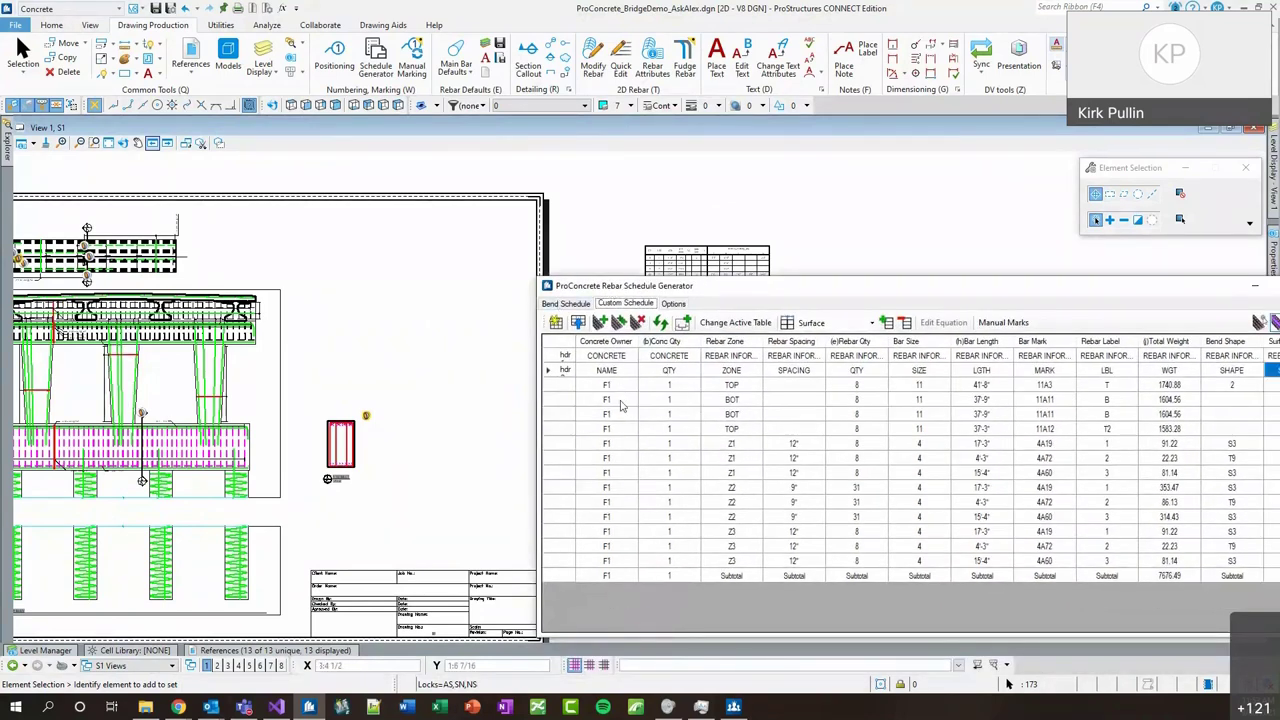
{"action": "scroll", "coordinate": [441, 400], "scroll_direction": "down", "scroll_amount": 2}
{"action": "scroll", "coordinate": [441, 400], "scroll_direction": "up", "scroll_amount": 2}
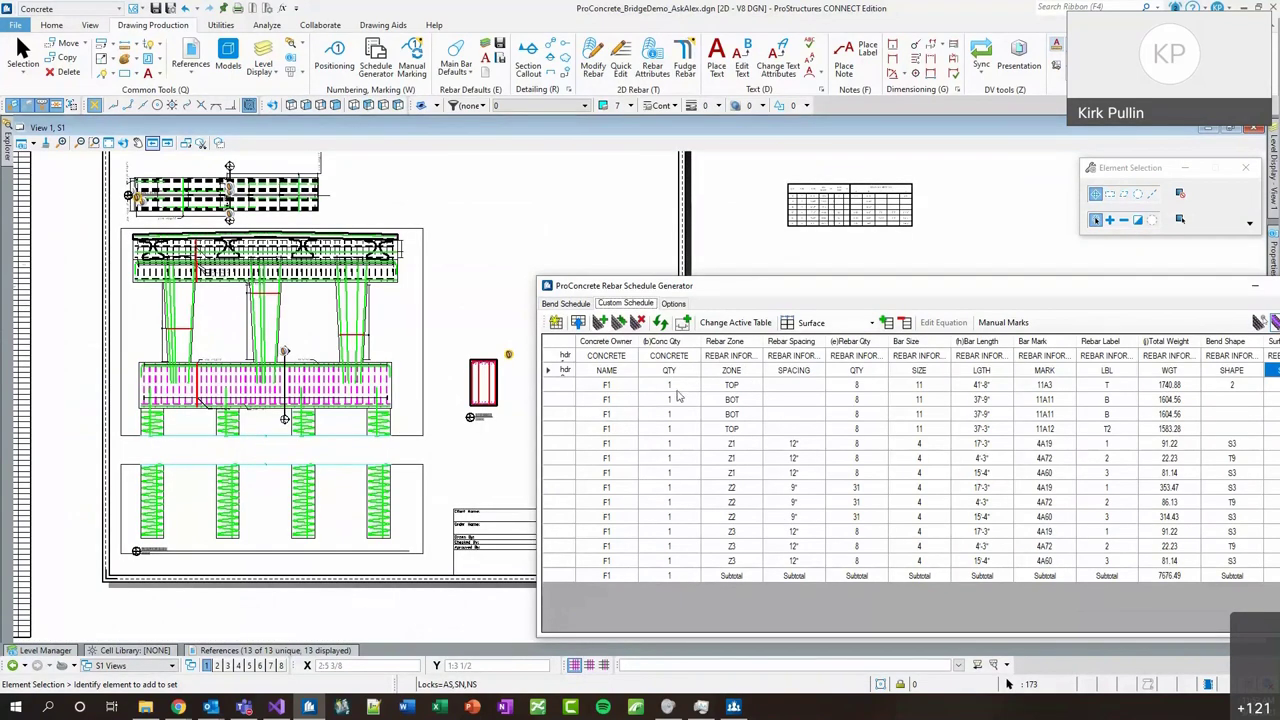
{"action": "mouse_move", "coordinate": [529, 194]}
{"action": "middle_mouse_down"}
{"action": "mouse_move", "coordinate": [501, 200]}
{"action": "mouse_move", "coordinate": [501, 299]}
{"action": "middle_mouse_up"}
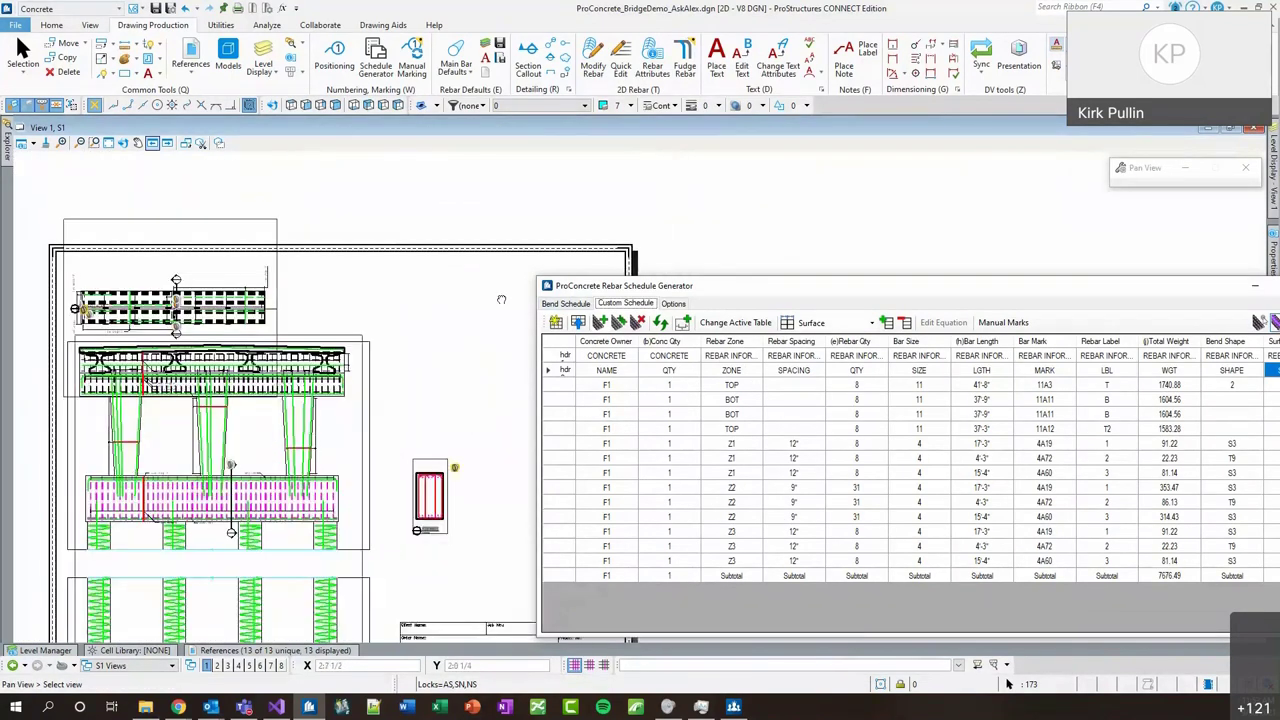
{"action": "left_click_drag", "start_coordinate": [656, 287], "coordinate": [521, 188]}
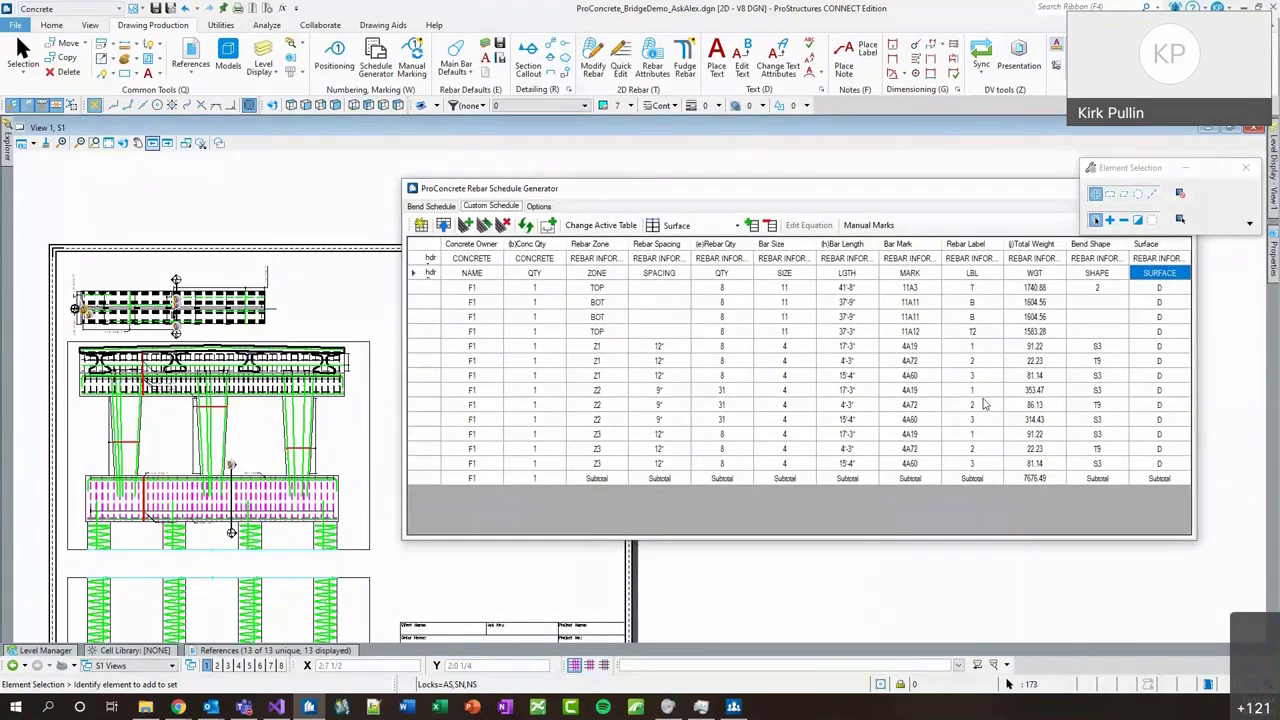
{"action": "left_click_drag", "start_coordinate": [468, 288], "coordinate": [475, 463]}
{"action": "left_click_drag", "start_coordinate": [485, 195], "coordinate": [665, 274]}
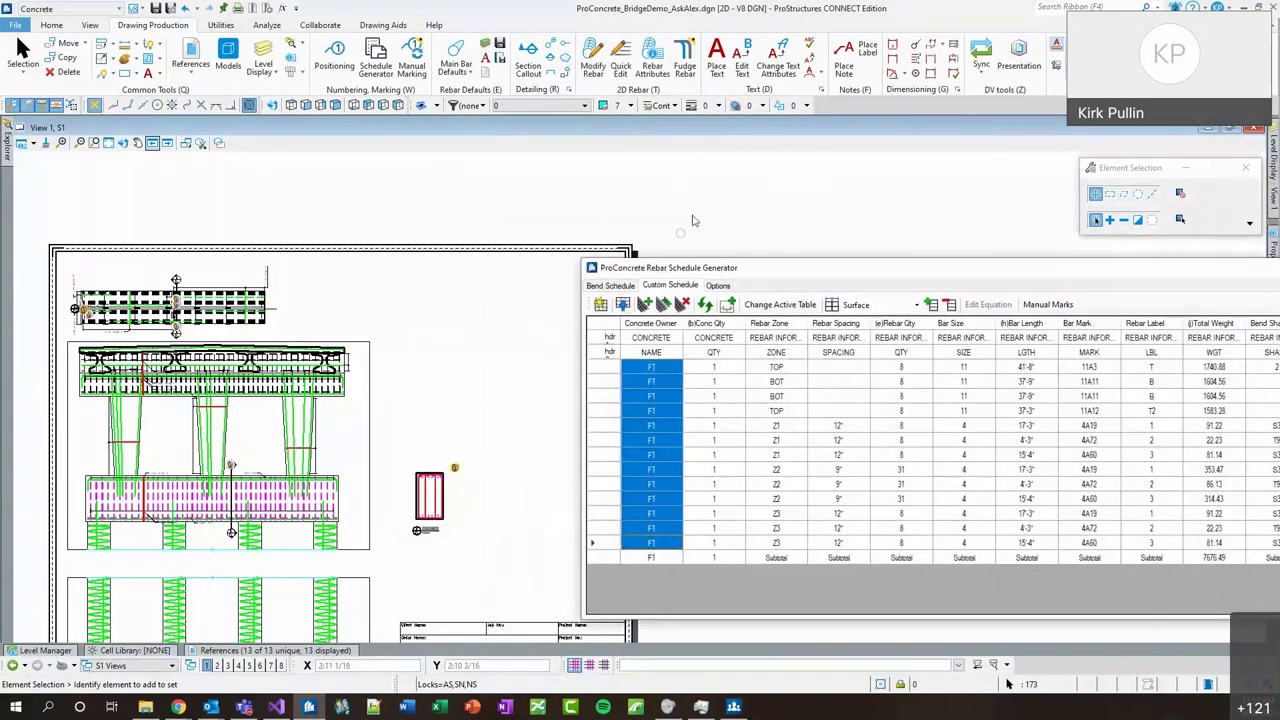
Place the custom rebar schedule on the sheet beside the footing section and select its merged REBAR INFORMATION header cell.
{"action": "left_click", "coordinate": [600, 304]}
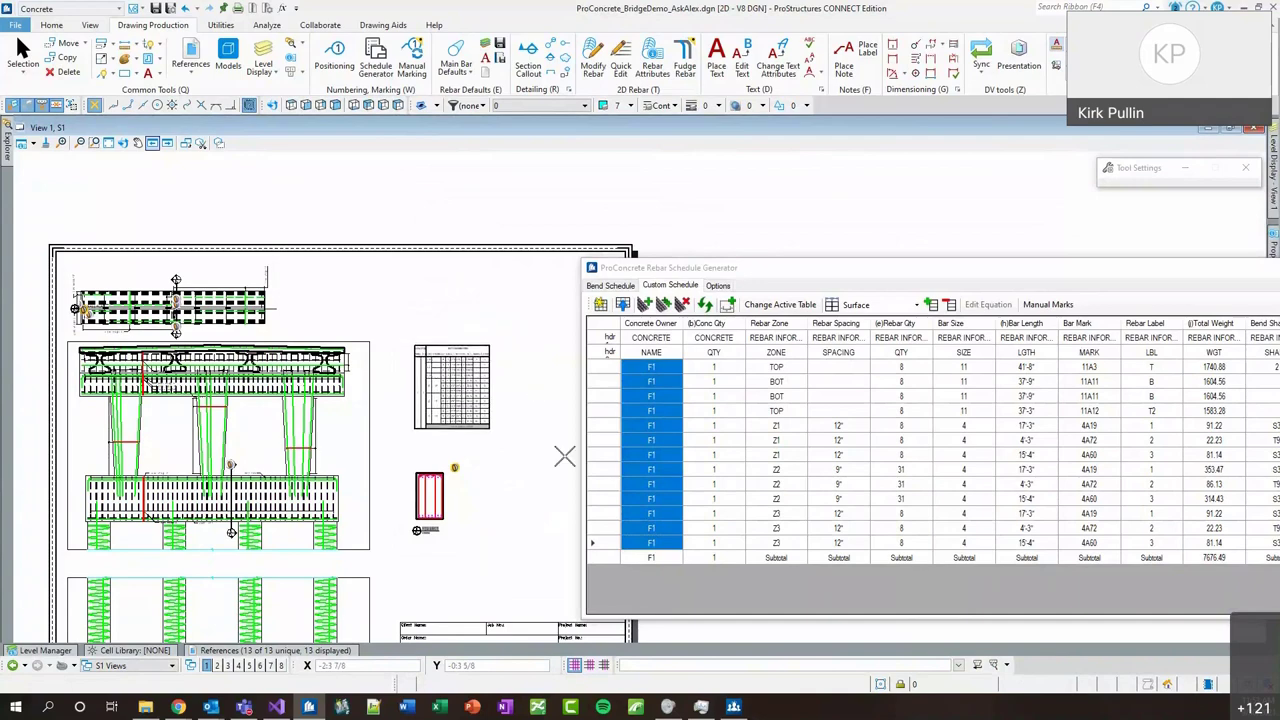
{"action": "left_click", "coordinate": [533, 510]}
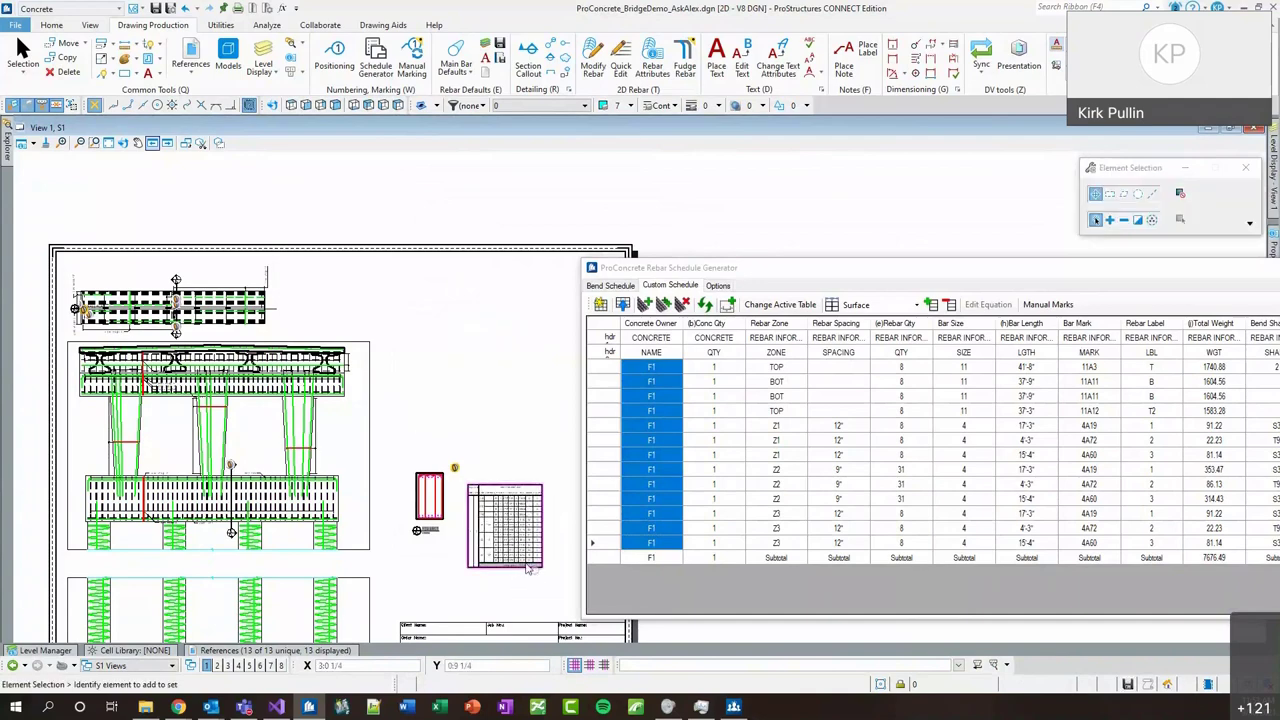
{"action": "scroll", "coordinate": [533, 510], "scroll_direction": "up", "scroll_amount": 3}
{"action": "scroll", "coordinate": [425, 320], "scroll_direction": "up", "scroll_amount": 3}
{"action": "left_click_drag", "start_coordinate": [778, 337], "coordinate": [968, 343]}
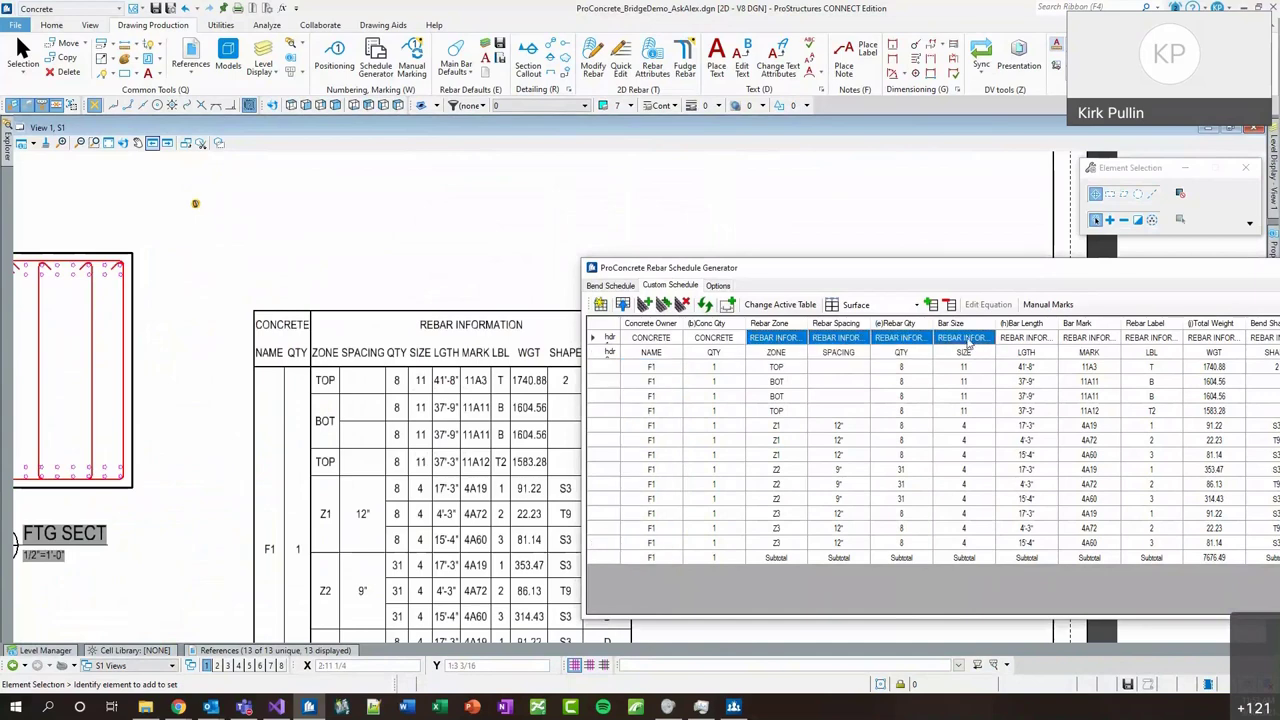
{"action": "double_click", "coordinate": [515, 328]}
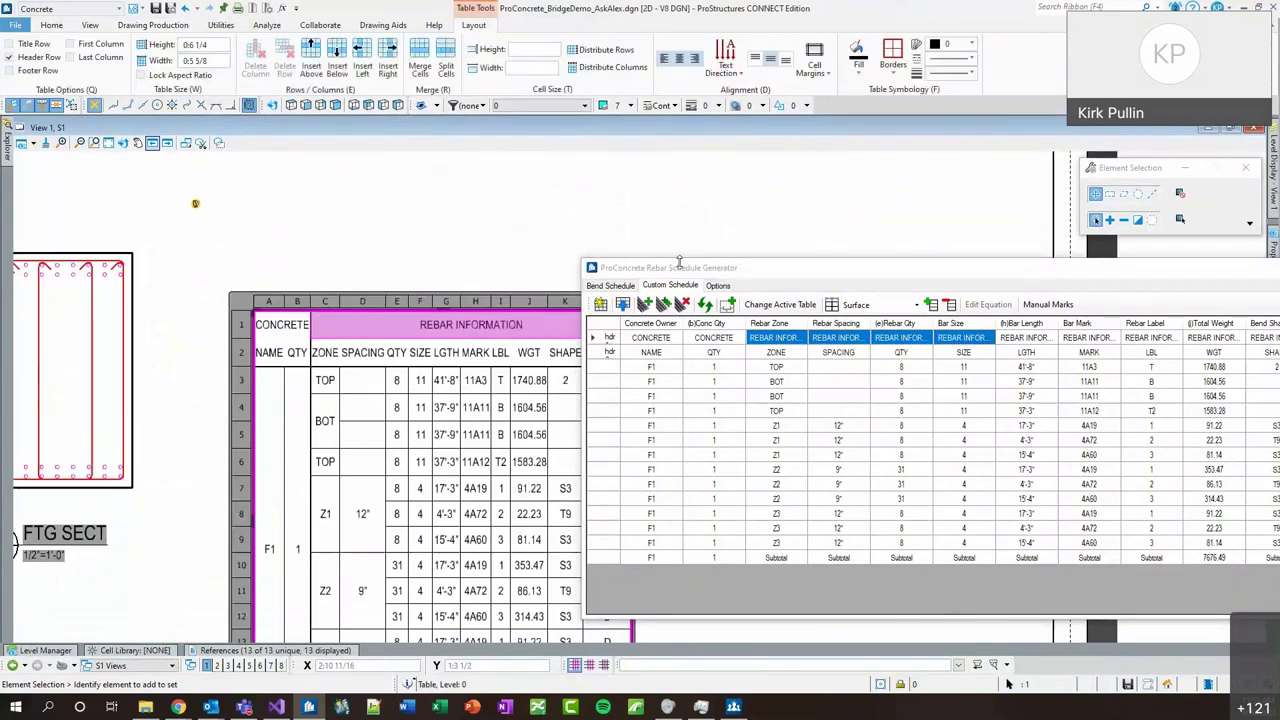
Set the schedule's default column width to 0:0 3/4 and define the default sizes as minimums.
{"action": "left_click", "coordinate": [718, 285]}
{"action": "left_click", "coordinate": [747, 448]}
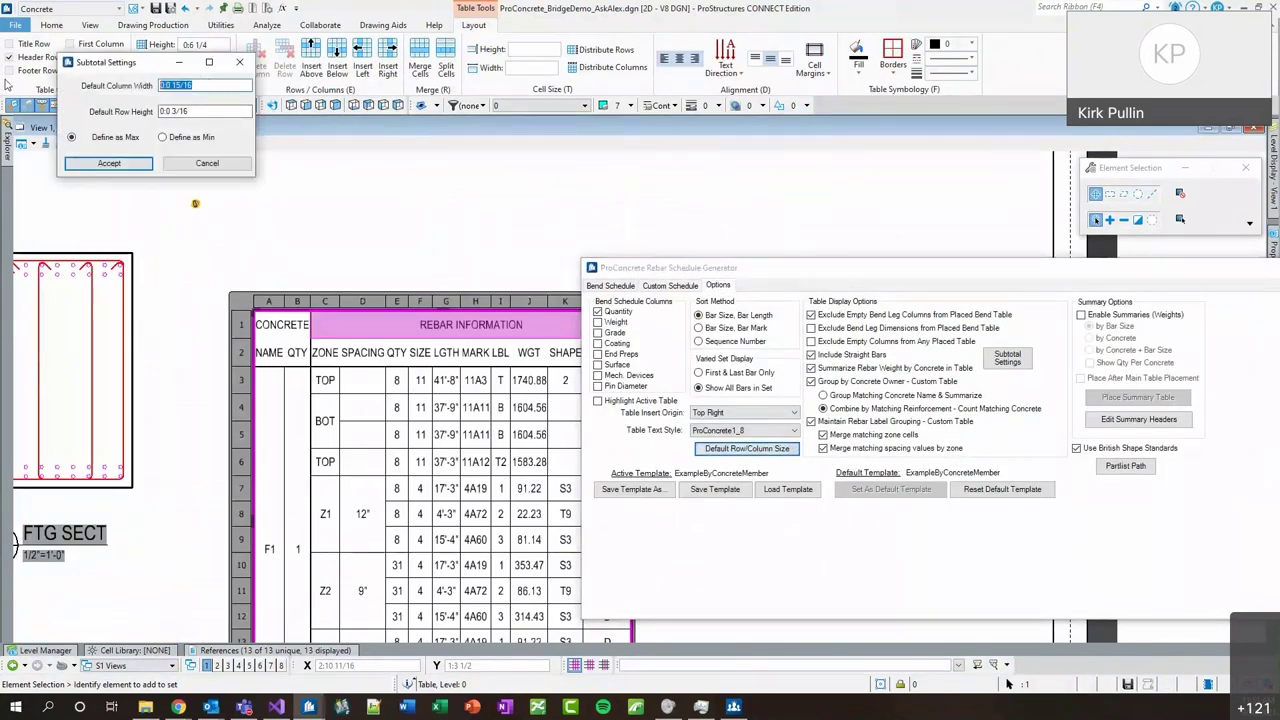
{"action": "key", "text": "shift+Tab"}
{"action": "type", "text": "0:0 3/4"}
{"action": "key", "text": "Tab"}
{"action": "left_click", "coordinate": [181, 140]}
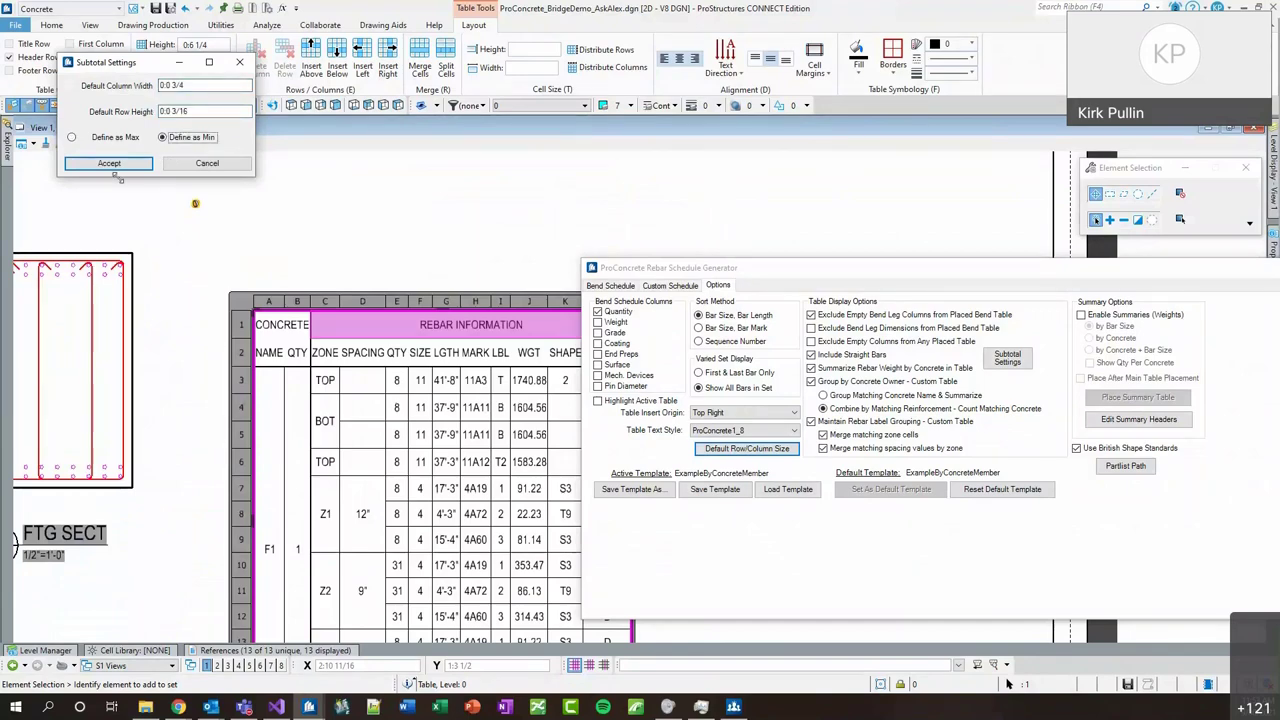
{"action": "left_click", "coordinate": [109, 163]}
Place the custom schedule again with the new column sizing and move it clear of the footing section.
{"action": "left_click", "coordinate": [670, 285]}
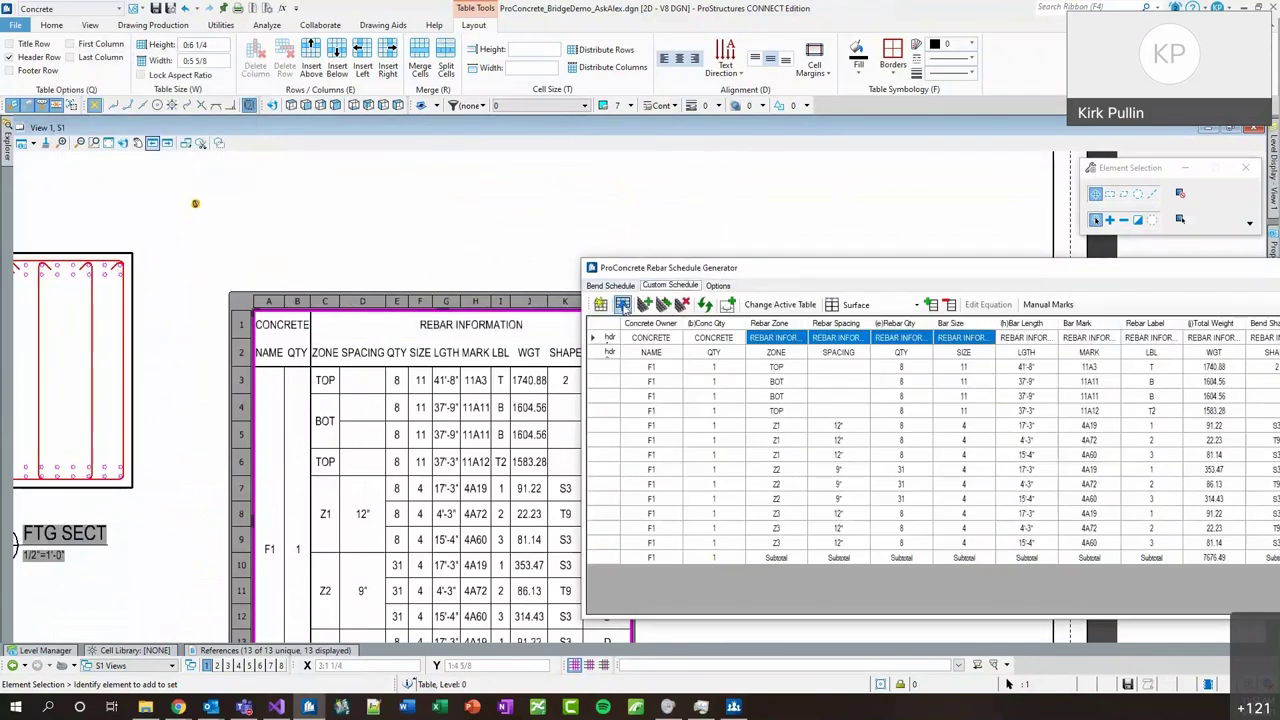
{"action": "scroll", "coordinate": [337, 287], "scroll_direction": "down", "scroll_amount": 3}
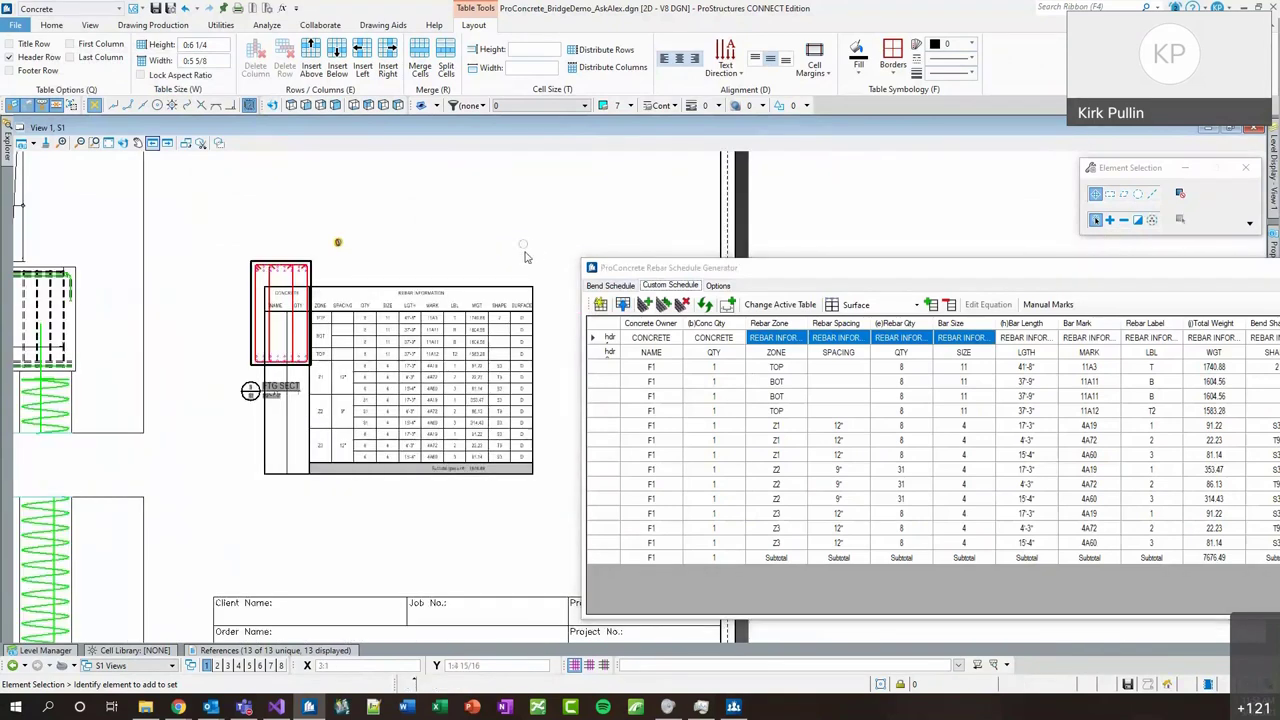
{"action": "left_click_drag", "start_coordinate": [420, 292], "coordinate": [550, 182]}
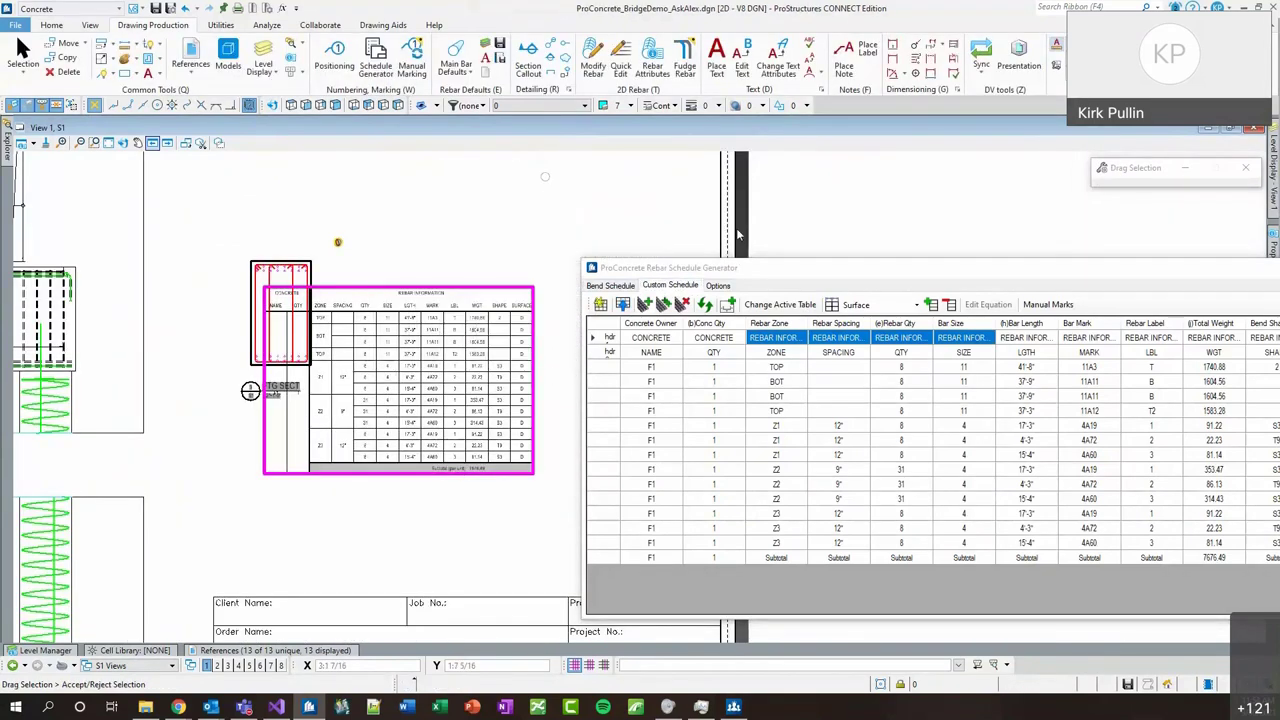
{"action": "middle_click_drag", "start_coordinate": [951, 216], "coordinate": [737, 218]}
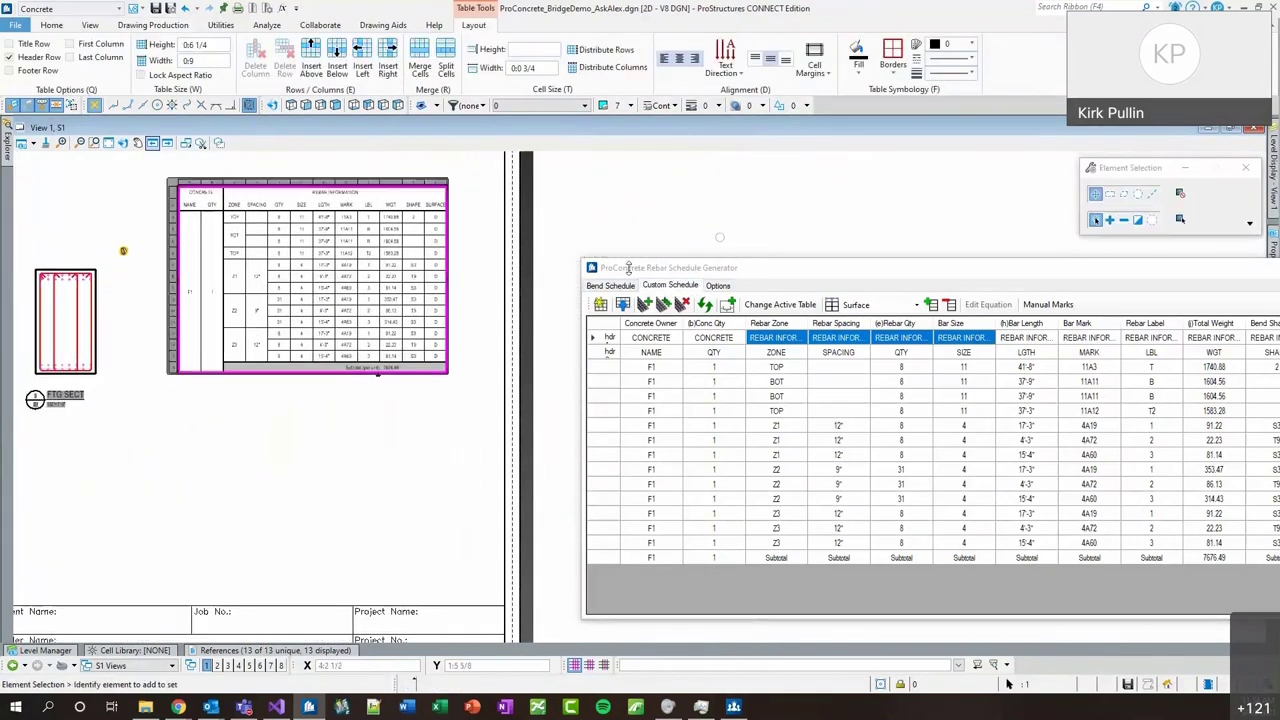
Examine the placed schedule's subtotal row and its zone cells, including TOP and Z1.
{"action": "scroll", "coordinate": [331, 295], "scroll_direction": "up", "scroll_amount": 2}
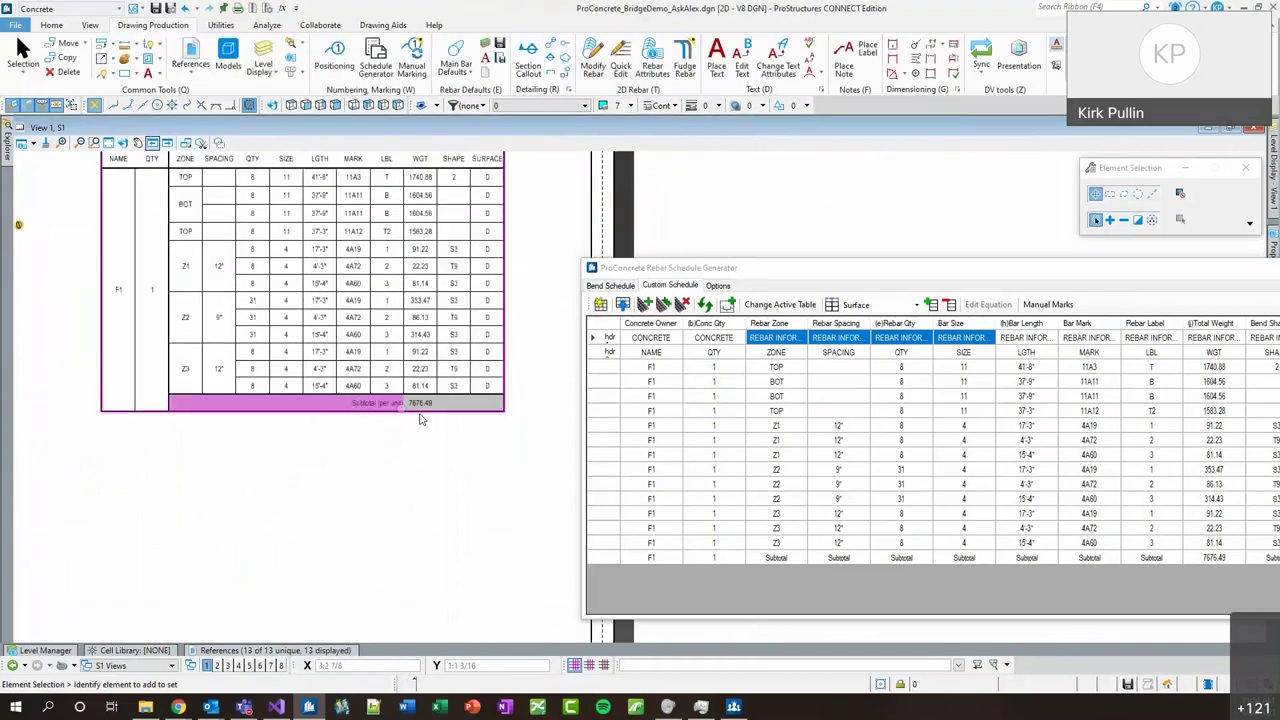
{"action": "left_click", "coordinate": [415, 403]}
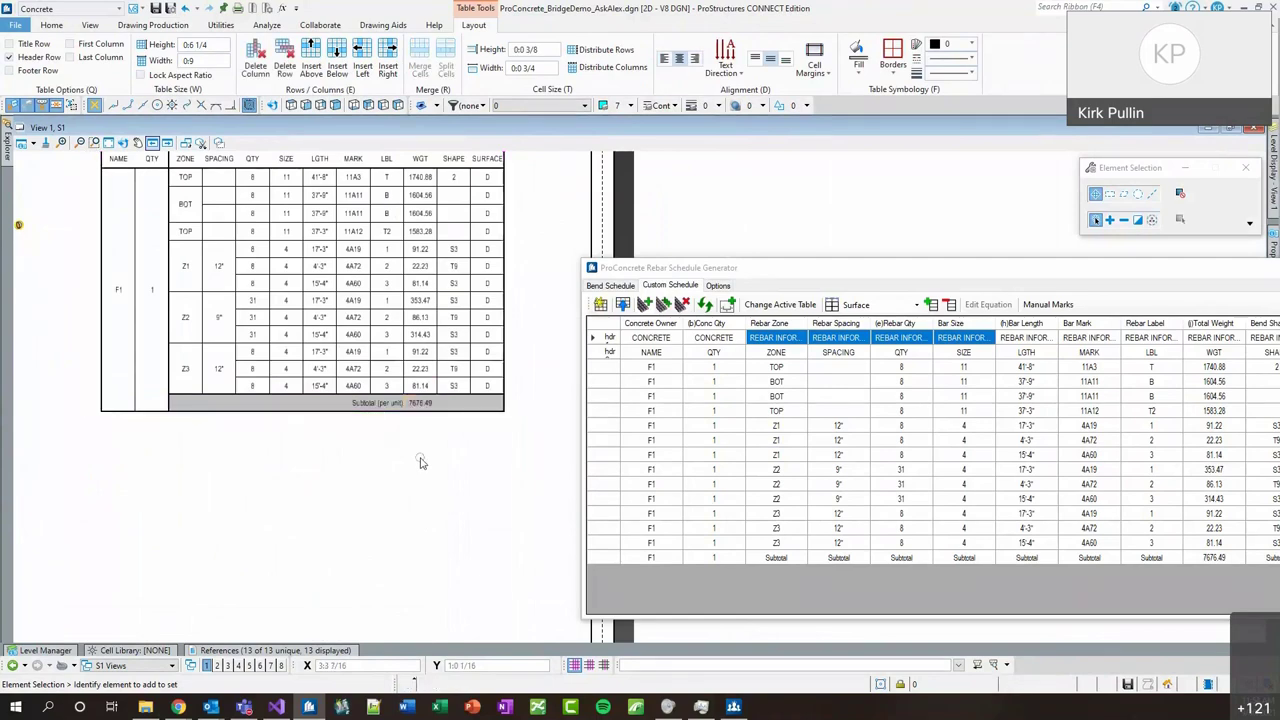
{"action": "left_click", "coordinate": [414, 418]}
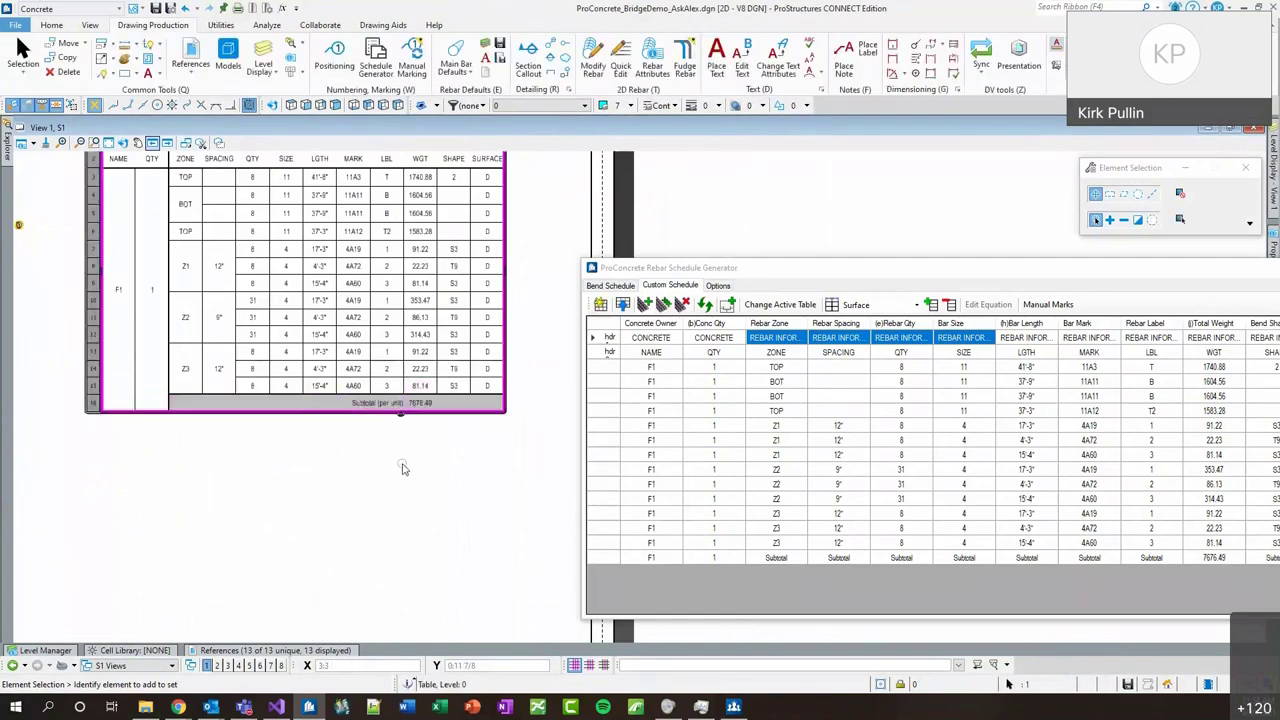
{"action": "left_click", "coordinate": [260, 350]}
{"action": "middle_click_drag", "start_coordinate": [255, 331], "coordinate": [250, 492]}
{"action": "key", "text": "Escape"}
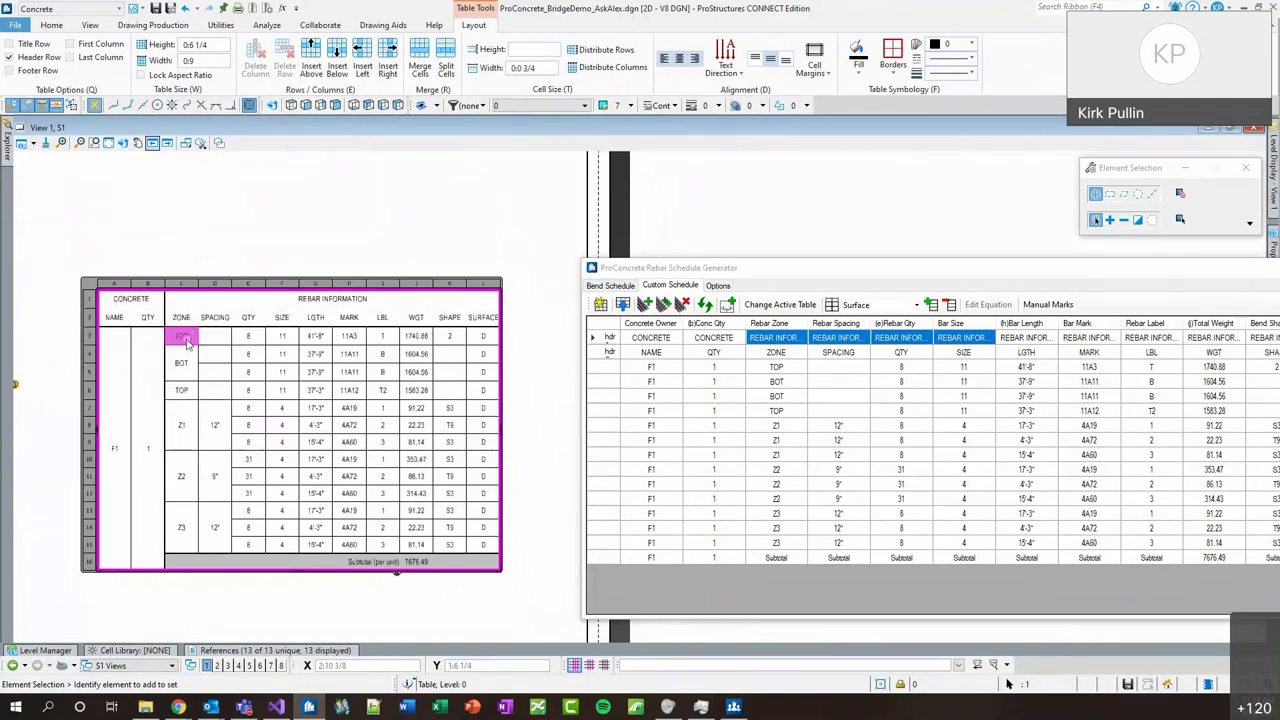
{"action": "left_click", "coordinate": [185, 391]}
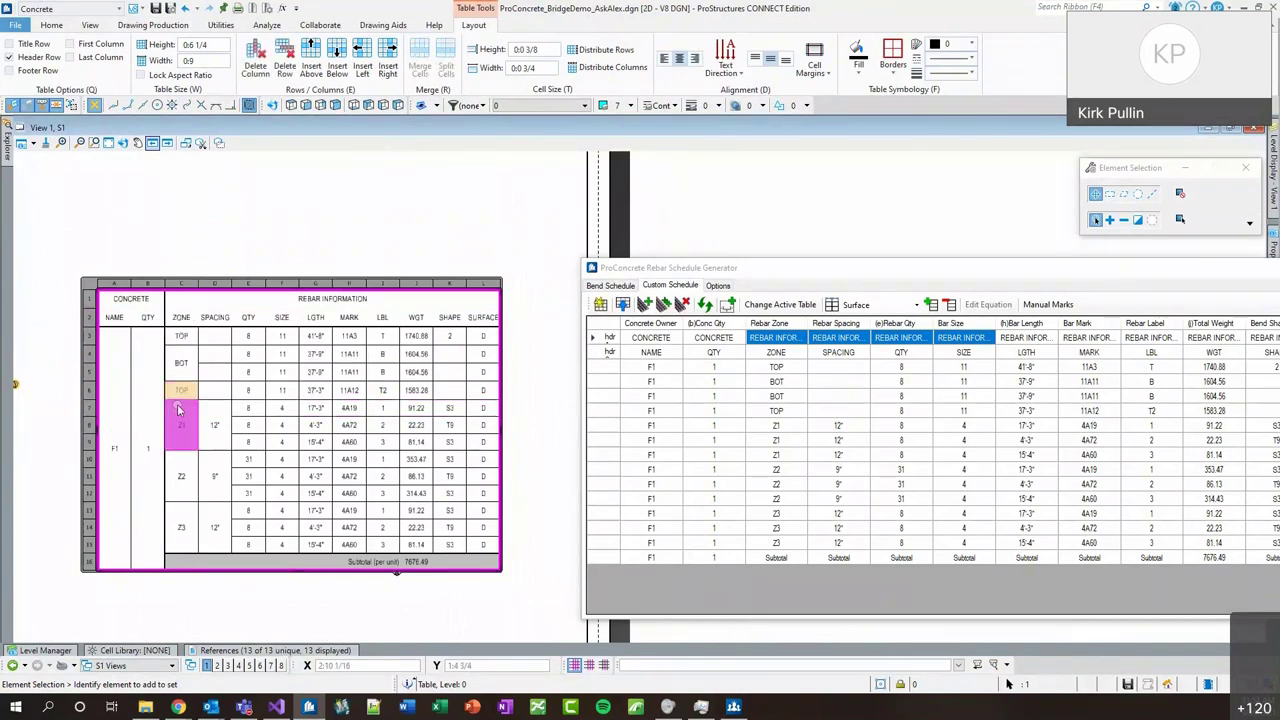
{"action": "left_click", "coordinate": [180, 411], "text": "ctrl"}
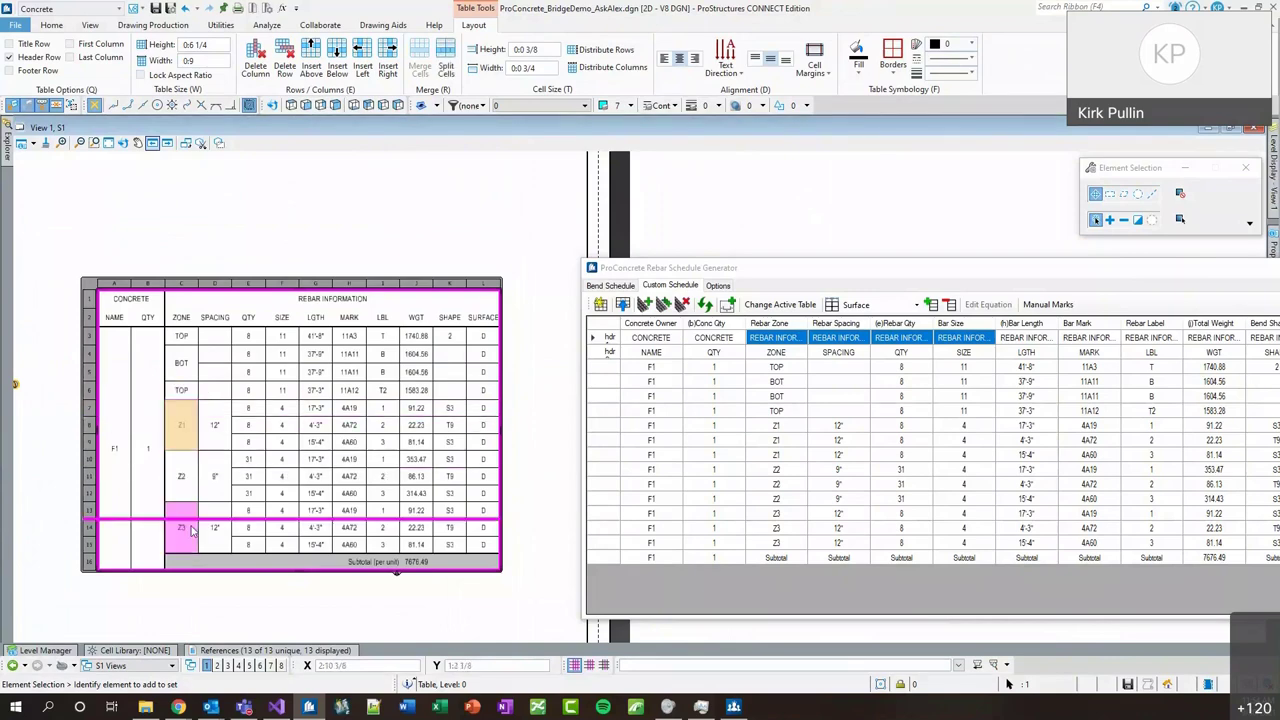
Compare the schedule's zone and spacing groups with the footing reinforcement in the bridge elevation on the sheet.
{"action": "scroll", "coordinate": [362, 465], "scroll_direction": "down", "scroll_amount": 2}
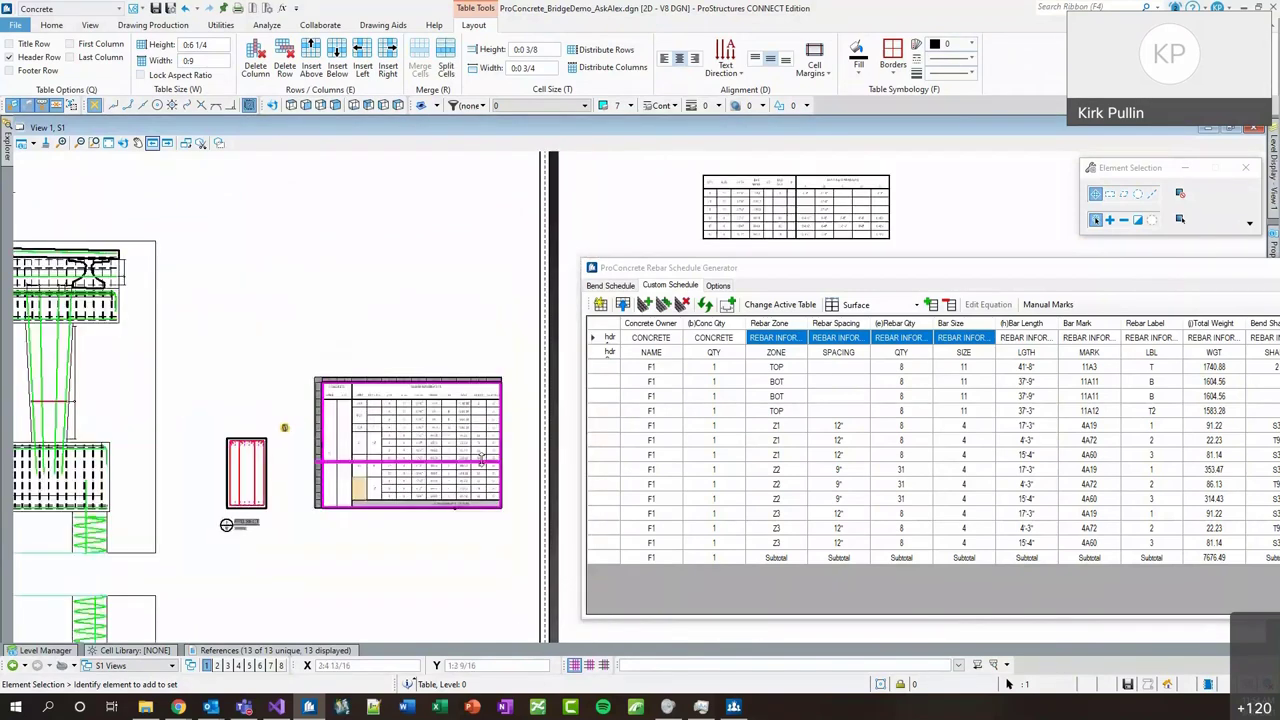
{"action": "scroll", "coordinate": [90, 496], "scroll_direction": "up", "scroll_amount": 4}
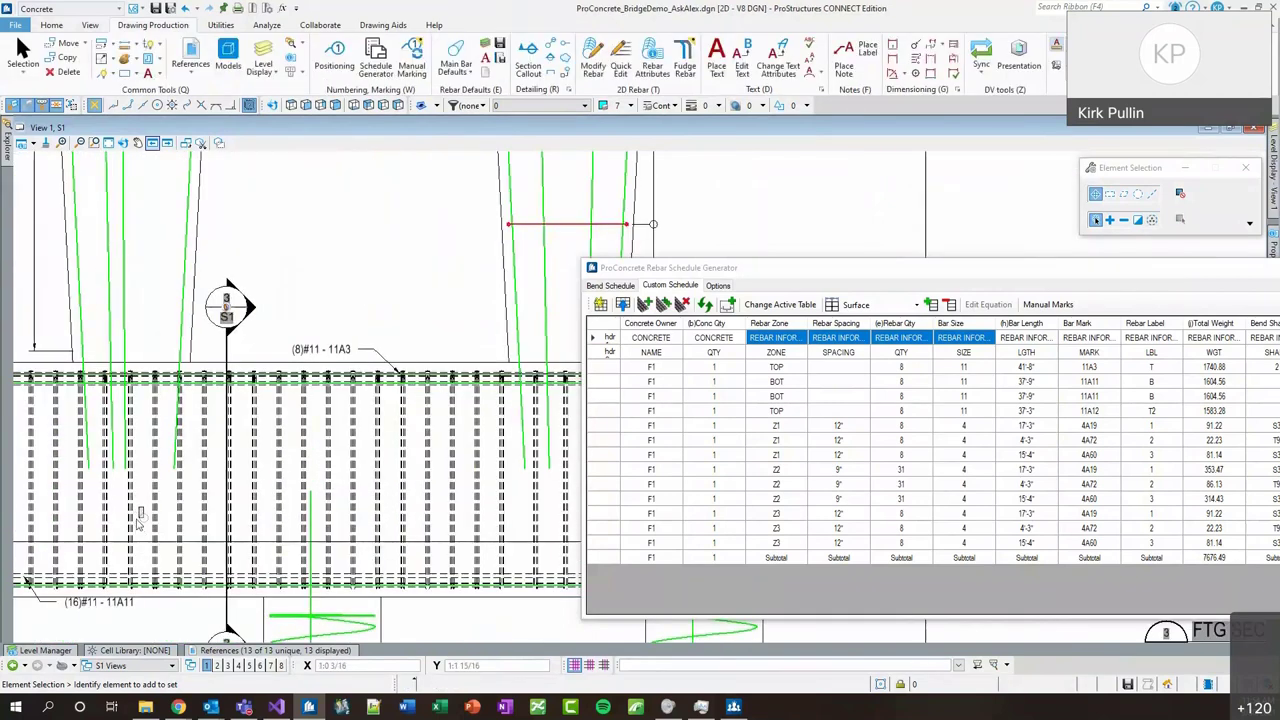
{"action": "scroll", "coordinate": [125, 528], "scroll_direction": "down", "scroll_amount": 1}
{"action": "left_click", "coordinate": [122, 143]}
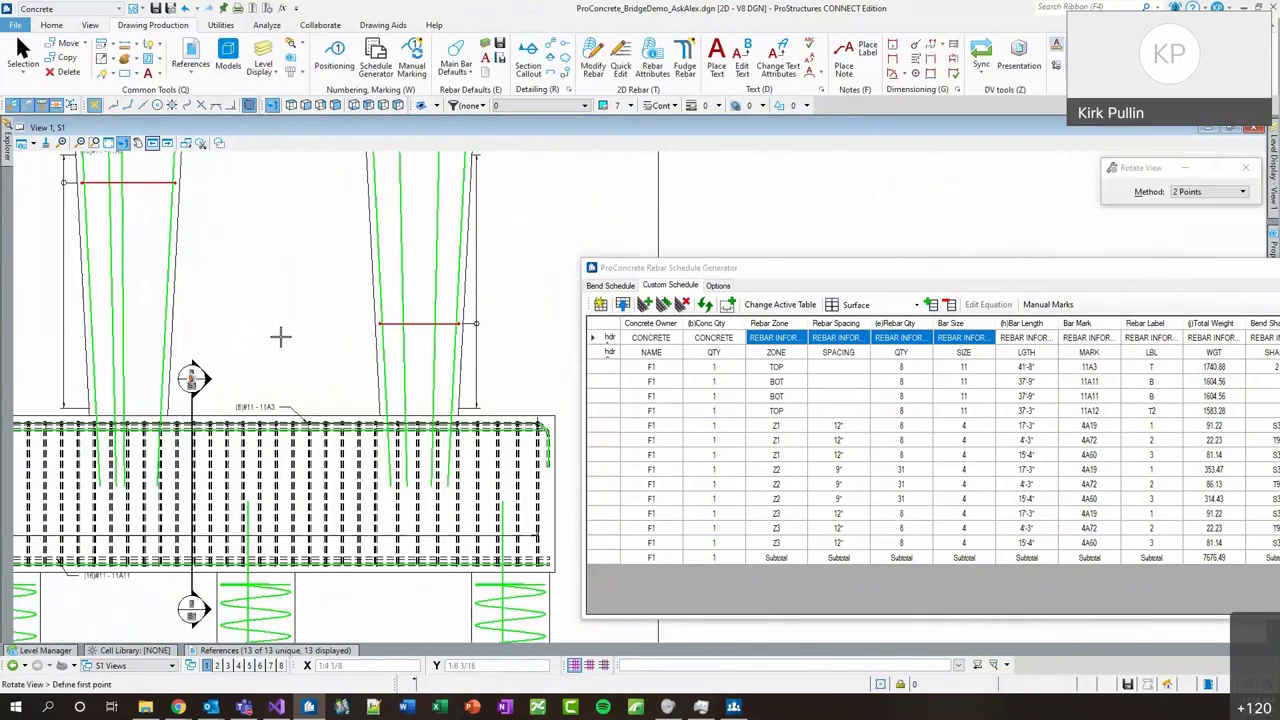
{"action": "scroll", "coordinate": [280, 336], "scroll_direction": "down", "scroll_amount": 3}
{"action": "key", "text": "Escape"}
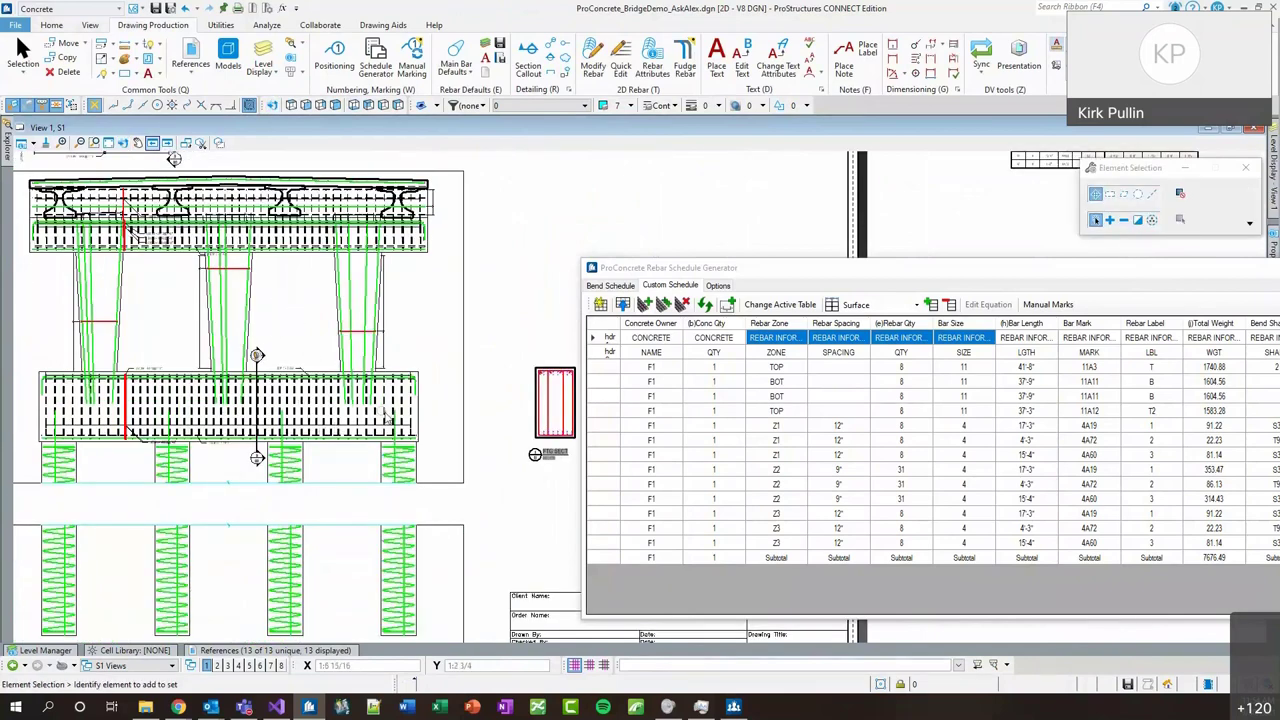
{"action": "scroll", "coordinate": [172, 413], "scroll_direction": "down", "scroll_amount": 3}
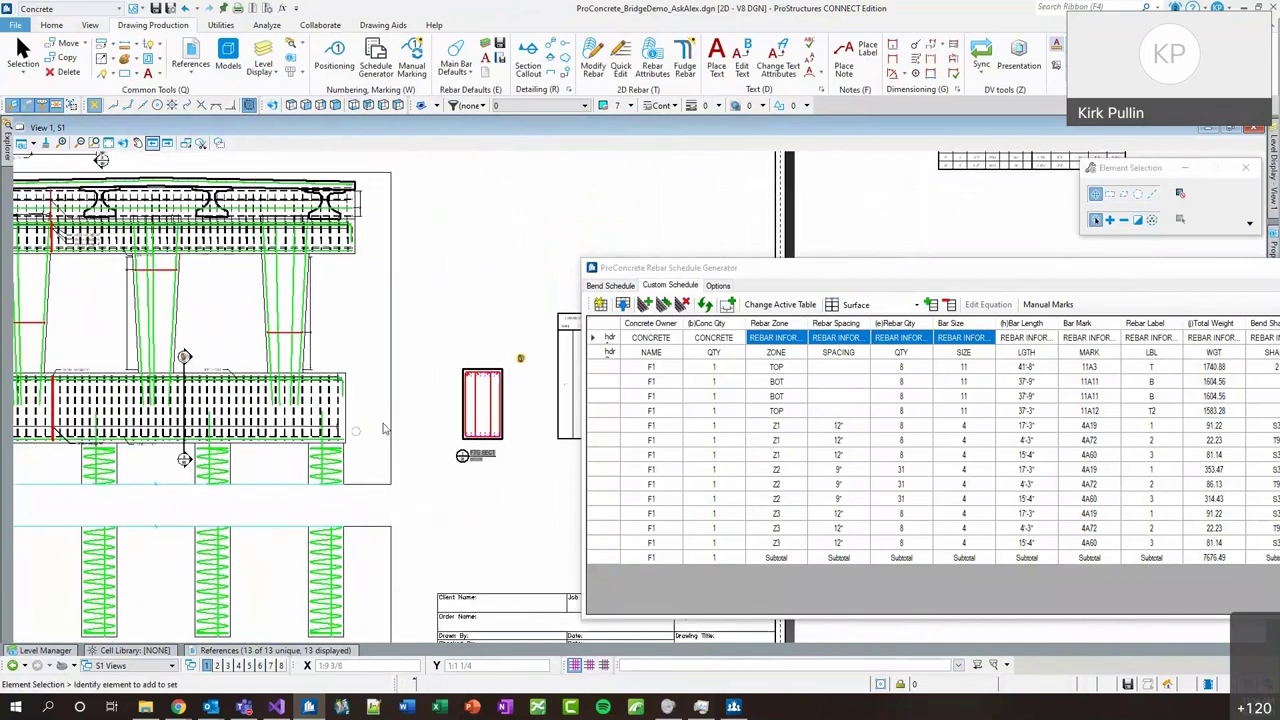
{"action": "scroll", "coordinate": [358, 400], "scroll_direction": "up", "scroll_amount": 5}
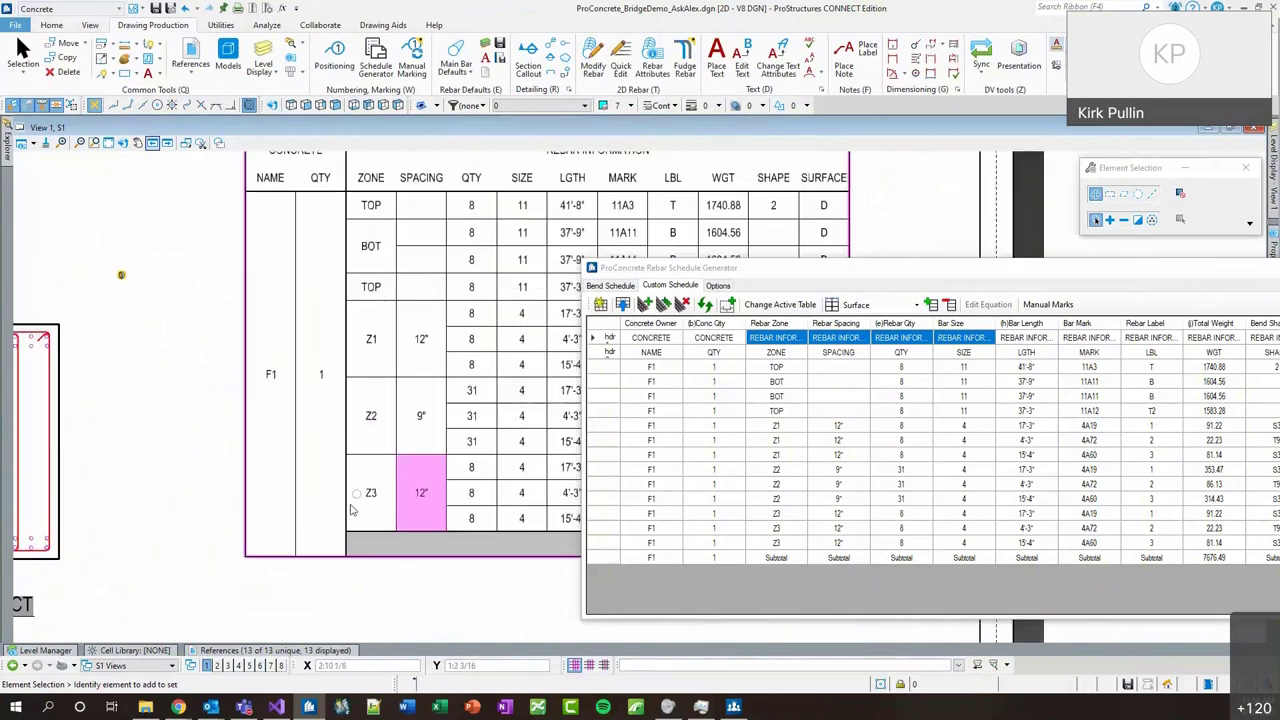
{"action": "scroll", "coordinate": [315, 348], "scroll_direction": "down", "scroll_amount": 5}
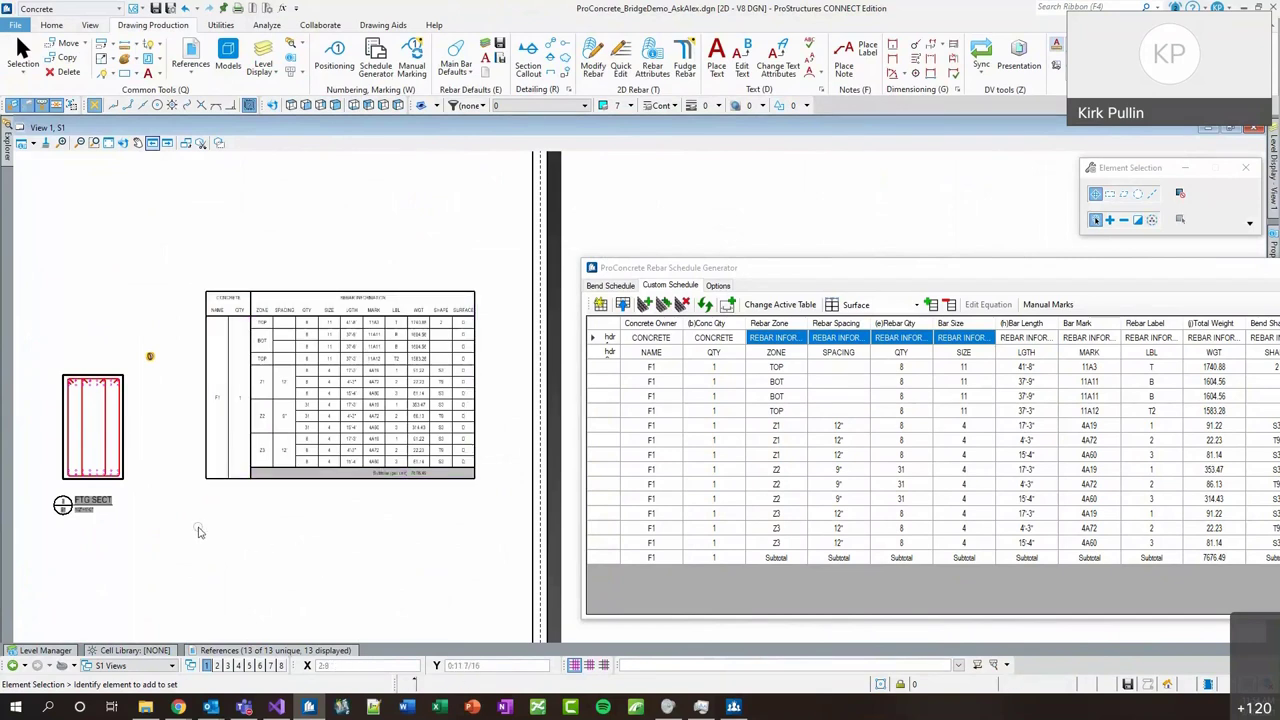
Bring the whole schedule generator into view and review the Rebar Zone entries of the custom schedule.
{"action": "left_click_drag", "start_coordinate": [975, 270], "coordinate": [737, 221]}
{"action": "left_click", "coordinate": [540, 301]}
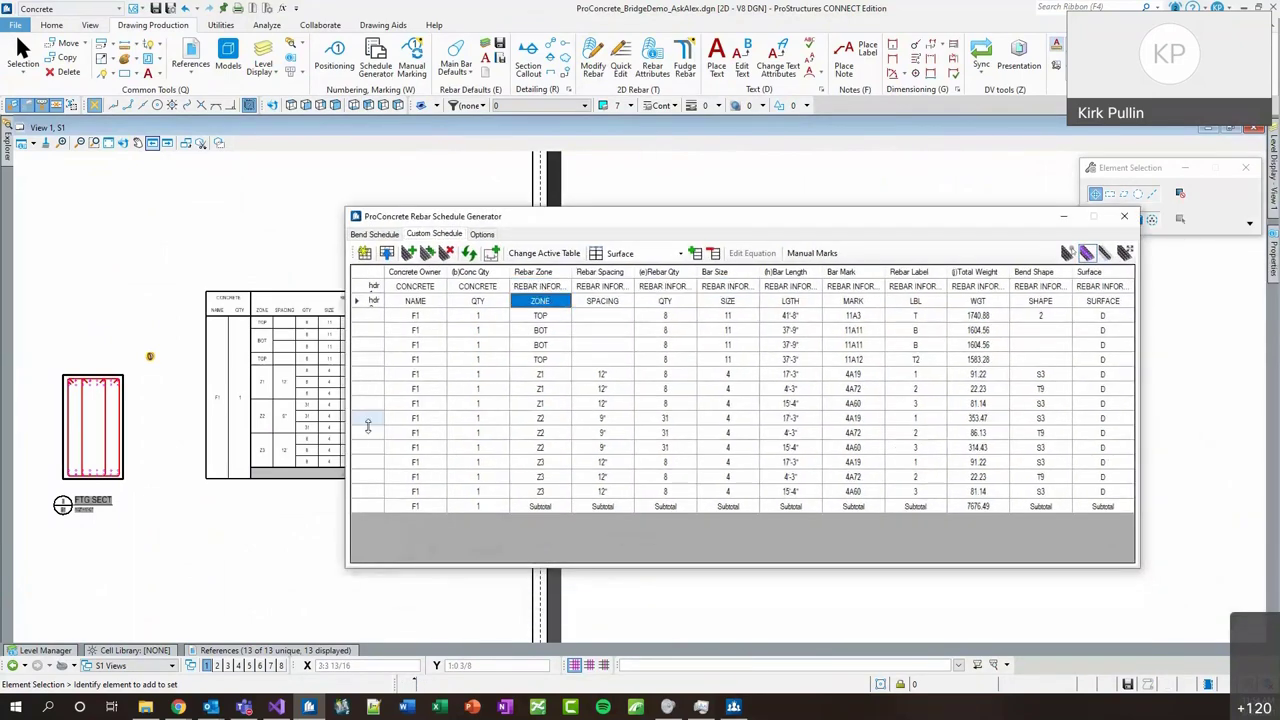
{"action": "left_click", "coordinate": [538, 331]}
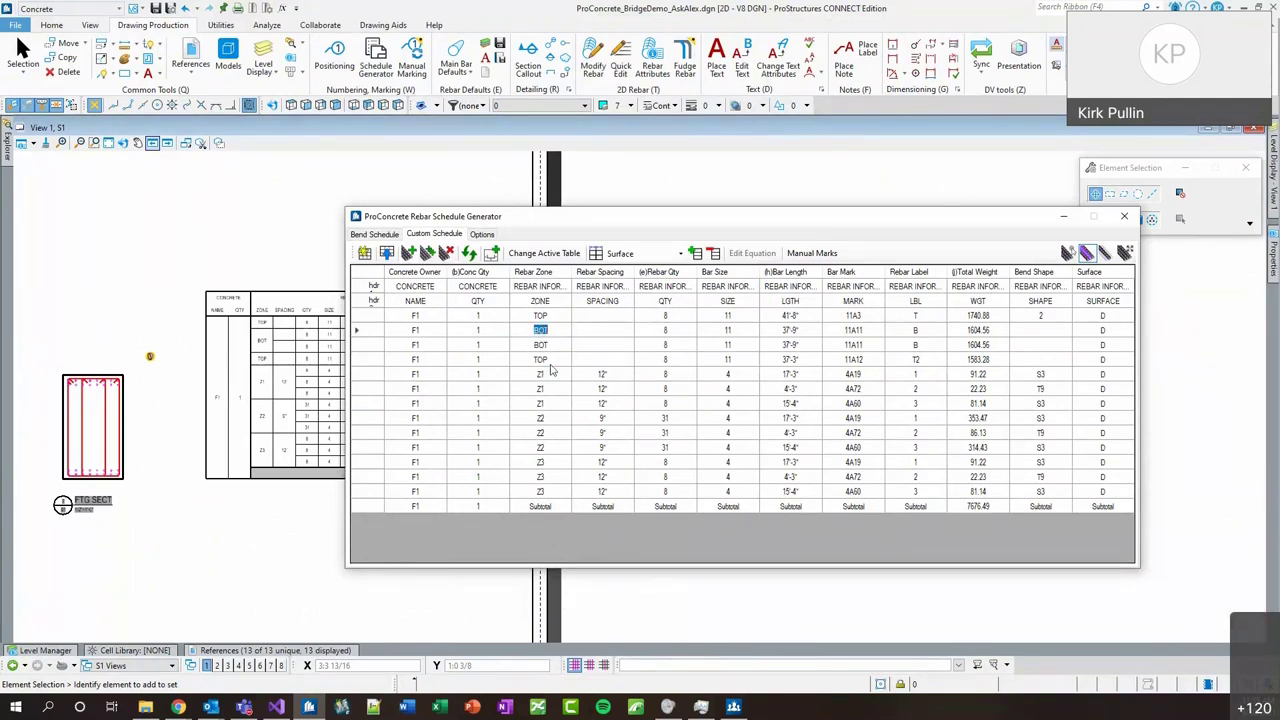
{"action": "left_click", "coordinate": [552, 390]}
{"action": "left_click", "coordinate": [552, 494]}
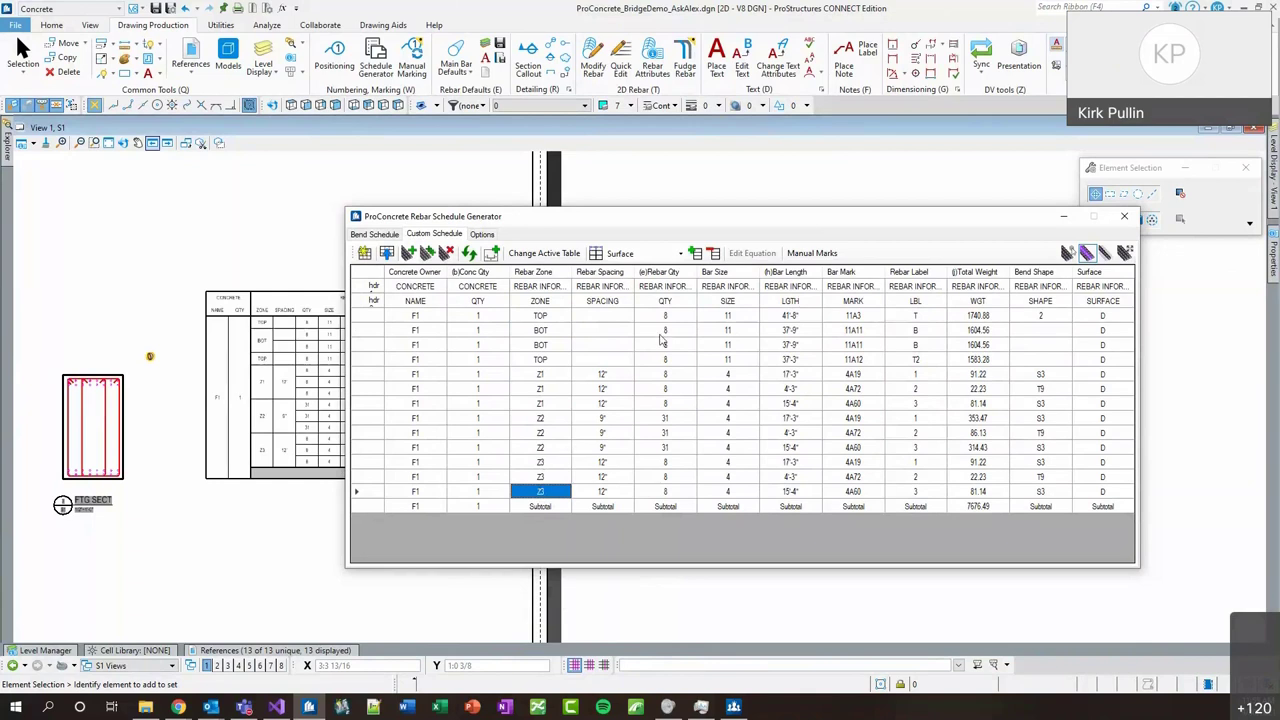
Sort the custom schedule by Rebar Label and by Rebar Zone, and move the Rebar Label column directly after Rebar Zone.
{"action": "left_click_drag", "start_coordinate": [549, 217], "coordinate": [505, 214]}
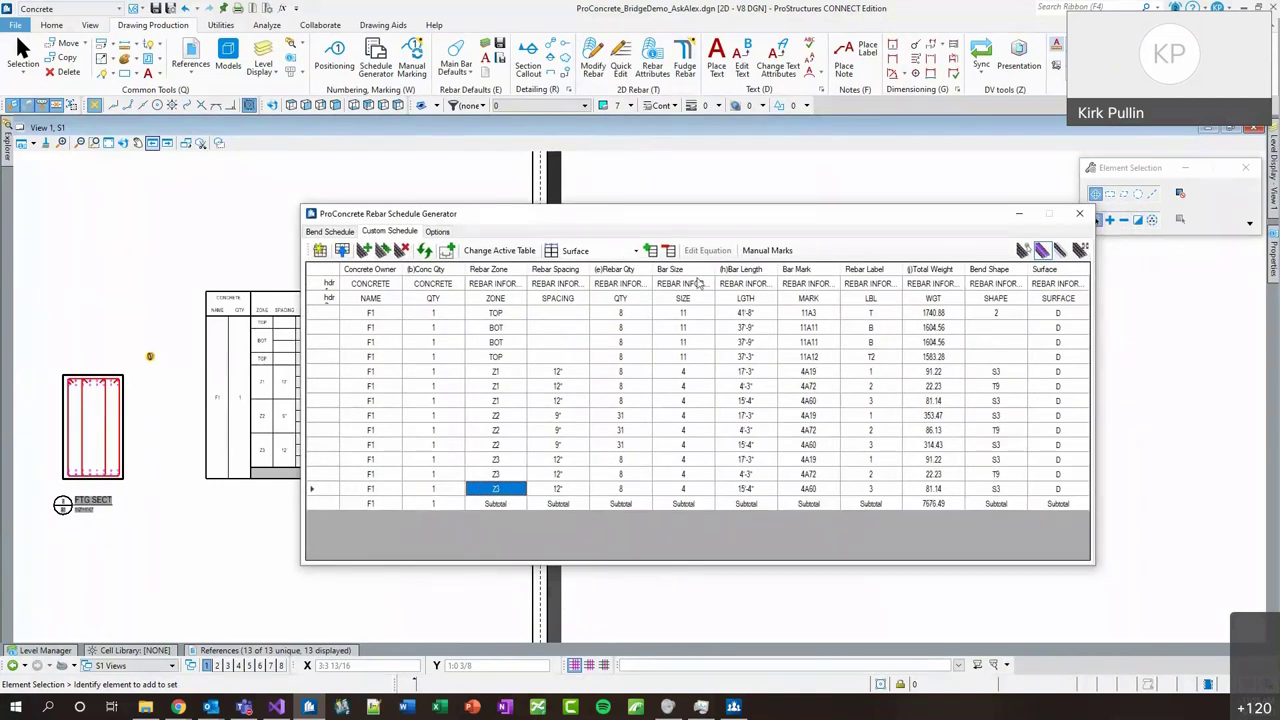
{"action": "left_click", "coordinate": [881, 300]}
{"action": "left_click", "coordinate": [868, 270]}
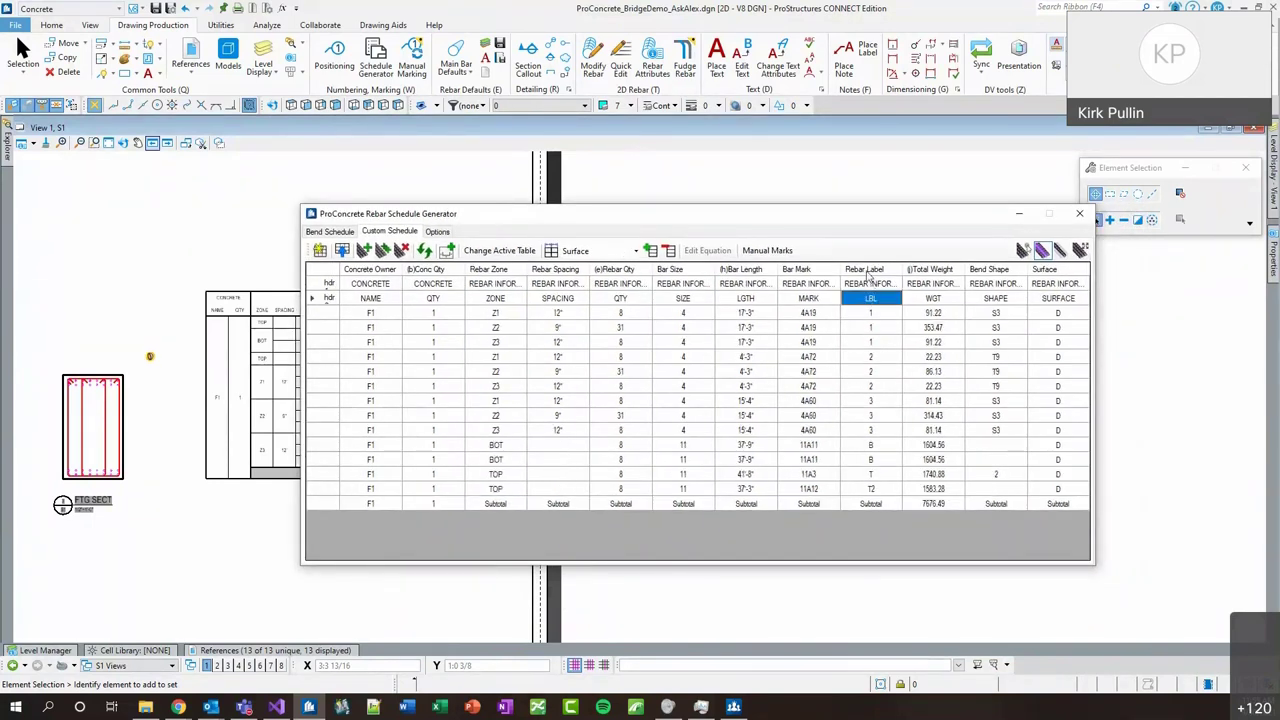
{"action": "left_click", "coordinate": [864, 272]}
{"action": "left_click", "coordinate": [864, 272]}
{"action": "left_click", "coordinate": [490, 272]}
{"action": "left_click", "coordinate": [502, 273]}
{"action": "left_click_drag", "start_coordinate": [481, 223], "coordinate": [487, 272]}
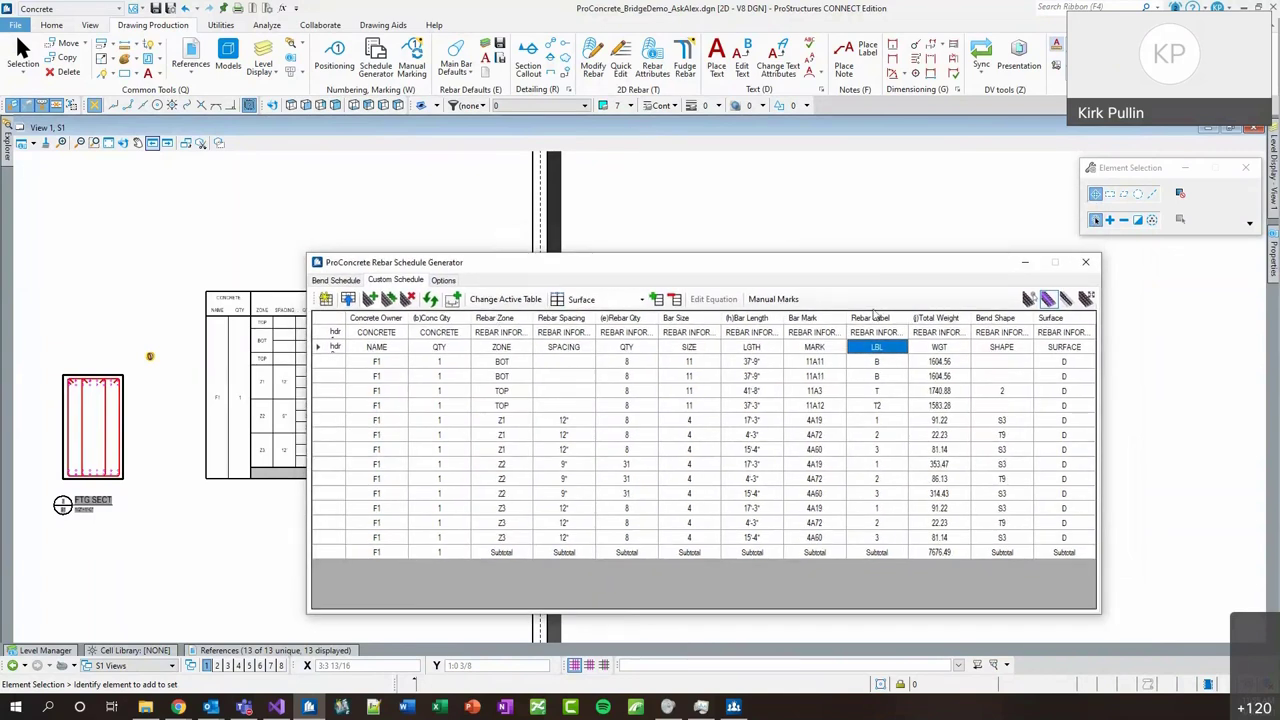
{"action": "left_click_drag", "start_coordinate": [897, 316], "coordinate": [545, 325]}
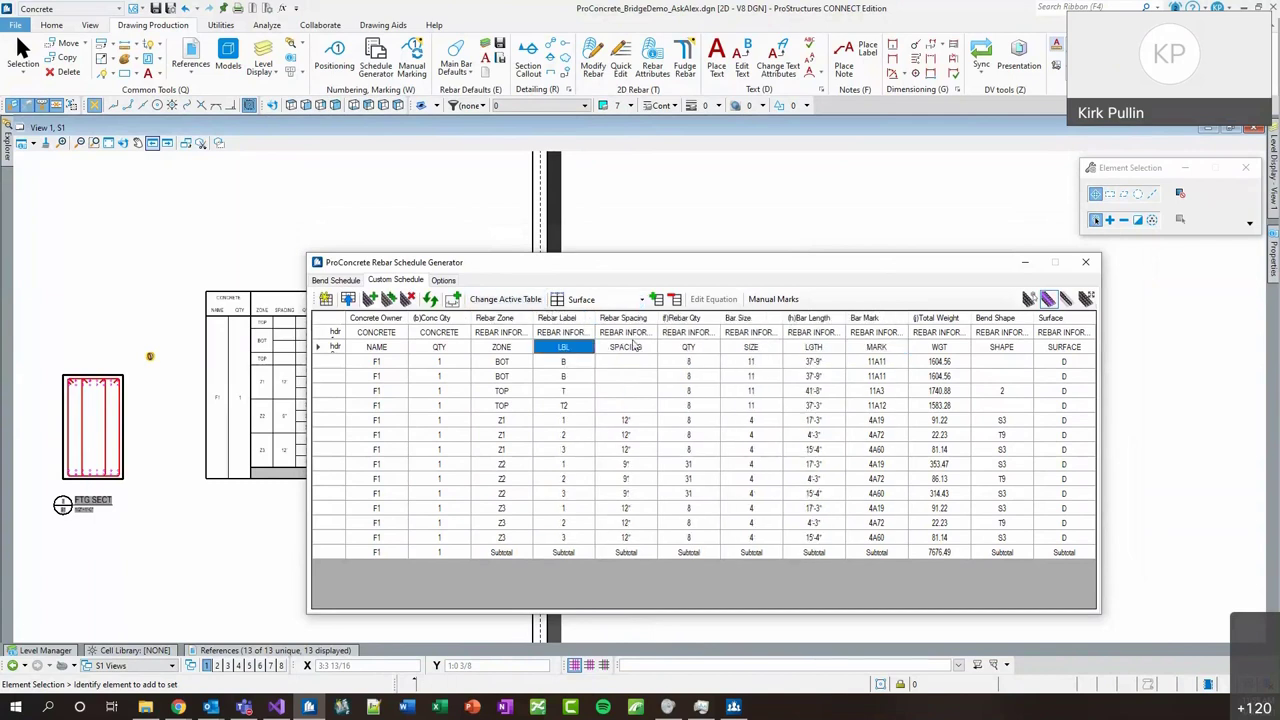
Examine the bend schedule's column exclusion and row options, including the one for adding an individual bend leg.
{"action": "left_click", "coordinate": [336, 280]}
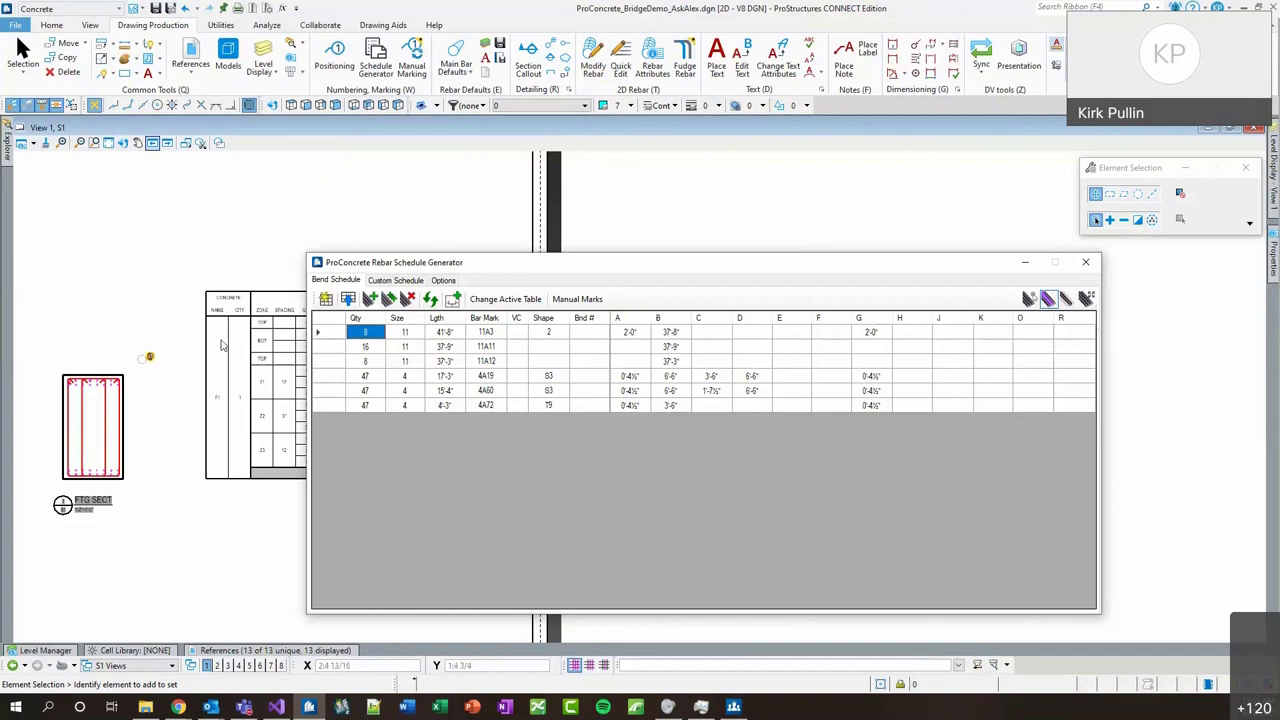
{"action": "left_click_drag", "start_coordinate": [555, 272], "coordinate": [505, 275]}
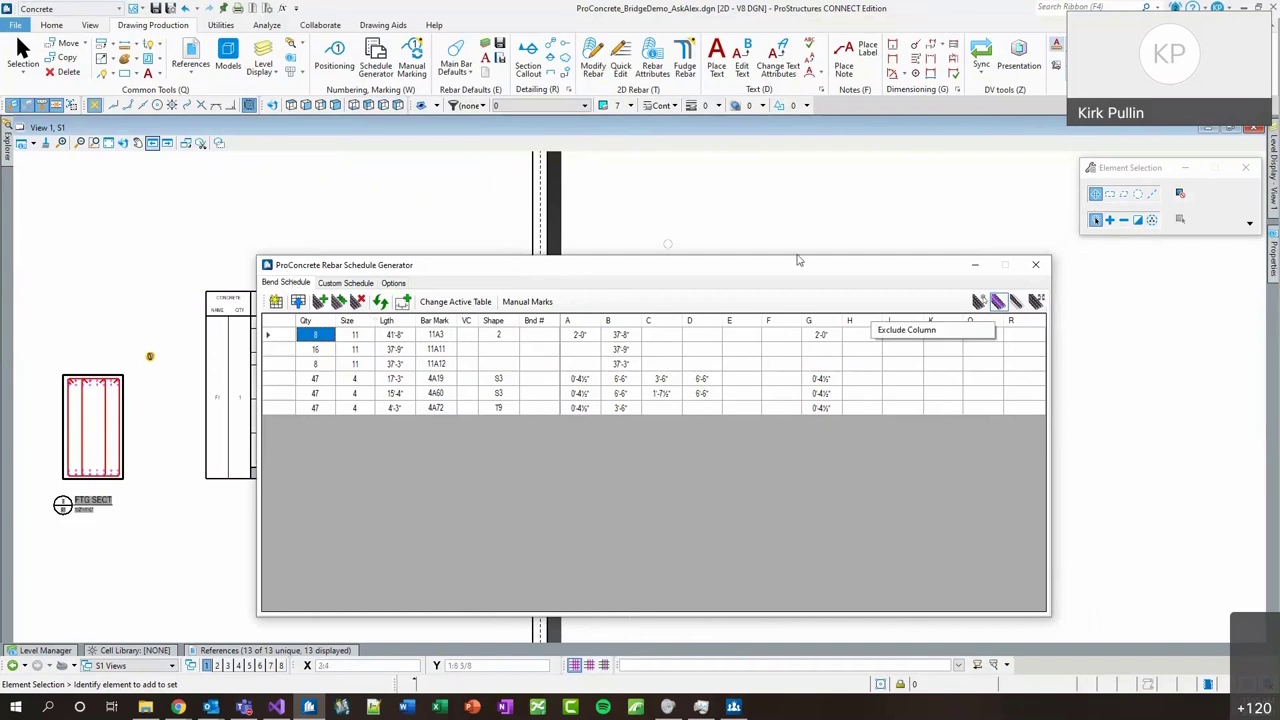
{"action": "right_click", "coordinate": [817, 337]}
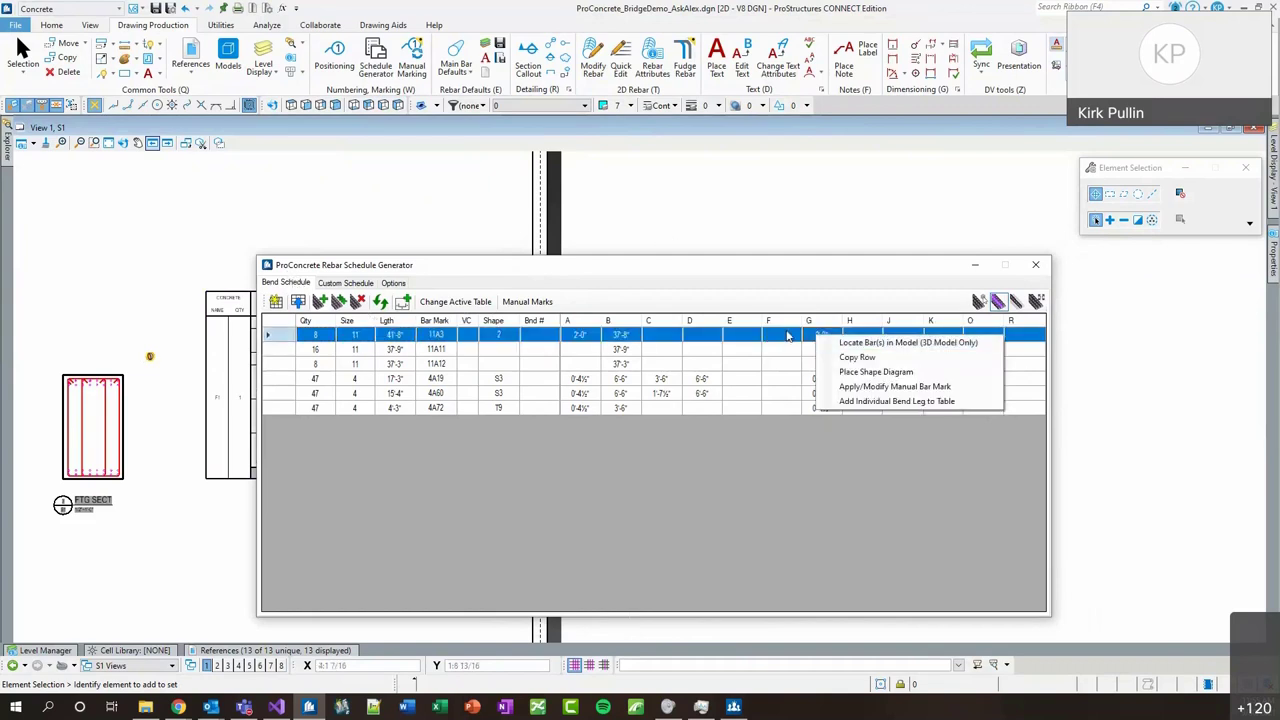
{"action": "left_click", "coordinate": [792, 321]}
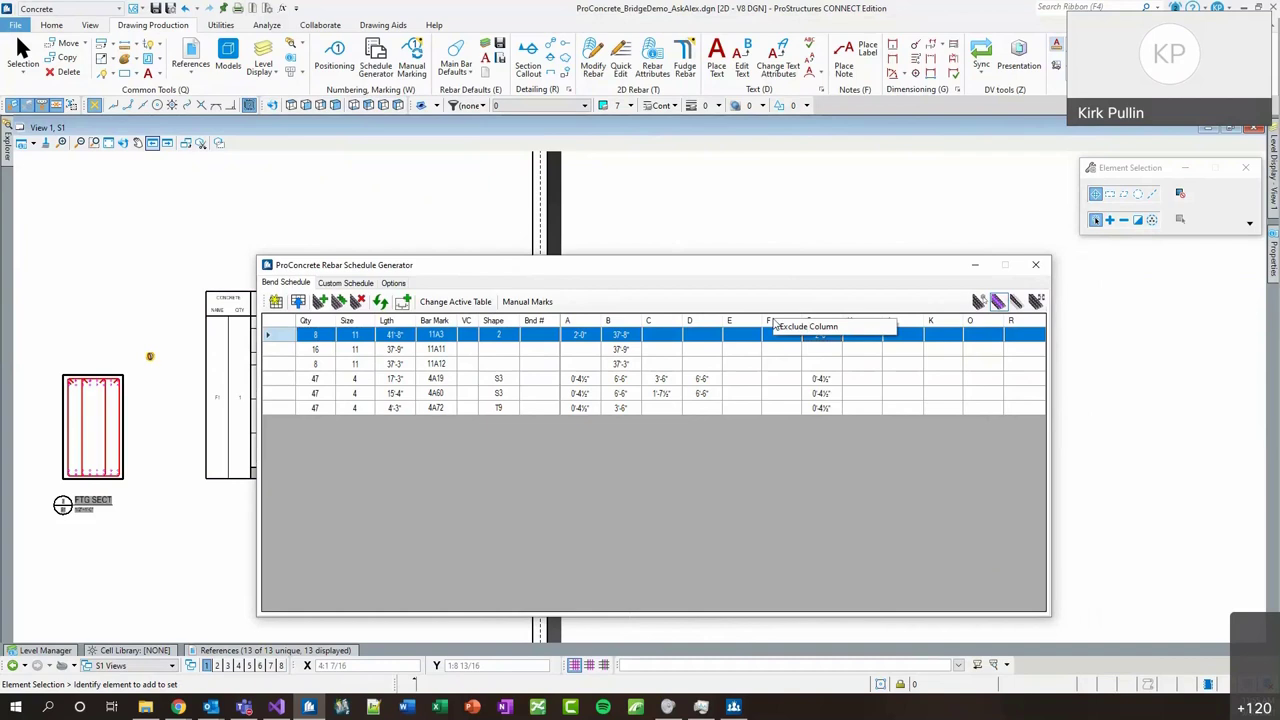
{"action": "right_click", "coordinate": [723, 349]}
{"action": "right_click", "coordinate": [415, 358]}
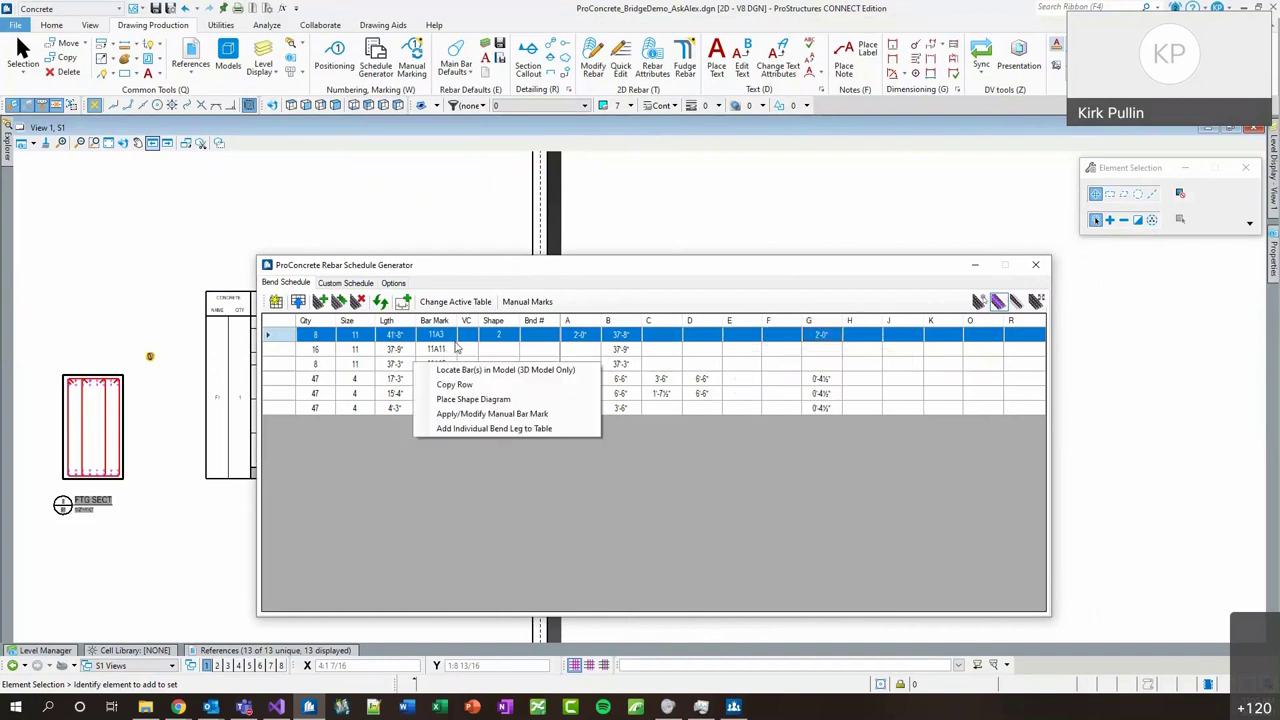
{"action": "left_click", "coordinate": [494, 428]}
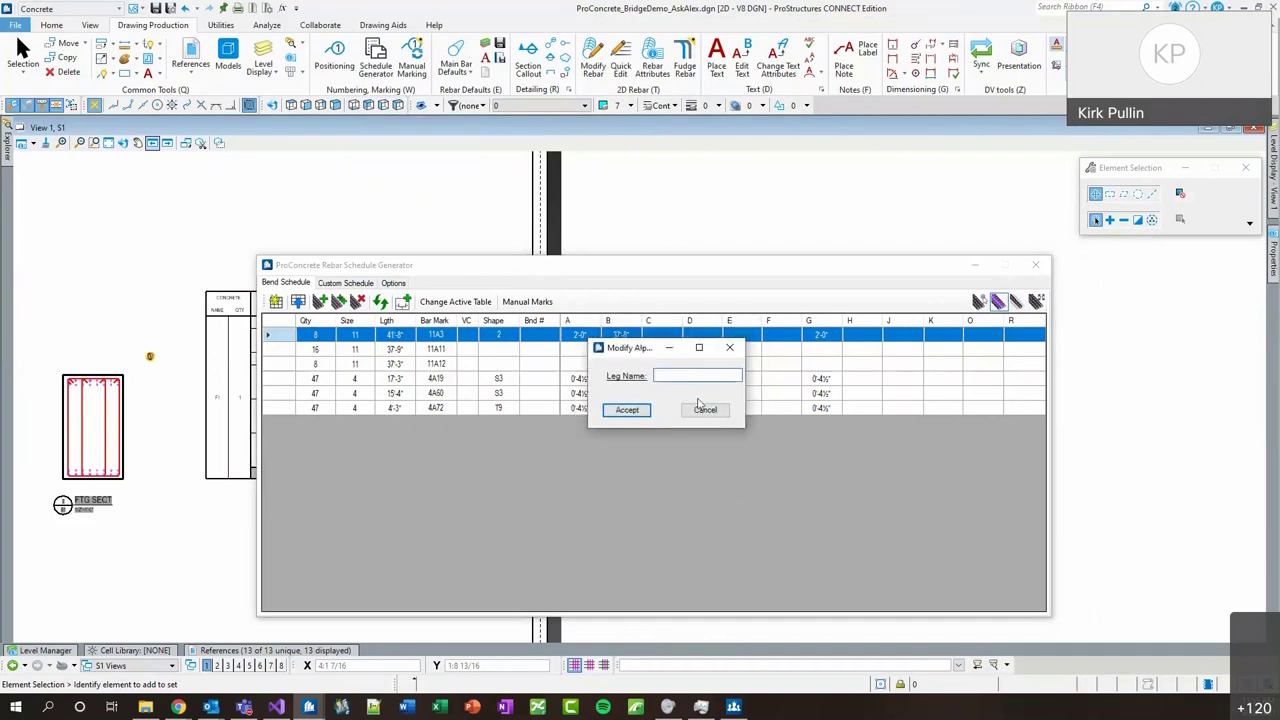
{"action": "left_click", "coordinate": [716, 400]}
Add an individual bend leg column named U to the bend schedule.
{"action": "right_click", "coordinate": [771, 337]}
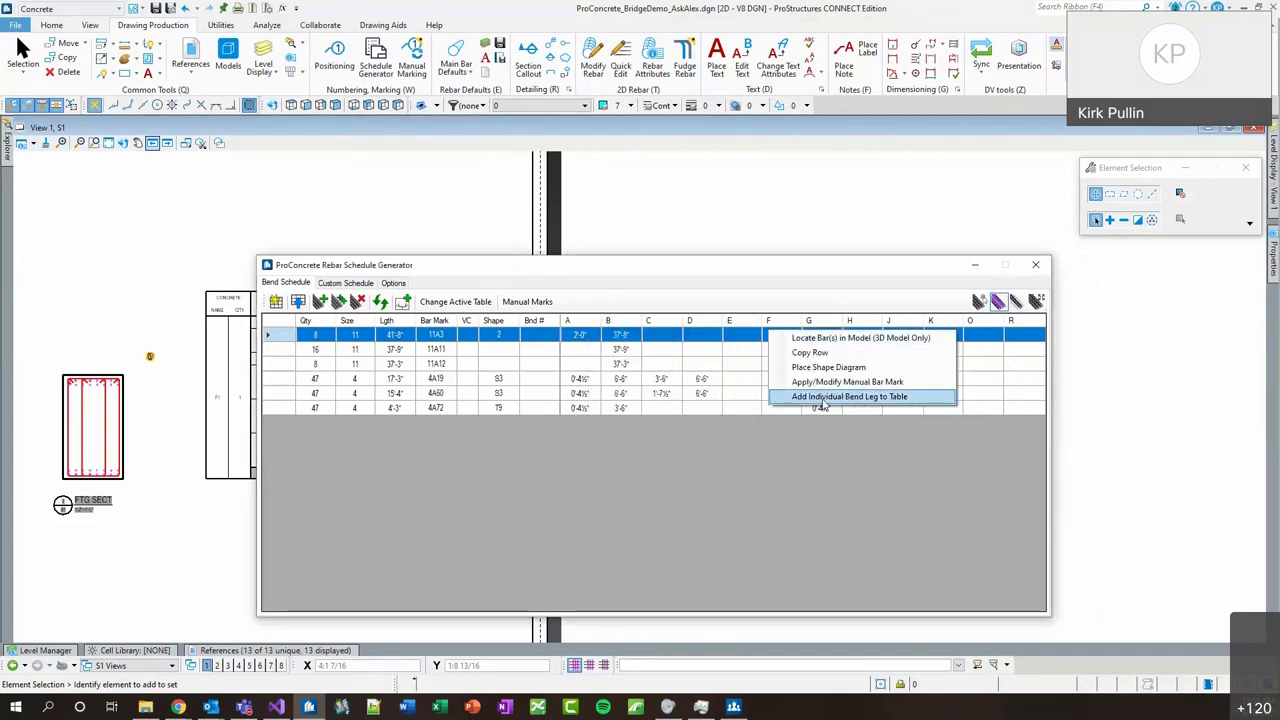
{"action": "left_click", "coordinate": [898, 399]}
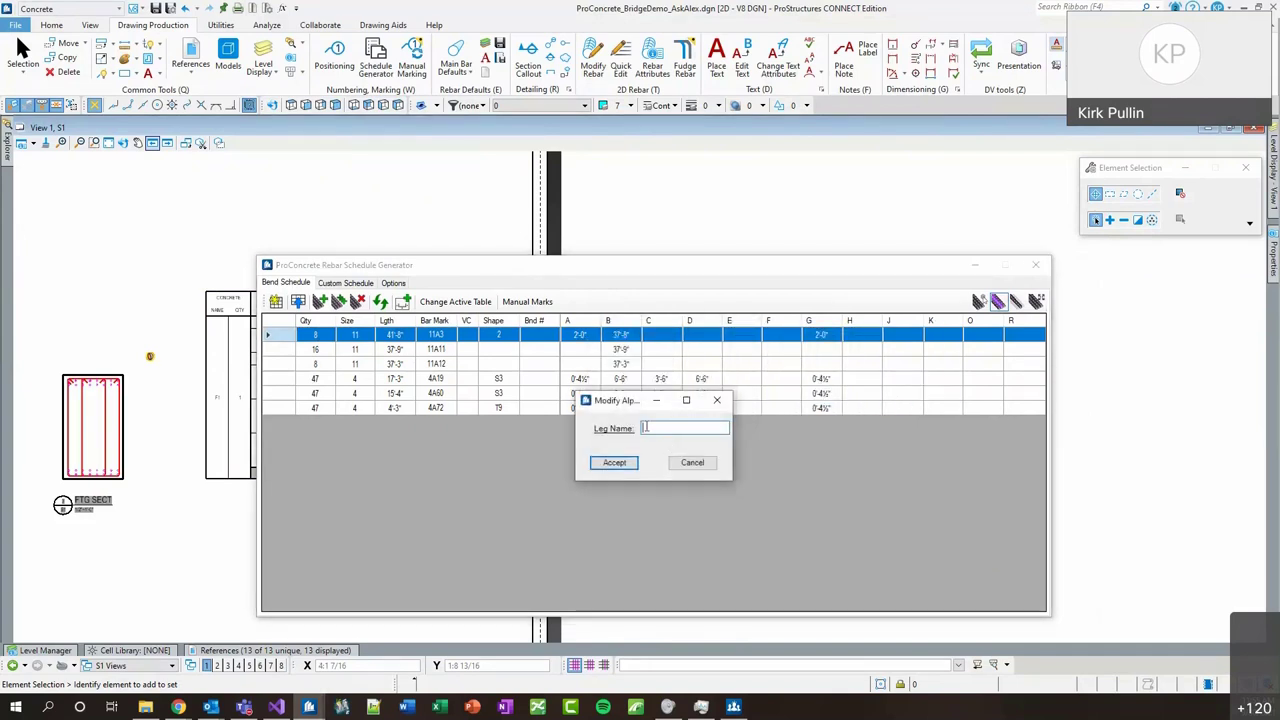
{"action": "type", "text": "u"}
{"action": "key", "text": "Return"}
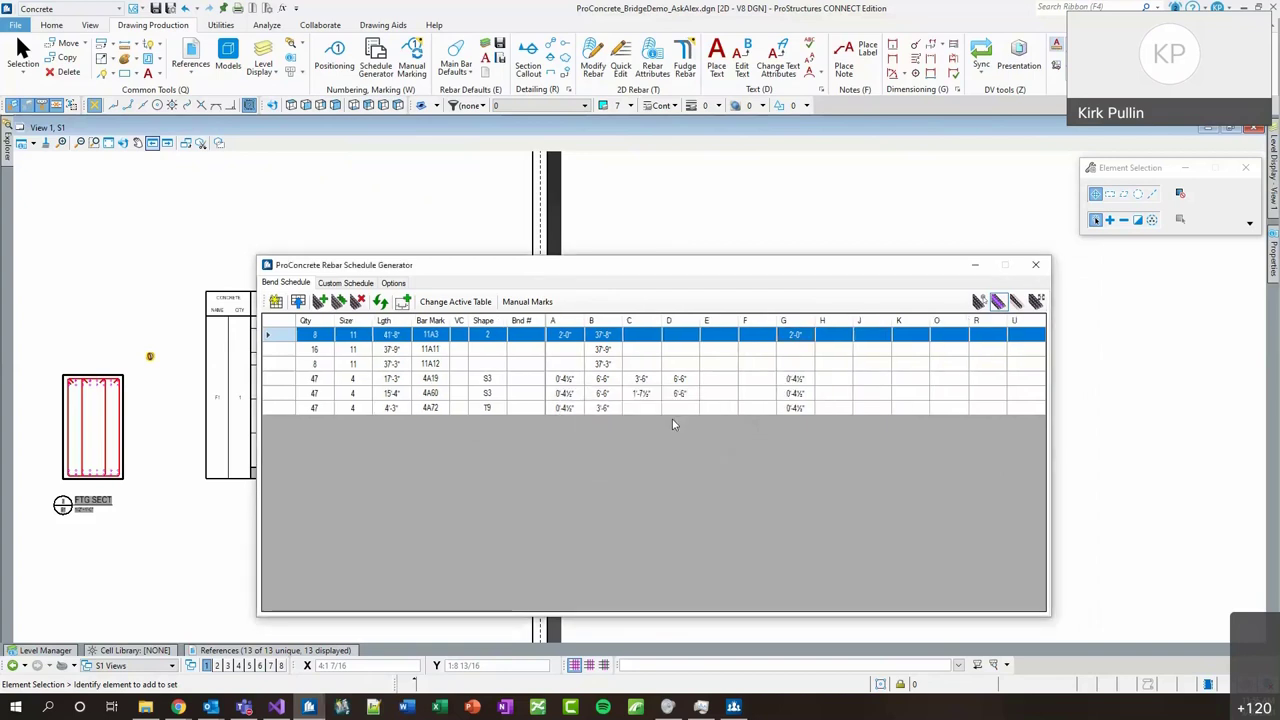
Move the U bend leg column directly after K and place the bend schedule outside the sheet, below the existing bend table.
{"action": "left_click_drag", "start_coordinate": [1018, 322], "coordinate": [918, 322]}
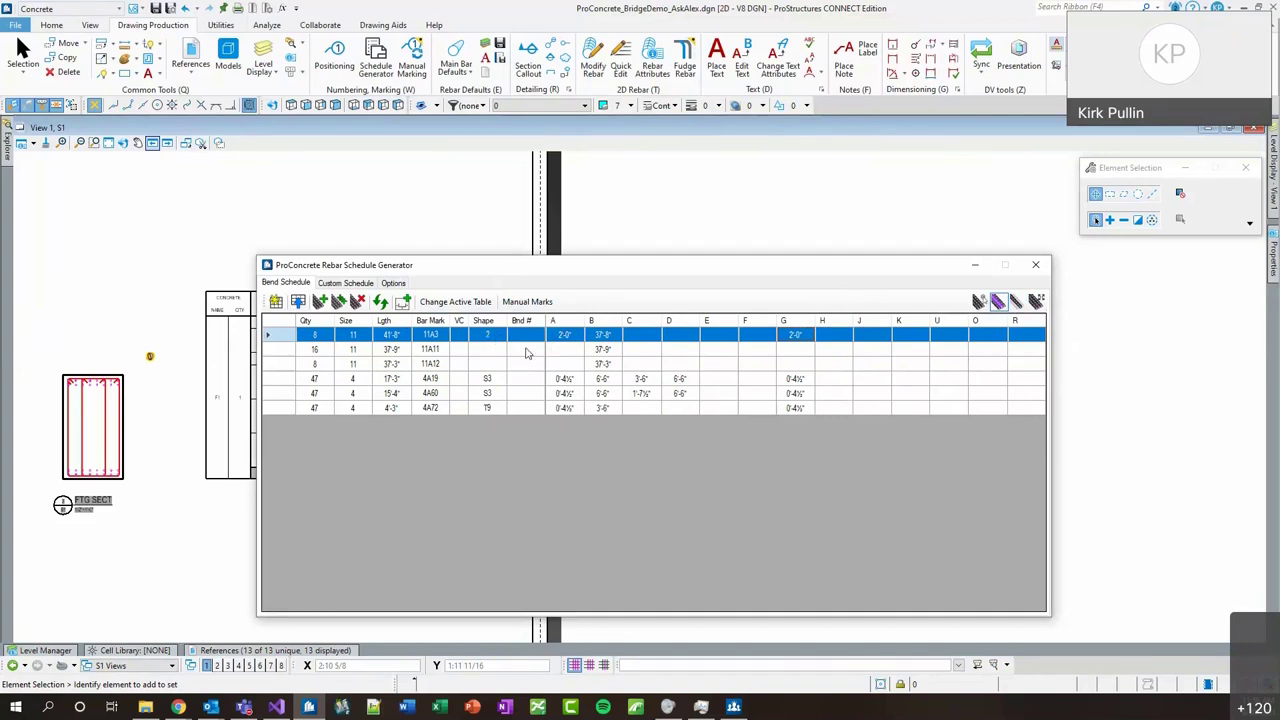
{"action": "left_click", "coordinate": [528, 349]}
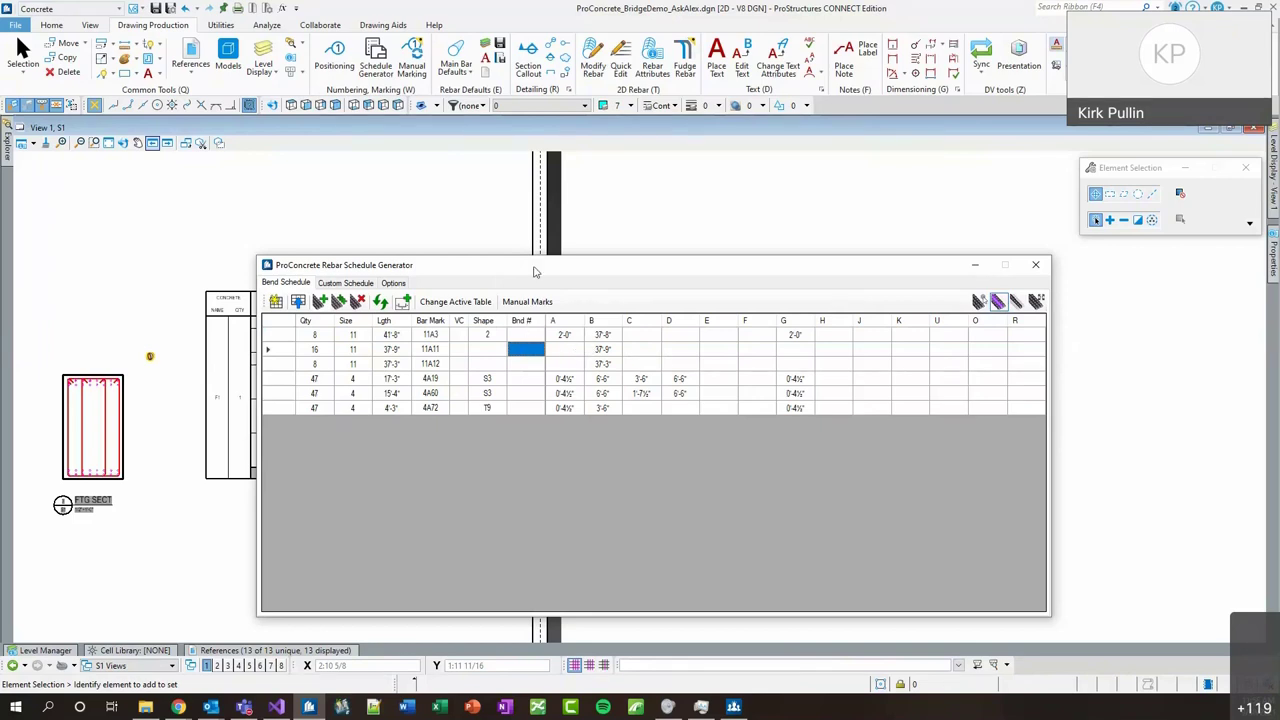
{"action": "left_click_drag", "start_coordinate": [534, 271], "coordinate": [575, 261]}
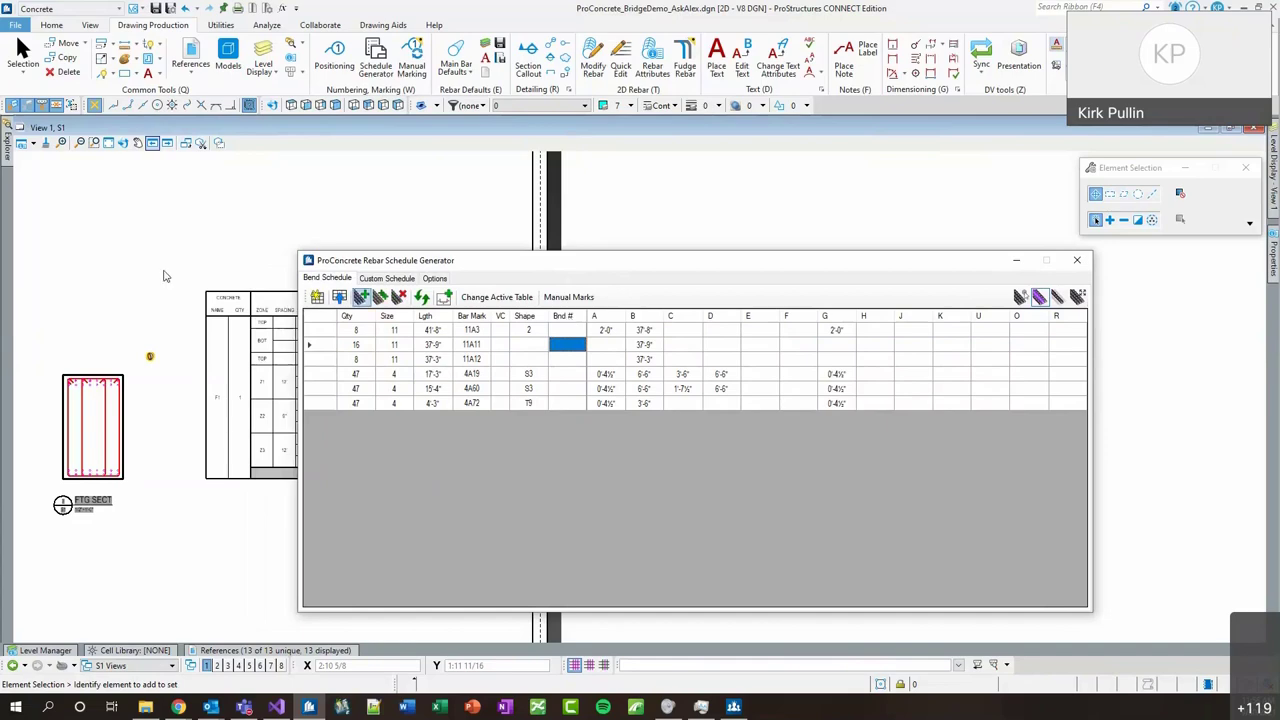
{"action": "scroll", "coordinate": [205, 305], "scroll_direction": "down", "scroll_amount": 3}
{"action": "scroll", "coordinate": [522, 175], "scroll_direction": "up", "scroll_amount": 2}
{"action": "scroll", "coordinate": [505, 165], "scroll_direction": "up", "scroll_amount": 3}
{"action": "scroll", "coordinate": [505, 165], "scroll_direction": "down", "scroll_amount": 3}
{"action": "left_click_drag", "start_coordinate": [345, 268], "coordinate": [635, 308]}
{"action": "left_click", "coordinate": [603, 337]}
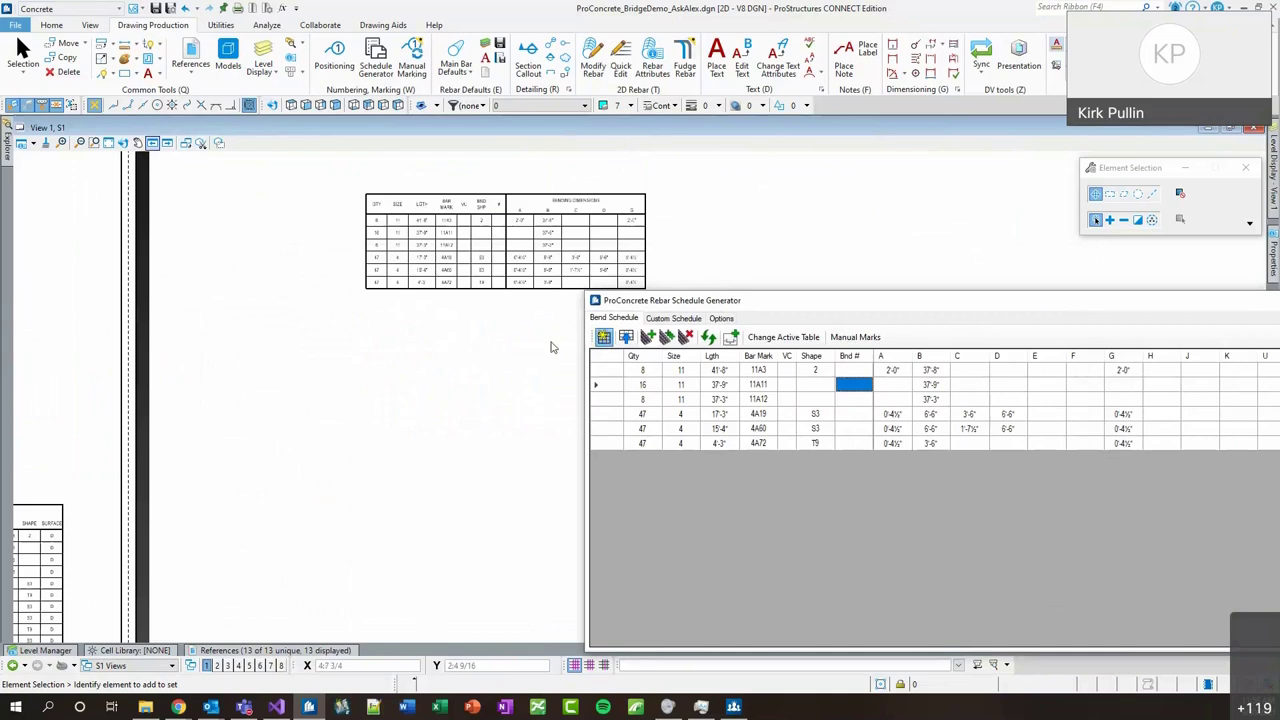
{"action": "left_click", "coordinate": [485, 351]}
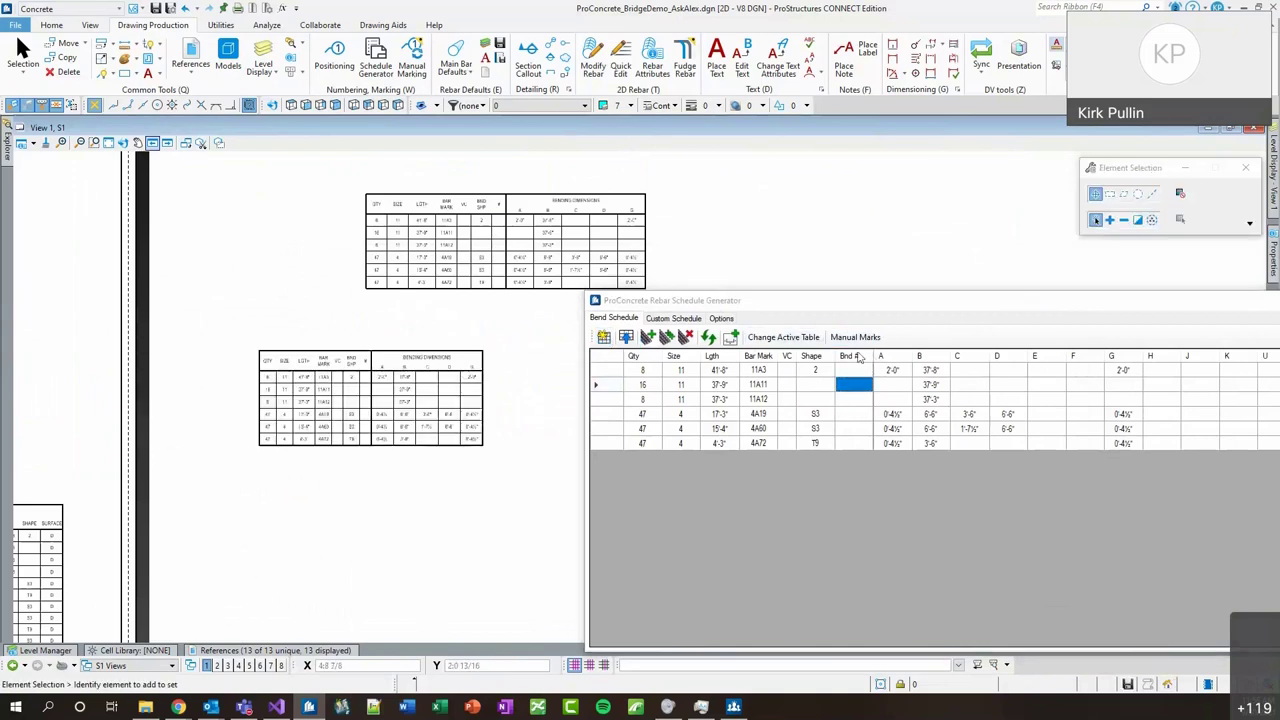
Exclude the Bnd # column from the bend schedule and update the newly placed table.
{"action": "right_click", "coordinate": [858, 357]}
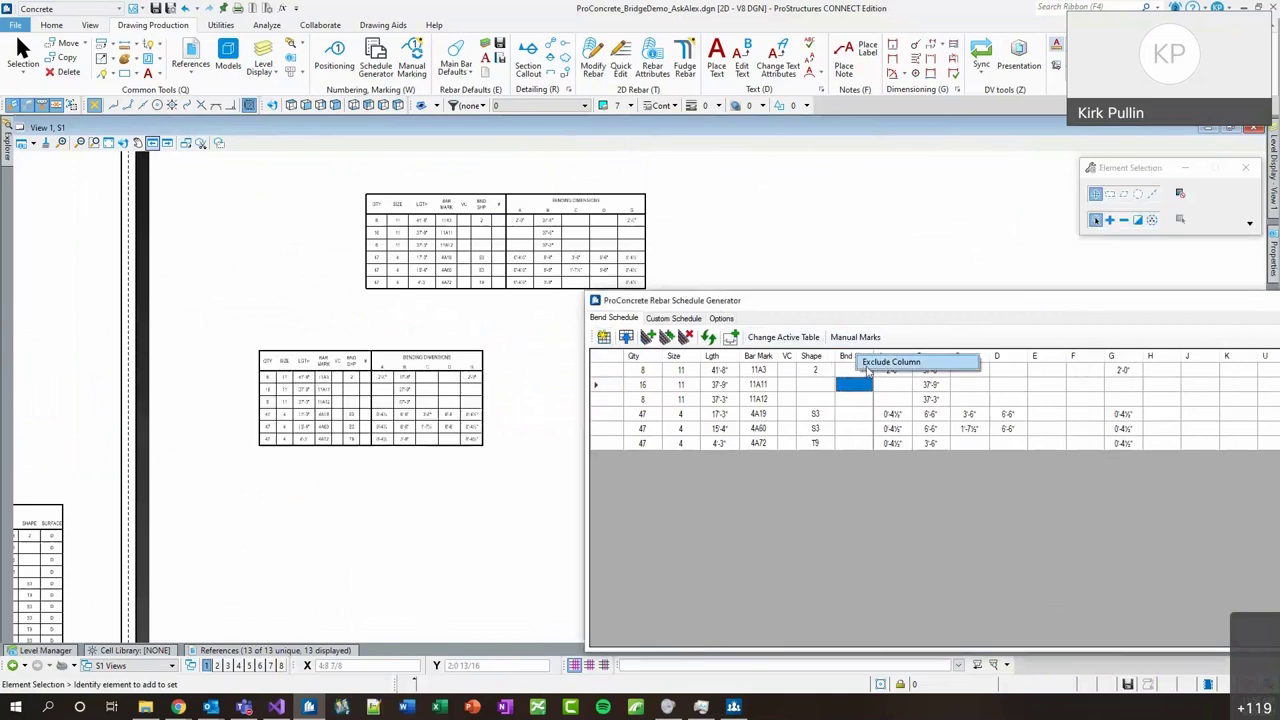
{"action": "left_click", "coordinate": [872, 367]}
{"action": "right_click", "coordinate": [849, 357]}
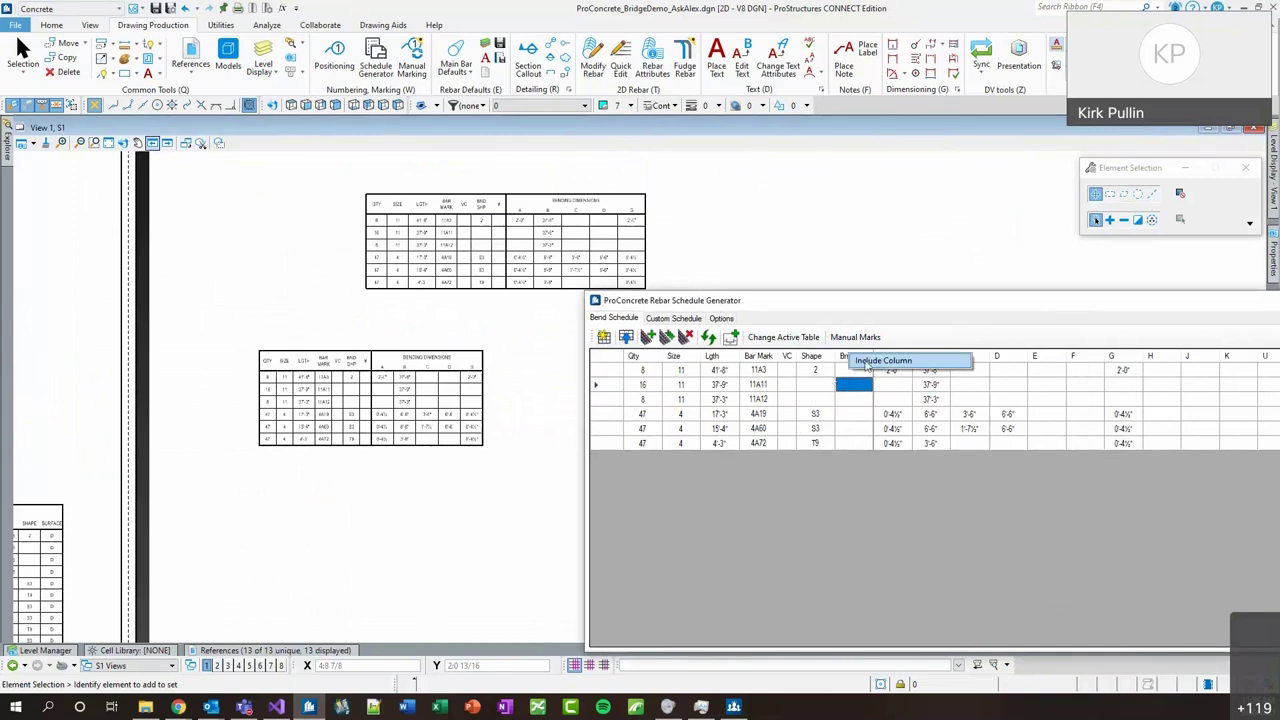
{"action": "left_click", "coordinate": [883, 362]}
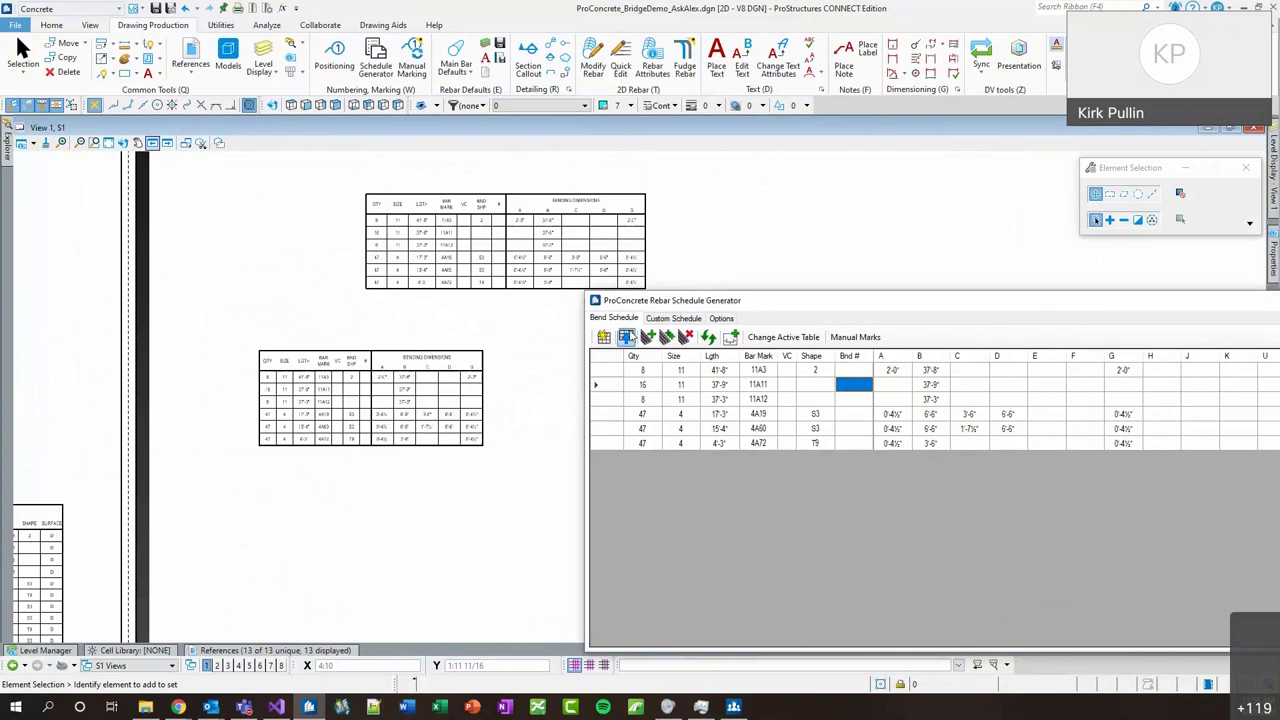
{"action": "scroll", "coordinate": [350, 380], "scroll_direction": "up", "scroll_amount": 3}
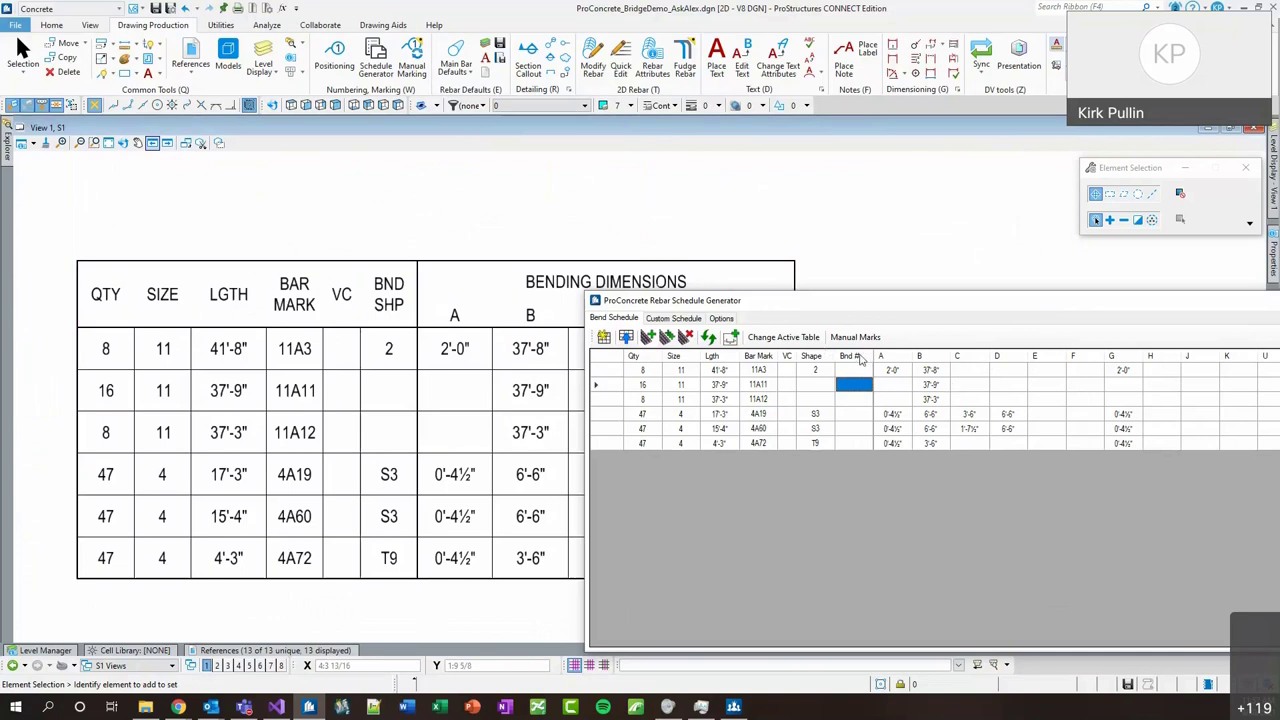
{"action": "mouse_move", "coordinate": [779, 300]}
{"action": "left_mouse_down"}
{"action": "mouse_move", "coordinate": [557, 248]}
{"action": "mouse_move", "coordinate": [582, 221]}
{"action": "left_mouse_up"}
{"action": "scroll", "coordinate": [228, 431], "scroll_direction": "down", "scroll_amount": 2}
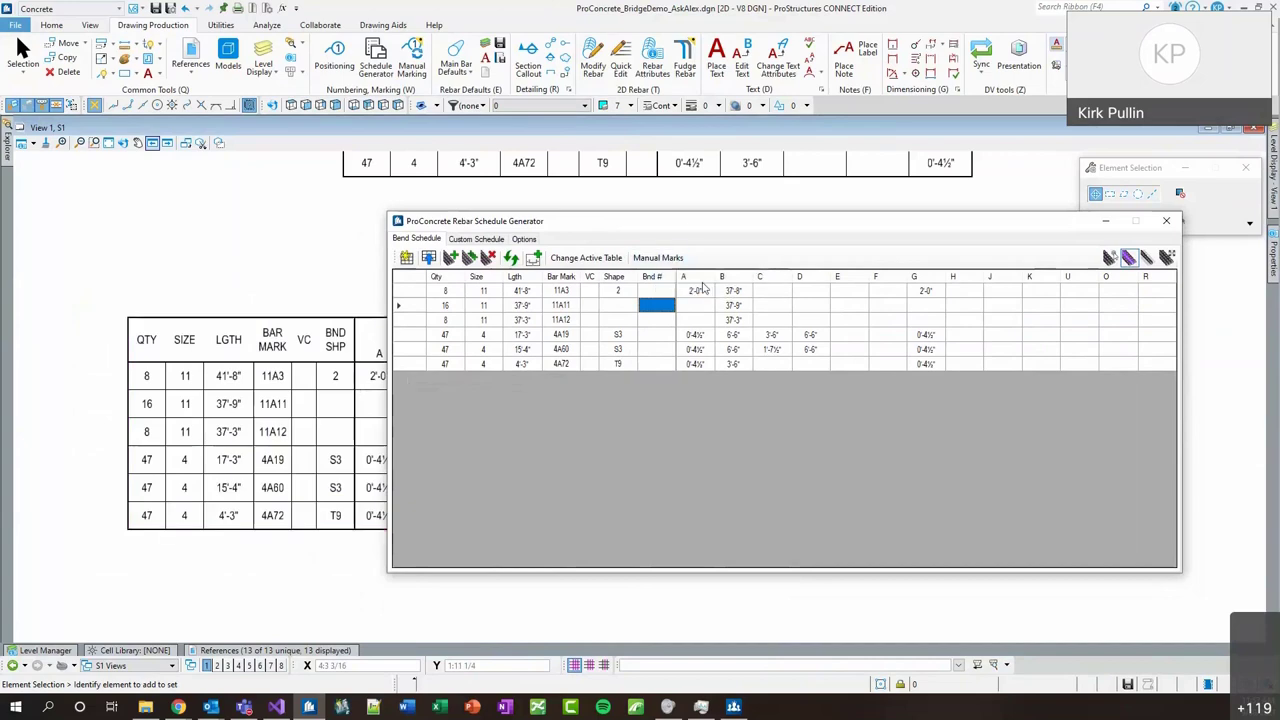
Review the custom schedule, the schedule generator's options and the tables placed on and beside the sheet.
{"action": "left_click_drag", "start_coordinate": [566, 229], "coordinate": [600, 232]}
{"action": "left_click", "coordinate": [512, 242]}
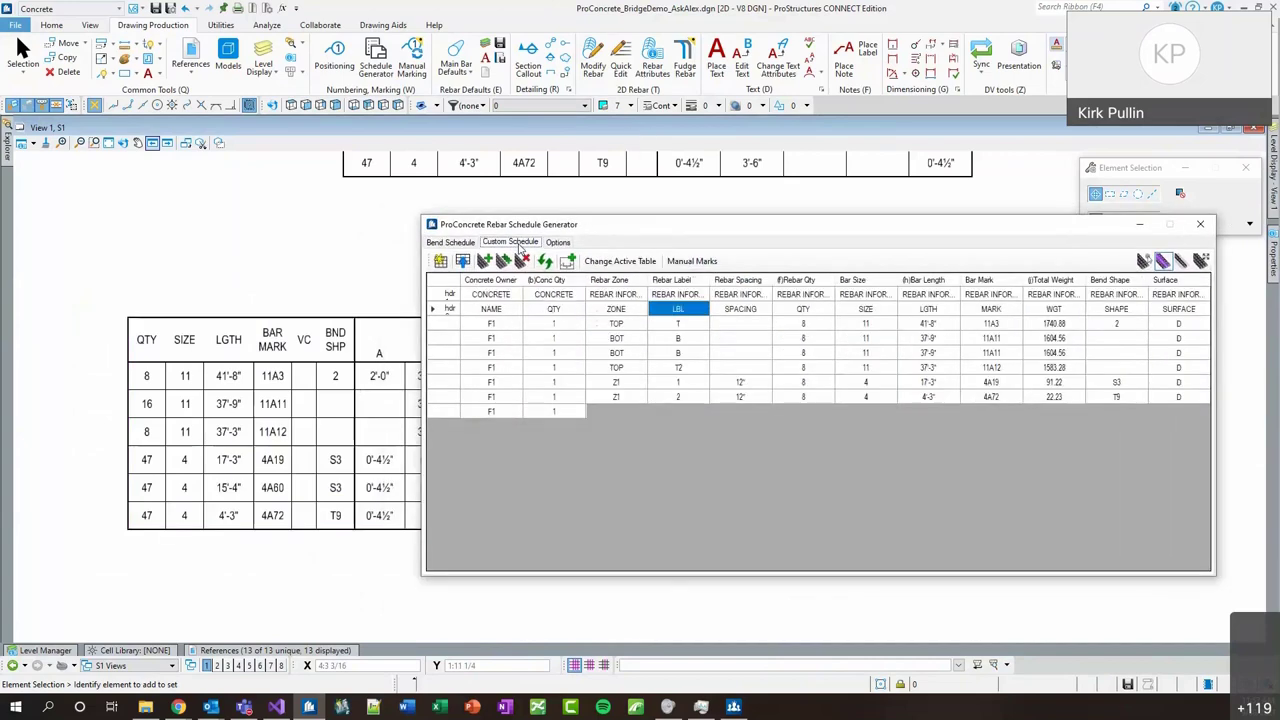
{"action": "left_click", "coordinate": [558, 243]}
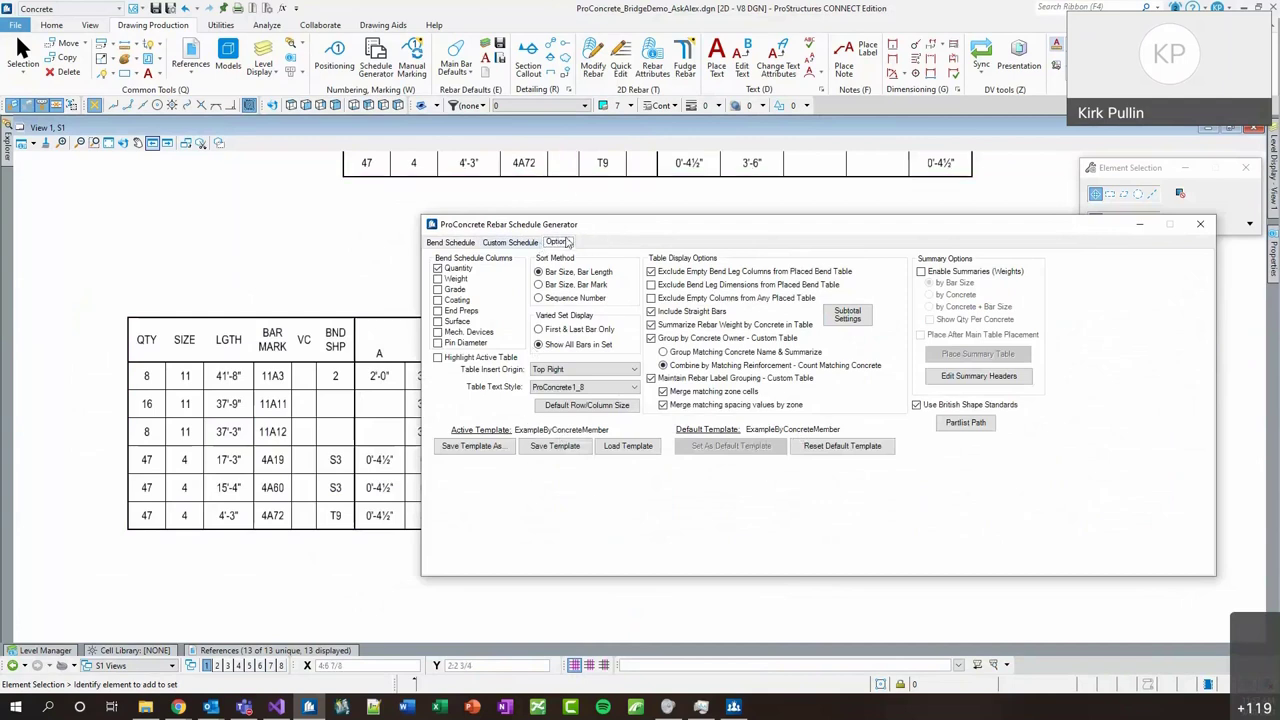
{"action": "mouse_move", "coordinate": [621, 230]}
{"action": "left_mouse_down"}
{"action": "mouse_move", "coordinate": [645, 152]}
{"action": "mouse_move", "coordinate": [619, 209]}
{"action": "left_mouse_up"}
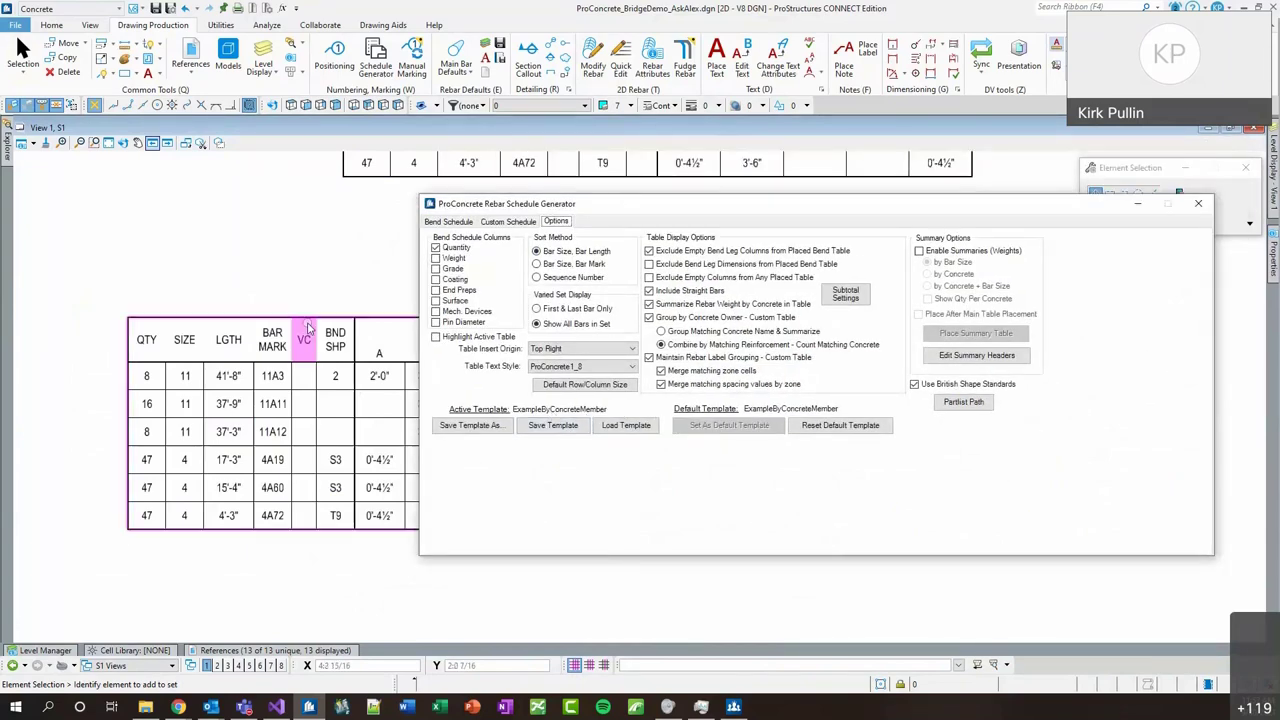
{"action": "scroll", "coordinate": [228, 487], "scroll_direction": "down", "scroll_amount": 5}
{"action": "scroll", "coordinate": [318, 534], "scroll_direction": "down", "scroll_amount": 2}
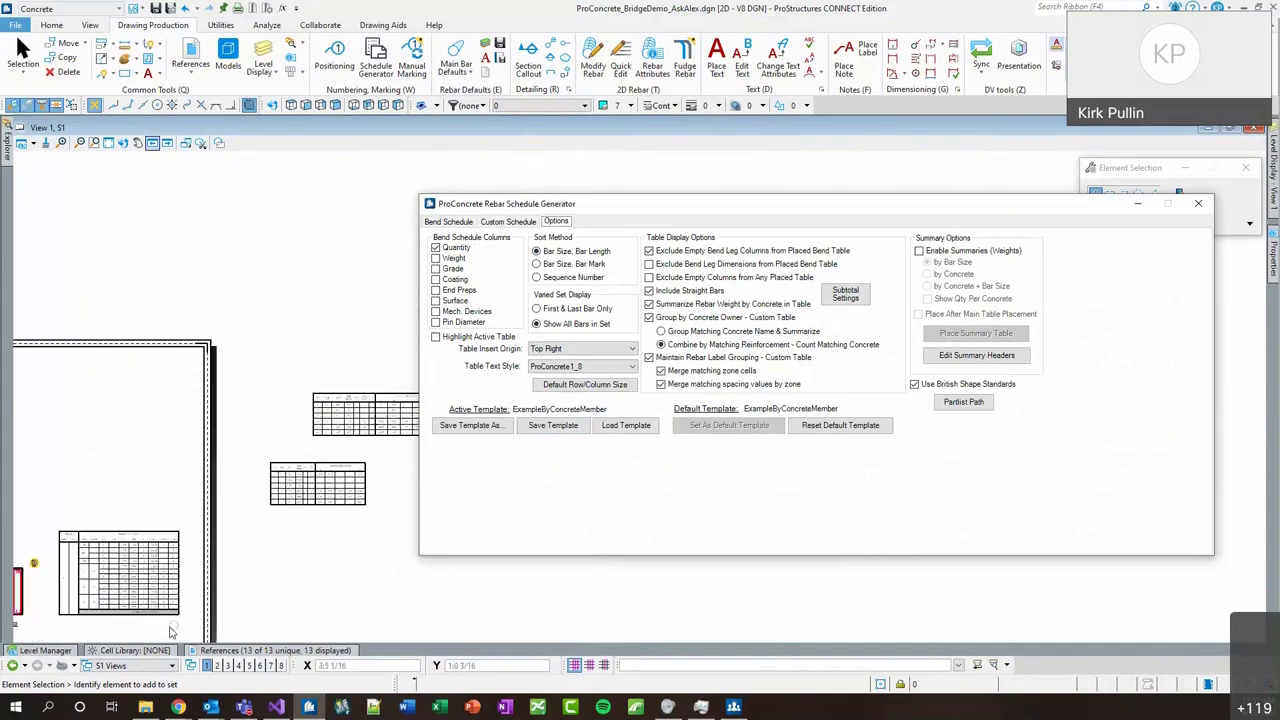
{"action": "left_click", "coordinate": [165, 605]}
{"action": "left_click", "coordinate": [216, 606]}
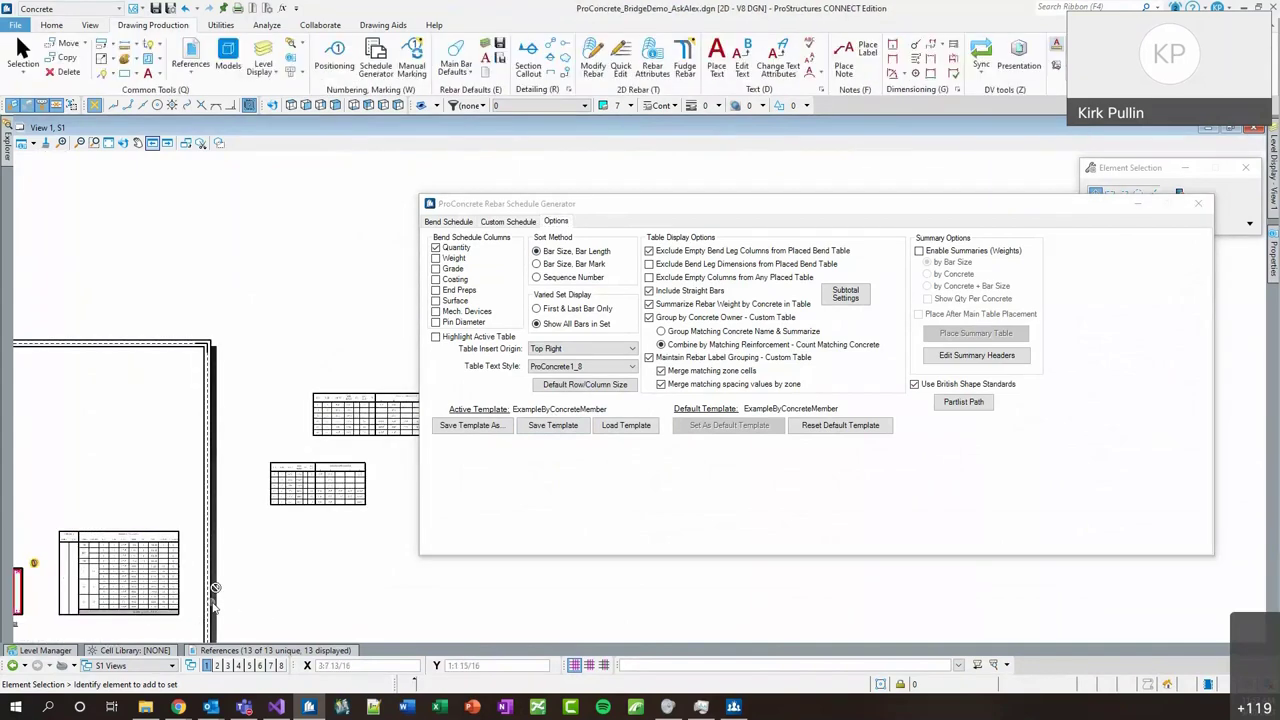
Load the ExampleTraining.sgt template into the schedule generator.
{"action": "left_click", "coordinate": [560, 222]}
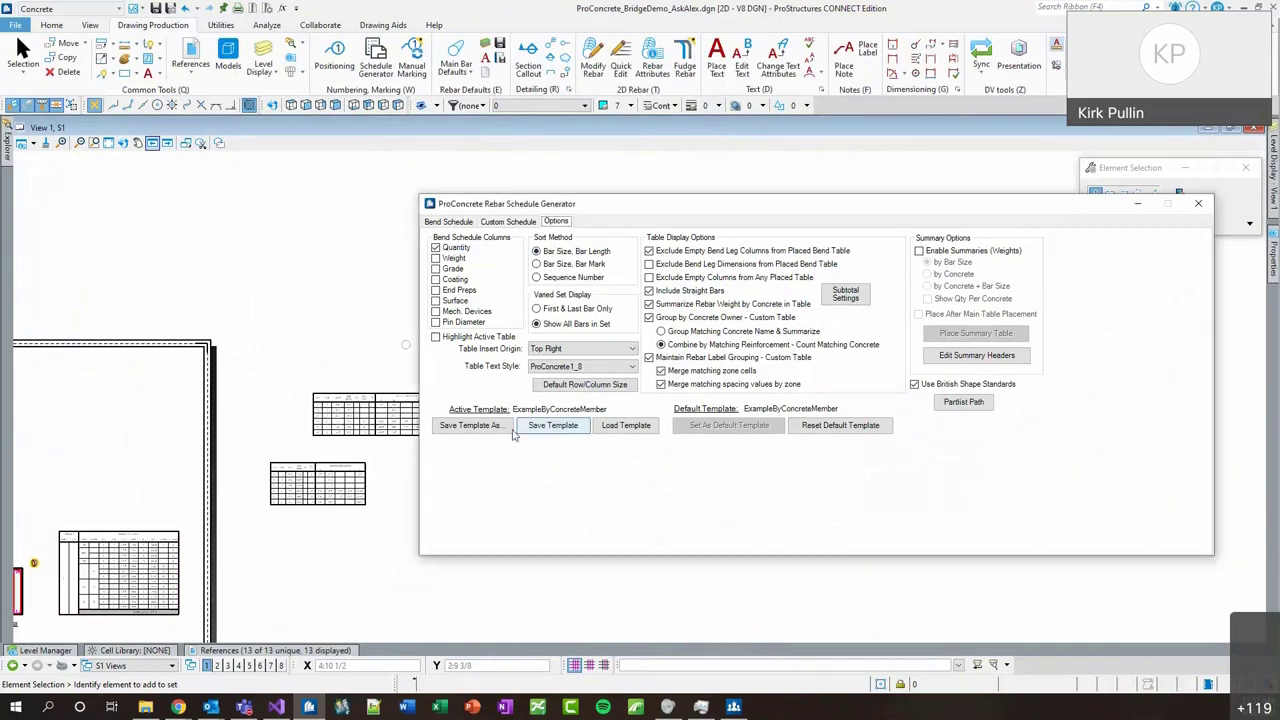
{"action": "left_click", "coordinate": [626, 425]}
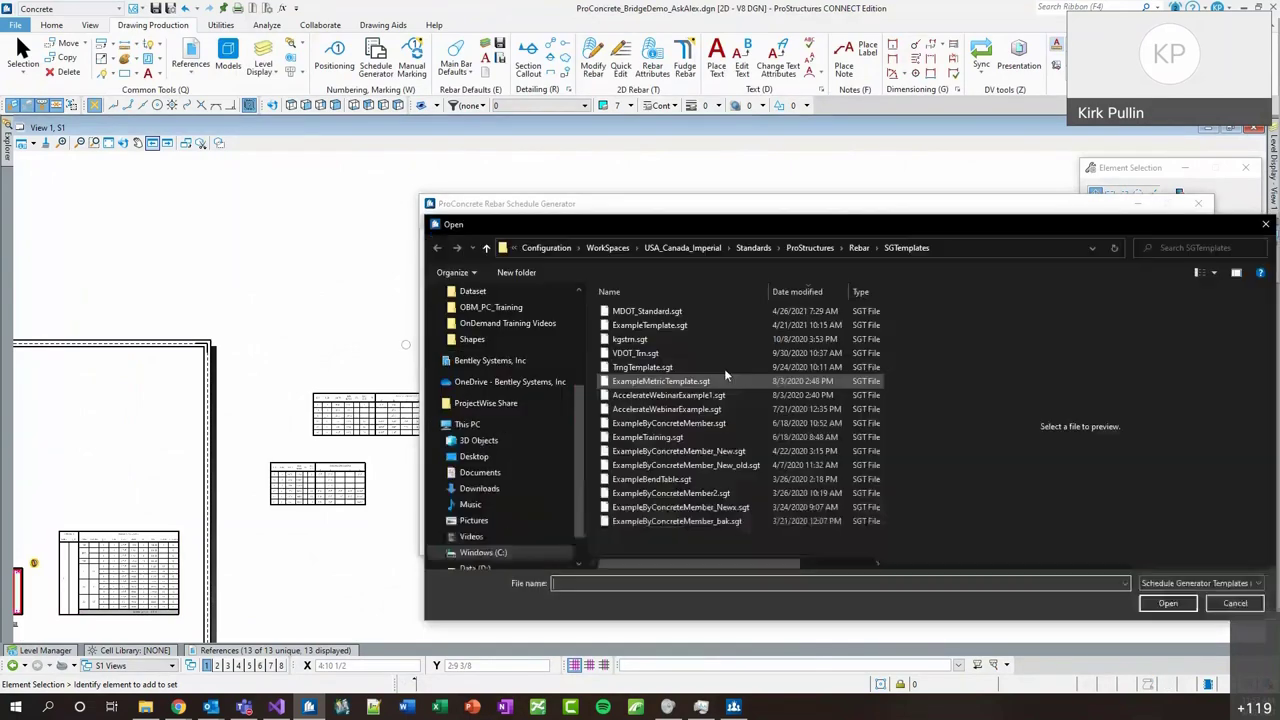
{"action": "double_click", "coordinate": [650, 439]}
{"action": "left_click", "coordinate": [748, 408]}
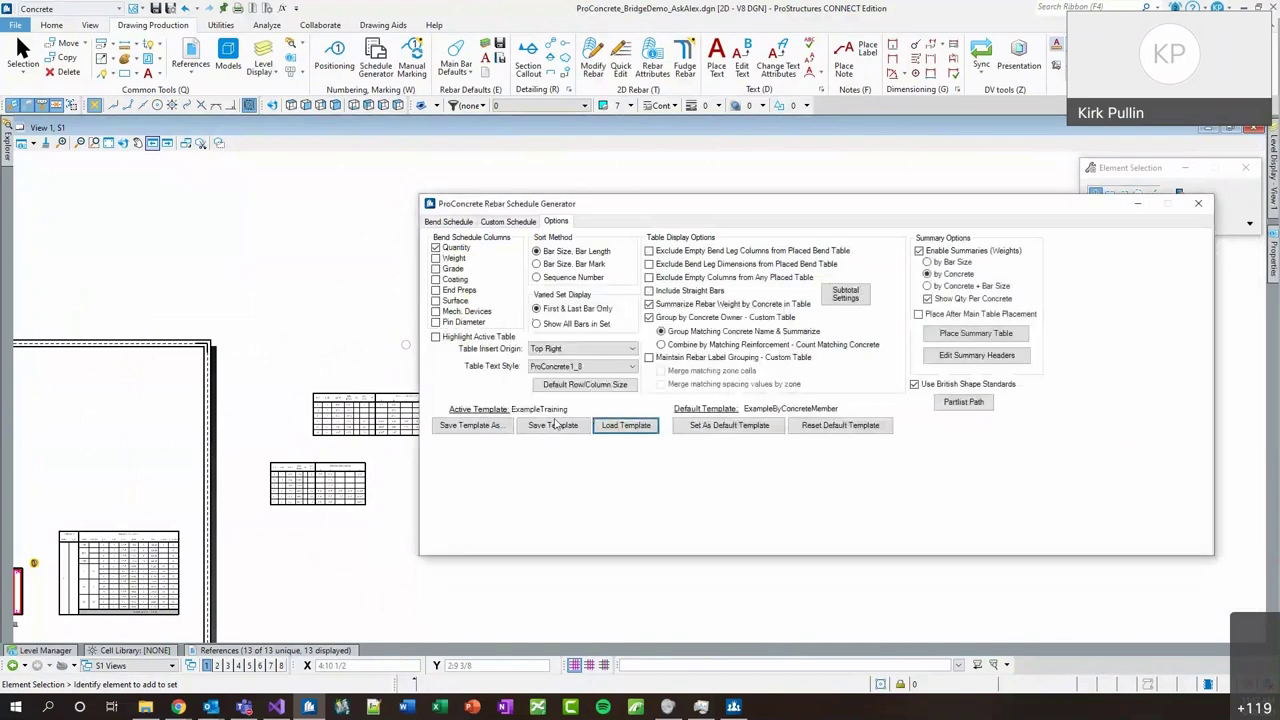
Place the loaded template's custom schedule outside the sheet, below the two bend tables.
{"action": "left_click", "coordinate": [506, 222]}
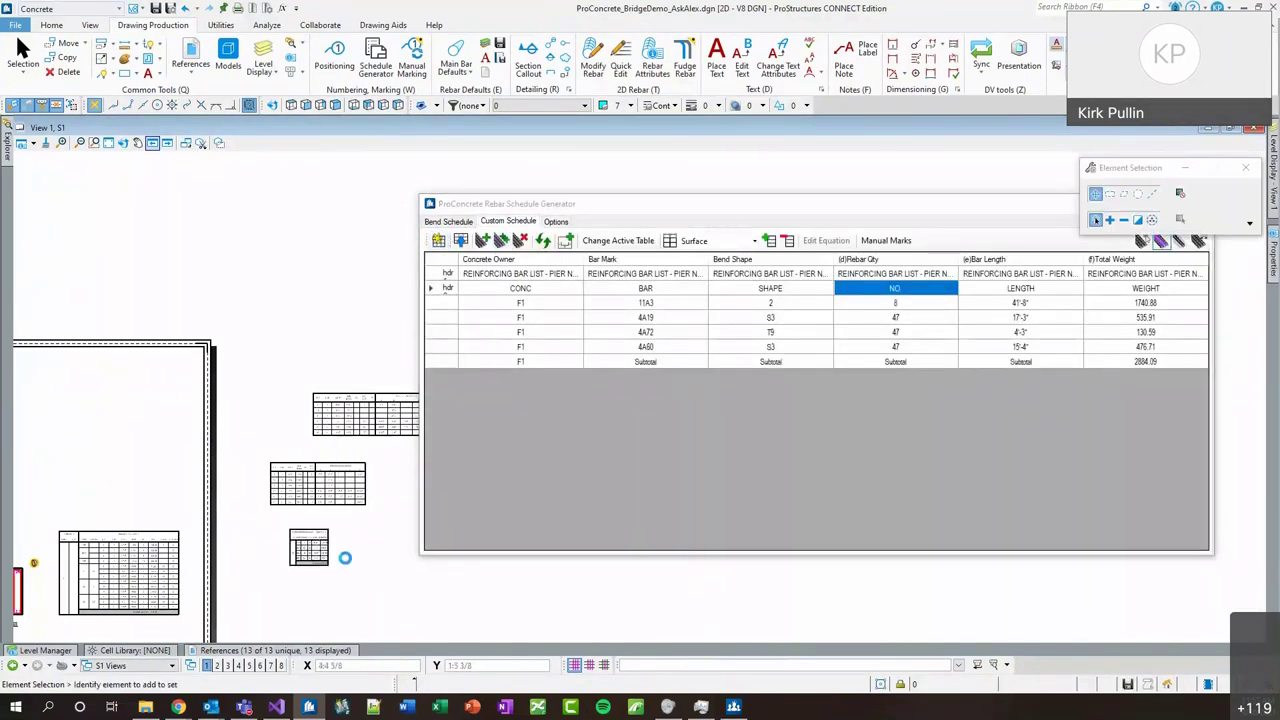
{"action": "scroll", "coordinate": [300, 540], "scroll_direction": "up", "scroll_amount": 3}
{"action": "scroll", "coordinate": [268, 540], "scroll_direction": "down", "scroll_amount": 3}
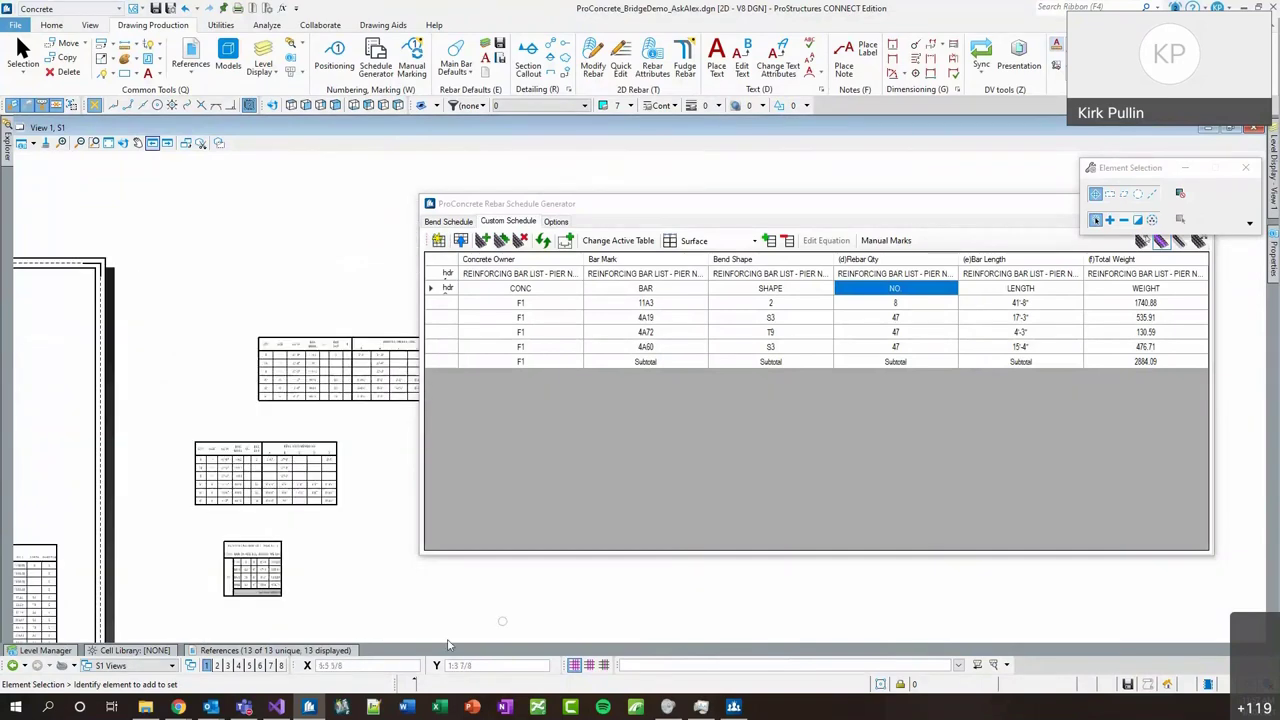
{"action": "left_click_drag", "start_coordinate": [894, 198], "coordinate": [876, 188]}
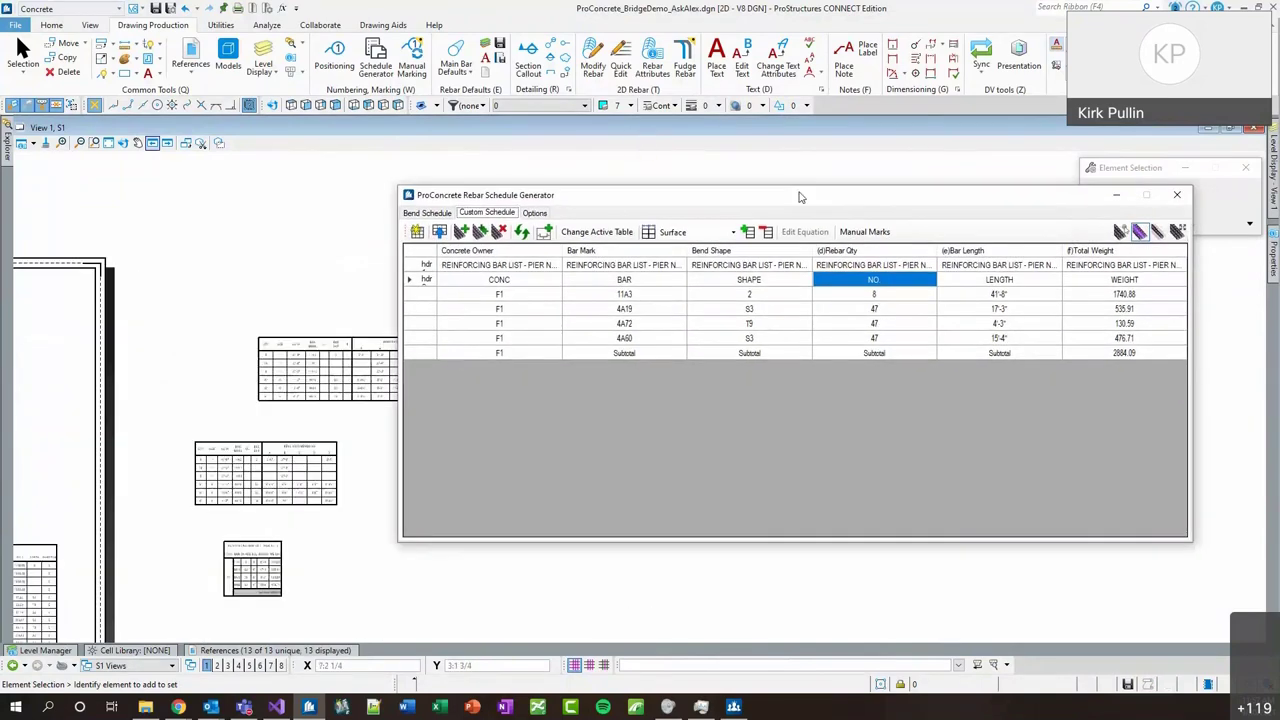
Place a reinforcement weight summary table by concrete outside the sheet, beside the upper bend table.
{"action": "left_click", "coordinate": [534, 212]}
{"action": "left_click", "coordinate": [954, 324]}
{"action": "scroll", "coordinate": [203, 334], "scroll_direction": "up", "scroll_amount": 2}
{"action": "scroll", "coordinate": [203, 334], "scroll_direction": "up", "scroll_amount": 3}
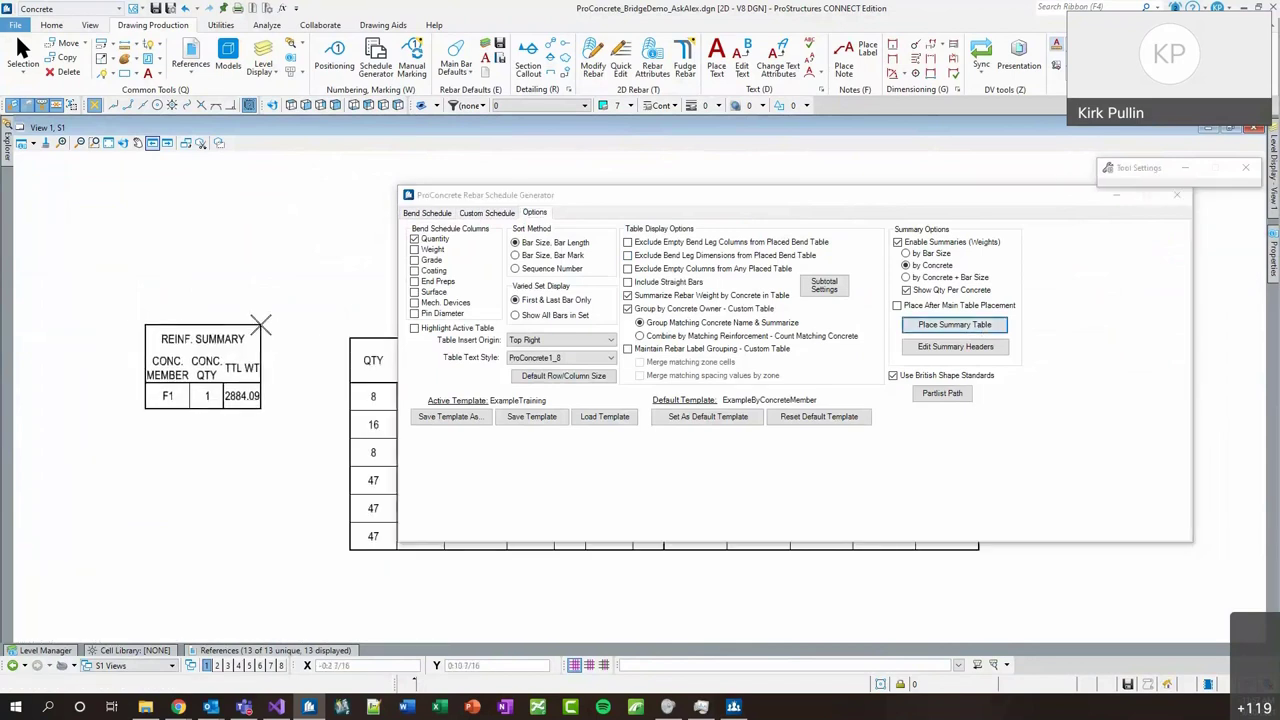
{"action": "left_click", "coordinate": [268, 330]}
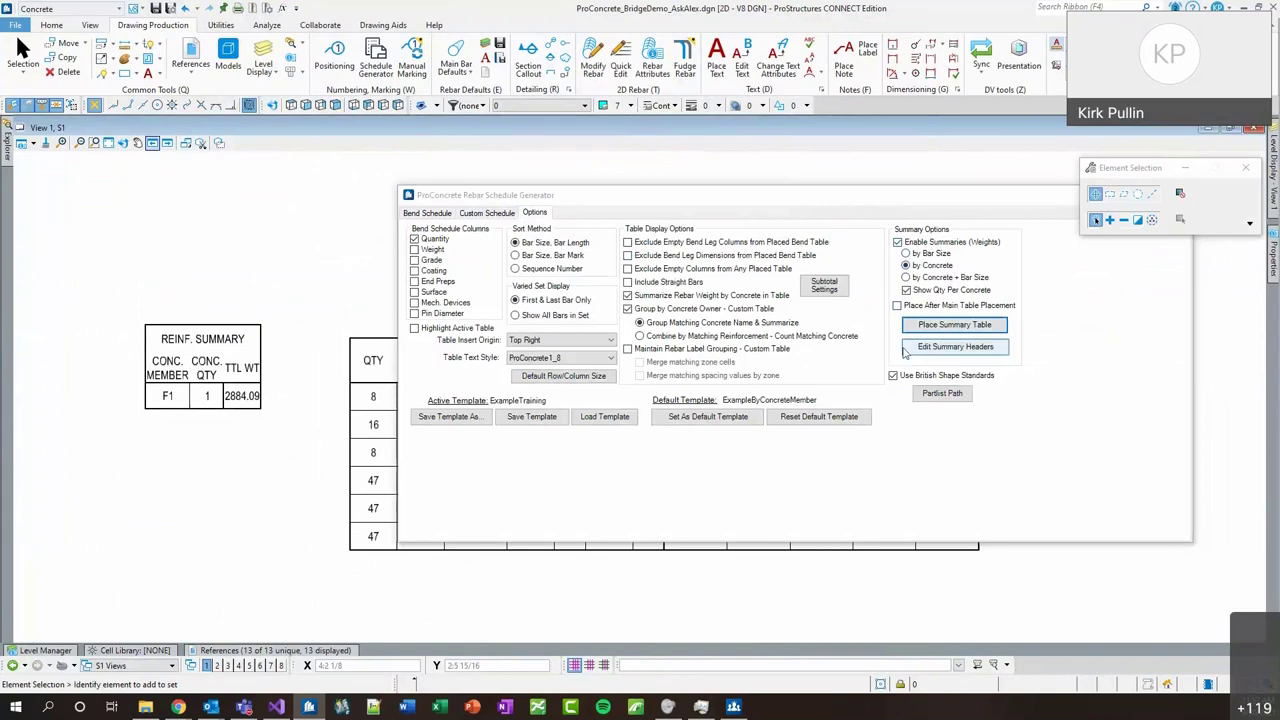
{"action": "scroll", "coordinate": [295, 484], "scroll_direction": "down", "scroll_amount": 3}
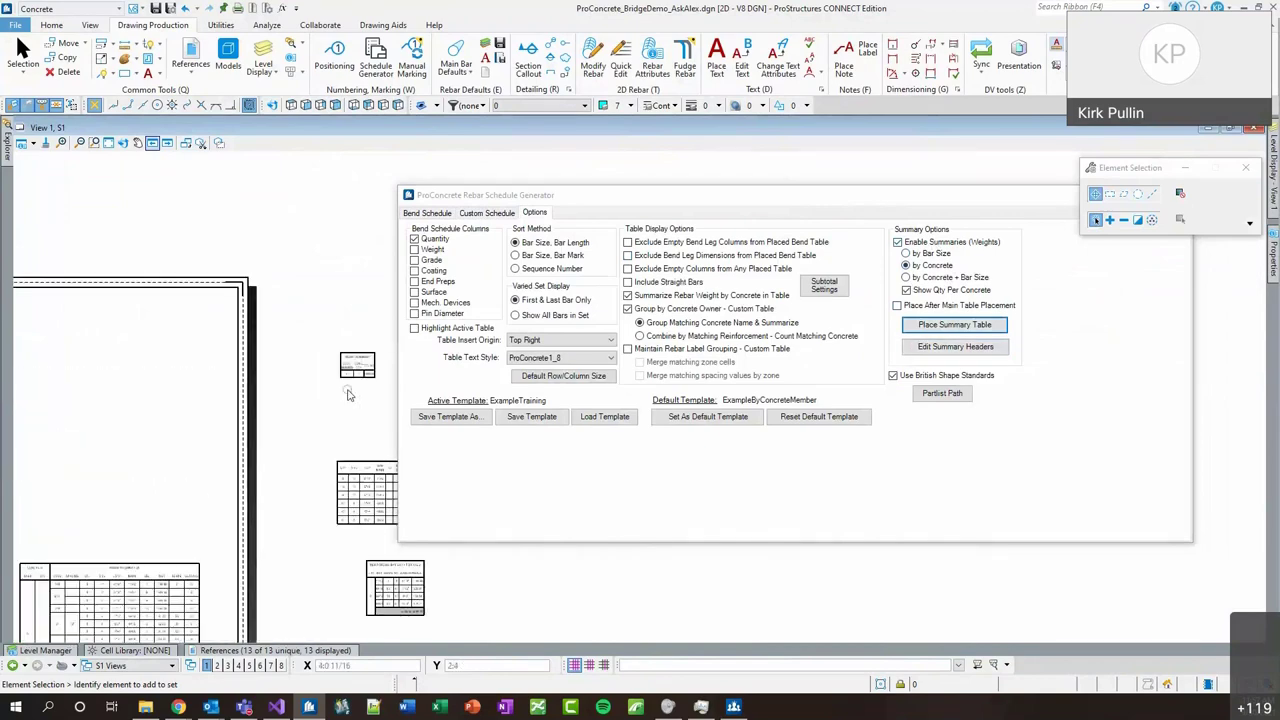
Switch the weight summary to by Bar Size and place that summary table inside the sheet border.
{"action": "left_click", "coordinate": [921, 256]}
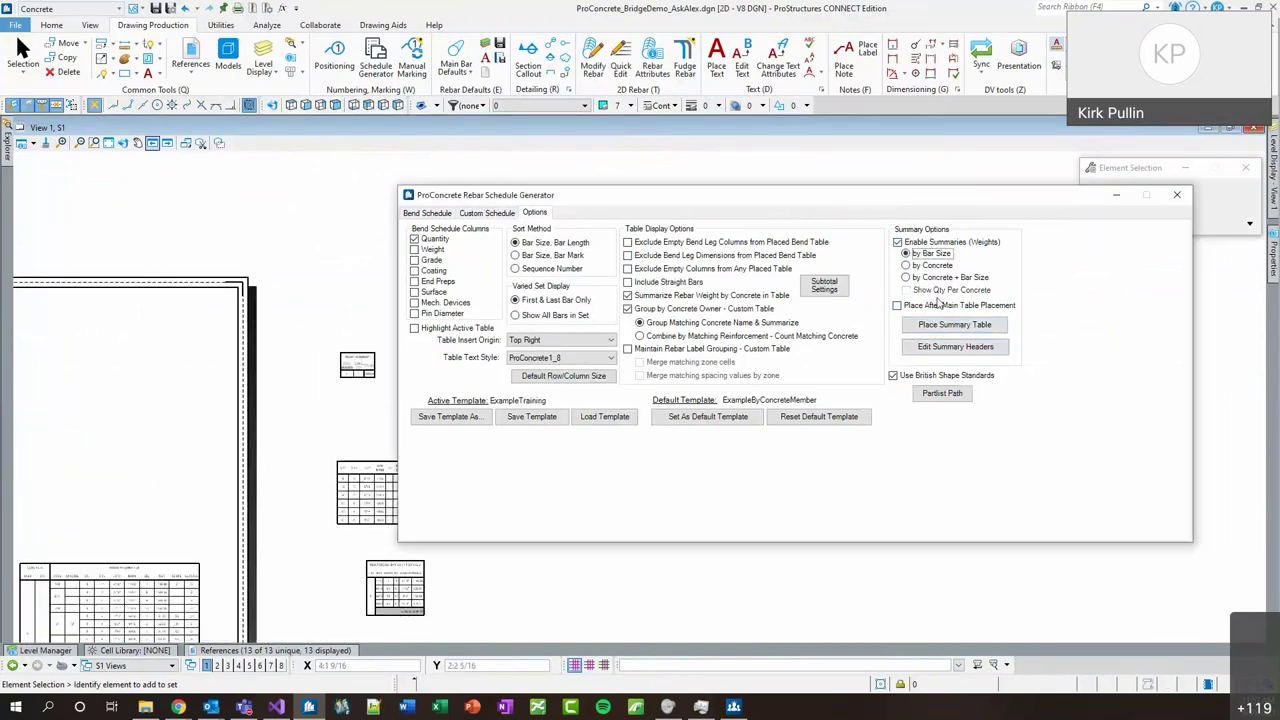
{"action": "left_click", "coordinate": [956, 324]}
{"action": "scroll", "coordinate": [349, 337], "scroll_direction": "up", "scroll_amount": 3}
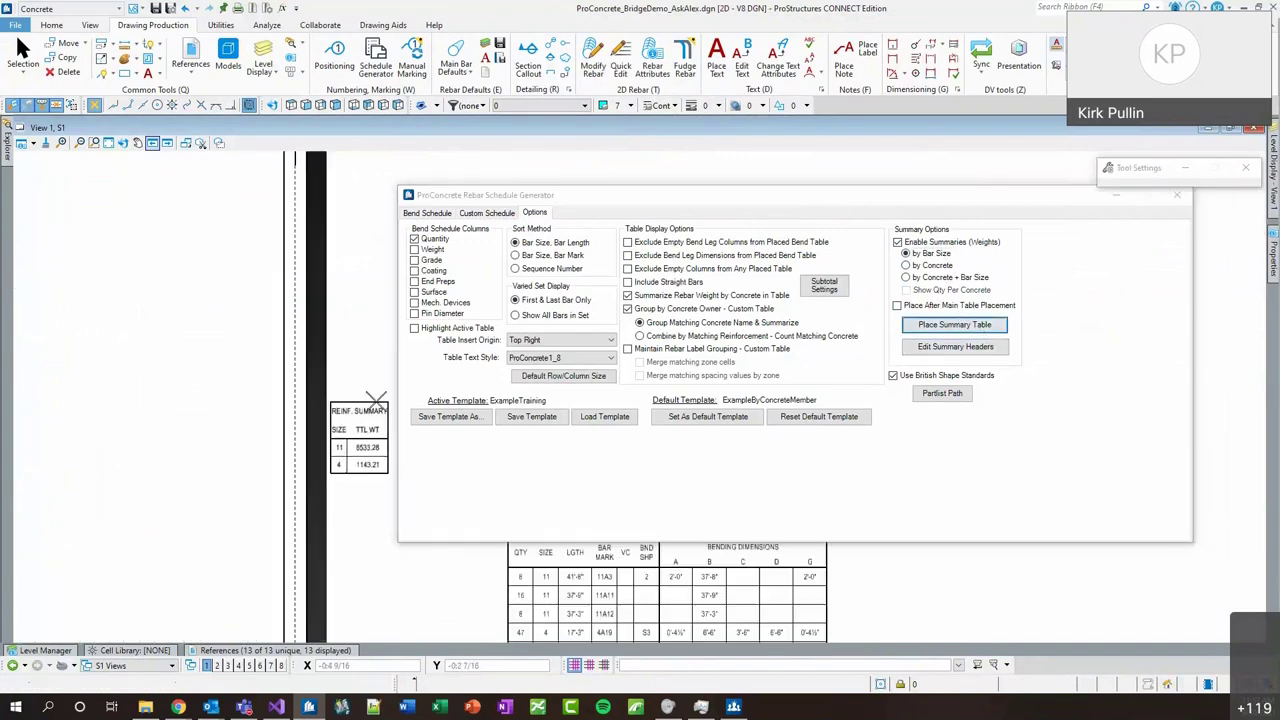
{"action": "scroll", "coordinate": [218, 307], "scroll_direction": "up", "scroll_amount": 4}
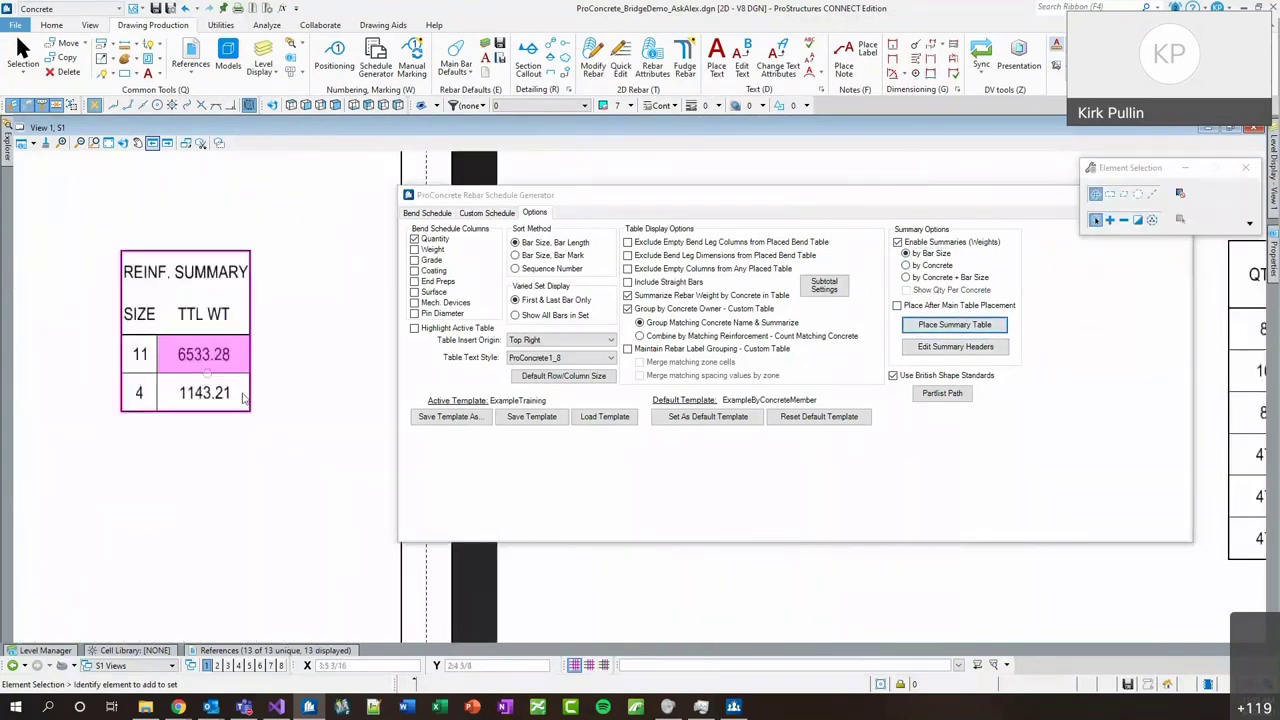
Delete the bar size summary table from inside the sheet.
{"action": "scroll", "coordinate": [268, 320], "scroll_direction": "down", "scroll_amount": 4}
{"action": "left_click", "coordinate": [291, 403]}
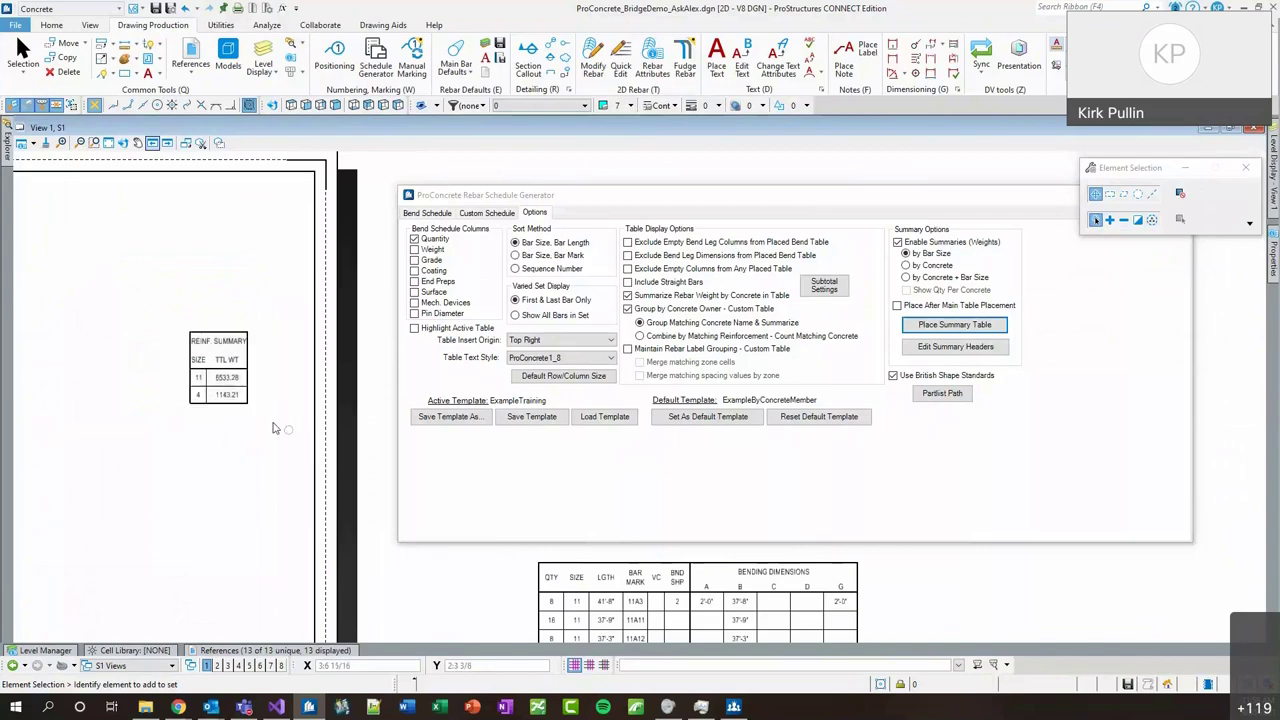
{"action": "left_click", "coordinate": [167, 311]}
{"action": "left_click", "coordinate": [167, 311]}
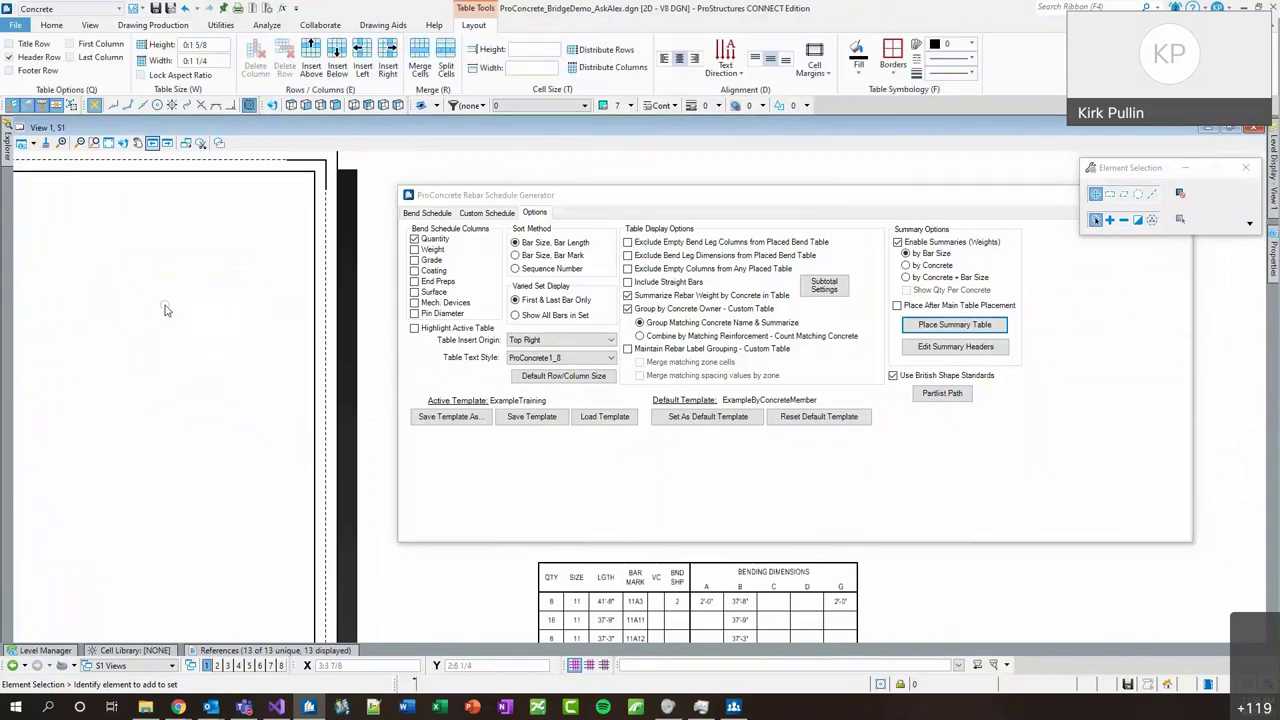
{"action": "scroll", "coordinate": [207, 360], "scroll_direction": "down", "scroll_amount": 3}
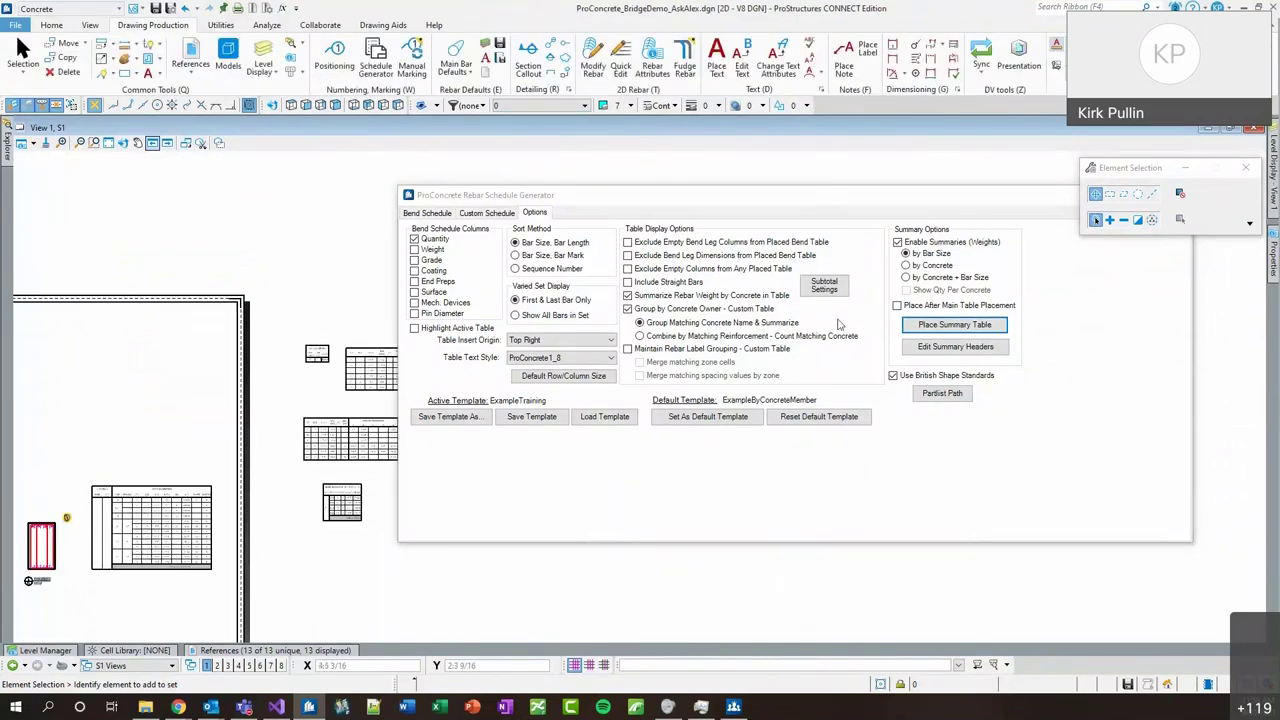
Review the custom and bend schedules under the loaded template, close the schedule generator and bring the whole sheet into view.
{"action": "left_click_drag", "start_coordinate": [768, 200], "coordinate": [758, 231]}
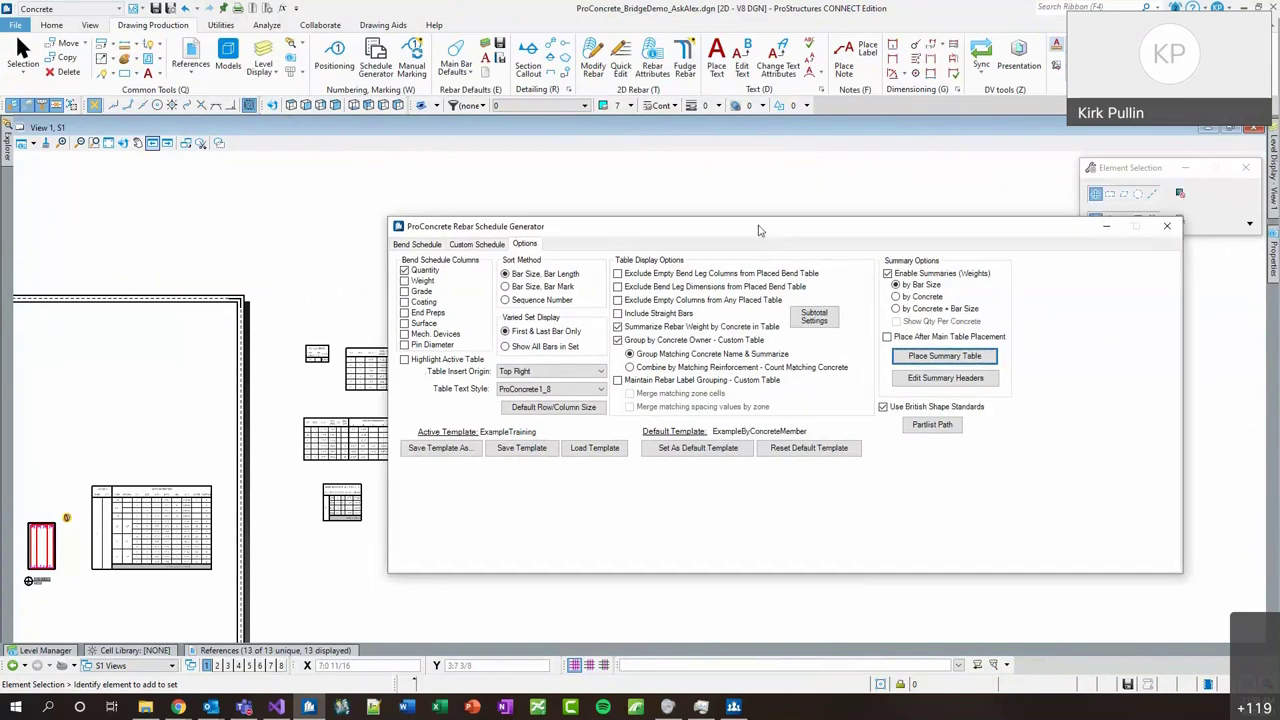
{"action": "left_click_drag", "start_coordinate": [498, 224], "coordinate": [516, 239]}
{"action": "left_click", "coordinate": [494, 258]}
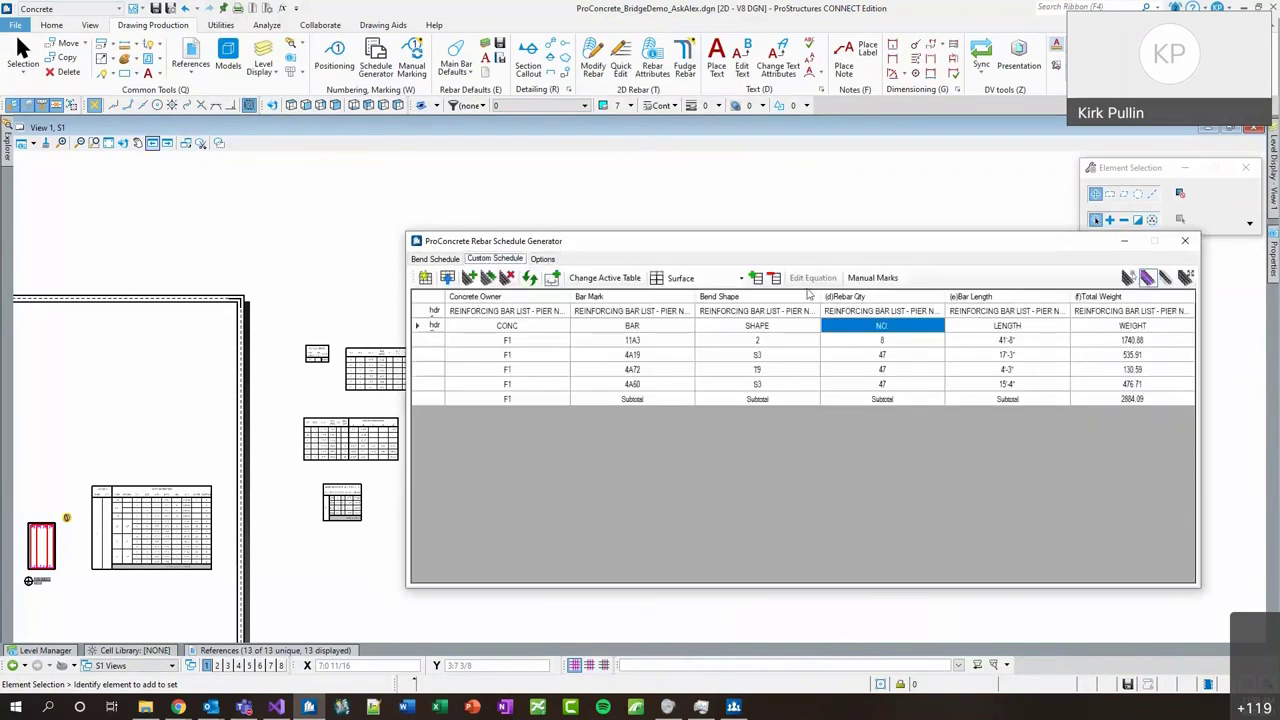
{"action": "left_click", "coordinate": [440, 259]}
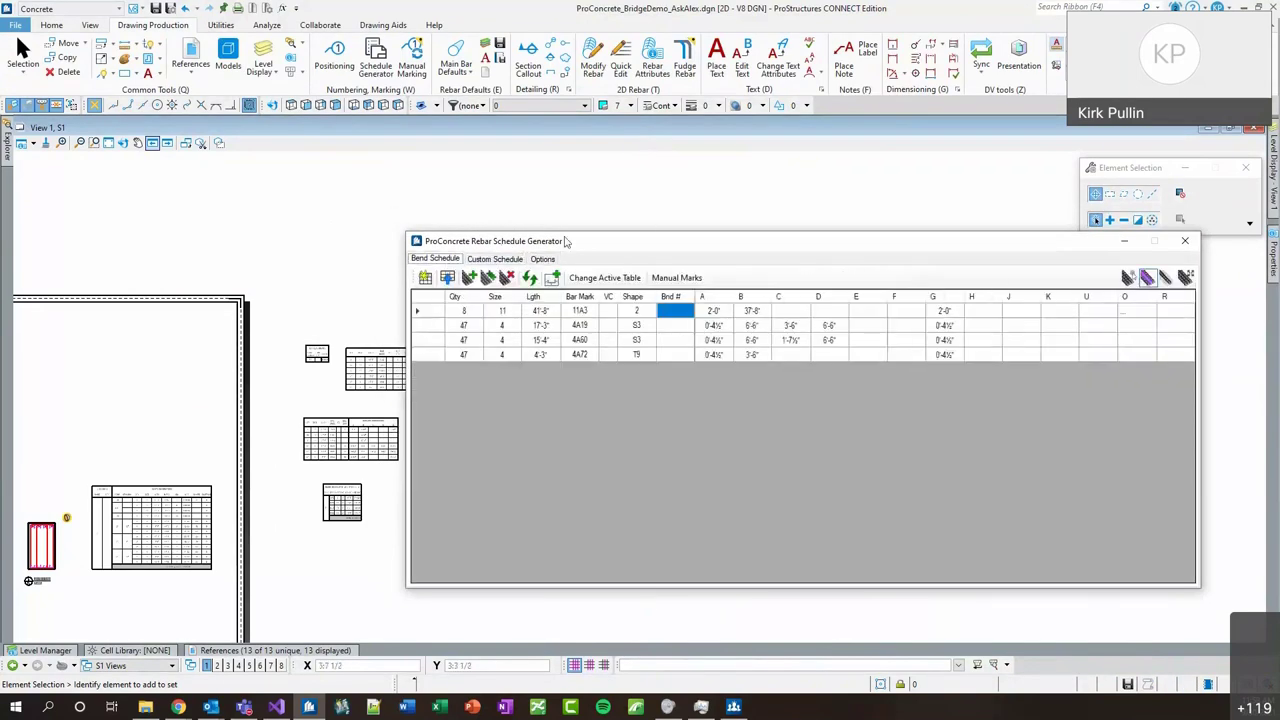
{"action": "left_click", "coordinate": [1185, 241]}
{"action": "scroll", "coordinate": [891, 353], "scroll_direction": "down", "scroll_amount": 2}
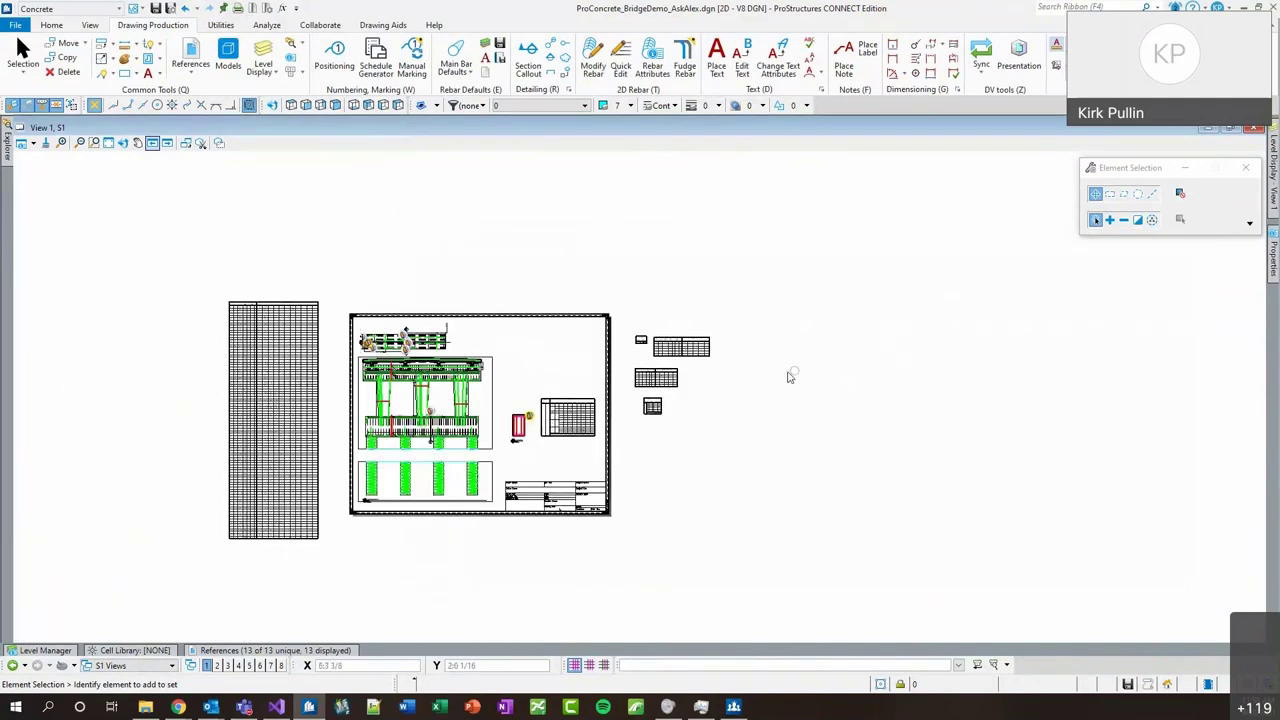